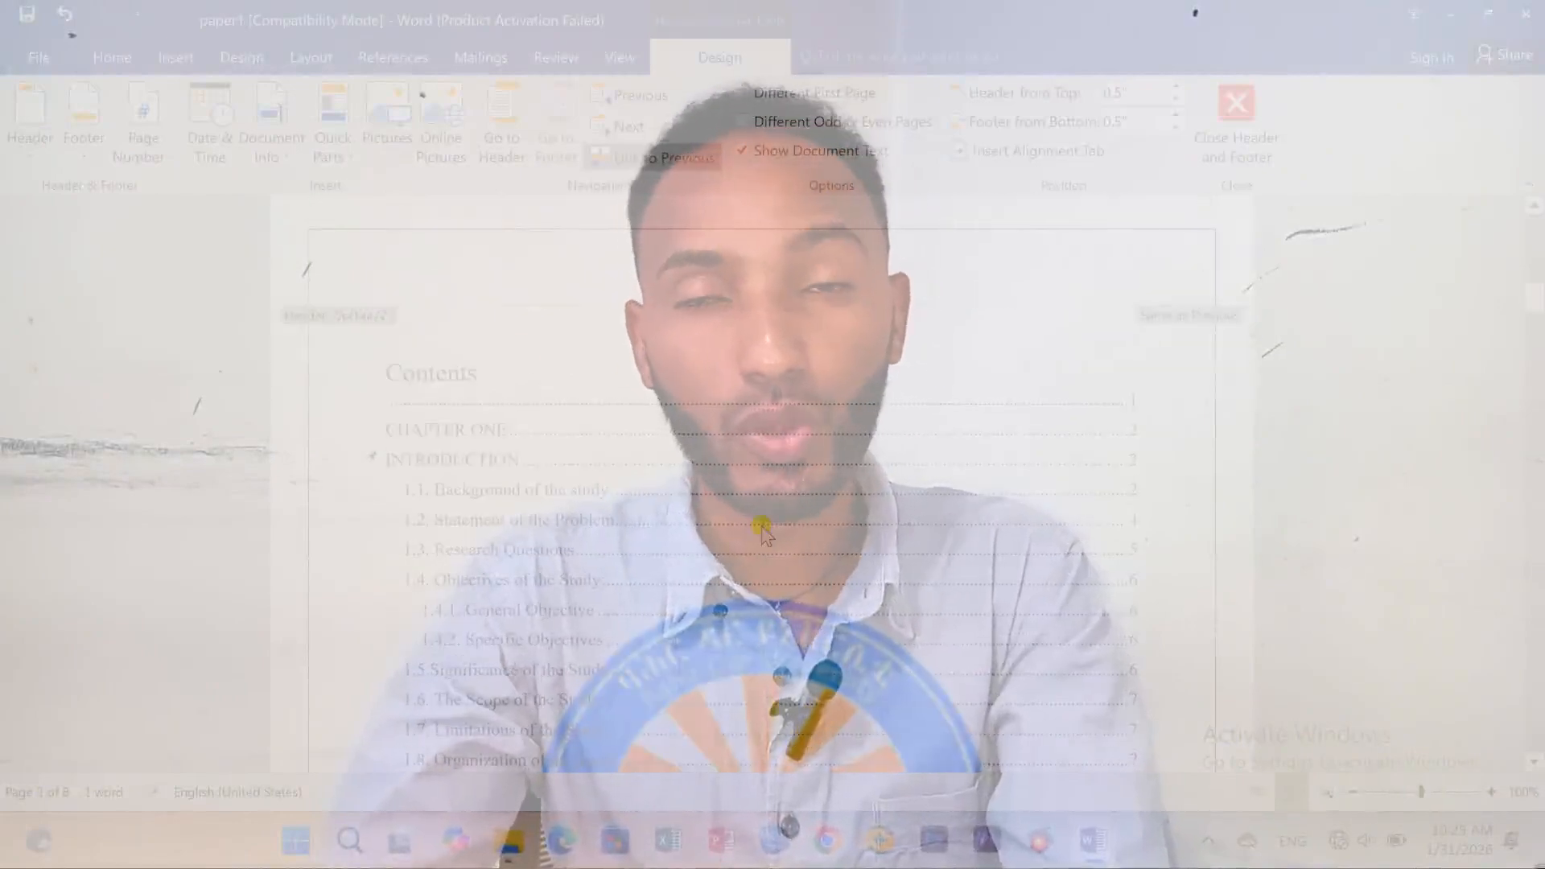
Open the Page Number Format dialog through Insert > Page Number > Format Page Numbers.
{"action": "left_click", "coordinate": [169, 58]}
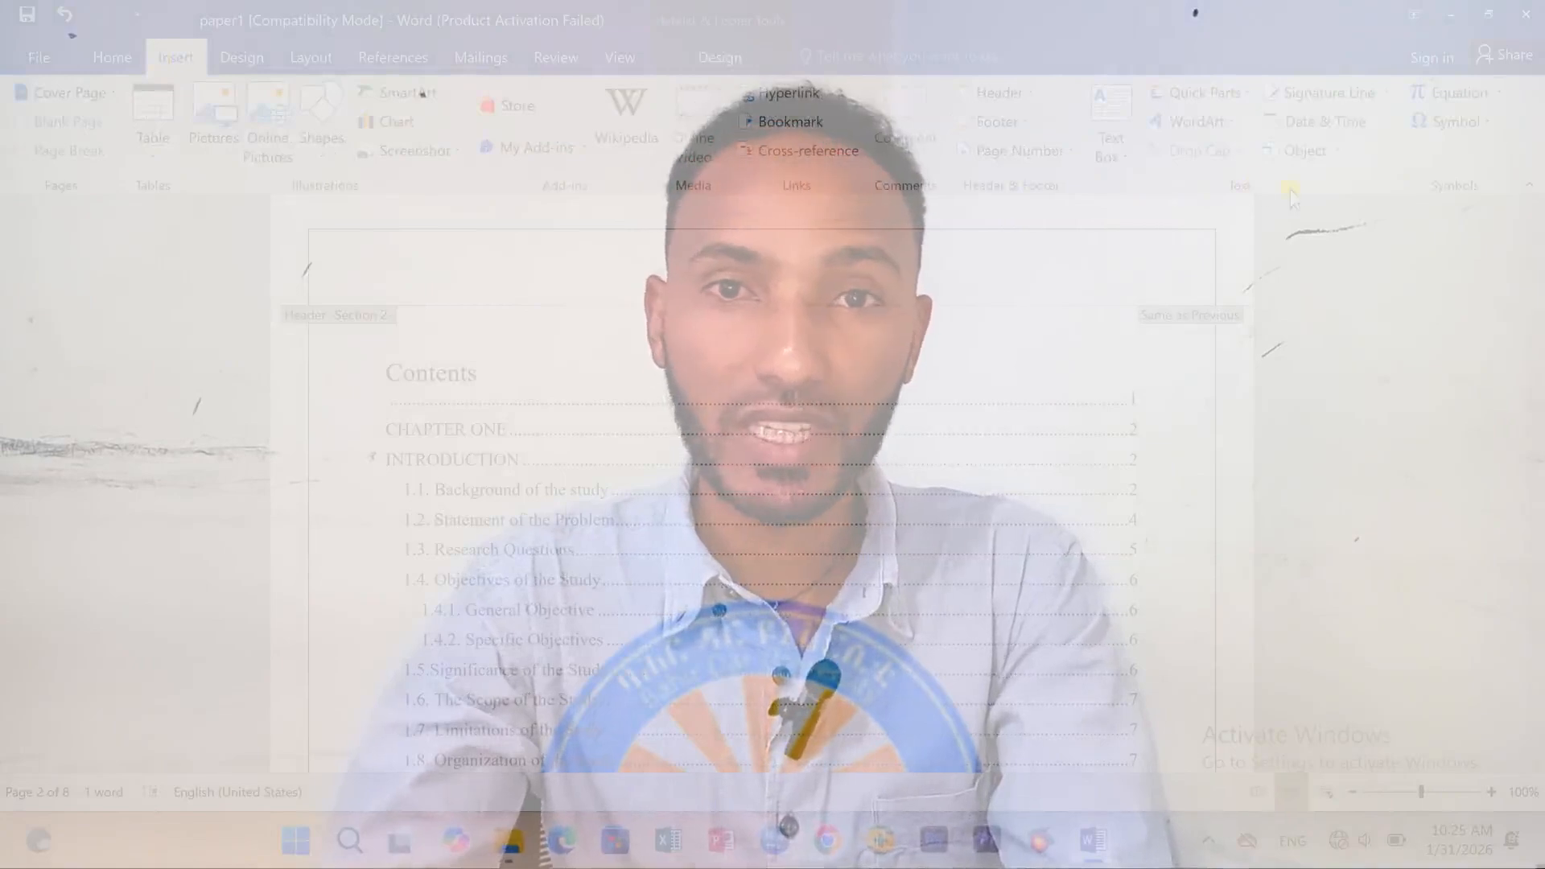
{"action": "left_click", "coordinate": [1006, 153]}
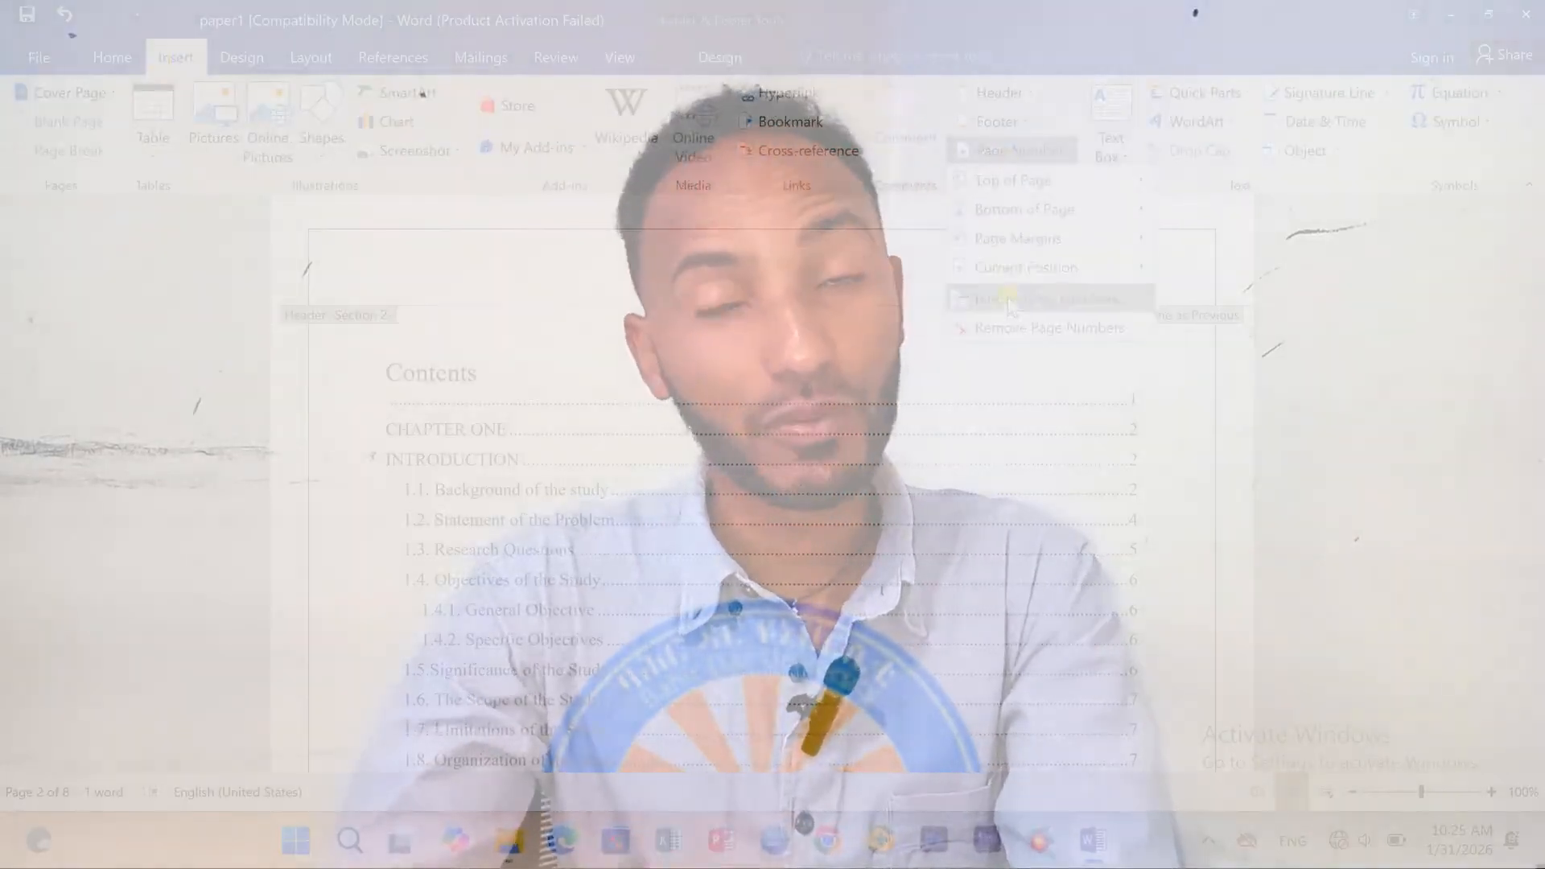
{"action": "left_click", "coordinate": [1046, 299]}
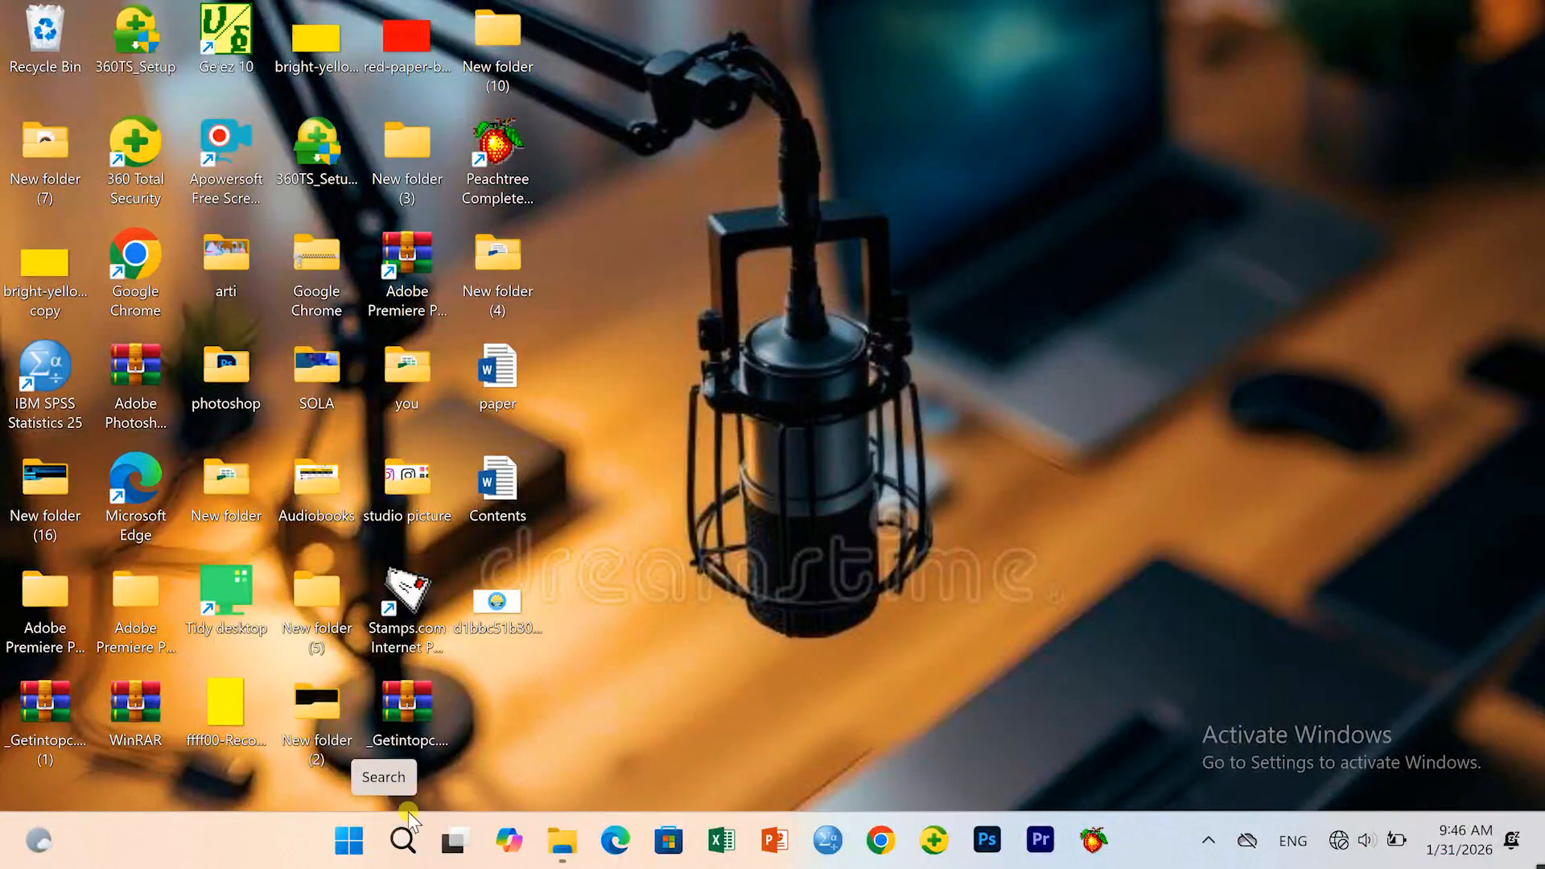
Search for 'word 2016', pin Word 2016 to the taskbar, and launch it from the new icon.
{"action": "left_click", "coordinate": [403, 841]}
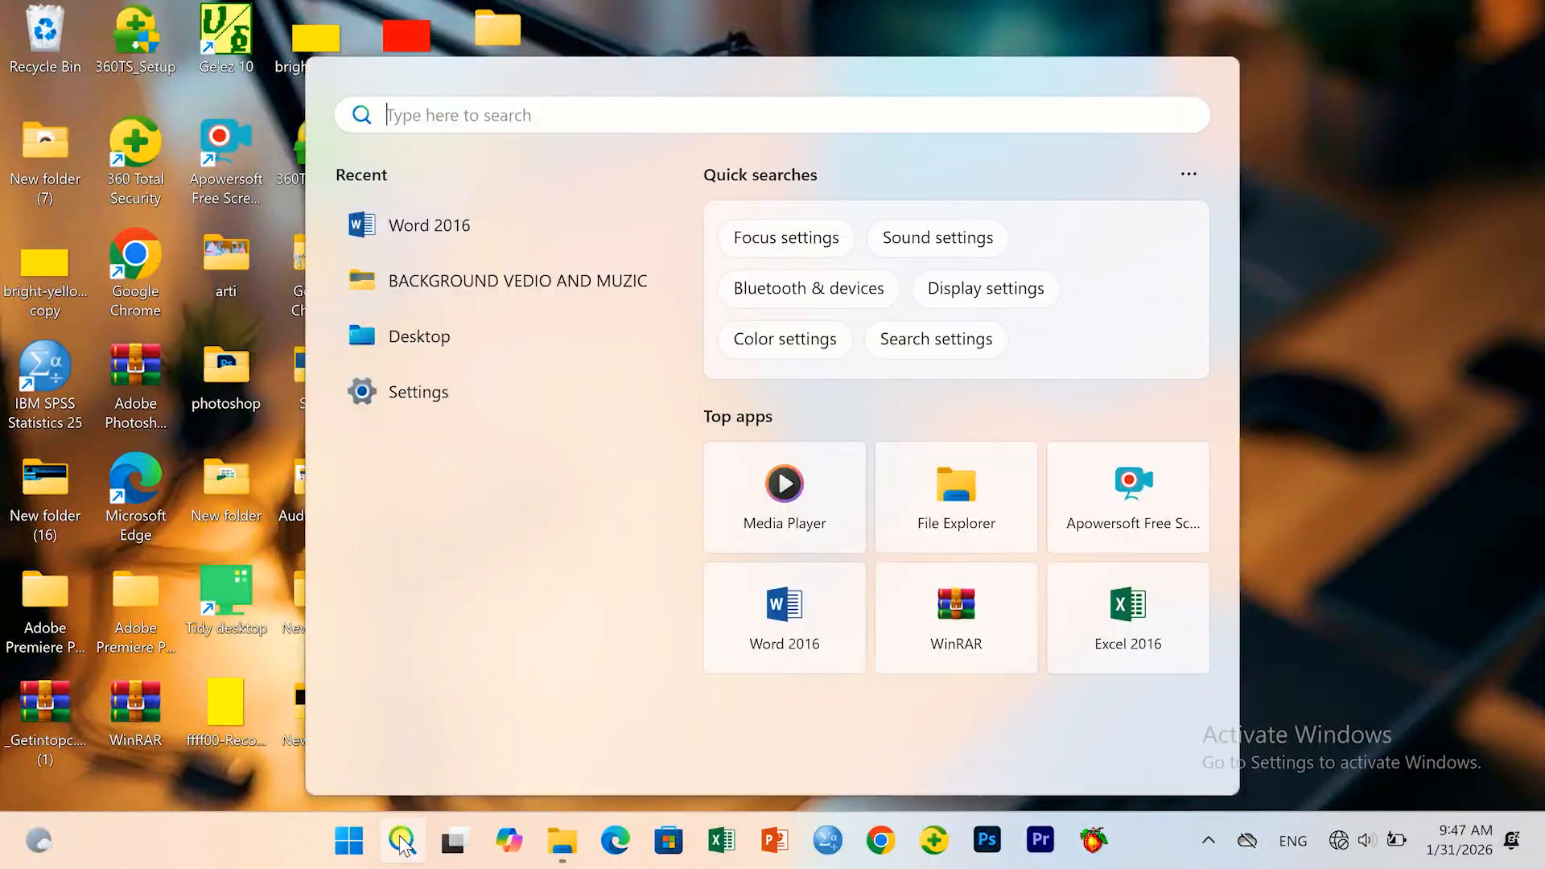
{"action": "type", "text": "word 2016"}
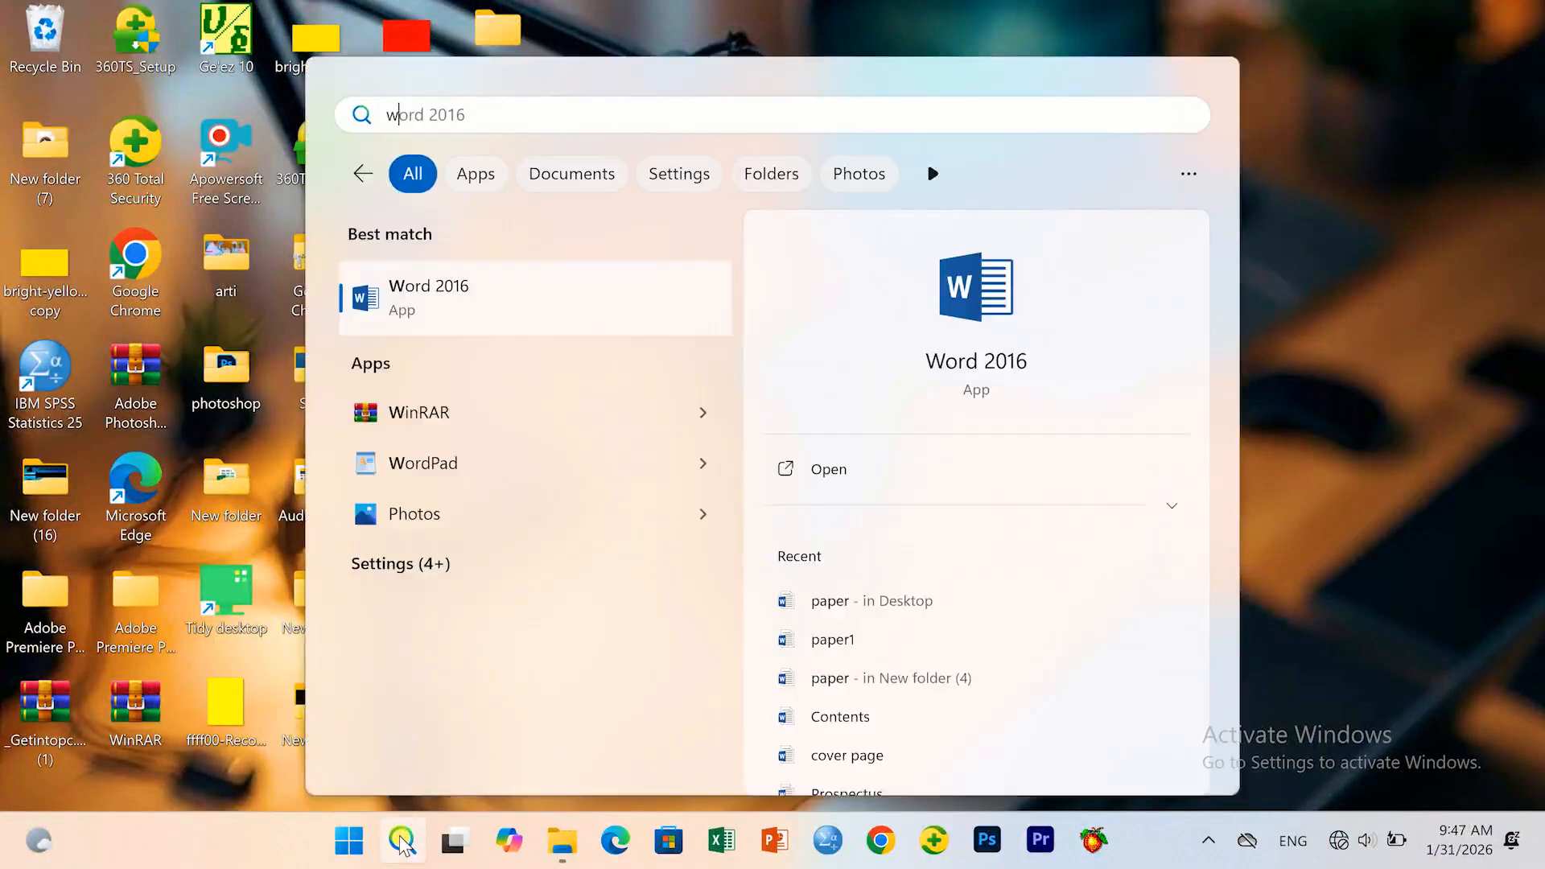
{"action": "type", "text": "ord"}
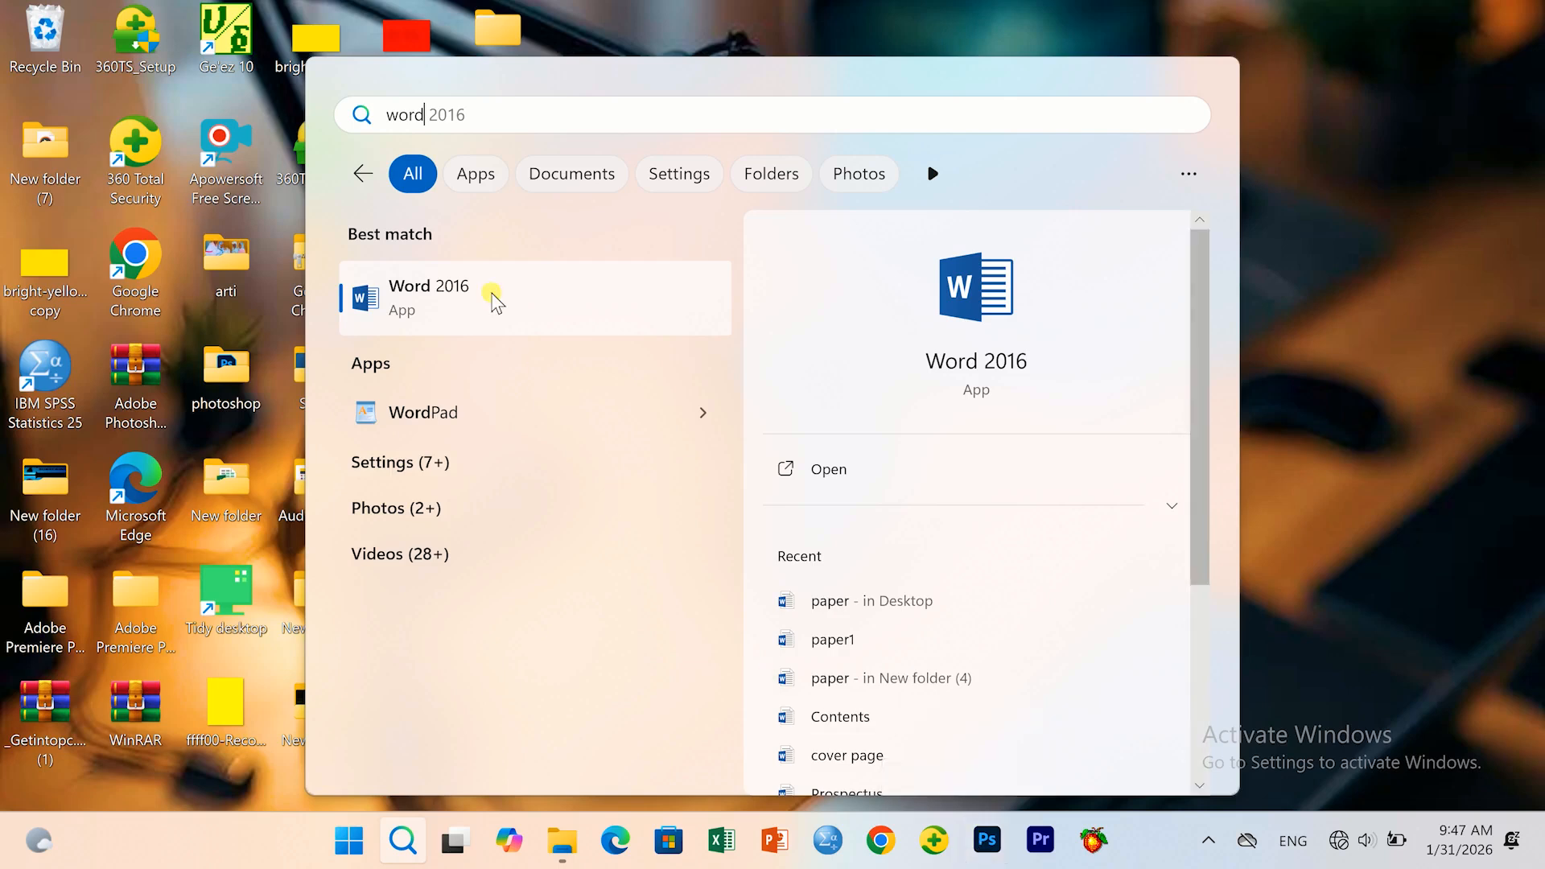
{"action": "right_click", "coordinate": [492, 298]}
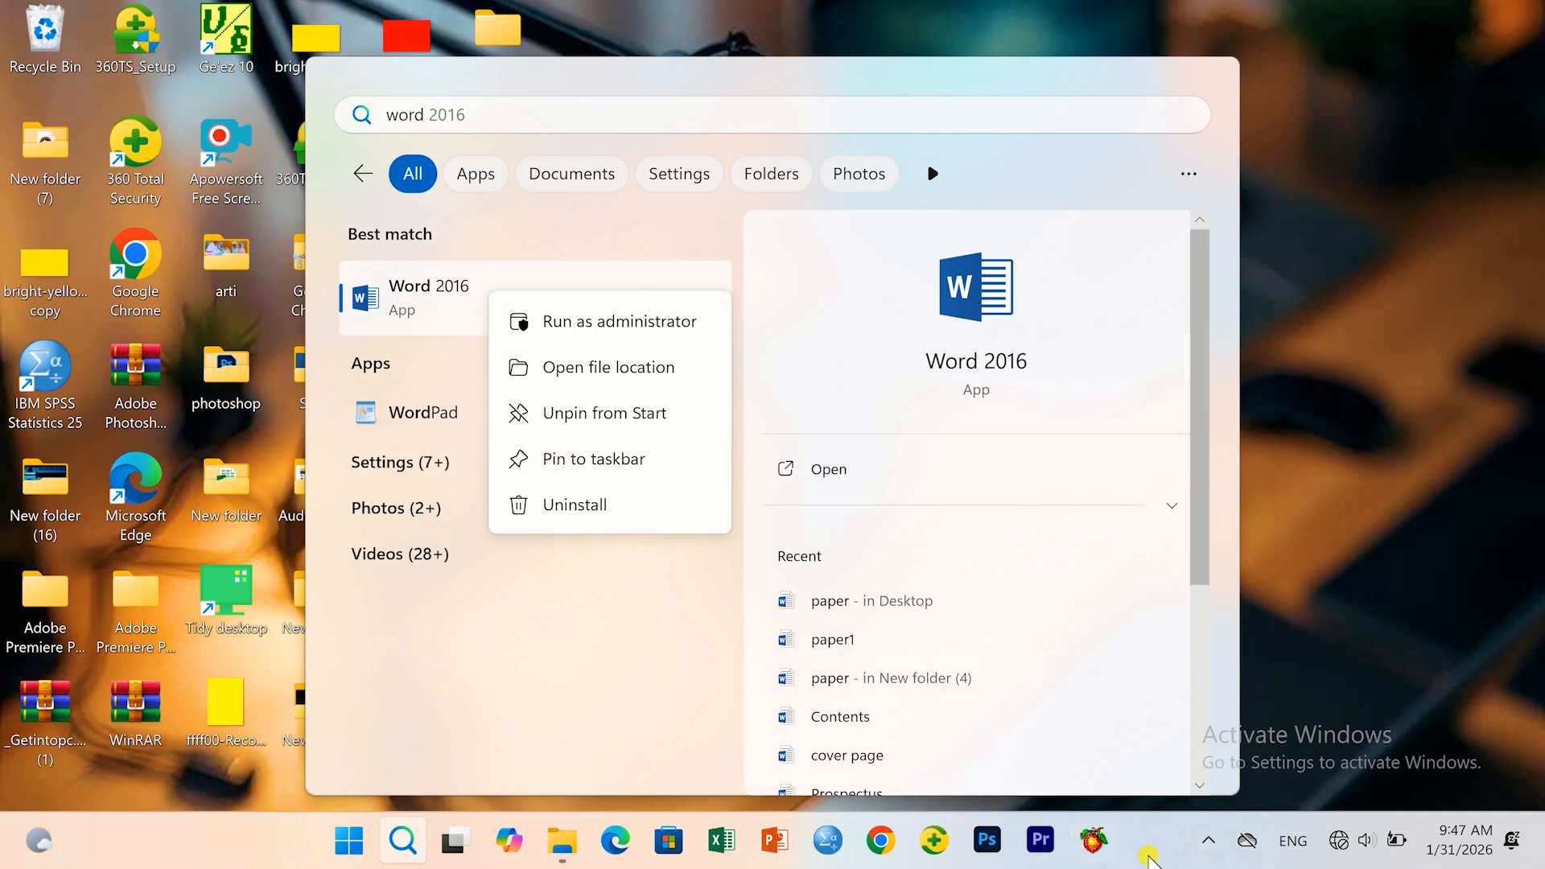
{"action": "left_click", "coordinate": [581, 463]}
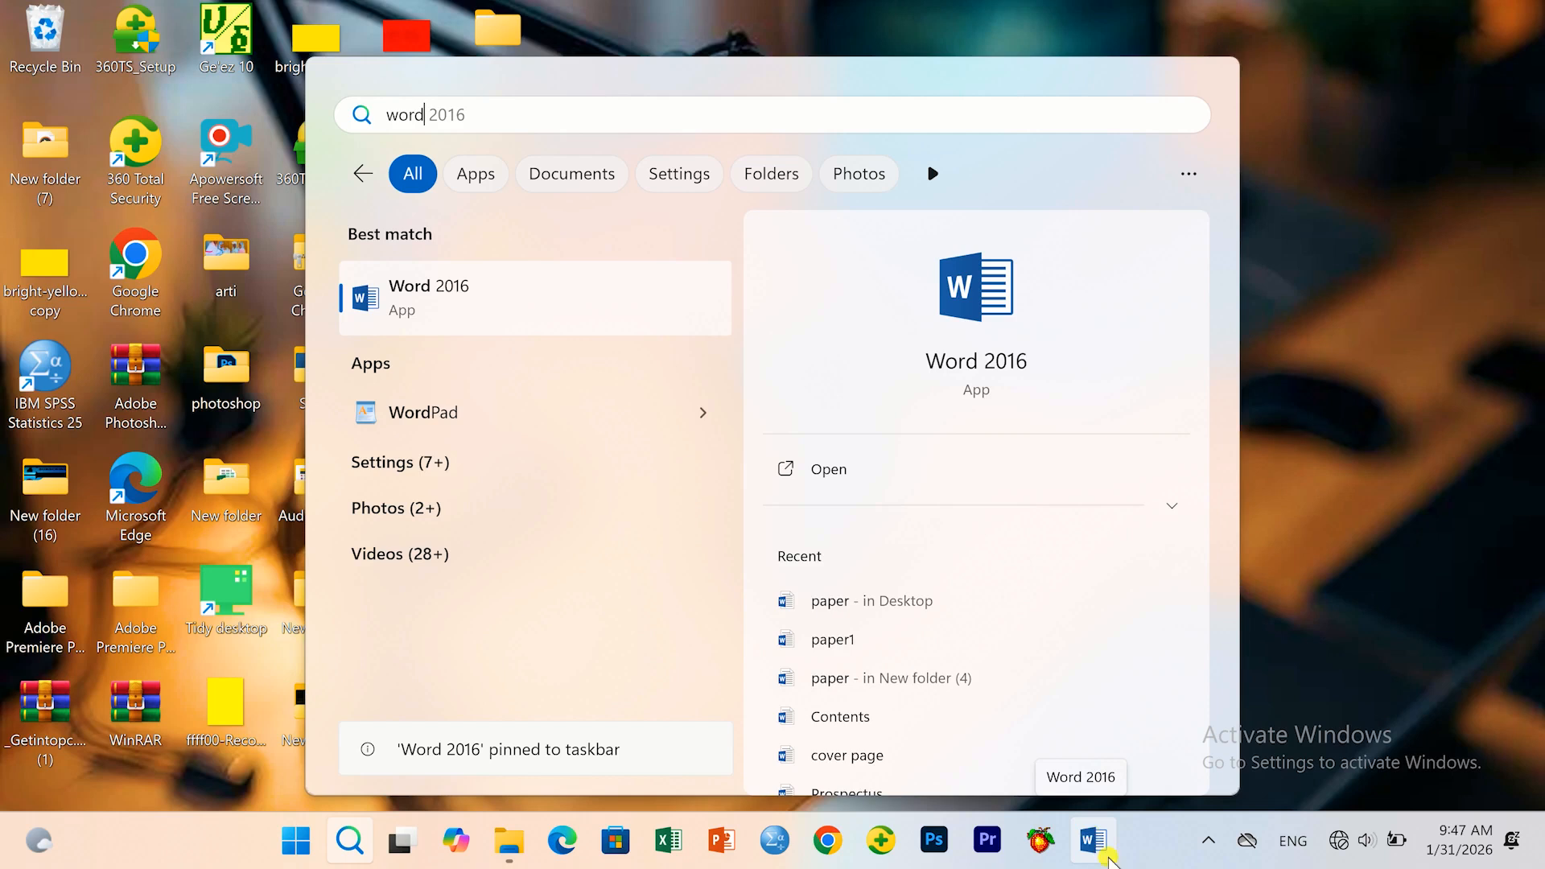
{"action": "left_click", "coordinate": [1093, 833]}
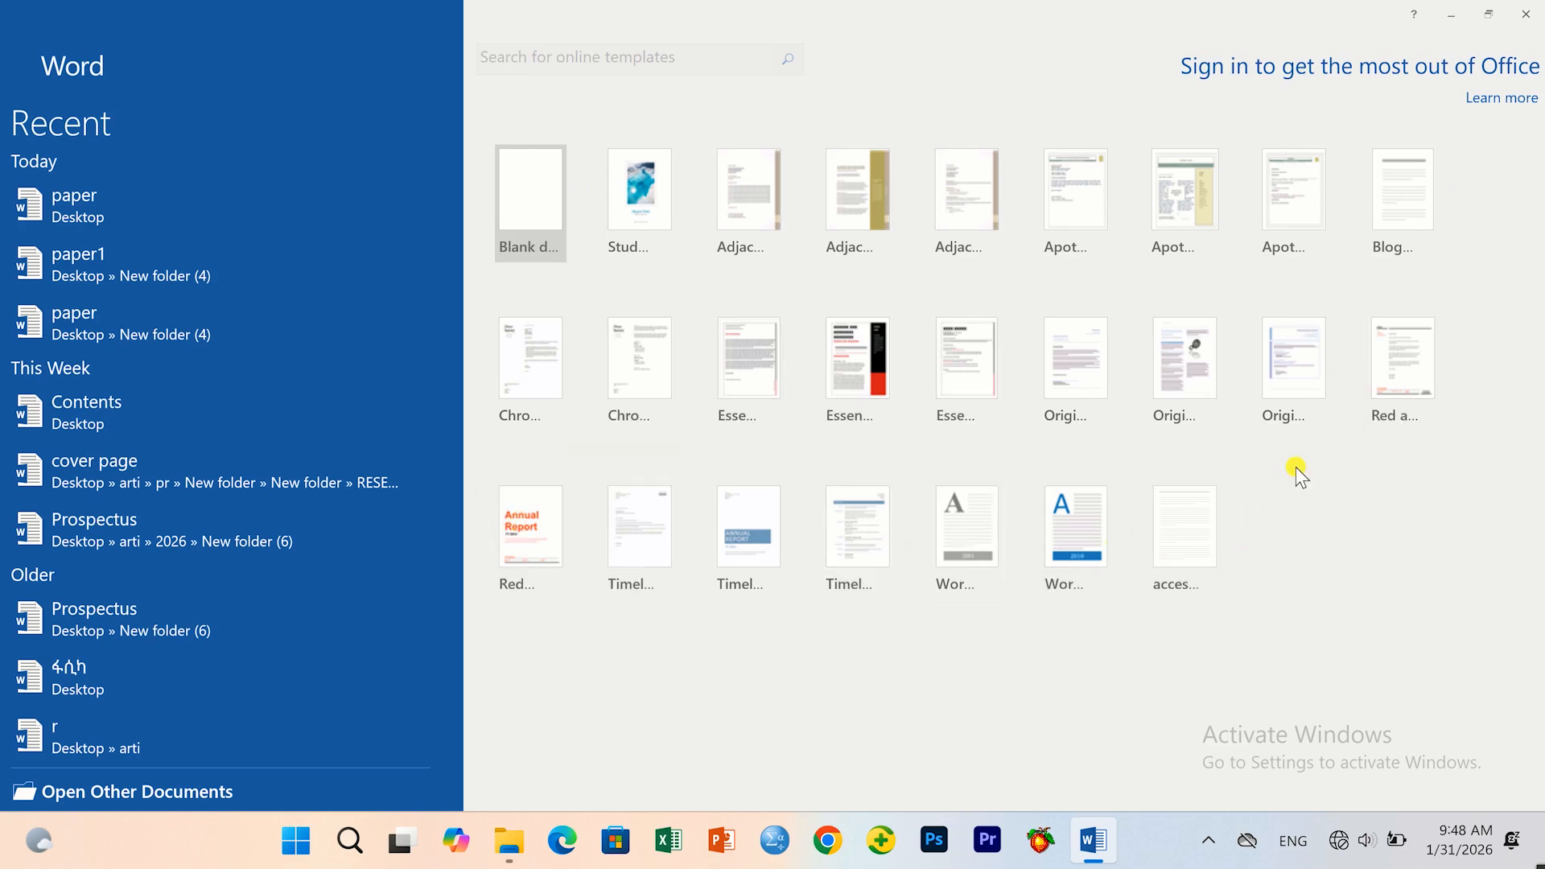
Create a new blank document, Document1, from the Word start screen.
{"action": "left_click", "coordinate": [524, 193]}
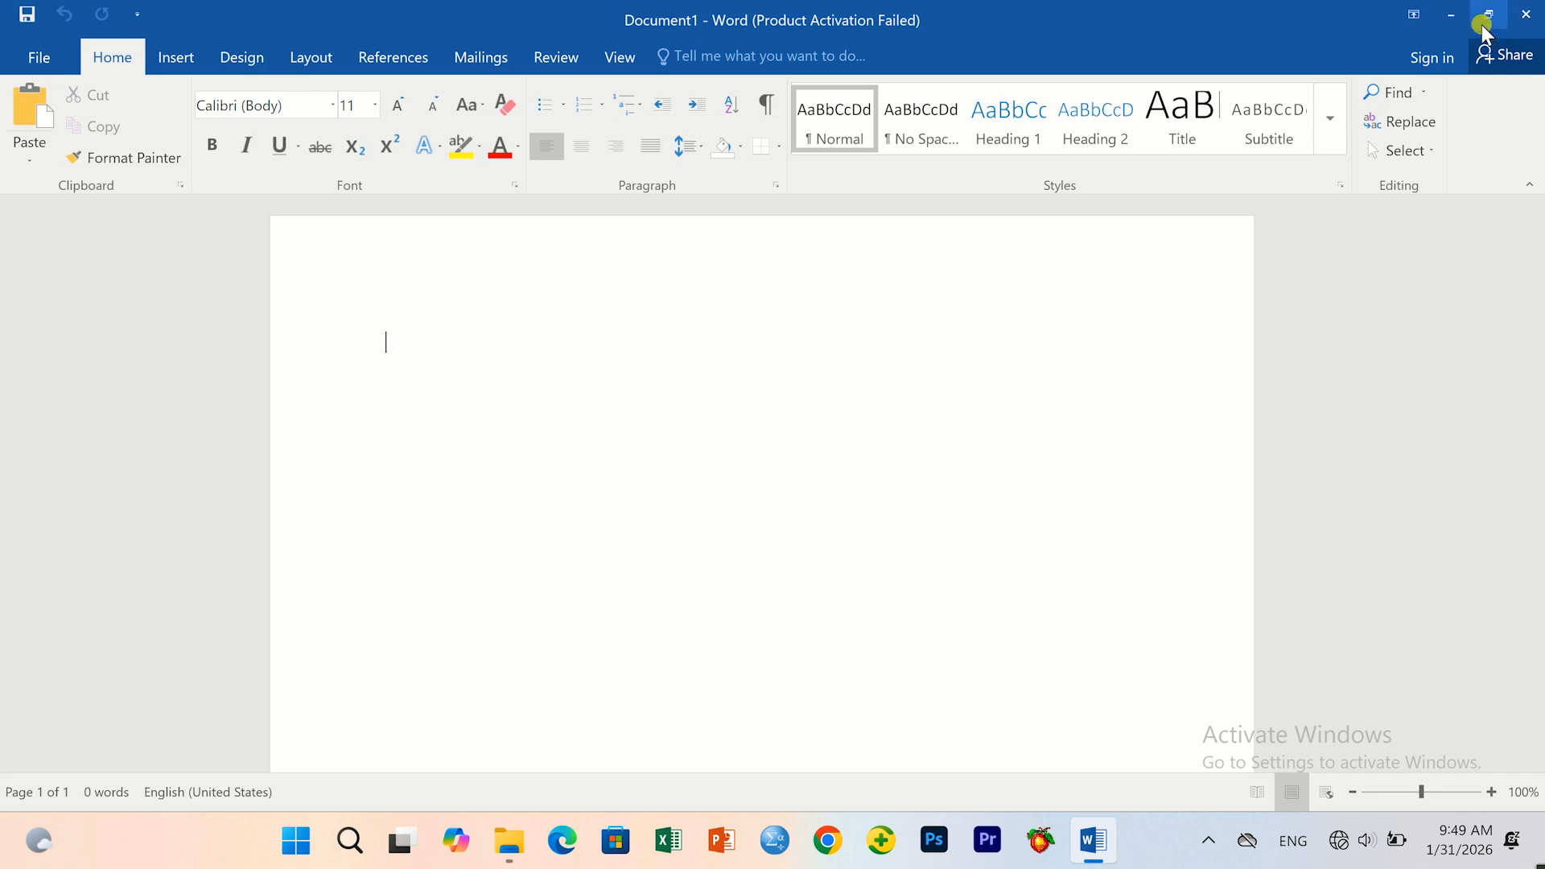
{"action": "mouse_move", "coordinate": [1490, 18]}
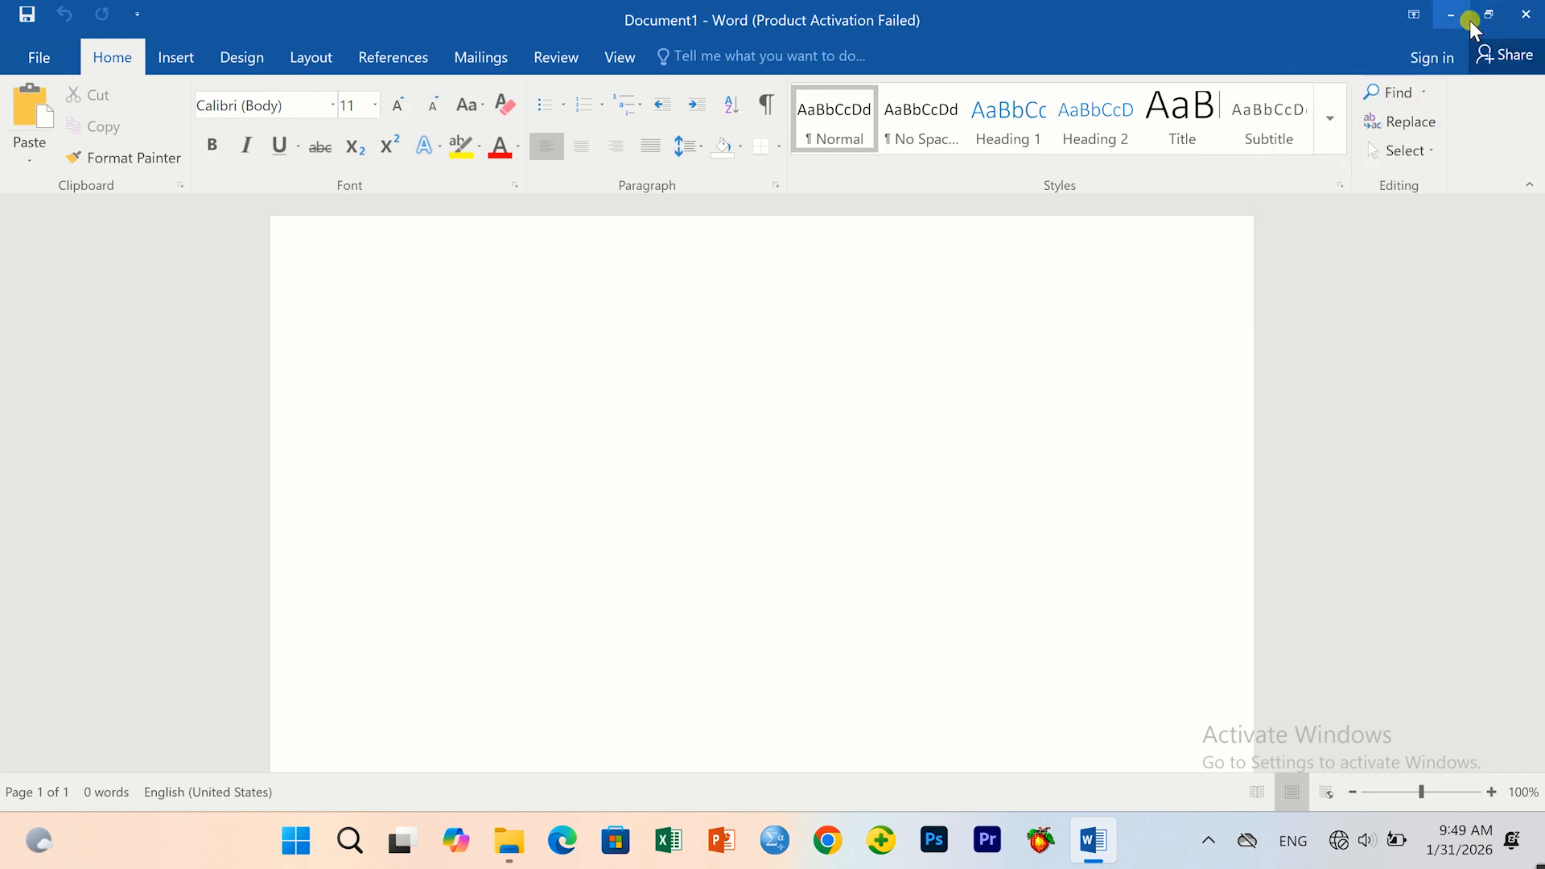
{"action": "left_click", "coordinate": [1481, 21]}
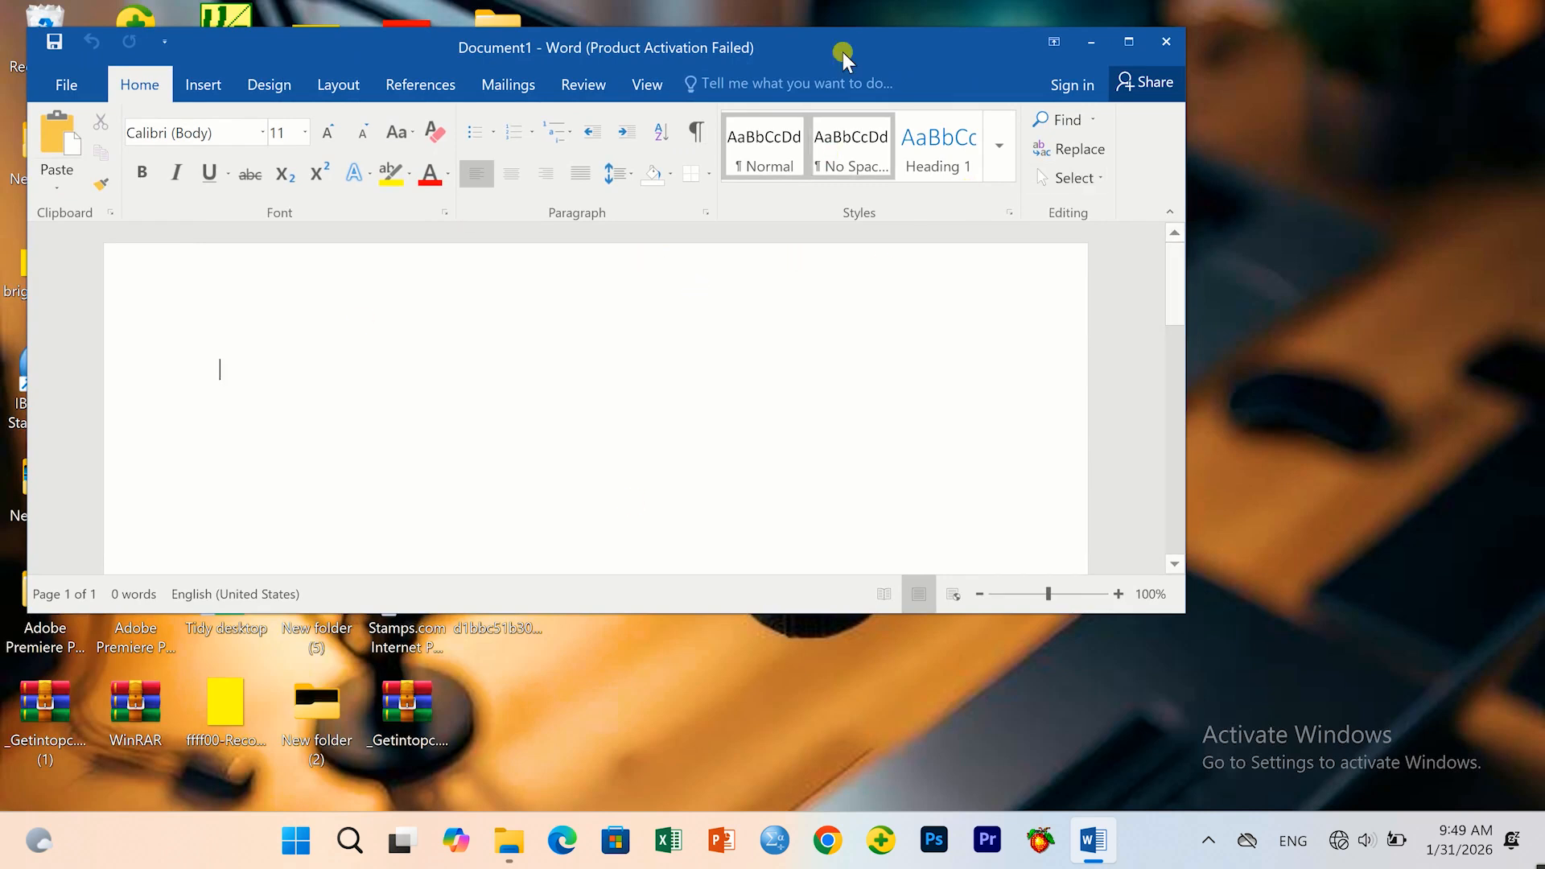
{"action": "left_click_drag", "start_coordinate": [345, 50], "coordinate": [505, 200]}
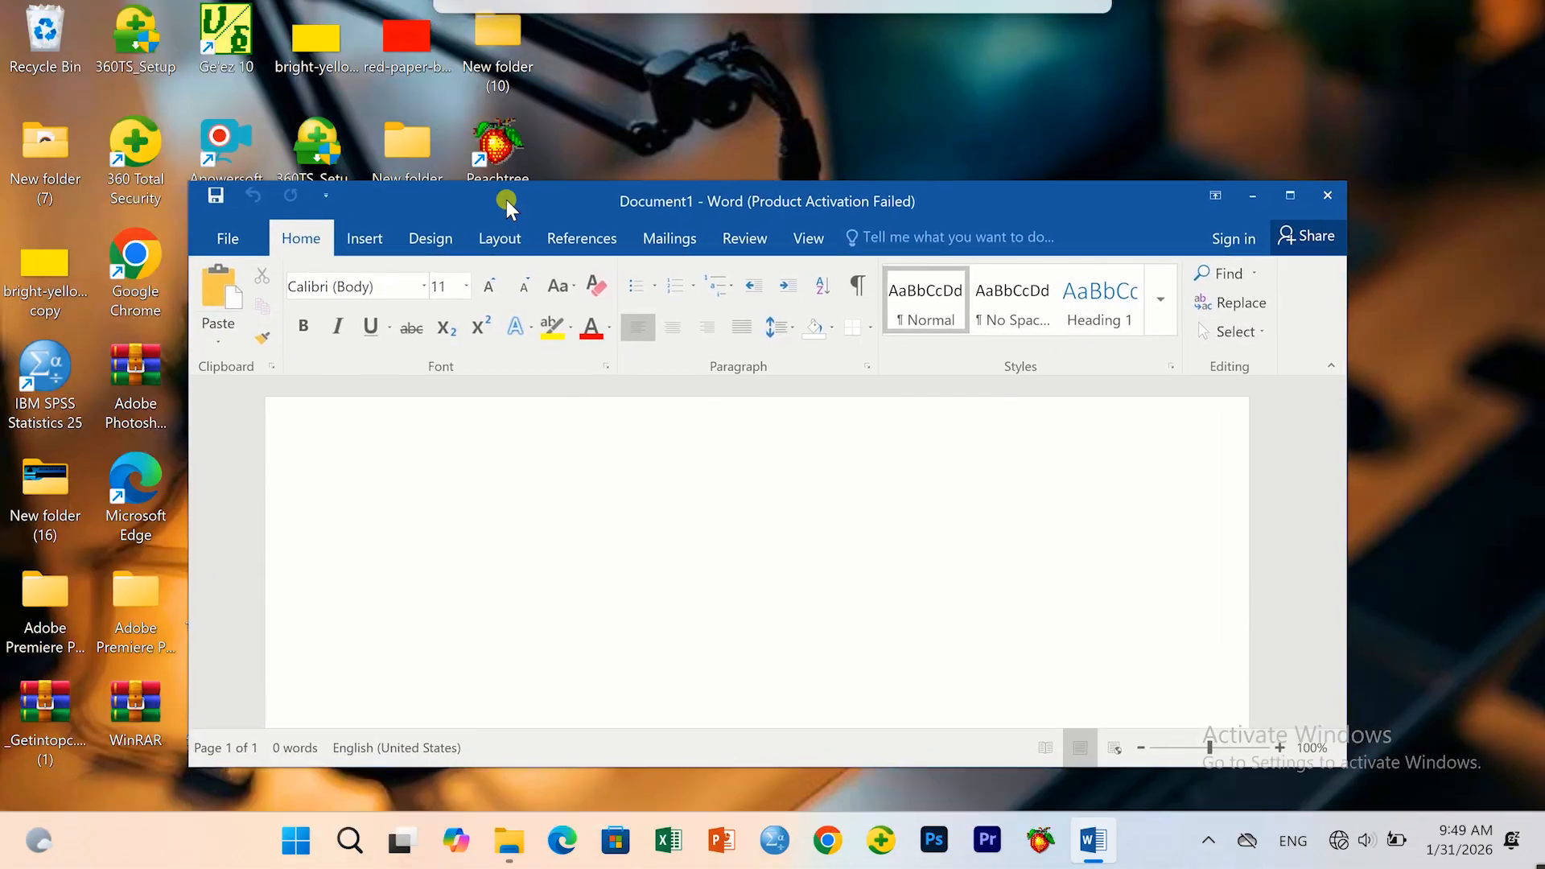
{"action": "left_click", "coordinate": [1275, 195]}
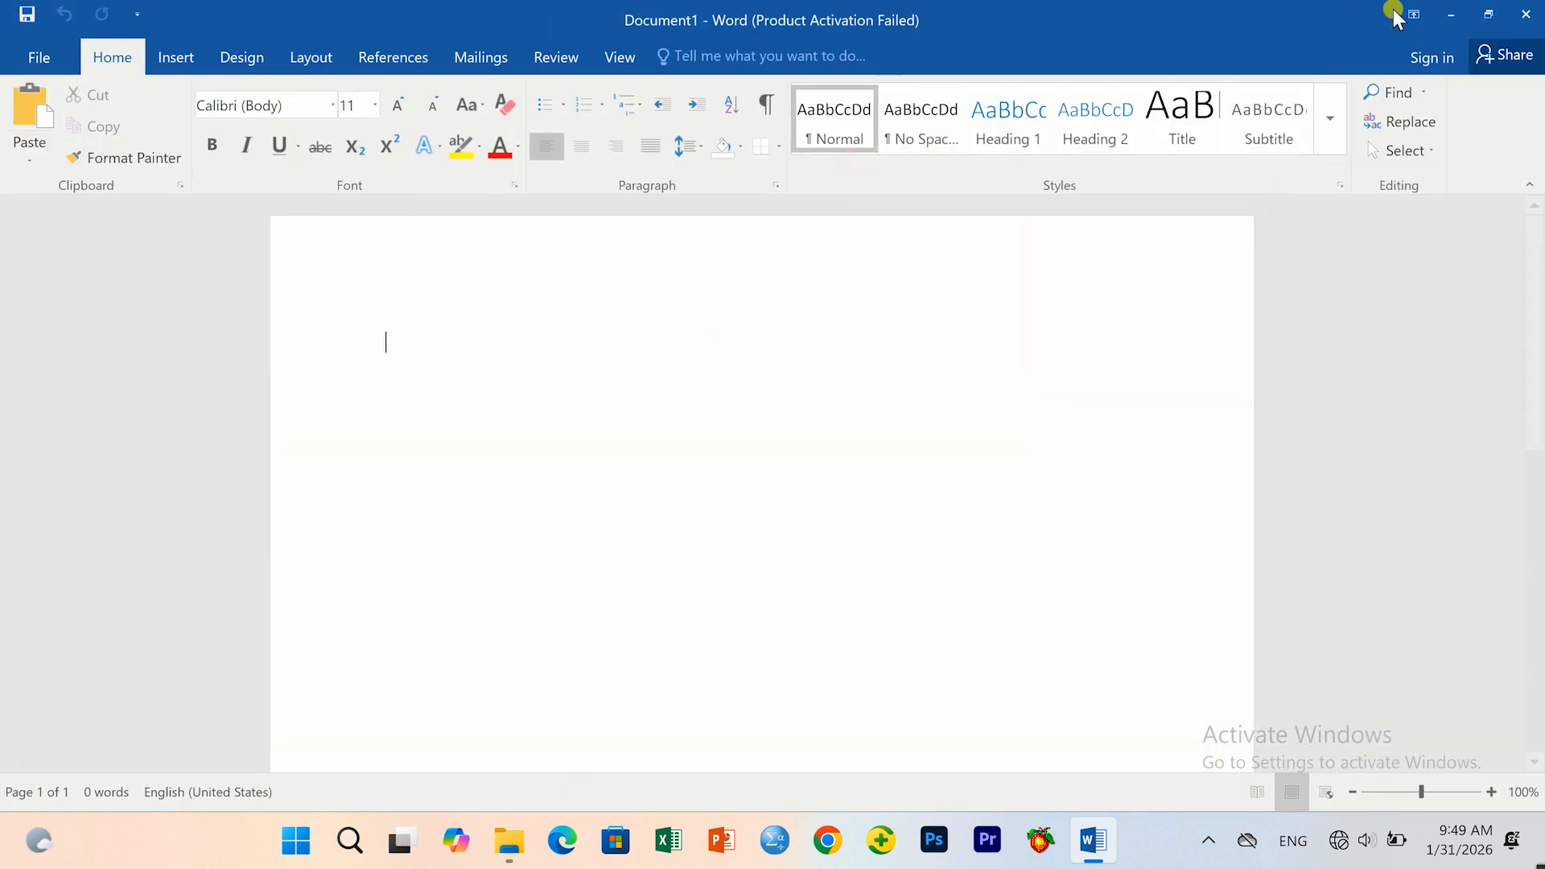
{"action": "left_click", "coordinate": [1451, 12]}
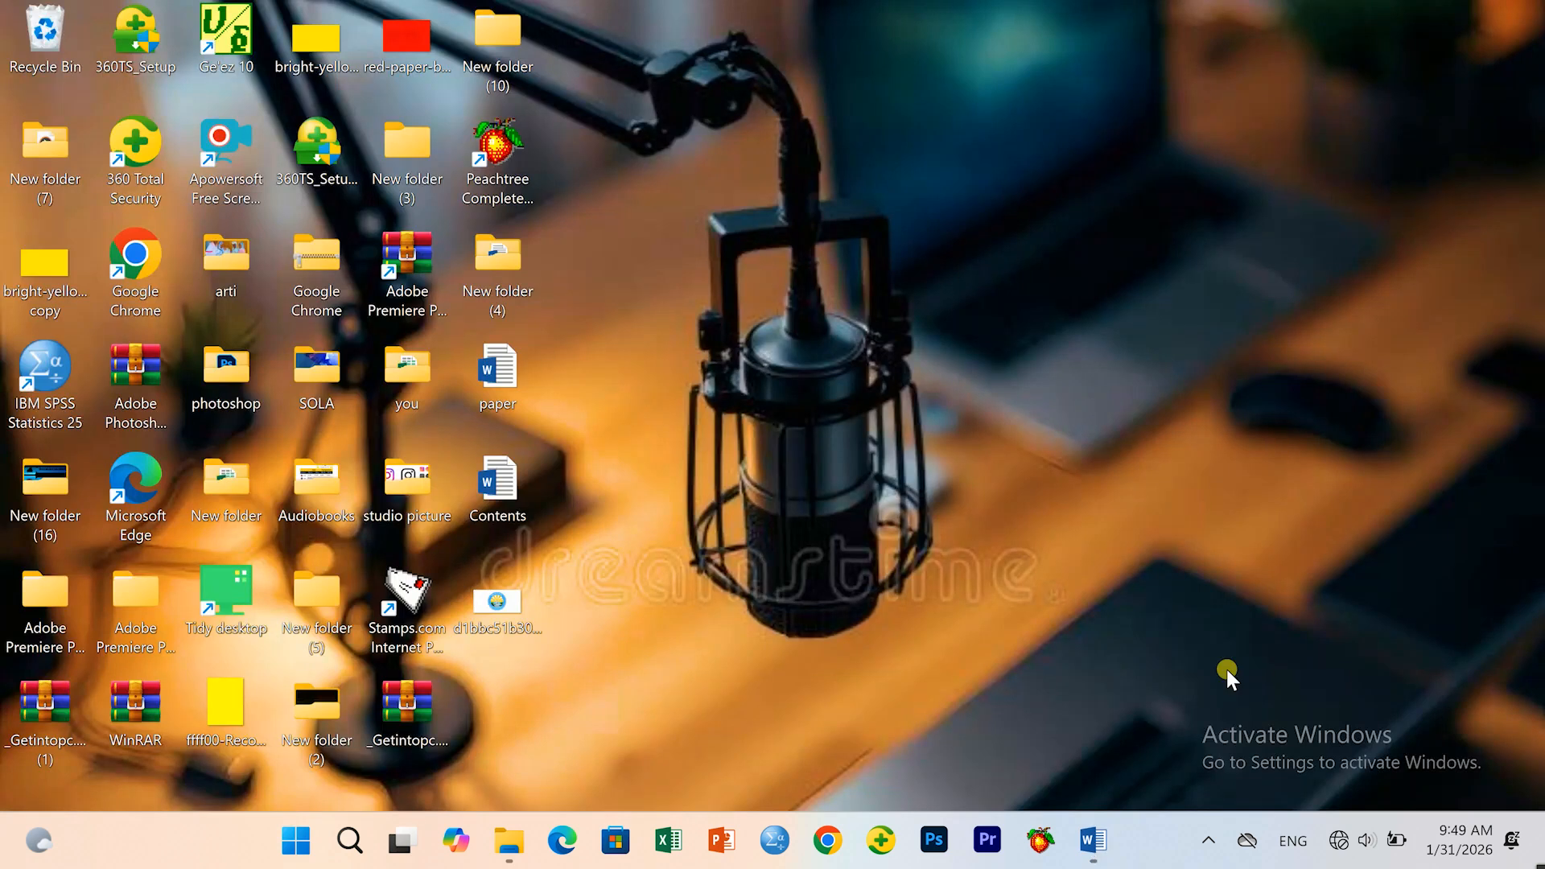
{"action": "left_click", "coordinate": [1093, 841]}
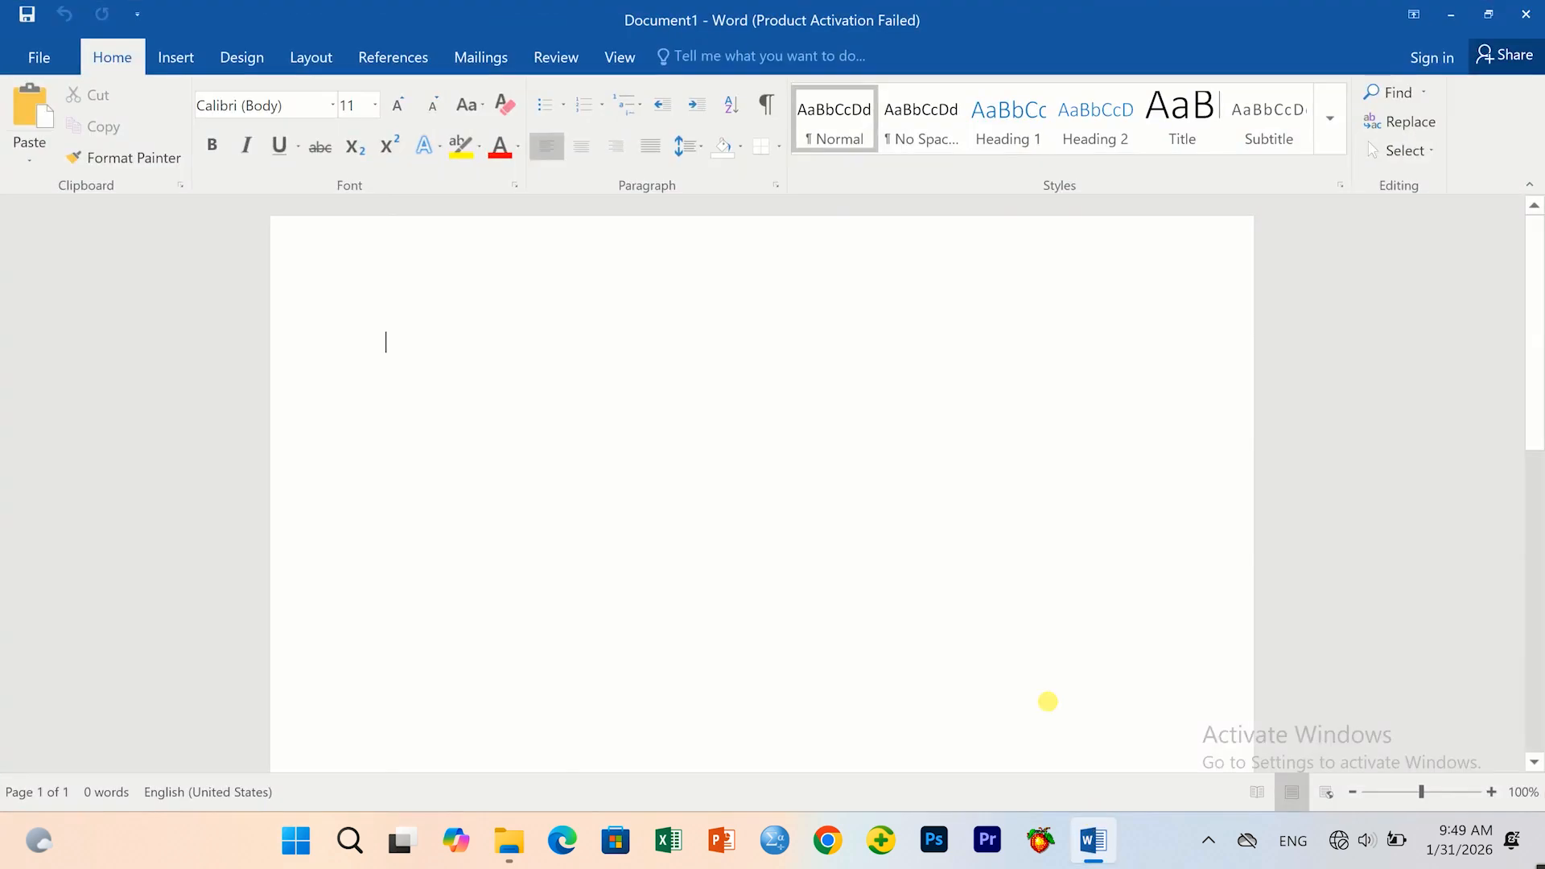
{"action": "left_click", "coordinate": [1451, 12]}
{"action": "left_click", "coordinate": [1092, 840]}
{"action": "left_click", "coordinate": [1411, 16]}
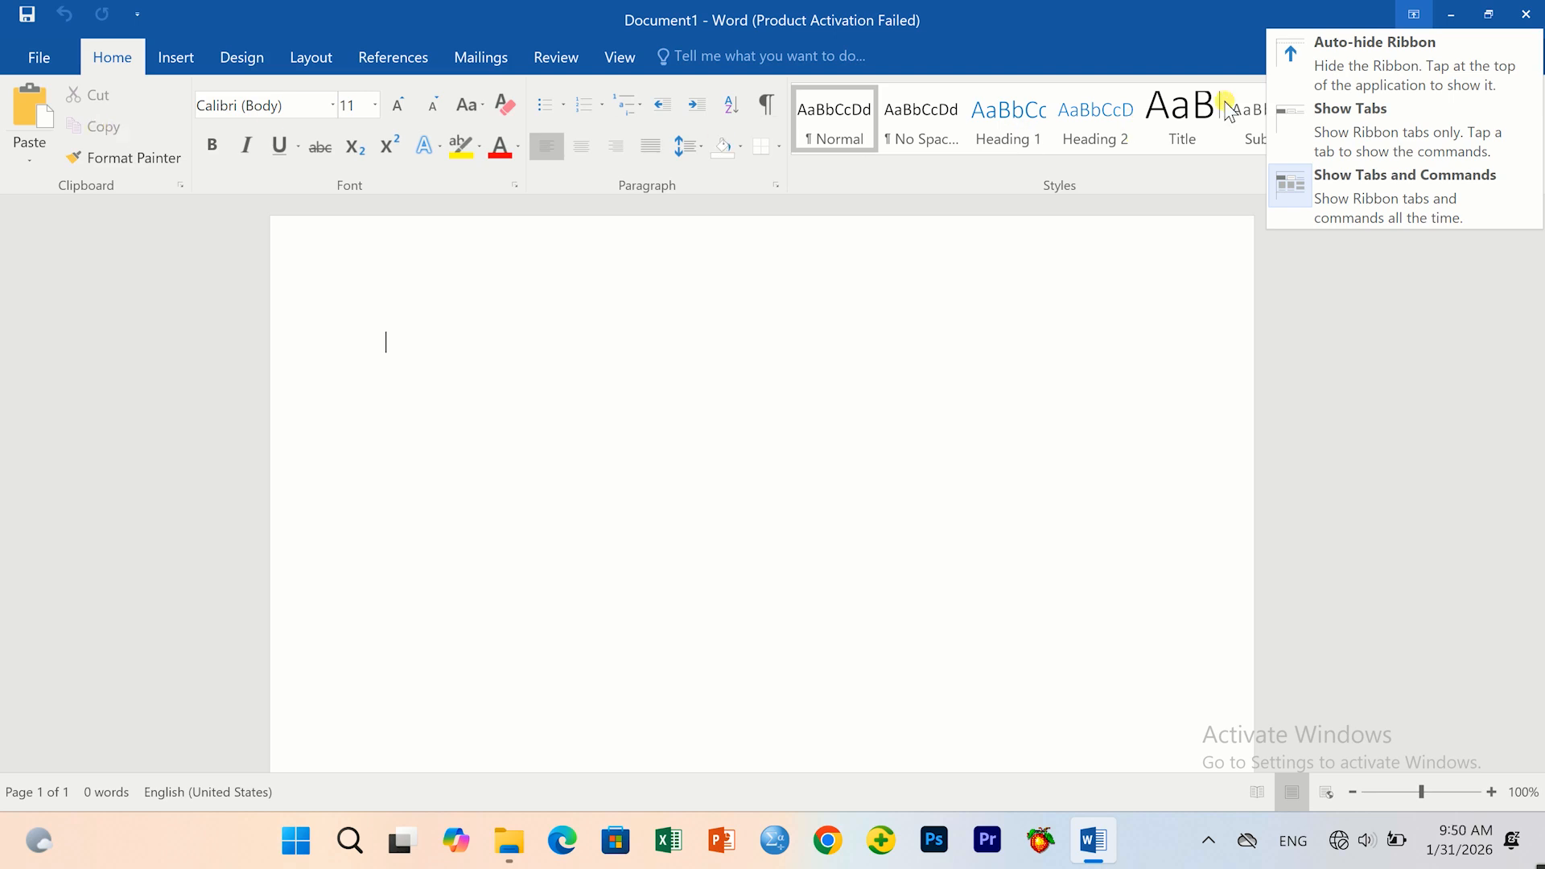
Switch the ribbon to Auto-hide mode and temporarily reveal it again.
{"action": "left_click", "coordinate": [1360, 70]}
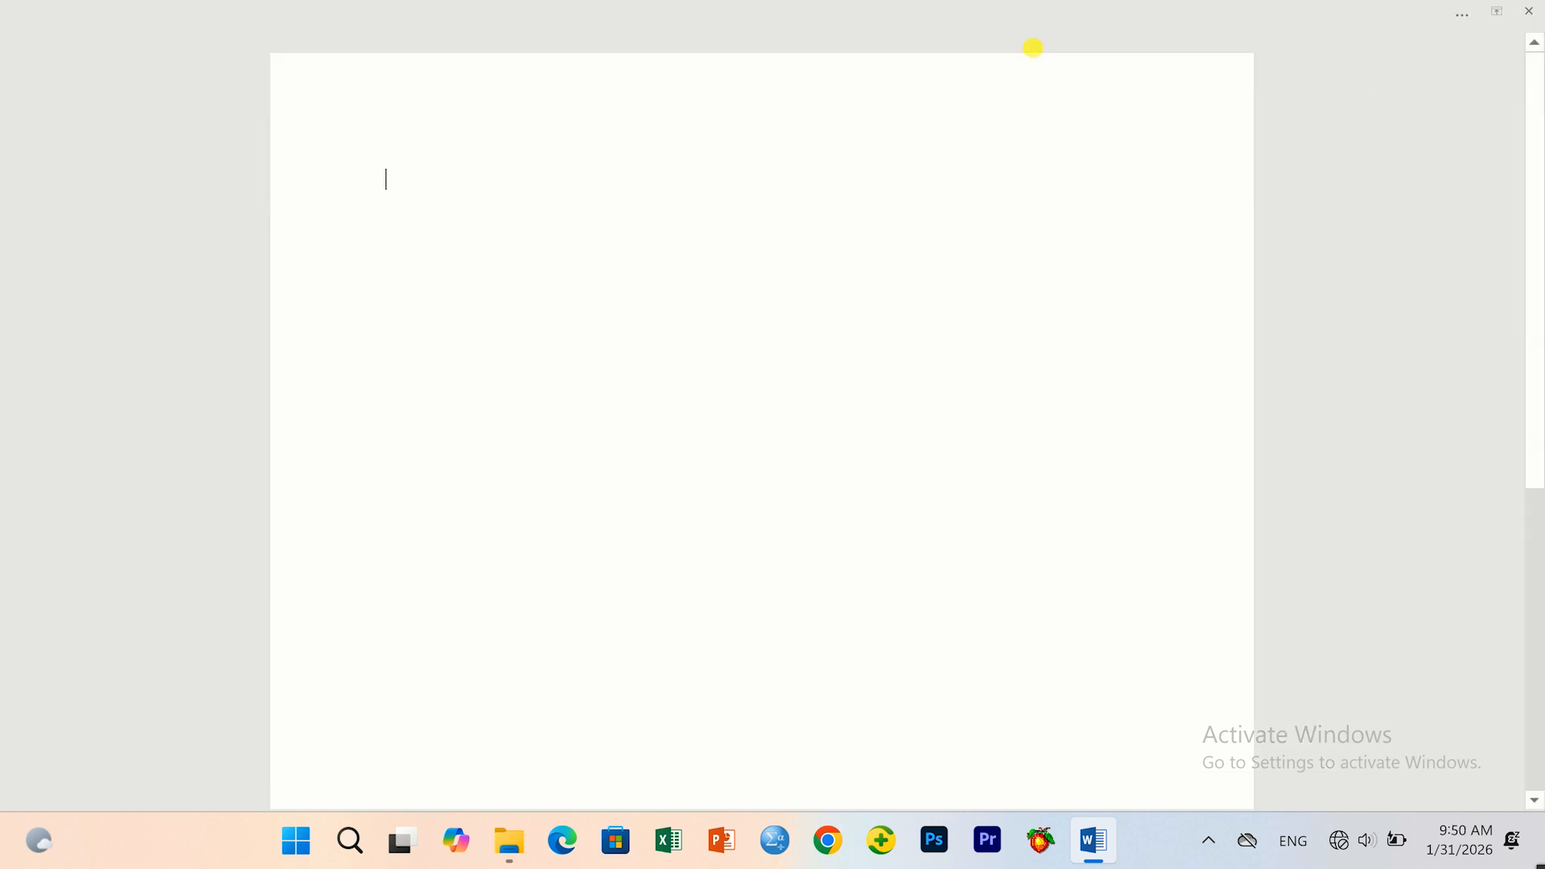
{"action": "double_click", "coordinate": [408, 178]}
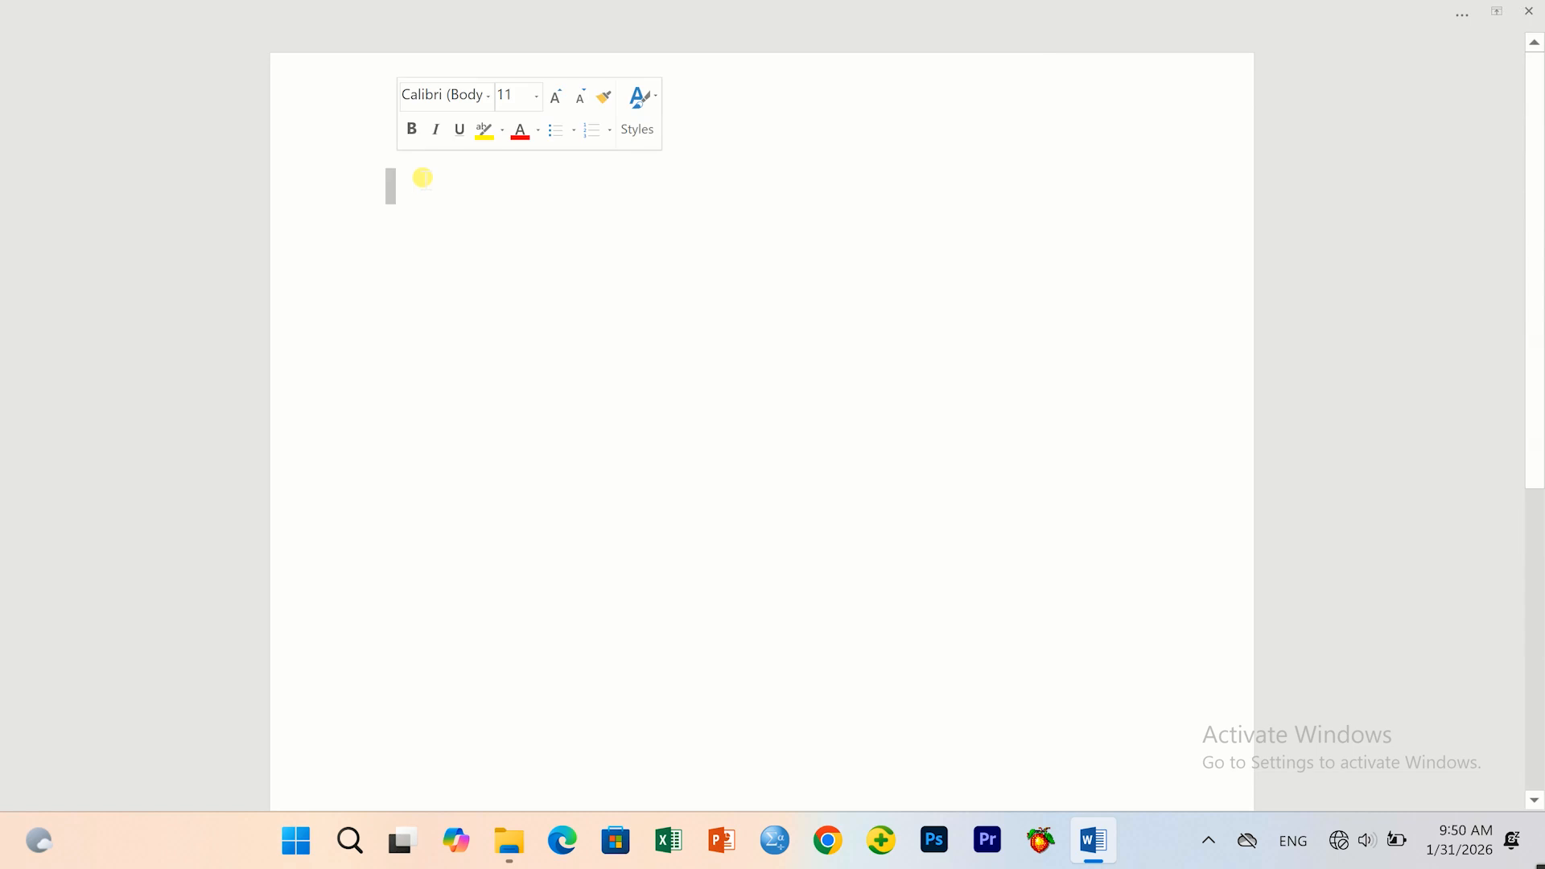
{"action": "left_click", "coordinate": [983, 350]}
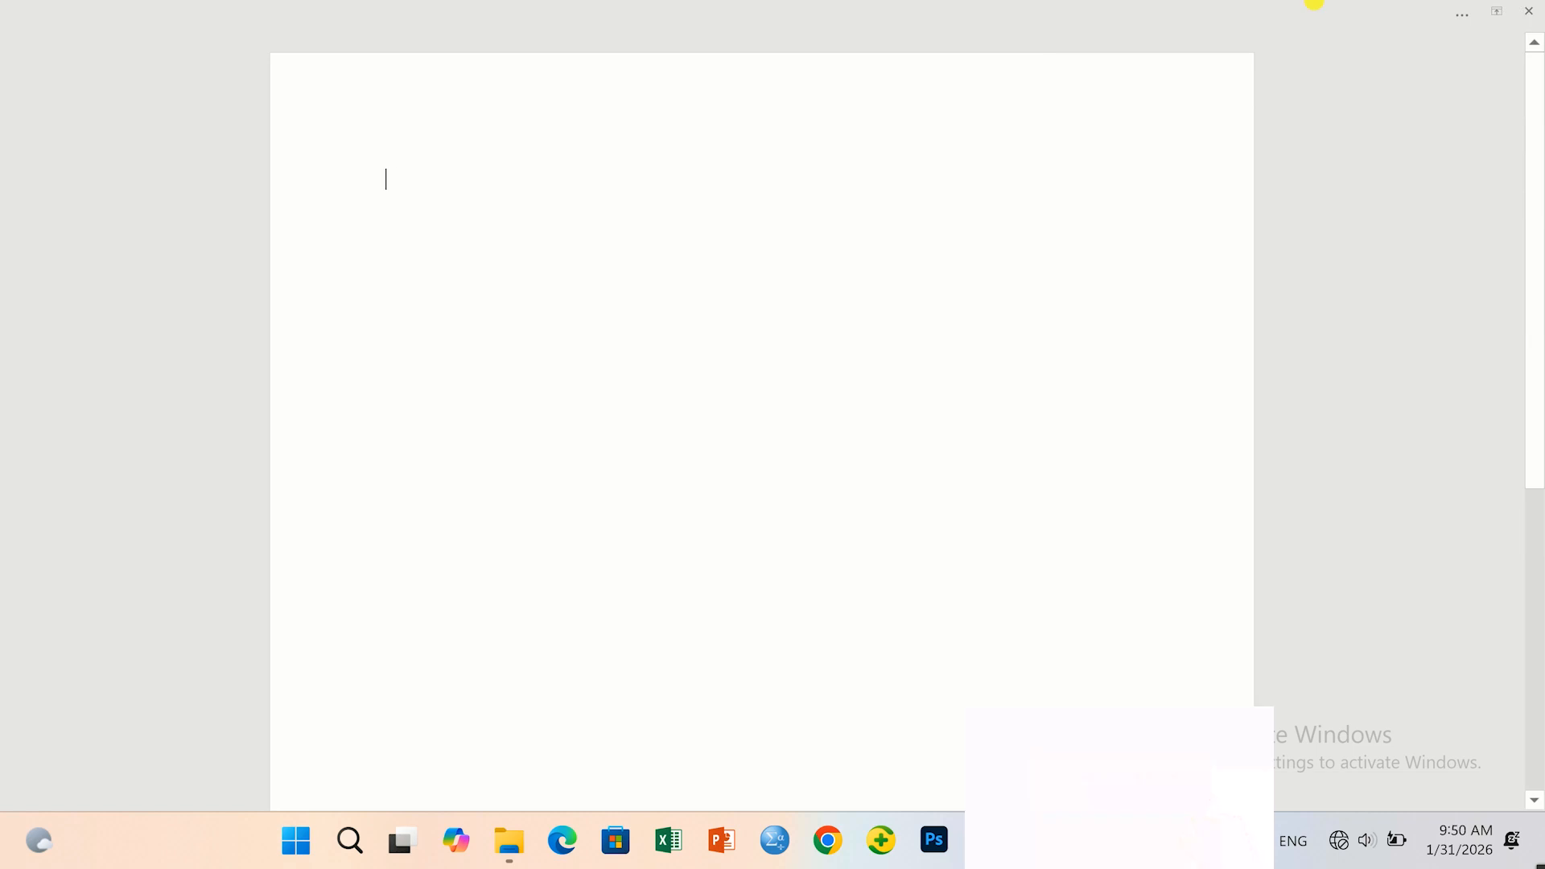
{"action": "left_click", "coordinate": [1465, 18]}
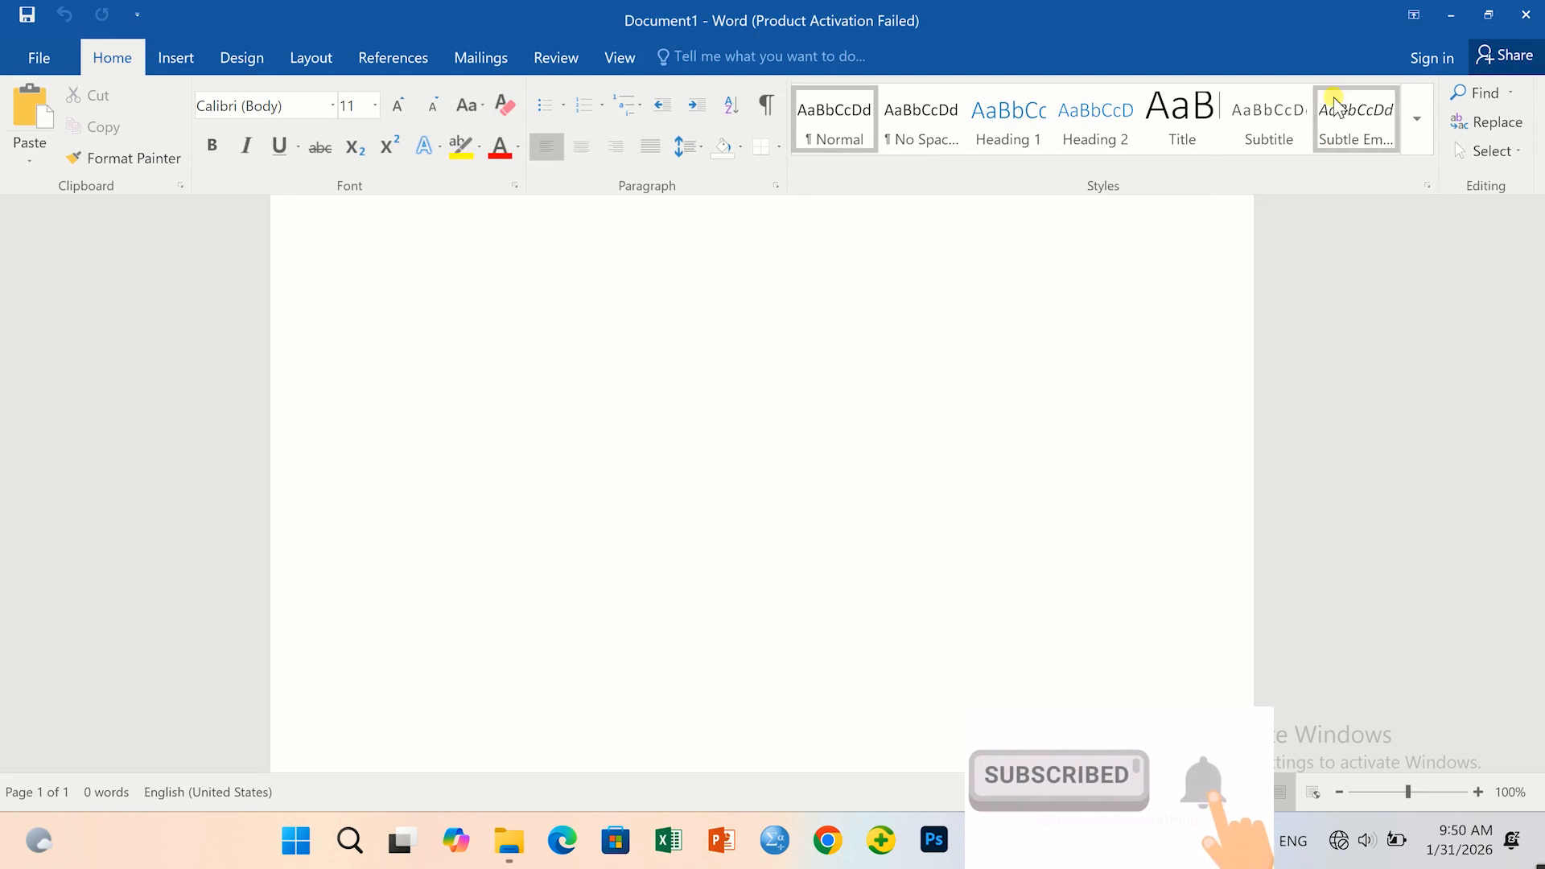
Set the ribbon to Show Tabs, then Show Tabs and Commands, and minimize Word.
{"action": "left_click", "coordinate": [1406, 14]}
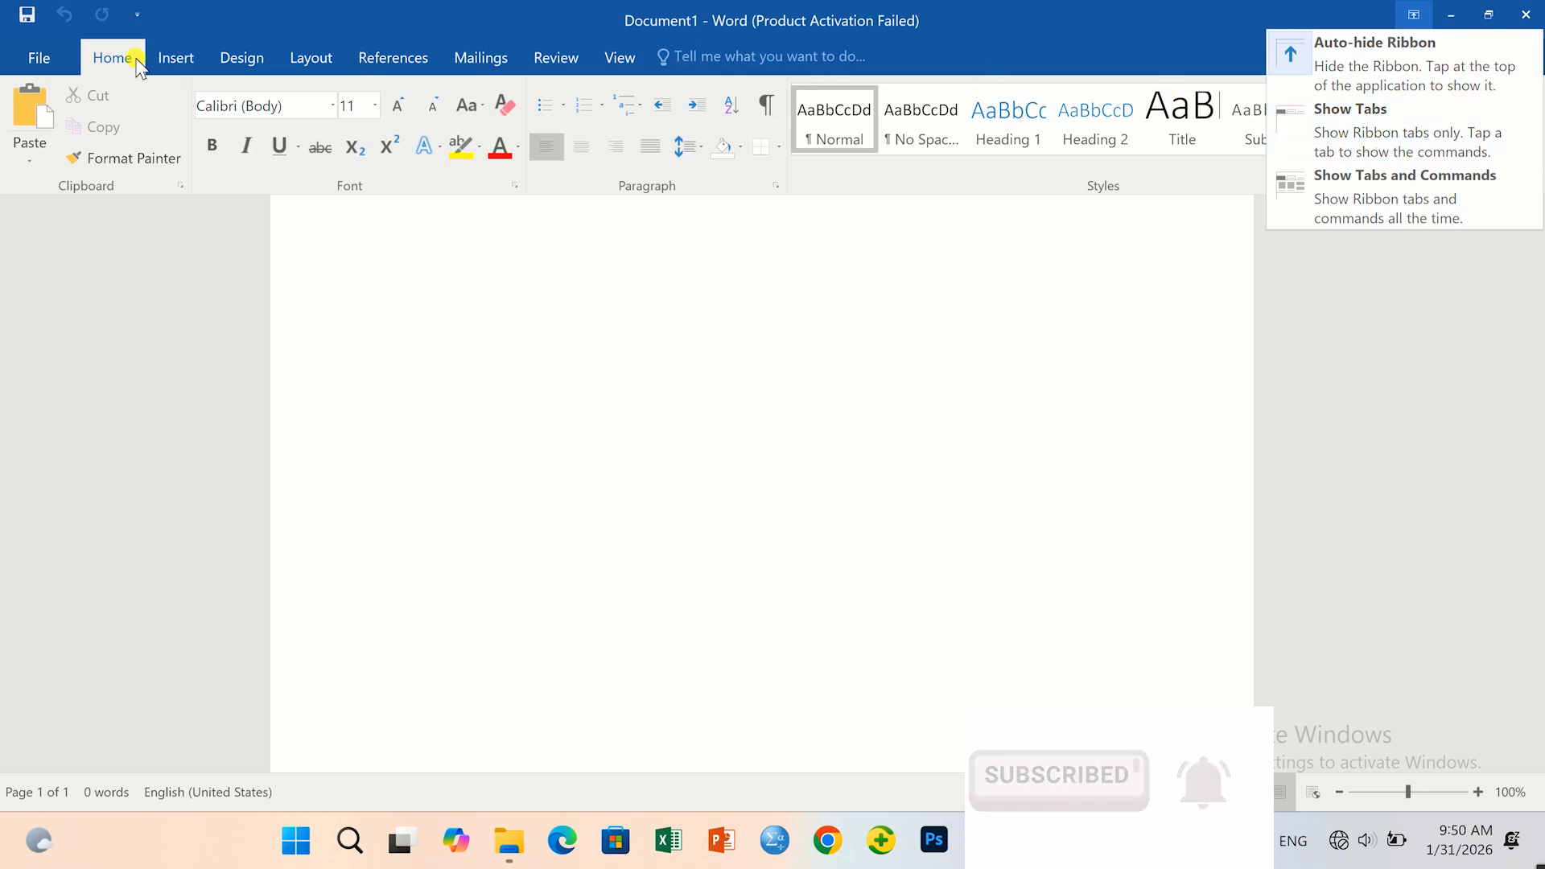
{"action": "left_click", "coordinate": [1346, 112]}
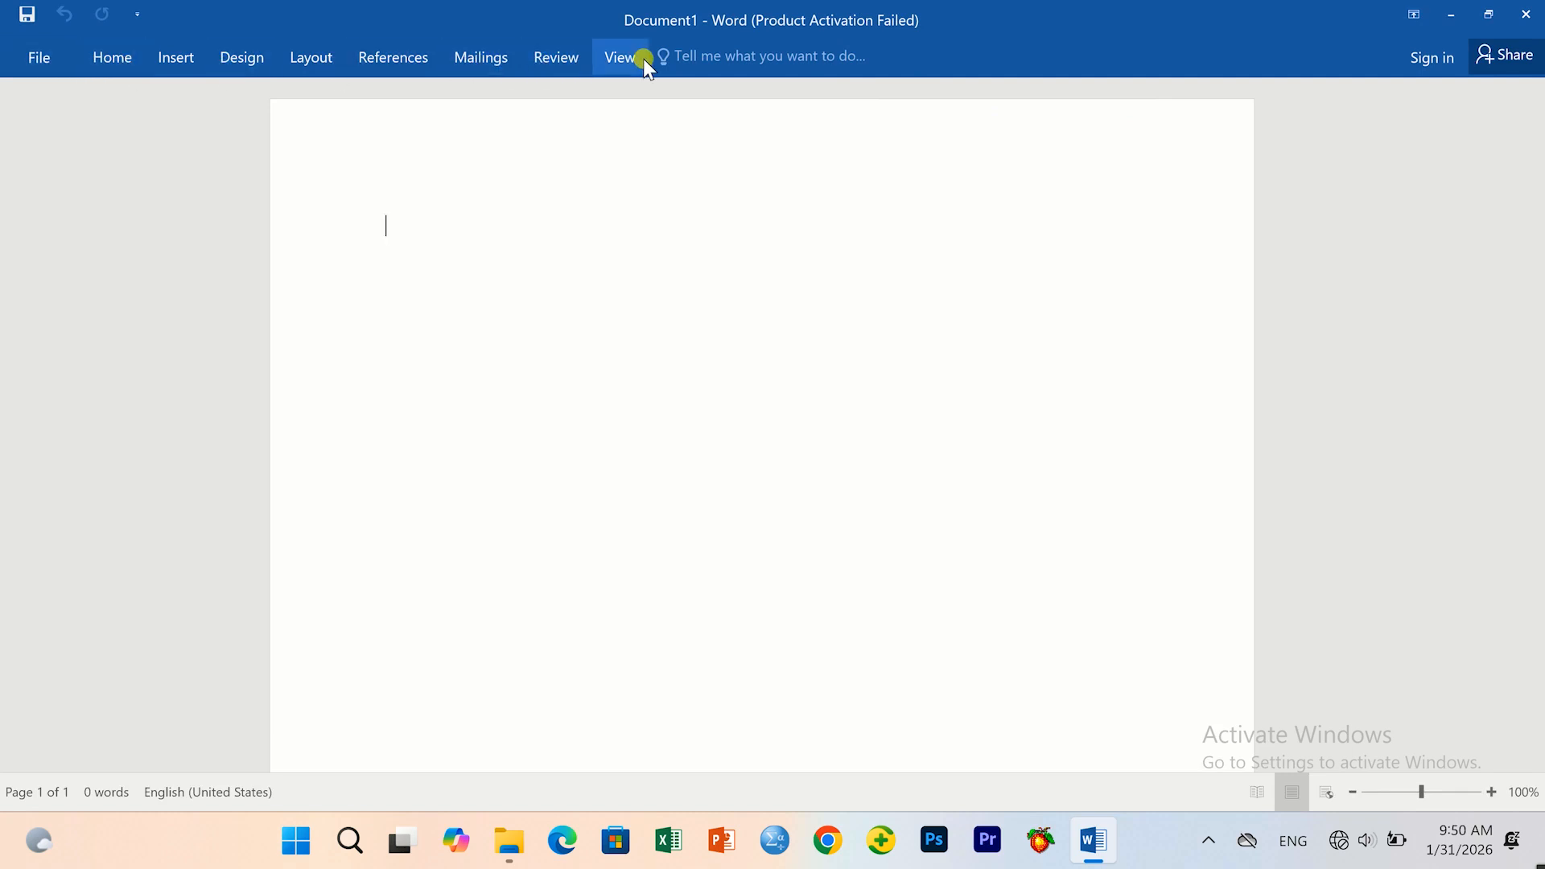
{"action": "left_click", "coordinate": [1413, 15]}
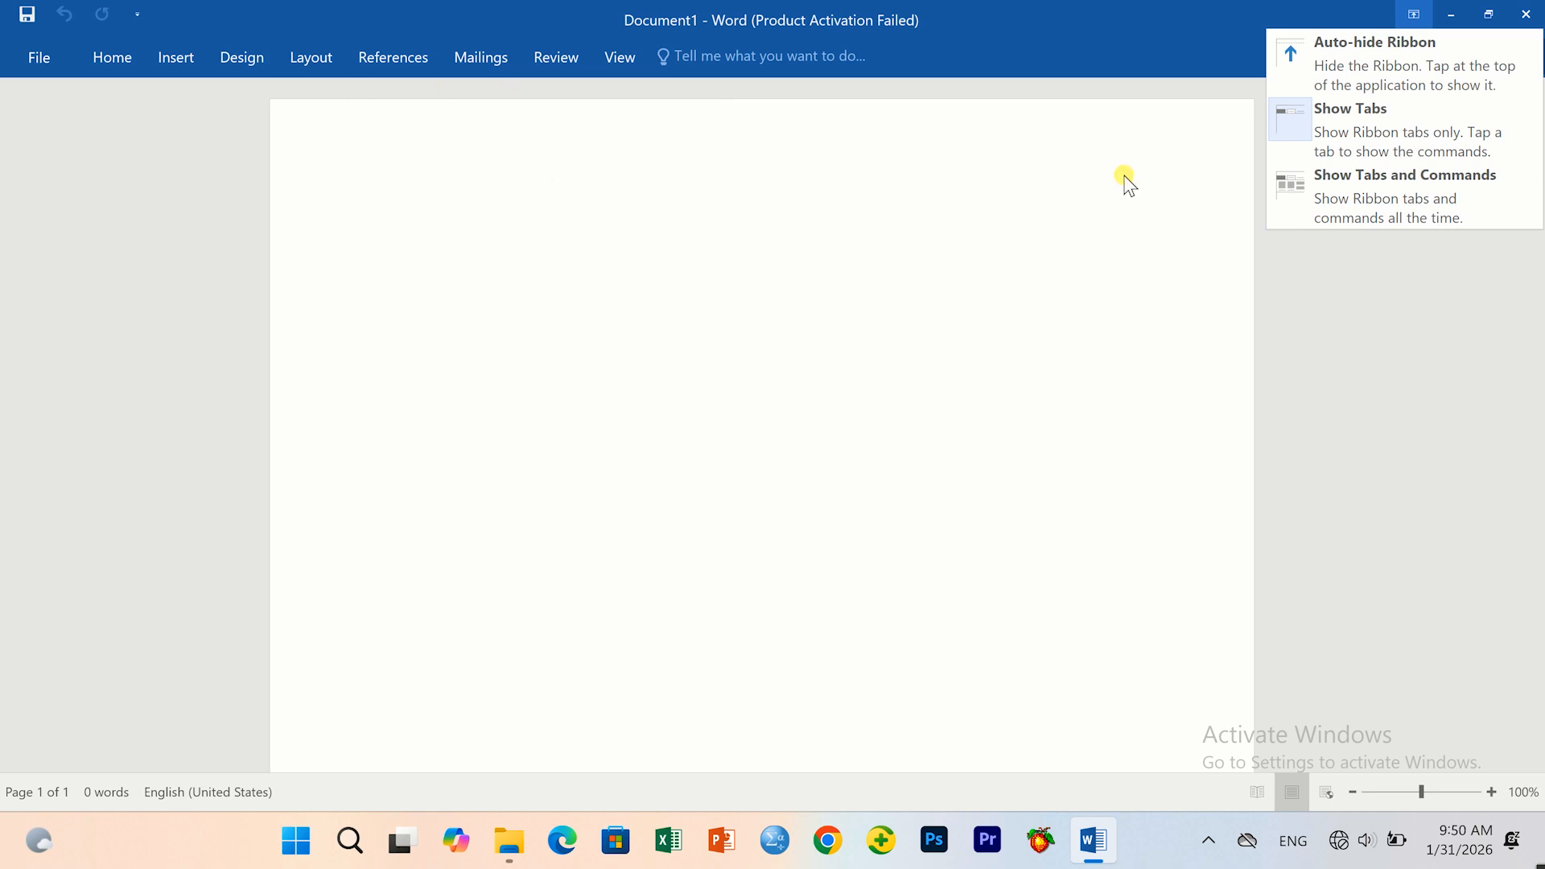
{"action": "left_click", "coordinate": [1379, 187]}
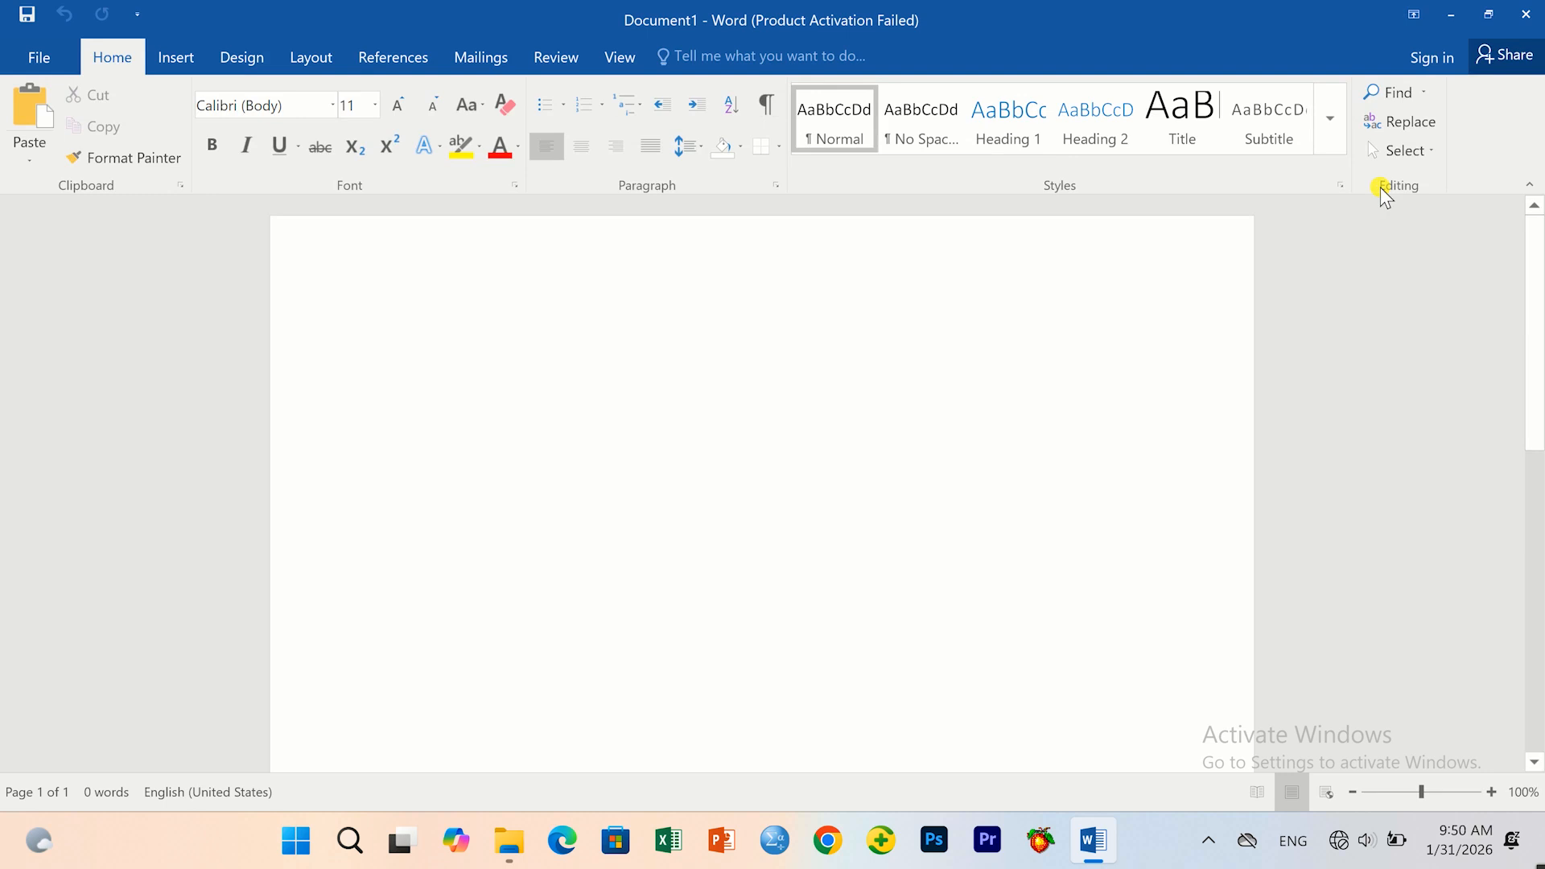
{"action": "left_click", "coordinate": [1448, 19]}
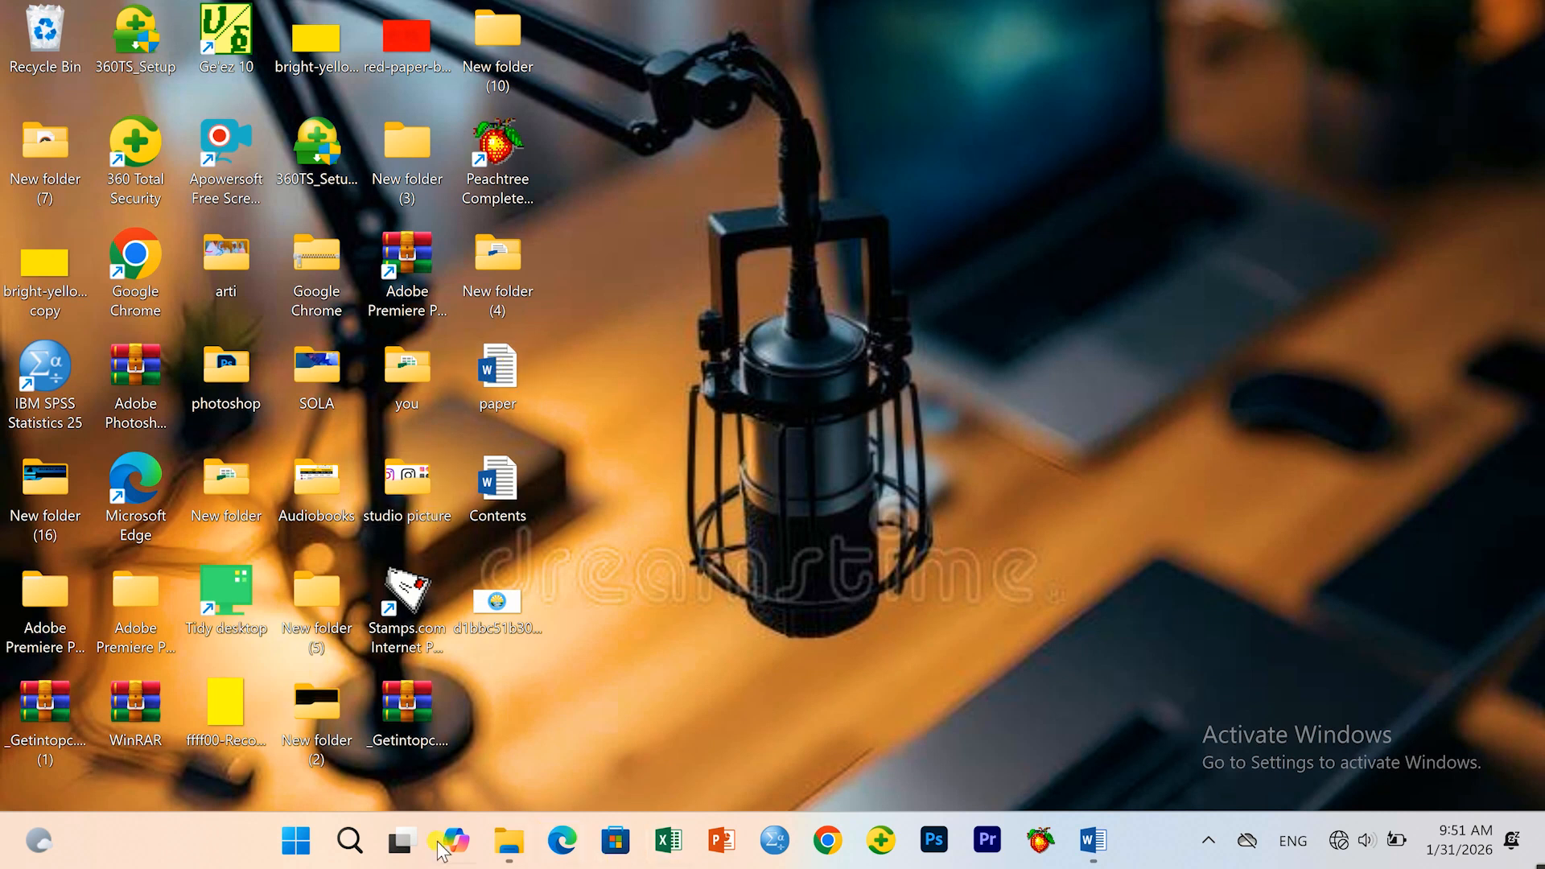
Search 'pap', open the paper document, and select its chapter heading.
{"action": "left_click", "coordinate": [349, 841]}
{"action": "type", "text": "pa"}
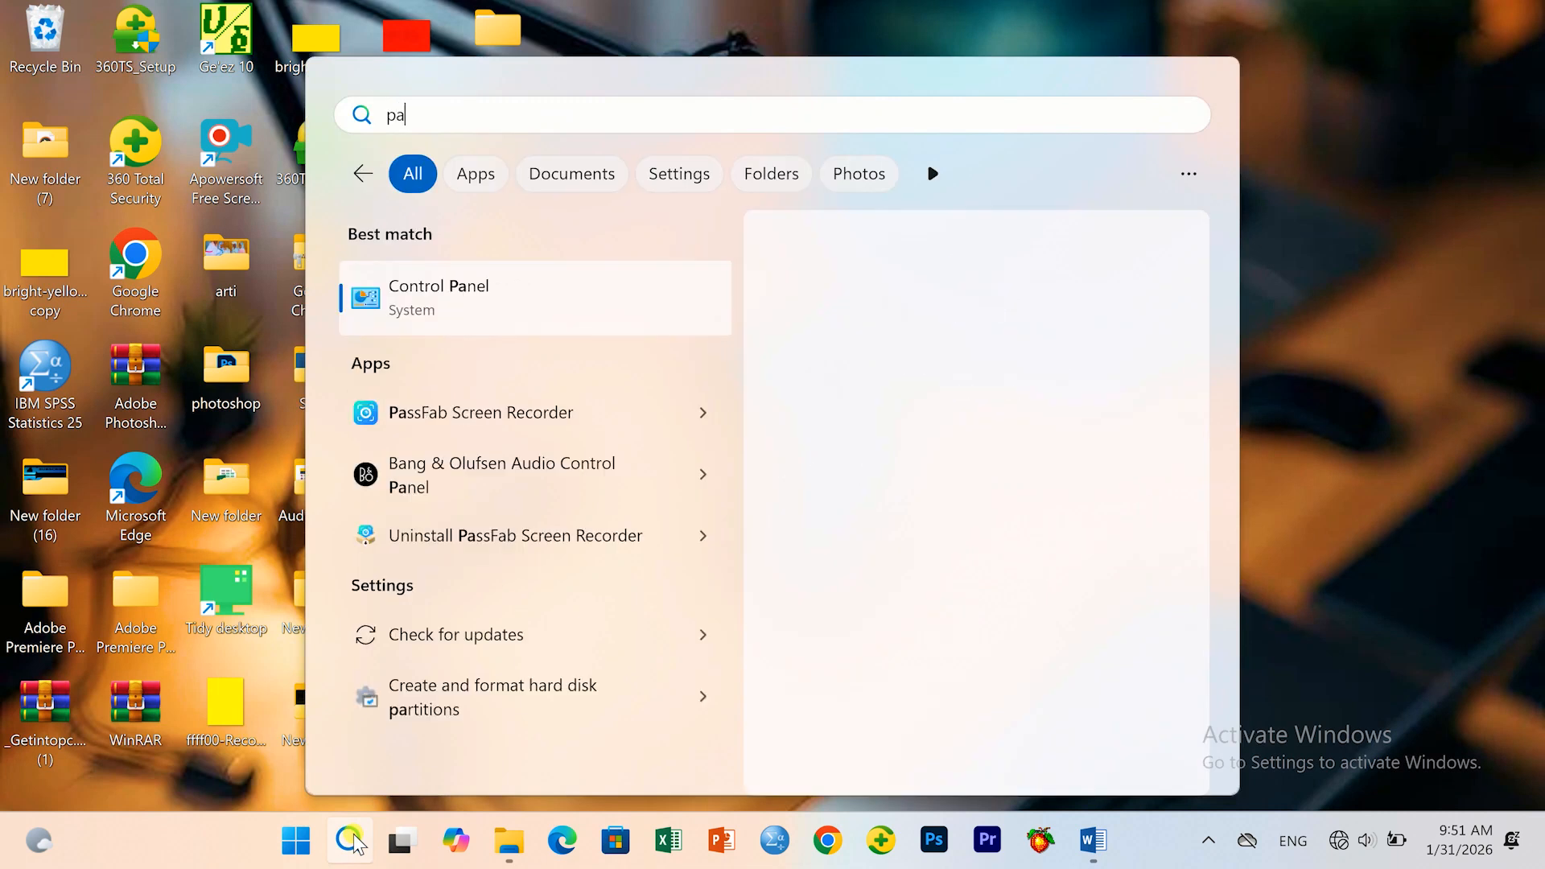
{"action": "type", "text": "p"}
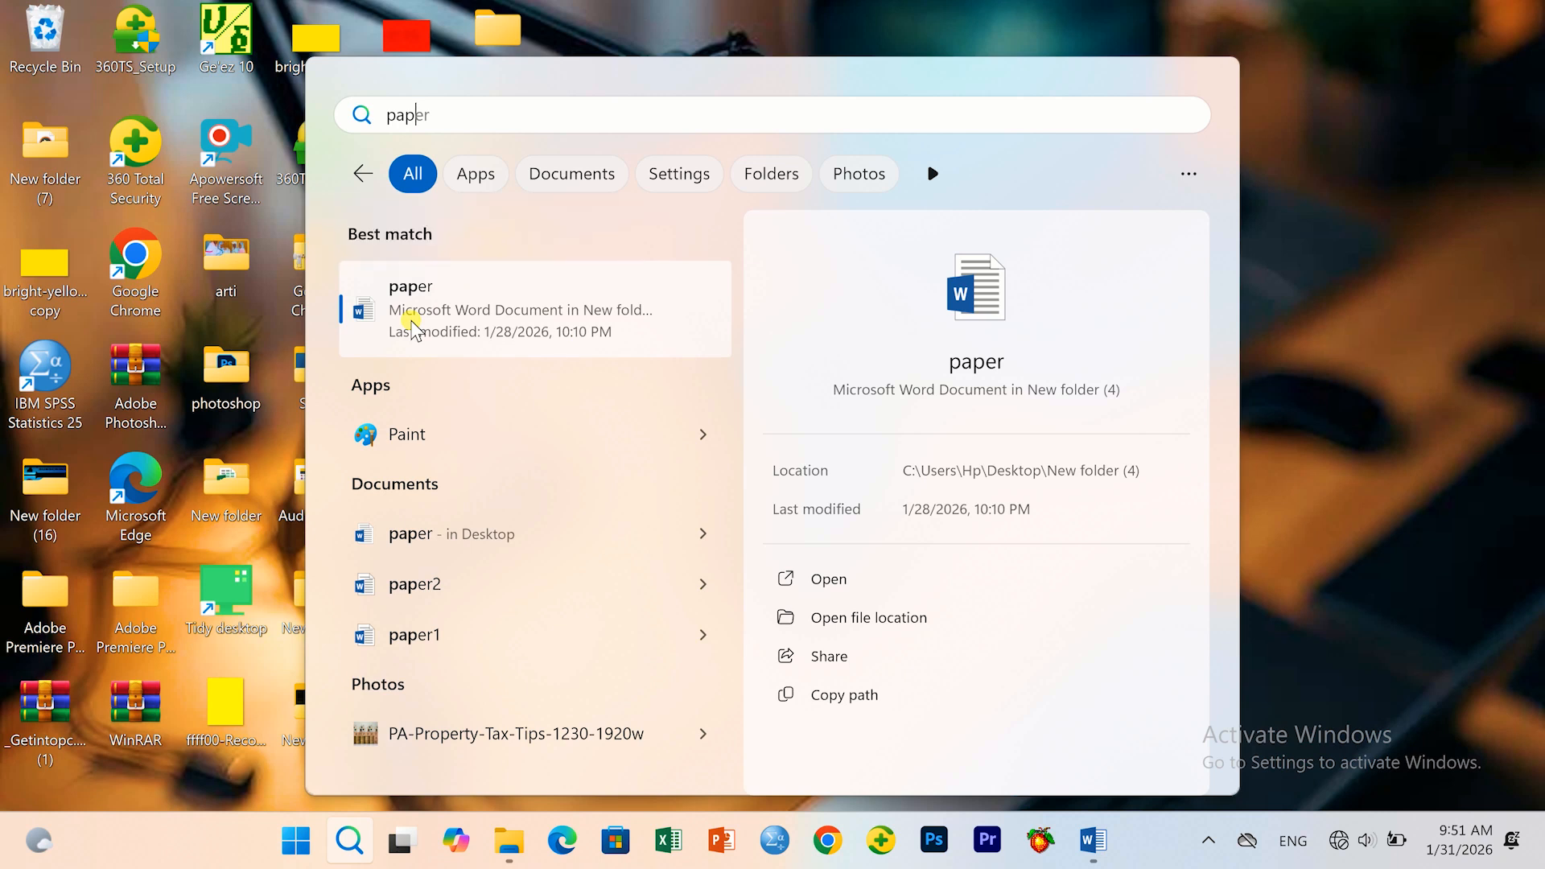
{"action": "left_click", "coordinate": [413, 326]}
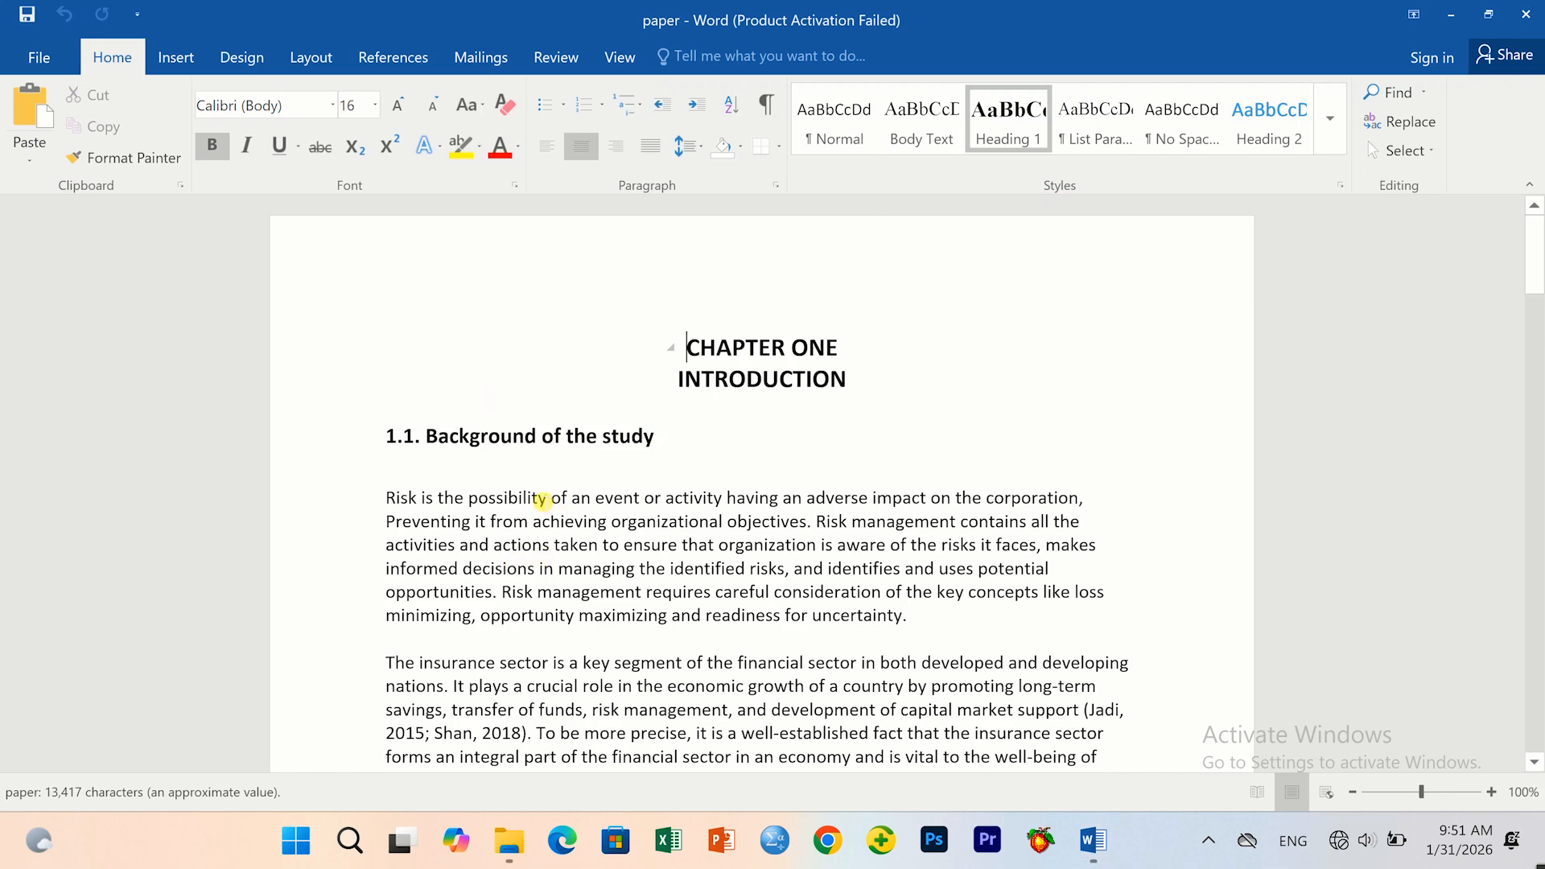
{"action": "triple_click", "coordinate": [741, 376]}
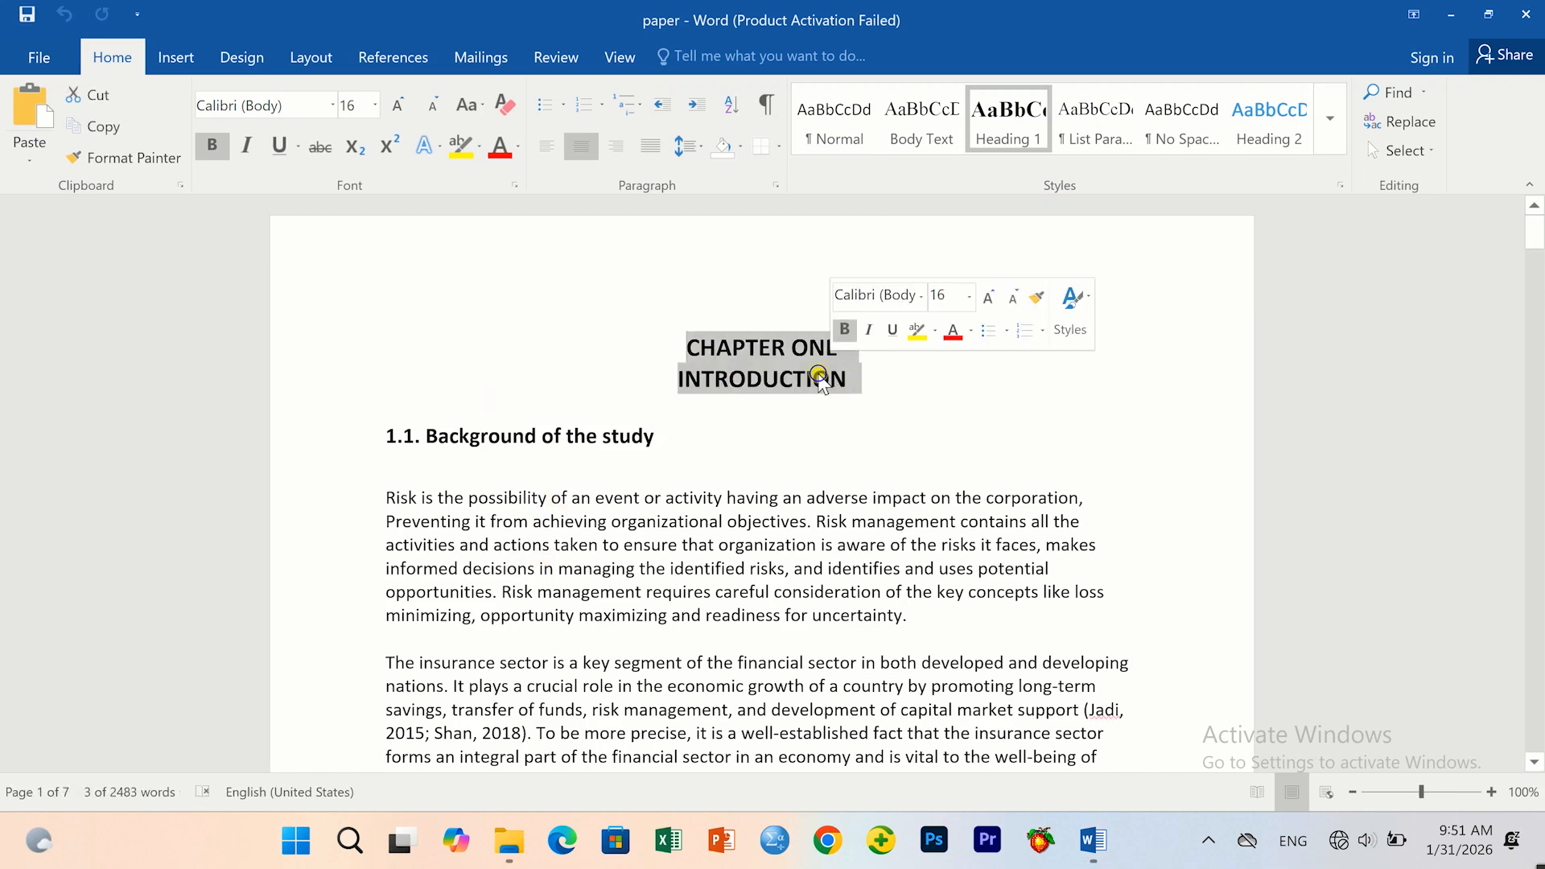
Copy the paper's text from the CHAPTER ONE heading downward.
{"action": "right_click", "coordinate": [821, 377]}
{"action": "left_click", "coordinate": [866, 419]}
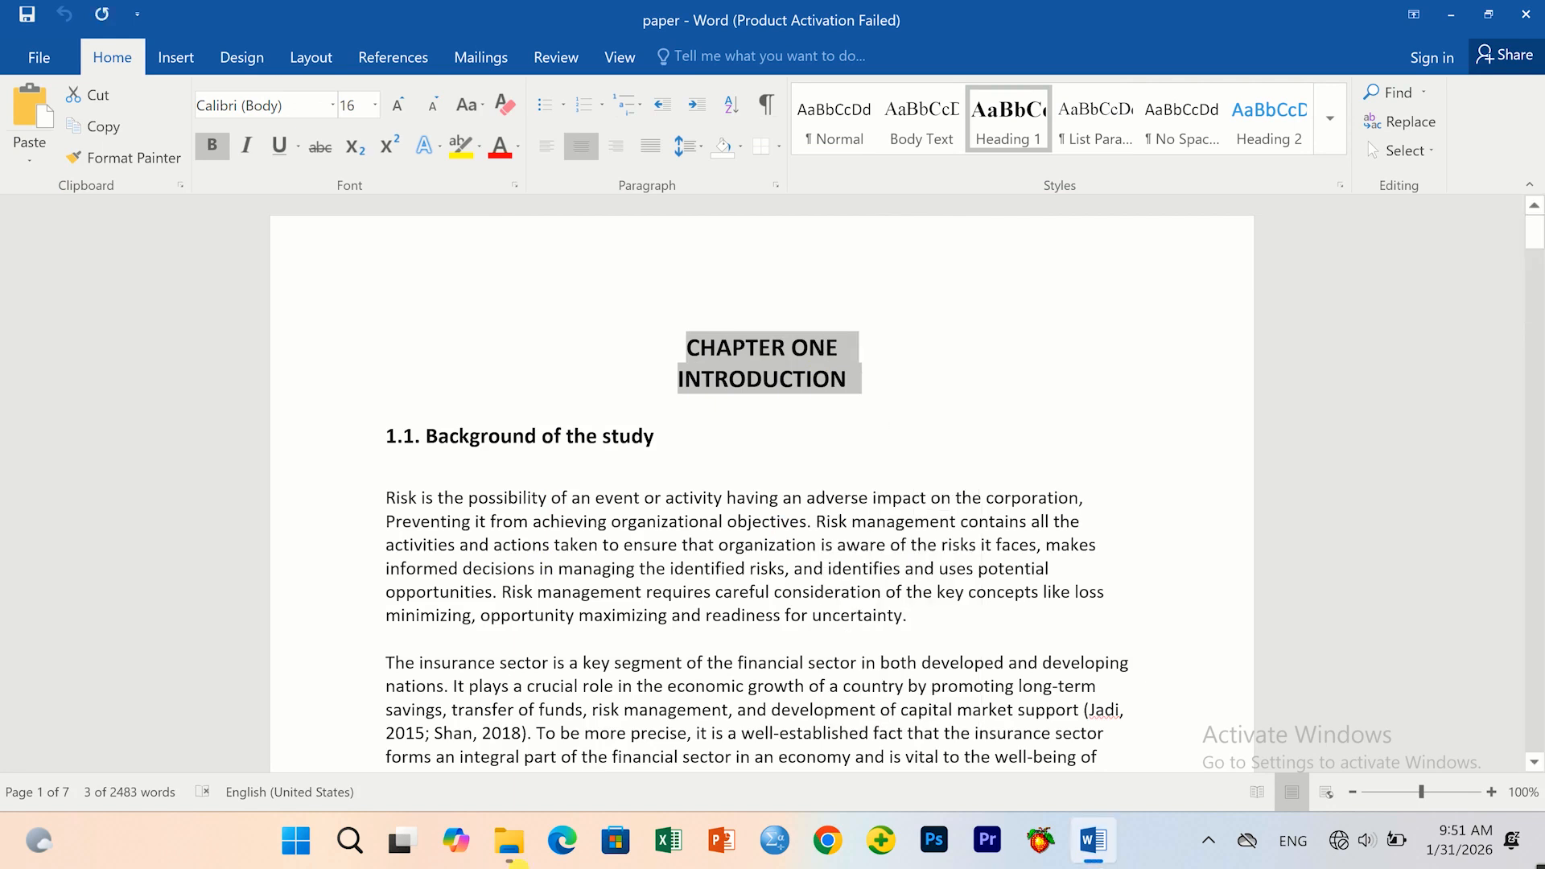
{"action": "left_click", "coordinate": [670, 593]}
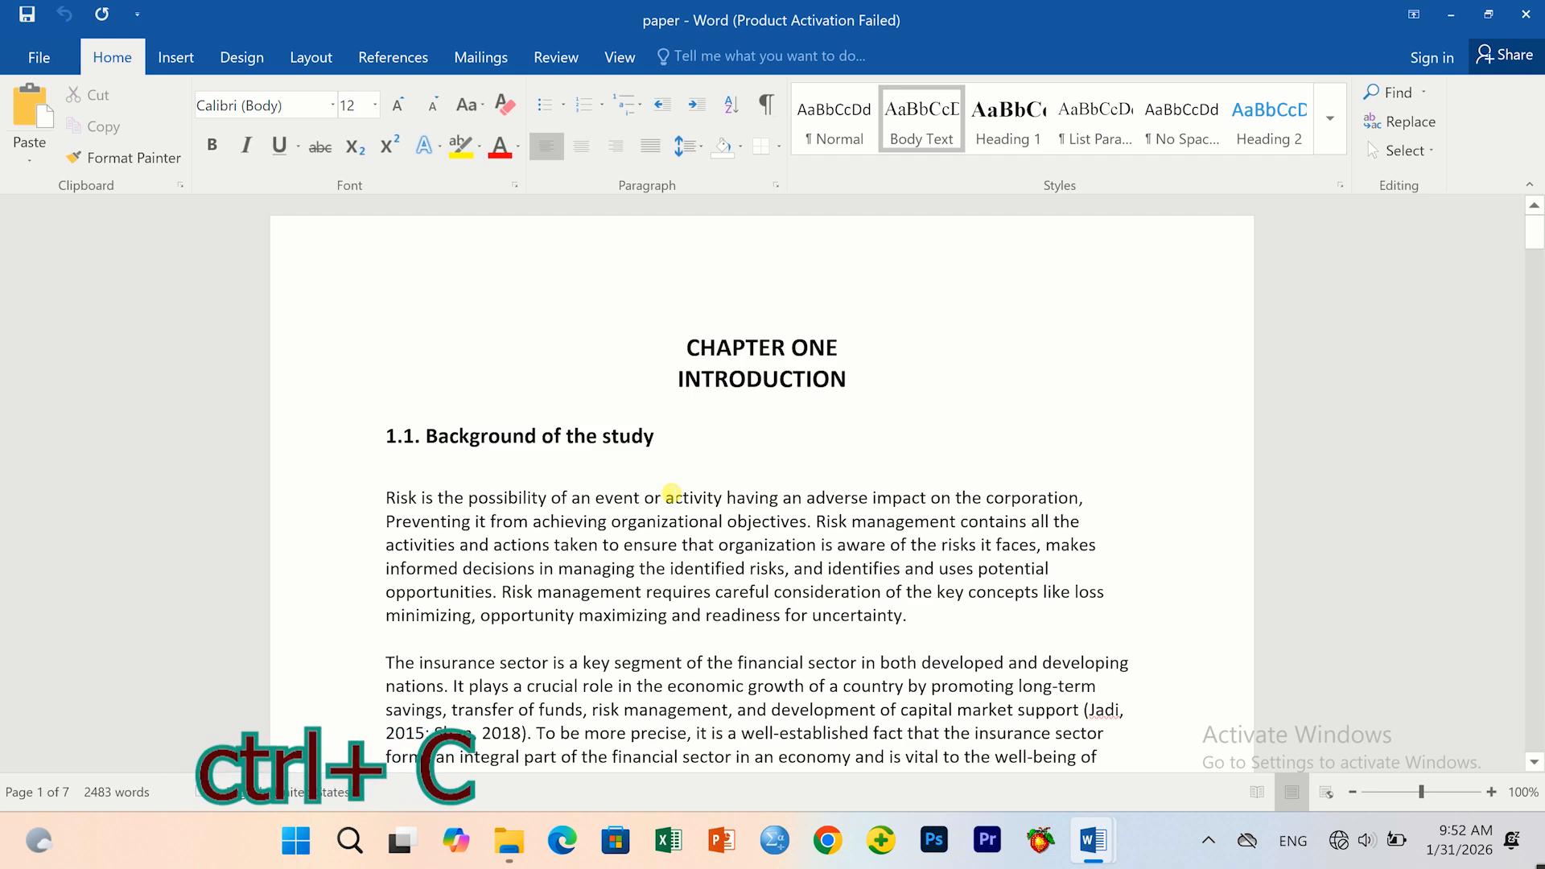
{"action": "left_click_drag", "start_coordinate": [686, 347], "coordinate": [397, 415]}
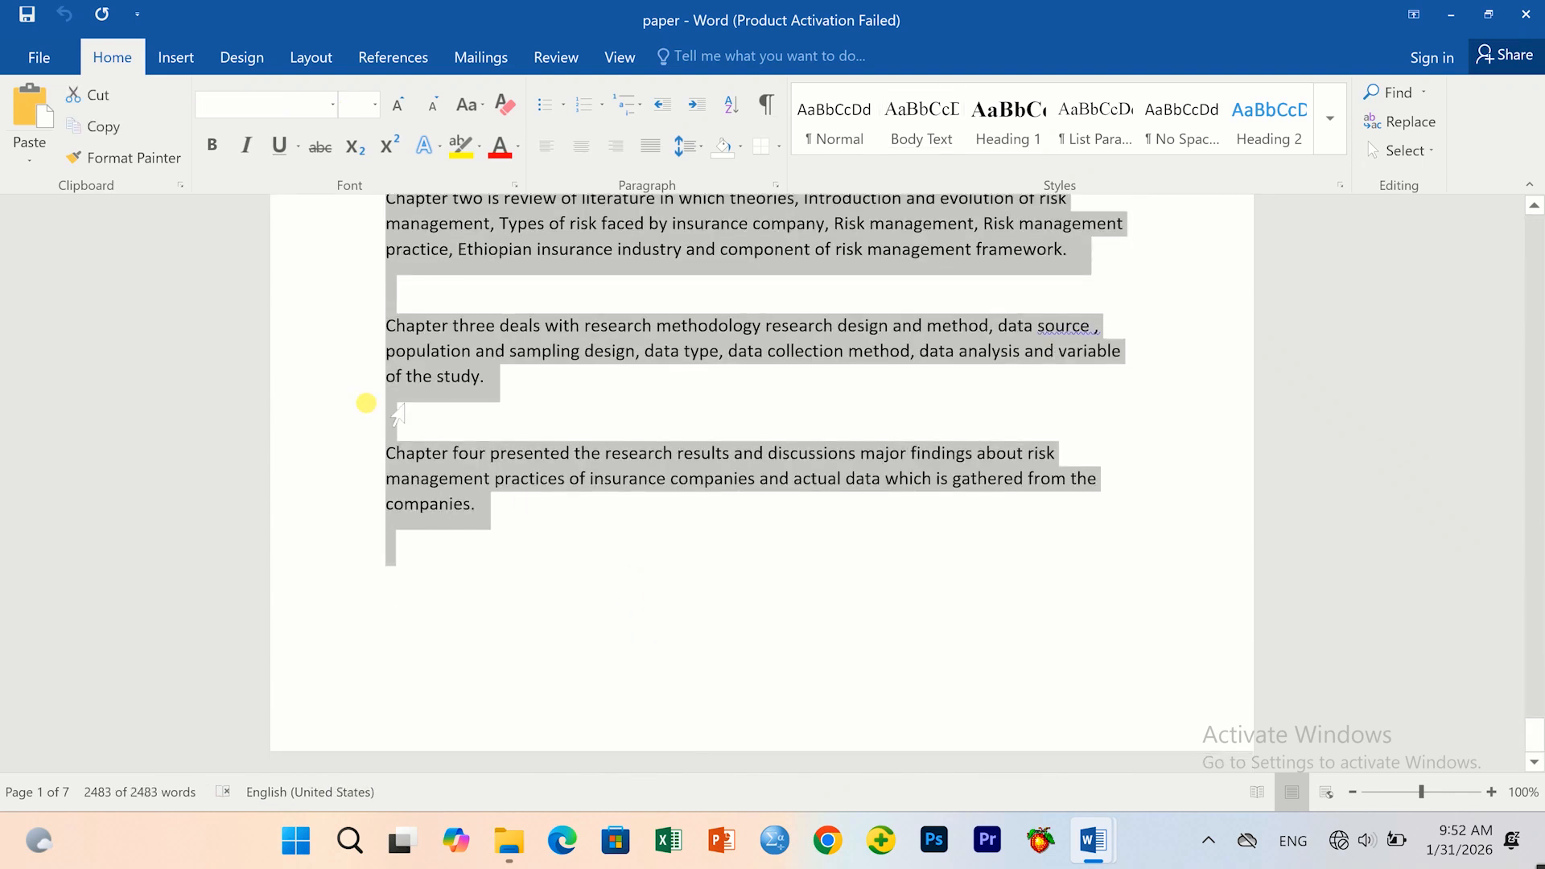
{"action": "right_click", "coordinate": [438, 455]}
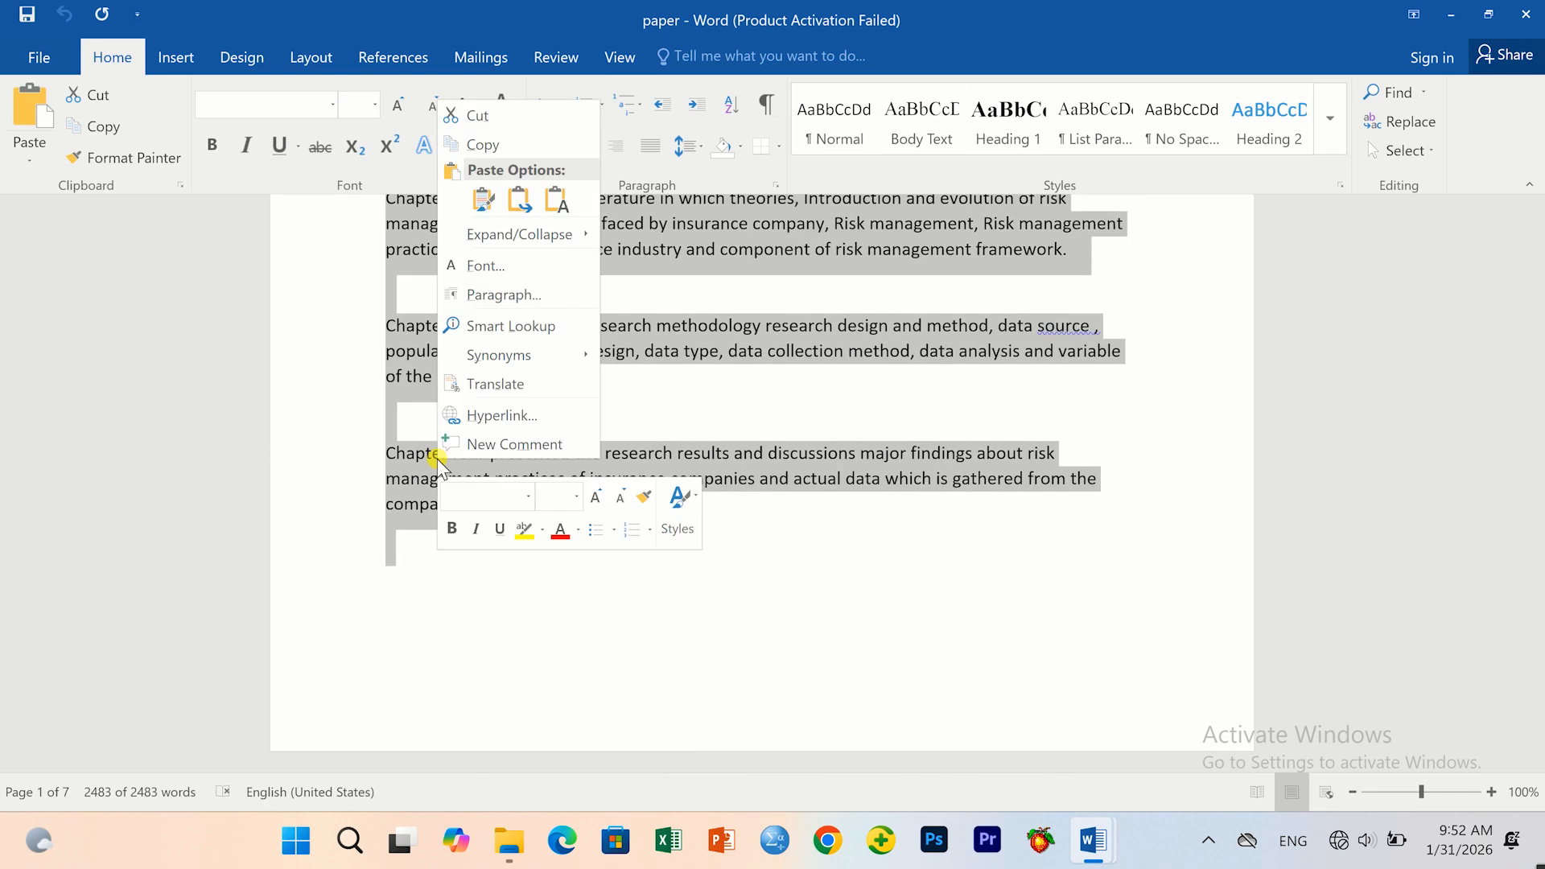
{"action": "left_click", "coordinate": [486, 146]}
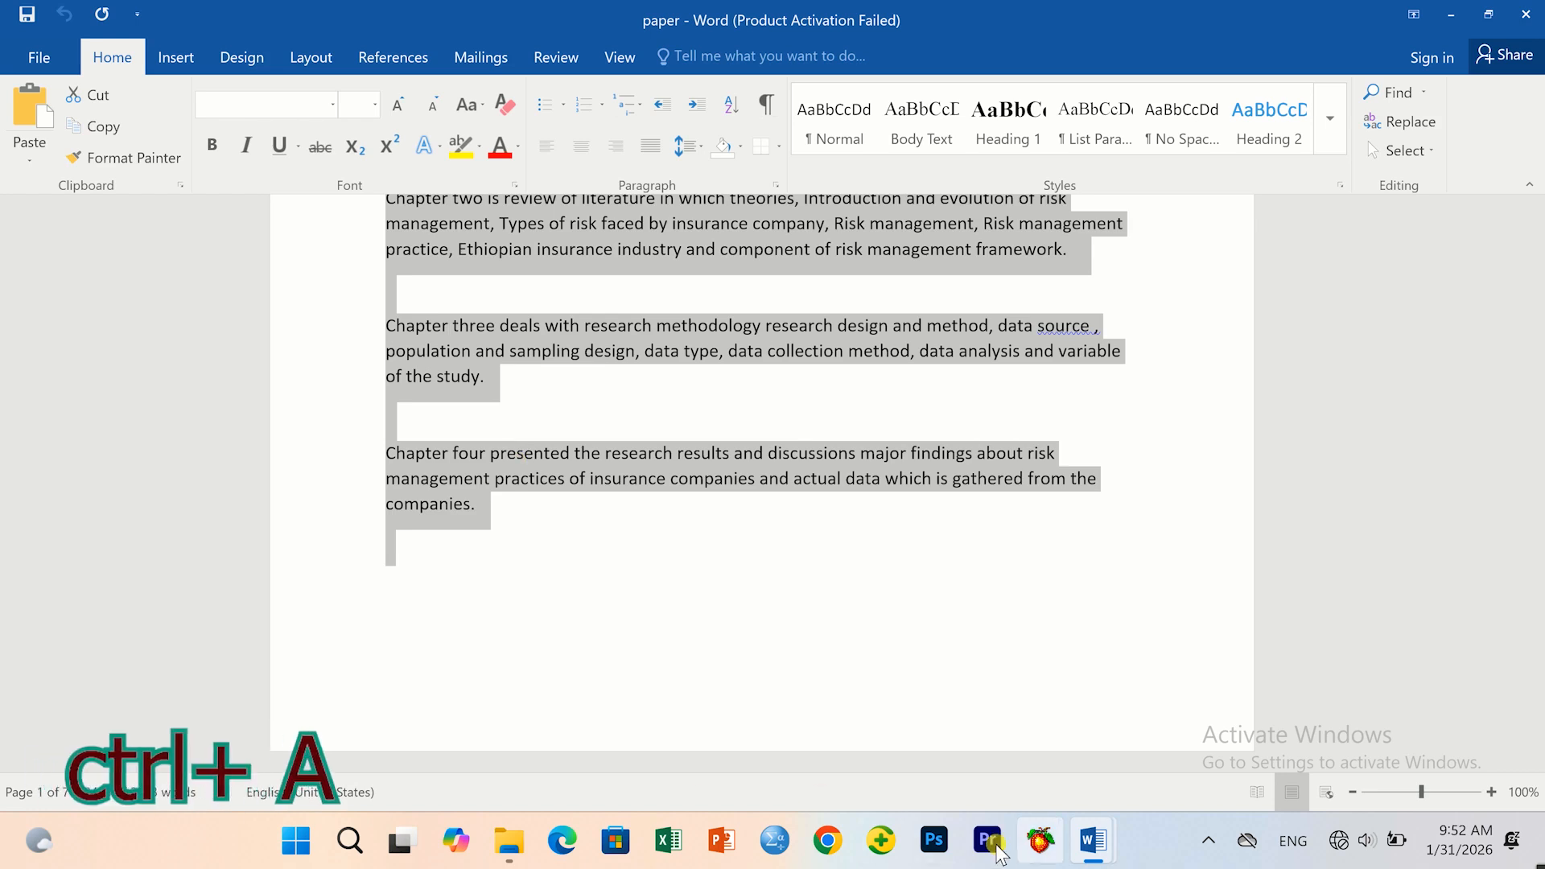
Paste the copied chapter text into Document2, replacing its existing contents.
{"action": "mouse_move", "coordinate": [1093, 840]}
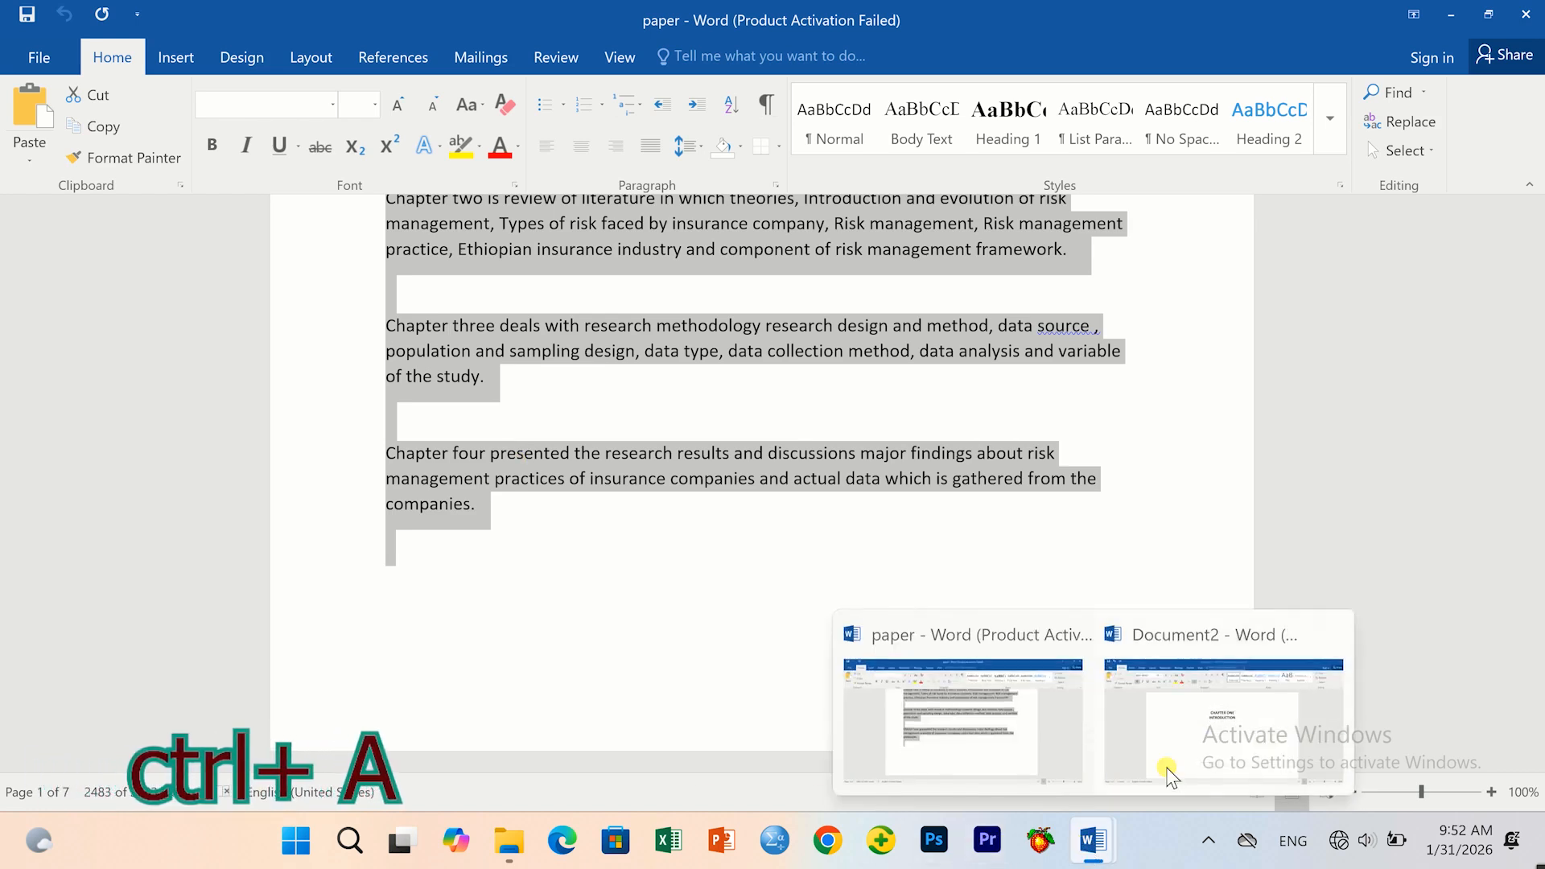
{"action": "left_click", "coordinate": [1090, 706]}
{"action": "key", "text": "ctrl+a"}
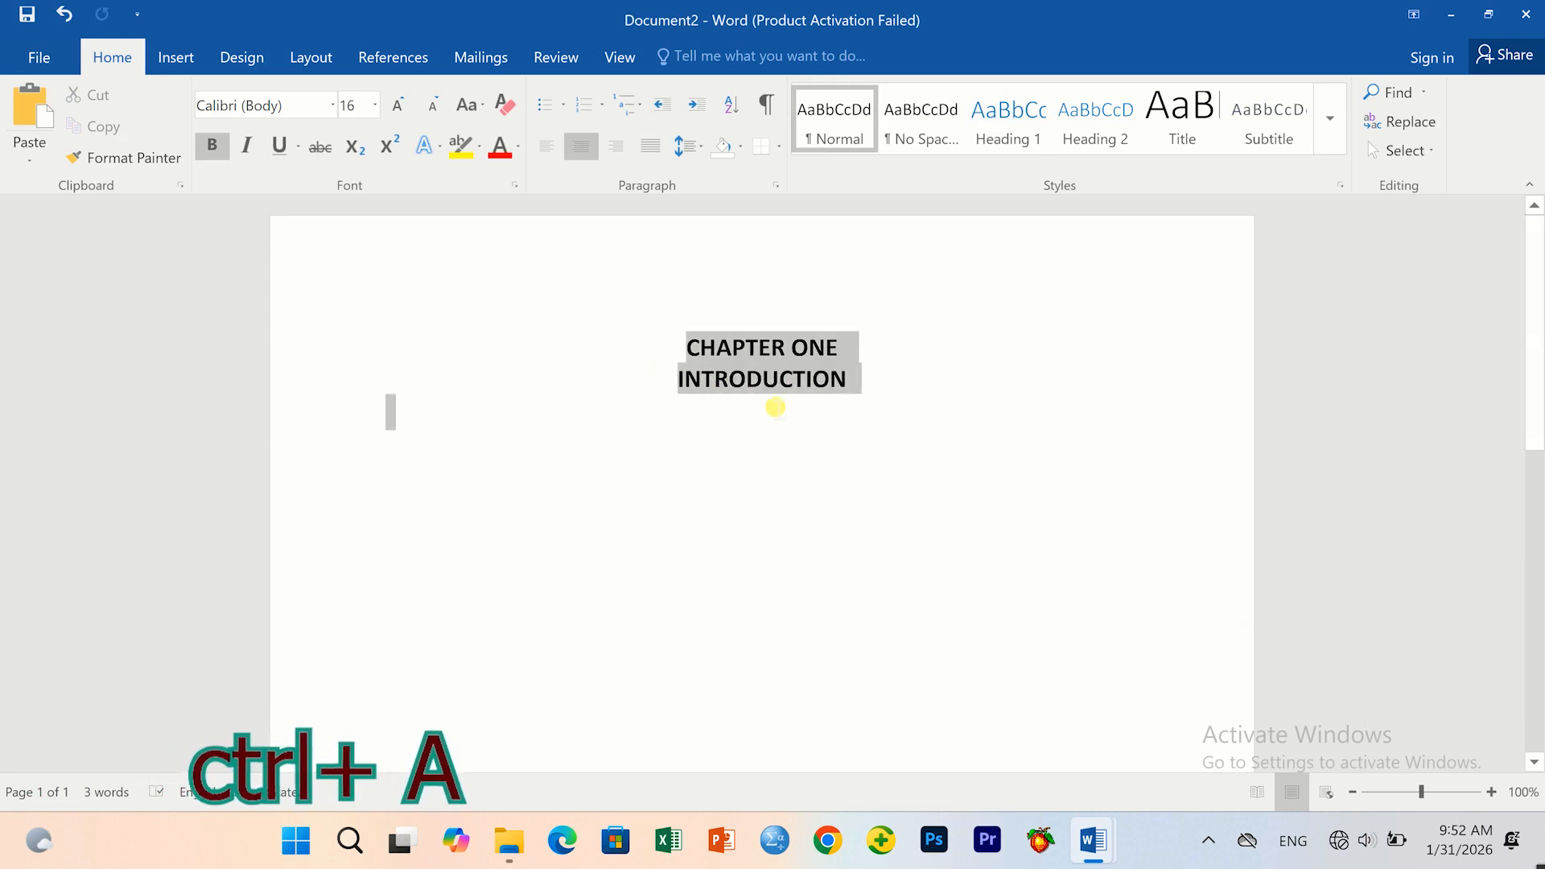
{"action": "right_click", "coordinate": [742, 351]}
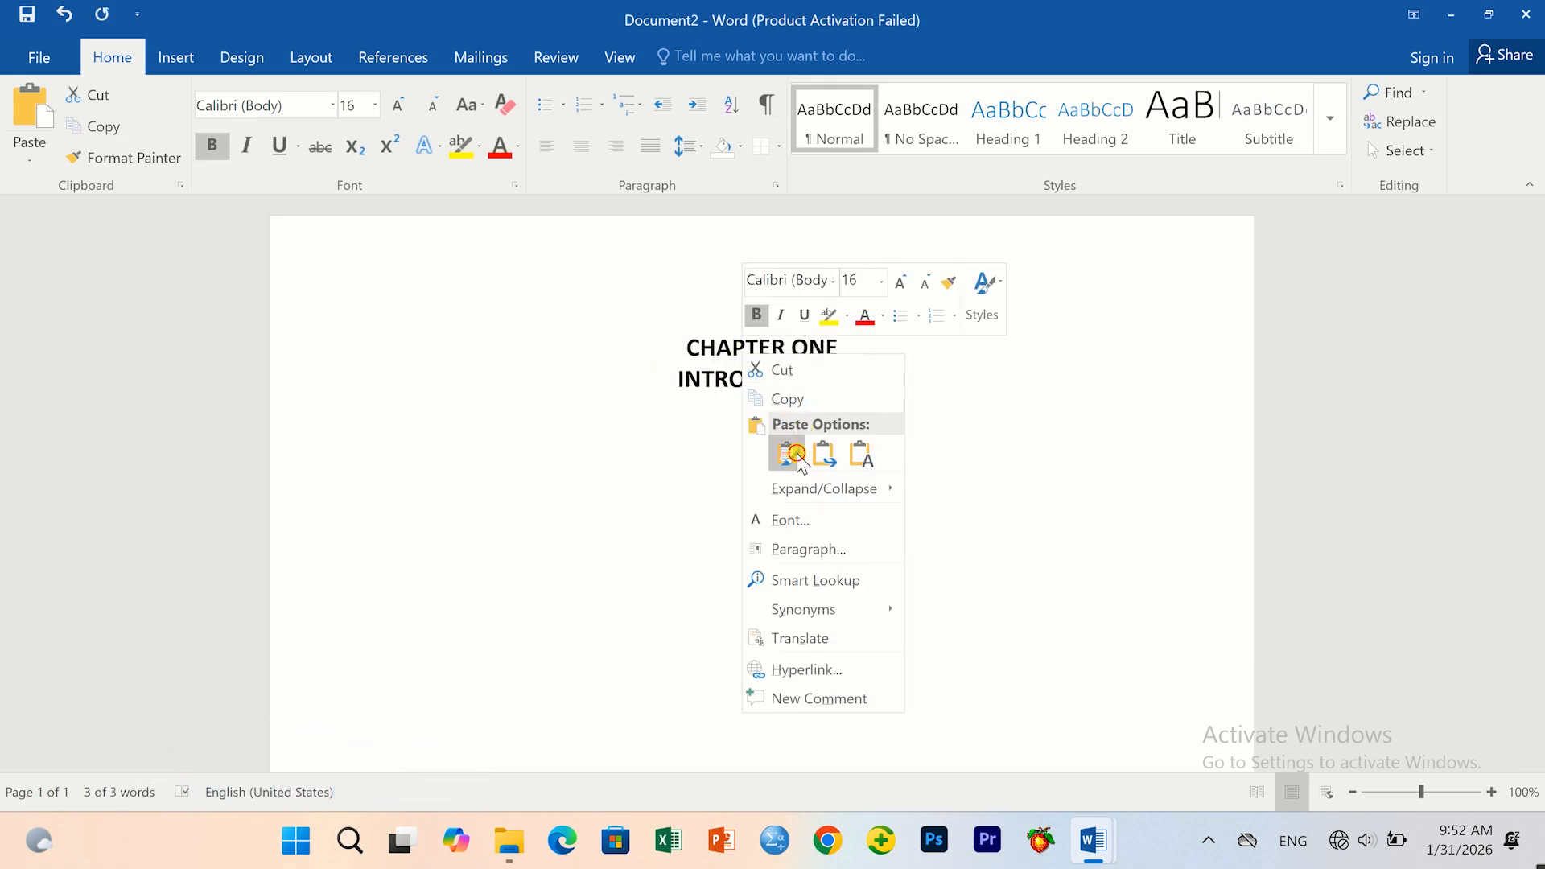
{"action": "left_click", "coordinate": [790, 452]}
{"action": "scroll", "coordinate": [600, 605], "scroll_direction": "up", "scroll_amount": 10}
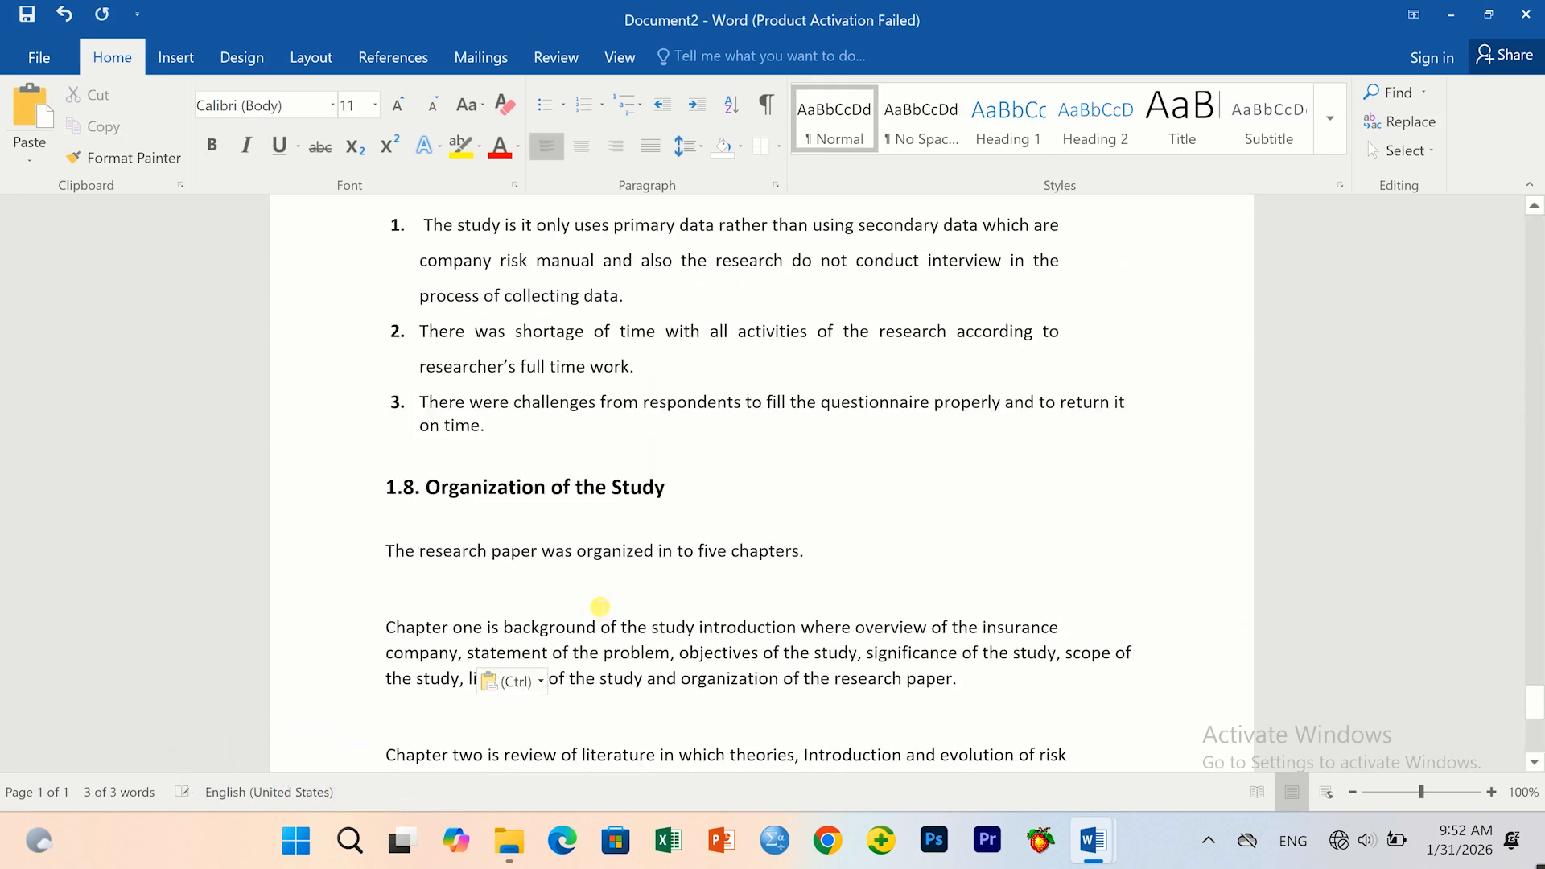
{"action": "scroll", "coordinate": [601, 608], "scroll_direction": "up", "scroll_amount": 15}
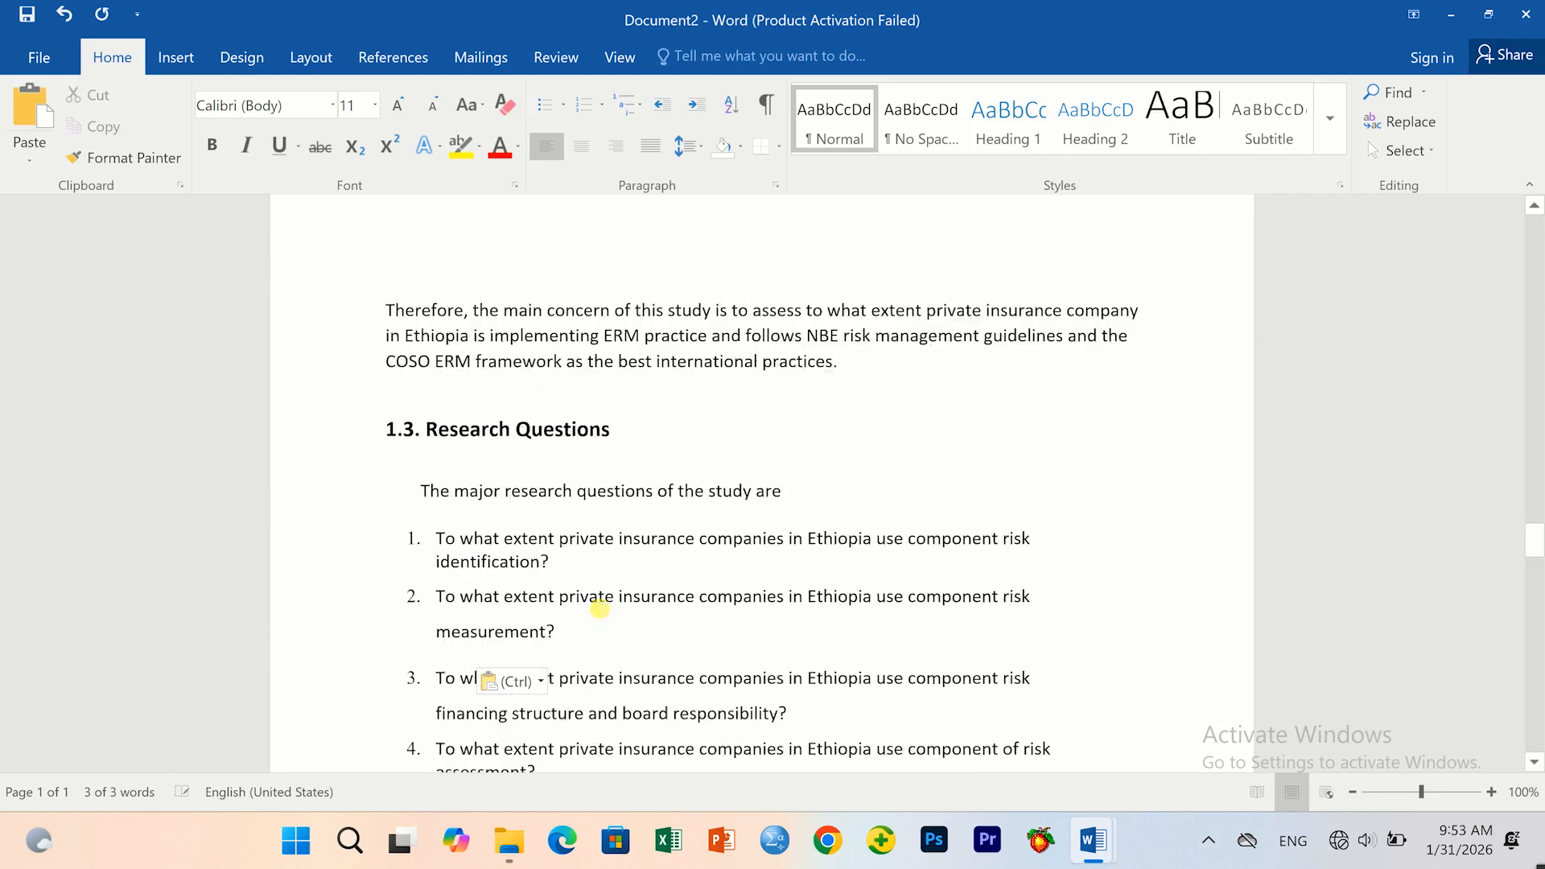
{"action": "key", "text": "ctrl+v"}
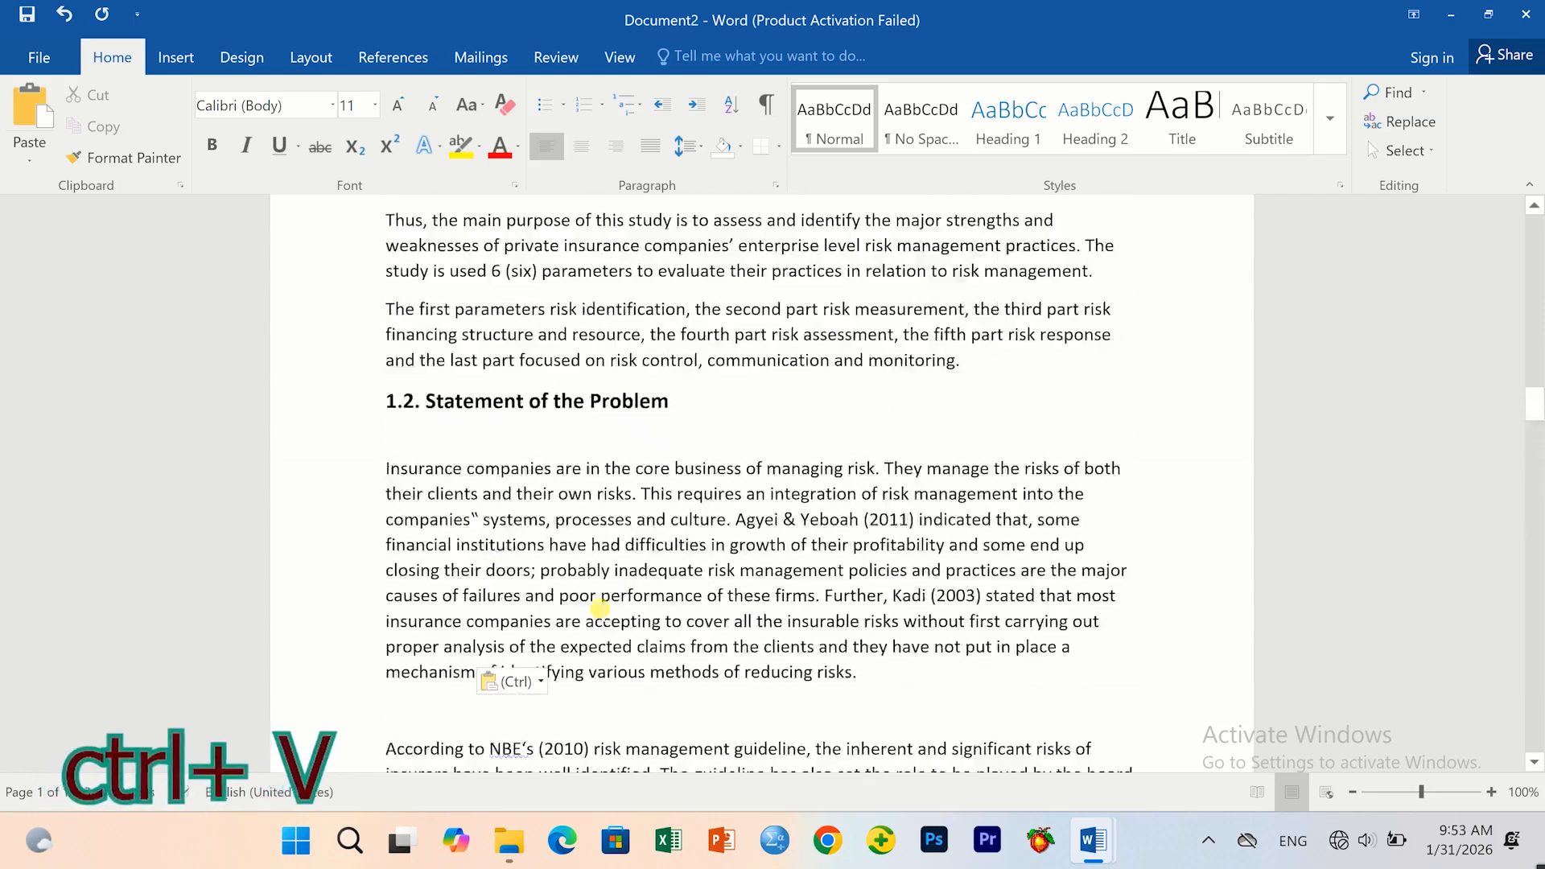
{"action": "scroll", "coordinate": [601, 609], "scroll_direction": "up", "scroll_amount": 15}
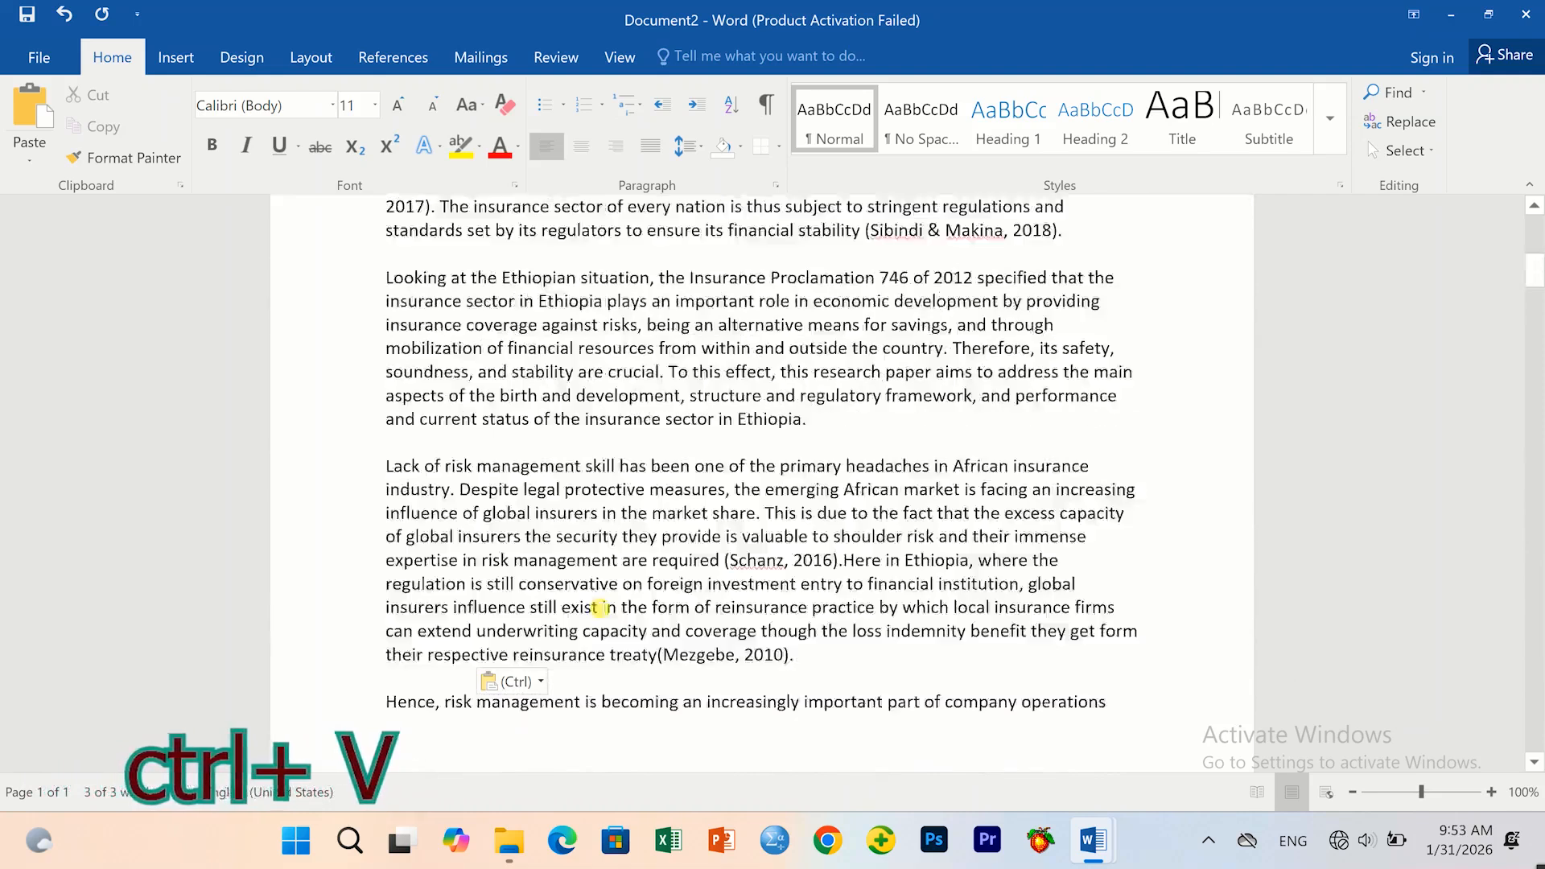
{"action": "scroll", "coordinate": [601, 607], "scroll_direction": "up", "scroll_amount": 4}
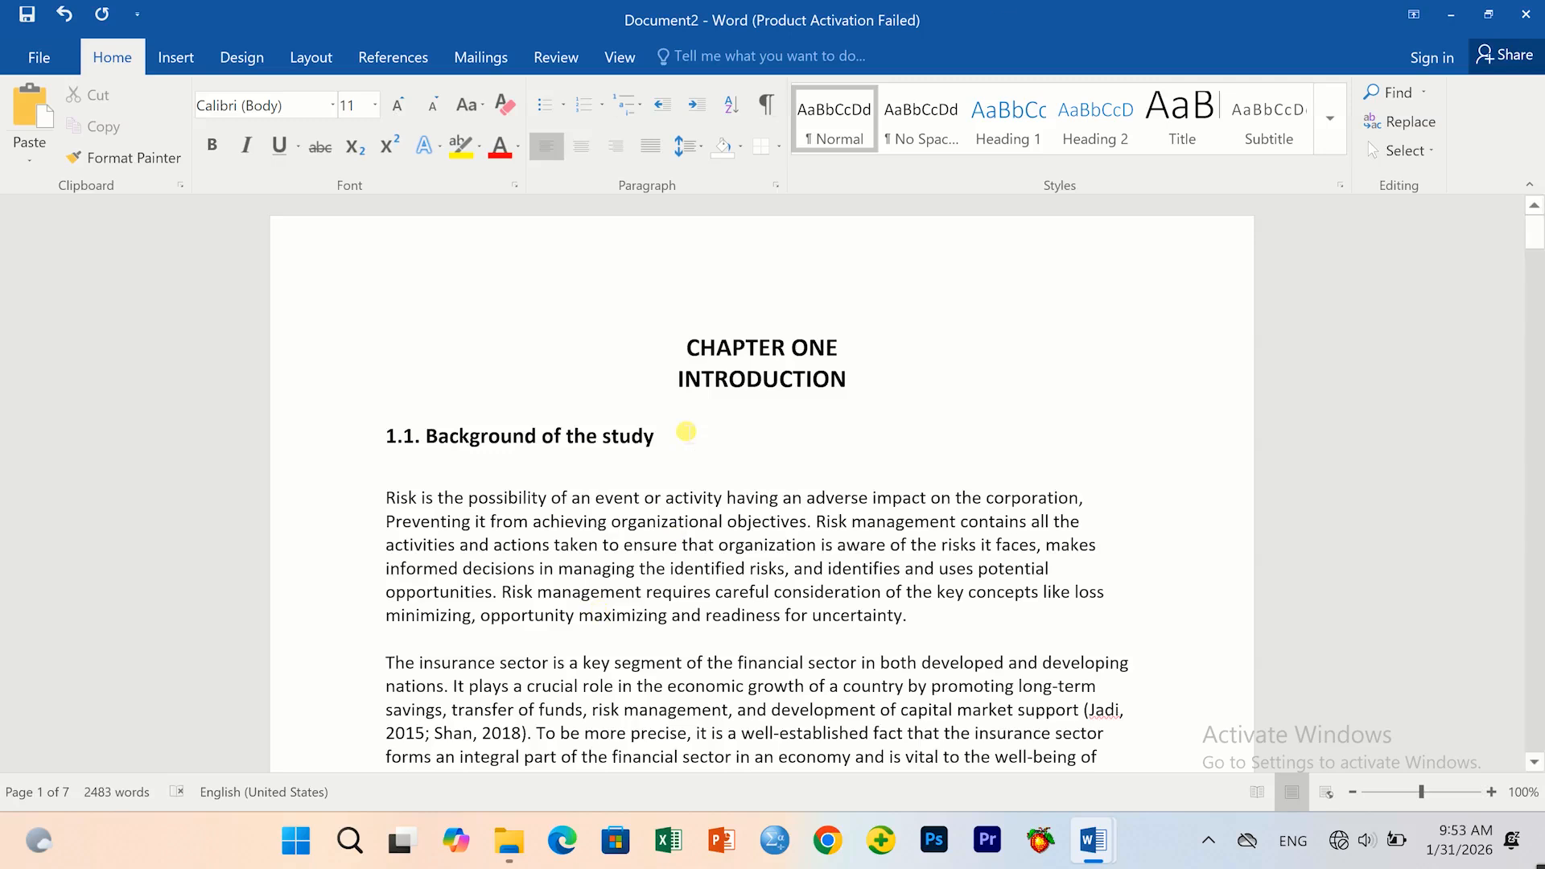
Select the CHAPTER ONE and INTRODUCTION title lines and apply Times New Roman.
{"action": "triple_click", "coordinate": [781, 375]}
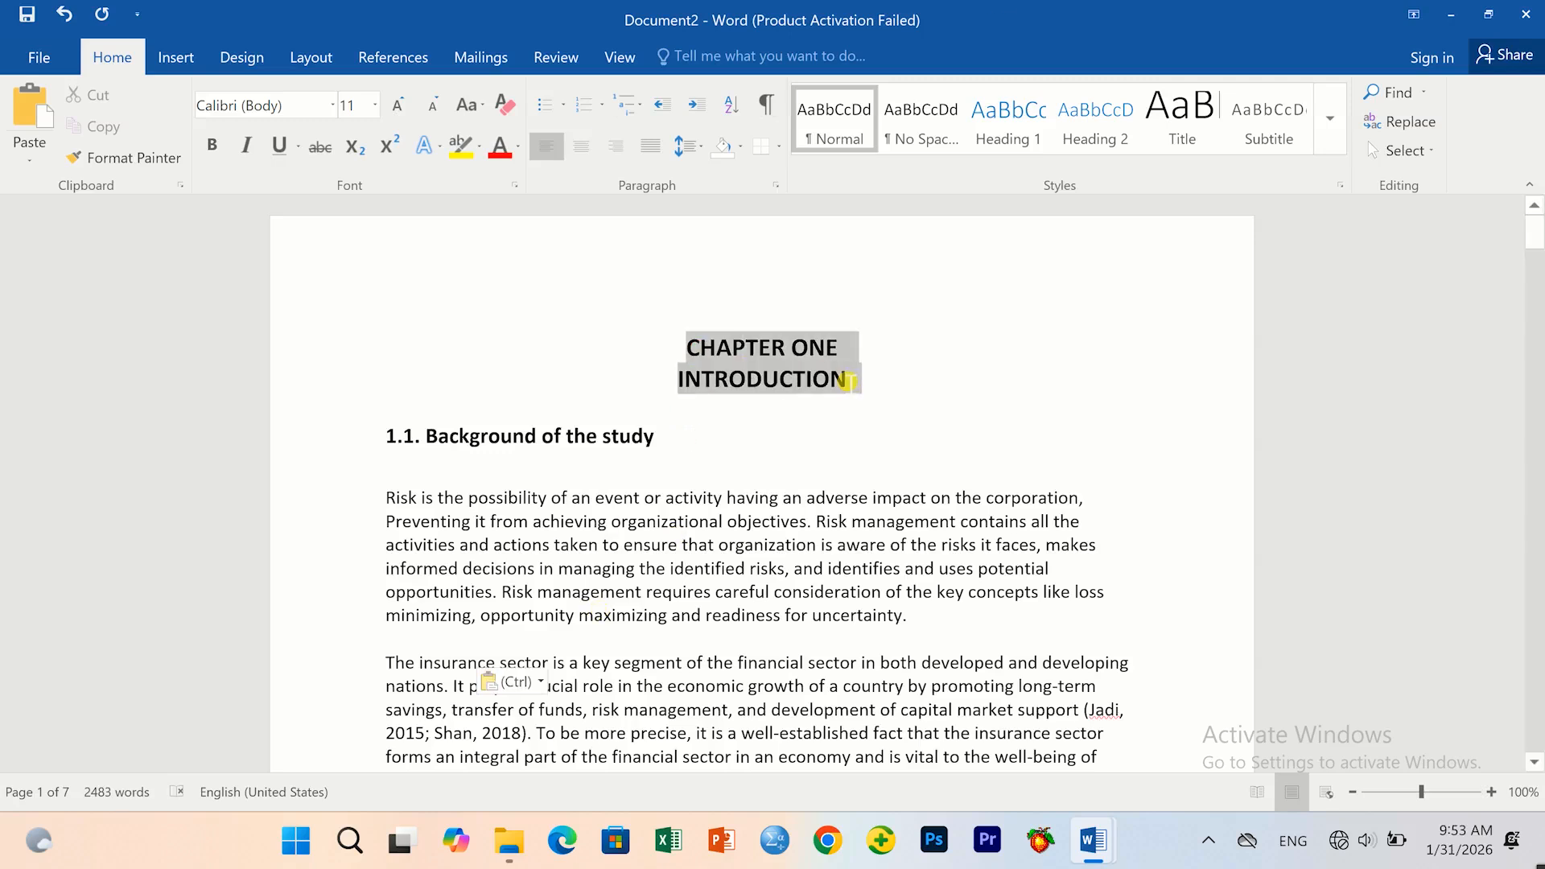
{"action": "left_click", "coordinate": [736, 349]}
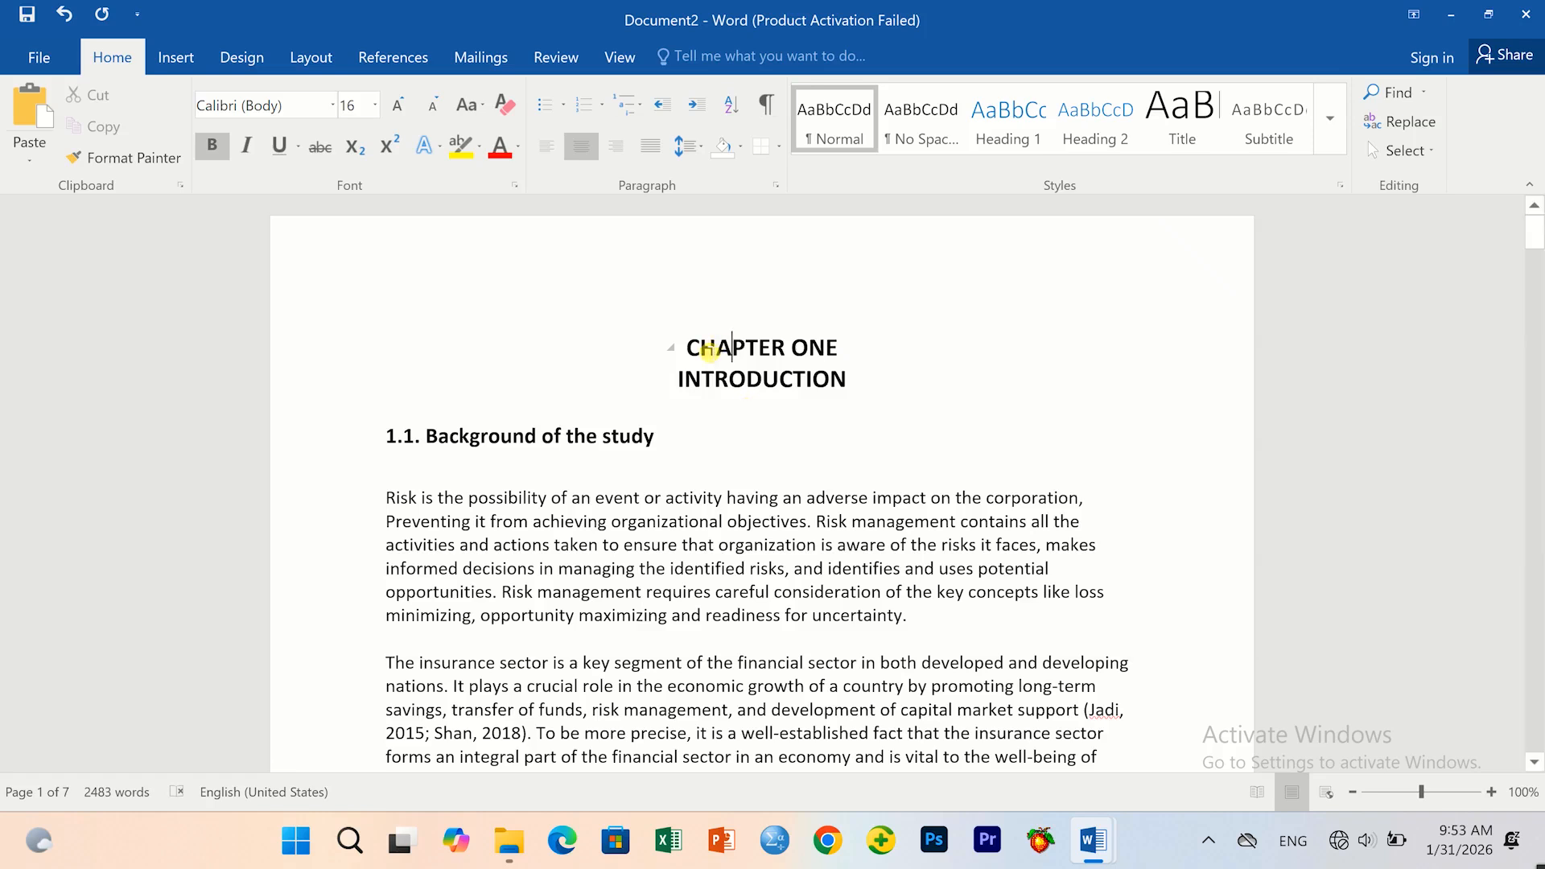
{"action": "left_click_drag", "start_coordinate": [690, 352], "coordinate": [876, 421]}
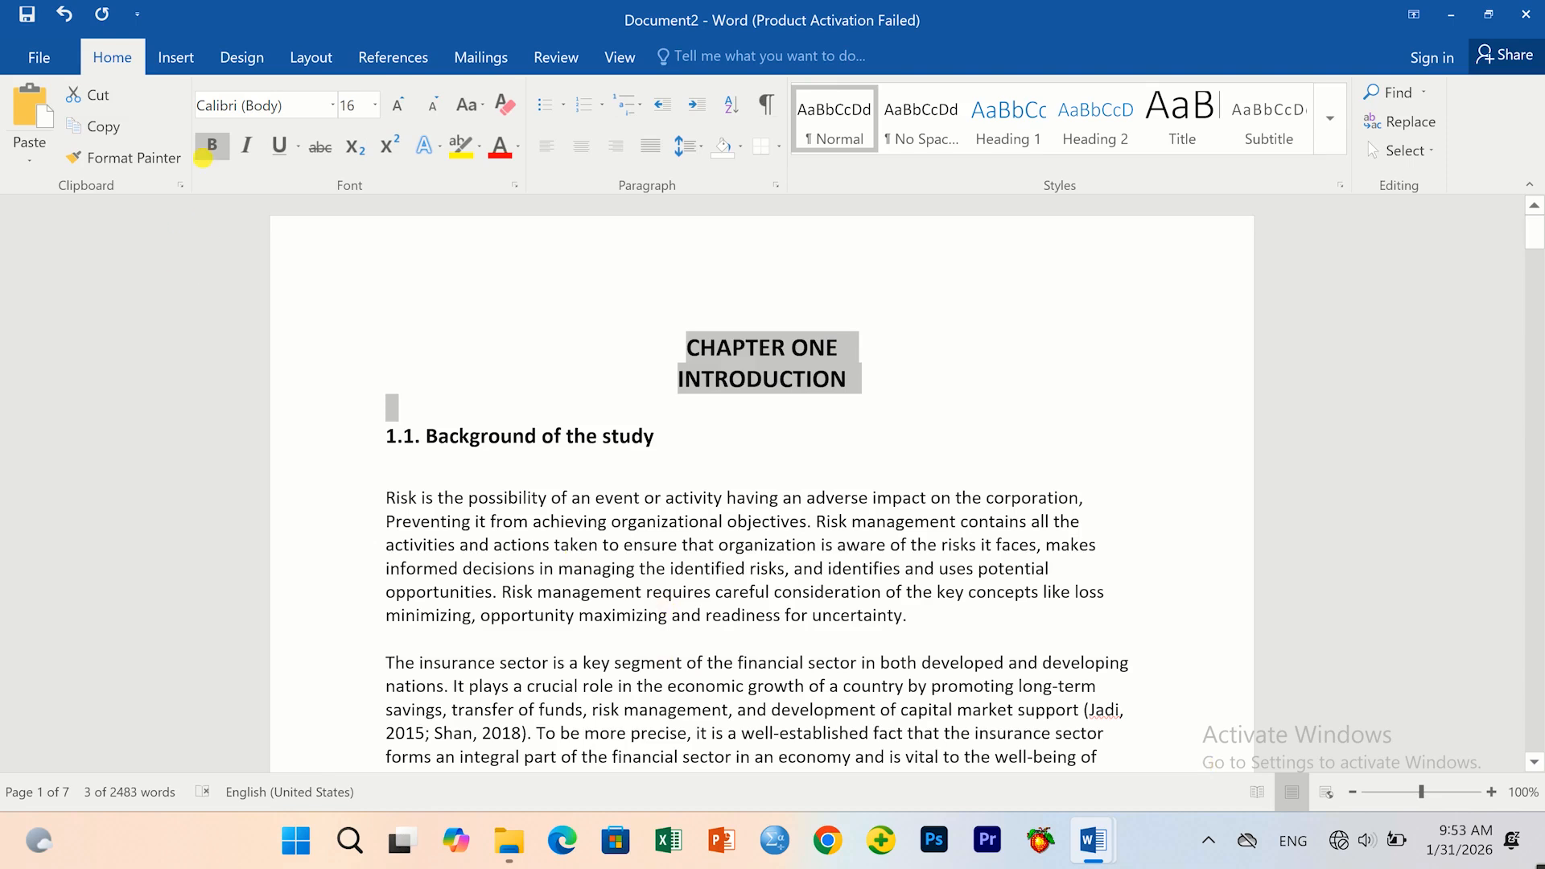
{"action": "left_click", "coordinate": [333, 107]}
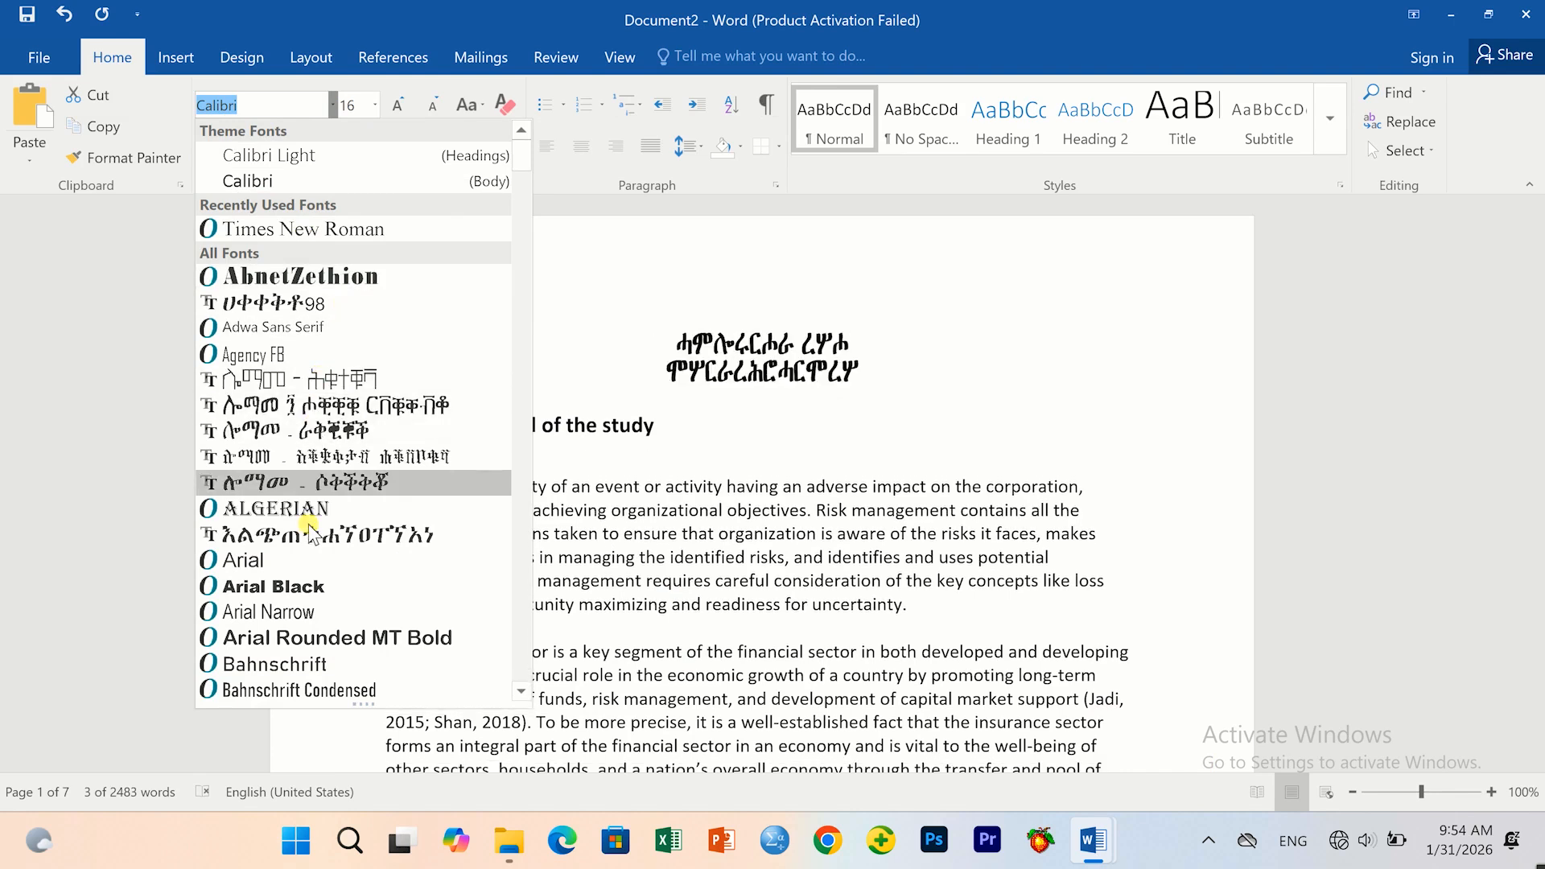
{"action": "scroll", "coordinate": [314, 572], "scroll_direction": "down", "scroll_amount": 2}
{"action": "scroll", "coordinate": [318, 587], "scroll_direction": "down", "scroll_amount": 9}
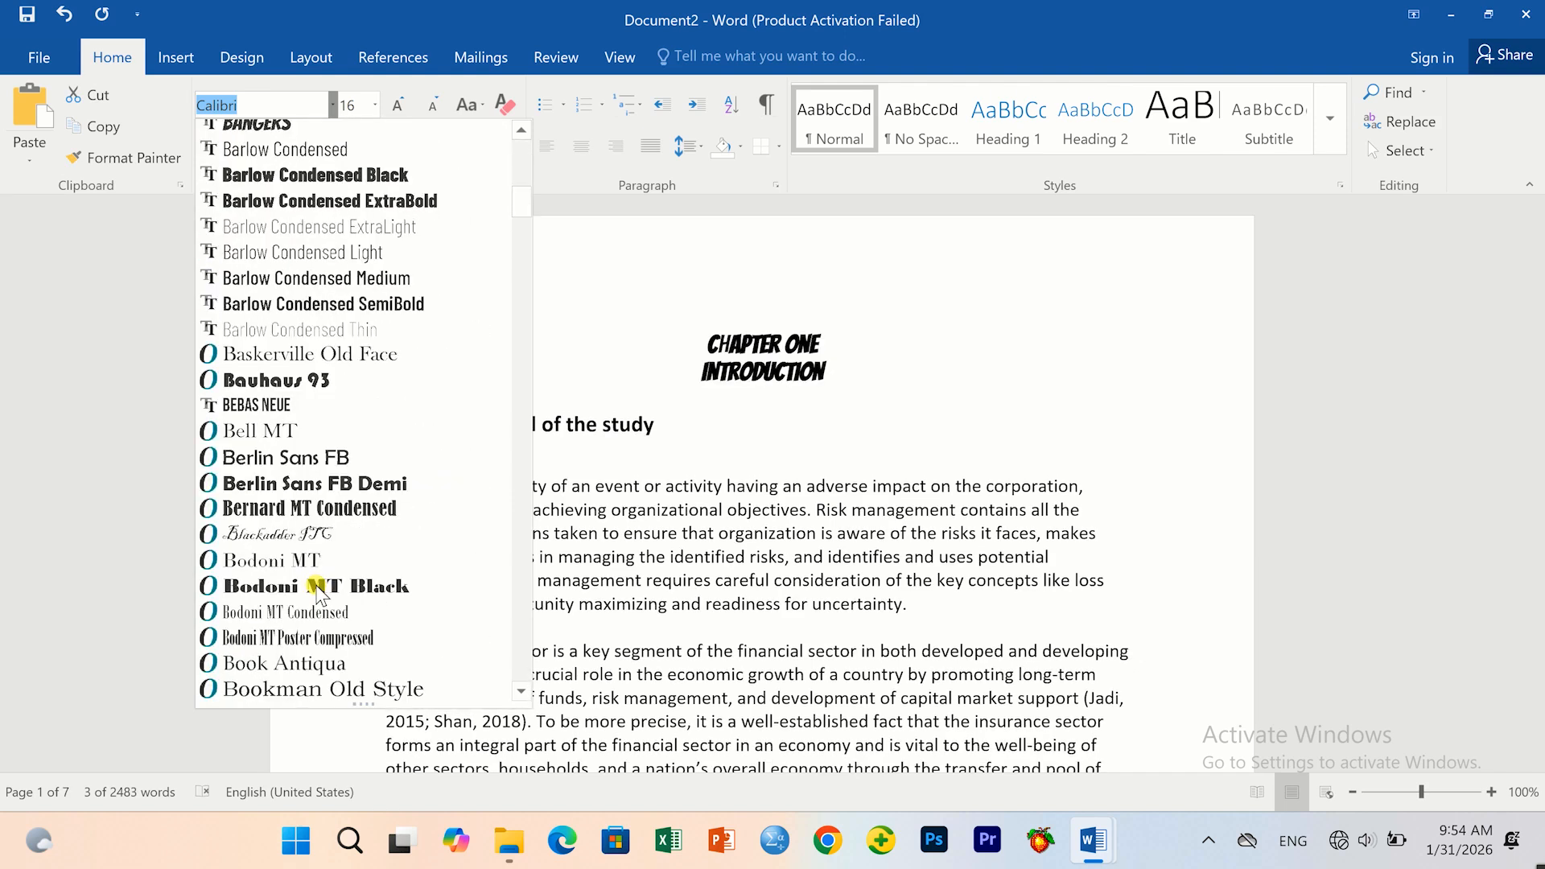
{"action": "scroll", "coordinate": [320, 594], "scroll_direction": "down", "scroll_amount": 6}
{"action": "scroll", "coordinate": [320, 594], "scroll_direction": "down", "scroll_amount": 12}
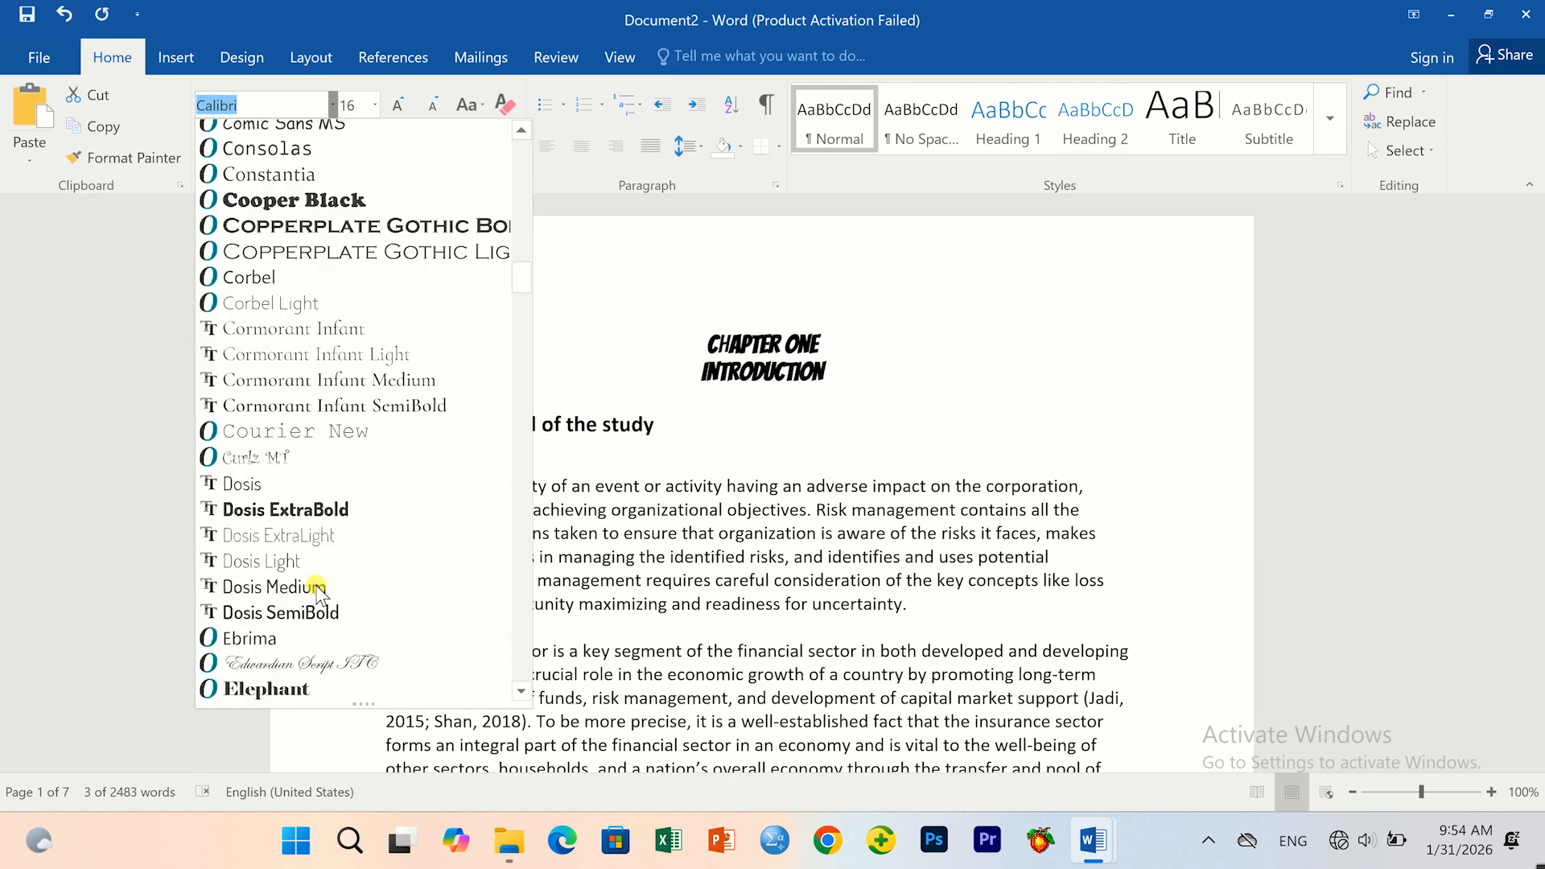
{"action": "scroll", "coordinate": [314, 589], "scroll_direction": "down", "scroll_amount": 4}
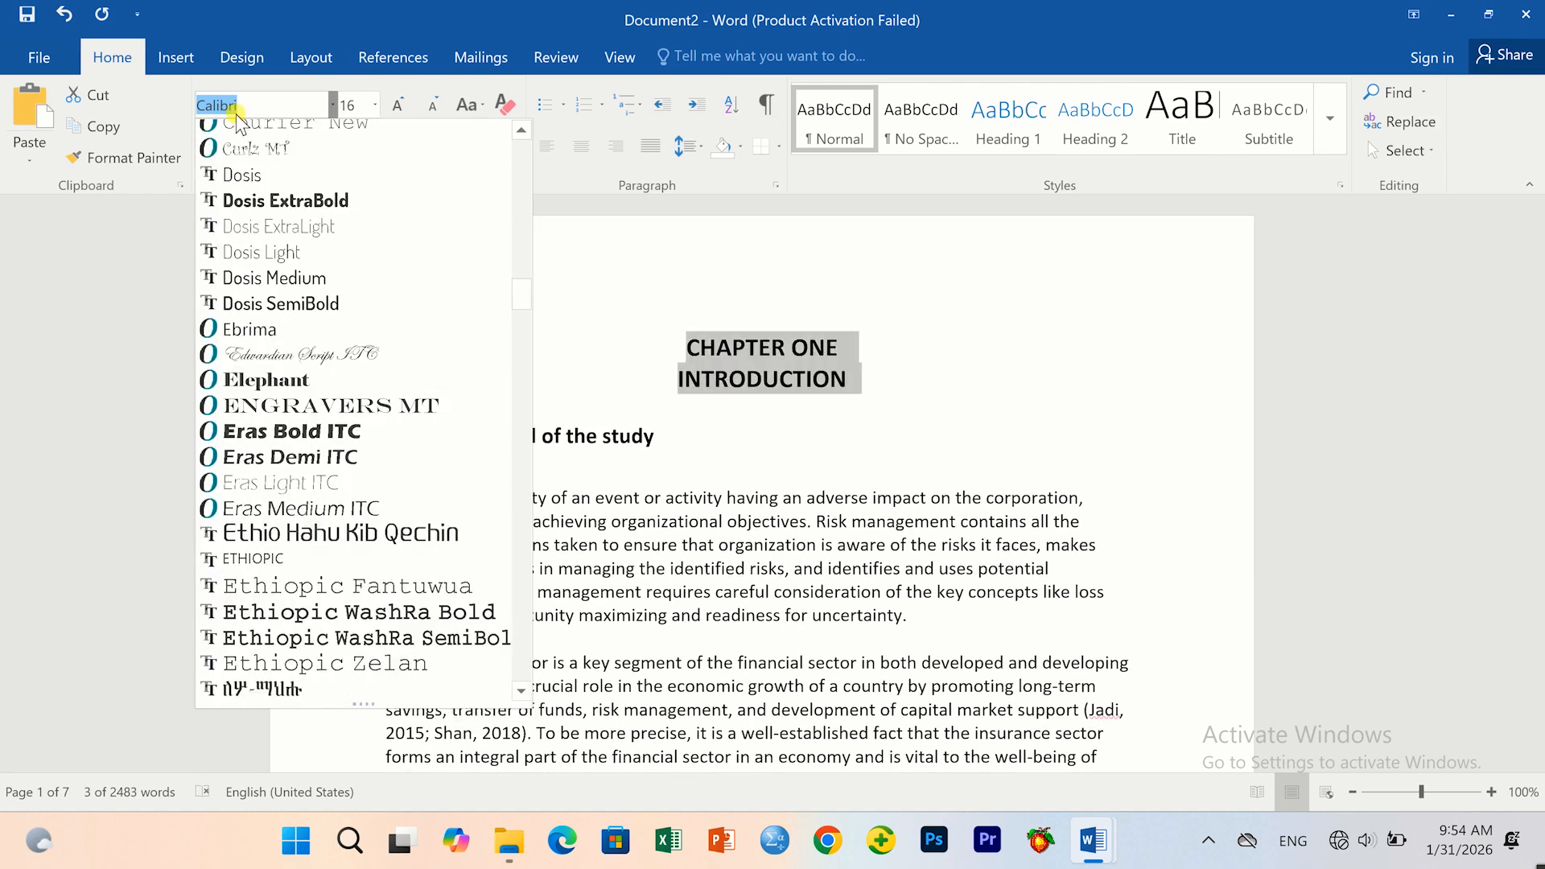
{"action": "type", "text": "Times New Roman"}
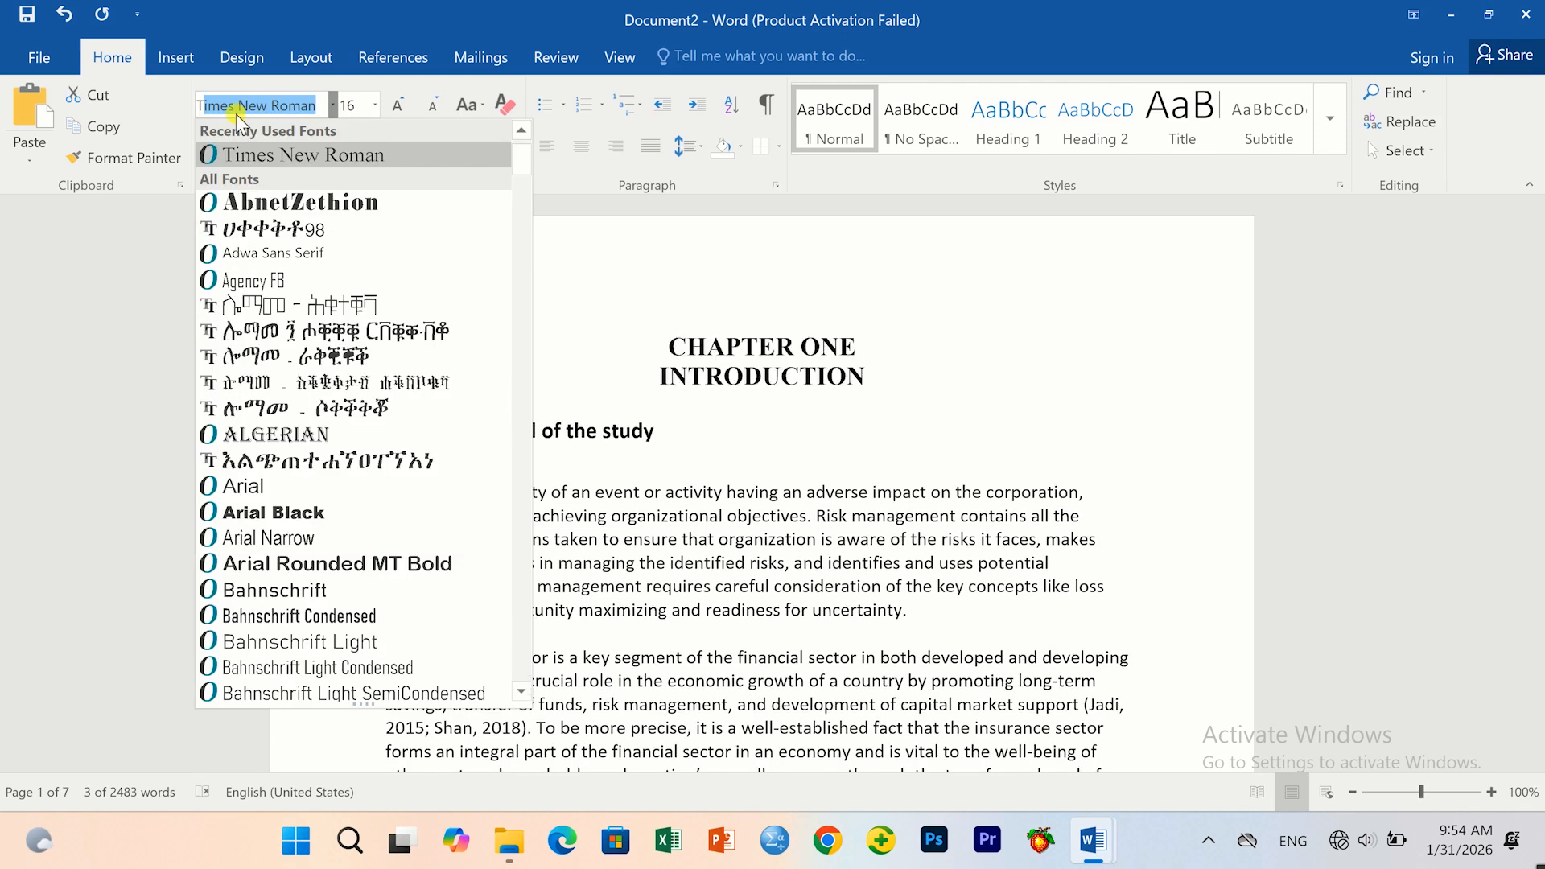
{"action": "left_click", "coordinate": [292, 156]}
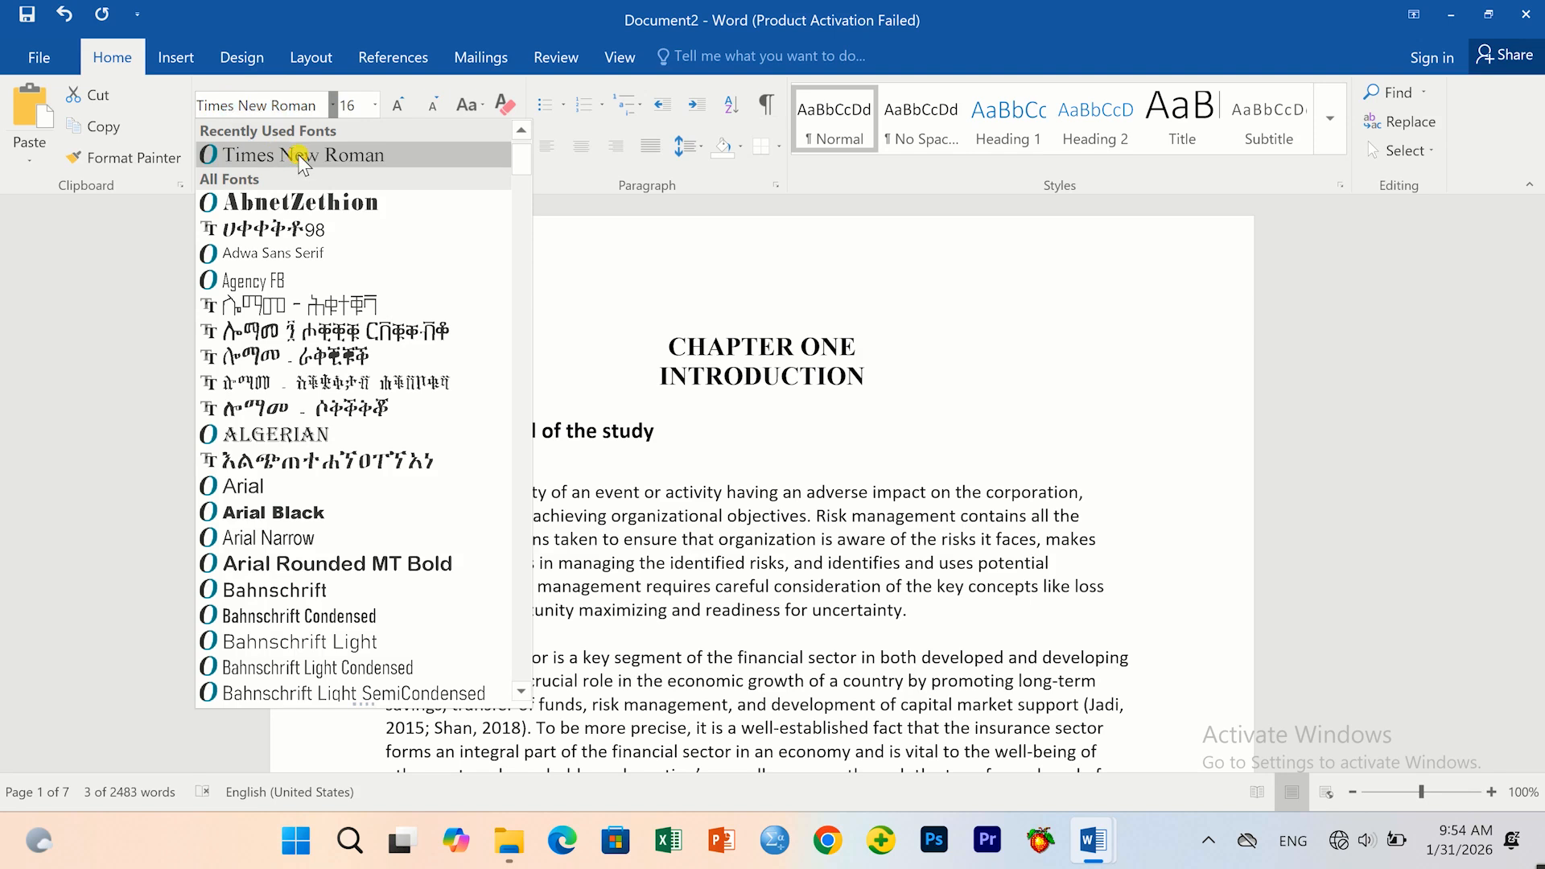
Set the selected subheading text to font size 13.
{"action": "left_click", "coordinate": [372, 107]}
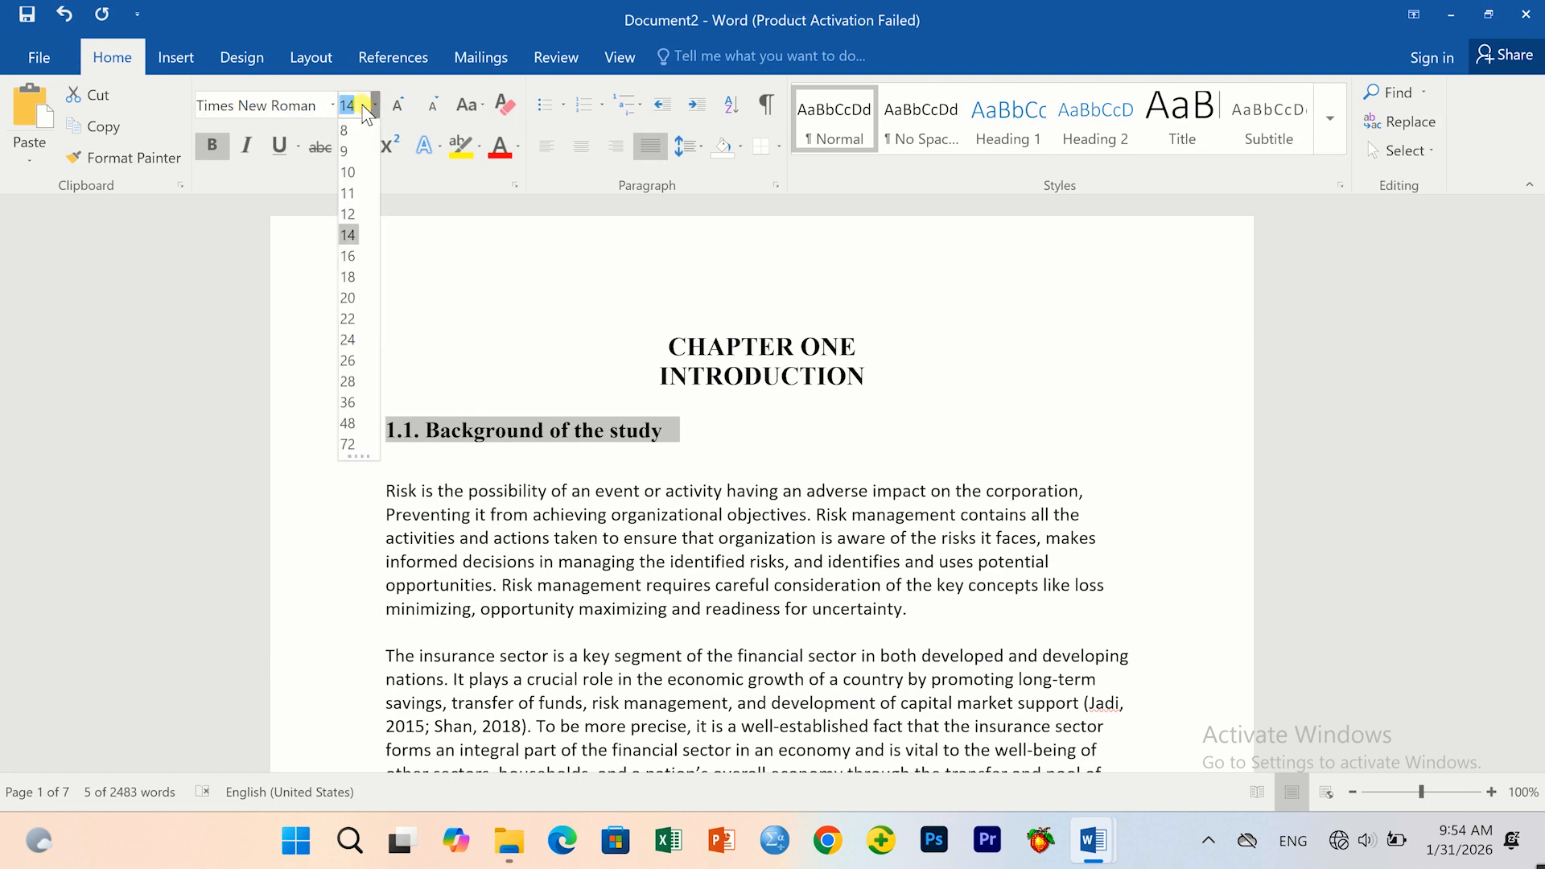
{"action": "type", "text": "1"}
{"action": "left_click", "coordinate": [375, 113]}
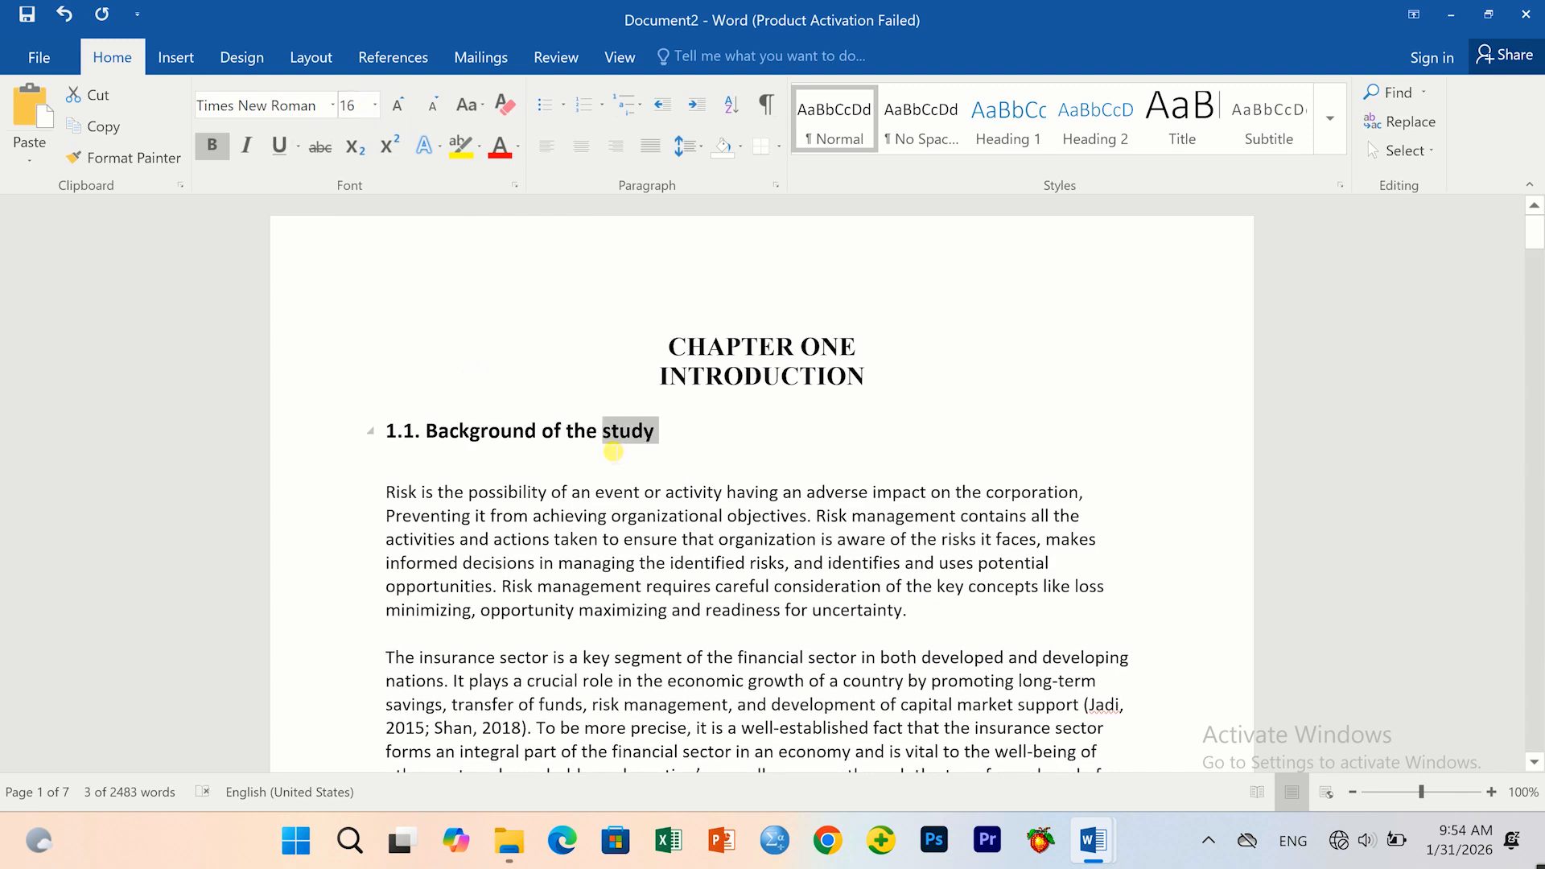
Set '1.1. Background of the study' in Times New Roman and delete the blank line below.
{"action": "left_click_drag", "start_coordinate": [415, 448], "coordinate": [369, 431]}
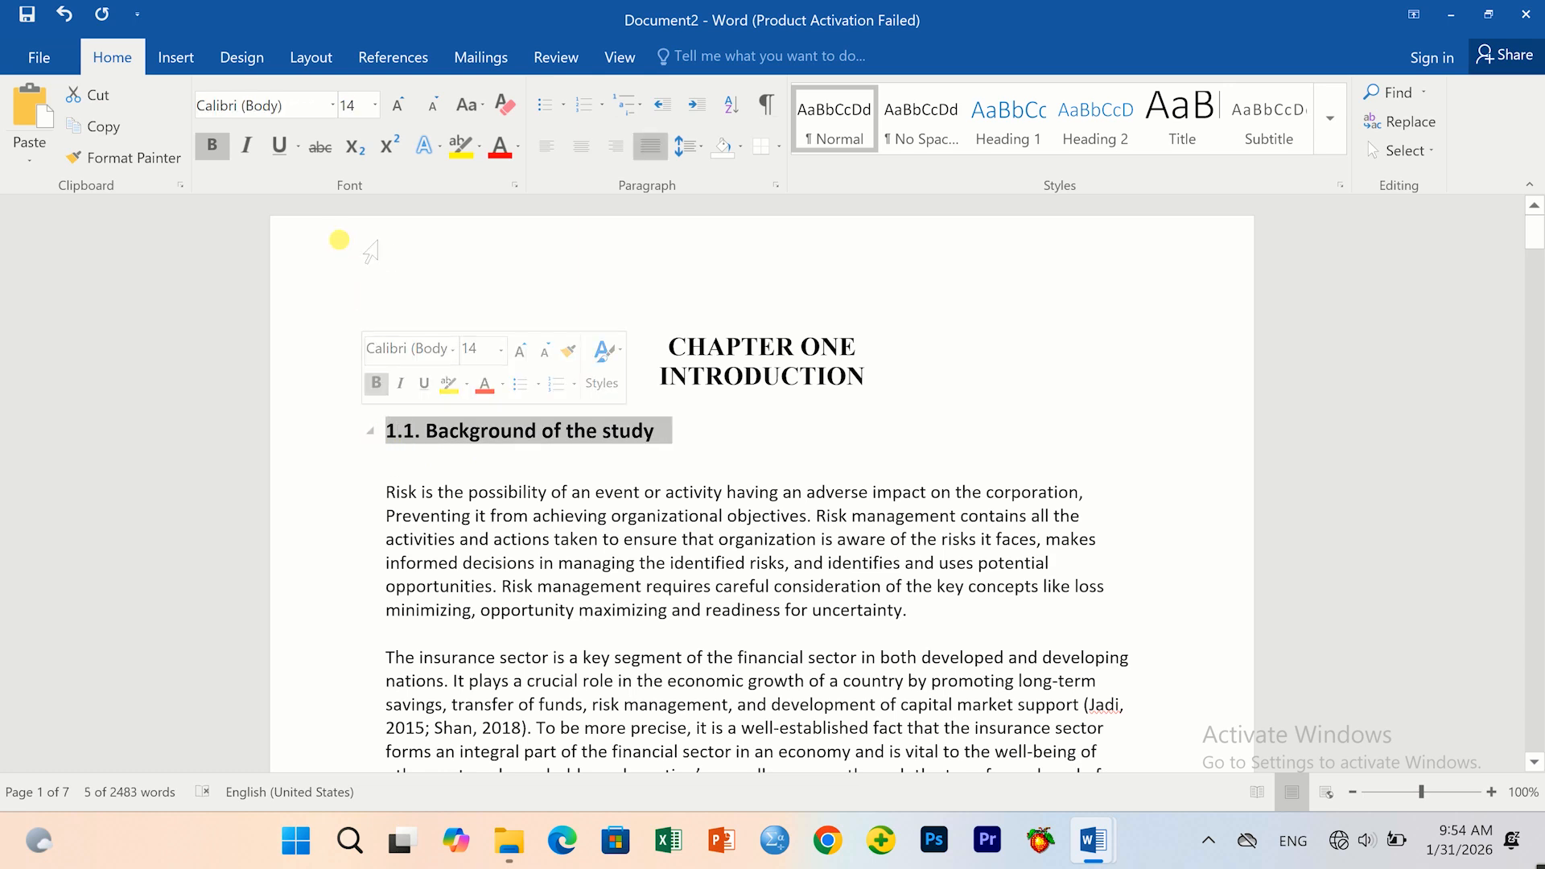
{"action": "left_click", "coordinate": [183, 165]}
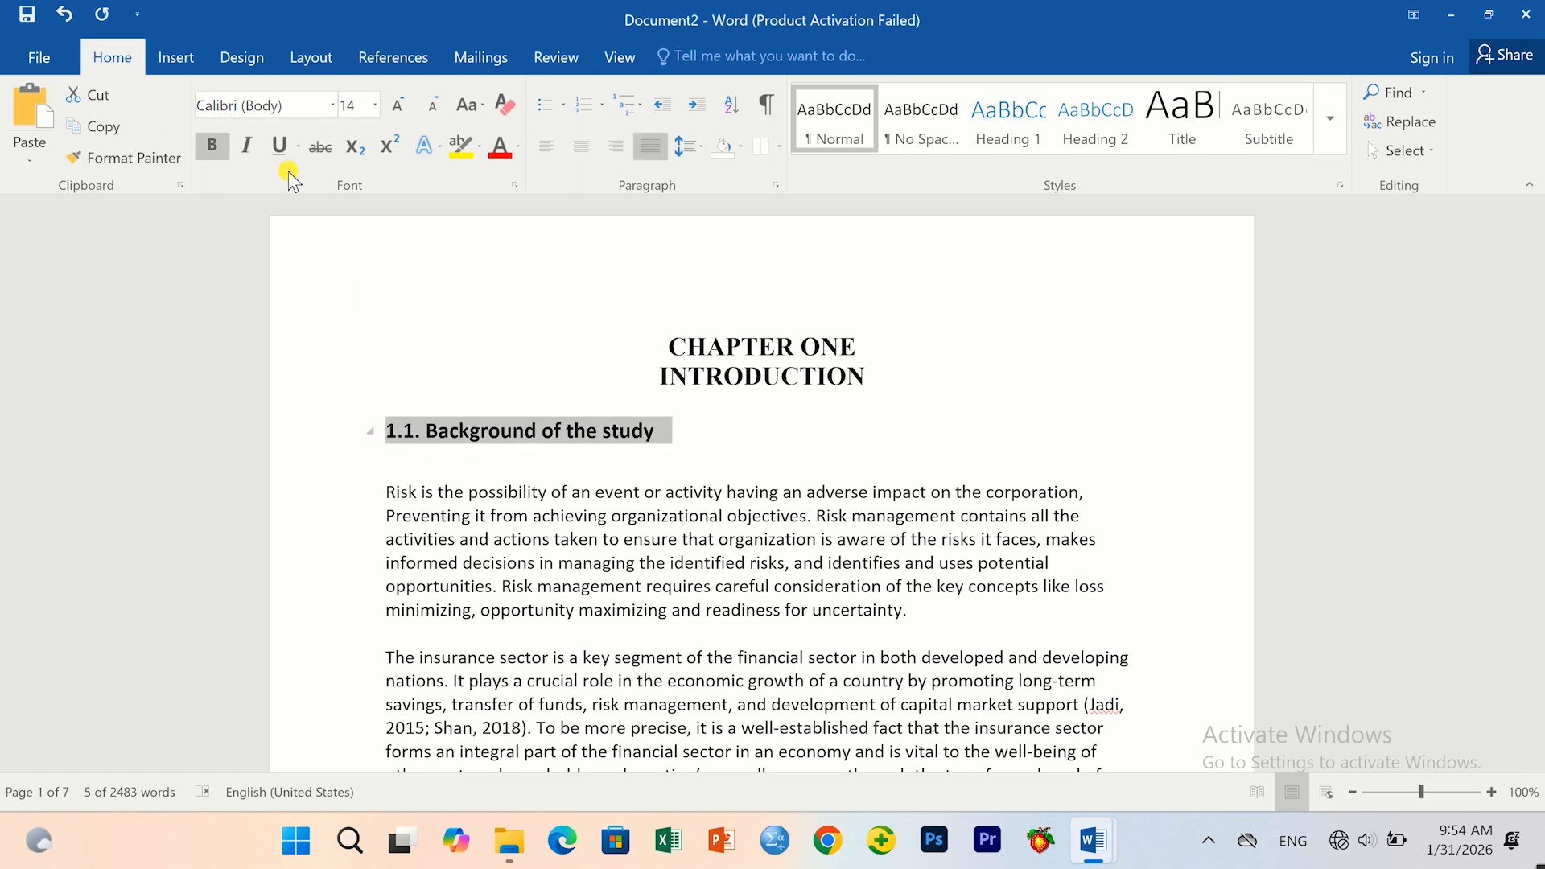
{"action": "left_click", "coordinate": [331, 106]}
{"action": "left_click", "coordinate": [300, 229]}
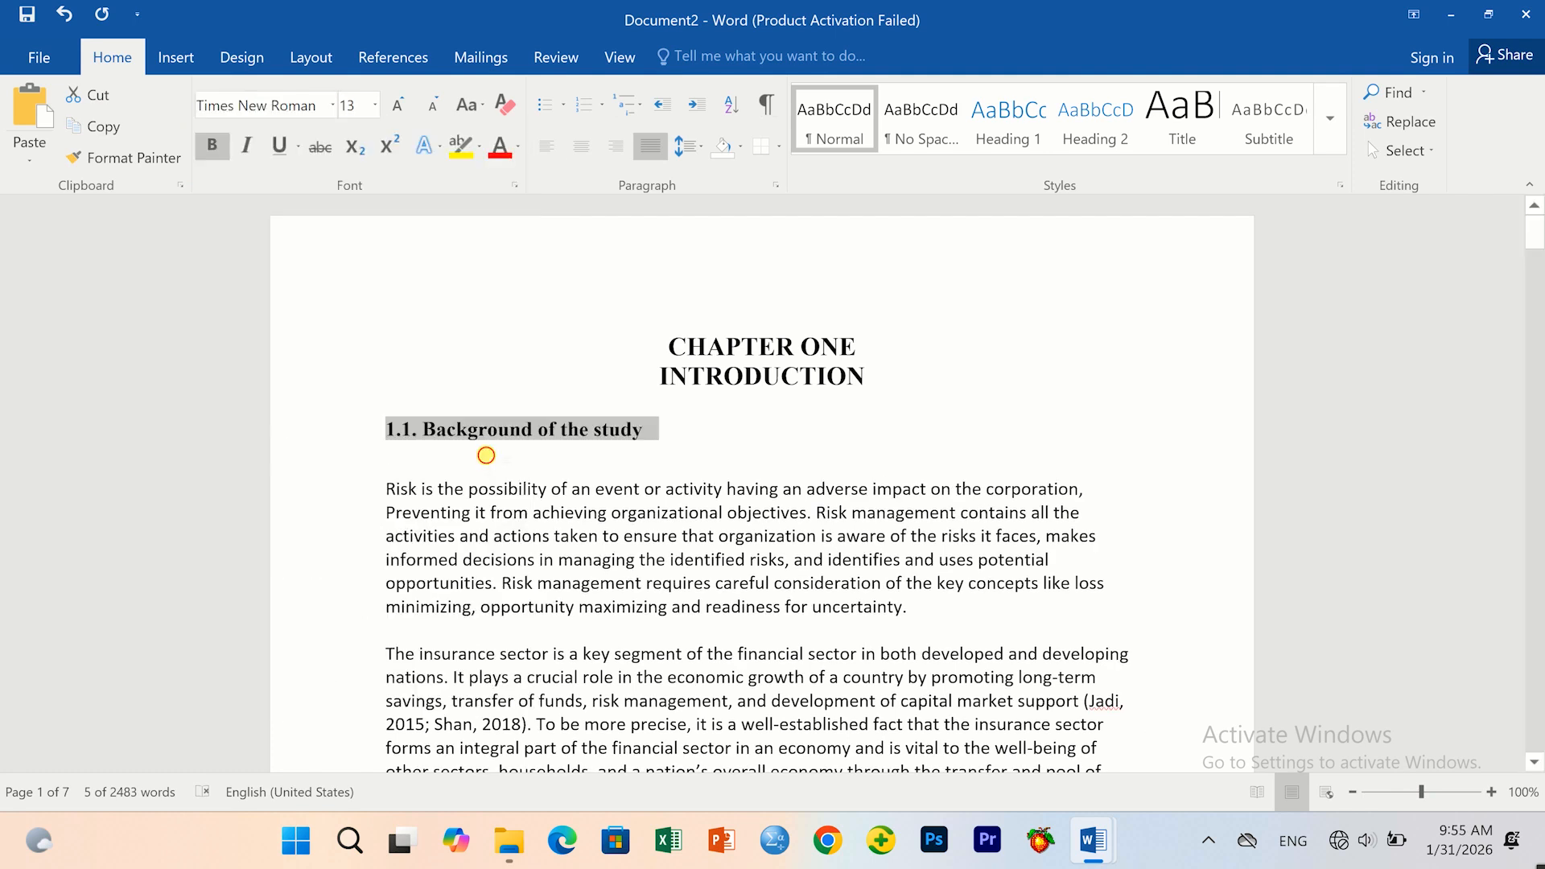
{"action": "left_click", "coordinate": [482, 451]}
{"action": "key", "text": "BackSpace"}
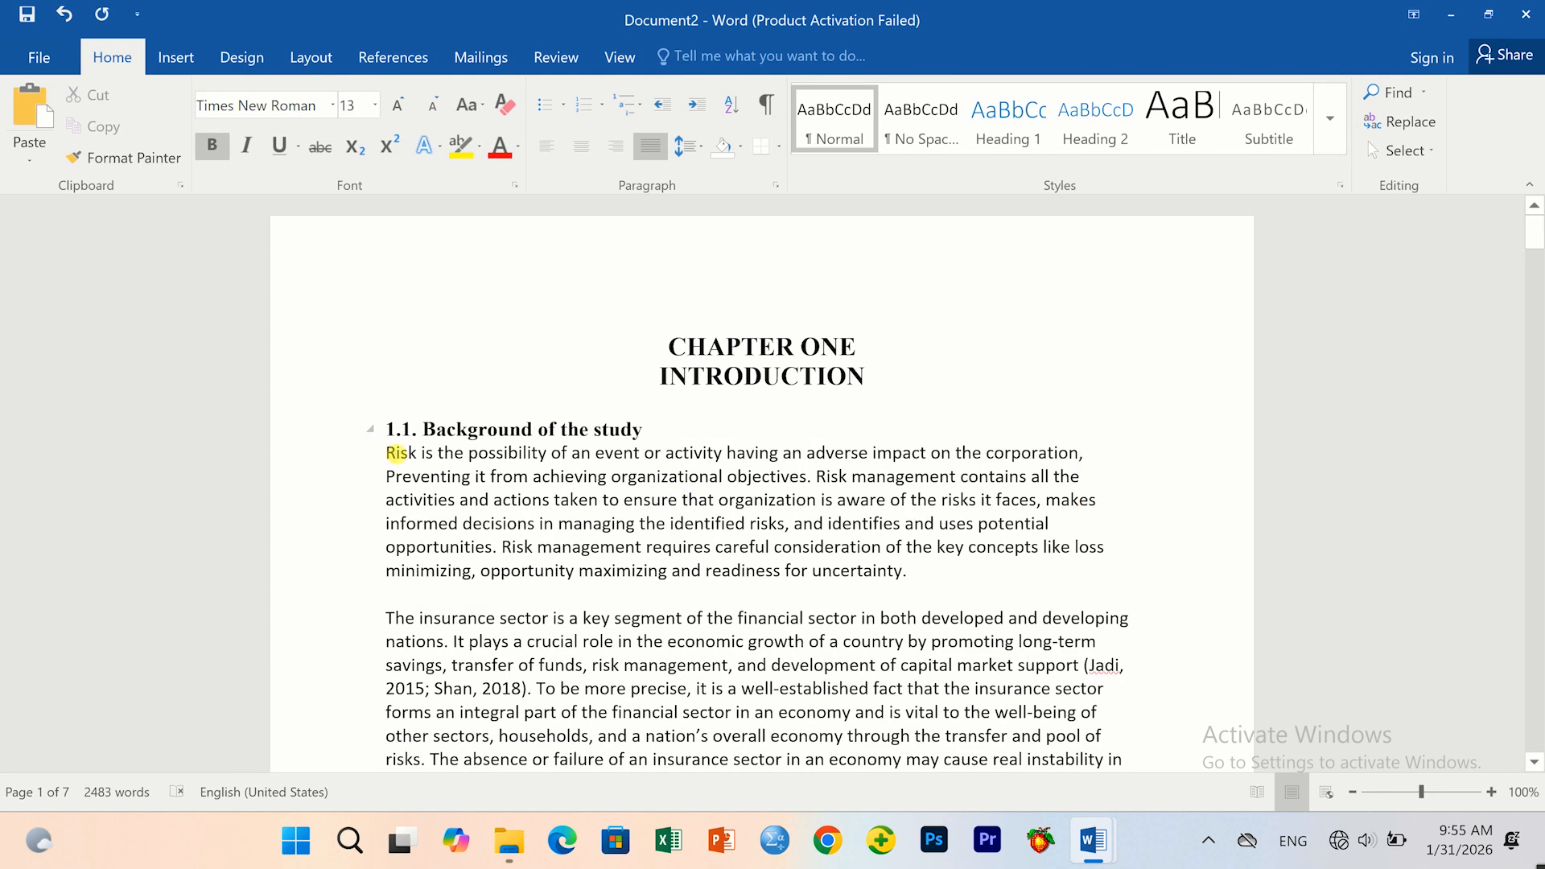
Justify the opening 'Risk is the possibility…' paragraph and set its line spacing to 1.15.
{"action": "left_click_drag", "start_coordinate": [397, 463], "coordinate": [970, 588]}
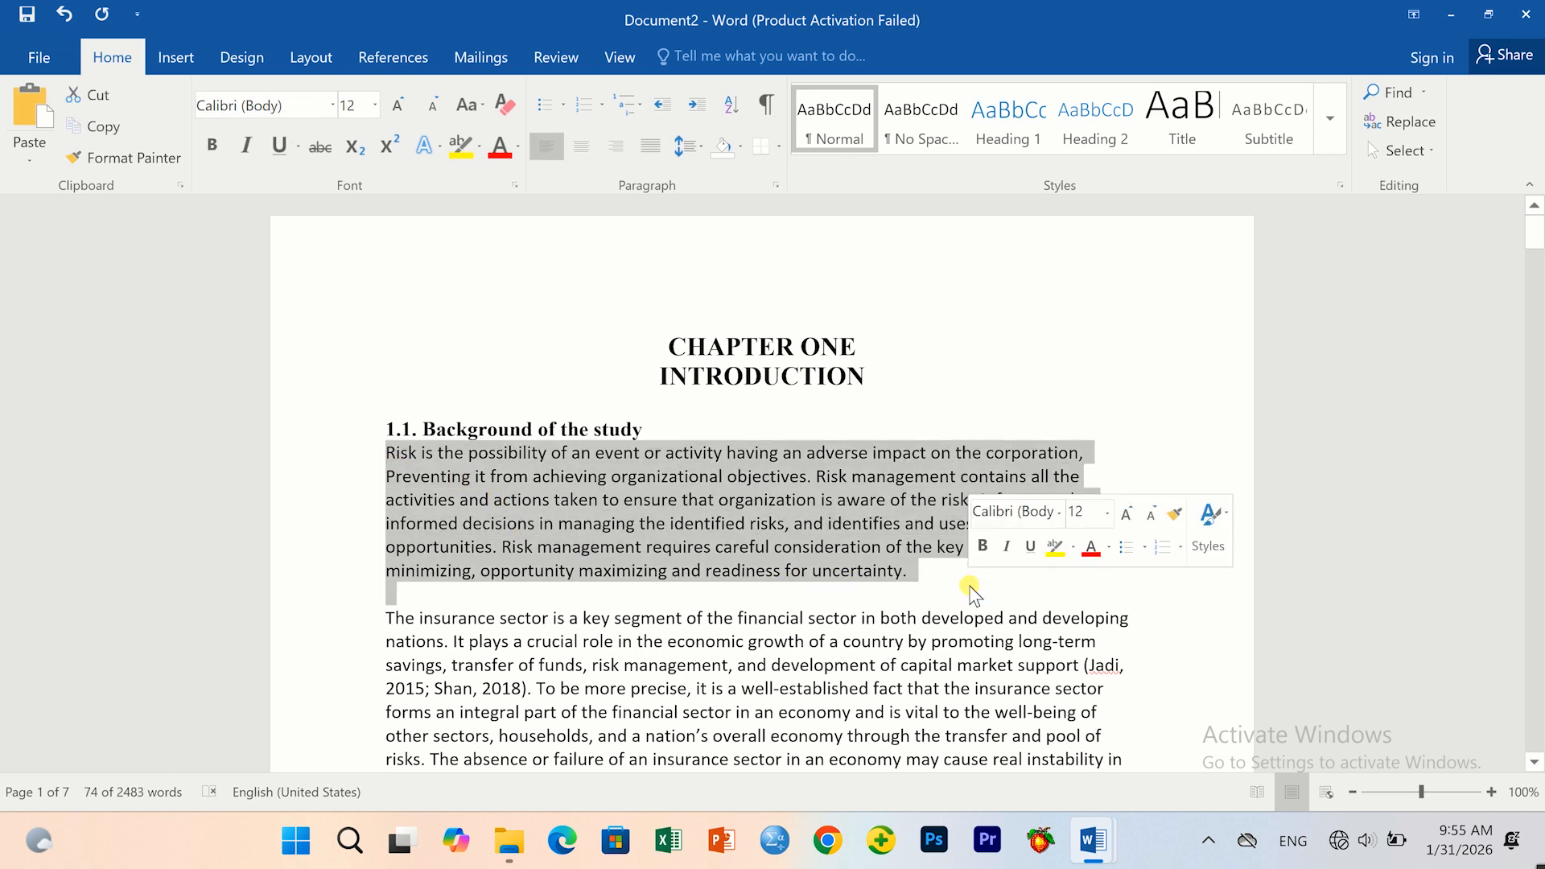
{"action": "left_click", "coordinate": [576, 149]}
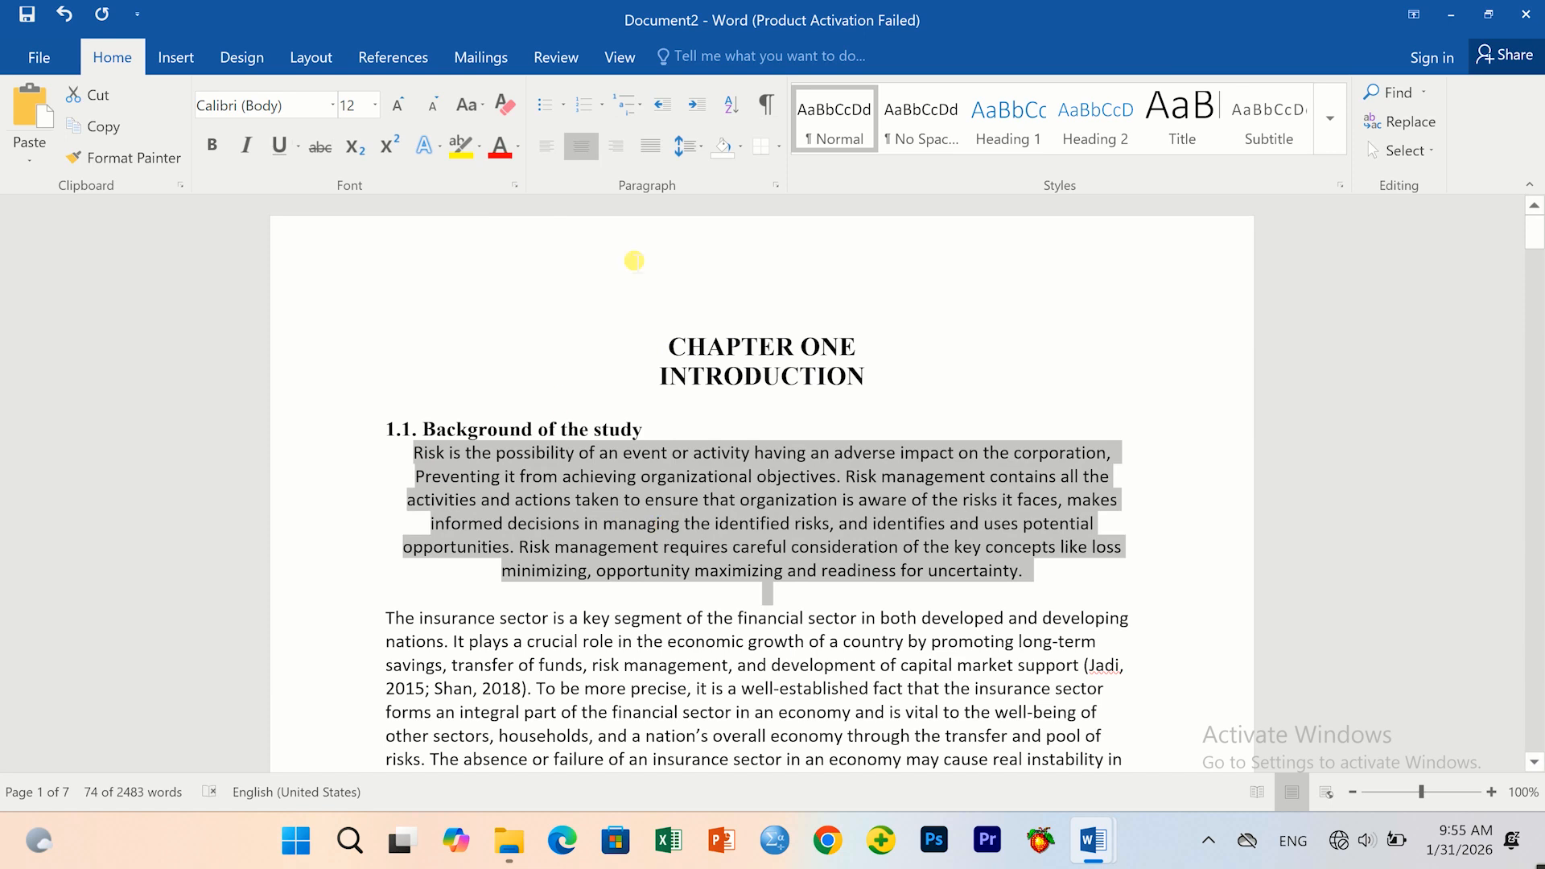
{"action": "left_click", "coordinate": [616, 146]}
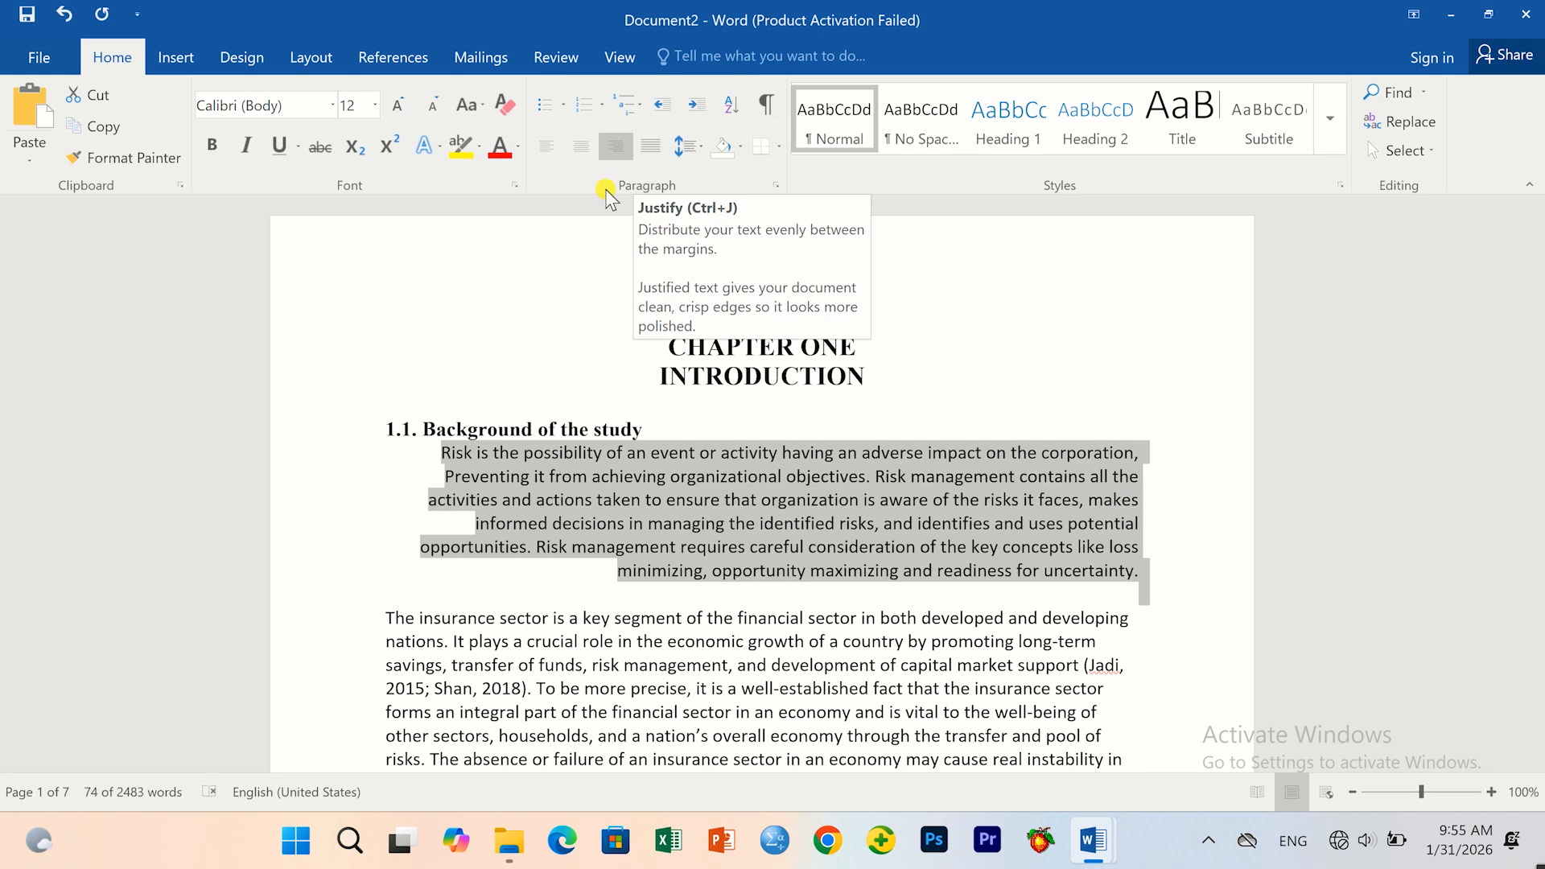
{"action": "left_click", "coordinate": [642, 156]}
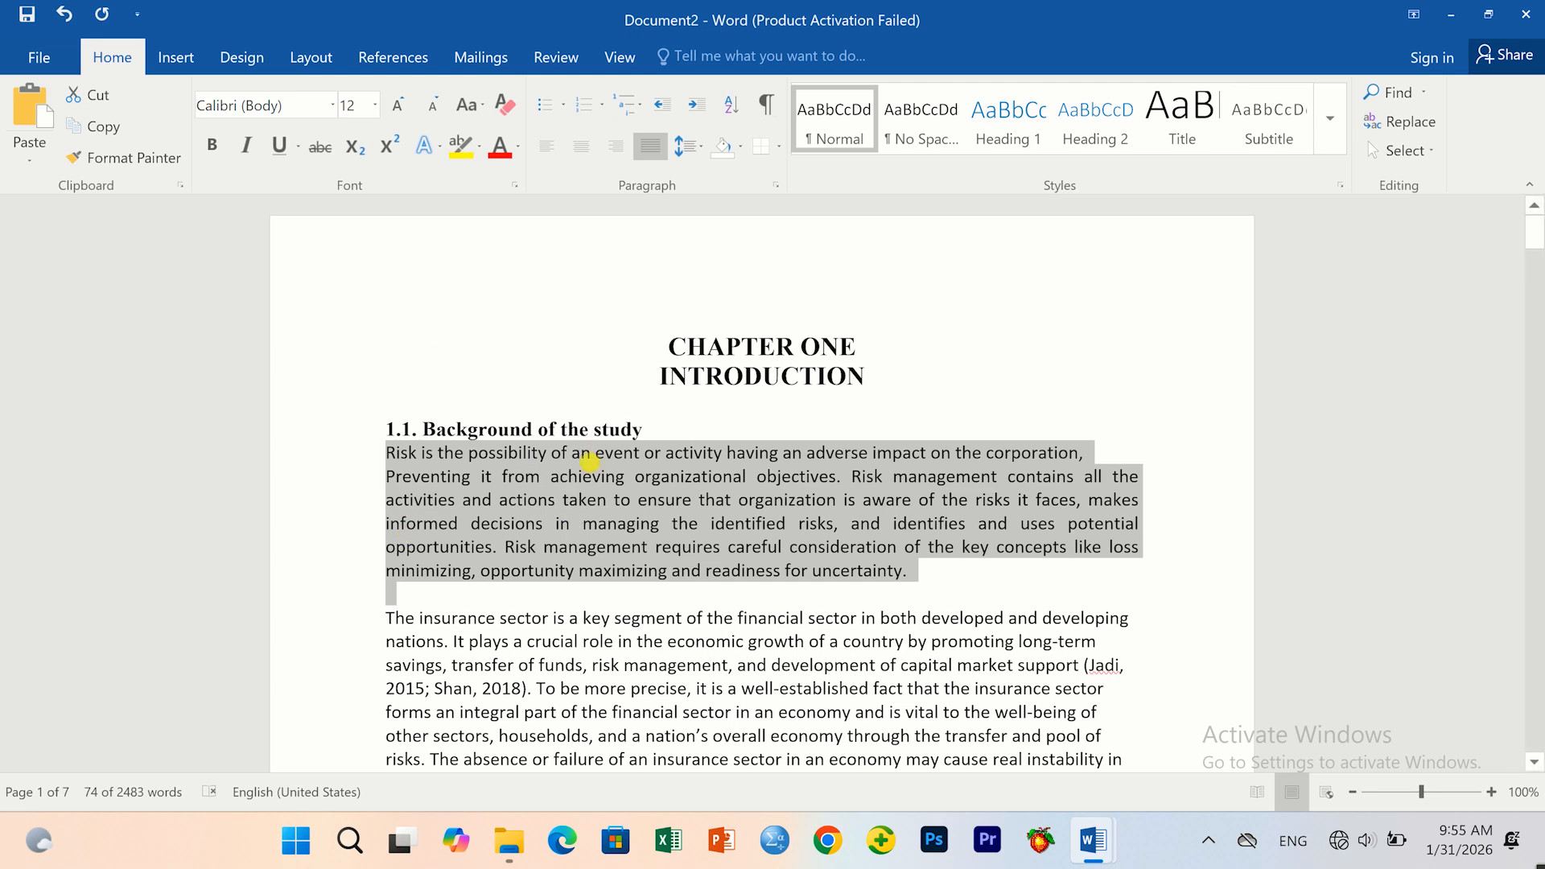
{"action": "left_click", "coordinate": [697, 148]}
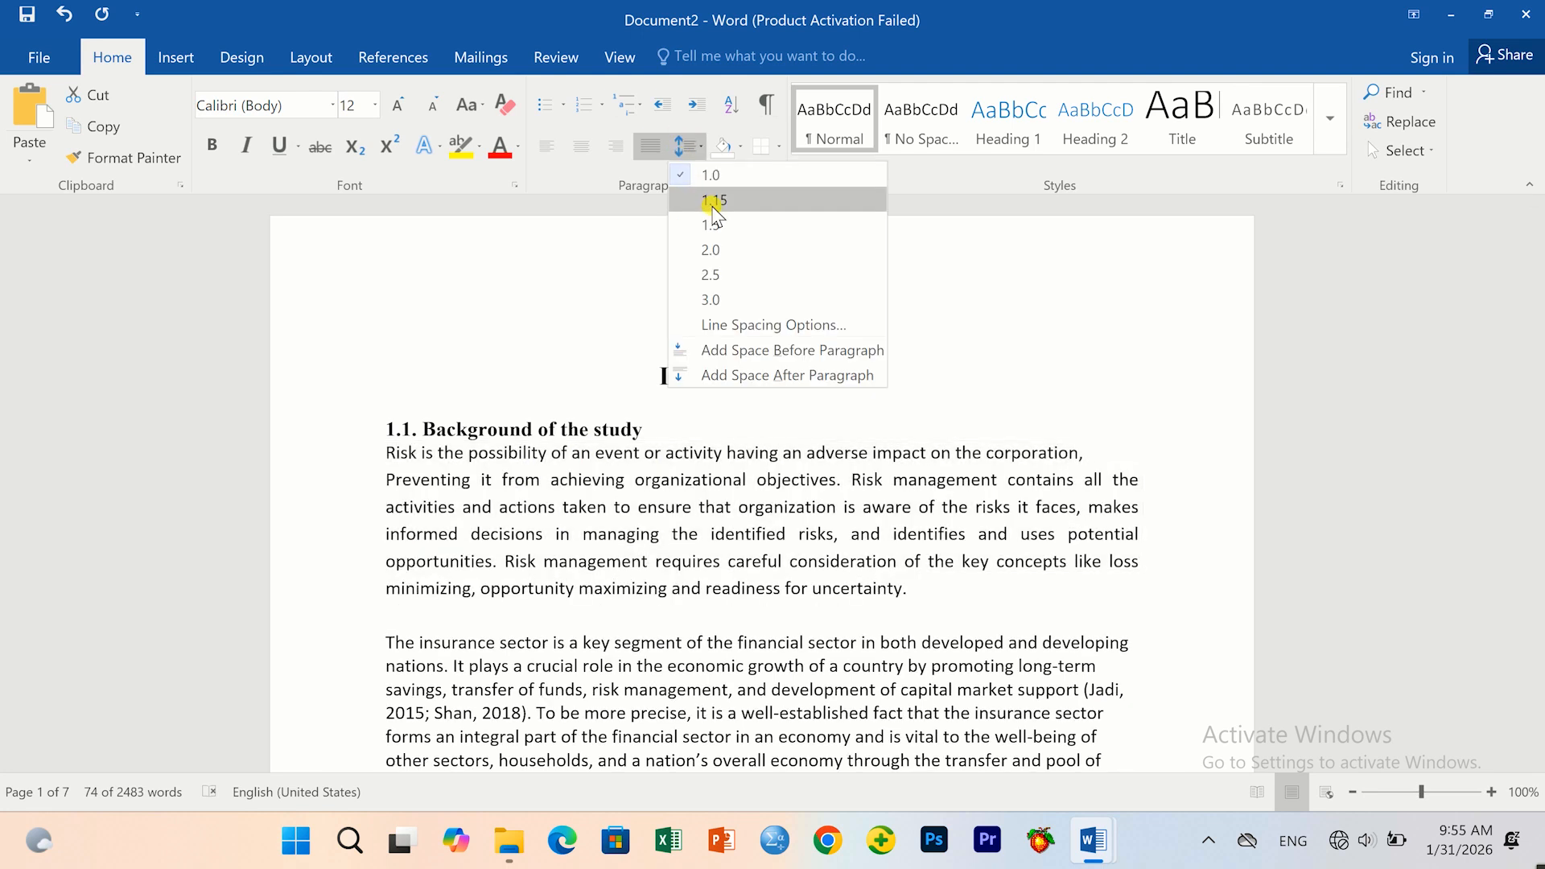
{"action": "left_click", "coordinate": [713, 201]}
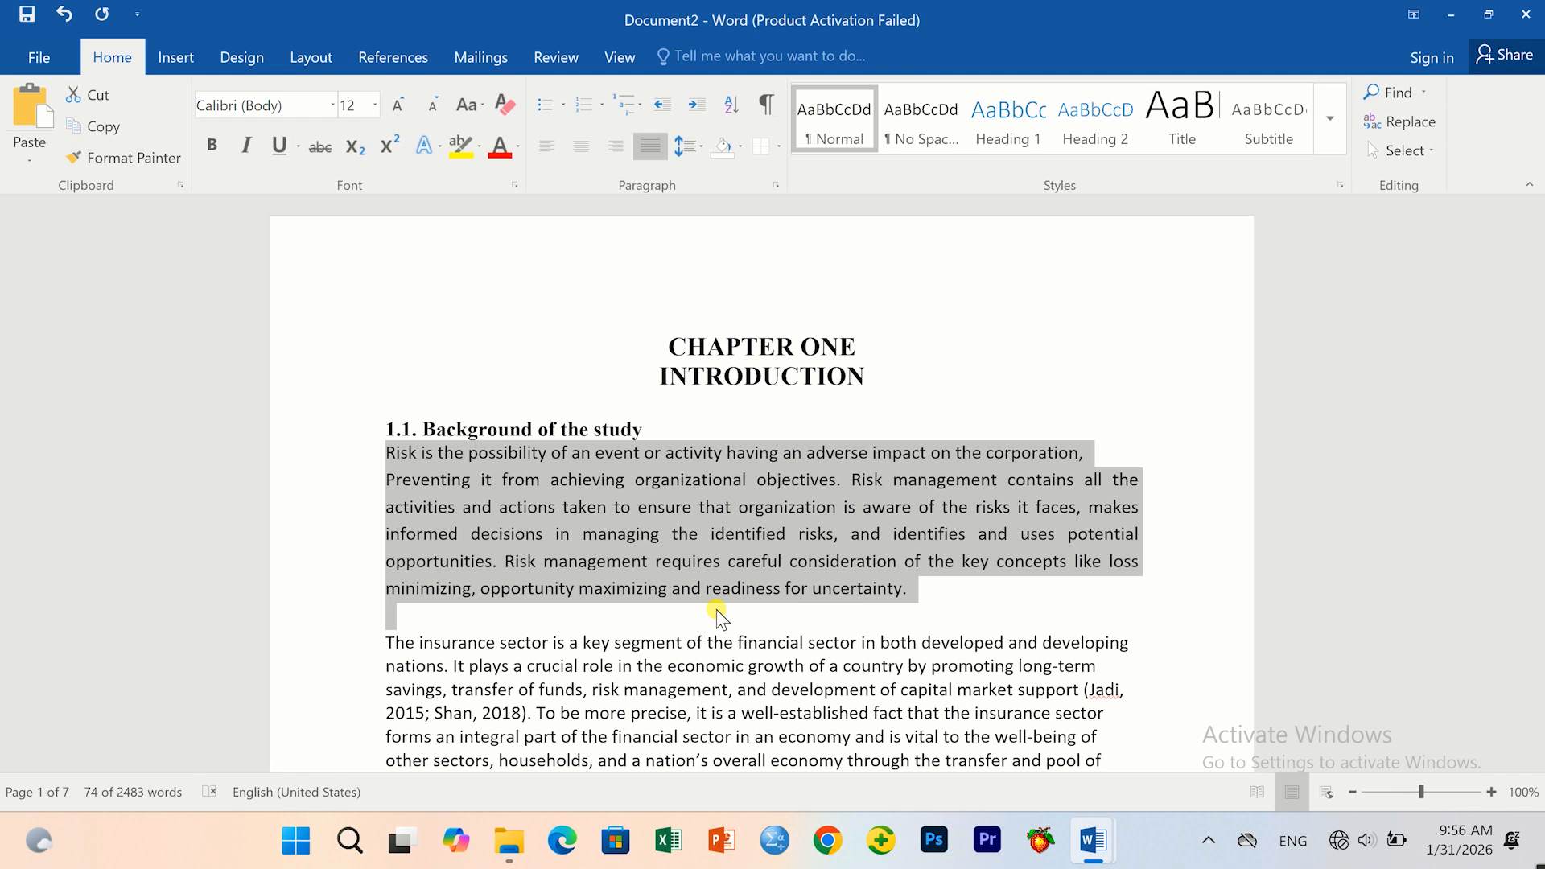
Apply Times New Roman to the entire document.
{"action": "key", "text": "ctrl+a"}
{"action": "scroll", "coordinate": [483, 531], "scroll_direction": "down", "scroll_amount": 1}
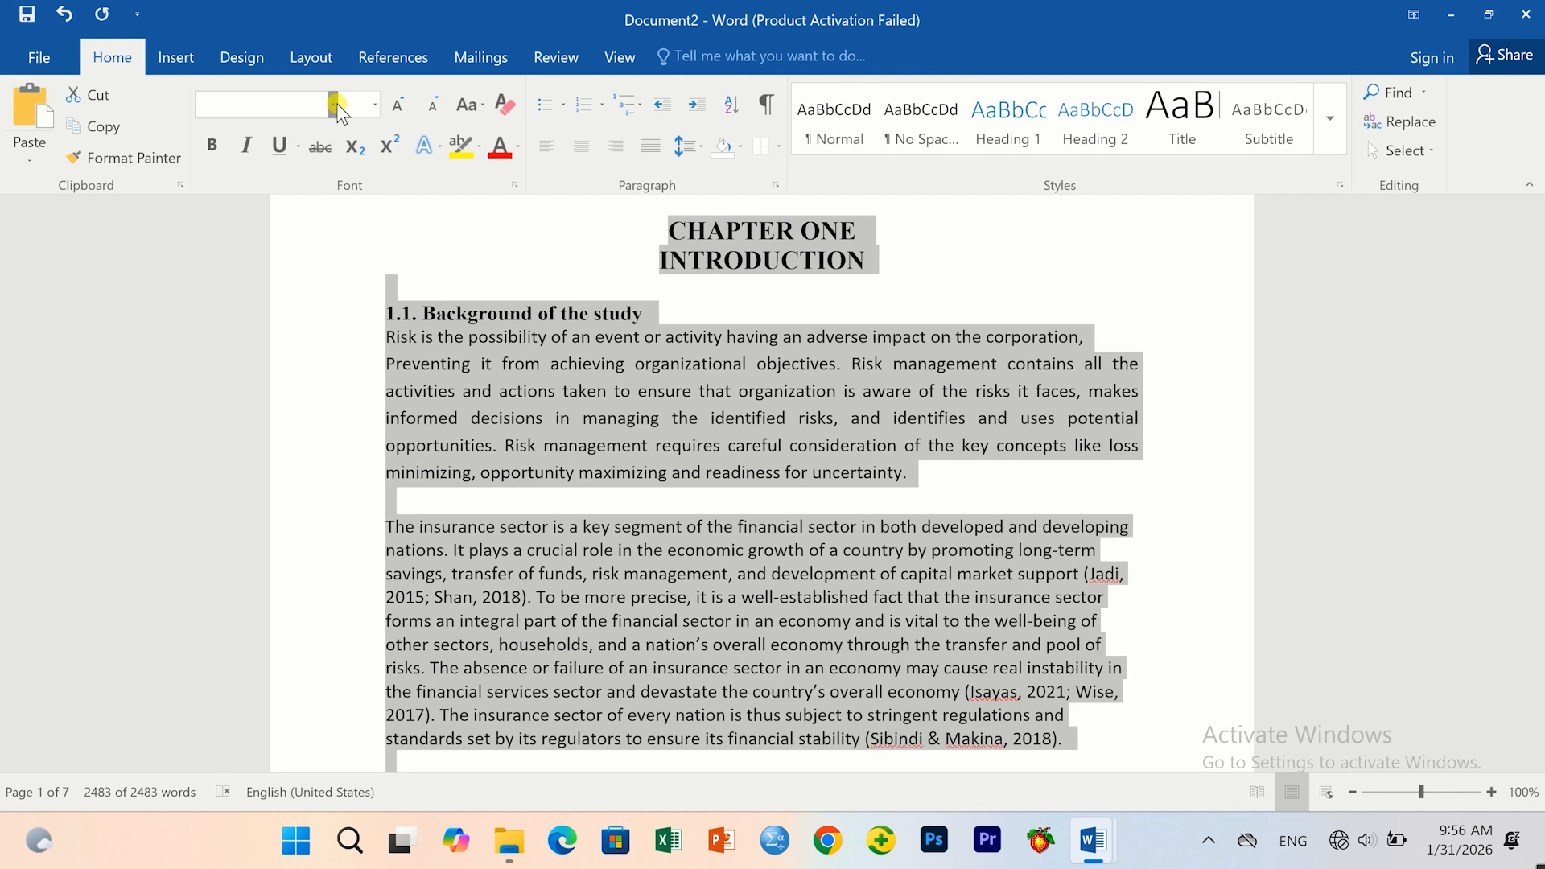
{"action": "left_click", "coordinate": [334, 105]}
{"action": "left_click", "coordinate": [315, 231]}
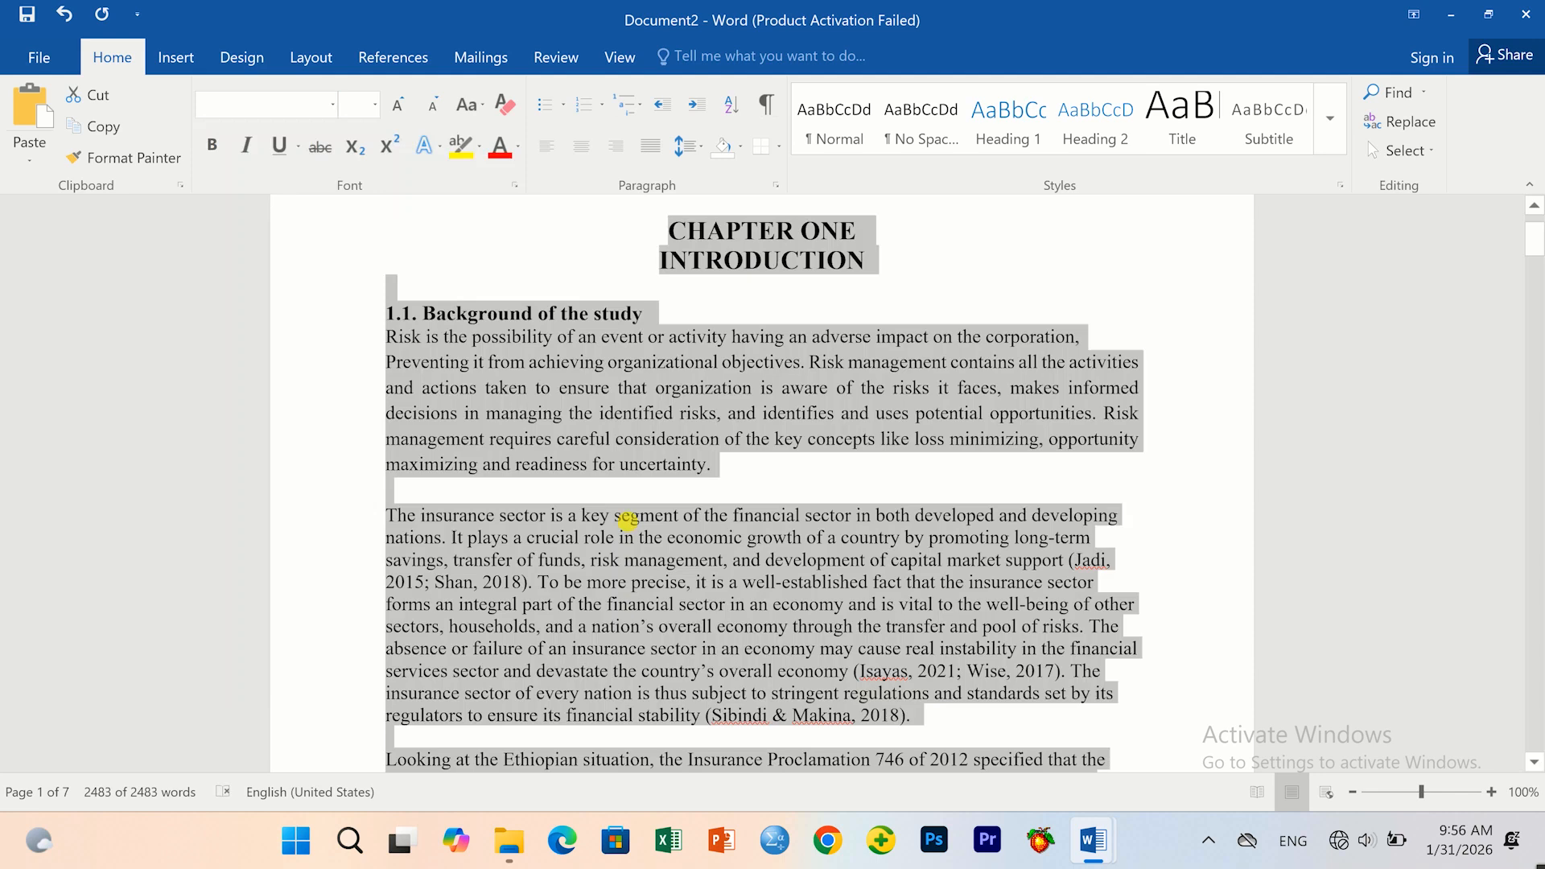
{"action": "left_click", "coordinate": [413, 502]}
Remove the blank lines beneath the early headings, including heading 1.3.
{"action": "key", "text": "BackSpace"}
{"action": "scroll", "coordinate": [413, 483], "scroll_direction": "down", "scroll_amount": 2}
{"action": "left_click_drag", "start_coordinate": [390, 348], "coordinate": [608, 360]}
{"action": "left_click", "coordinate": [607, 356]}
{"action": "scroll", "coordinate": [608, 356], "scroll_direction": "up", "scroll_amount": 6}
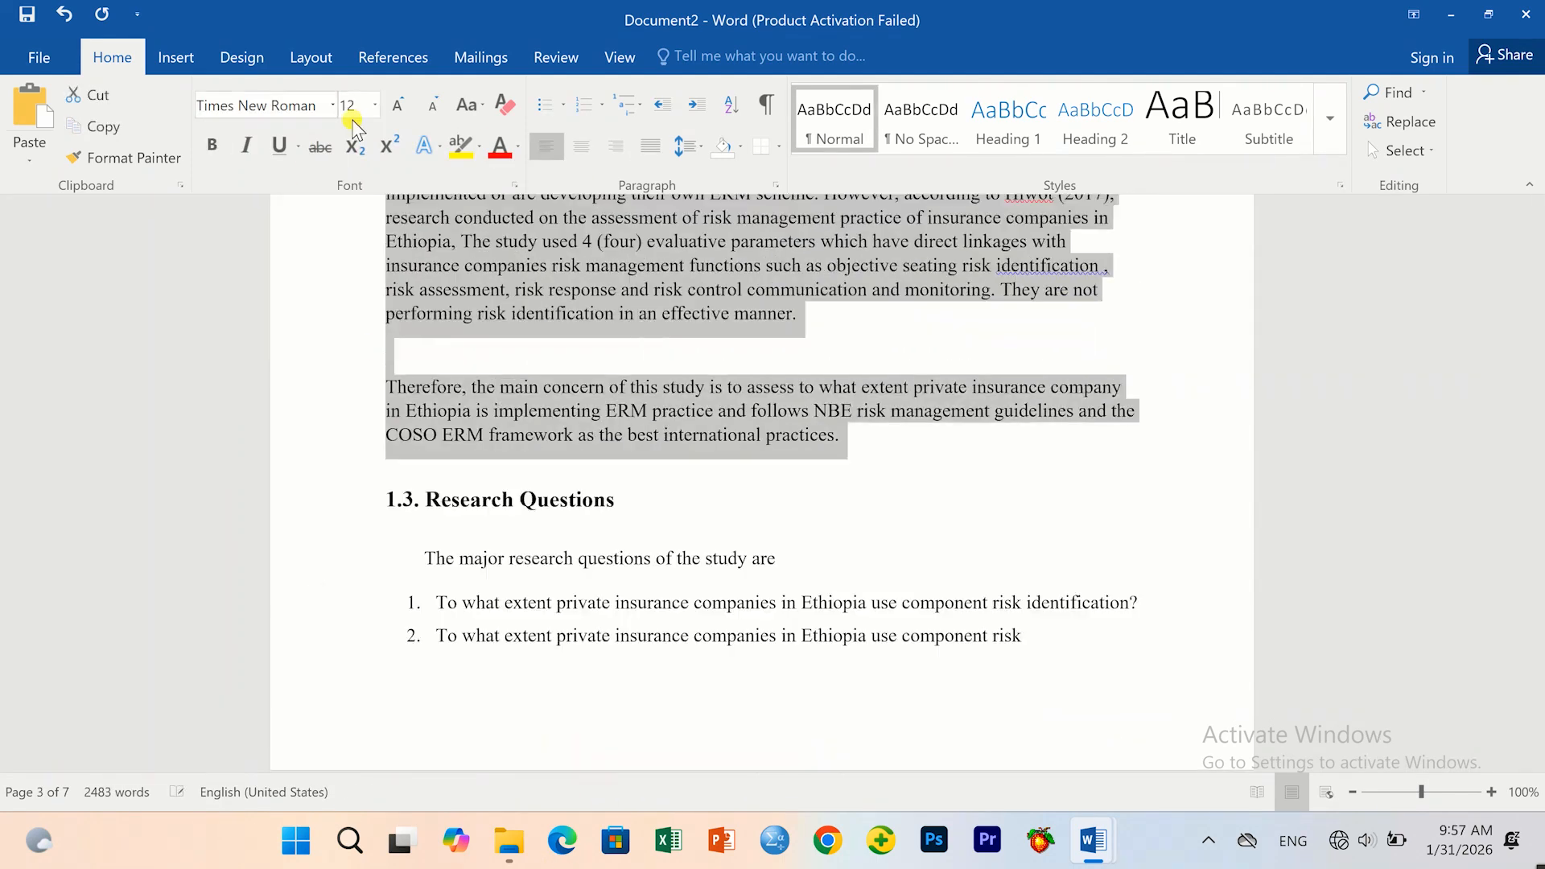
{"action": "left_click", "coordinate": [582, 477]}
{"action": "scroll", "coordinate": [583, 477], "scroll_direction": "up", "scroll_amount": 2}
{"action": "scroll", "coordinate": [583, 476], "scroll_direction": "up", "scroll_amount": 10}
{"action": "scroll", "coordinate": [404, 590], "scroll_direction": "down", "scroll_amount": 12}
{"action": "left_click", "coordinate": [486, 414]}
{"action": "key", "text": "BackSpace"}
Justify the section 1.4 paragraphs and remove the blank lines around heading 1.4.
{"action": "scroll", "coordinate": [486, 413], "scroll_direction": "up", "scroll_amount": 3}
{"action": "left_click_drag", "start_coordinate": [605, 702], "coordinate": [749, 623]}
{"action": "scroll", "coordinate": [748, 624], "scroll_direction": "up", "scroll_amount": 12}
{"action": "left_click_drag", "start_coordinate": [916, 611], "coordinate": [569, 234]}
{"action": "scroll", "coordinate": [569, 402], "scroll_direction": "down", "scroll_amount": 15}
{"action": "left_click_drag", "start_coordinate": [1043, 578], "coordinate": [426, 268]}
{"action": "scroll", "coordinate": [517, 403], "scroll_direction": "down", "scroll_amount": 4}
{"action": "key", "text": "BackSpace"}
{"action": "key", "text": "Return"}
{"action": "left_click_drag", "start_coordinate": [653, 571], "coordinate": [388, 571]}
{"action": "scroll", "coordinate": [577, 518], "scroll_direction": "down", "scroll_amount": 1}
{"action": "left_click", "coordinate": [577, 483]}
{"action": "key", "text": "BackSpace"}
Set heading 1.4.2 to size 12 and tighten line spacing across sections 1.5–1.6.
{"action": "left_click", "coordinate": [650, 145]}
{"action": "scroll", "coordinate": [576, 483], "scroll_direction": "down", "scroll_amount": 3}
{"action": "left_click_drag", "start_coordinate": [408, 367], "coordinate": [761, 541]}
{"action": "left_click", "coordinate": [376, 105]}
{"action": "left_click_drag", "start_coordinate": [630, 343], "coordinate": [834, 524]}
{"action": "left_click", "coordinate": [348, 209]}
{"action": "scroll", "coordinate": [543, 483], "scroll_direction": "up", "scroll_amount": 1}
{"action": "left_click", "coordinate": [408, 431]}
{"action": "key", "text": "BackSpace"}
{"action": "scroll", "coordinate": [483, 402], "scroll_direction": "down", "scroll_amount": 5}
{"action": "left_click", "coordinate": [688, 146]}
{"action": "left_click", "coordinate": [713, 199]}
Make heading 1.6 The Scope of the Study bold.
{"action": "left_click_drag", "start_coordinate": [630, 459], "coordinate": [388, 459]}
{"action": "left_click", "coordinate": [211, 146]}
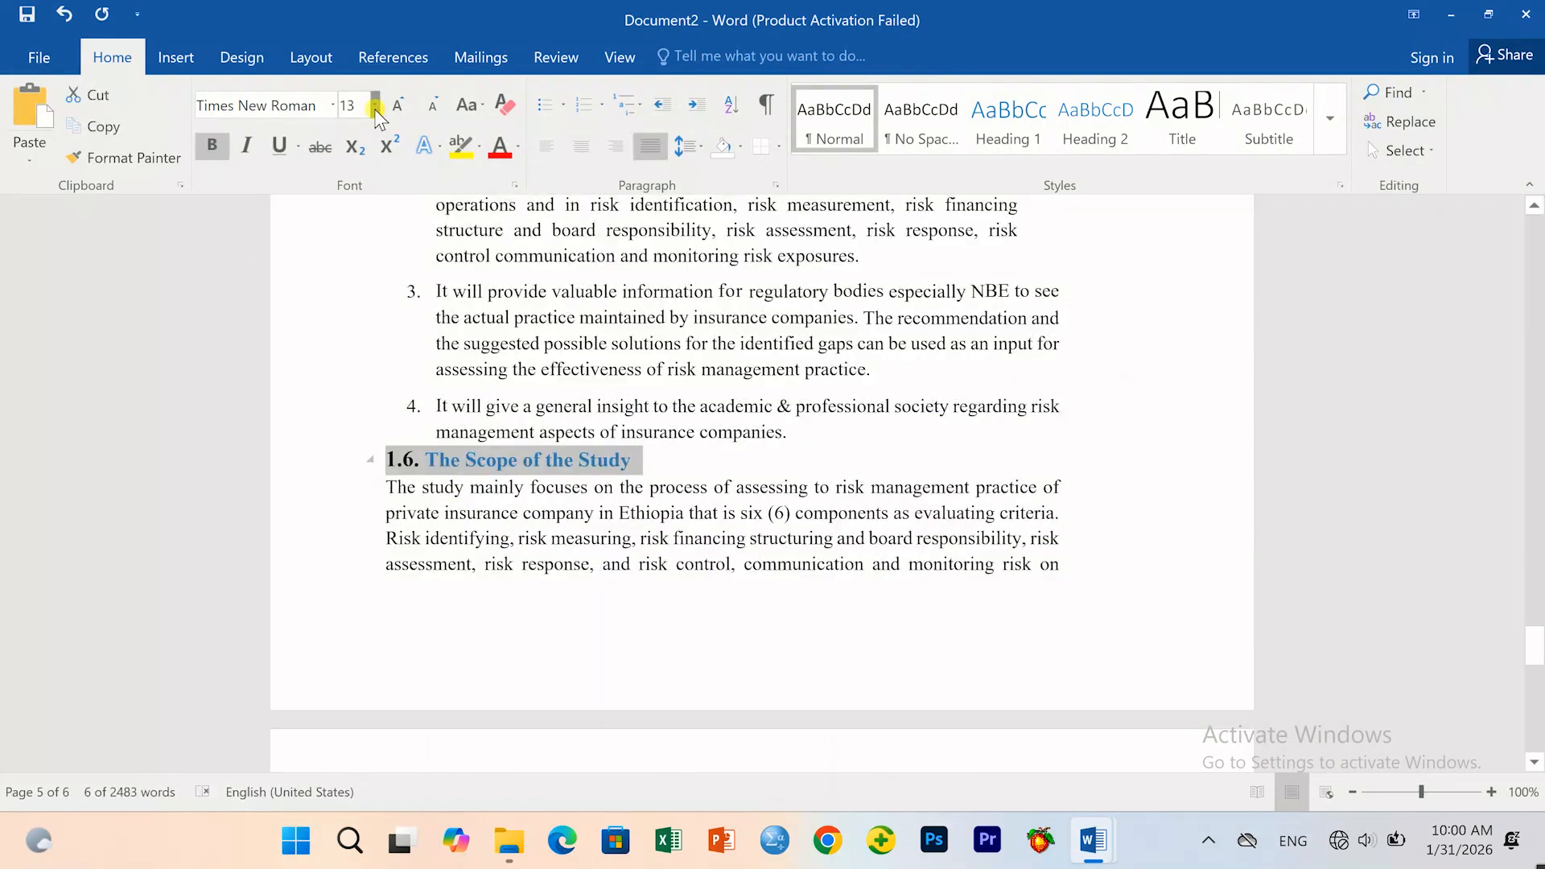
{"action": "scroll", "coordinate": [556, 595], "scroll_direction": "up", "scroll_amount": 4}
{"action": "scroll", "coordinate": [555, 595], "scroll_direction": "down", "scroll_amount": 10}
Set heading 1.7 to size 12 and remove blank lines under headings 1.7 and 1.8.
{"action": "key", "text": "BackSpace"}
{"action": "left_click", "coordinate": [355, 106]}
{"action": "type", "text": "1"}
{"action": "left_click_drag", "start_coordinate": [662, 337], "coordinate": [388, 217]}
{"action": "type", "text": "2"}
{"action": "key", "text": "Return"}
{"action": "scroll", "coordinate": [483, 483], "scroll_direction": "down", "scroll_amount": 3}
{"action": "key", "text": "BackSpace"}
{"action": "scroll", "coordinate": [547, 430], "scroll_direction": "up", "scroll_amount": 3}
{"action": "left_click", "coordinate": [676, 424]}
{"action": "scroll", "coordinate": [692, 499], "scroll_direction": "up", "scroll_amount": 6}
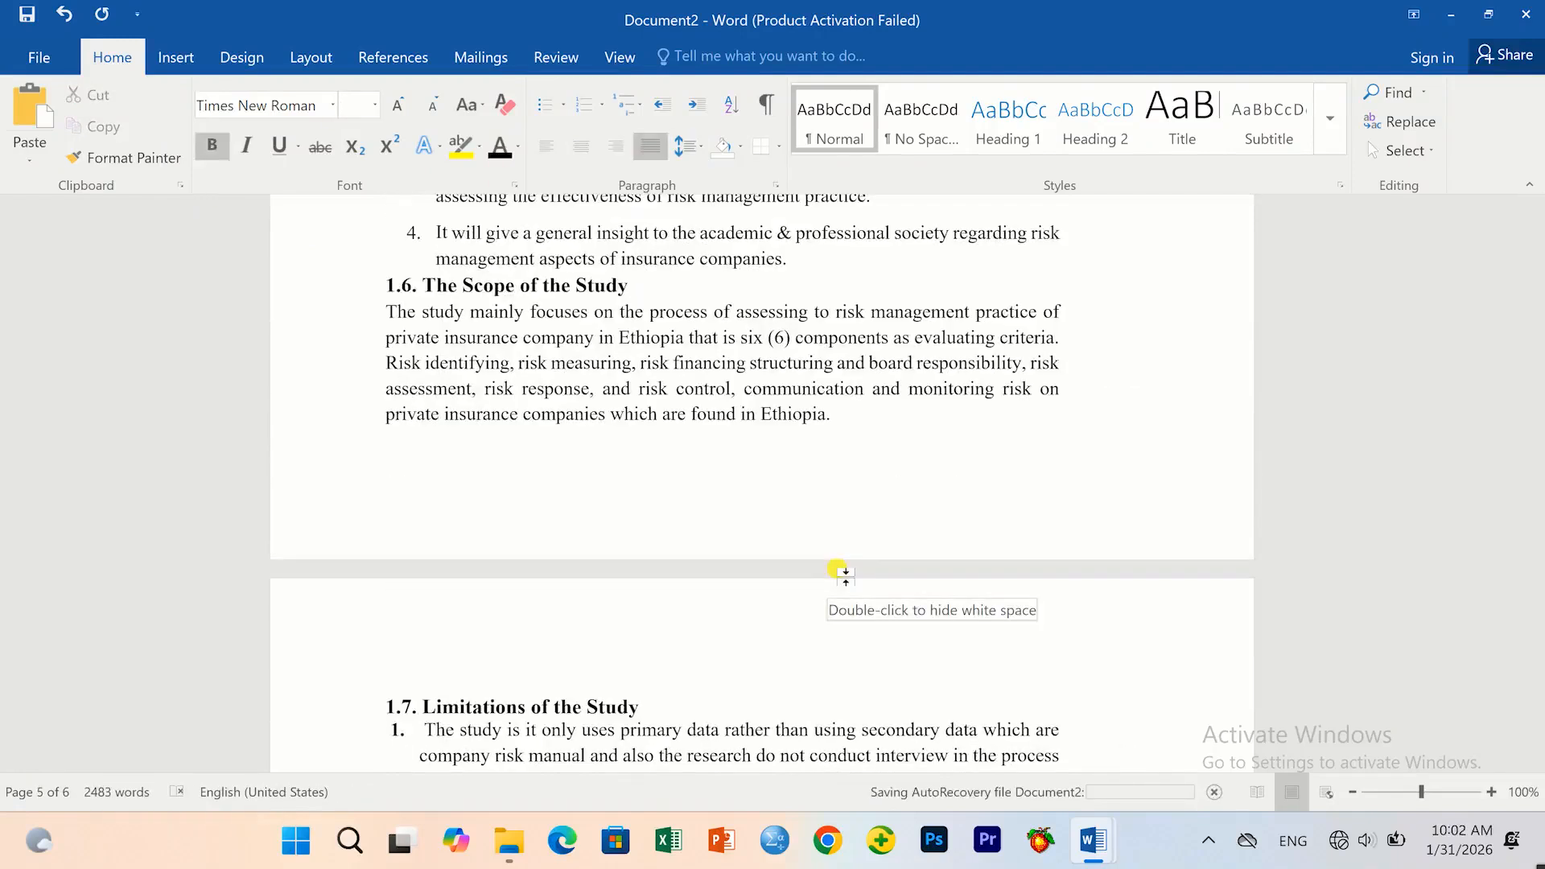
Save the document to the Desktop as the Word file 'CHAPTER ONE'.
{"action": "left_click", "coordinate": [40, 59]}
{"action": "left_click", "coordinate": [24, 245]}
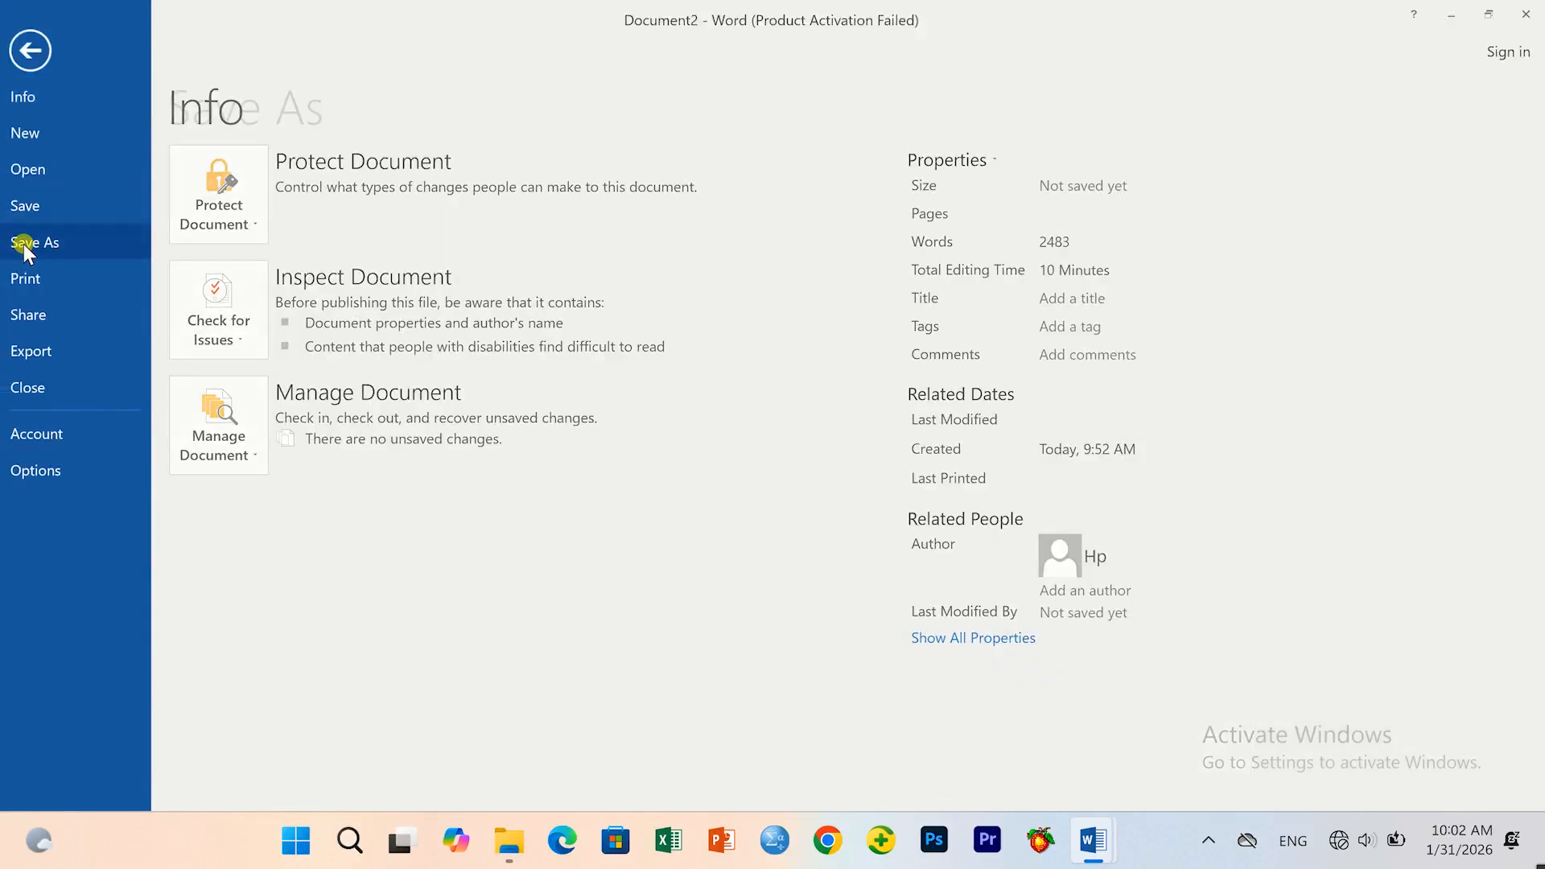
{"action": "left_click", "coordinate": [258, 367]}
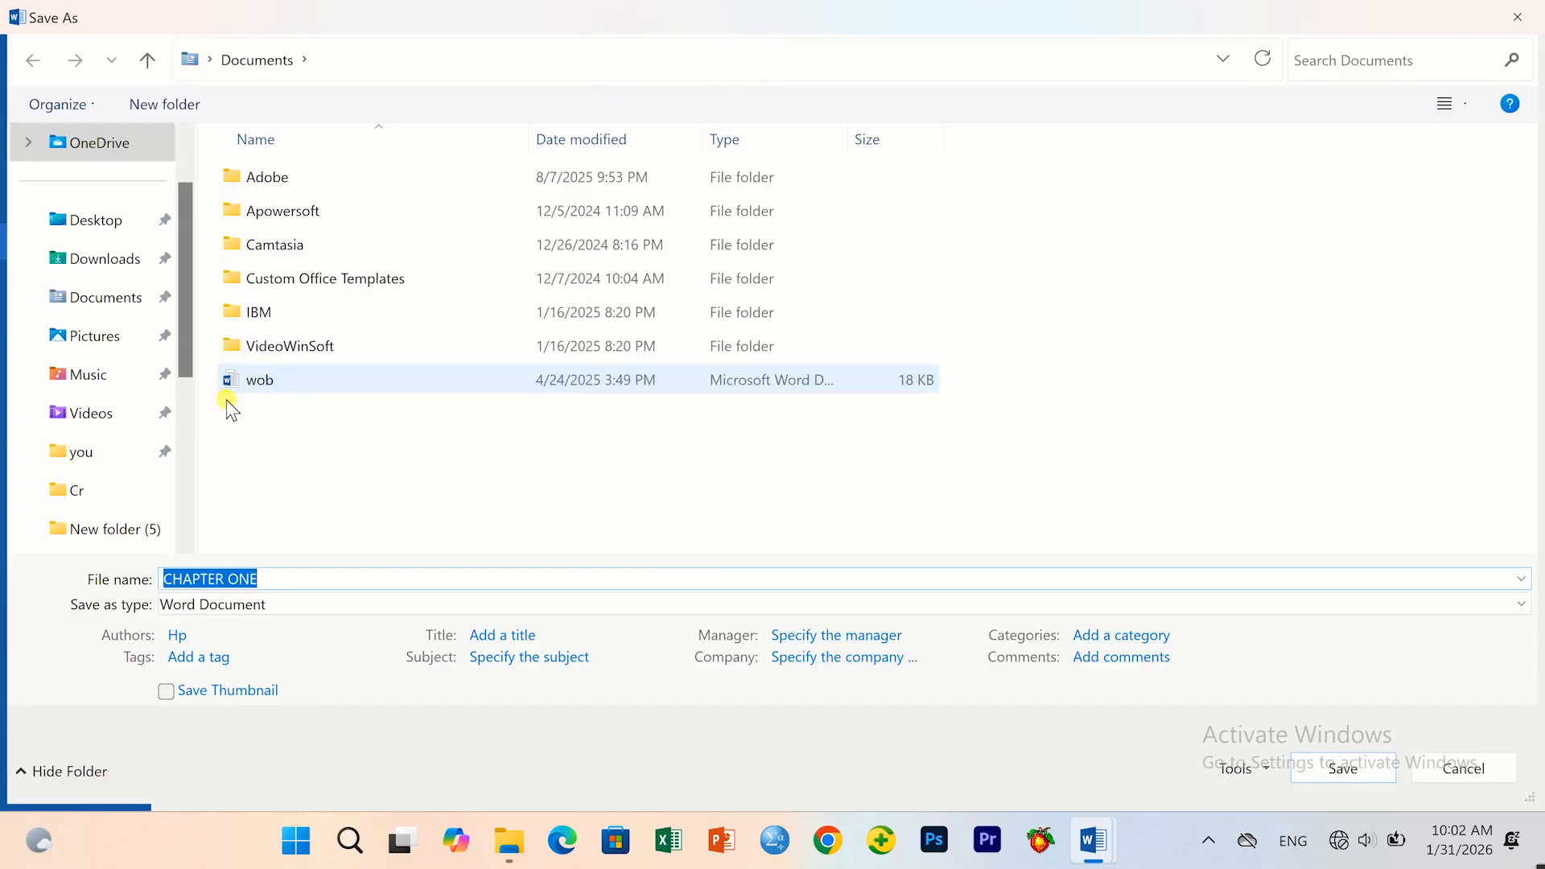
{"action": "left_click", "coordinate": [94, 218]}
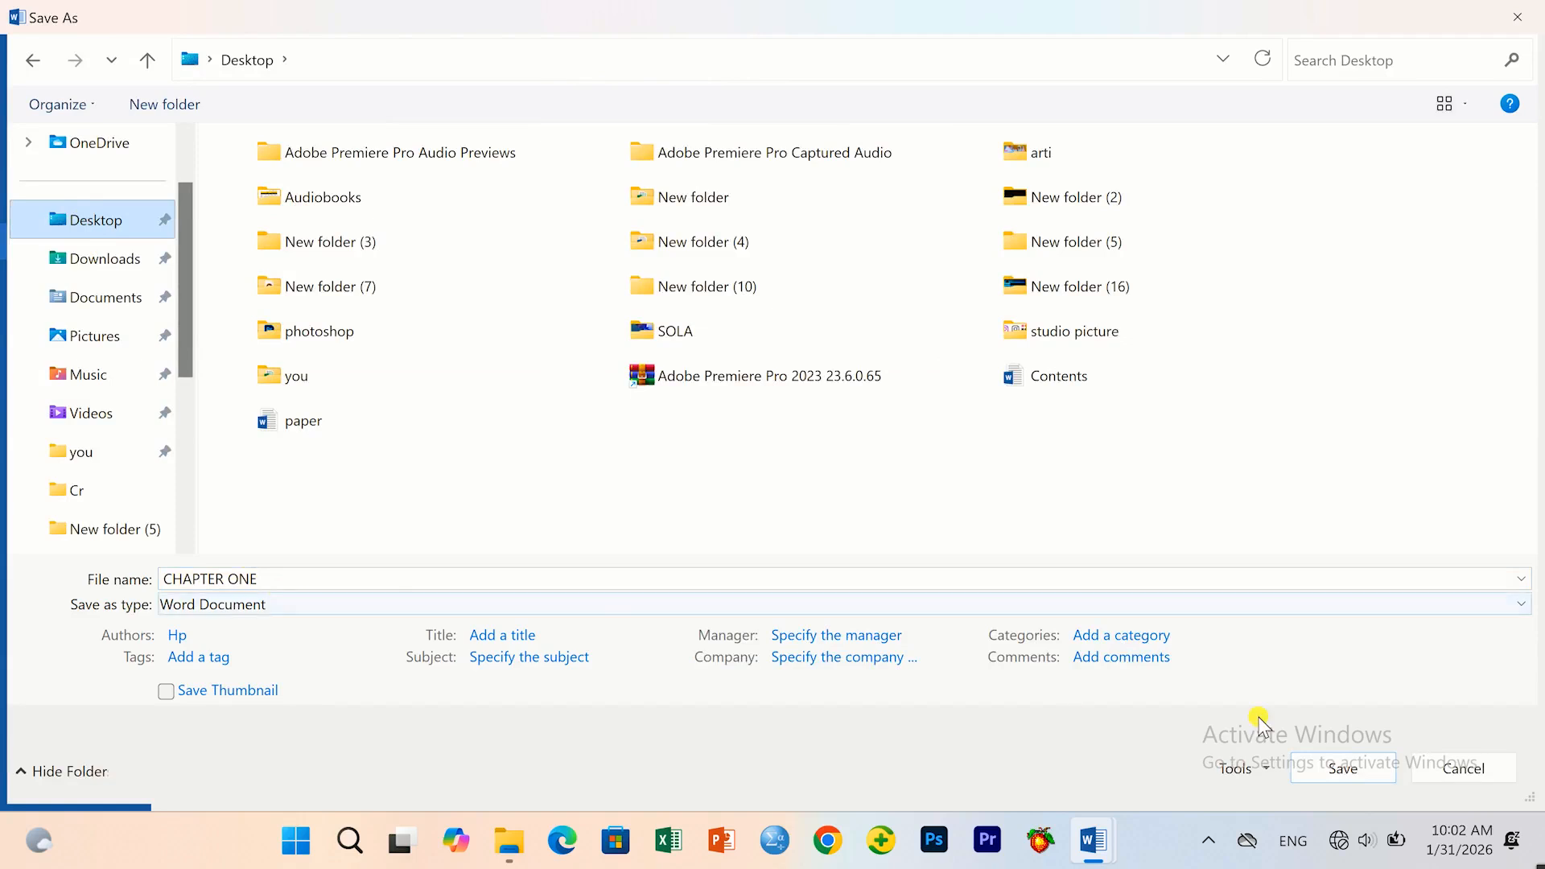
{"action": "left_click", "coordinate": [1343, 769]}
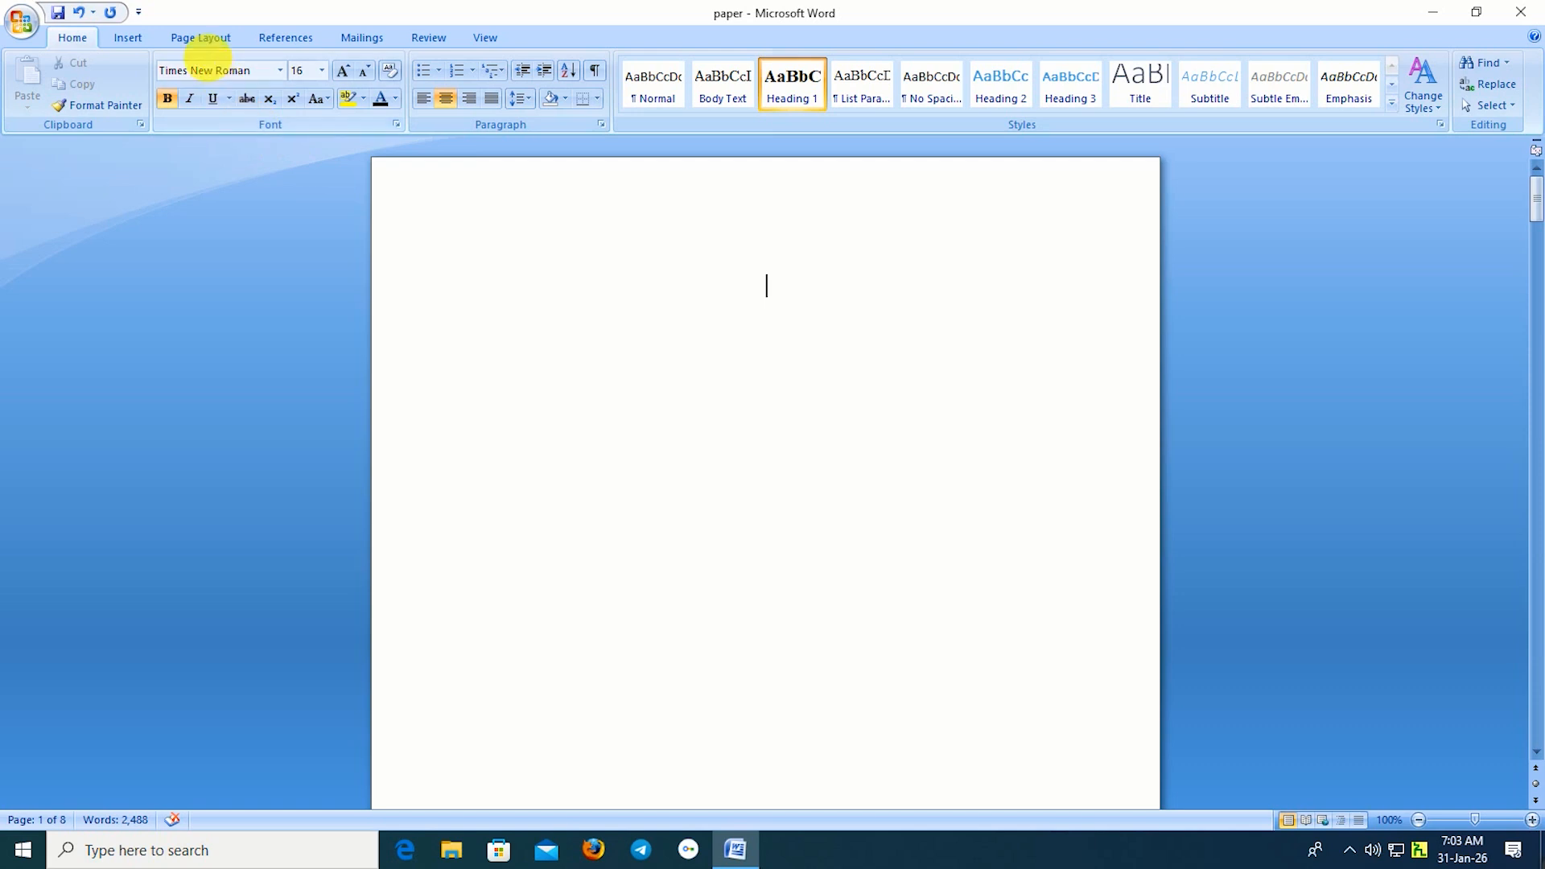
Frame every page with a green vine art box border, 10 pt wide.
{"action": "left_click", "coordinate": [195, 45]}
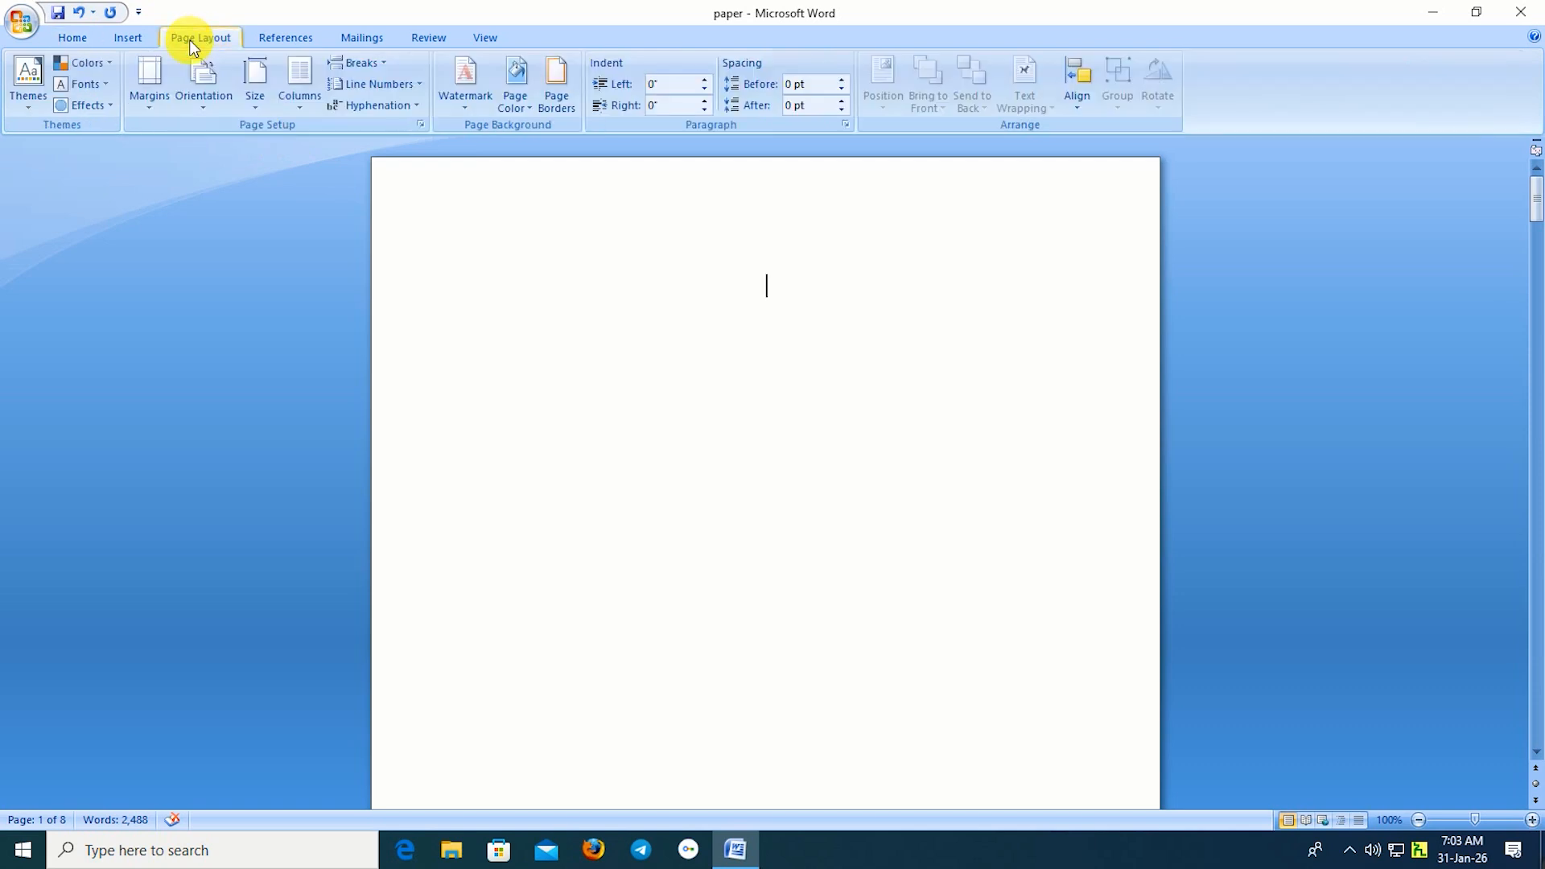
{"action": "left_click", "coordinate": [565, 107]}
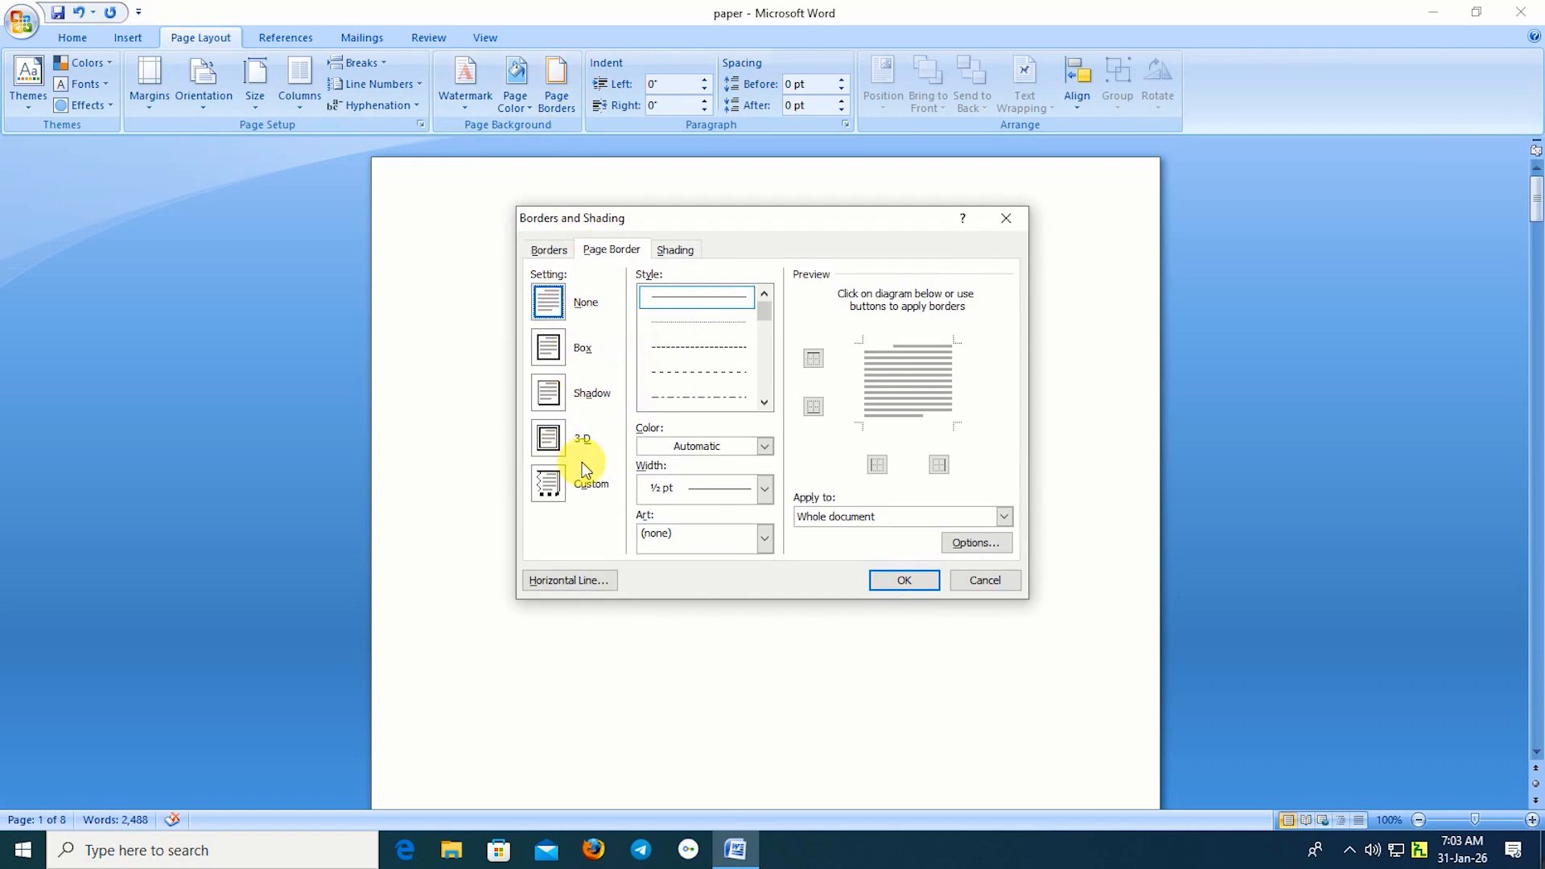
{"action": "left_click", "coordinate": [555, 346]}
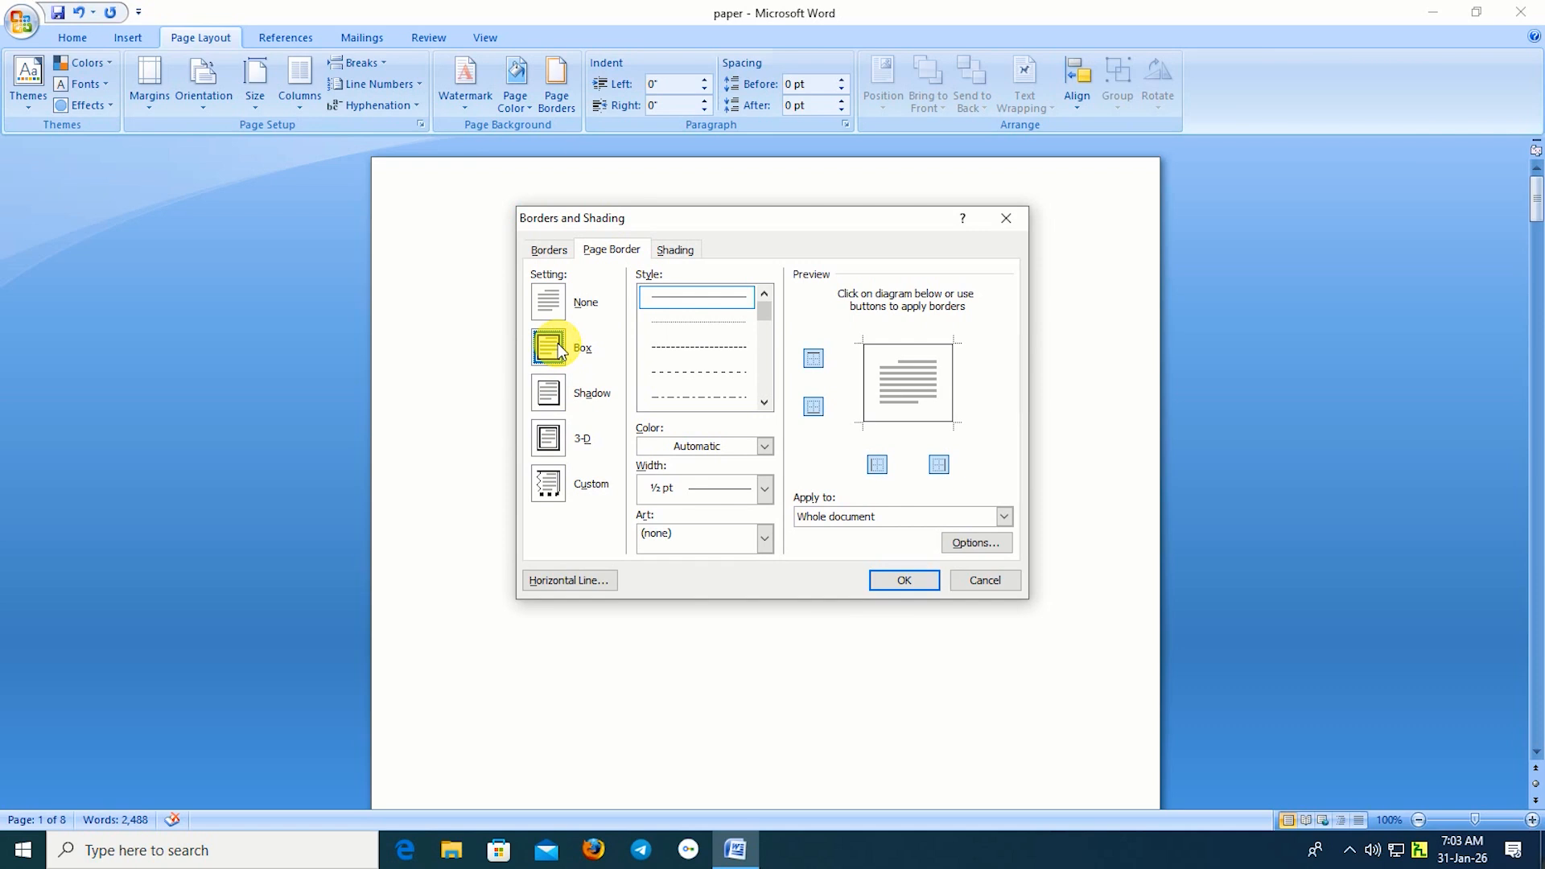
{"action": "left_click", "coordinate": [765, 539]}
{"action": "scroll", "coordinate": [729, 604], "scroll_direction": "down", "scroll_amount": 5}
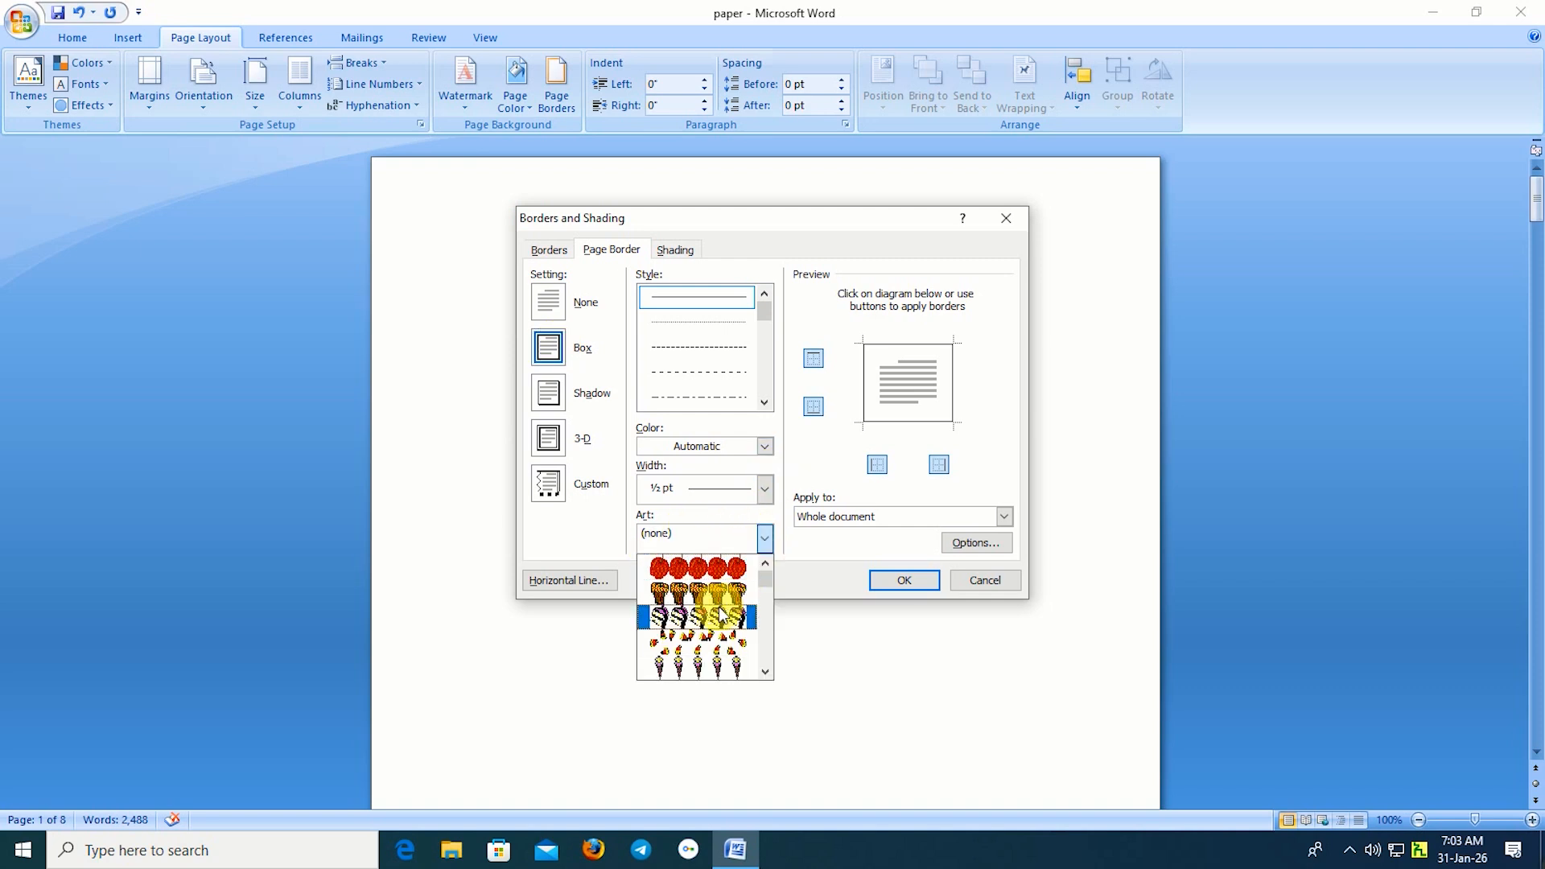
{"action": "scroll", "coordinate": [719, 609], "scroll_direction": "down", "scroll_amount": 5}
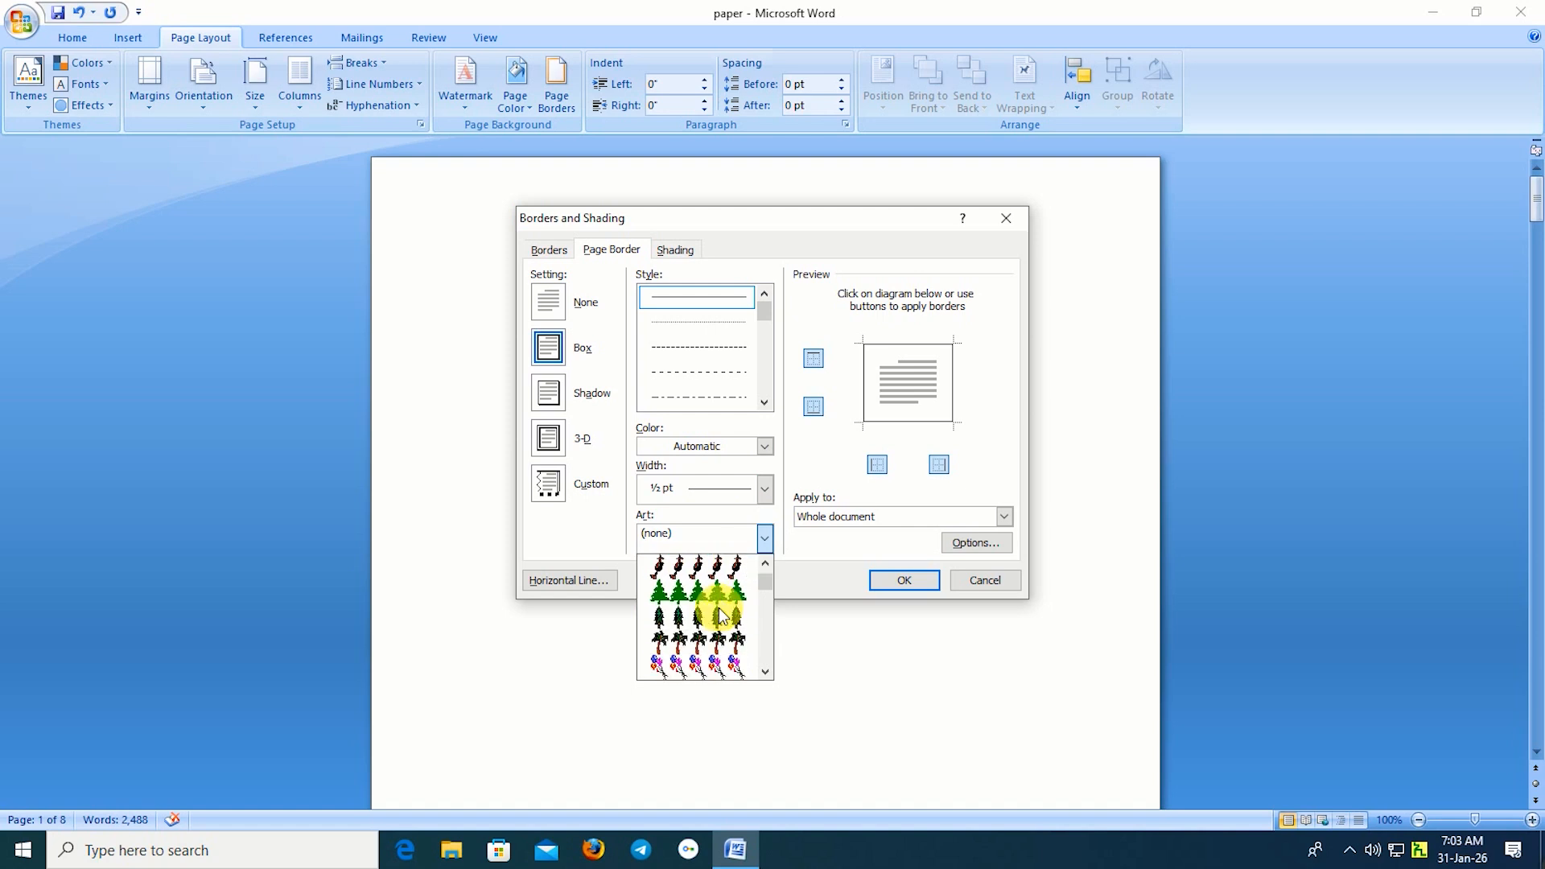
{"action": "scroll", "coordinate": [722, 616], "scroll_direction": "down", "scroll_amount": 6}
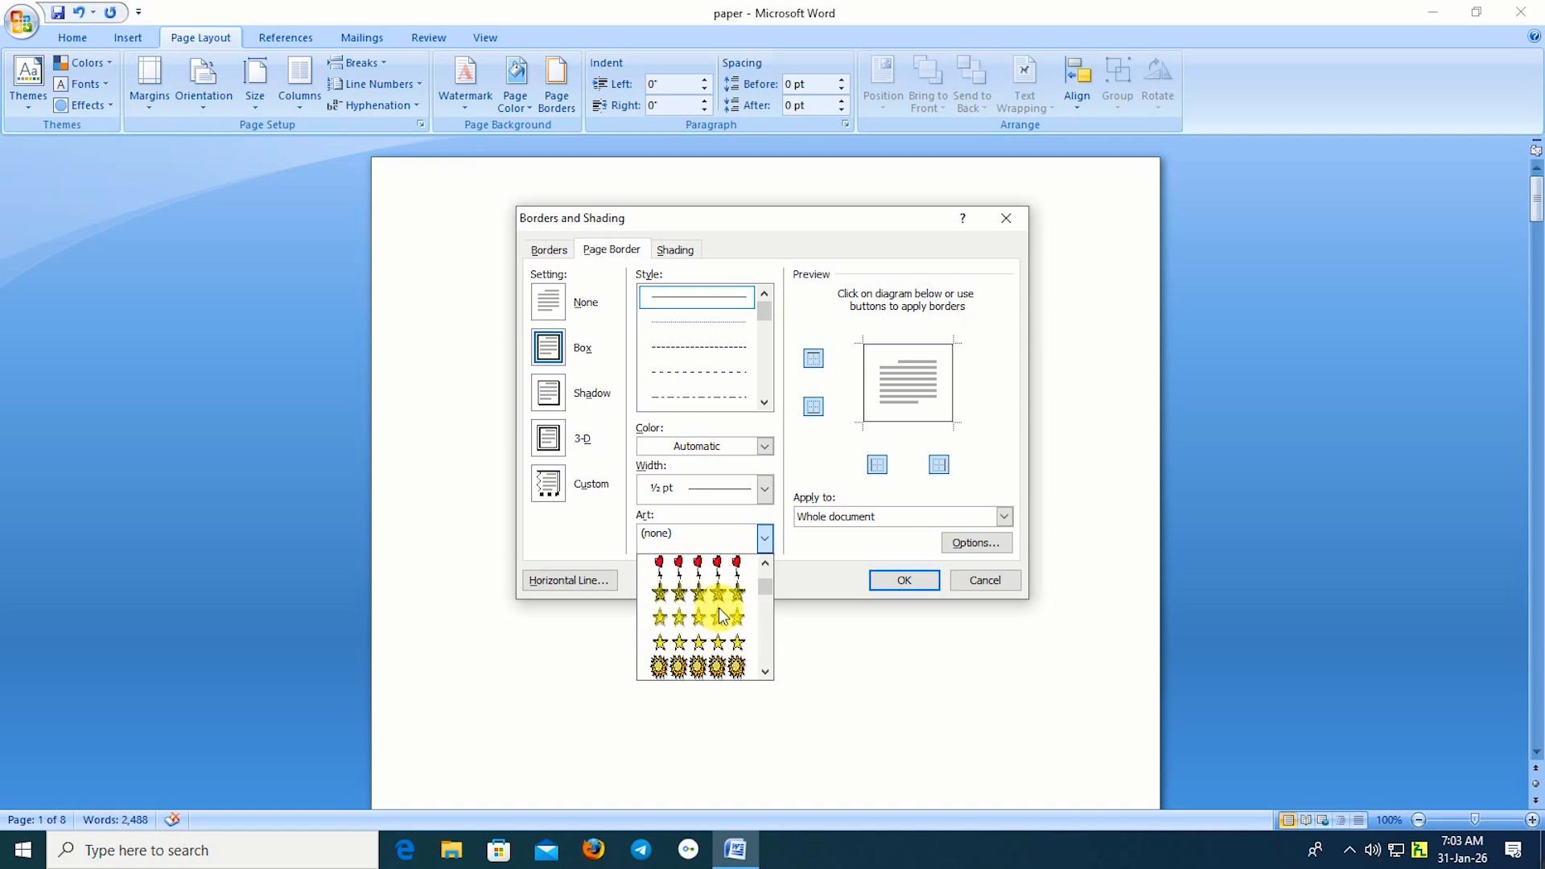
{"action": "scroll", "coordinate": [722, 616], "scroll_direction": "down", "scroll_amount": 6}
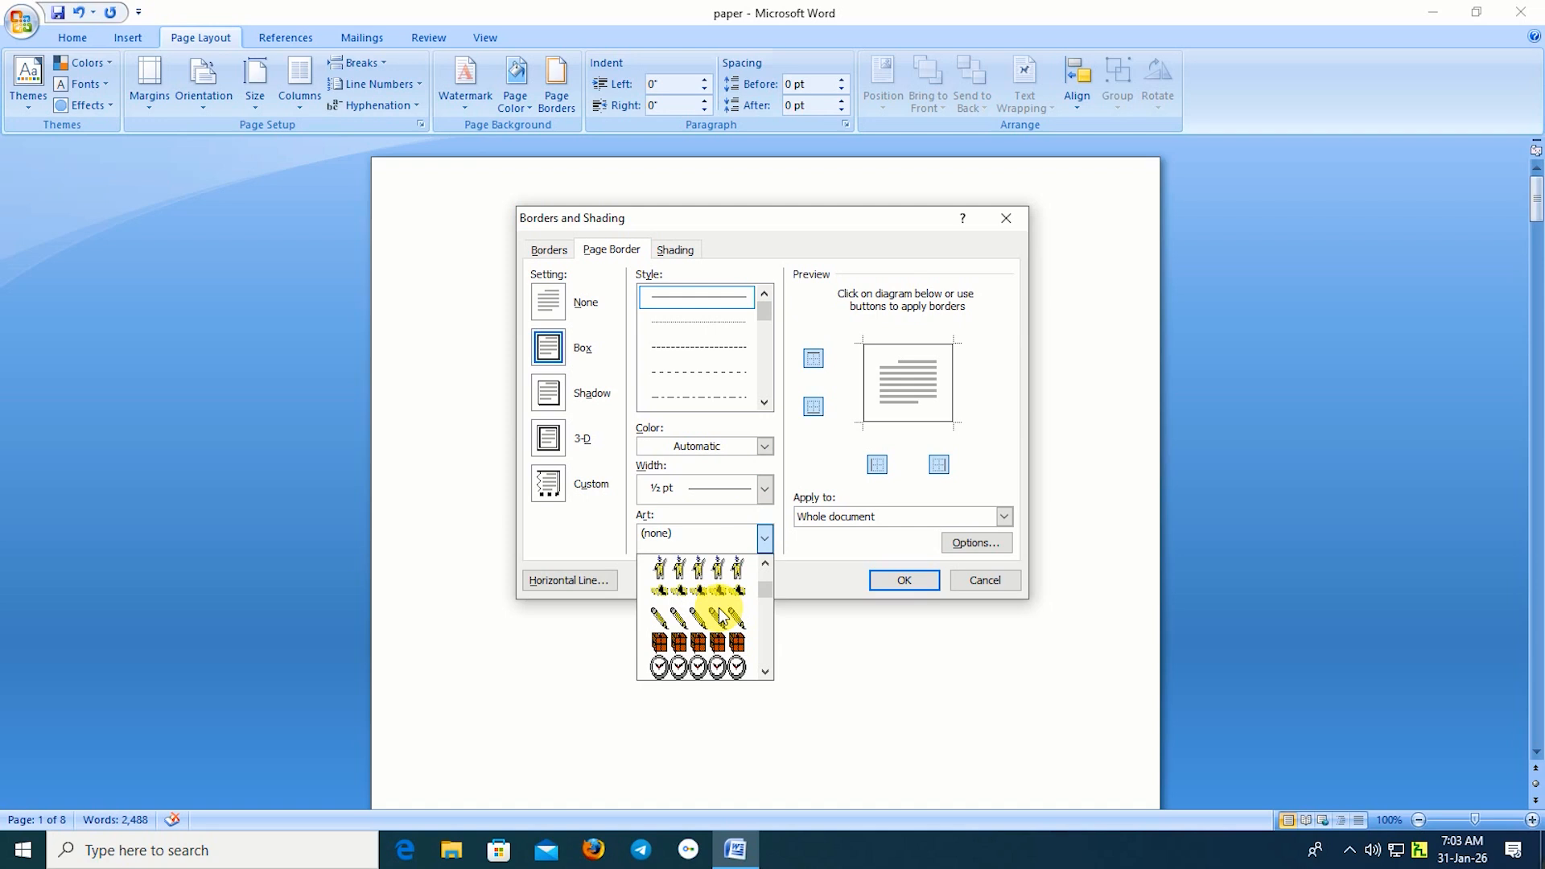
{"action": "scroll", "coordinate": [722, 617], "scroll_direction": "down", "scroll_amount": 6}
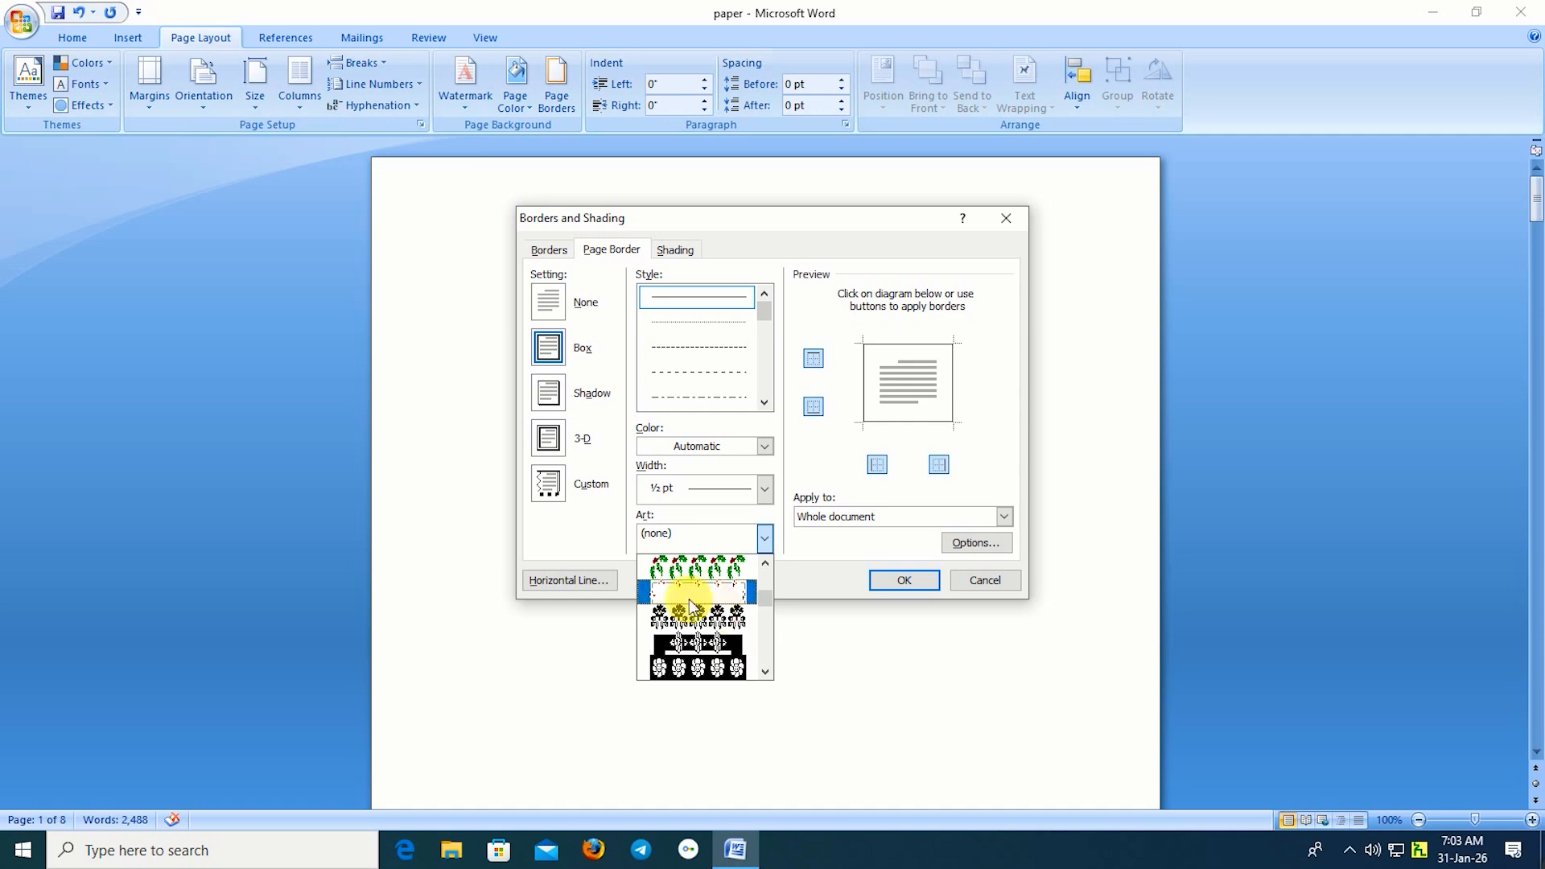
{"action": "left_click", "coordinate": [693, 566]}
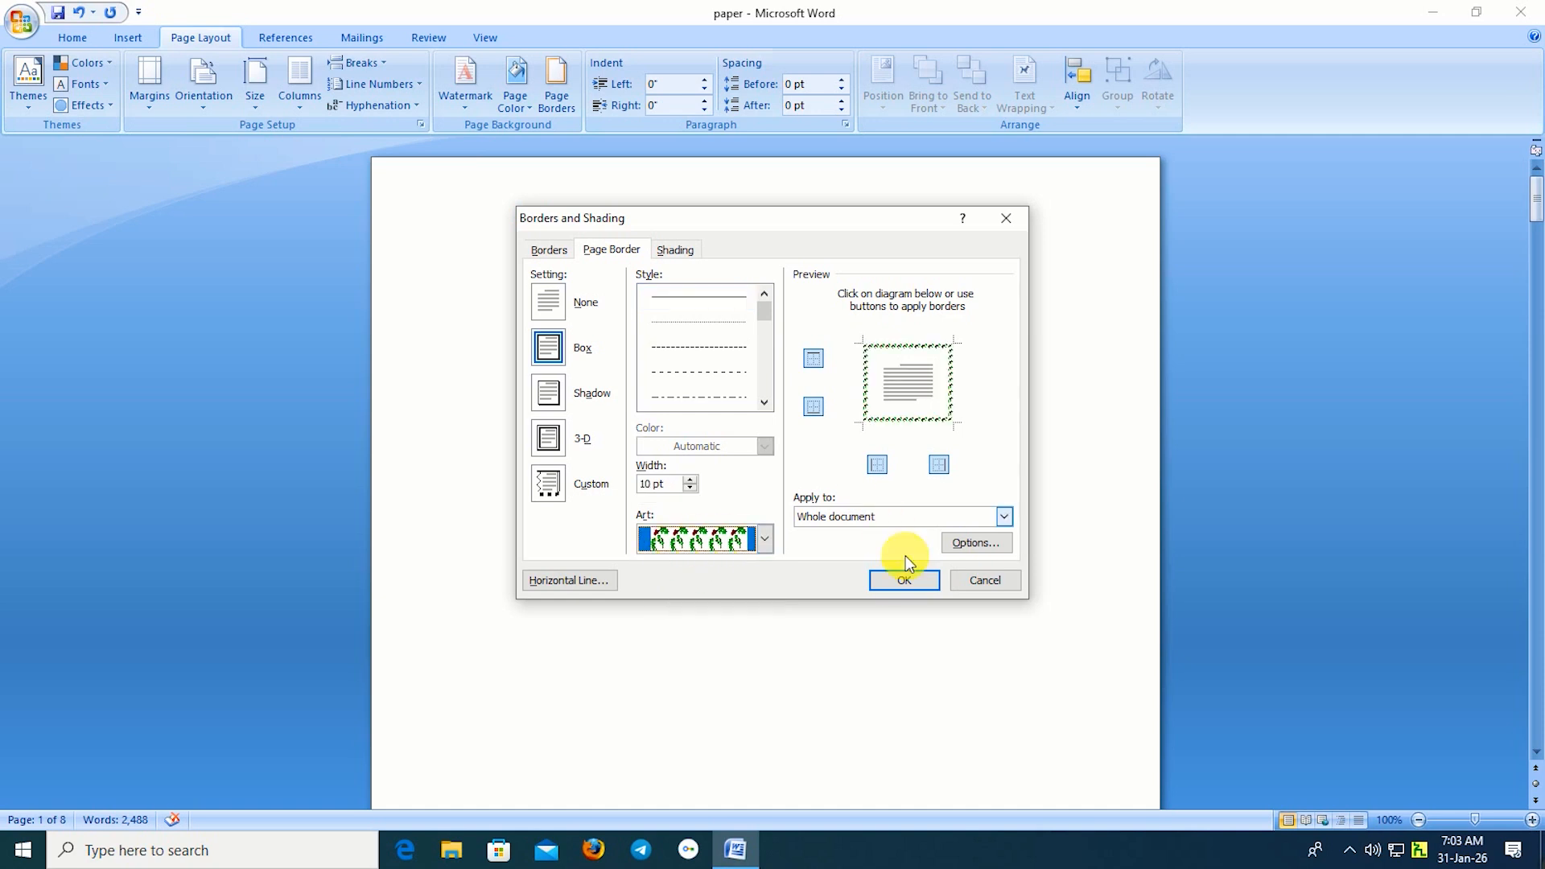
{"action": "left_click", "coordinate": [893, 581]}
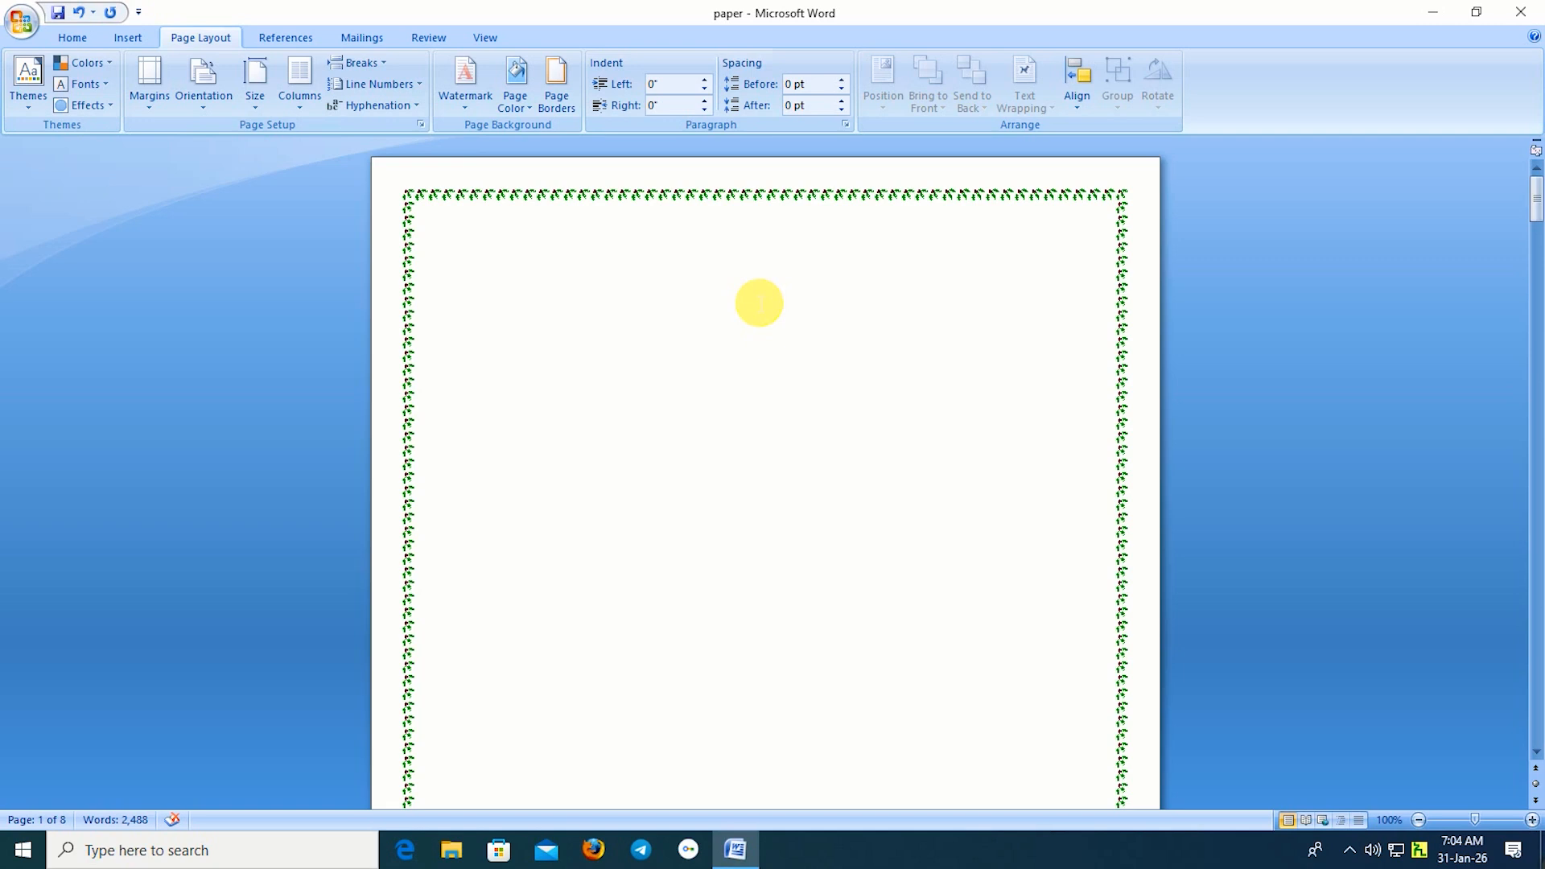
Type the title 'BAHIRDAR UNIVERISTY' on the first line and select it.
{"action": "type", "text": "BAH"}
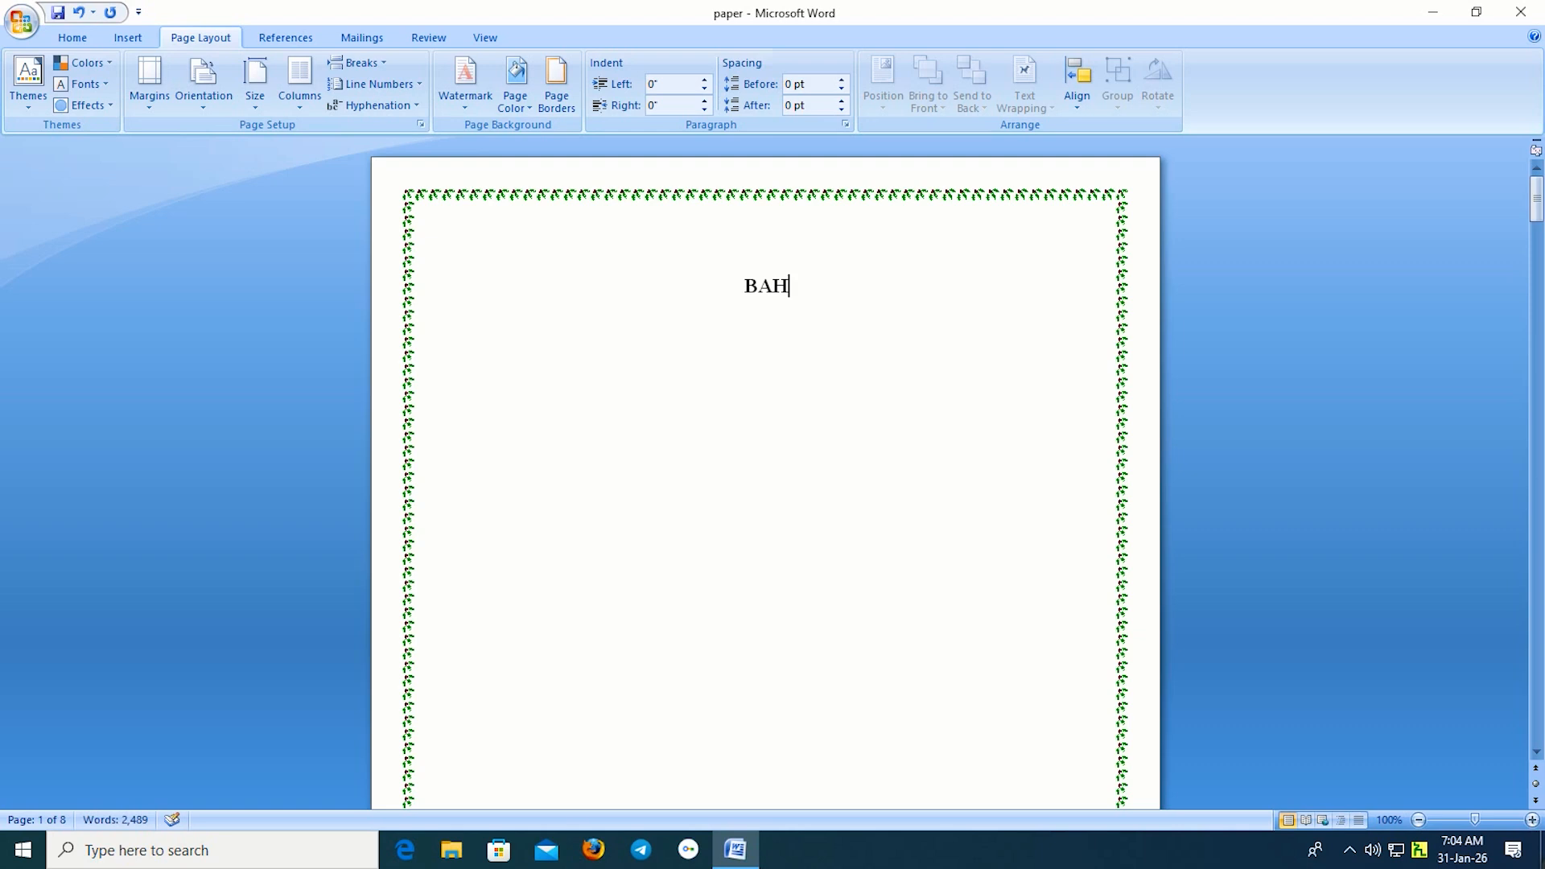
{"action": "type", "text": "IRDAR "}
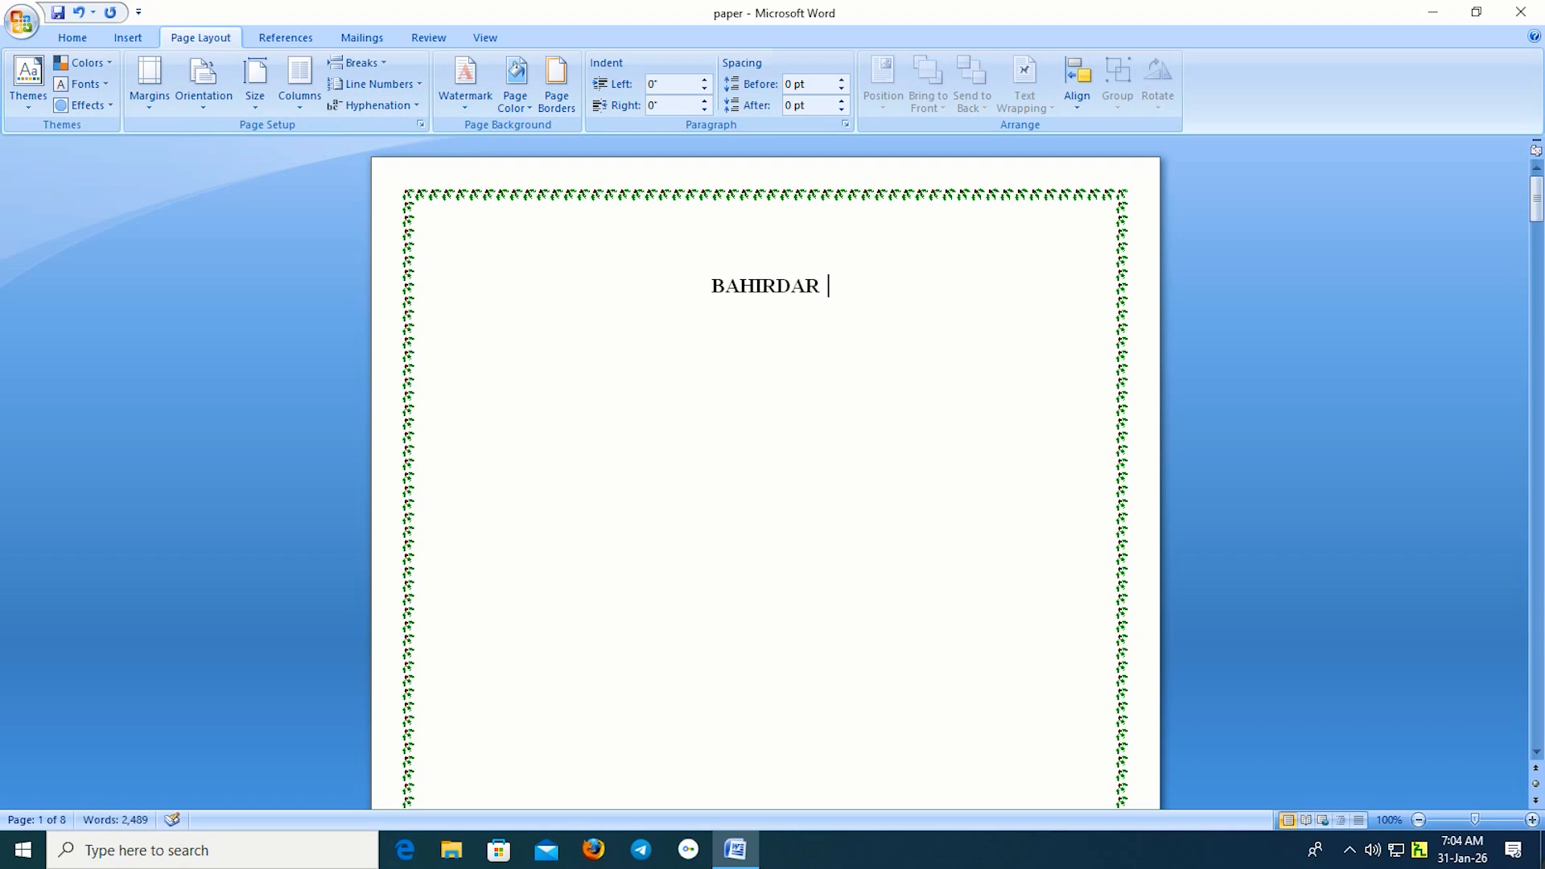
{"action": "type", "text": "UNI"}
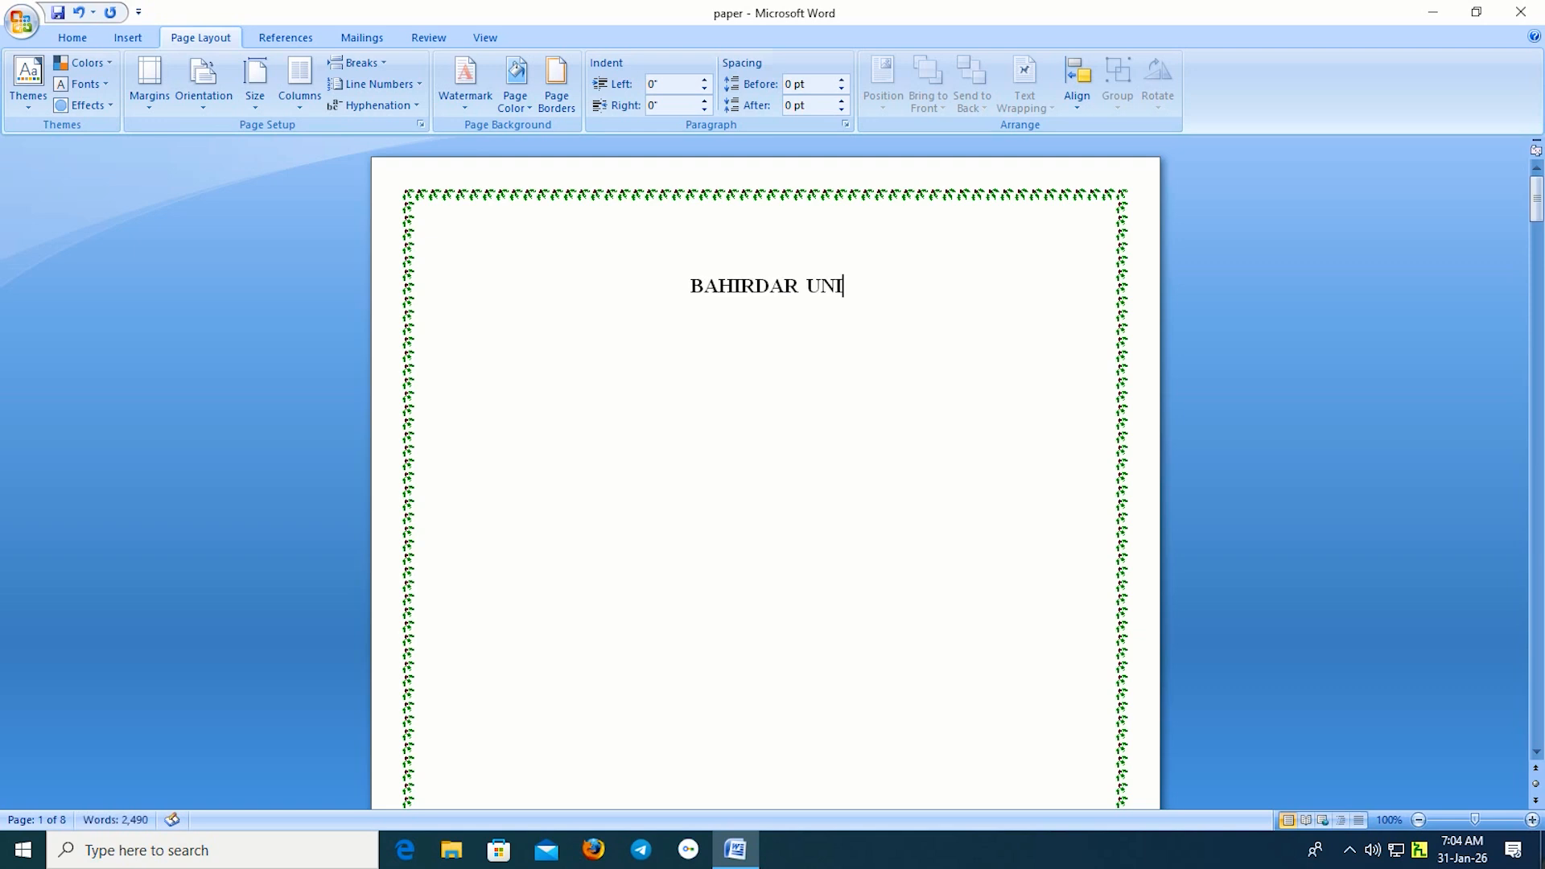
{"action": "type", "text": "VERISTY"}
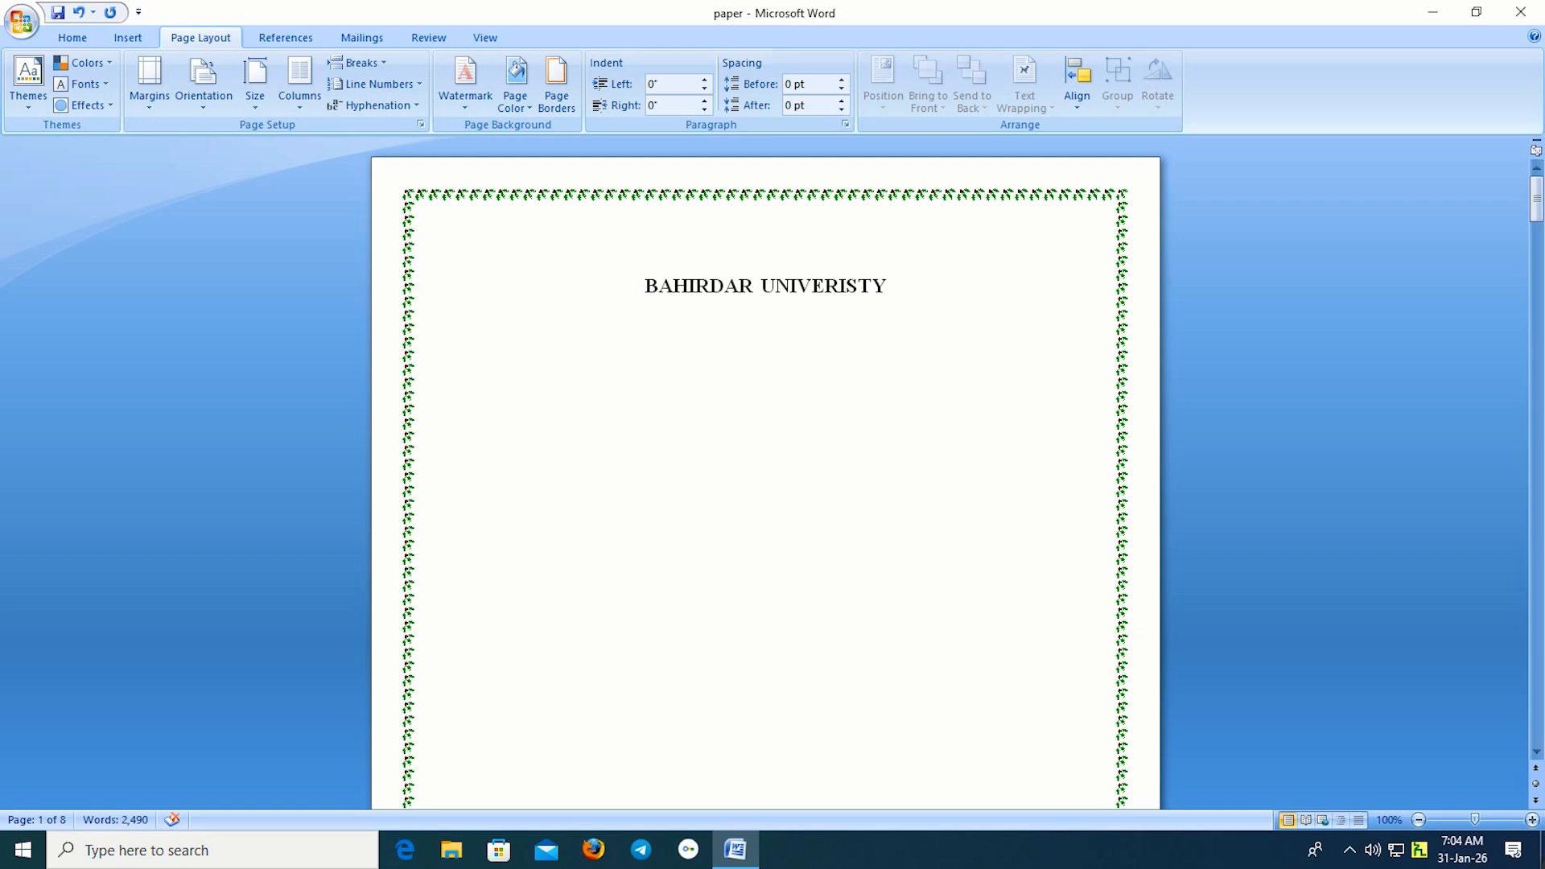
{"action": "left_click_drag", "start_coordinate": [895, 289], "coordinate": [640, 288]}
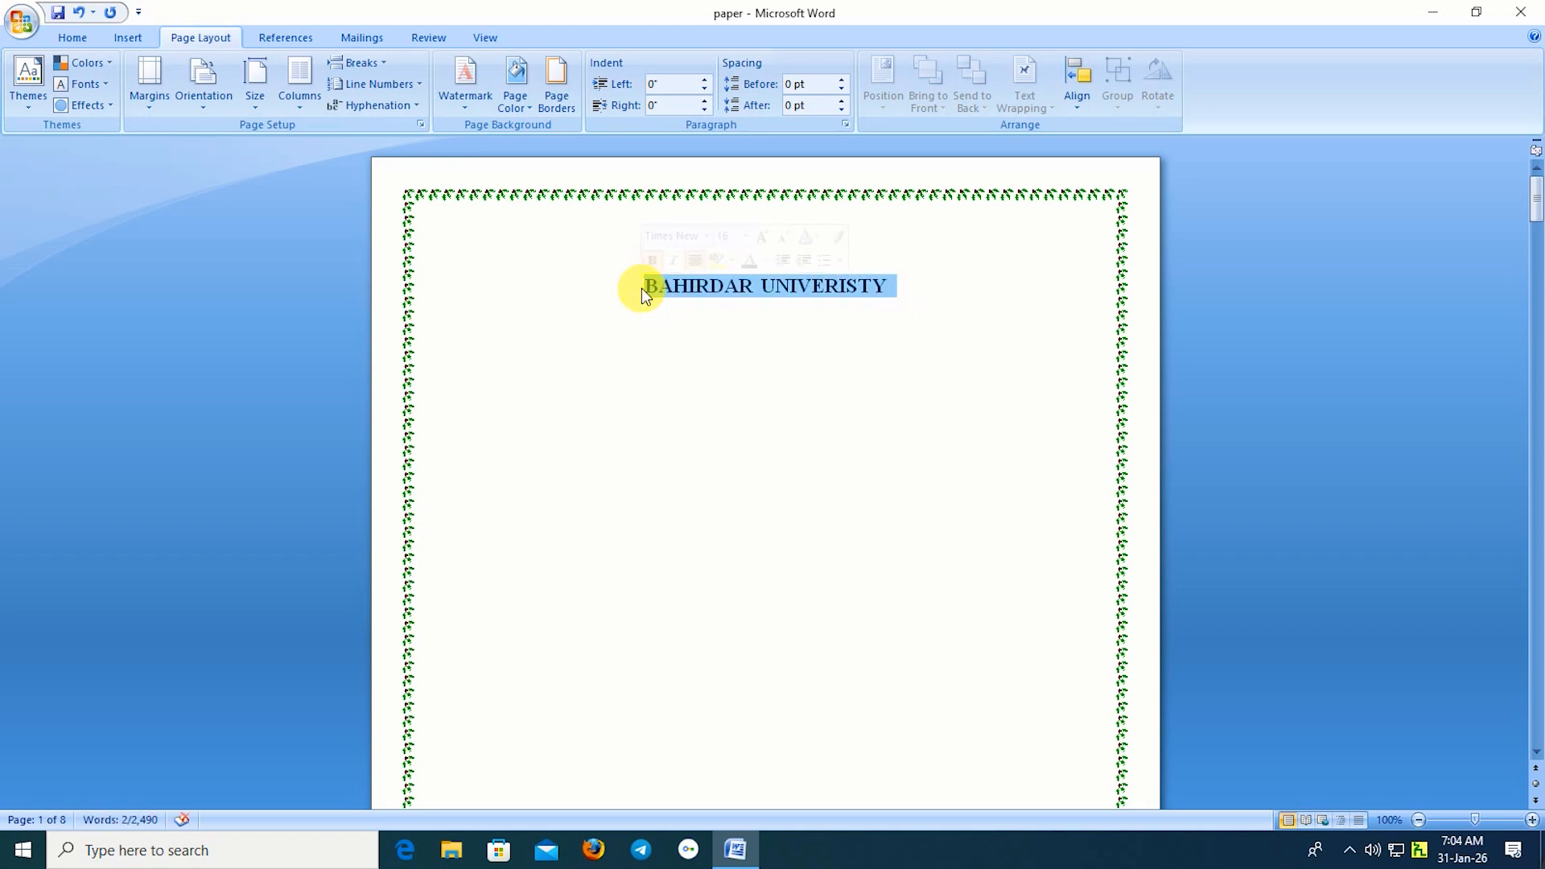
{"action": "left_click", "coordinate": [128, 39]}
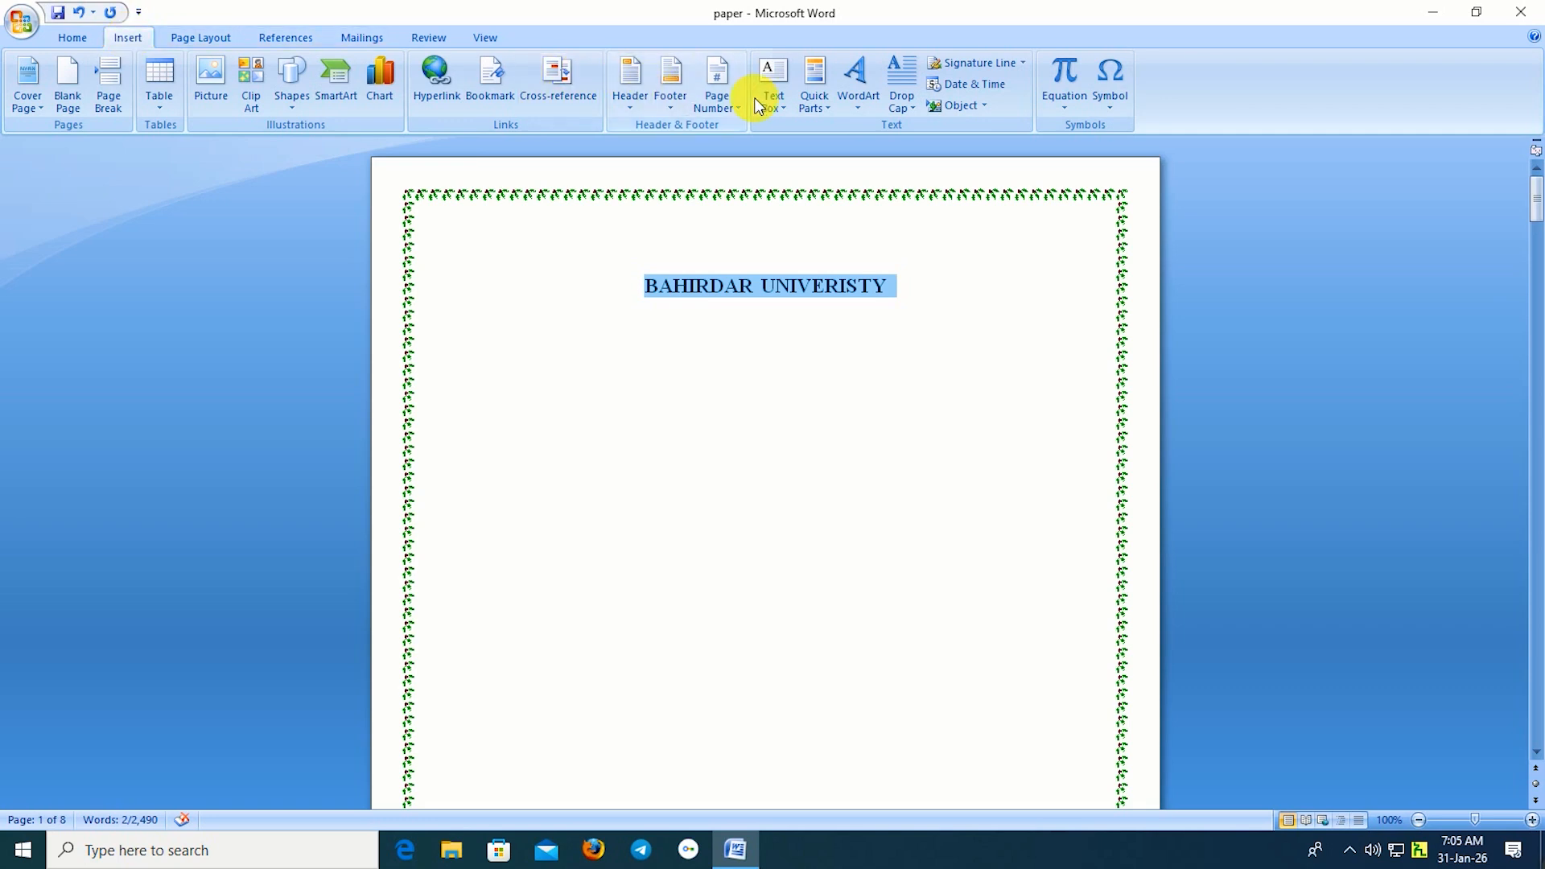
Convert the selected title into blue outlined WordArt, 0.63" by 4.41".
{"action": "left_click", "coordinate": [858, 102]}
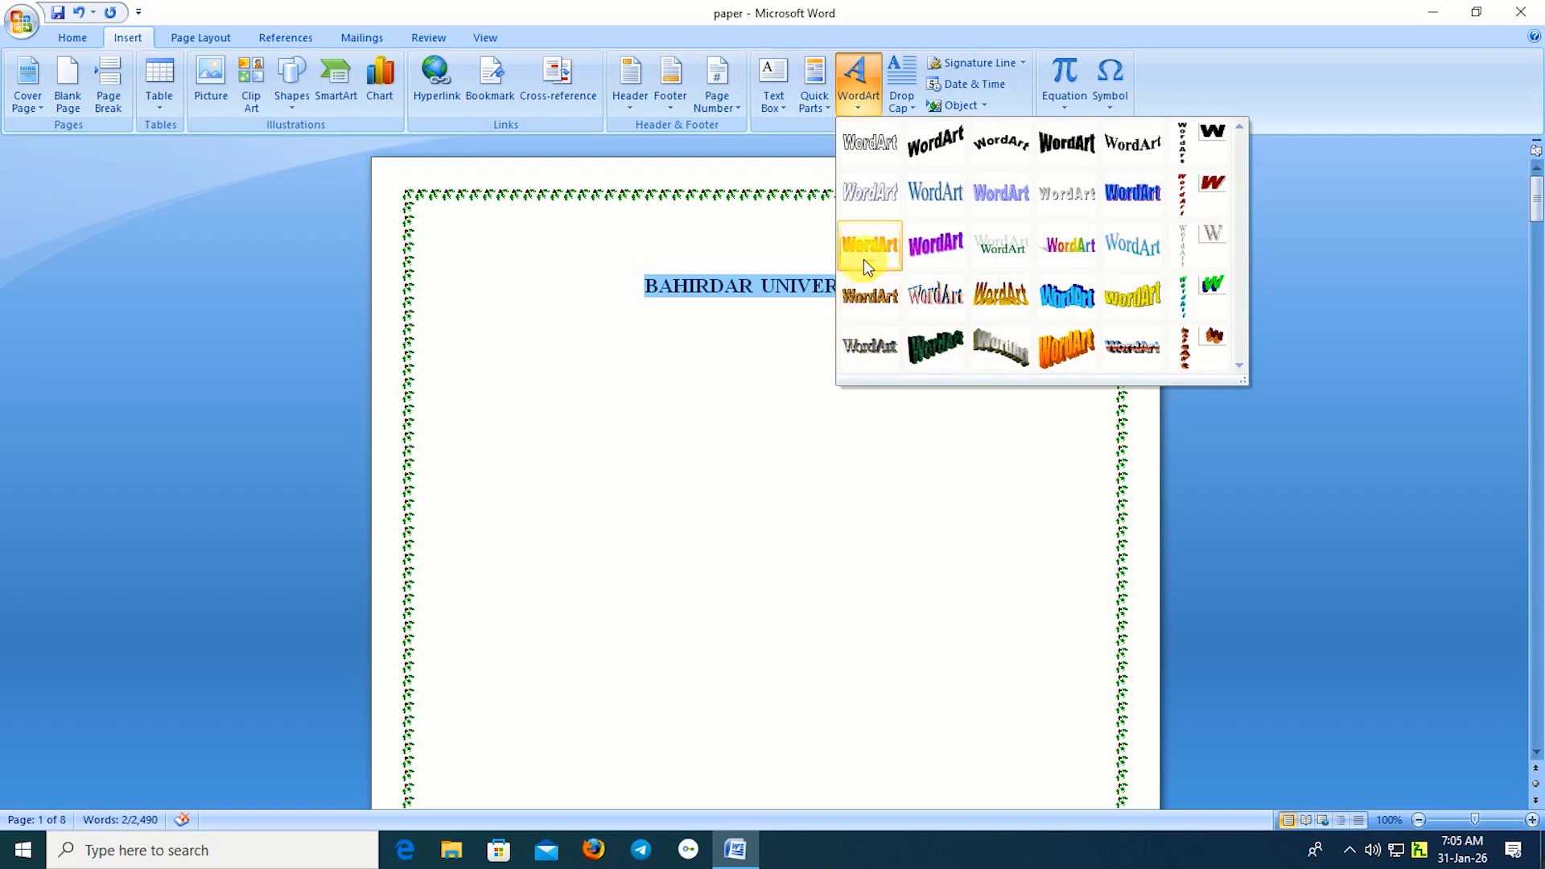
{"action": "left_click", "coordinate": [1132, 194]}
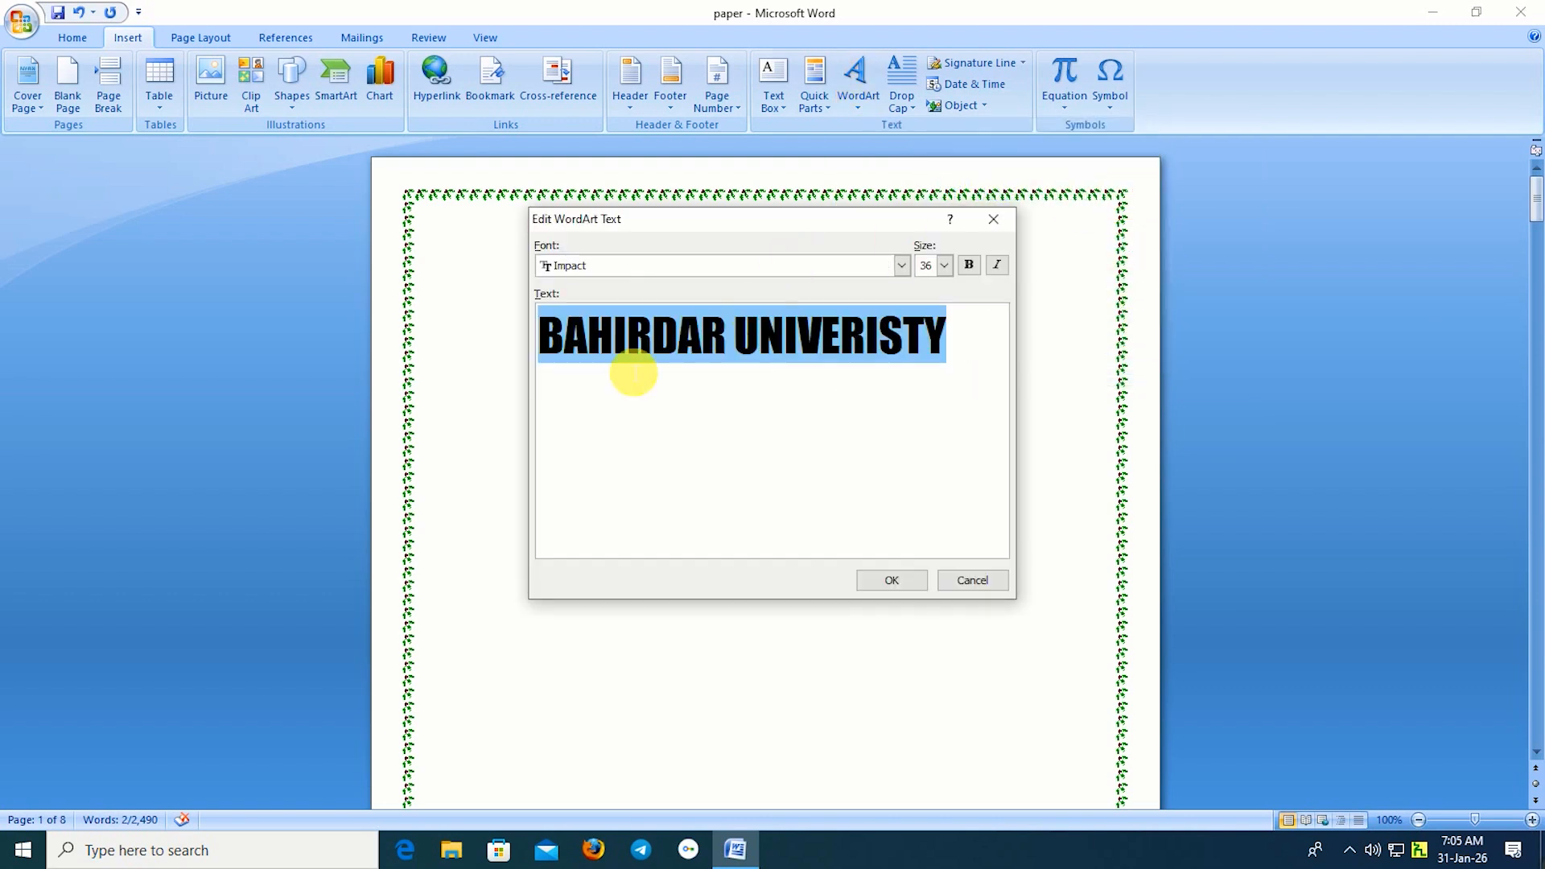
{"action": "left_click", "coordinate": [891, 582]}
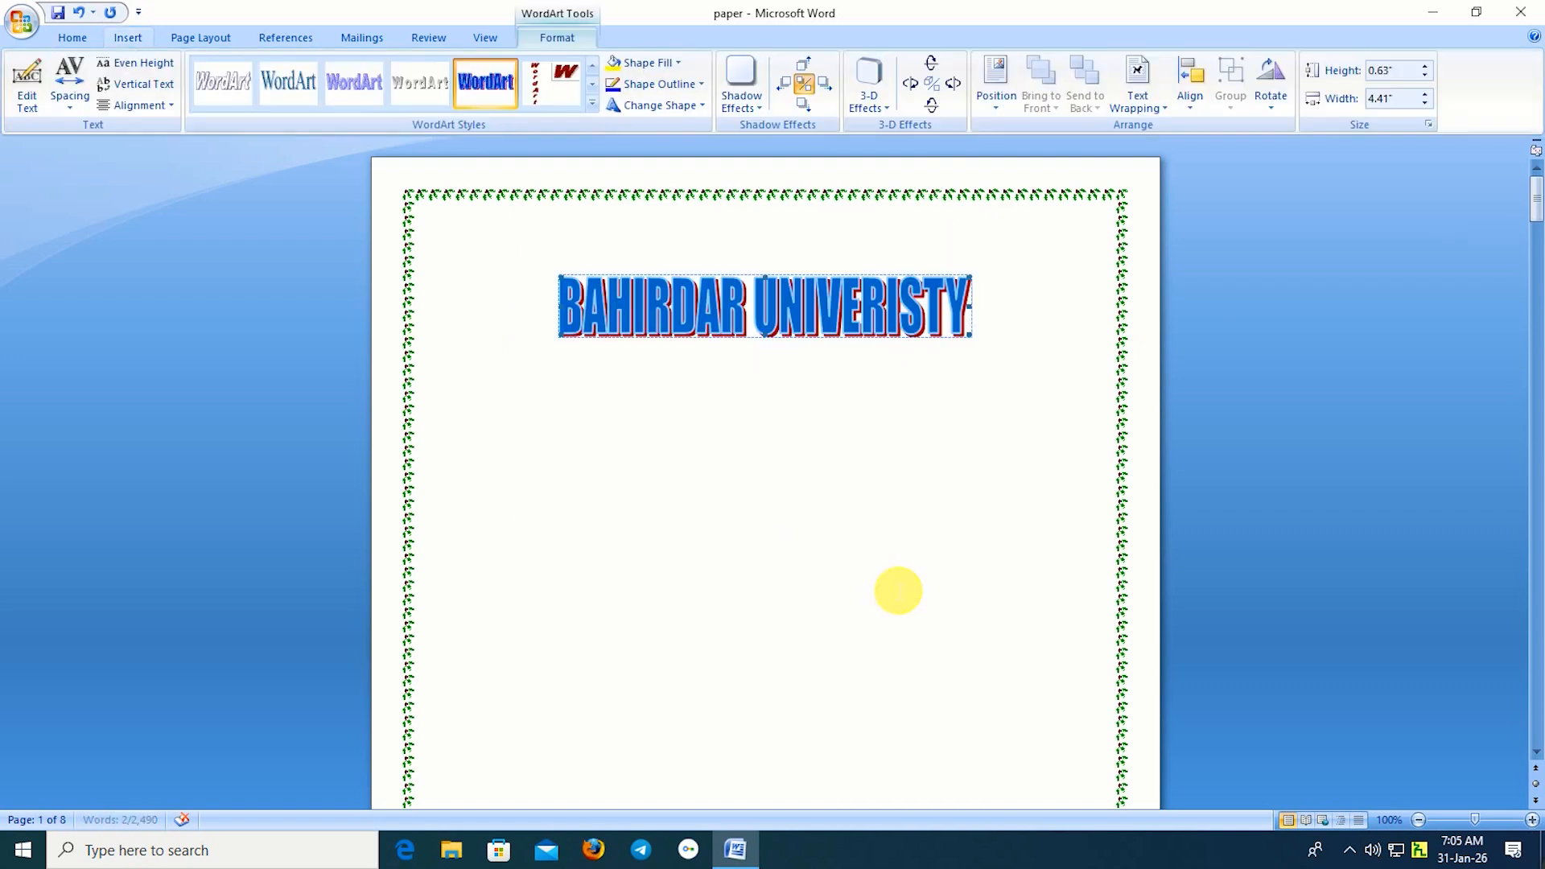
Reselect the WordArt title and try dragging it into a new position.
{"action": "left_click", "coordinate": [615, 466]}
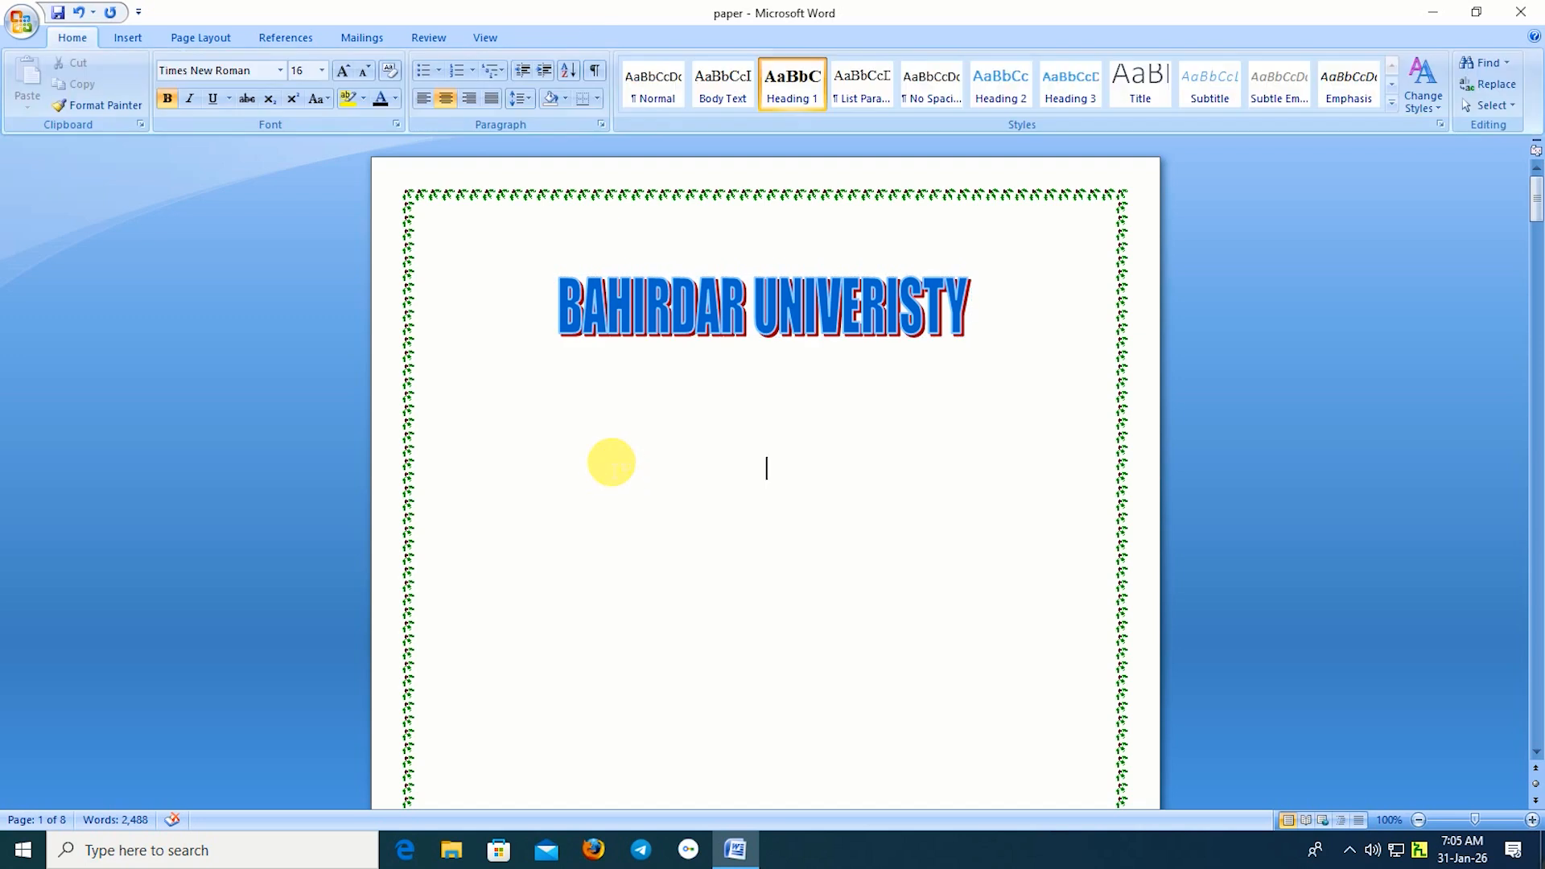
{"action": "left_click", "coordinate": [593, 315]}
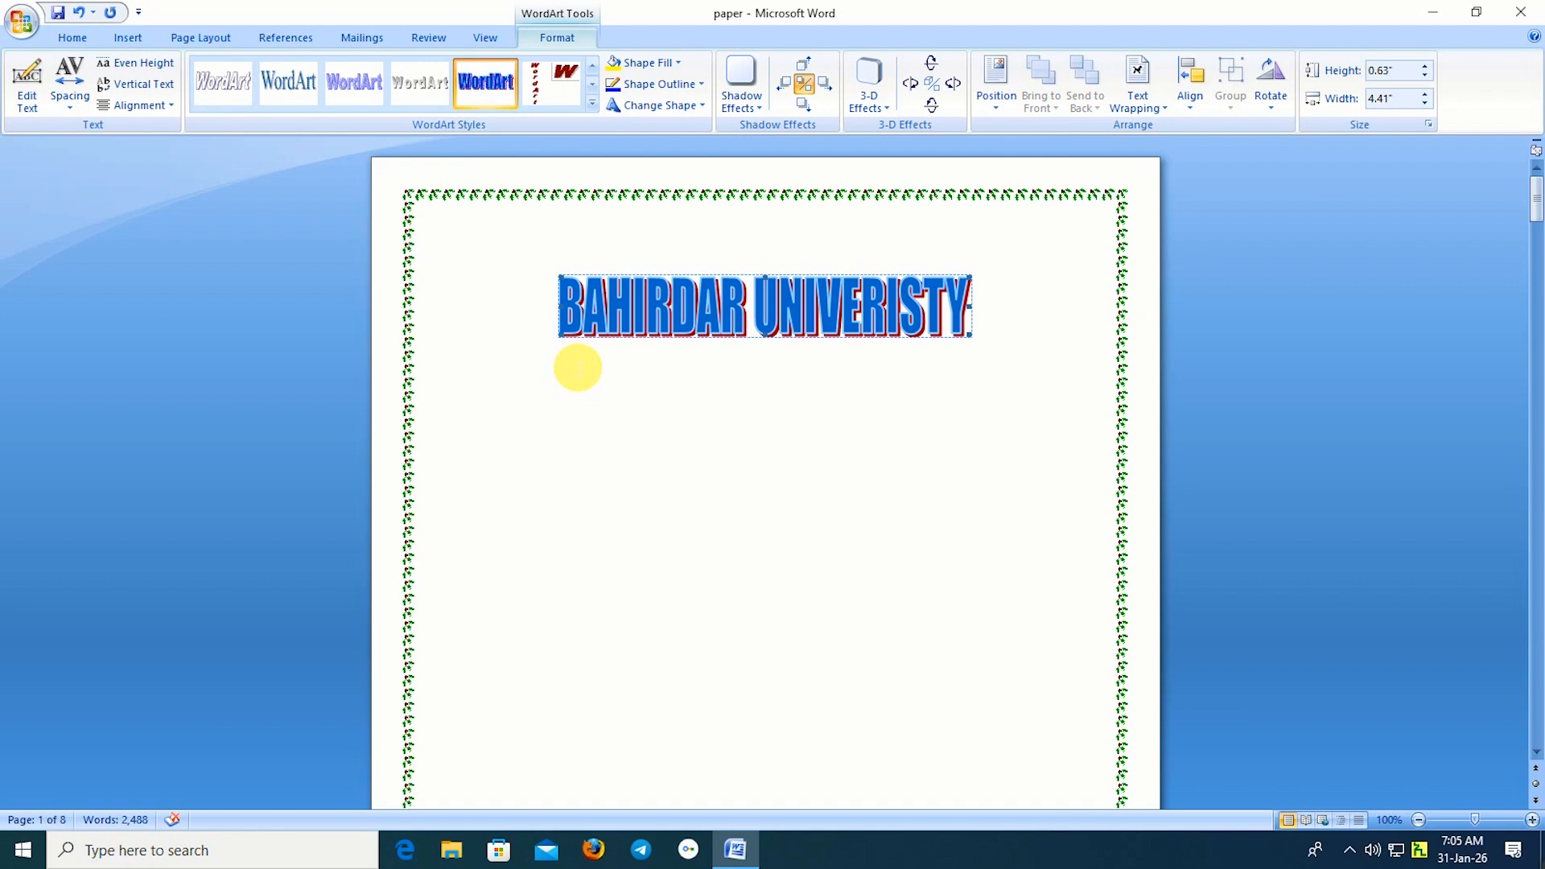
{"action": "left_click_drag", "start_coordinate": [607, 293], "coordinate": [615, 333]}
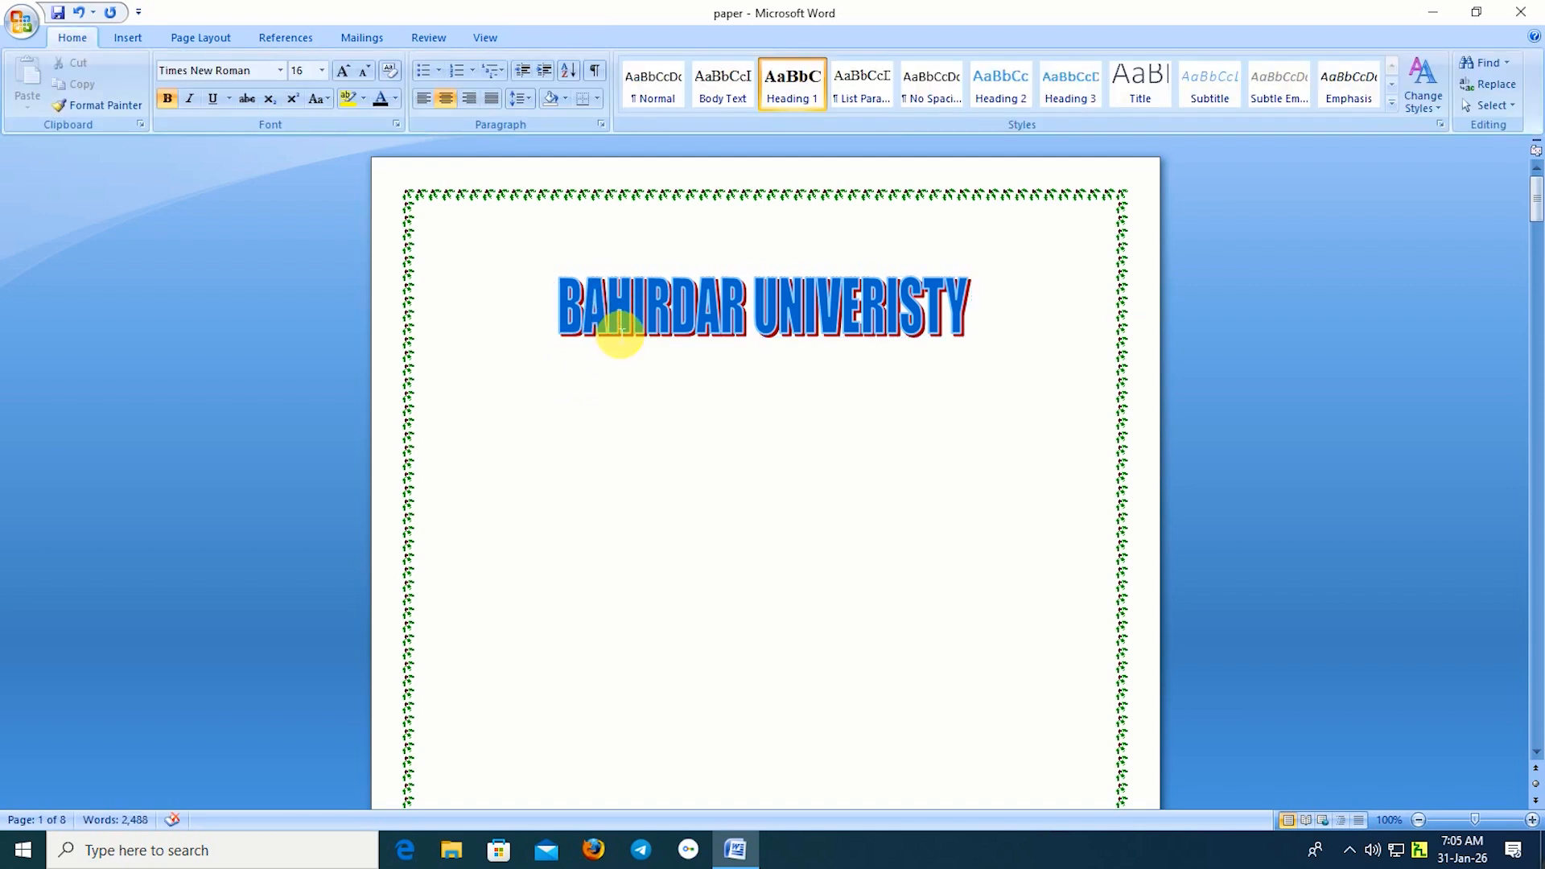
{"action": "left_click", "coordinate": [621, 333]}
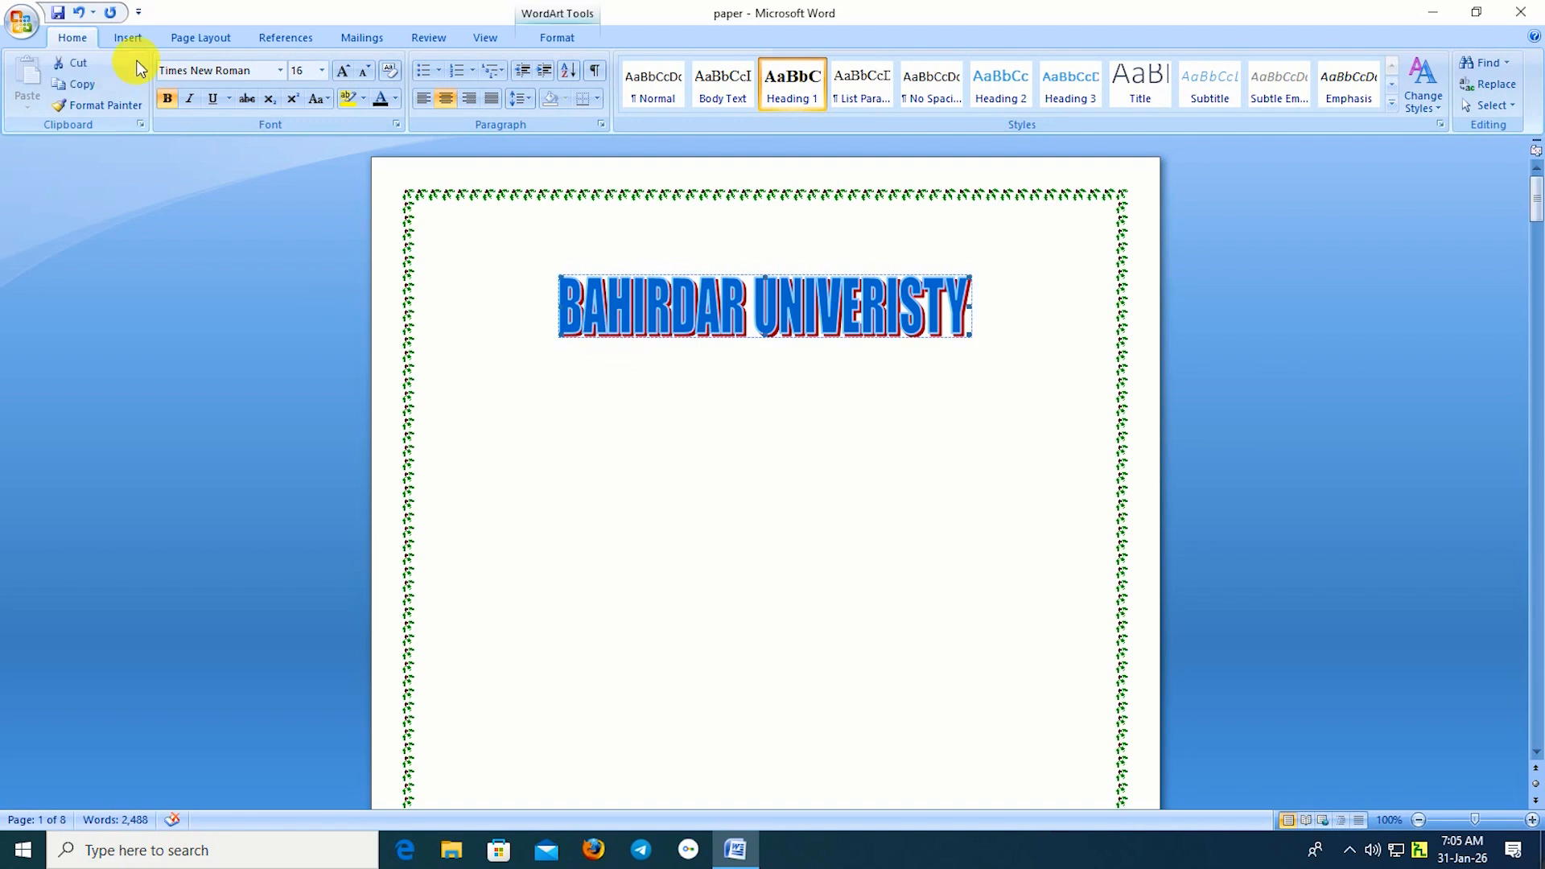
{"action": "left_click", "coordinate": [191, 41]}
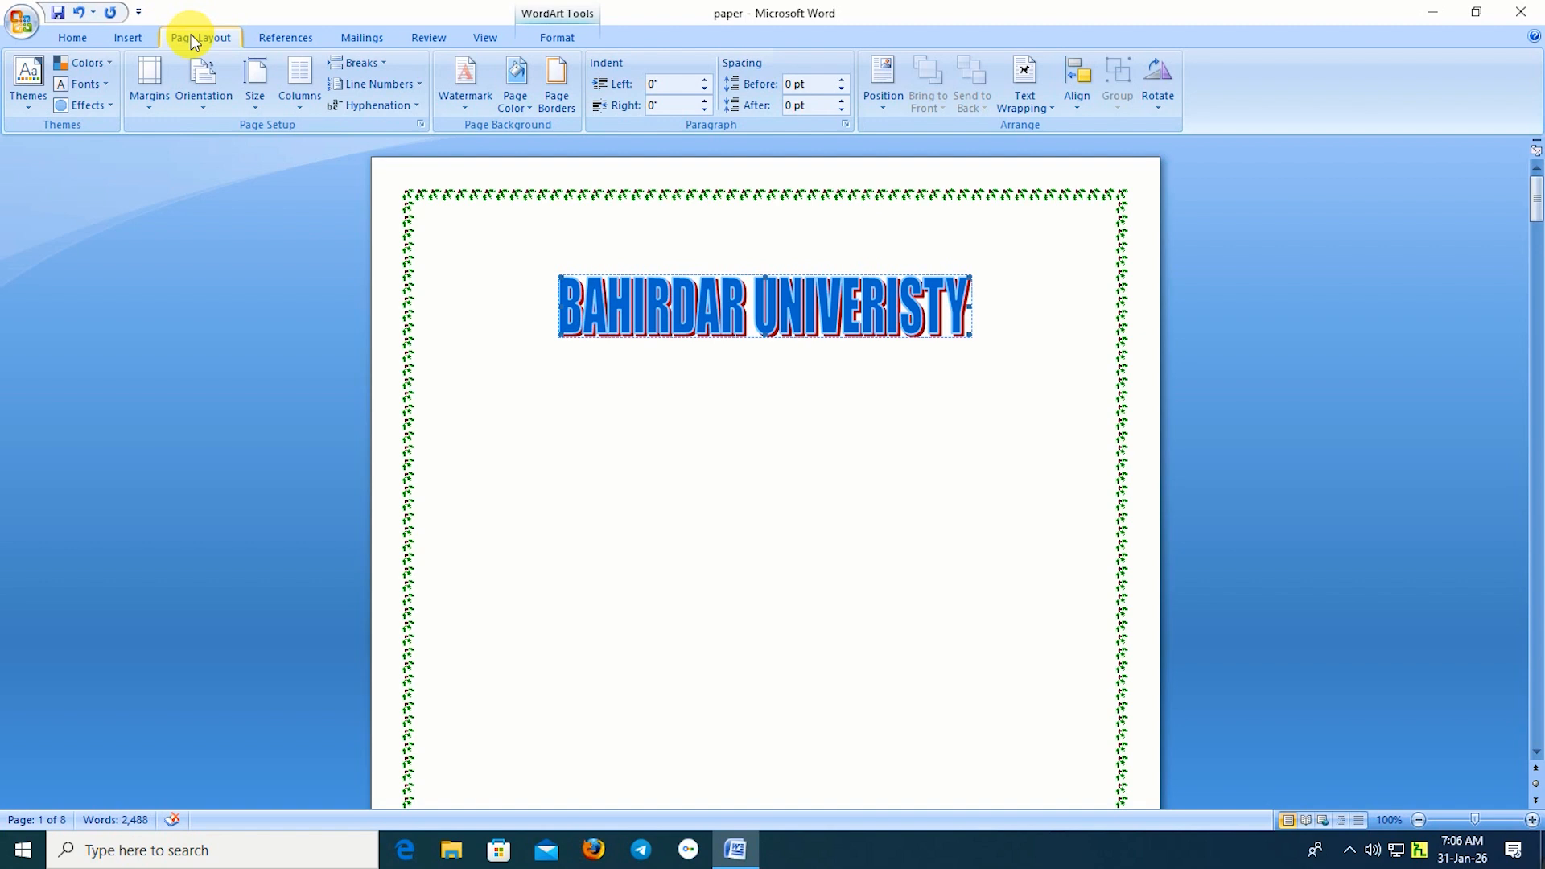
Give the WordArt title square text wrapping so it floats, nudging it into place.
{"action": "left_click", "coordinate": [1023, 102]}
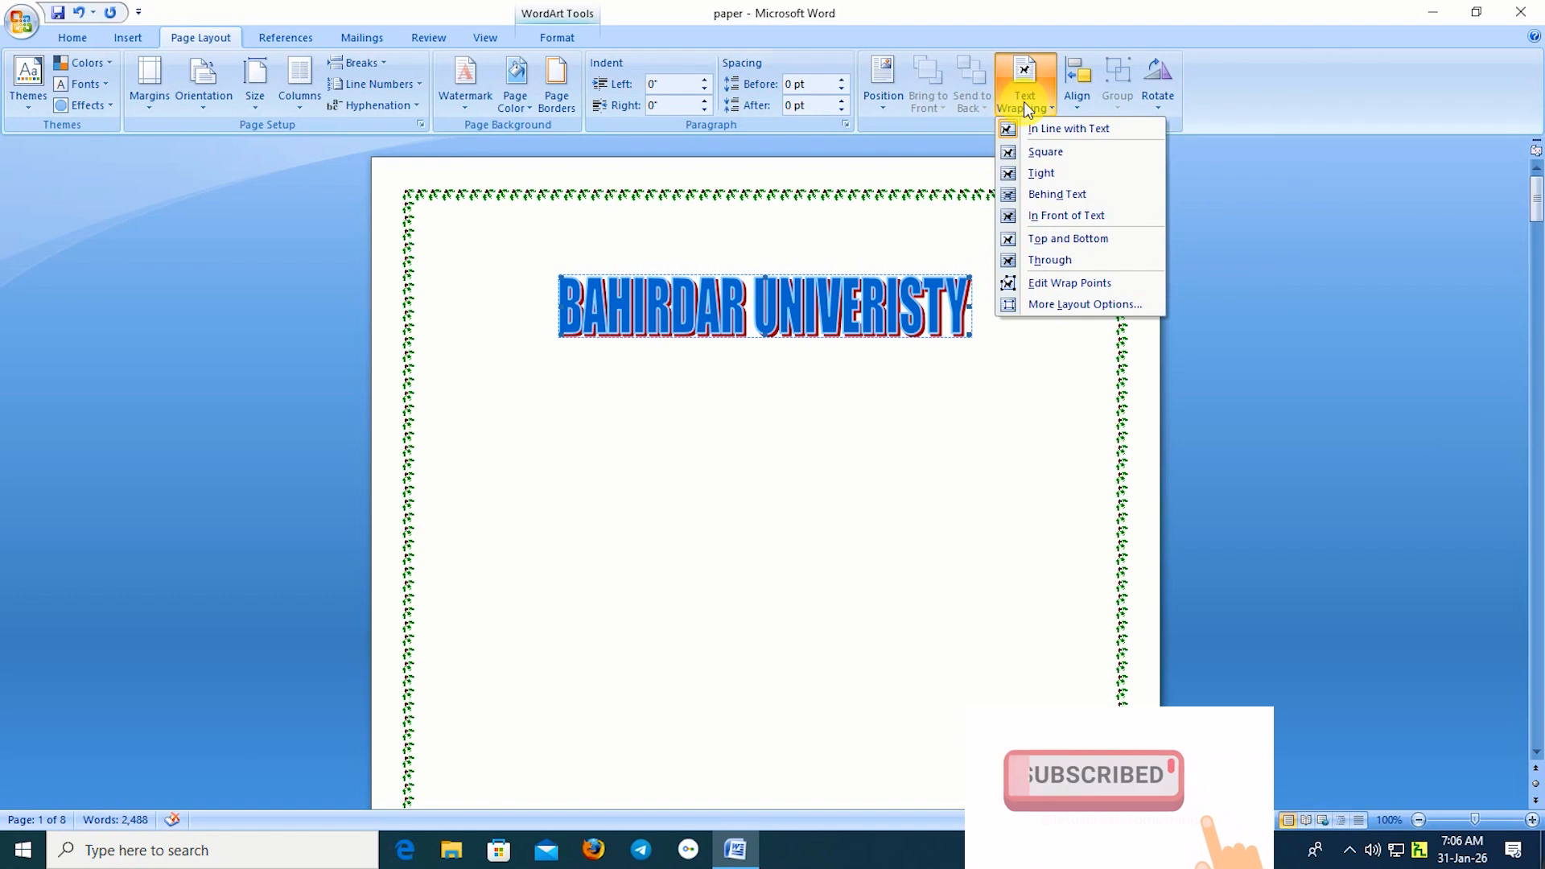
{"action": "left_click", "coordinate": [1035, 153]}
{"action": "mouse_move", "coordinate": [707, 312]}
{"action": "left_mouse_down"}
{"action": "mouse_move", "coordinate": [713, 371]}
{"action": "mouse_move", "coordinate": [690, 318]}
{"action": "left_mouse_up"}
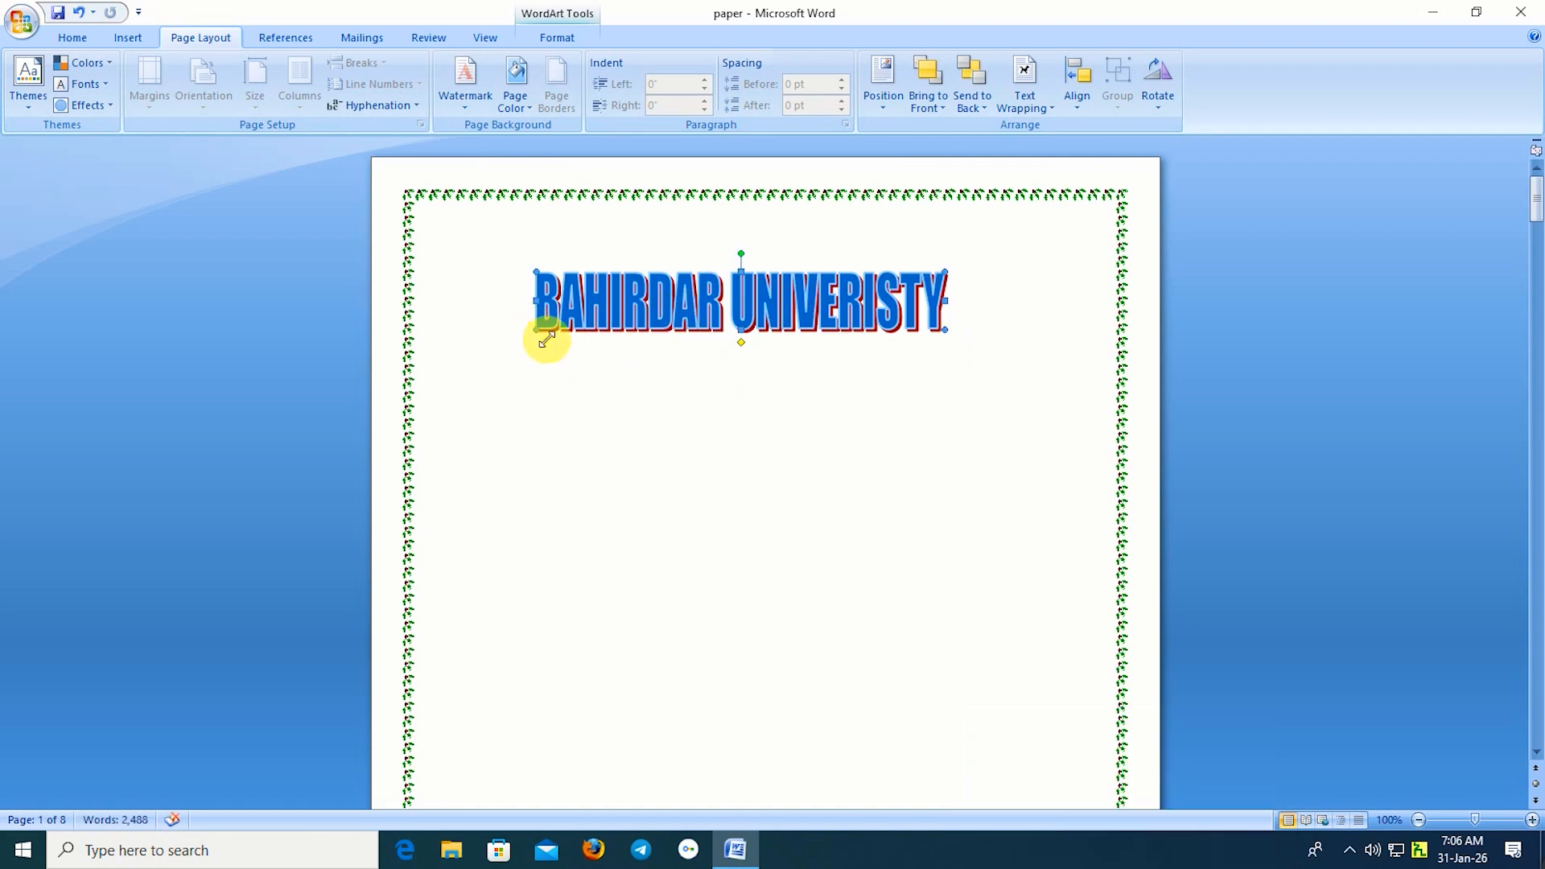
Enlarge and widen the WordArt across the top inside the border, then click below it.
{"action": "left_click_drag", "start_coordinate": [499, 368], "coordinate": [499, 370]}
{"action": "left_click_drag", "start_coordinate": [946, 272], "coordinate": [1023, 235]}
{"action": "left_click_drag", "start_coordinate": [762, 371], "coordinate": [762, 306]}
{"action": "left_click_drag", "start_coordinate": [493, 257], "coordinate": [466, 257]}
{"action": "left_click_drag", "start_coordinate": [1017, 256], "coordinate": [1051, 256]}
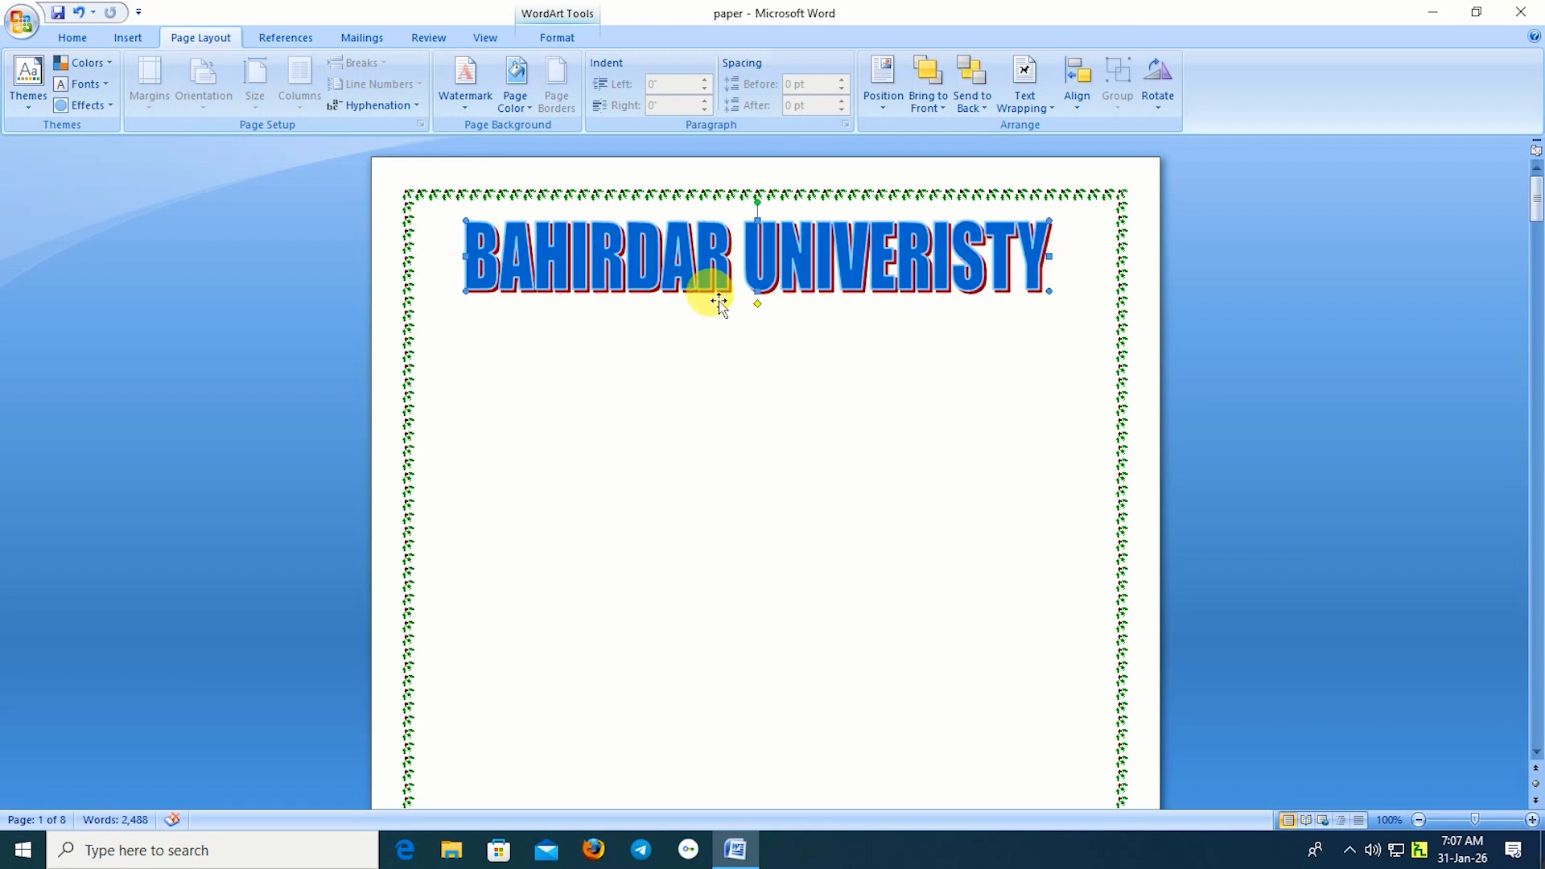
{"action": "left_click", "coordinate": [73, 37]}
{"action": "left_click", "coordinate": [715, 387]}
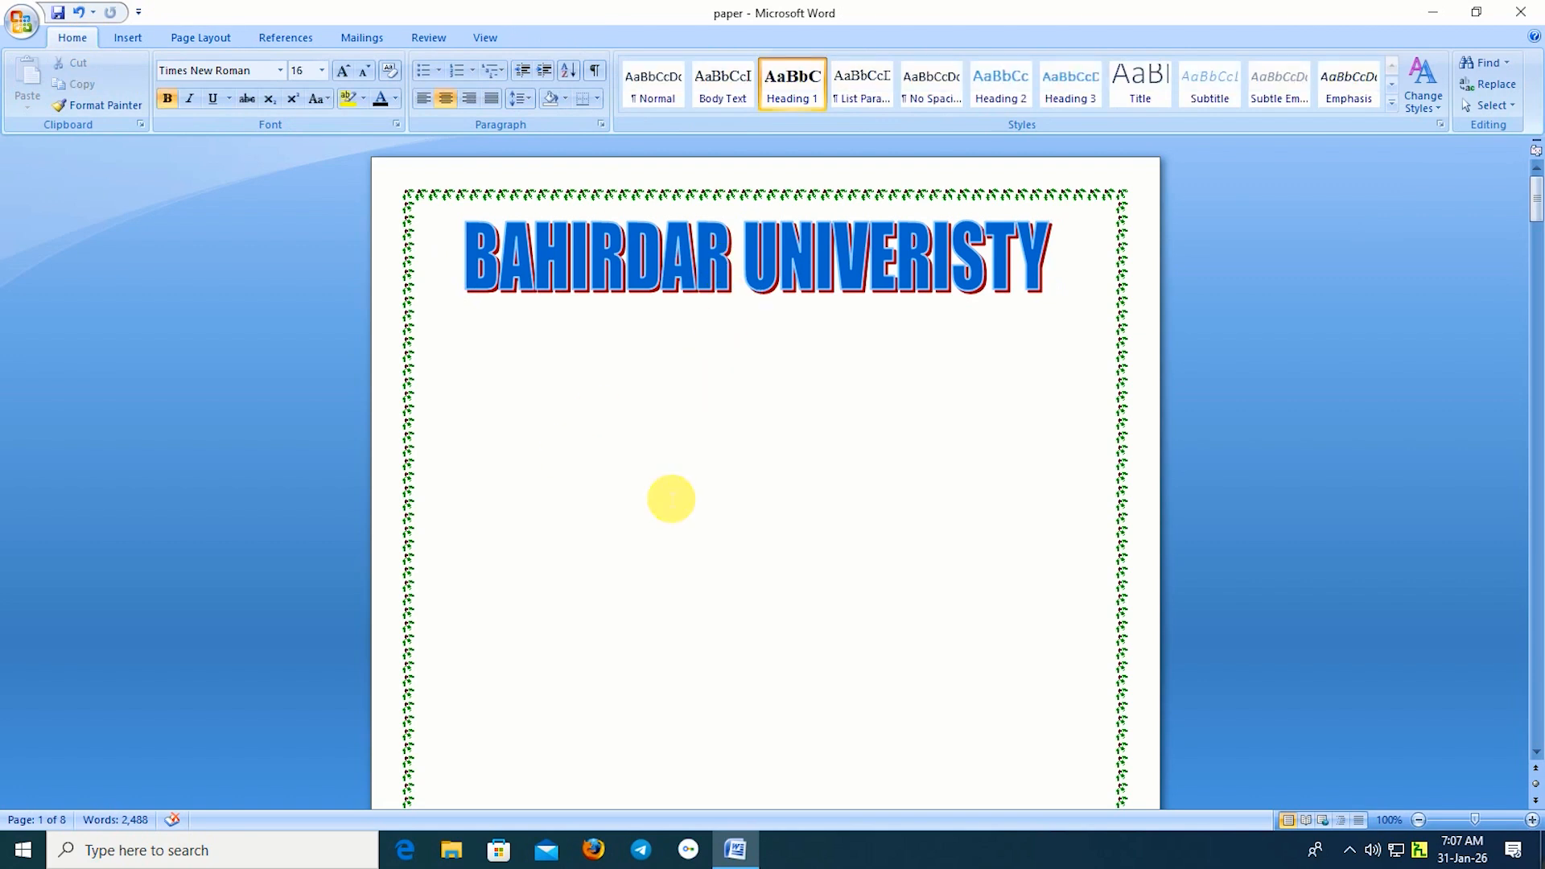
Search Google for 'BAHIRDAR UNIVERISTY LOGO' and save a logo image to the Desktop as 'images'.
{"action": "left_click", "coordinate": [552, 407]}
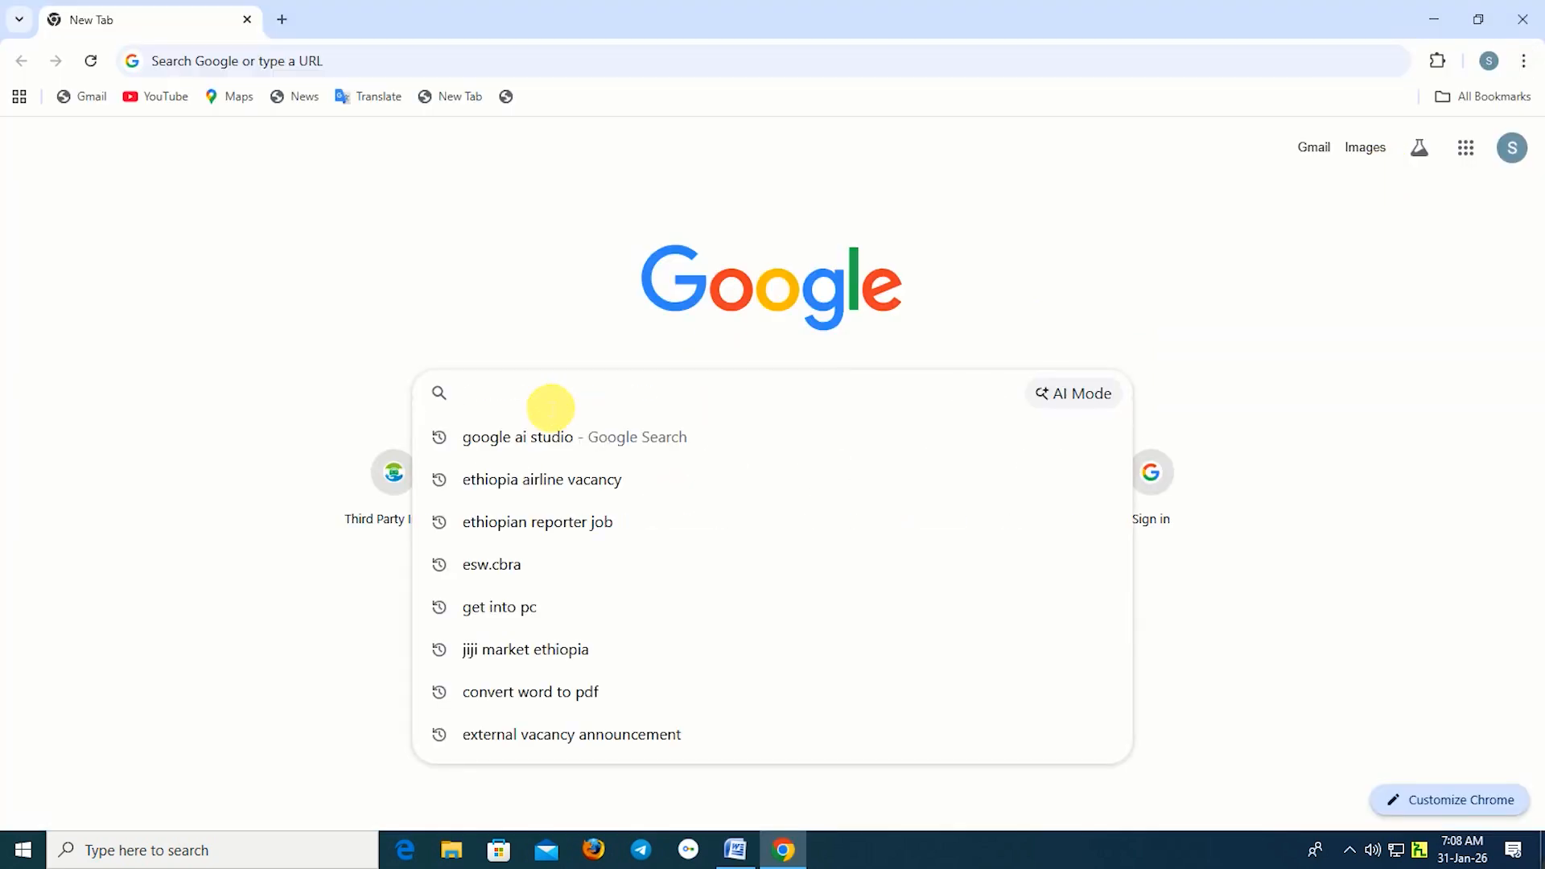
{"action": "type", "text": "BAHIRDAR UNIVERISTY LOGO"}
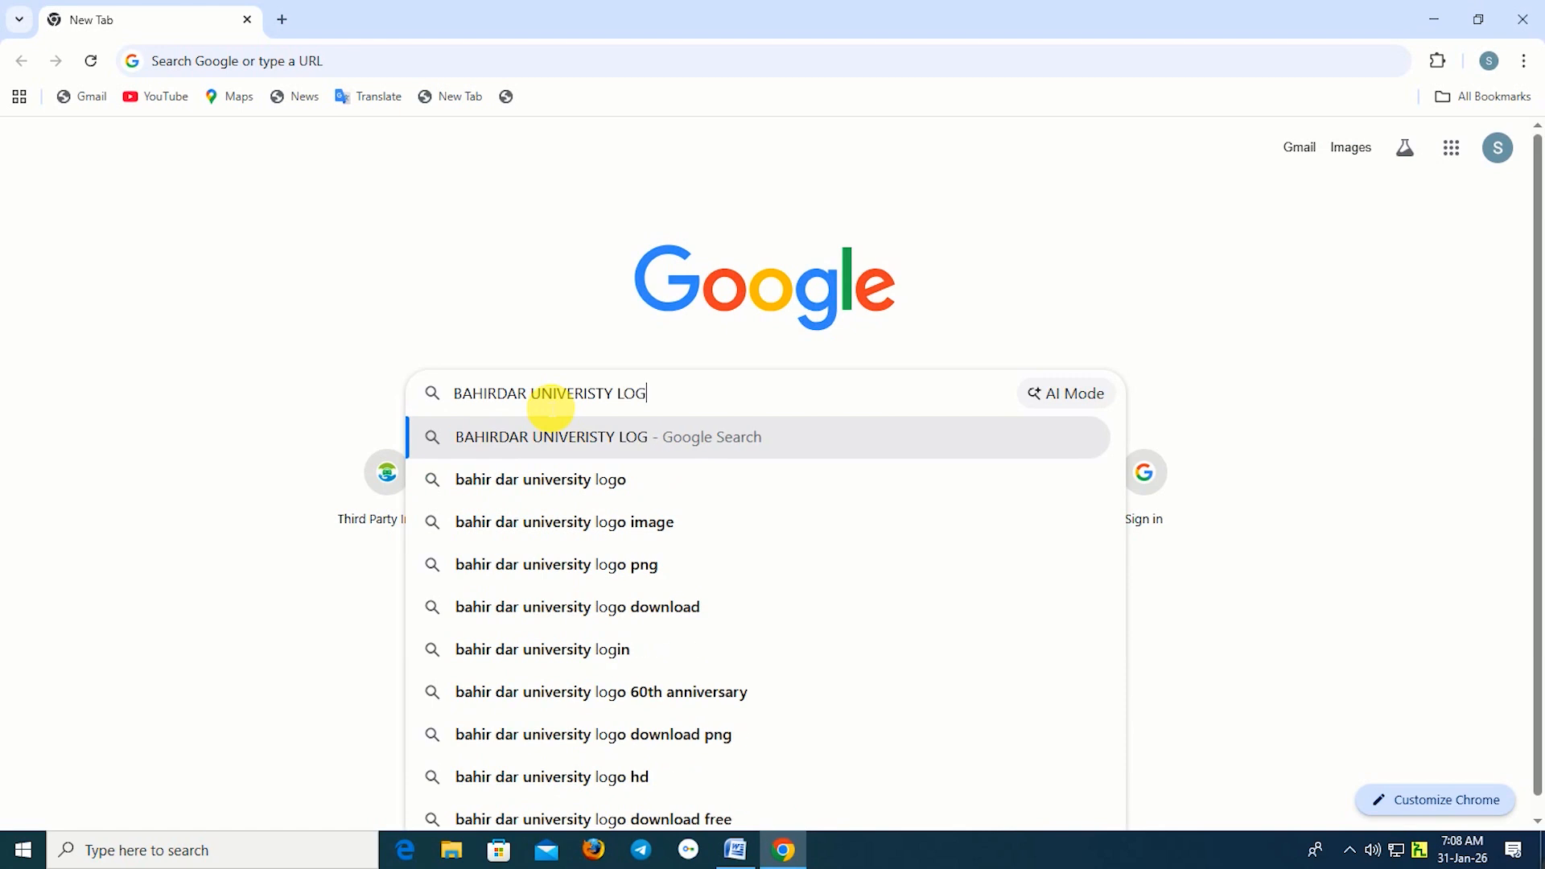
{"action": "key", "text": "Return"}
{"action": "left_click", "coordinate": [808, 562]}
{"action": "right_click", "coordinate": [1231, 377]}
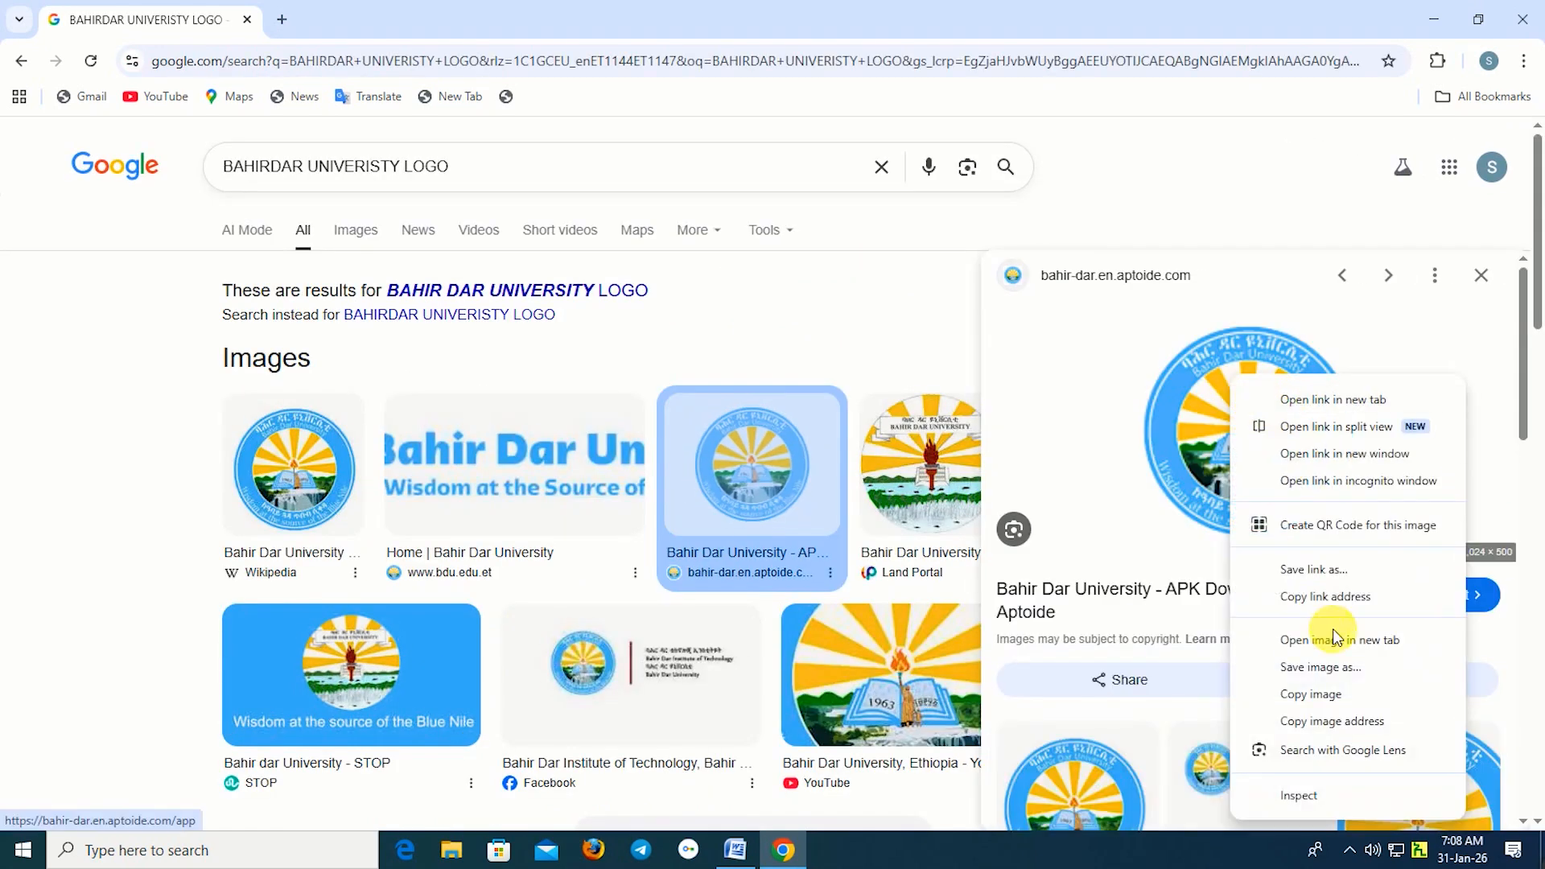
{"action": "left_click", "coordinate": [1294, 665]}
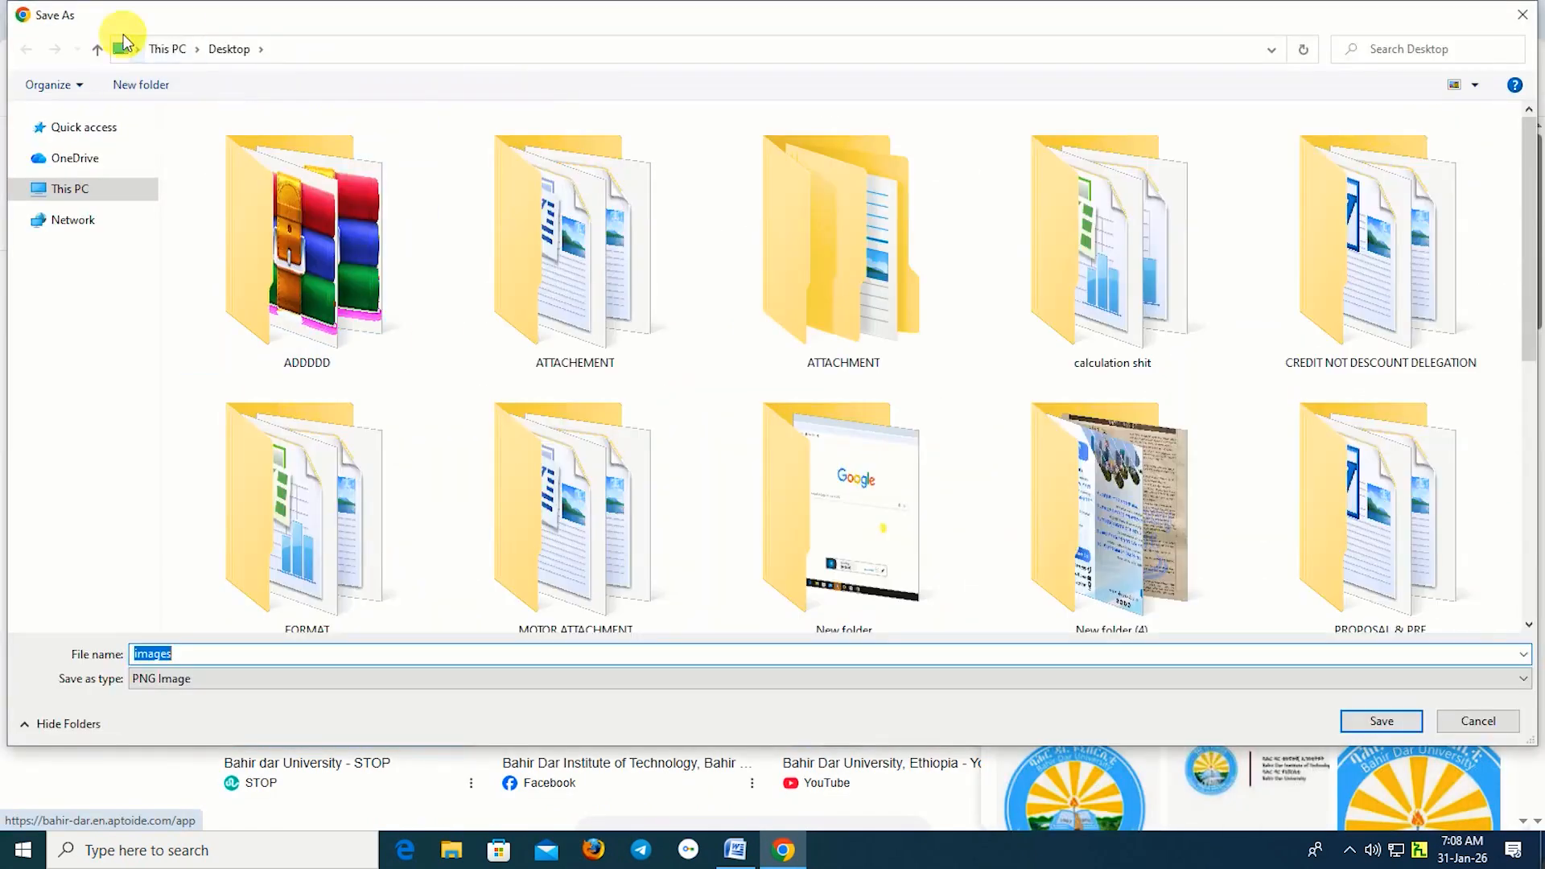
{"action": "left_click", "coordinate": [98, 196]}
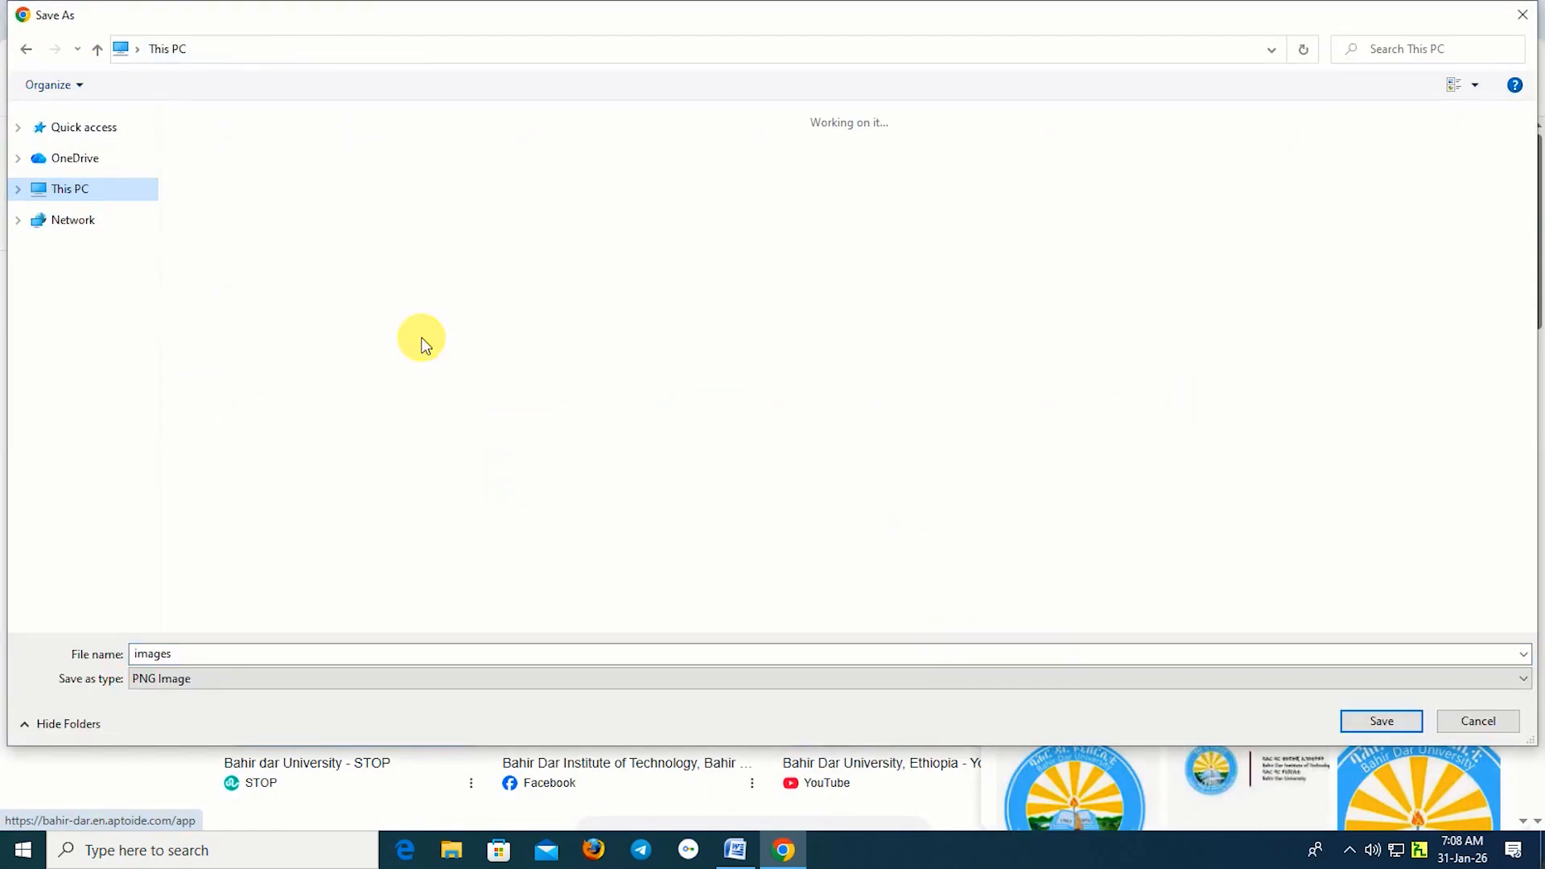
{"action": "double_click", "coordinate": [497, 157]}
{"action": "left_click", "coordinate": [1382, 721]}
Copy the saved 'images' logo file from the desktop and return to the Word document.
{"action": "left_click", "coordinate": [1445, 26]}
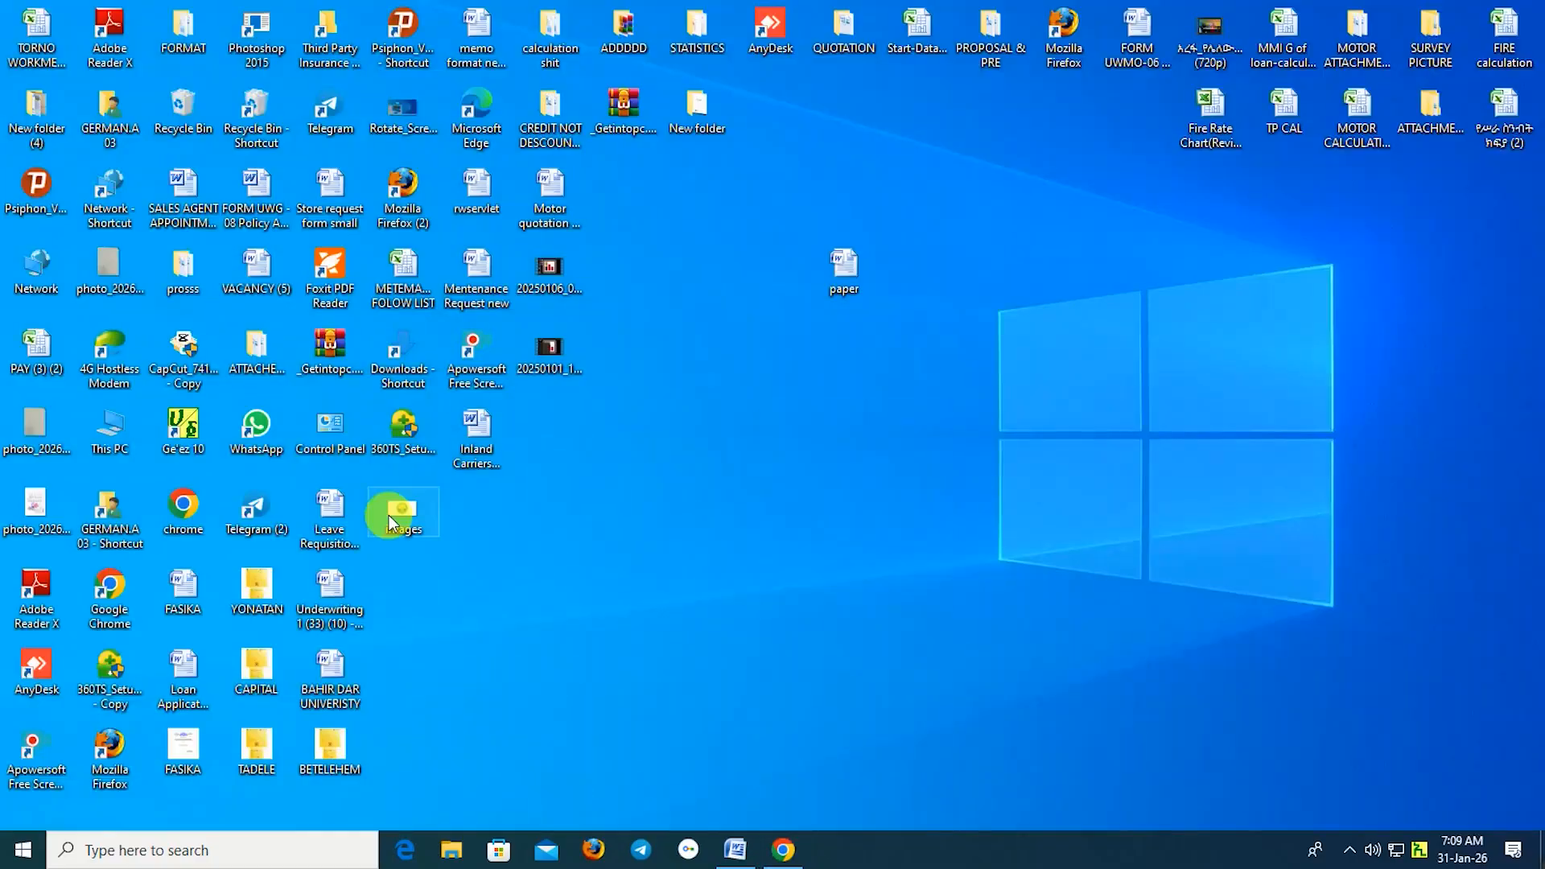
{"action": "right_click", "coordinate": [387, 515]}
{"action": "left_click", "coordinate": [440, 708]}
{"action": "left_click", "coordinate": [734, 850]}
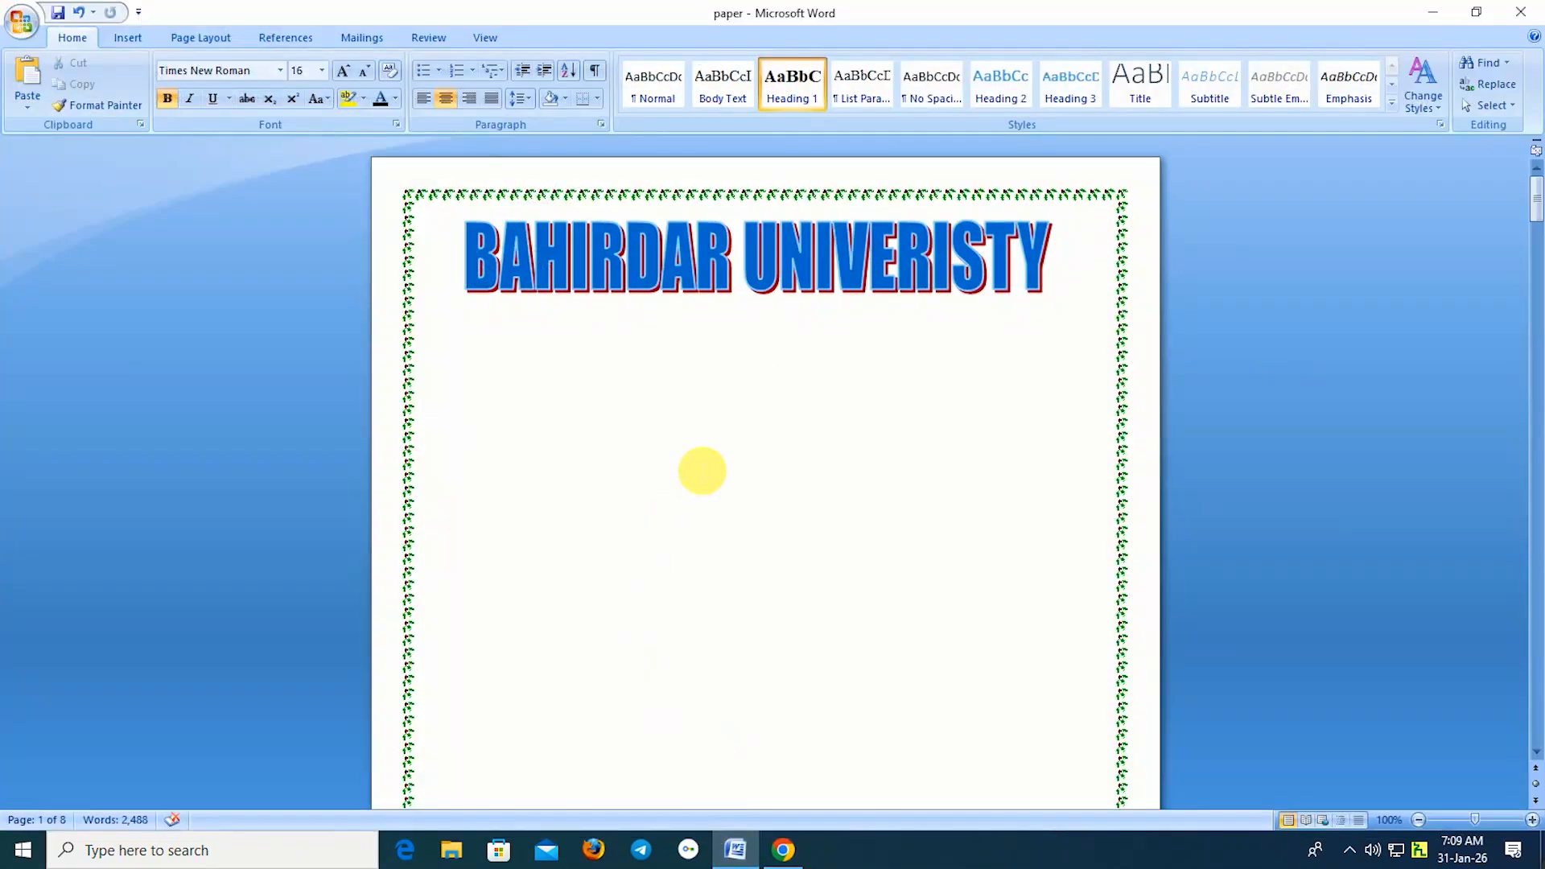
Paste the university logo below the WordArt title and give it square text wrapping.
{"action": "right_click", "coordinate": [771, 374]}
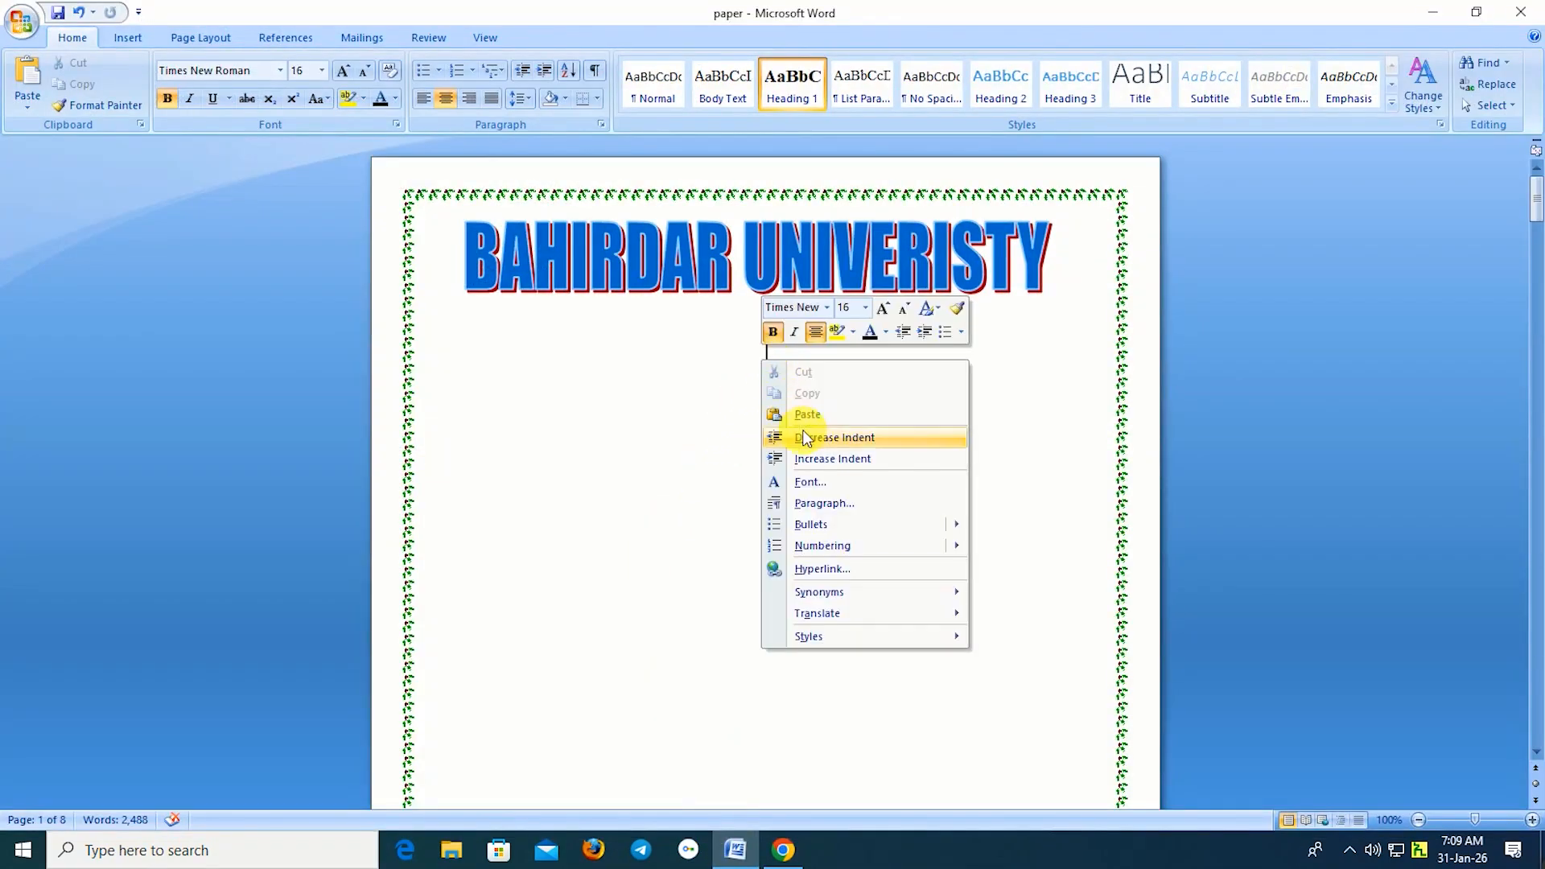
{"action": "left_click", "coordinate": [814, 414]}
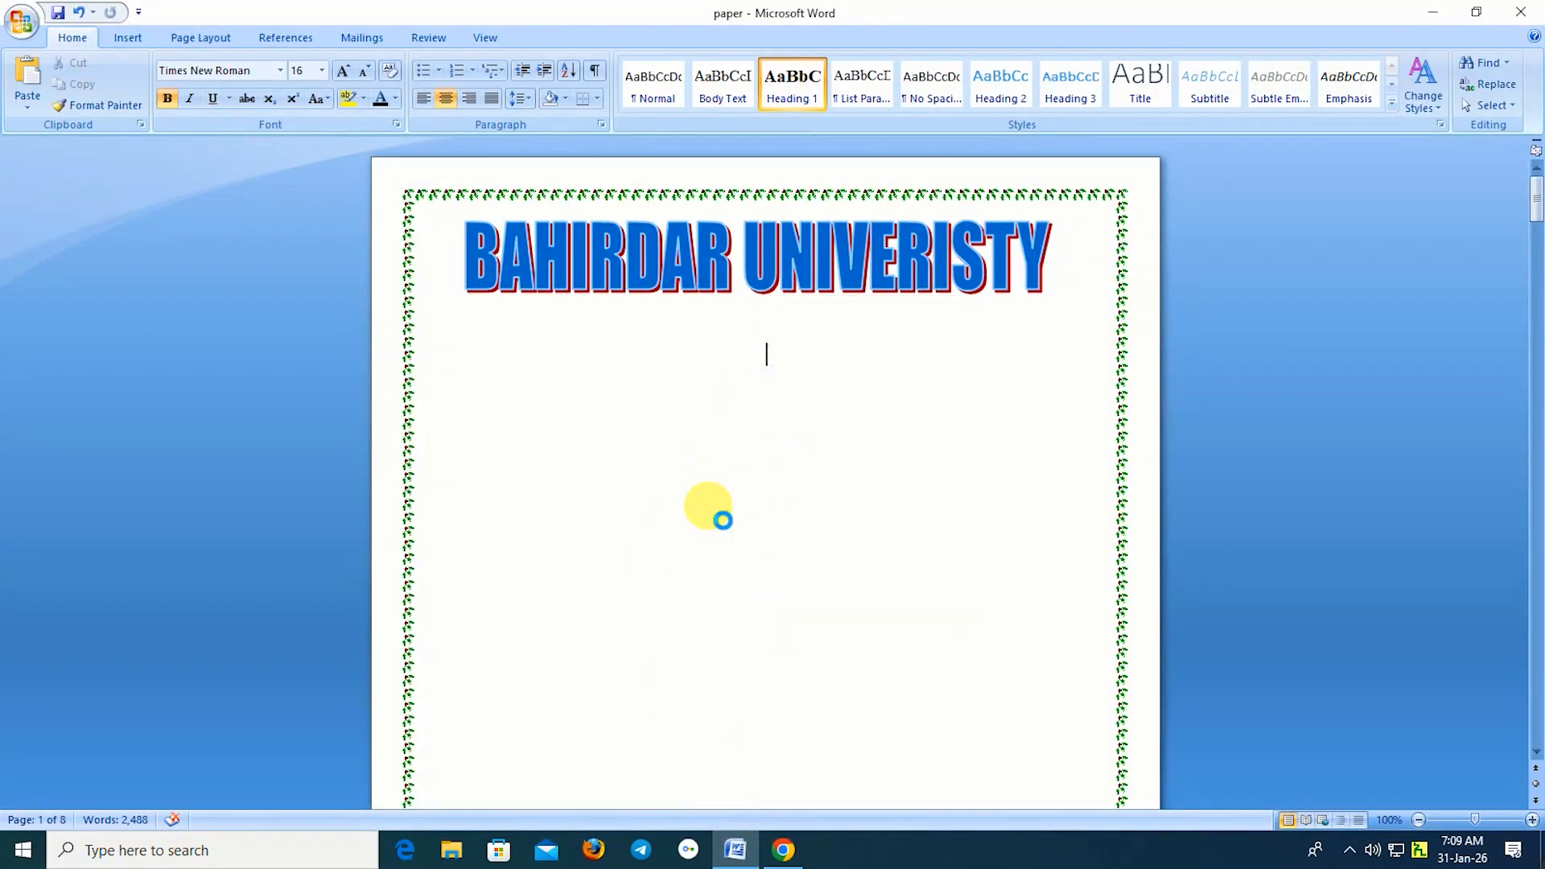
{"action": "left_click", "coordinate": [708, 483]}
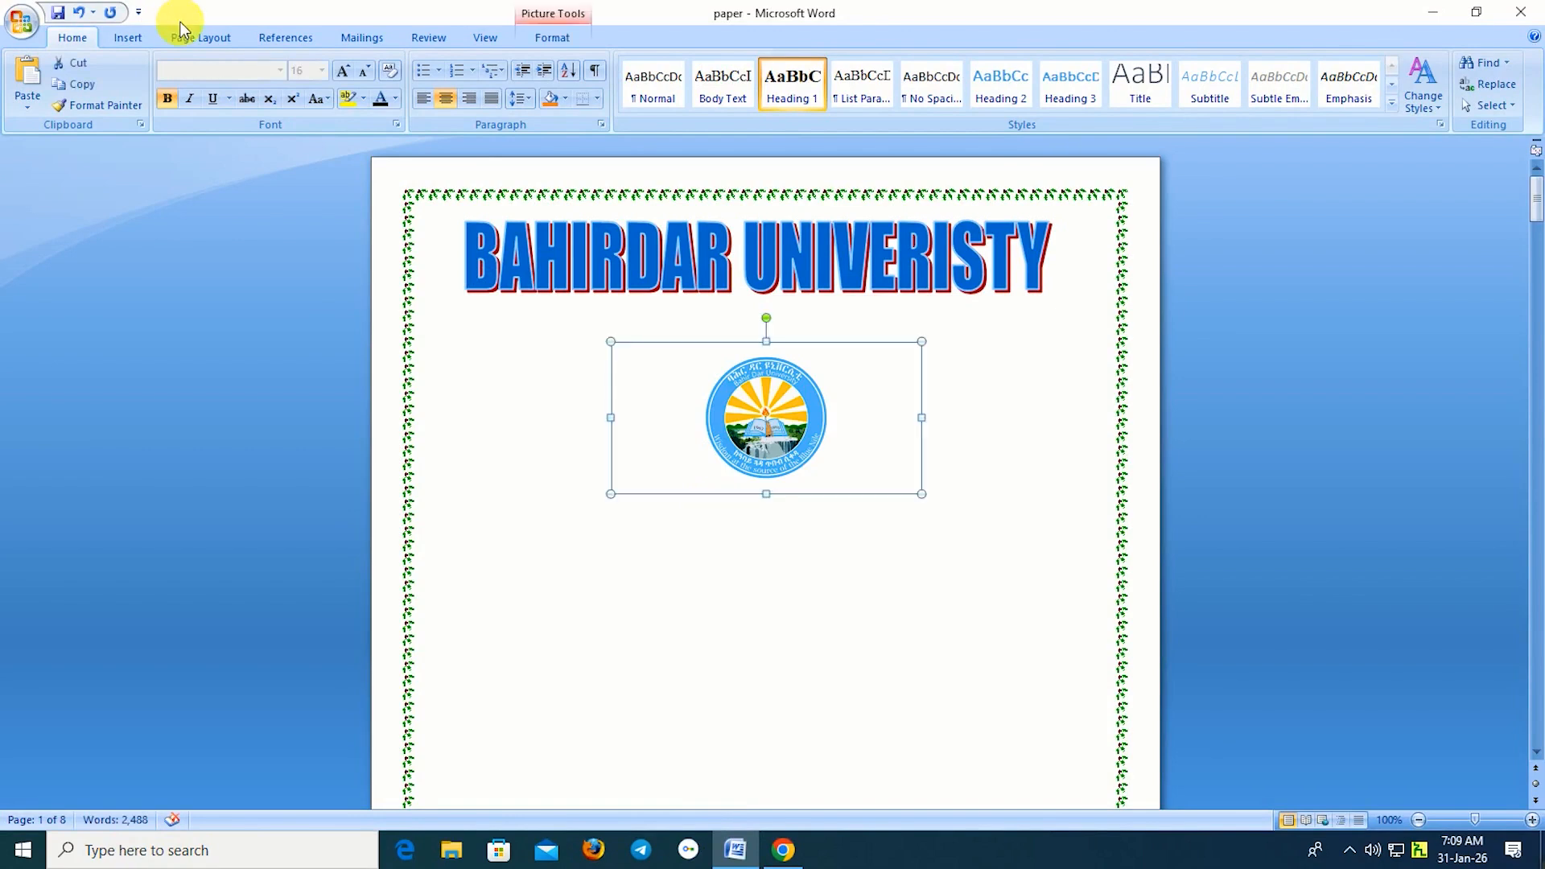
{"action": "left_click", "coordinate": [192, 39]}
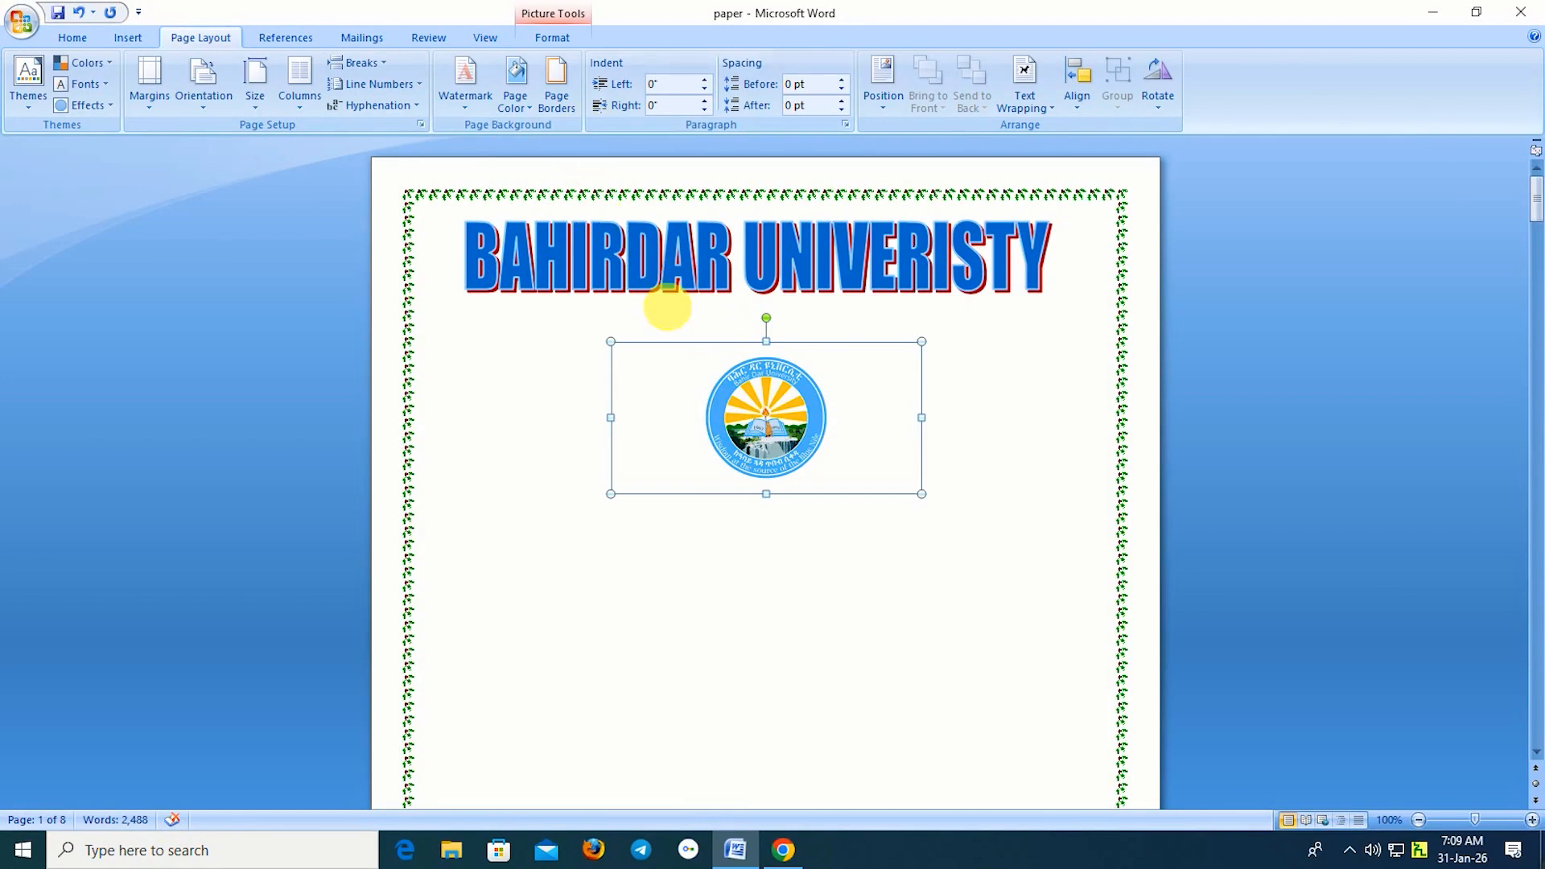
{"action": "left_click", "coordinate": [1031, 103]}
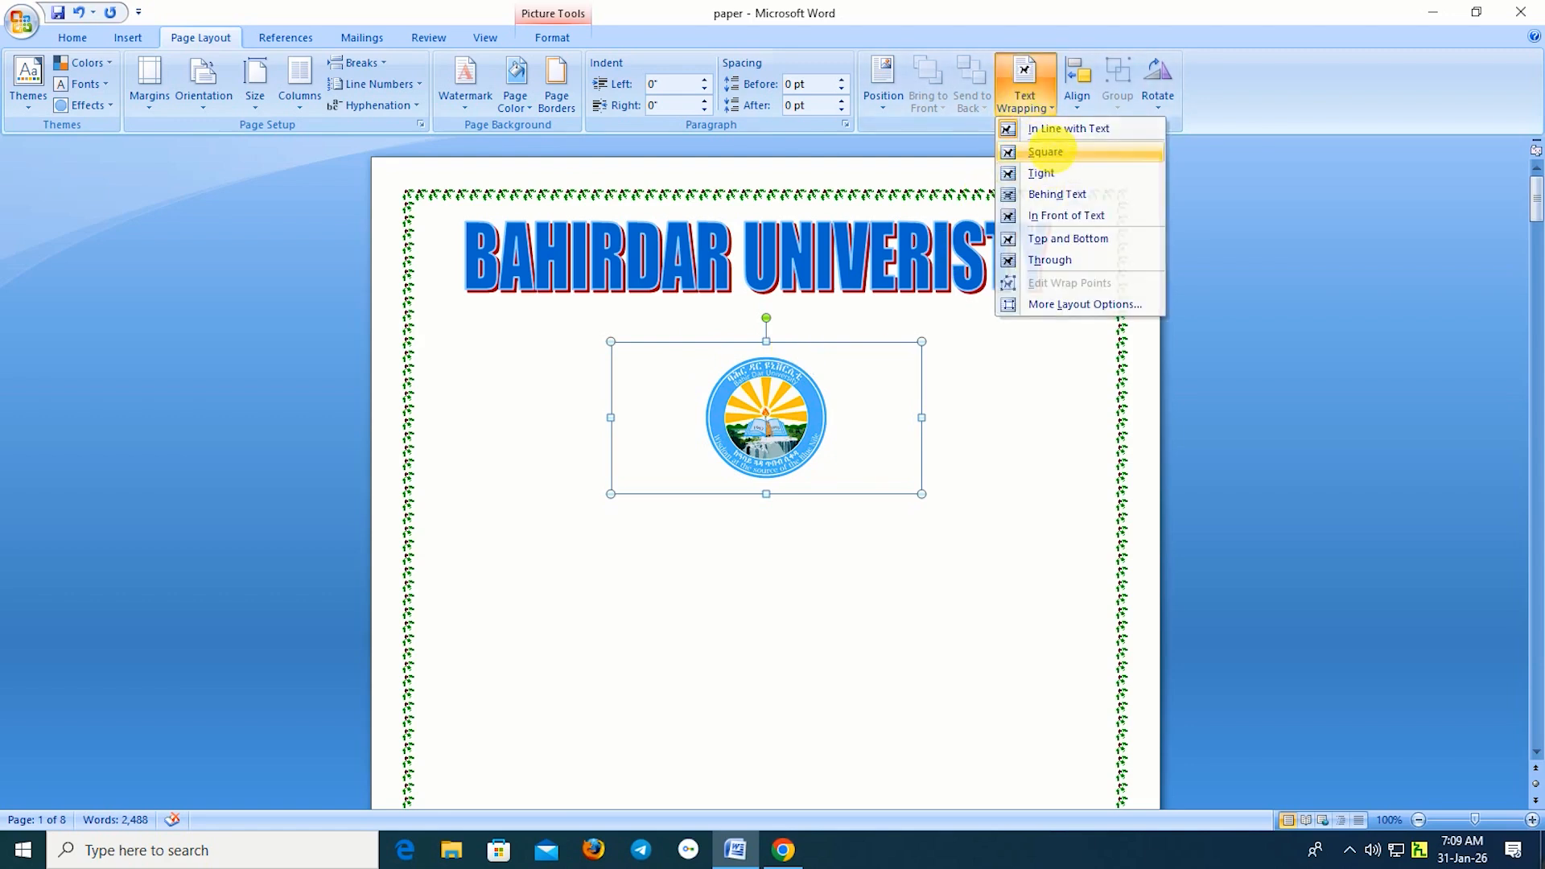
{"action": "left_click", "coordinate": [1051, 151]}
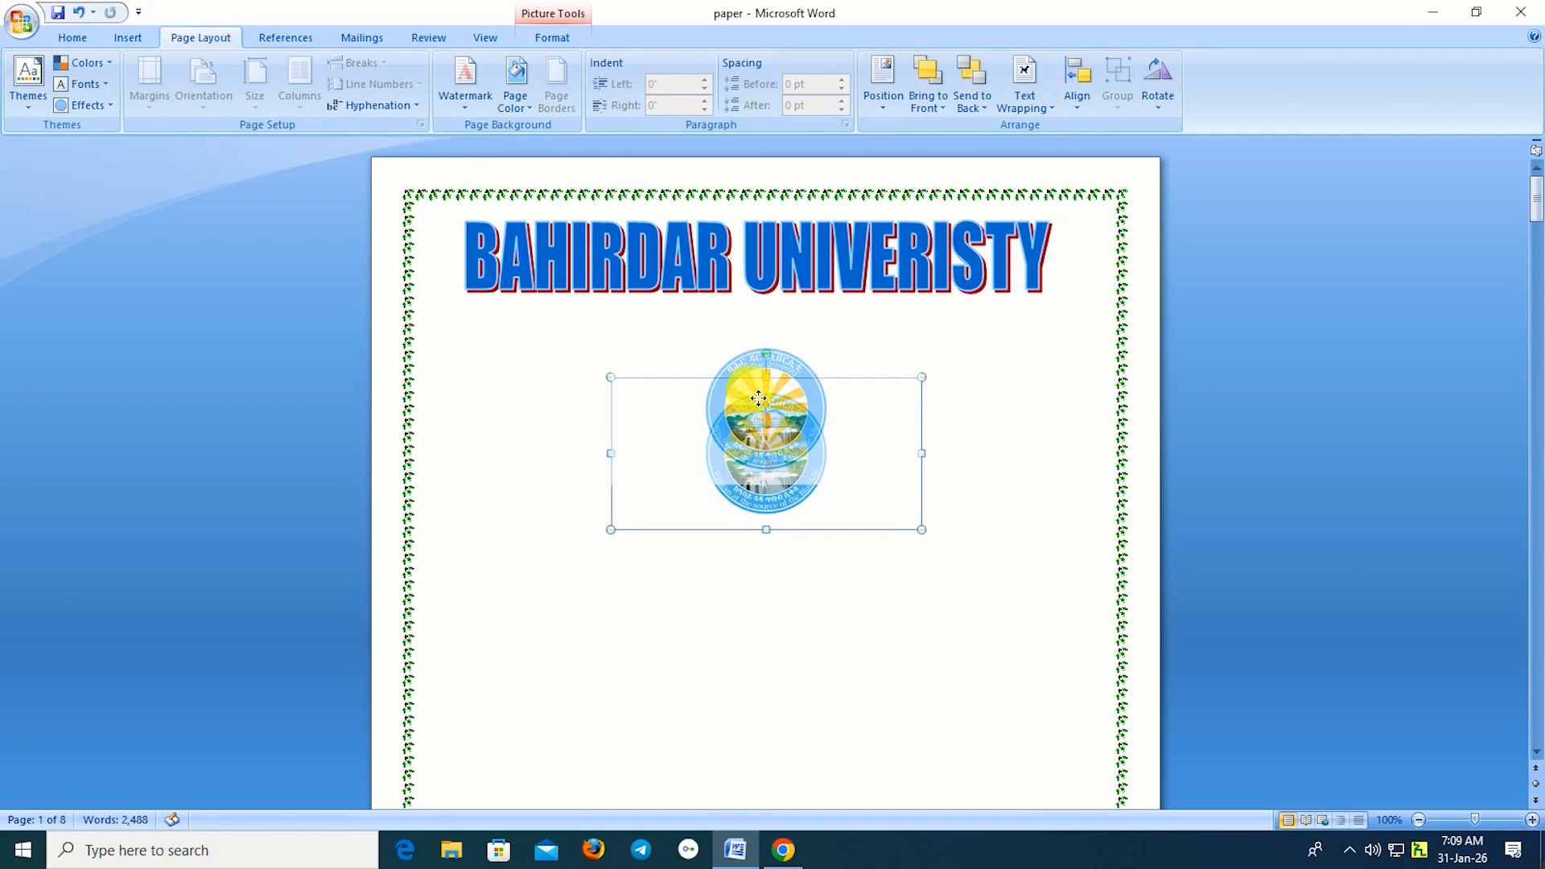
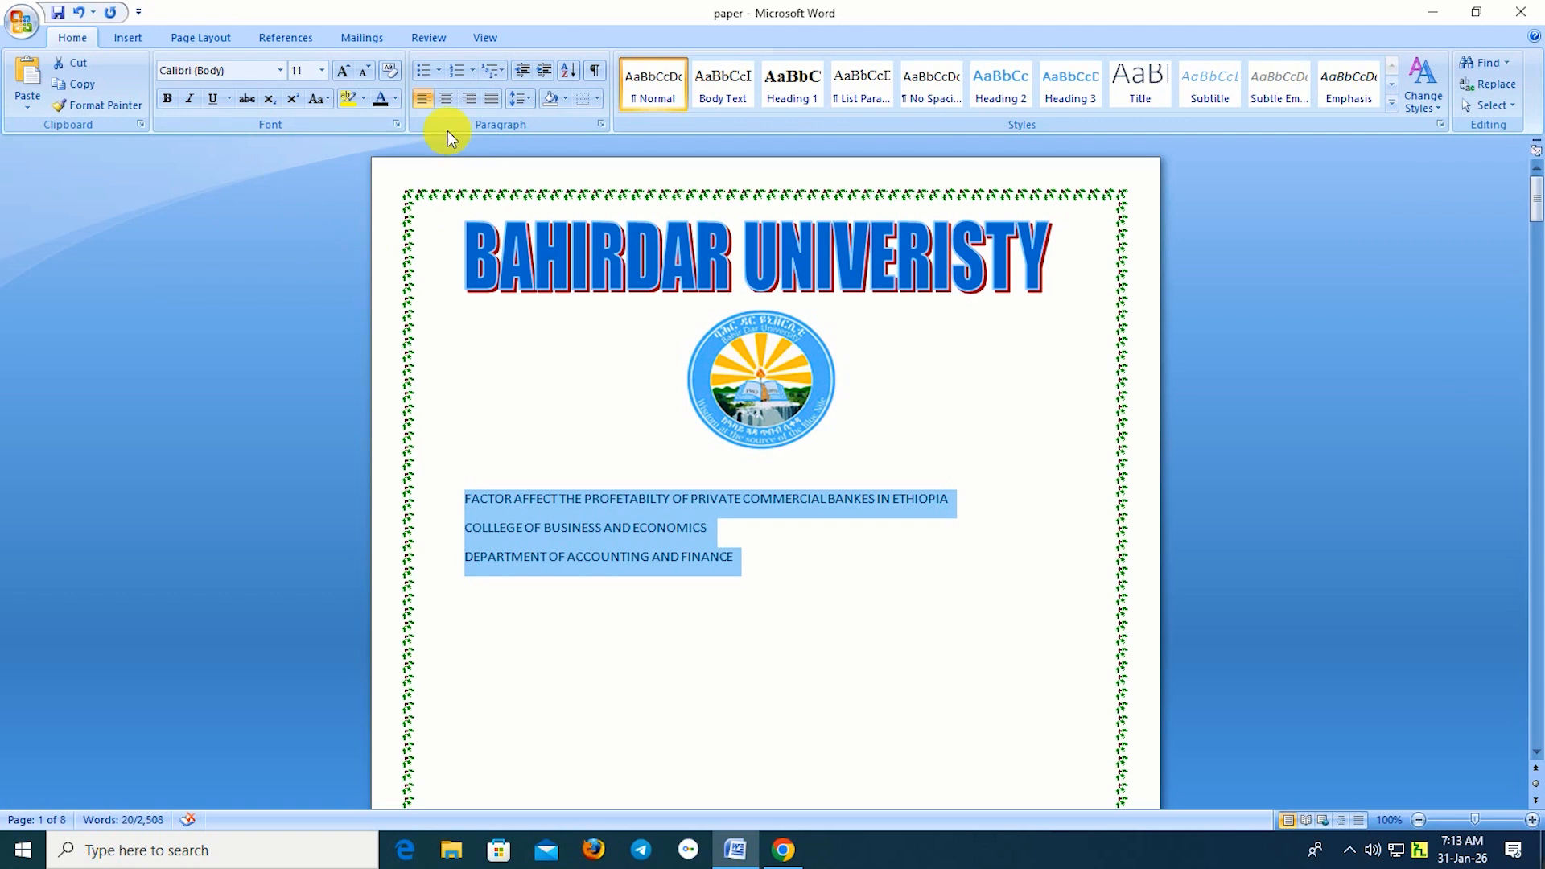
Center the three title lines in bold 16-point Times New Roman, then left-align the next line.
{"action": "left_click", "coordinate": [447, 100]}
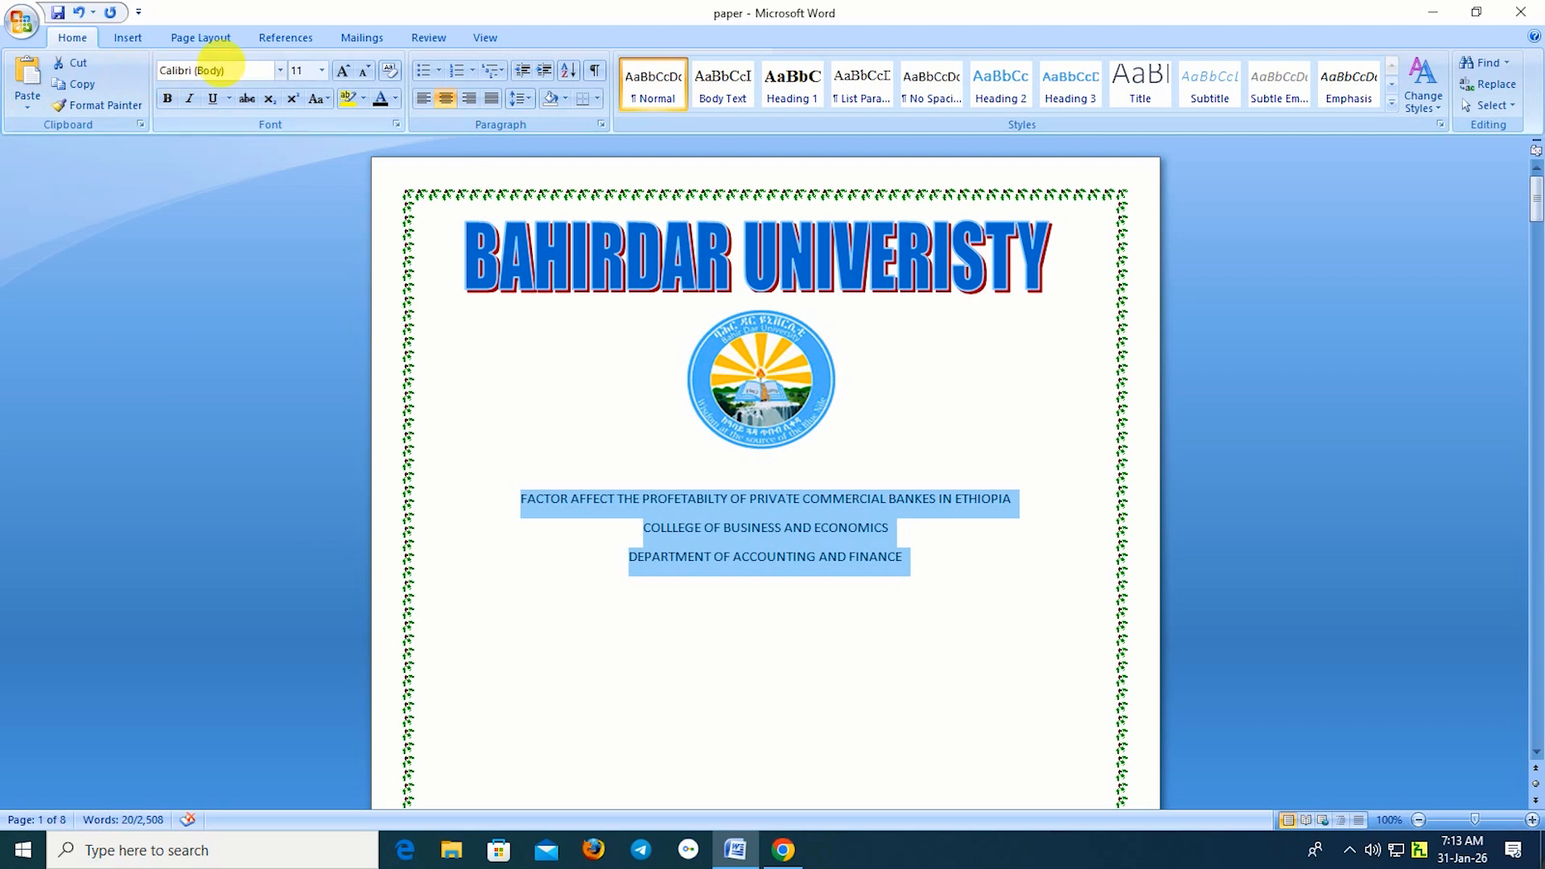
{"action": "left_click", "coordinate": [281, 71]}
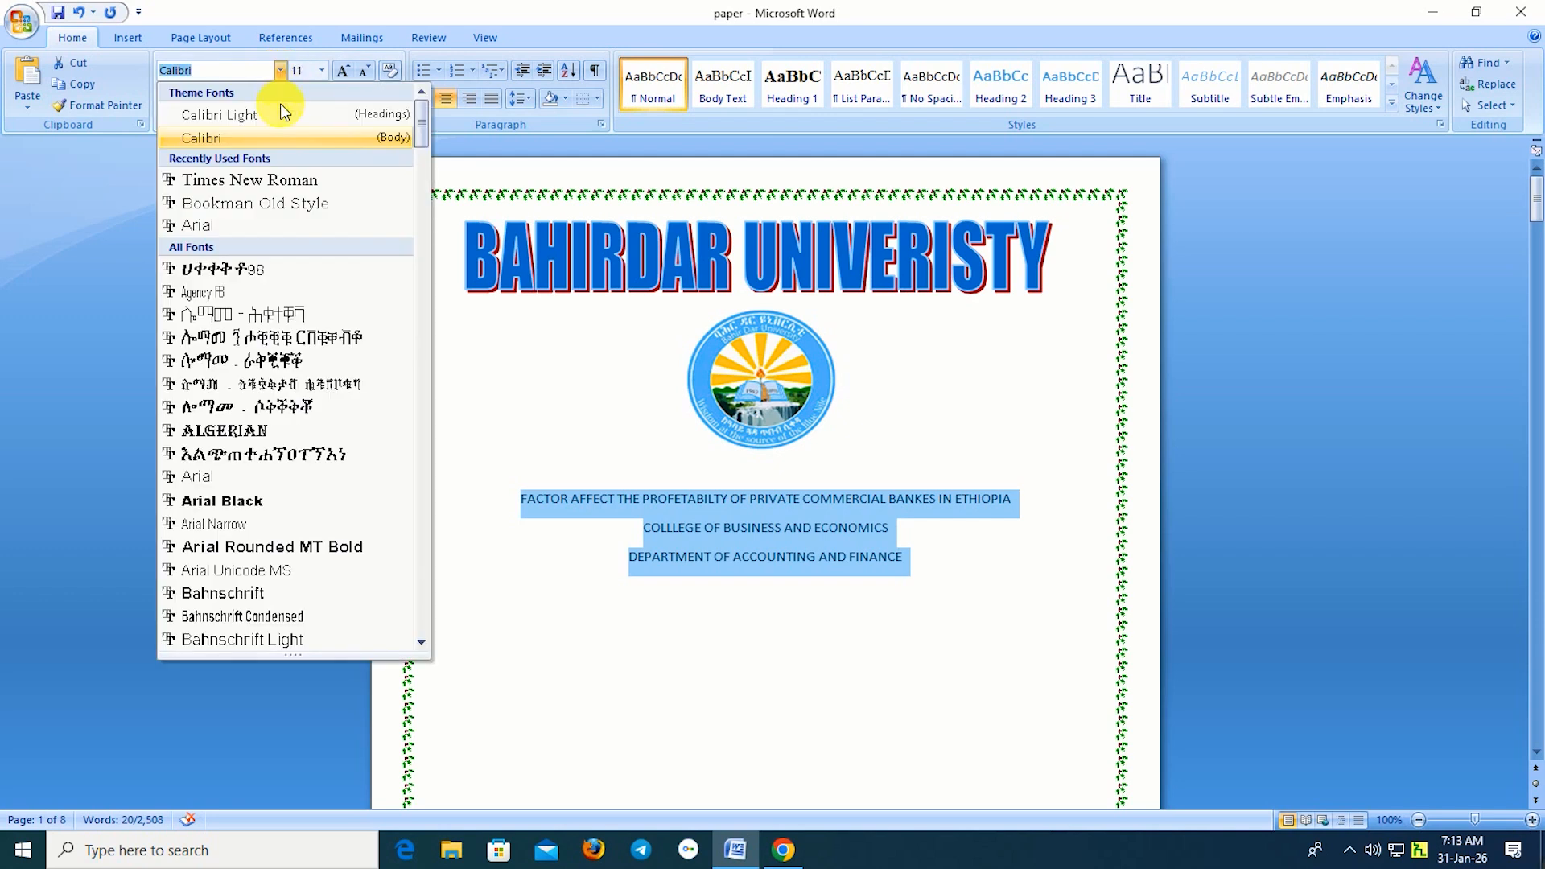
{"action": "left_click", "coordinate": [263, 183]}
{"action": "left_click", "coordinate": [318, 71]}
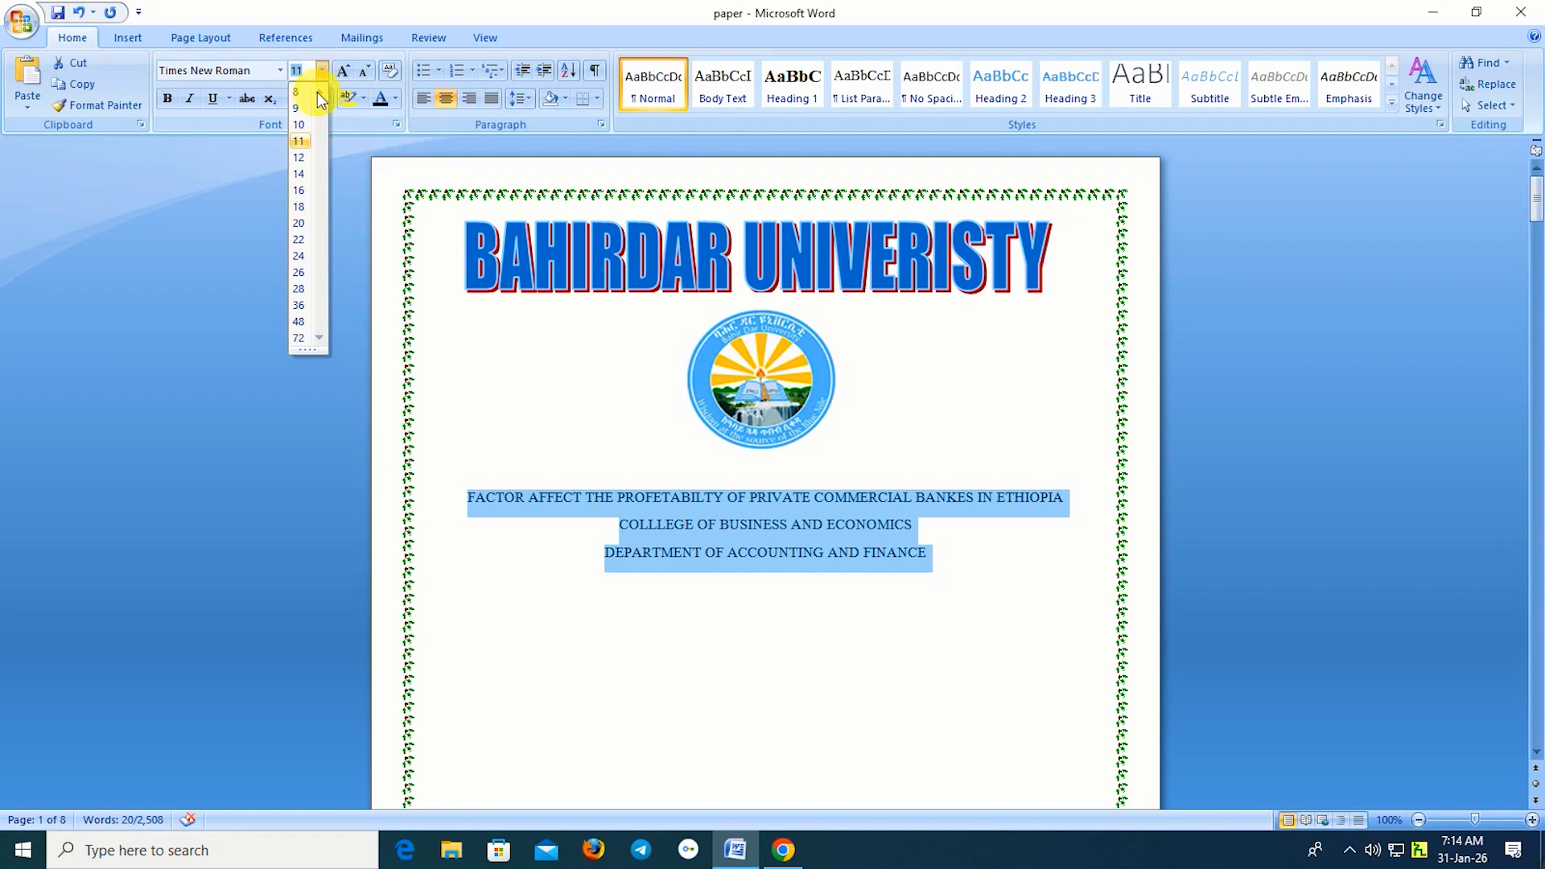
{"action": "left_click", "coordinate": [301, 190]}
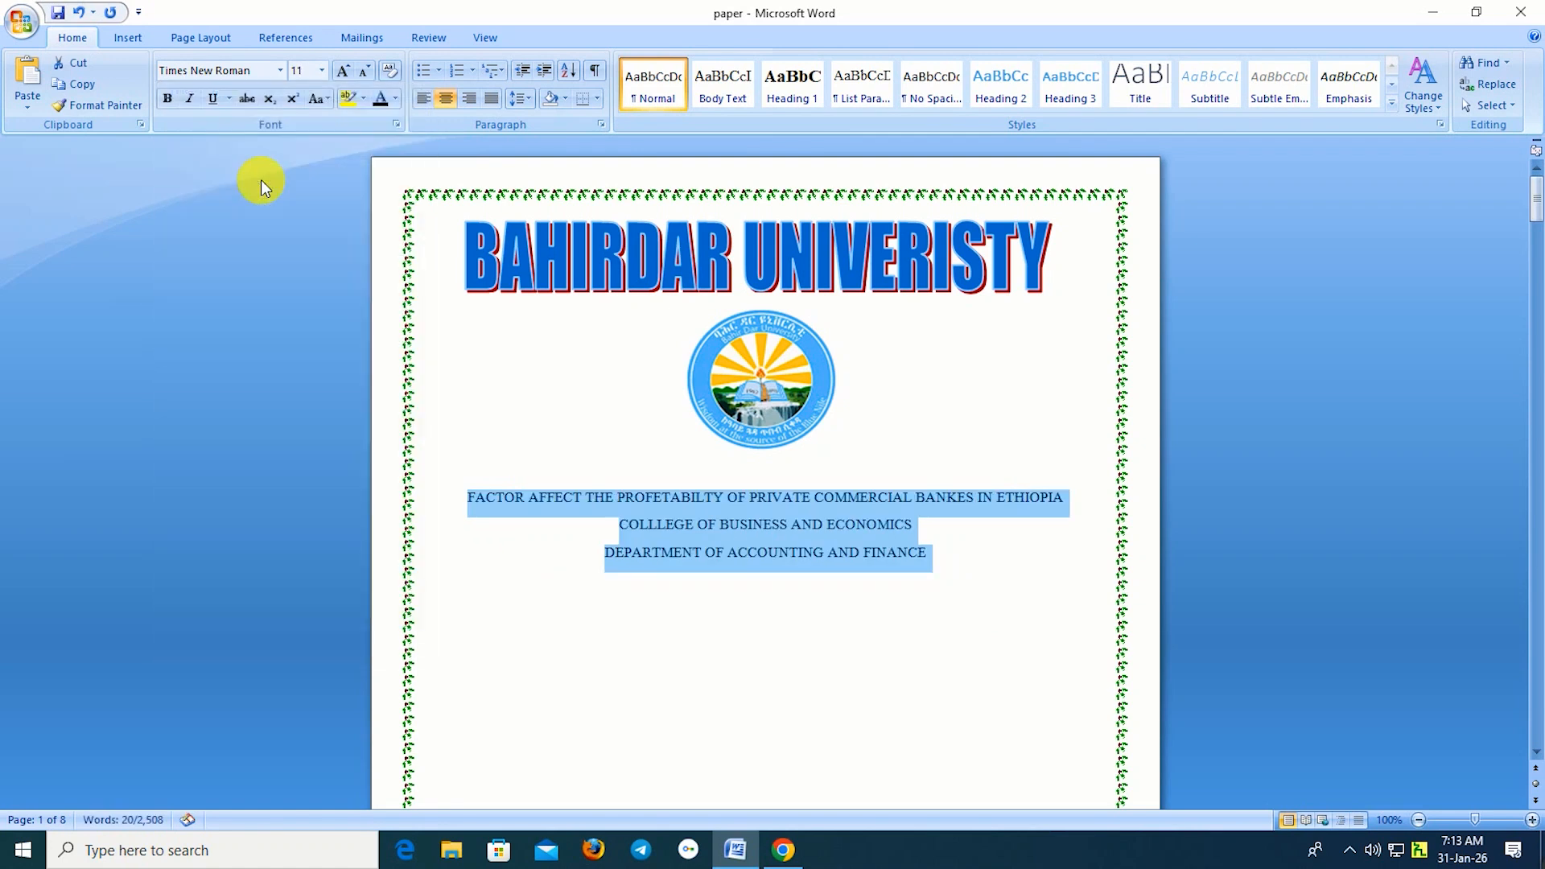
{"action": "left_click", "coordinate": [165, 99]}
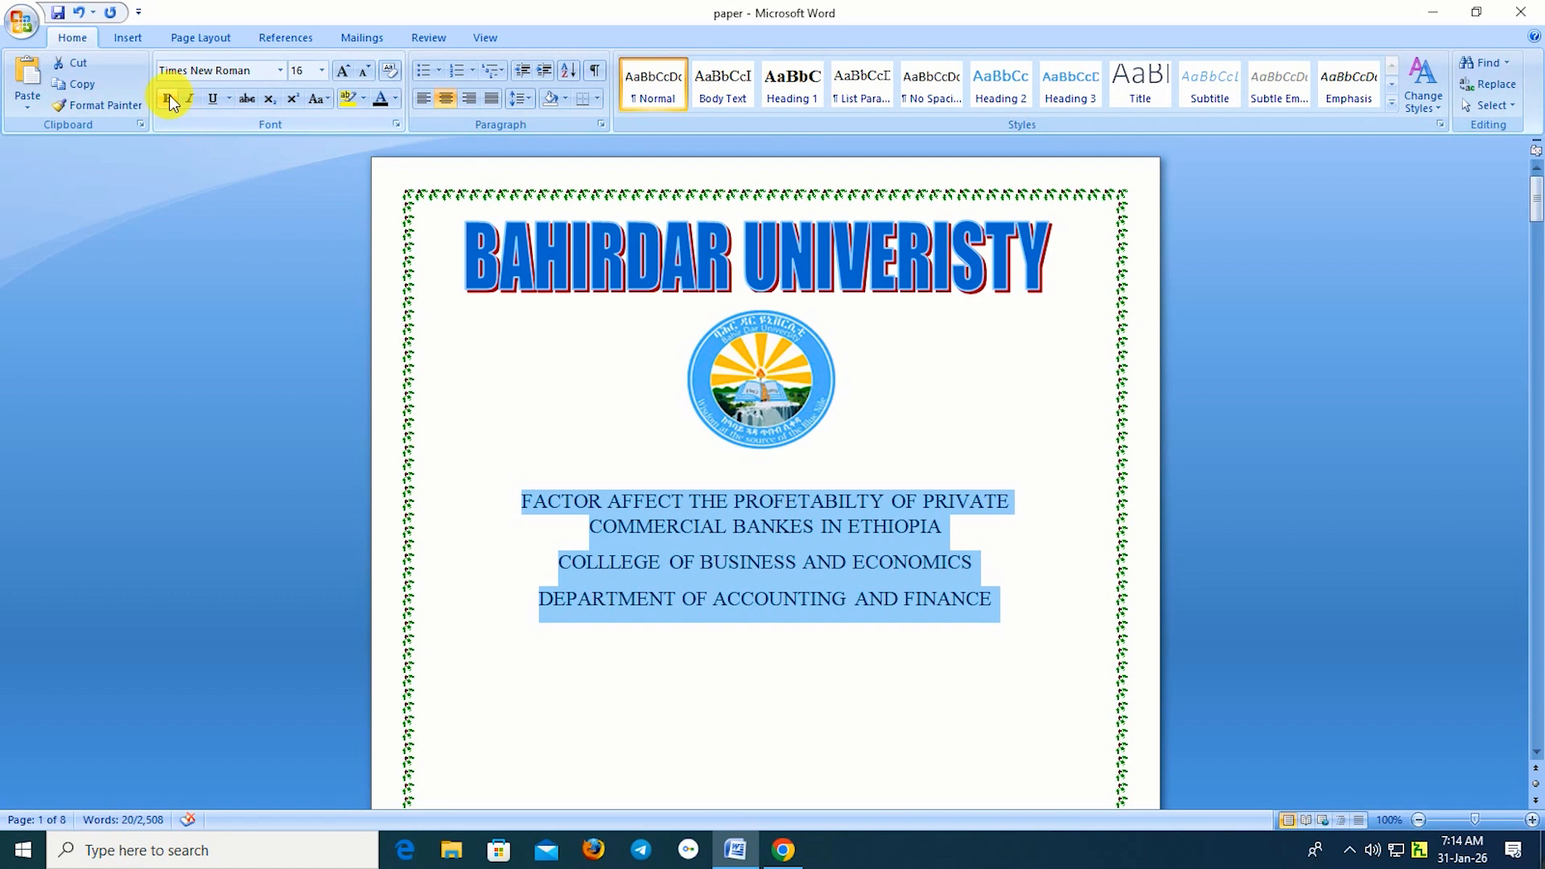
{"action": "left_click", "coordinate": [168, 97]}
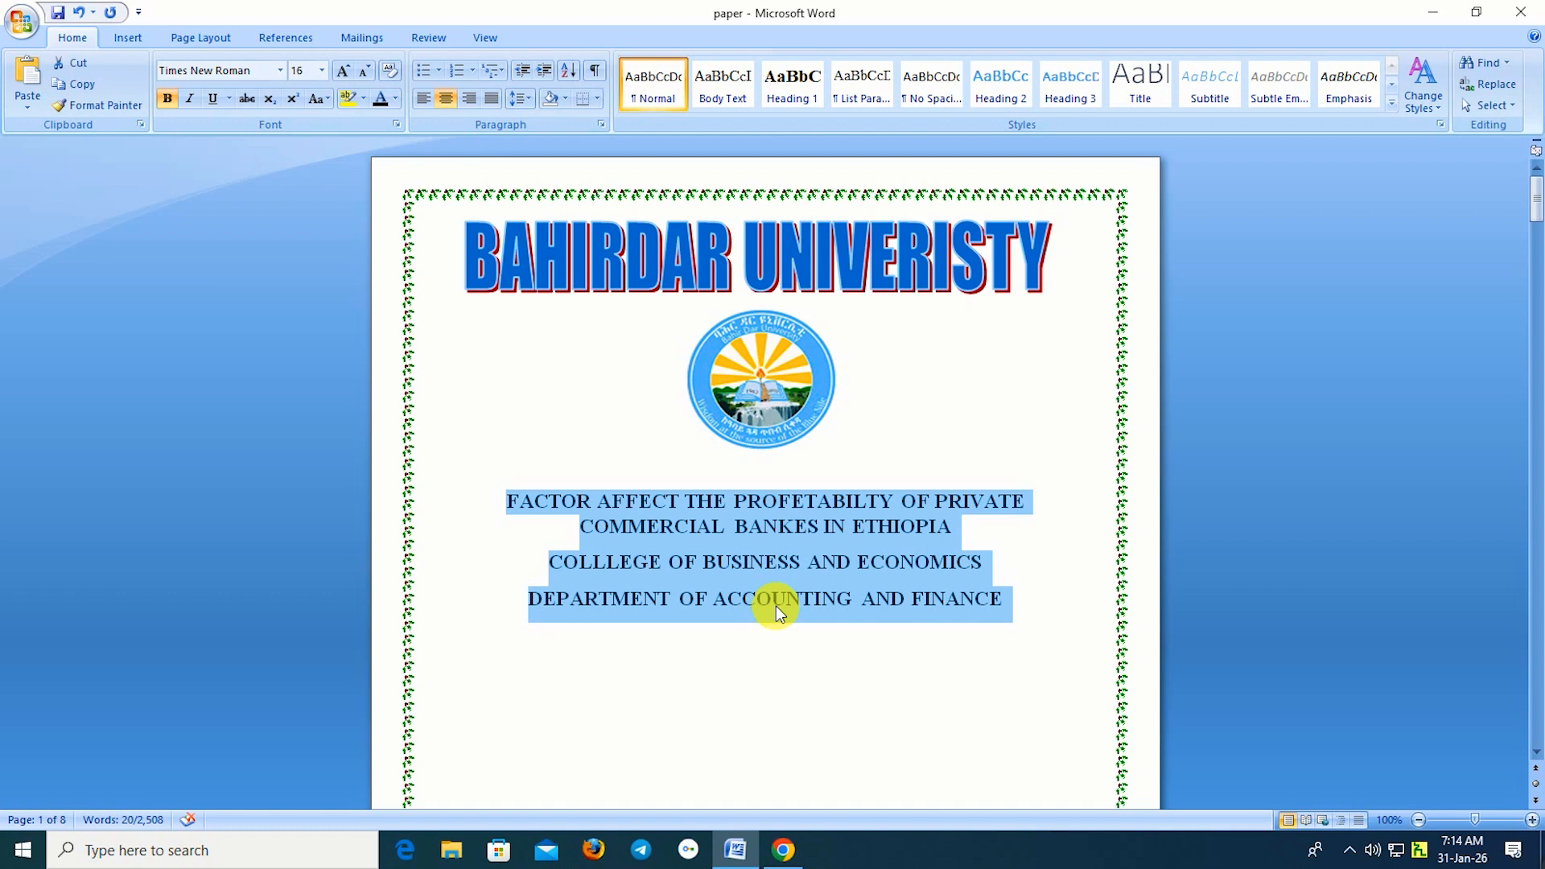
{"action": "left_click", "coordinate": [764, 706]}
{"action": "left_click", "coordinate": [422, 97]}
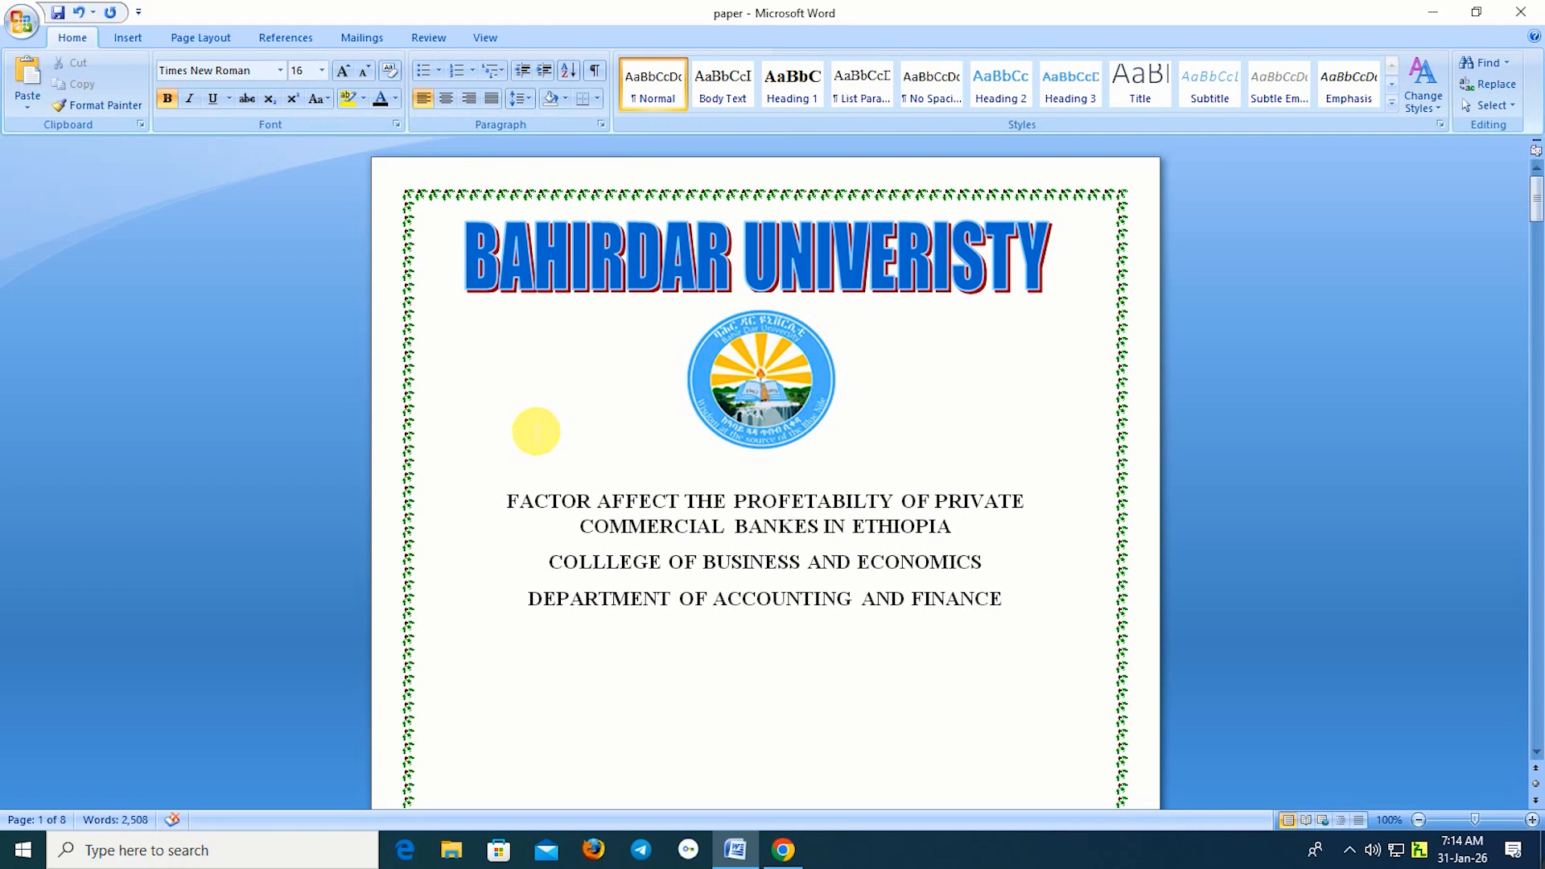
Type the NAME heading, the student's full name, and an ADVISOR NAME line with the advisor's name and (ASS.PROFESOR).
{"action": "type", "text": "NAME"}
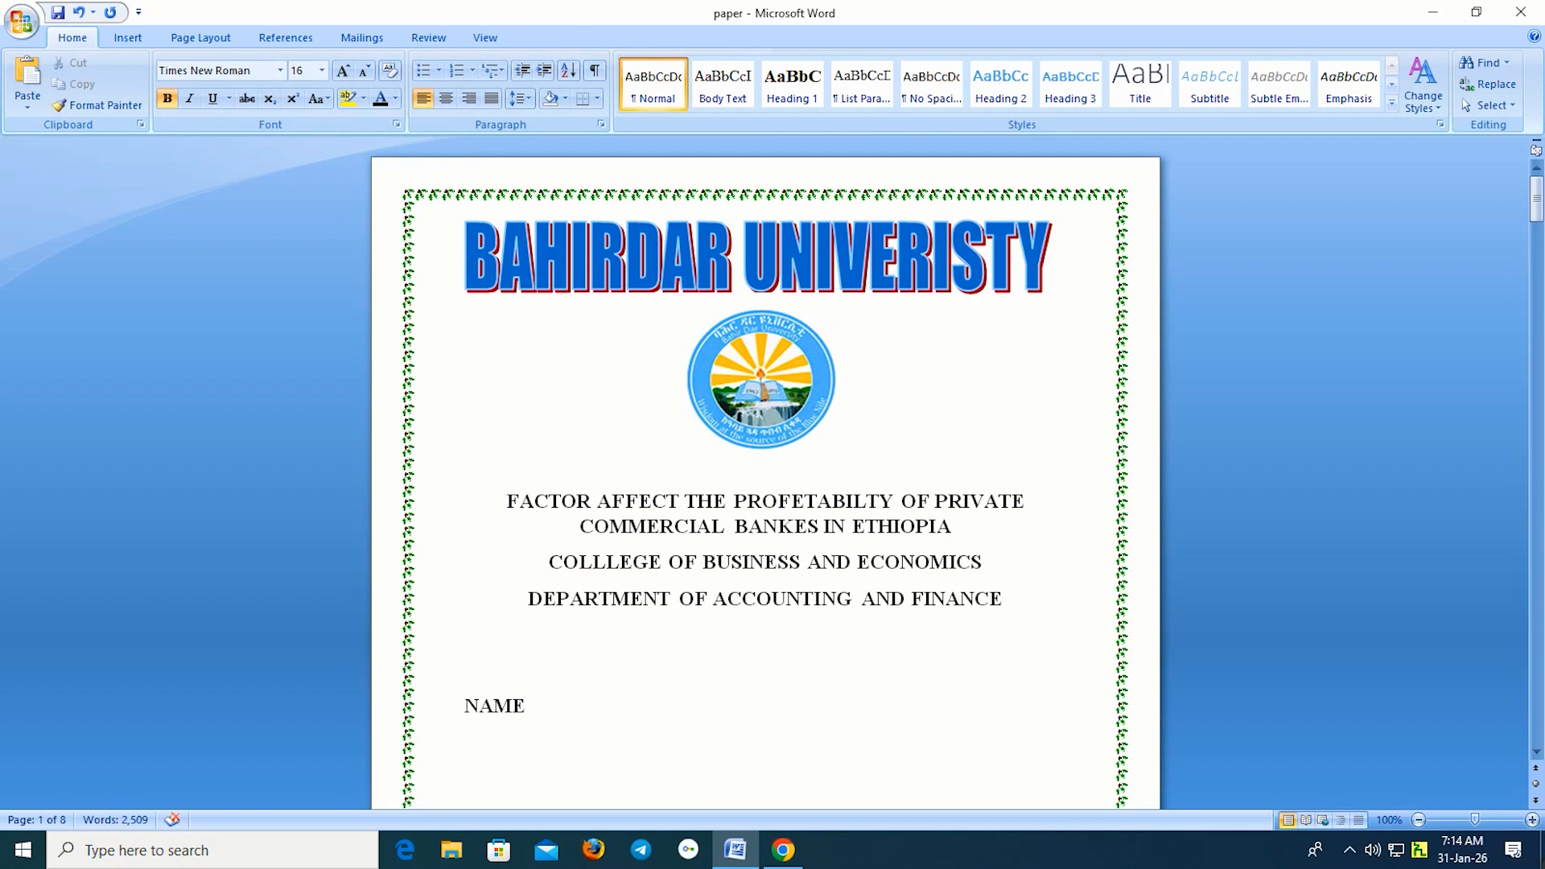
{"action": "key", "text": "Return"}
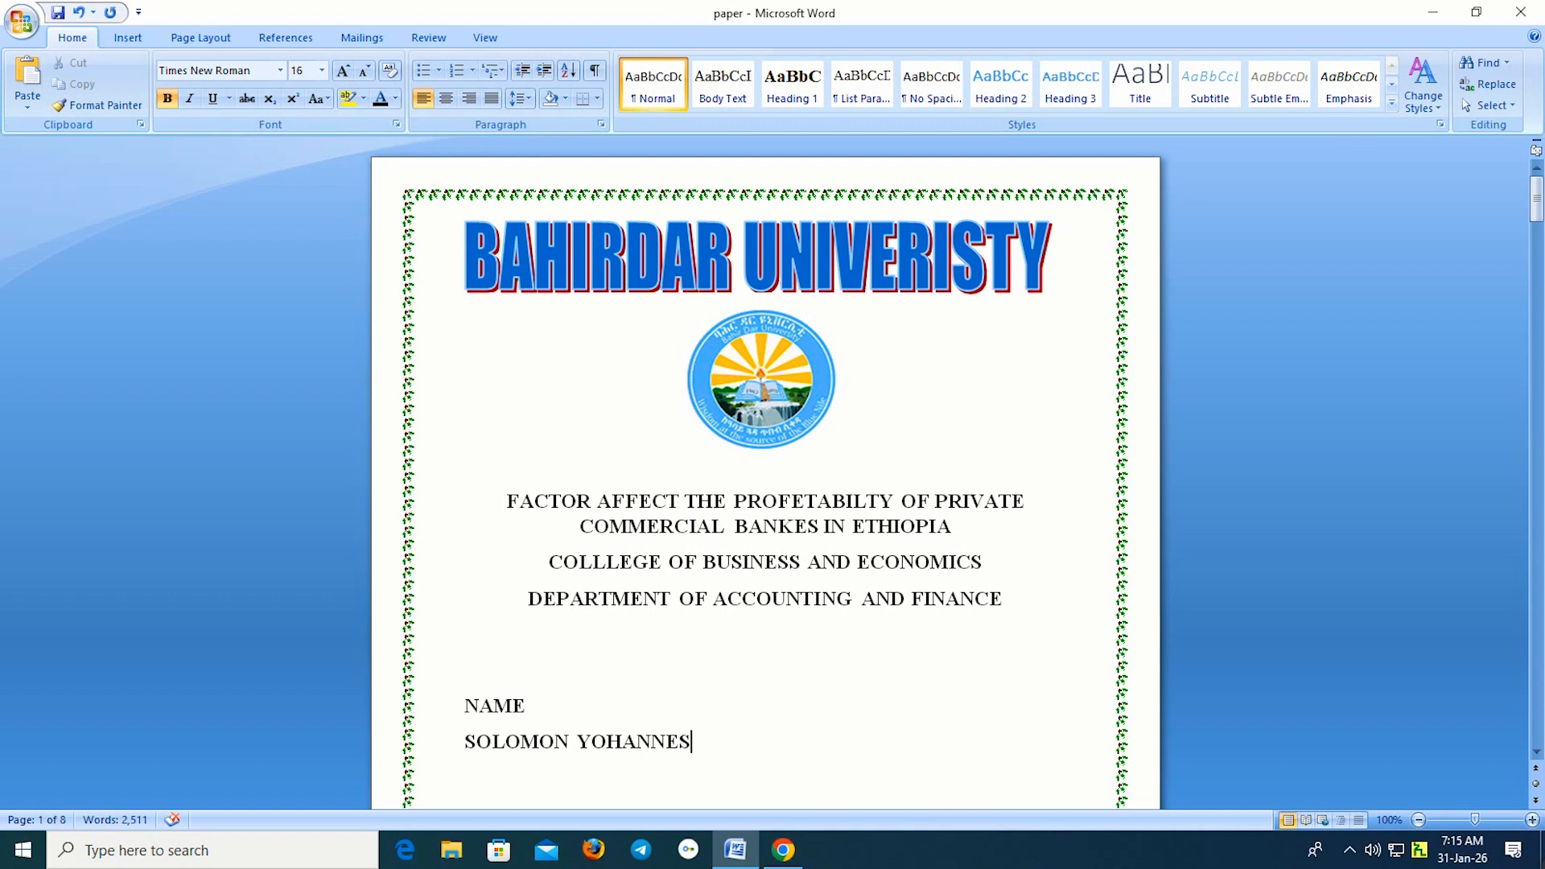
{"action": "key", "text": "Return"}
{"action": "key", "text": "Return"}
{"action": "type", "text": "A"}
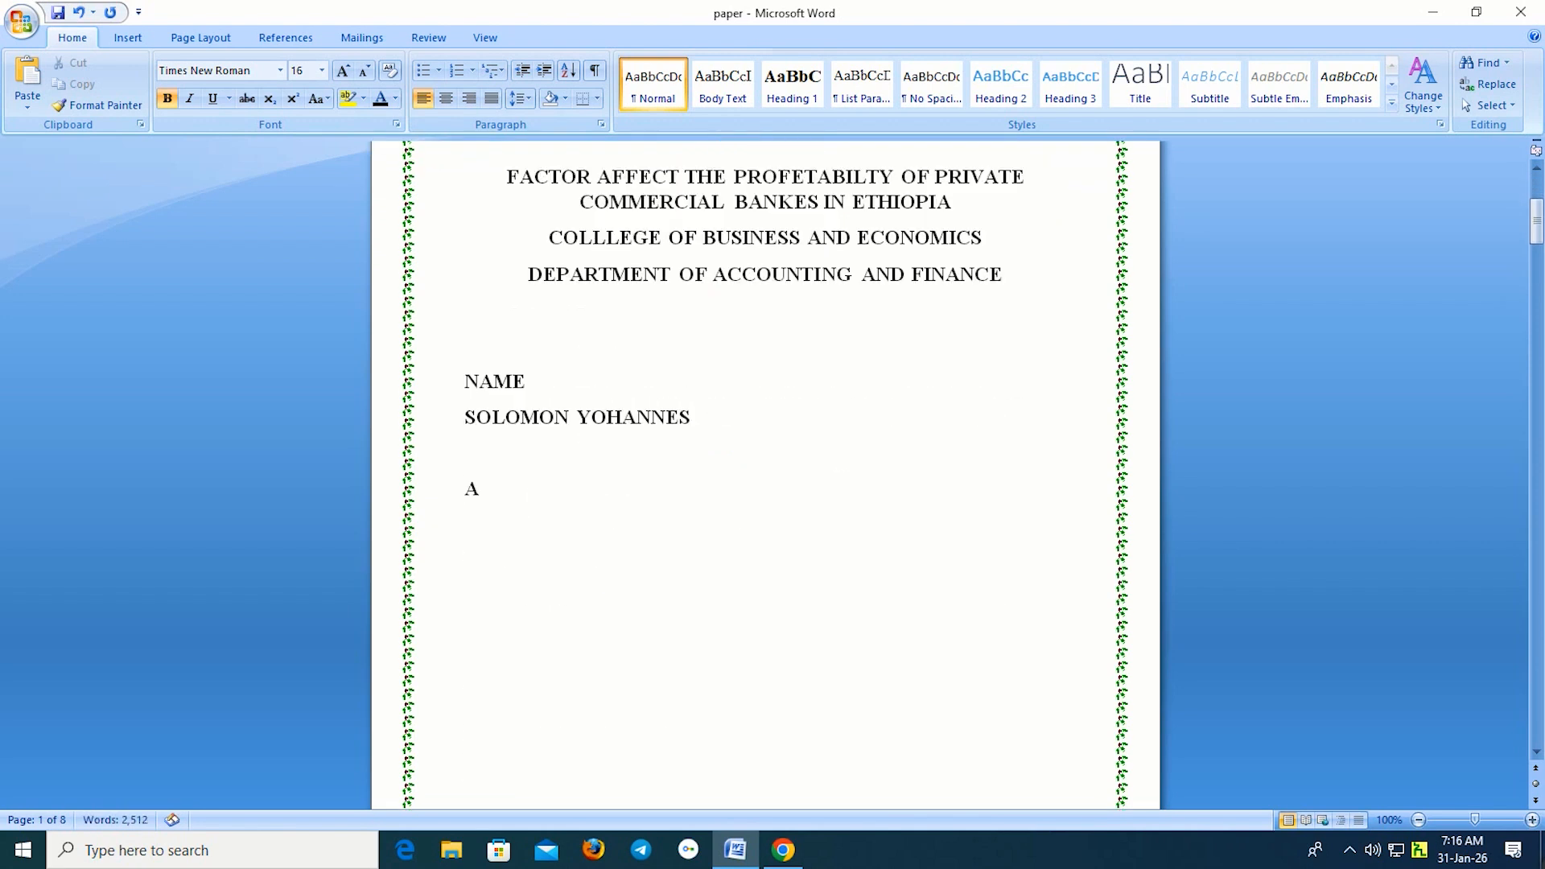
{"action": "type", "text": "DVISOR N"}
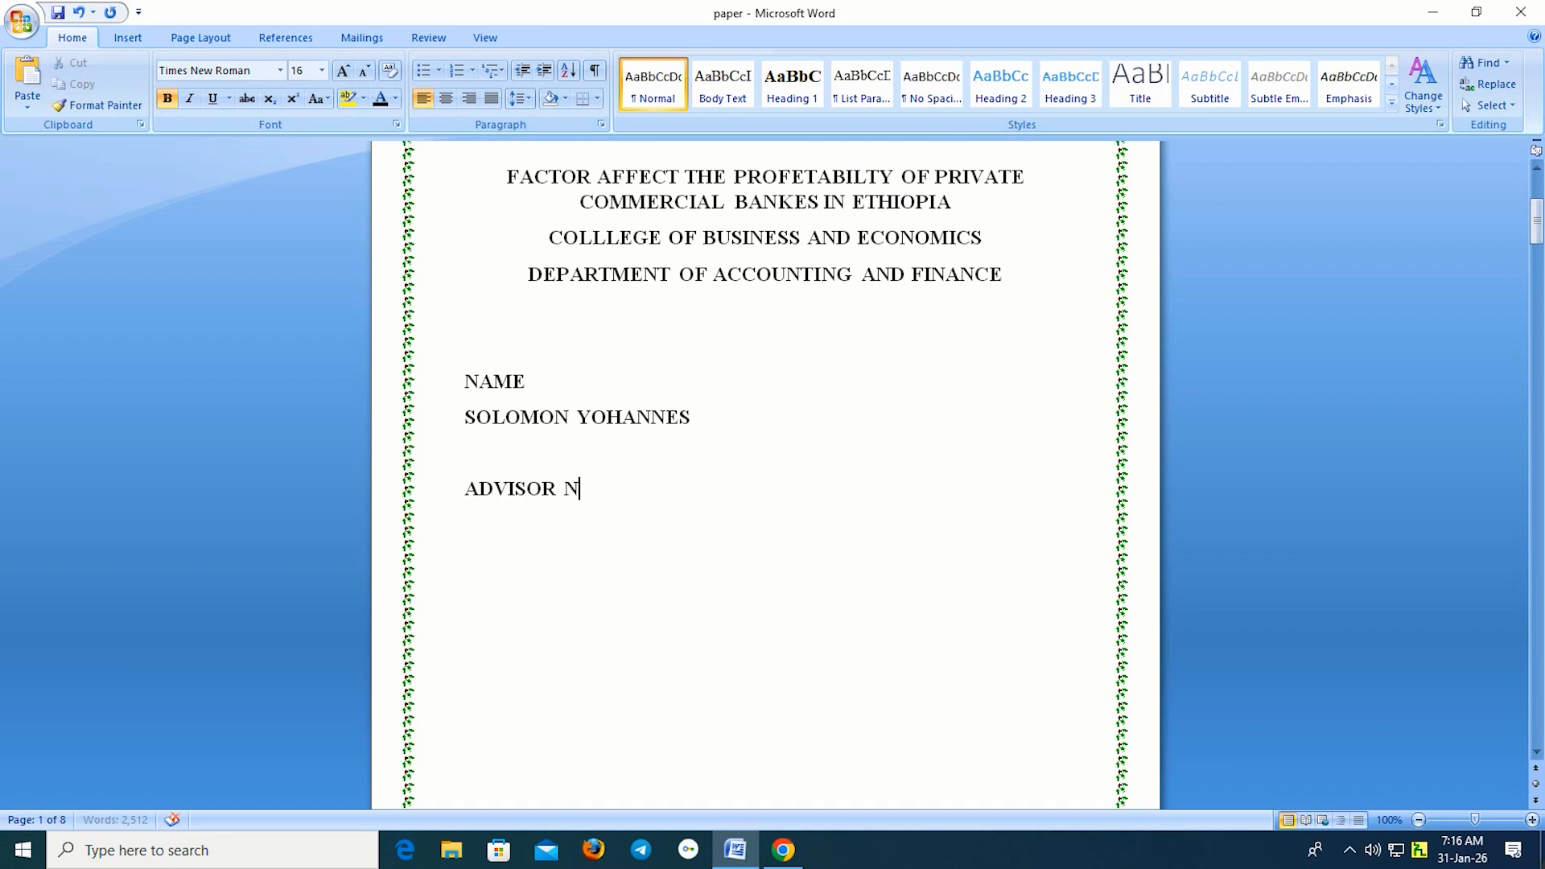
{"action": "type", "text": "AME A"}
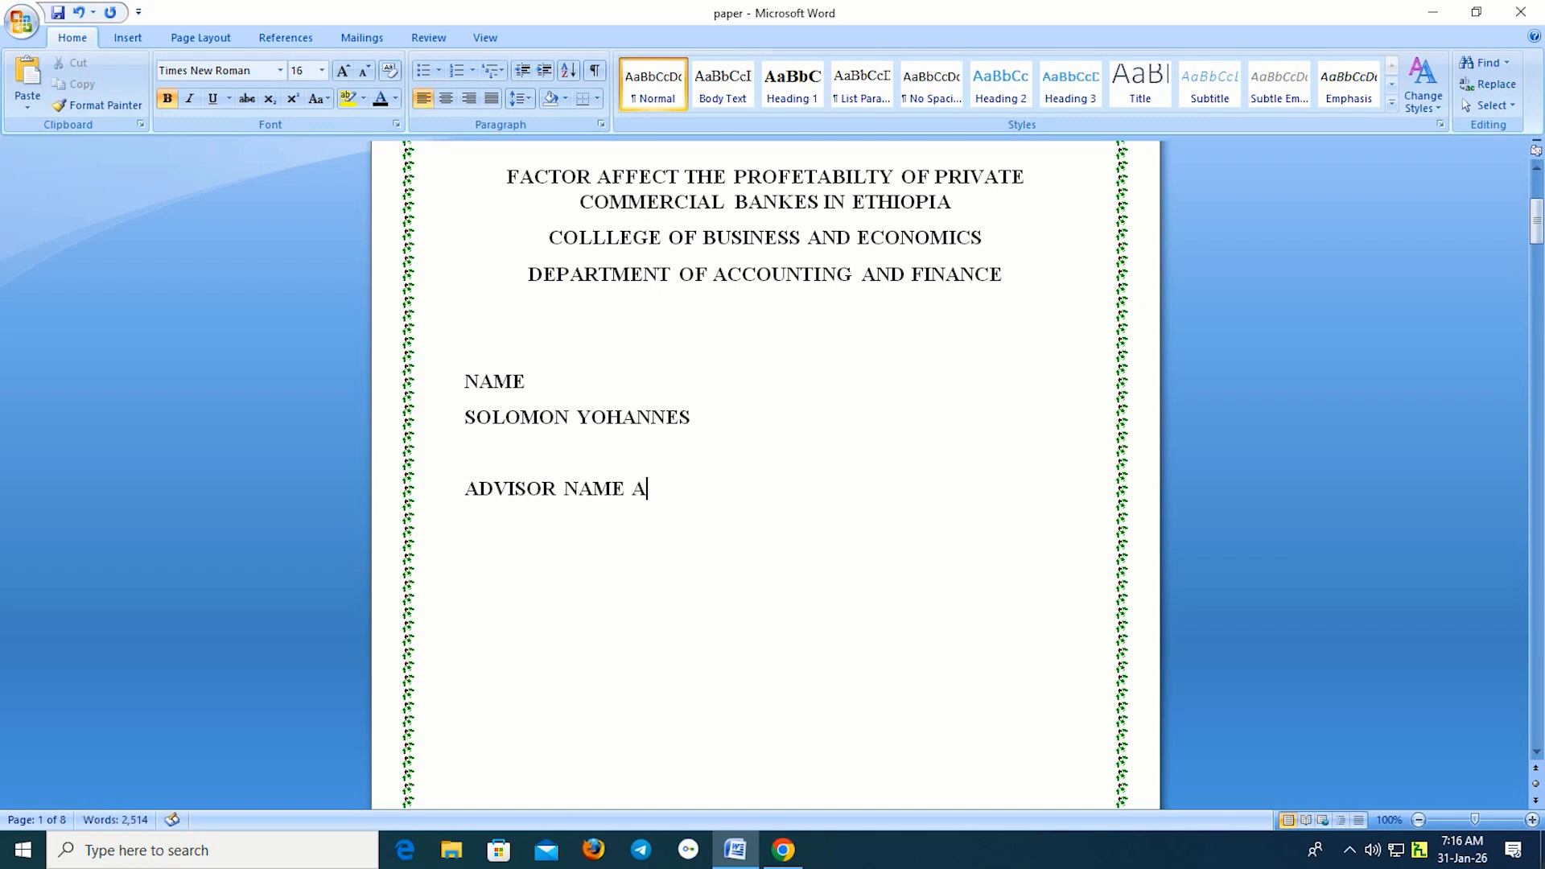
{"action": "type", "text": "SMAMAW T "}
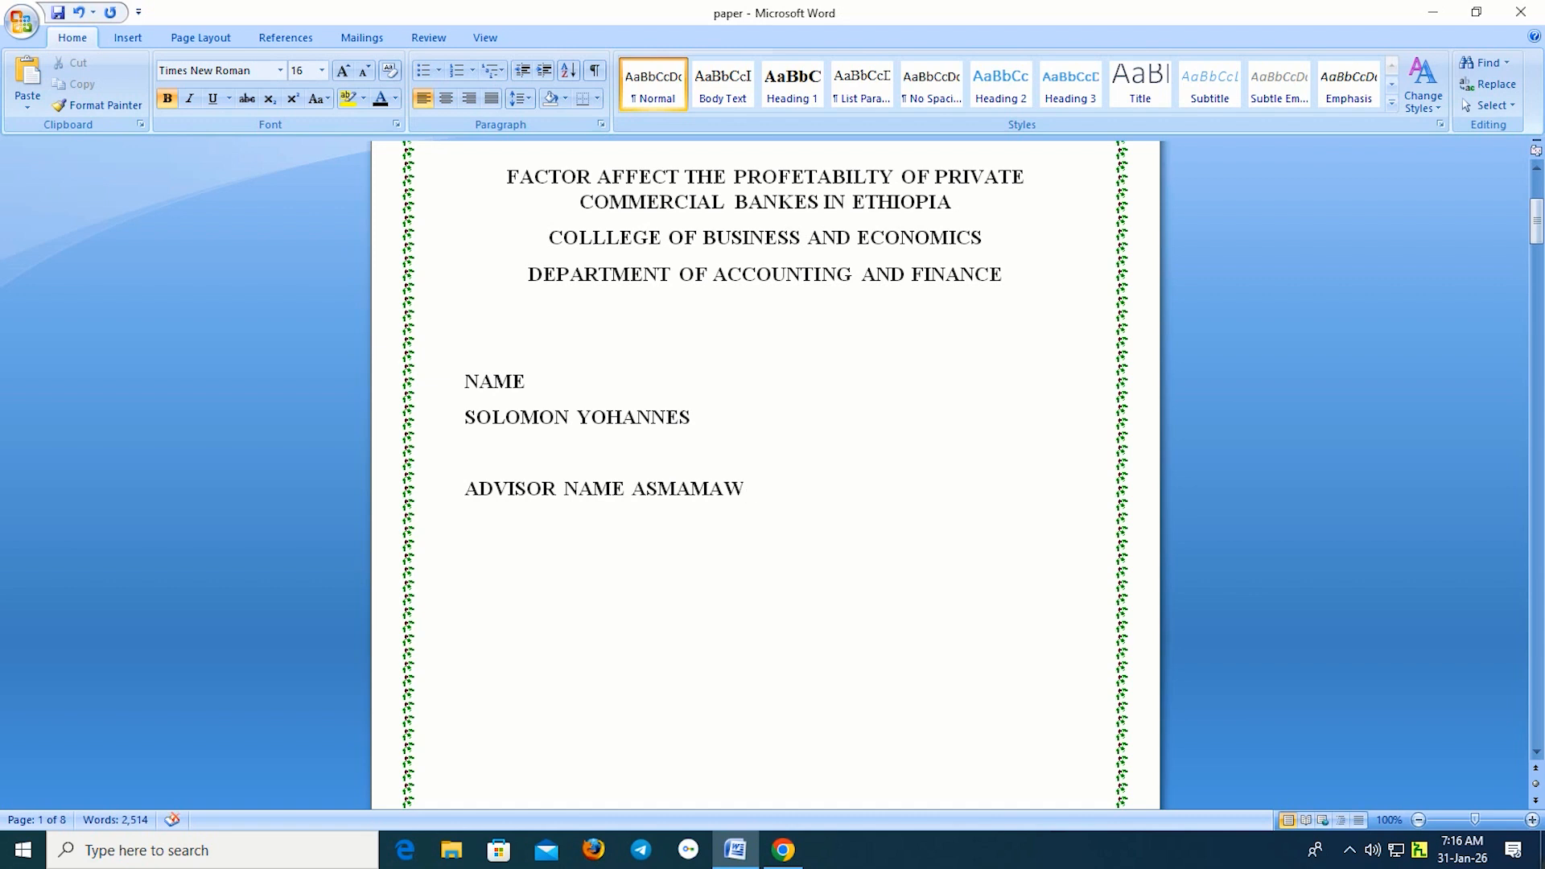
{"action": "type", "text": "(ASS.PRO"}
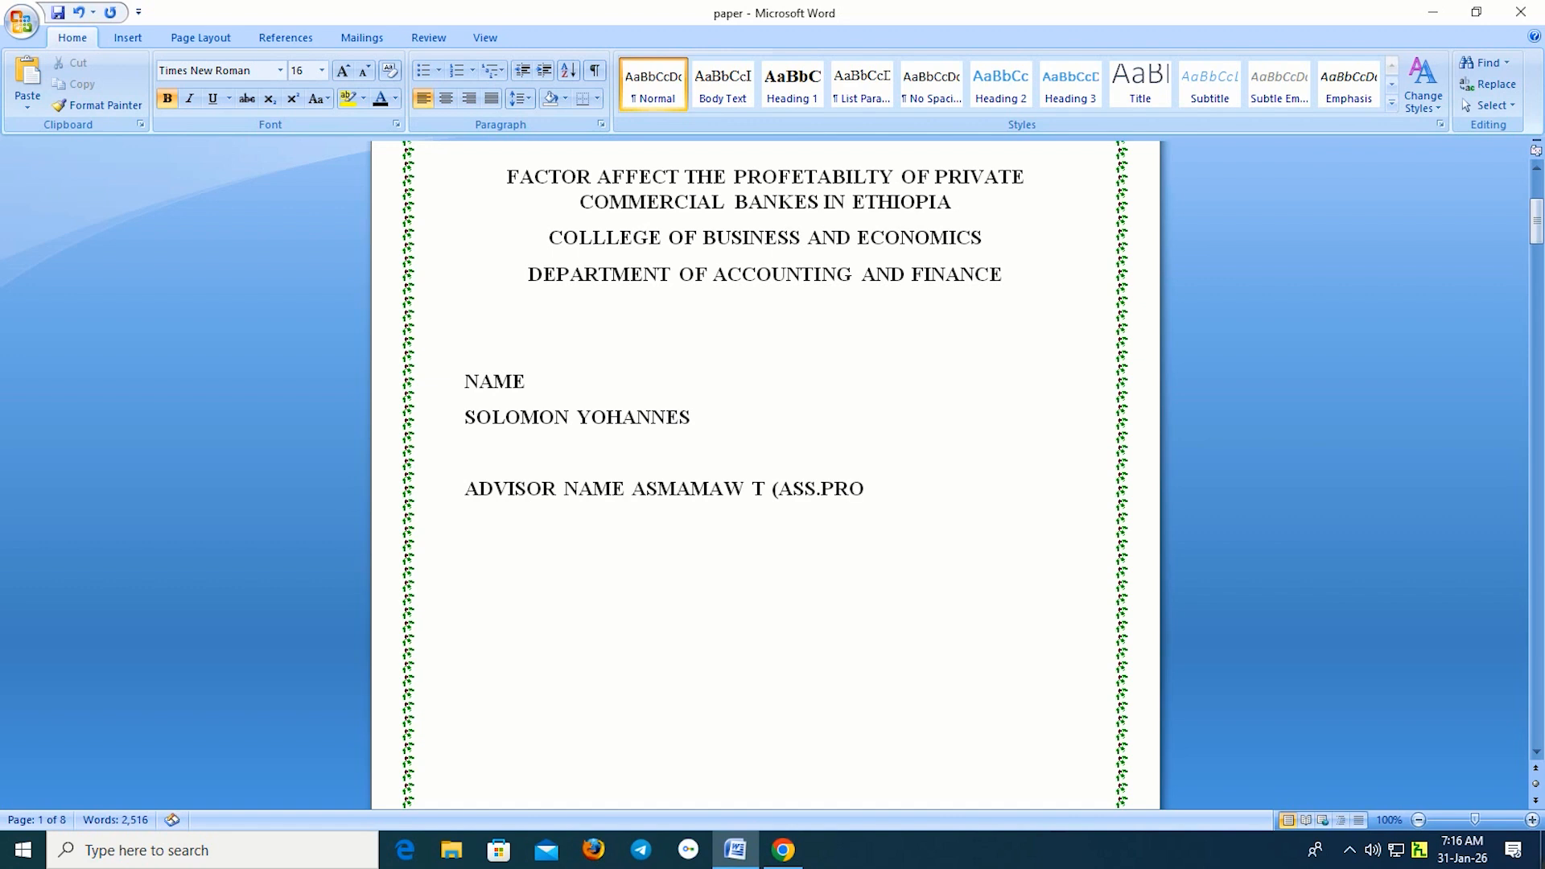
{"action": "type", "text": "FESOR)"}
{"action": "key", "text": "Return"}
{"action": "key", "text": "Return"}
{"action": "key", "text": "Return"}
Add right-aligned lines 'SUBMISSION DATE DECEMBER,20,2025' and 'BAHIRDAR ETHIOPIA'.
{"action": "left_click", "coordinate": [468, 98]}
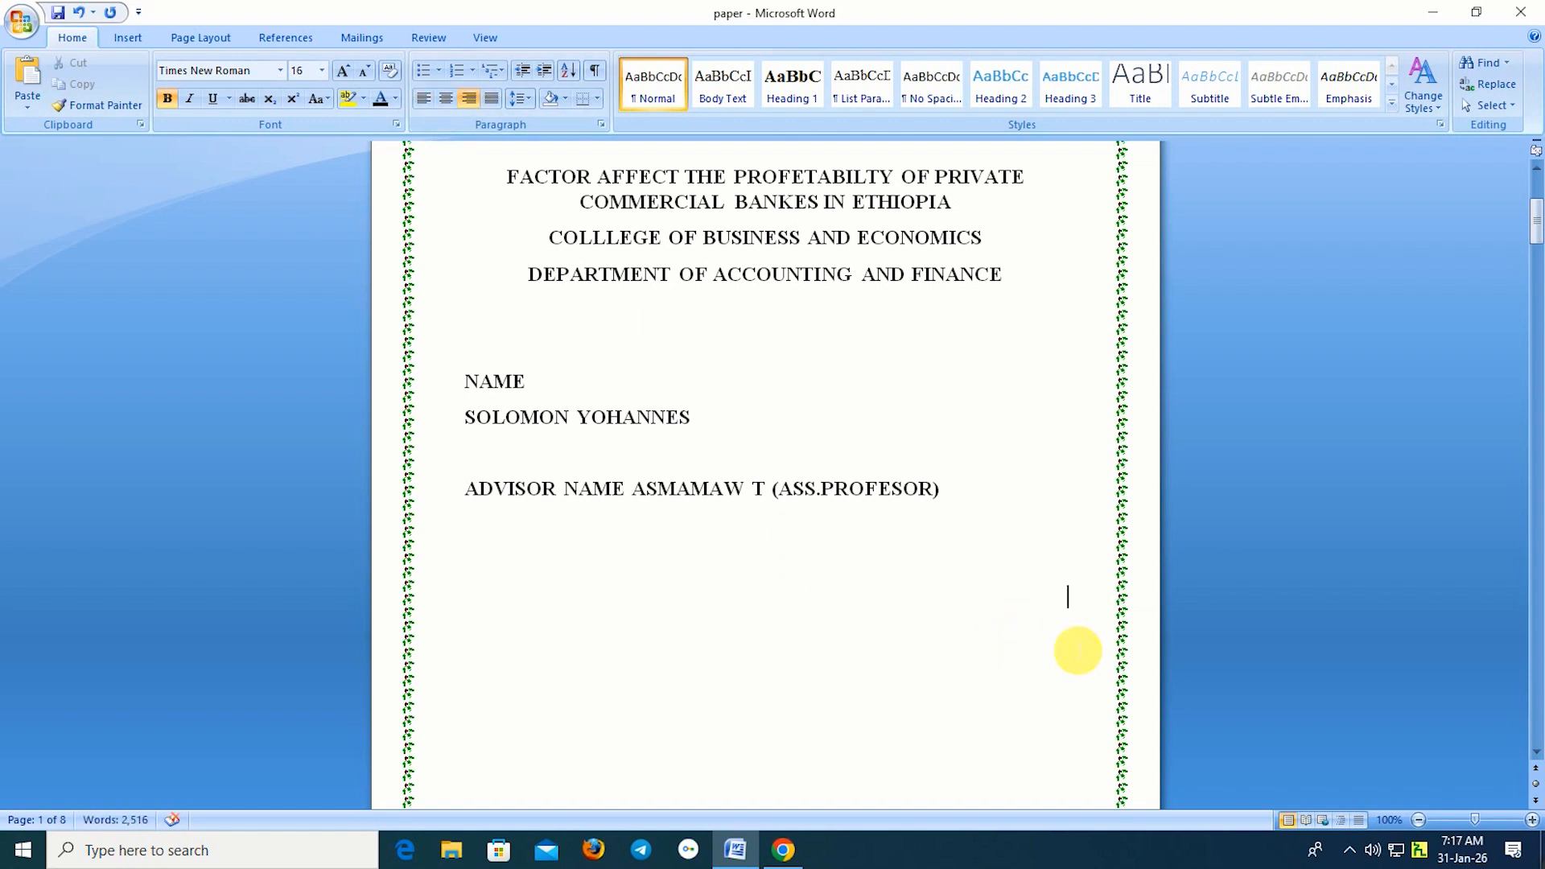
{"action": "type", "text": "SUBMI"}
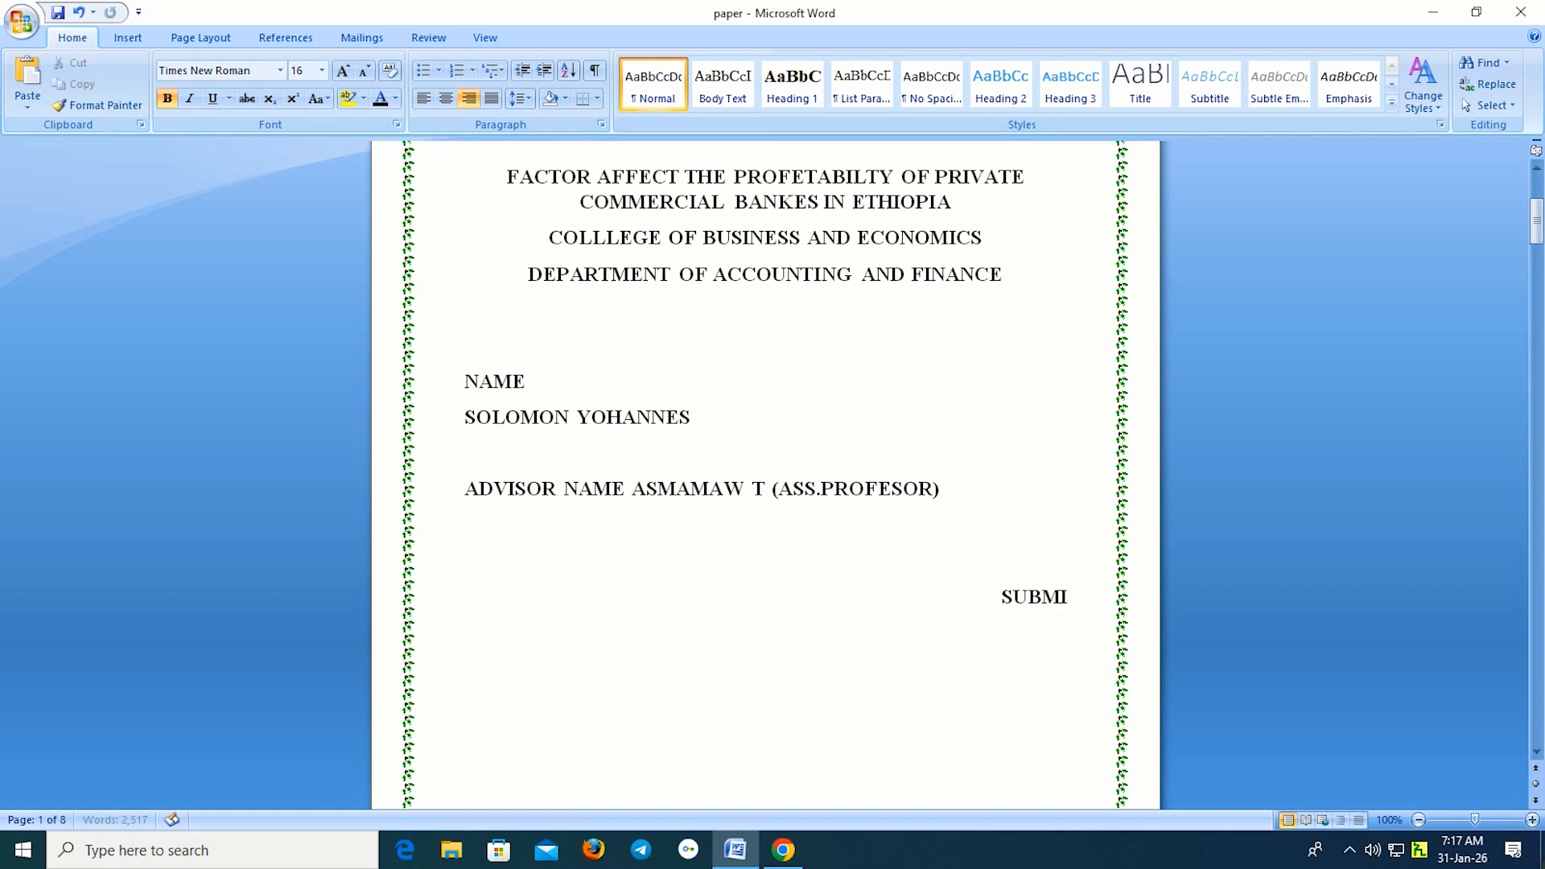
{"action": "type", "text": "SS"}
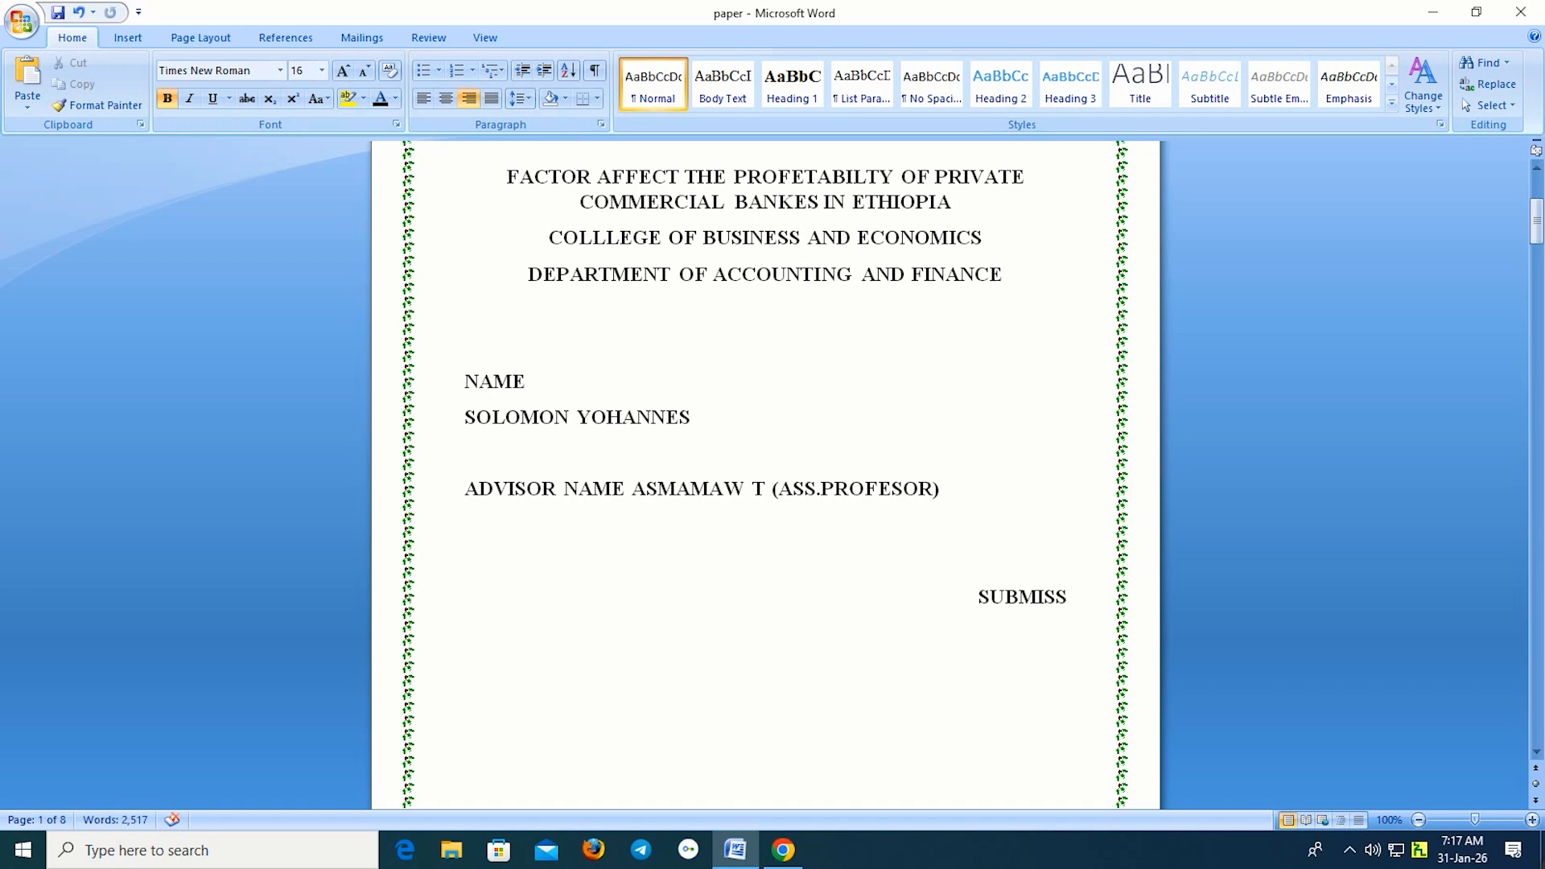
{"action": "type", "text": "ION"}
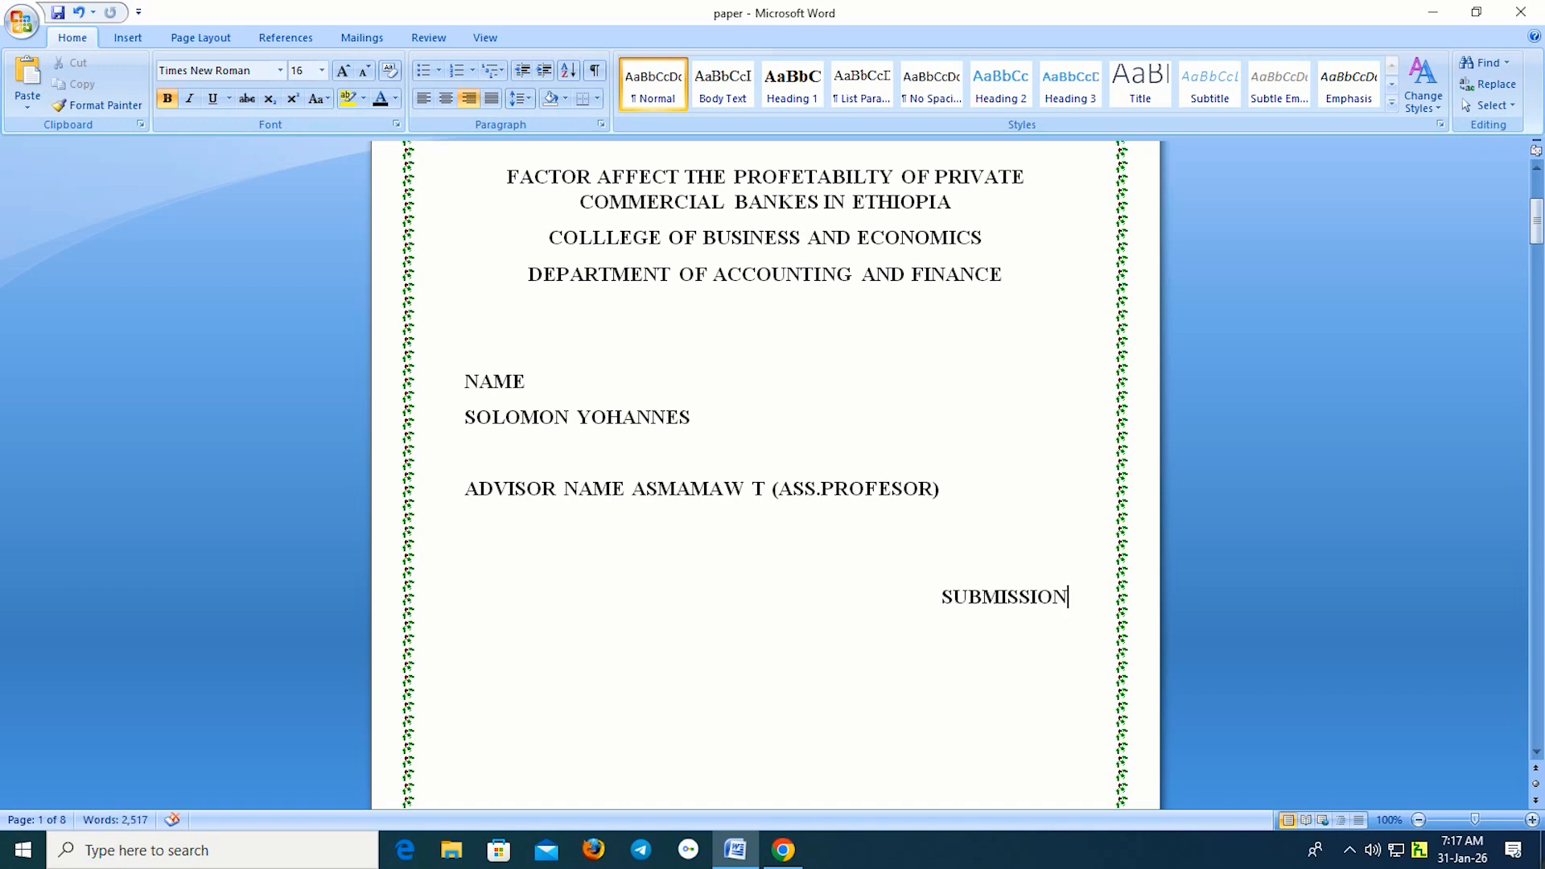
{"action": "type", "text": " DATE"}
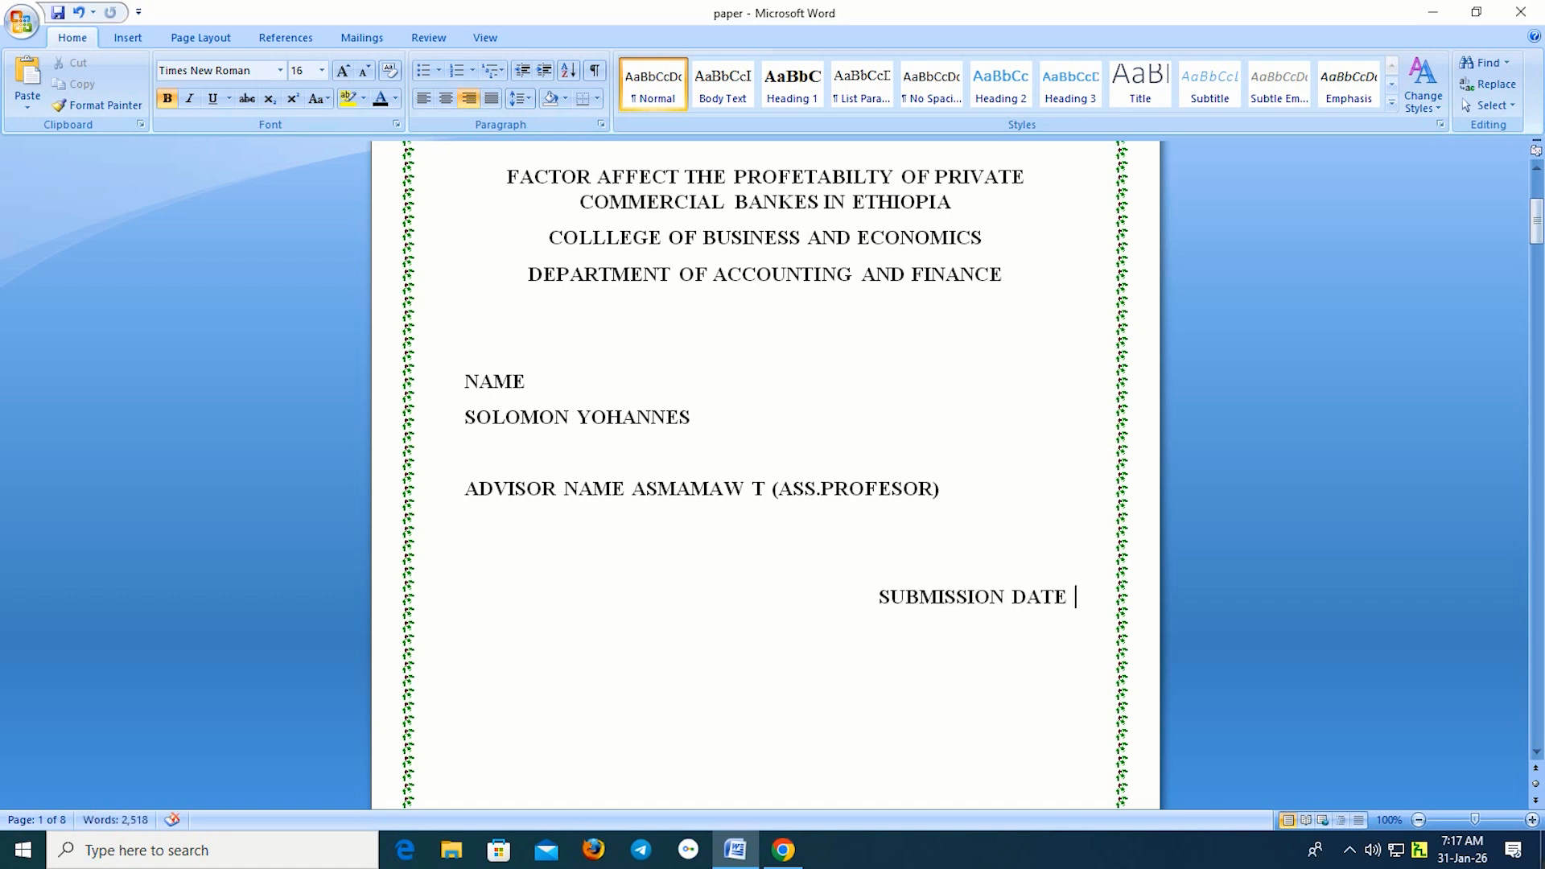
{"action": "type", "text": " DECEMBER"}
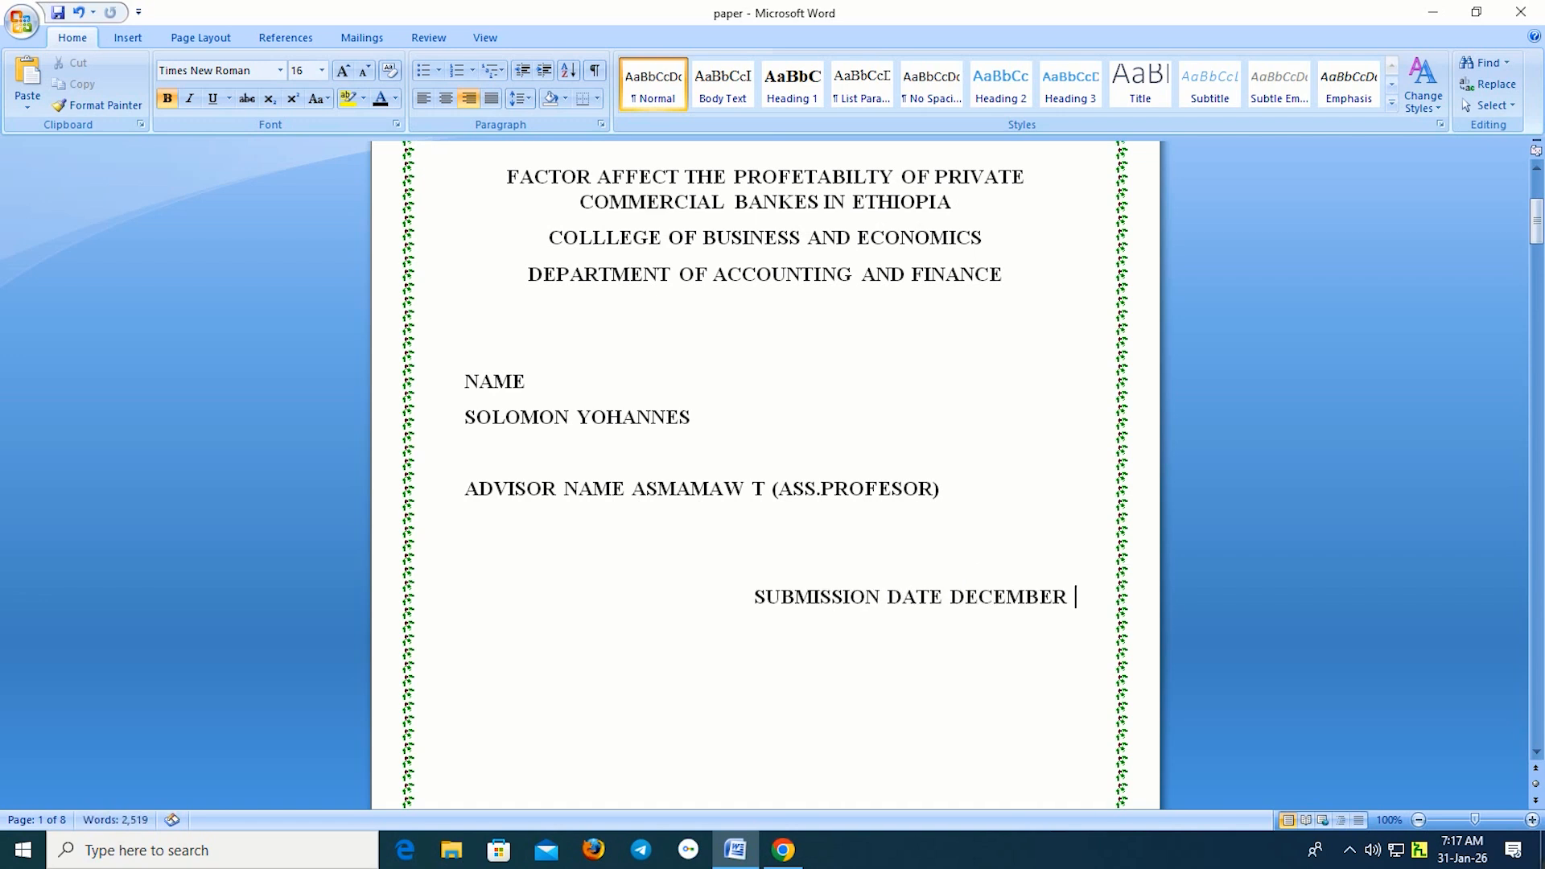
{"action": "key", "text": "BackSpace"}
{"action": "type", "text": ",20,2025"}
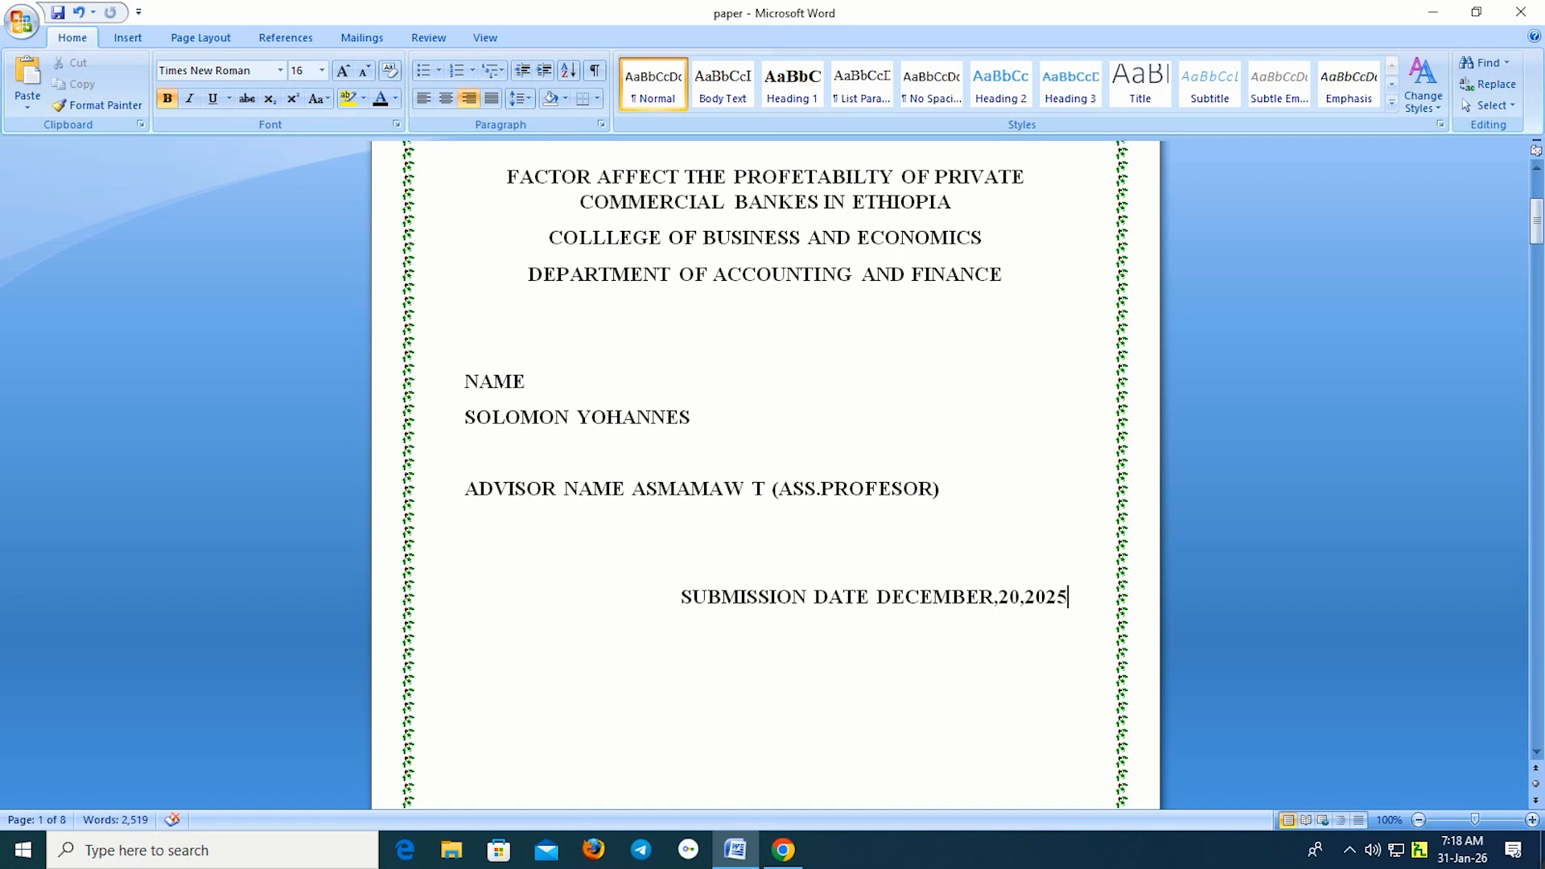
{"action": "key", "text": "Return"}
{"action": "type", "text": "BAHIRD"}
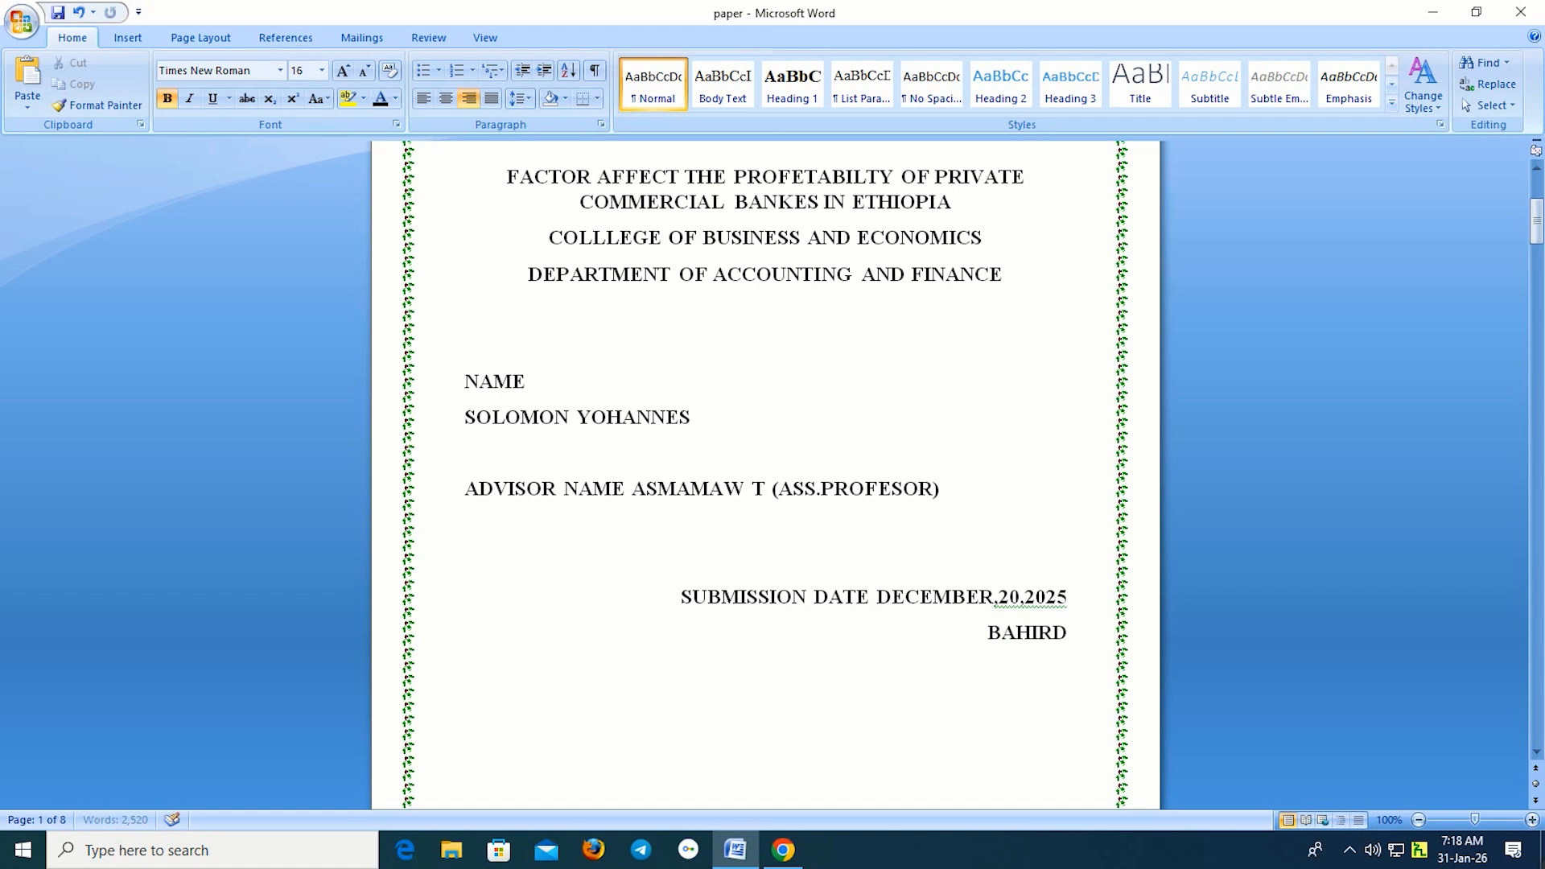
{"action": "type", "text": "AR ETHIOPIA"}
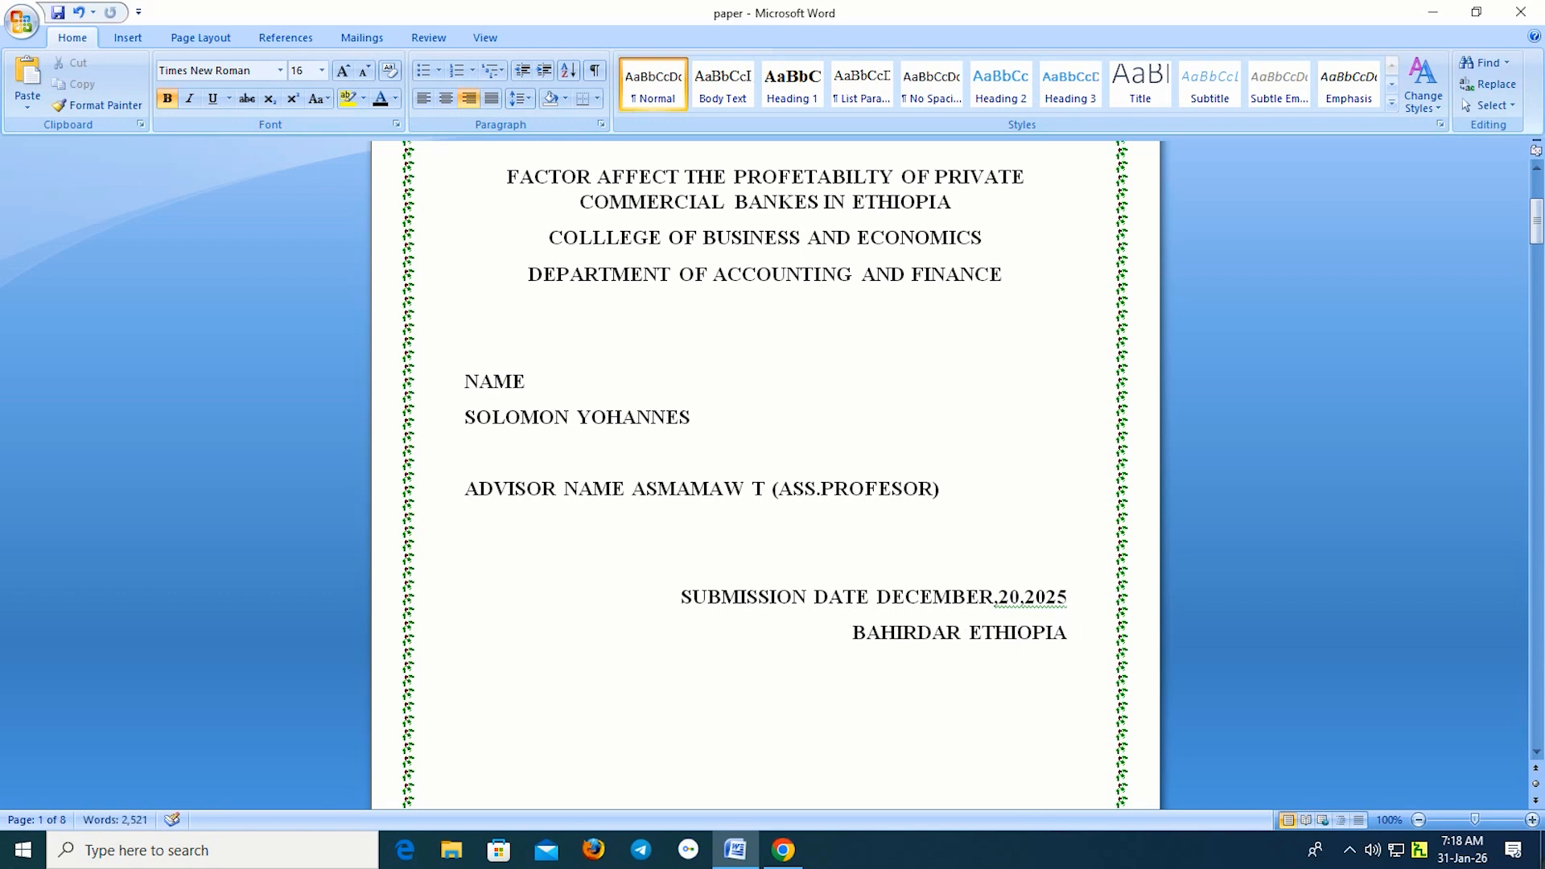
Insert blank lines above the submission date and above the advisor line.
{"action": "scroll", "coordinate": [1051, 593], "scroll_direction": "down", "scroll_amount": 1}
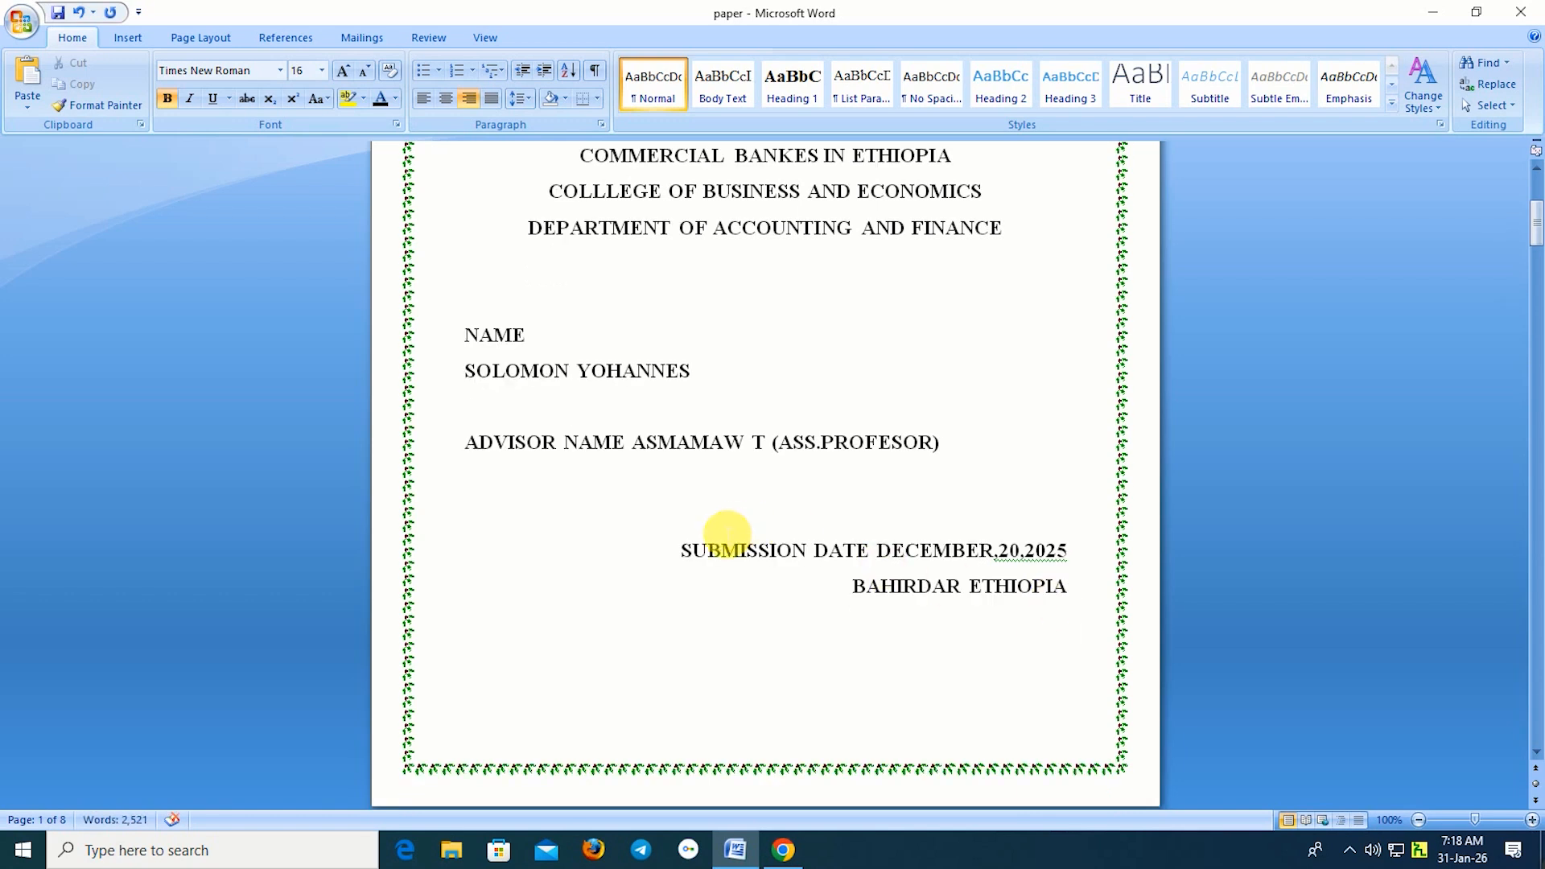
{"action": "left_click", "coordinate": [734, 519]}
{"action": "key", "text": "Return"}
{"action": "key", "text": "Return"}
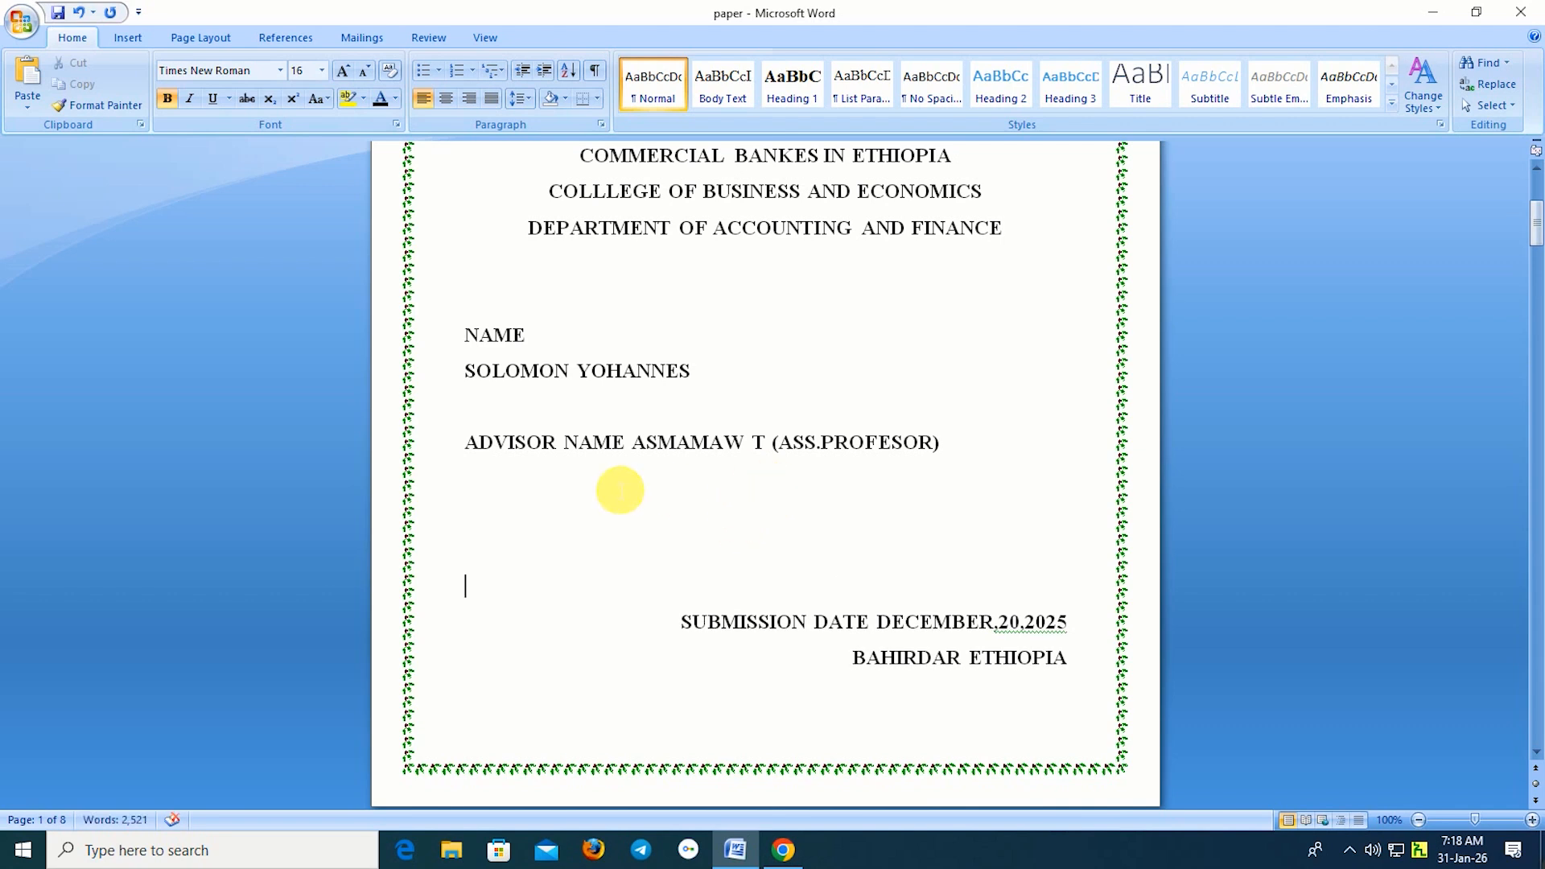
{"action": "left_click", "coordinate": [742, 550]}
{"action": "scroll", "coordinate": [741, 550], "scroll_direction": "up", "scroll_amount": 8}
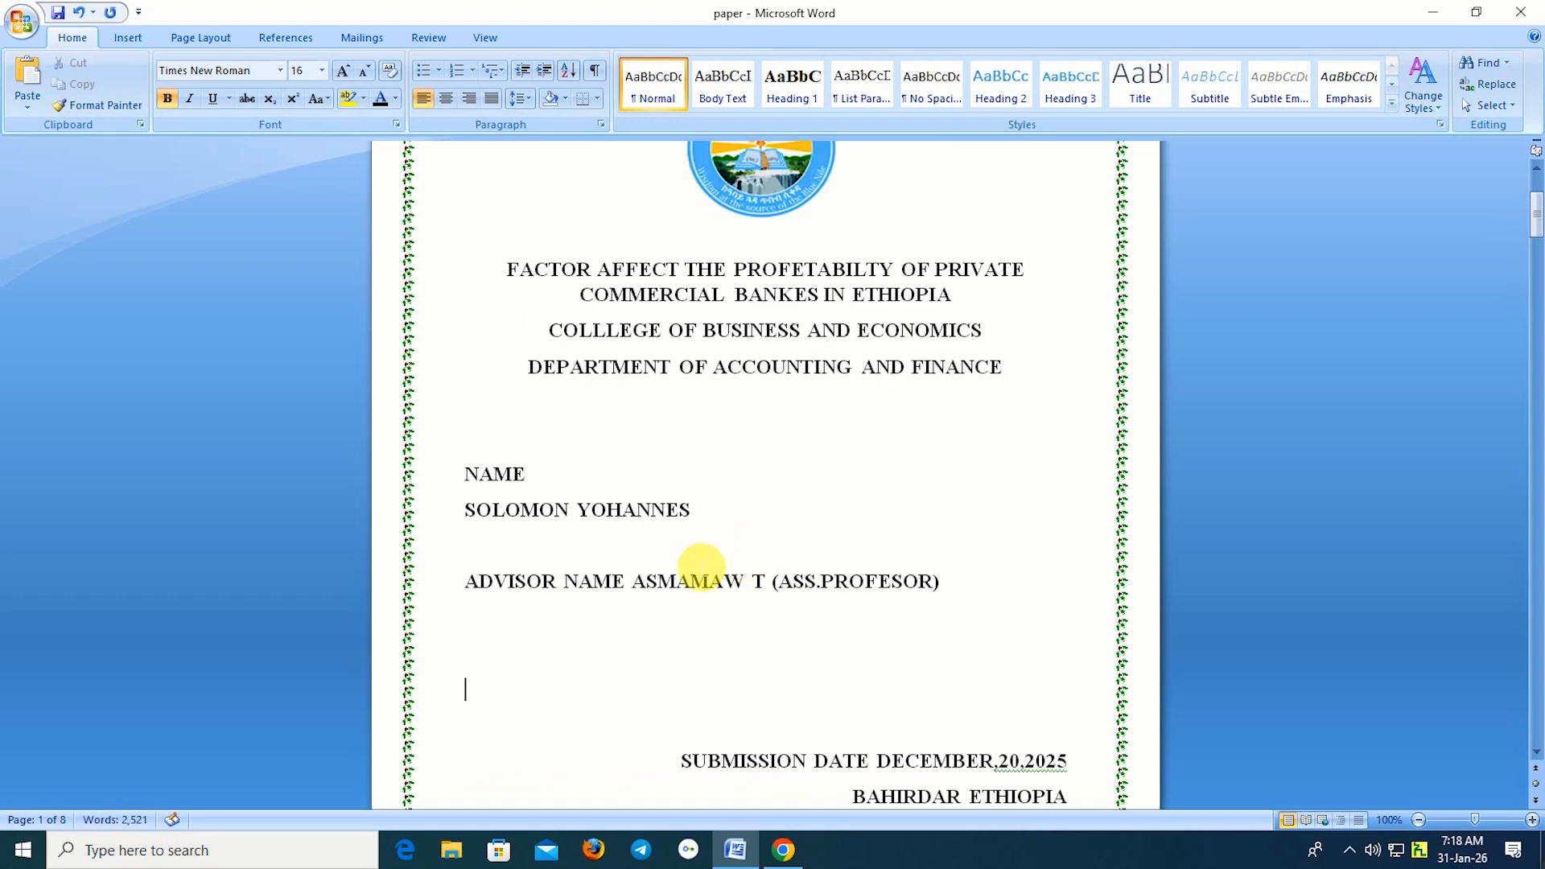
{"action": "scroll", "coordinate": [786, 558], "scroll_direction": "down", "scroll_amount": 3}
{"action": "left_click", "coordinate": [495, 644]}
{"action": "key", "text": "Return"}
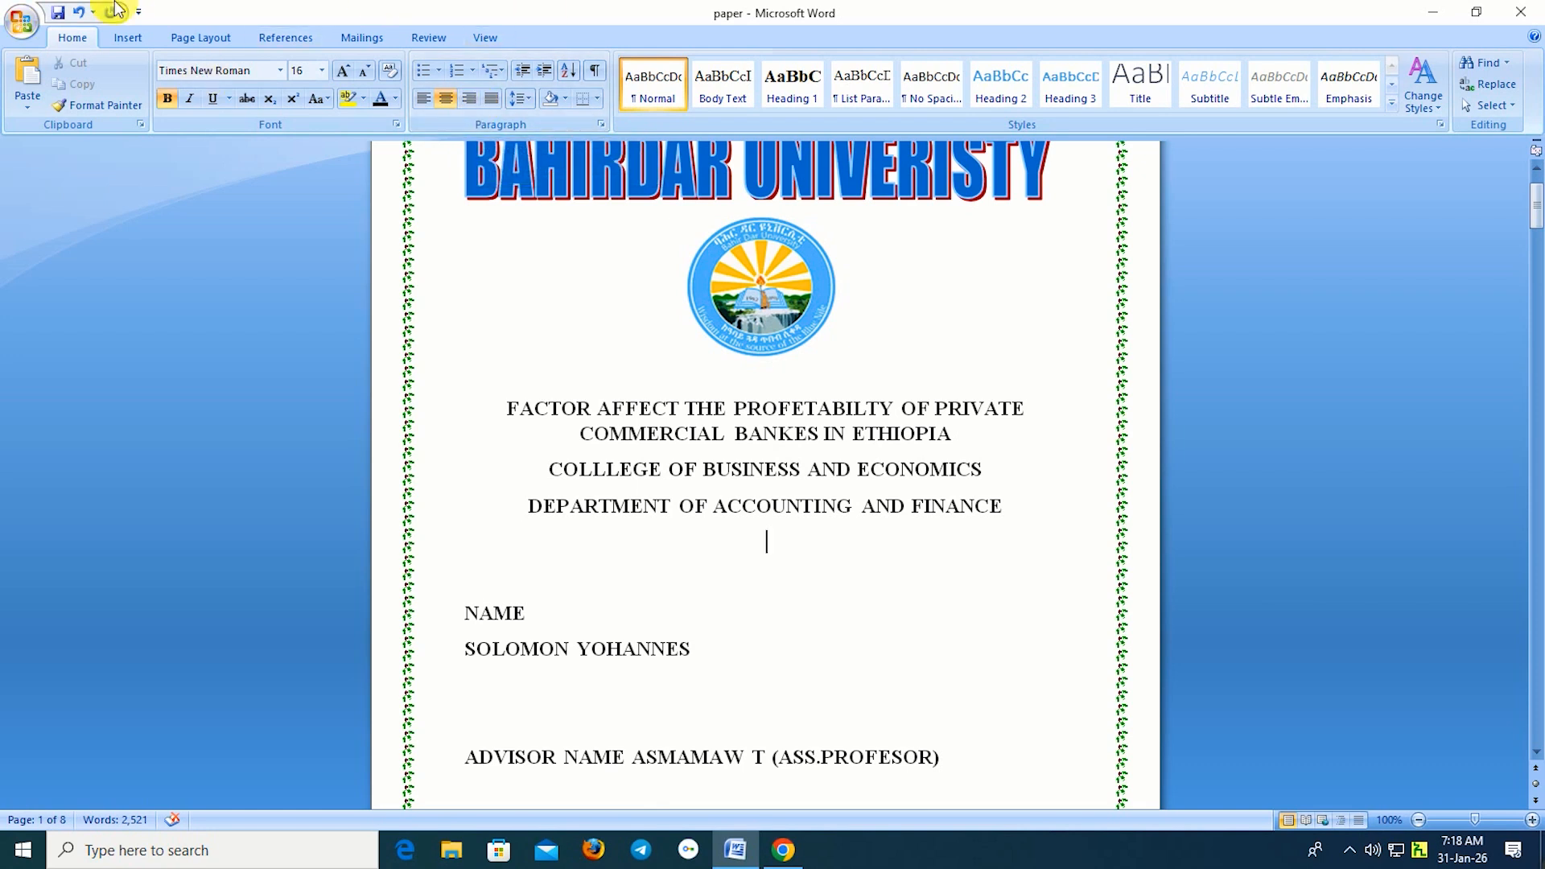
Set up a custom picture watermark using the 'images' logo file from the Desktop.
{"action": "left_click", "coordinate": [200, 38]}
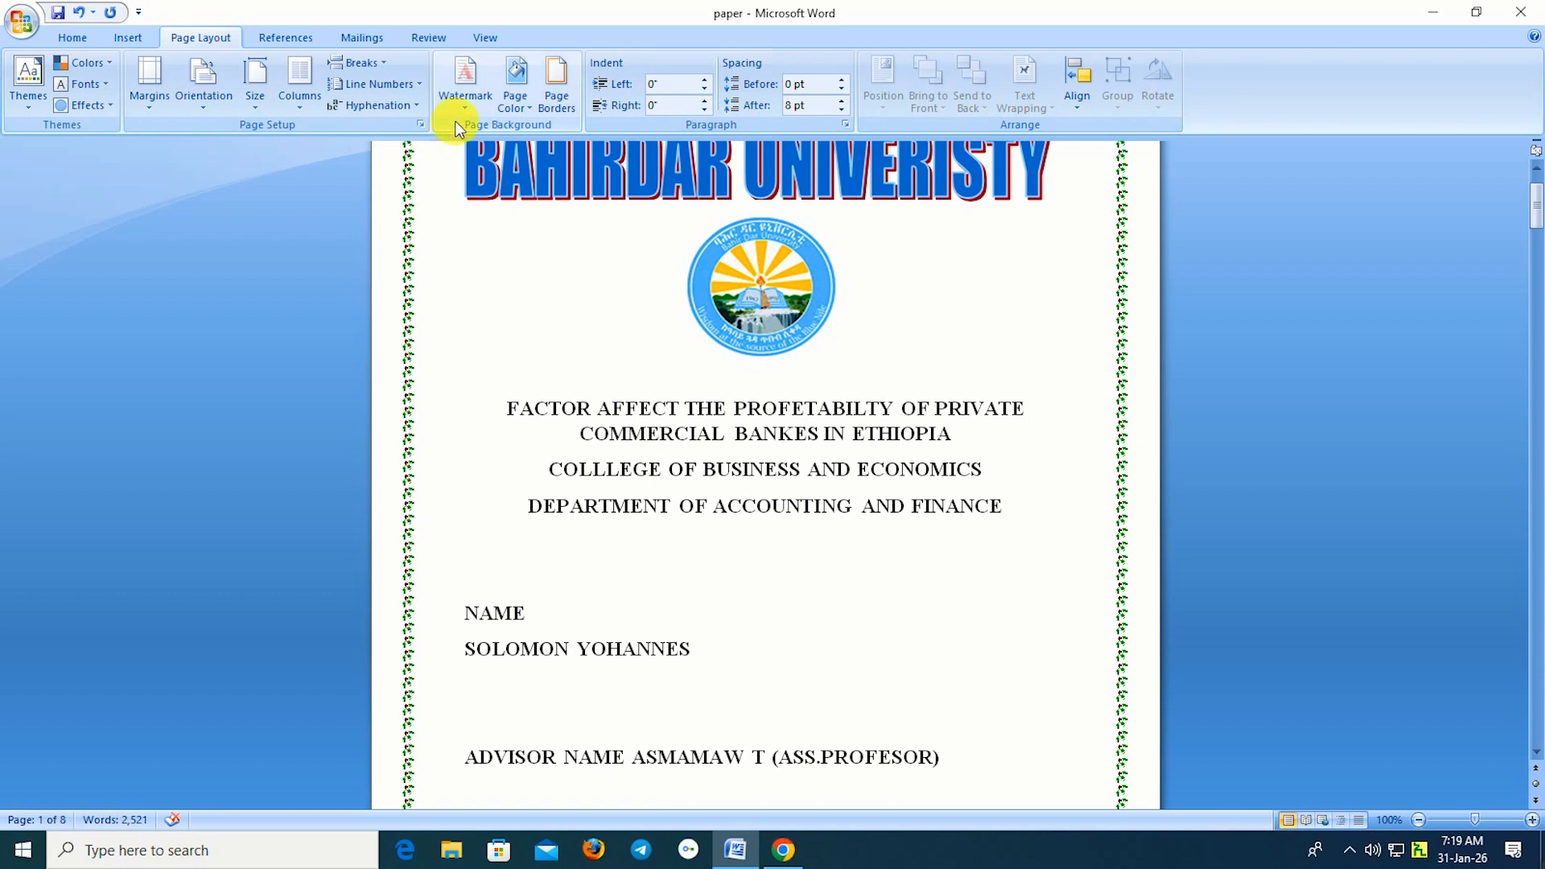
{"action": "left_click", "coordinate": [457, 97]}
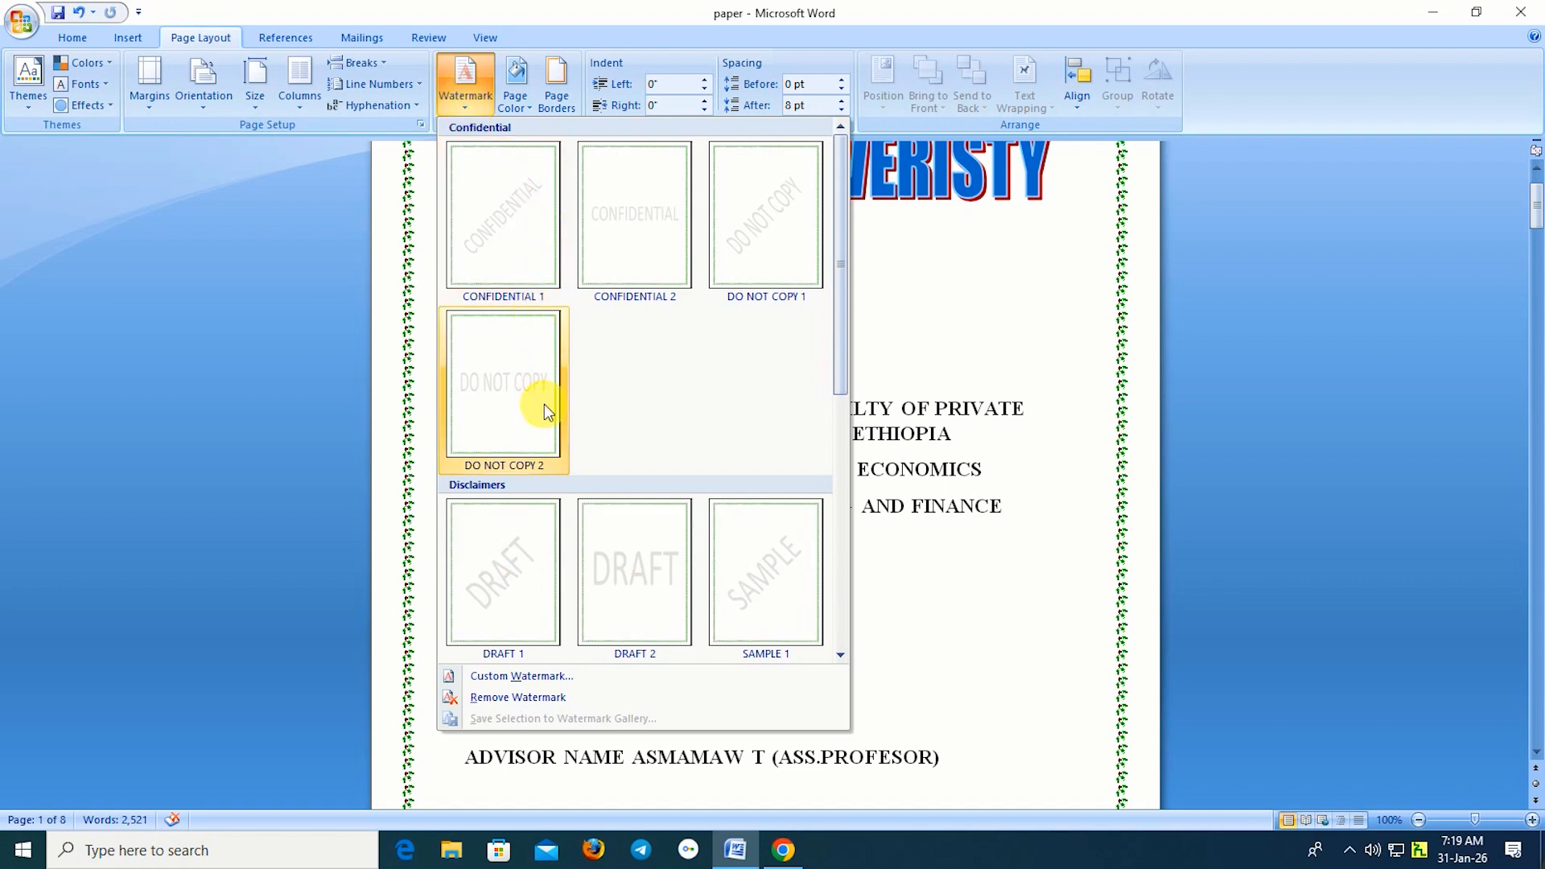
{"action": "left_click", "coordinate": [492, 680]}
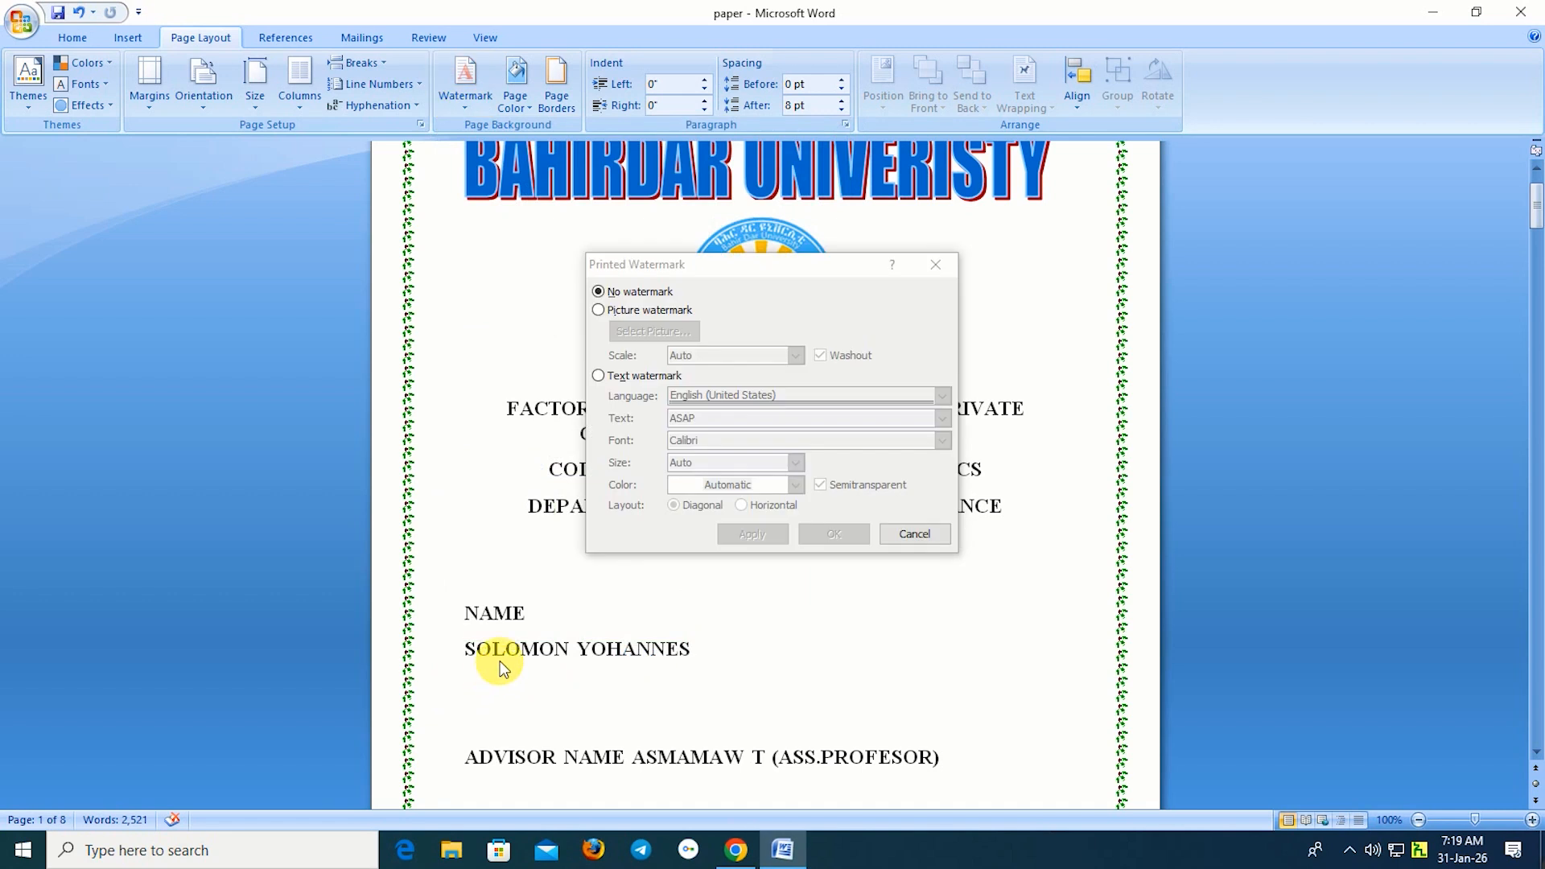
{"action": "left_click", "coordinate": [598, 310]}
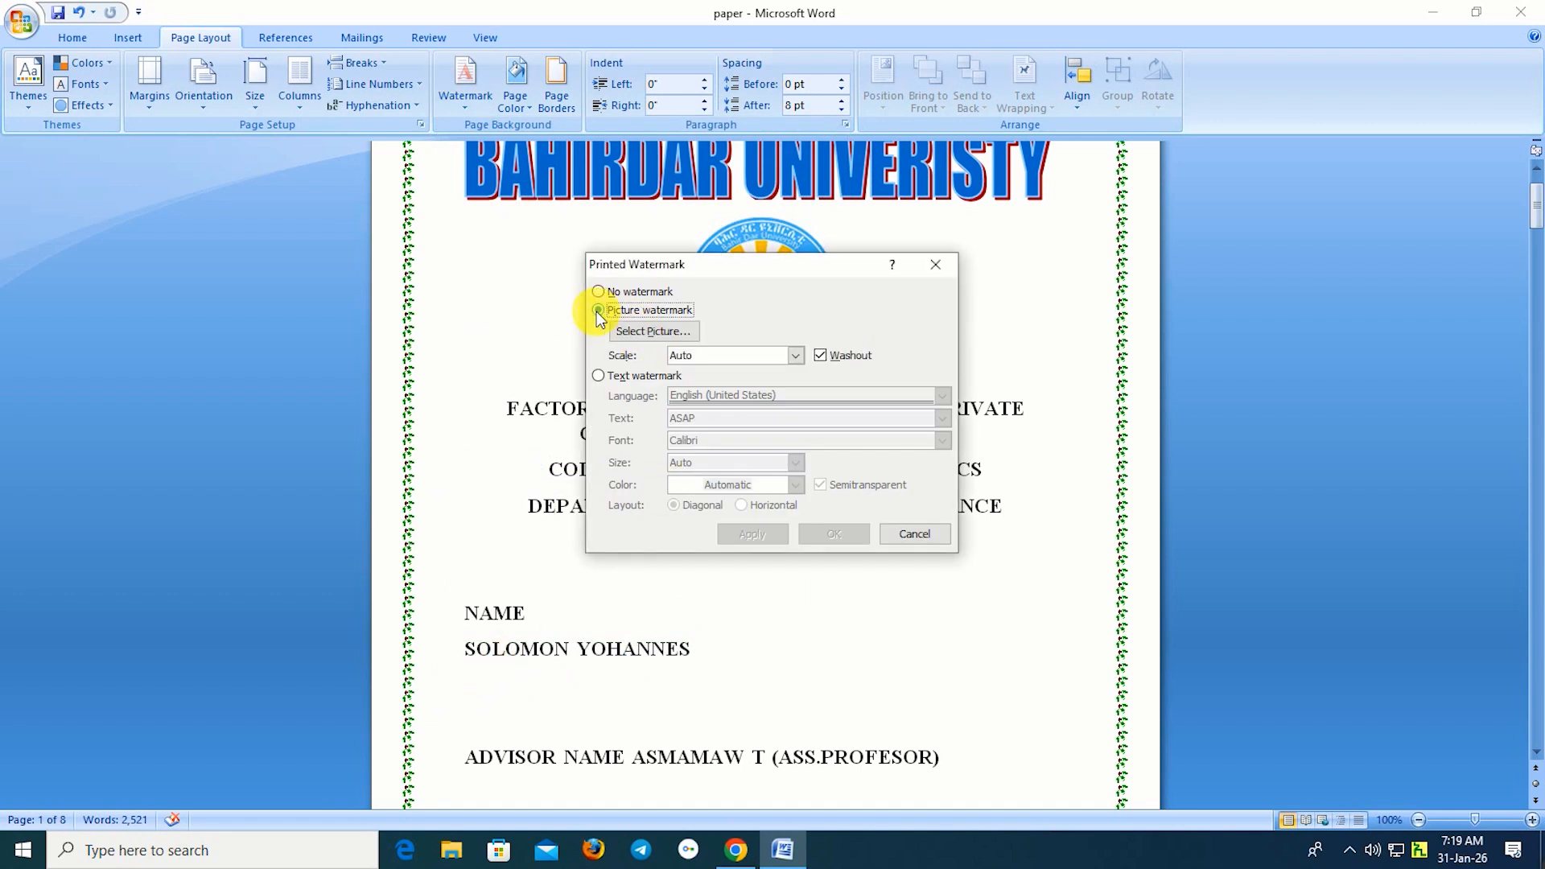
{"action": "left_click", "coordinate": [642, 334]}
{"action": "left_click", "coordinate": [669, 502]}
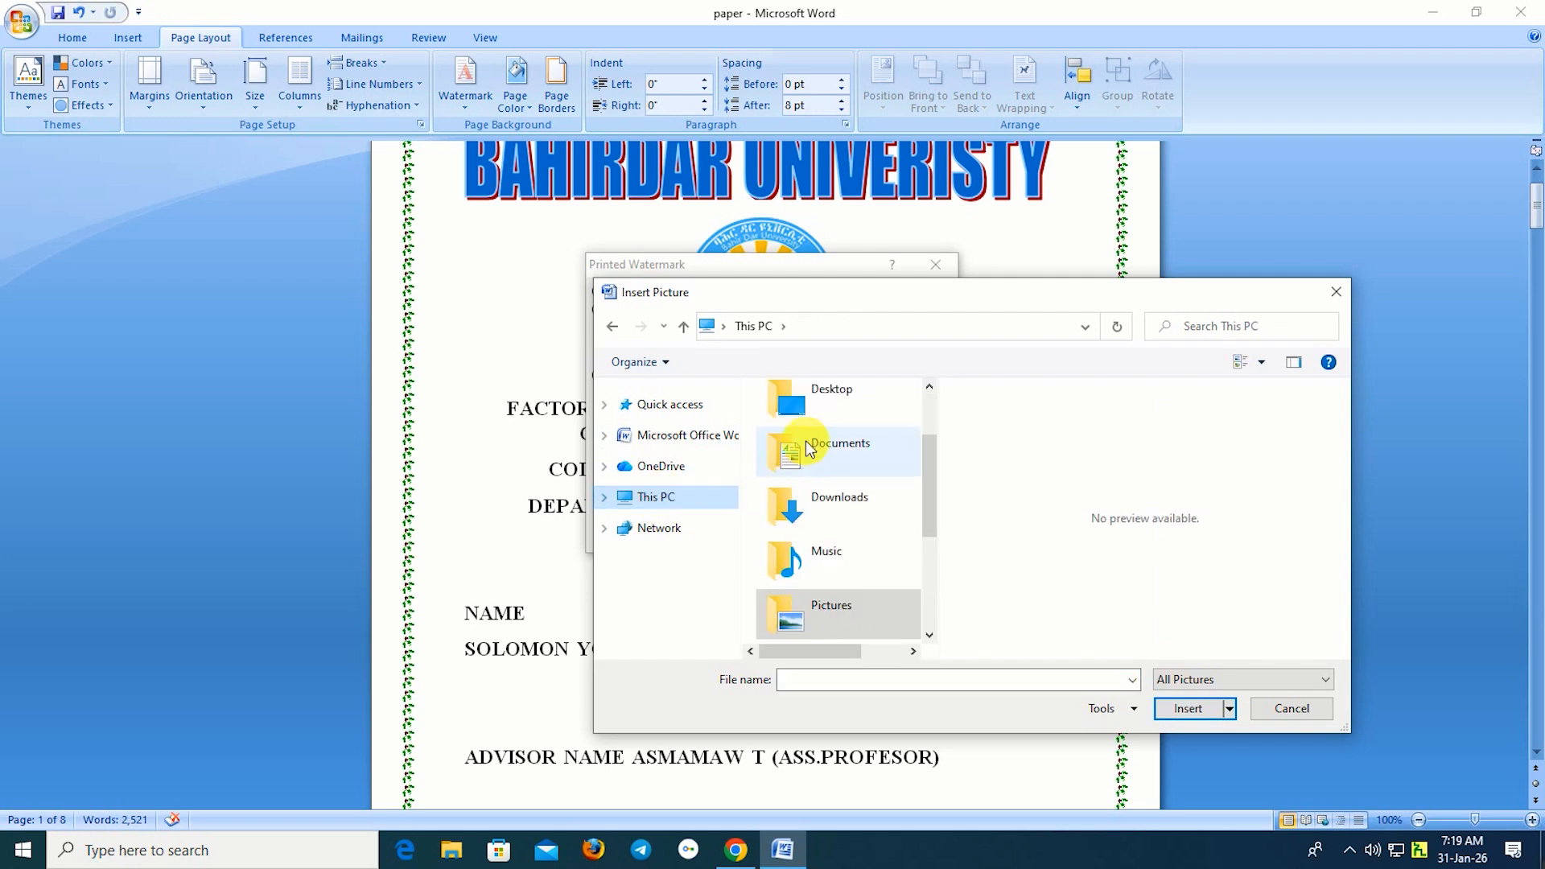
{"action": "double_click", "coordinate": [845, 399]}
{"action": "left_click", "coordinate": [929, 636]}
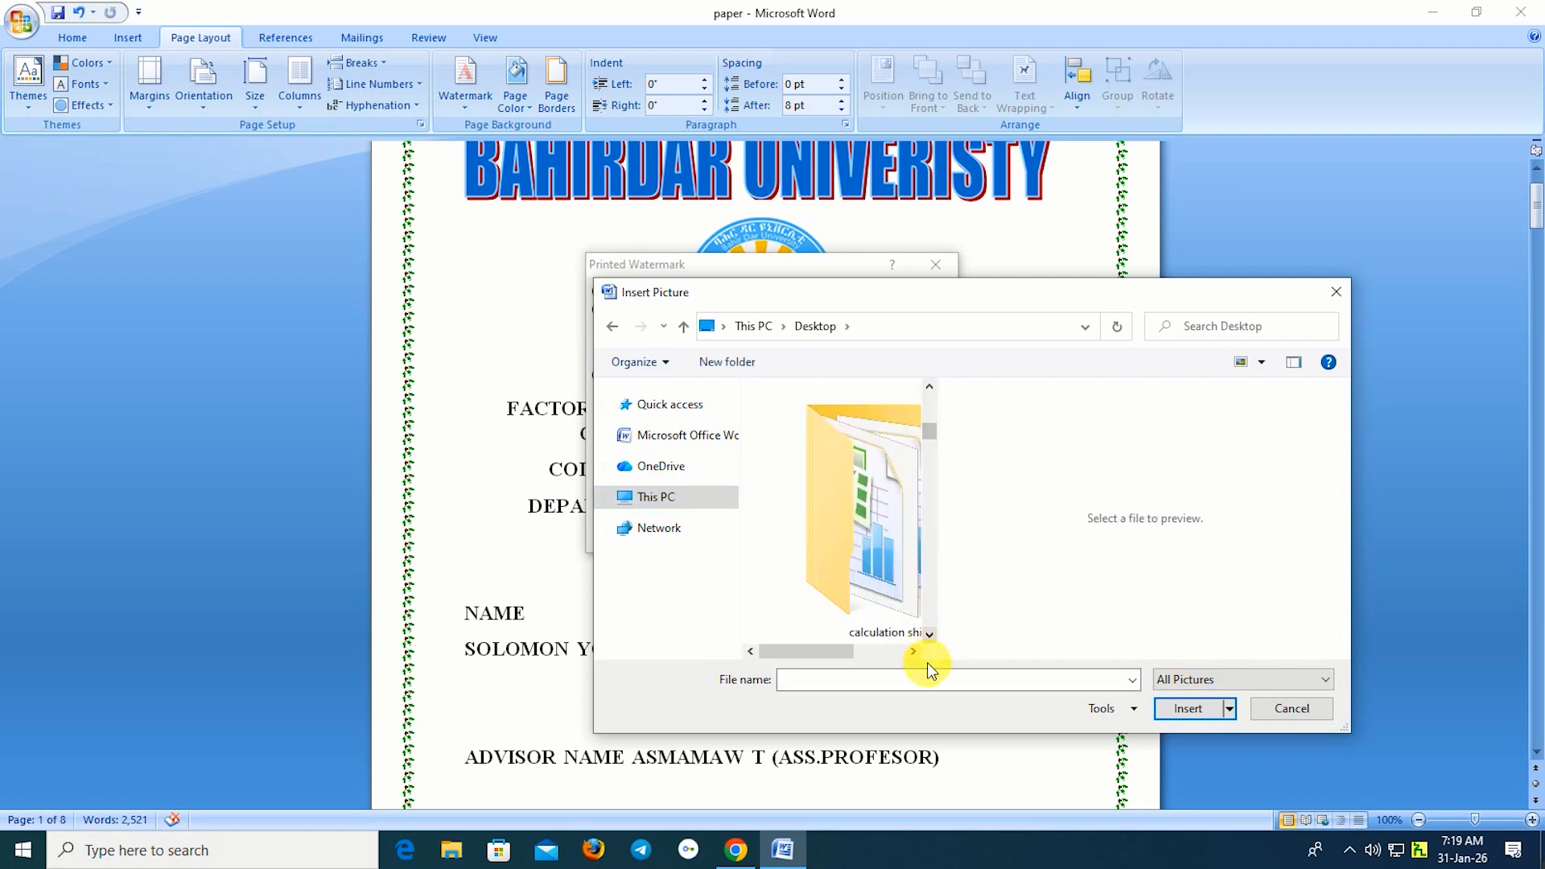
{"action": "scroll", "coordinate": [862, 548], "scroll_direction": "down", "scroll_amount": 3}
{"action": "scroll", "coordinate": [870, 562], "scroll_direction": "down", "scroll_amount": 5}
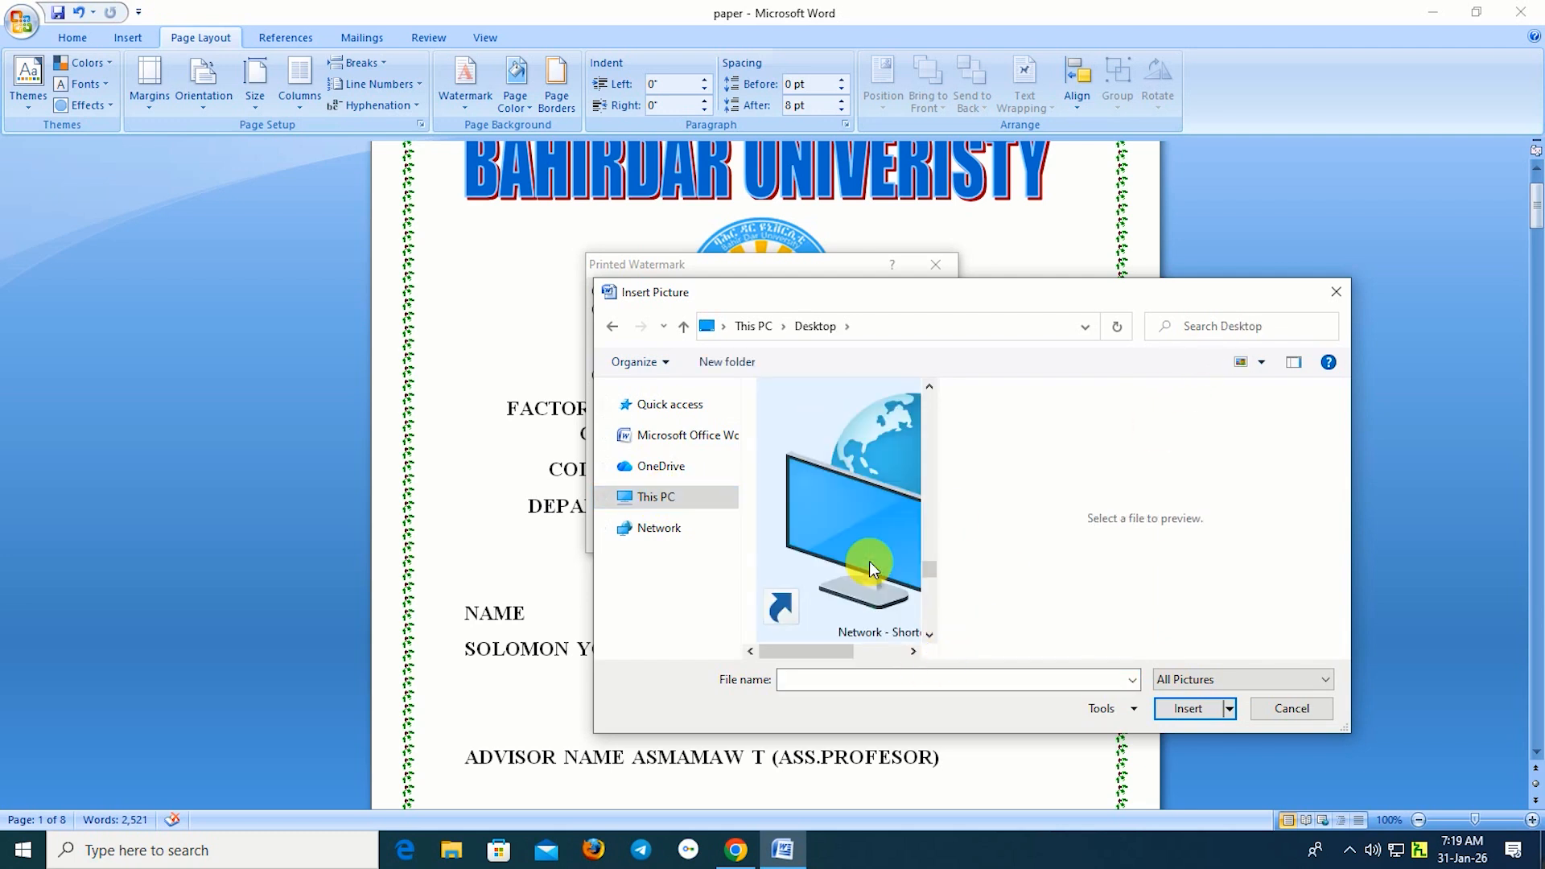
{"action": "left_click", "coordinate": [929, 636]}
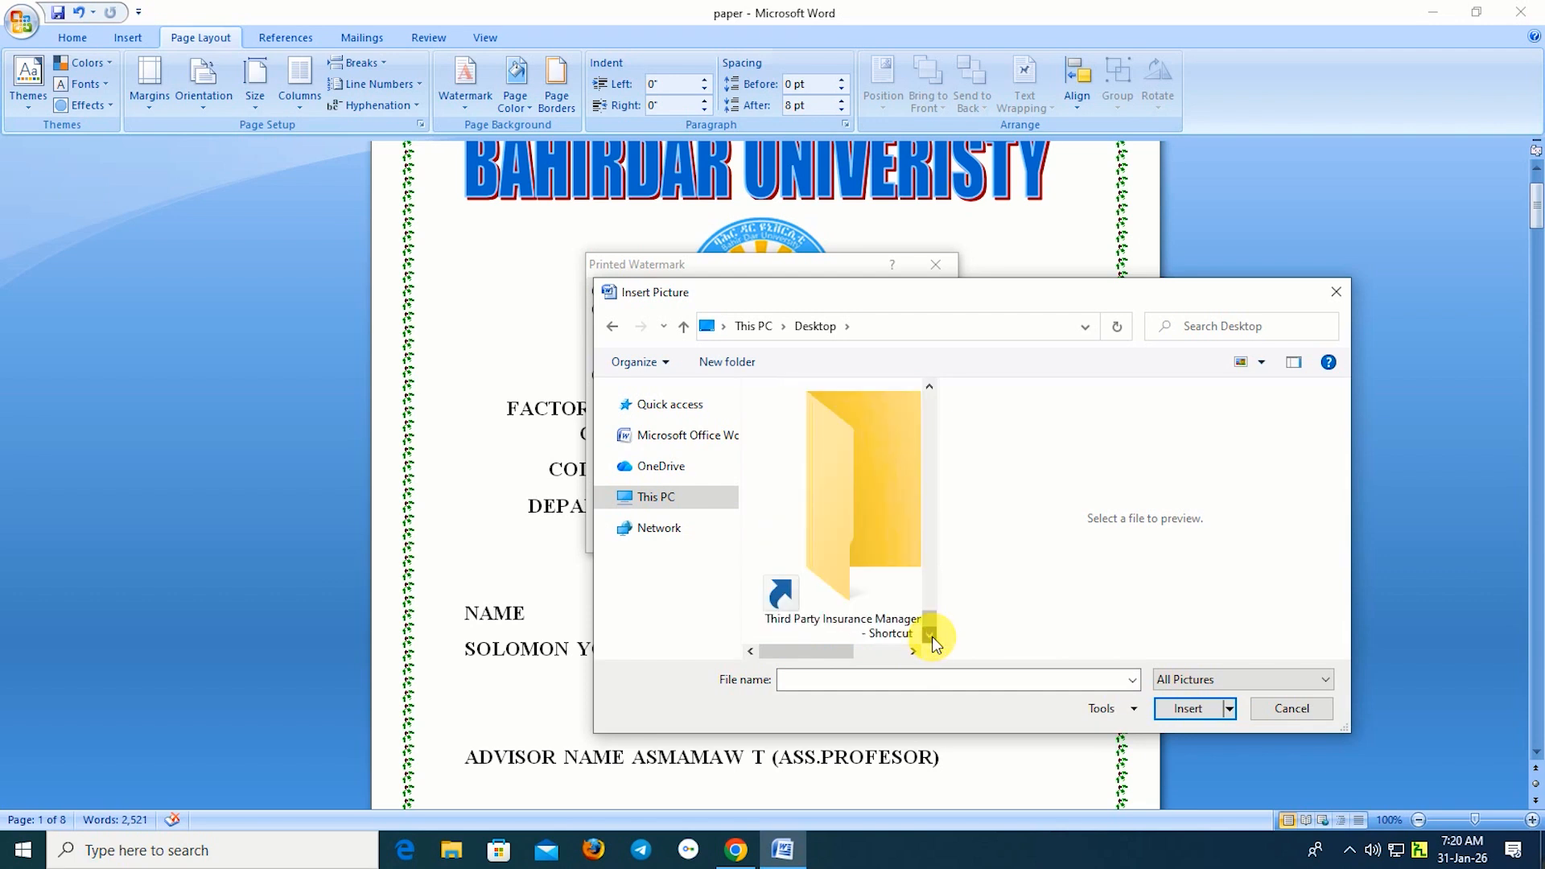
{"action": "left_click", "coordinate": [929, 388]}
{"action": "left_click", "coordinate": [928, 388]}
{"action": "left_click", "coordinate": [929, 388]}
{"action": "left_click", "coordinate": [865, 473]}
{"action": "left_click", "coordinate": [1188, 708]}
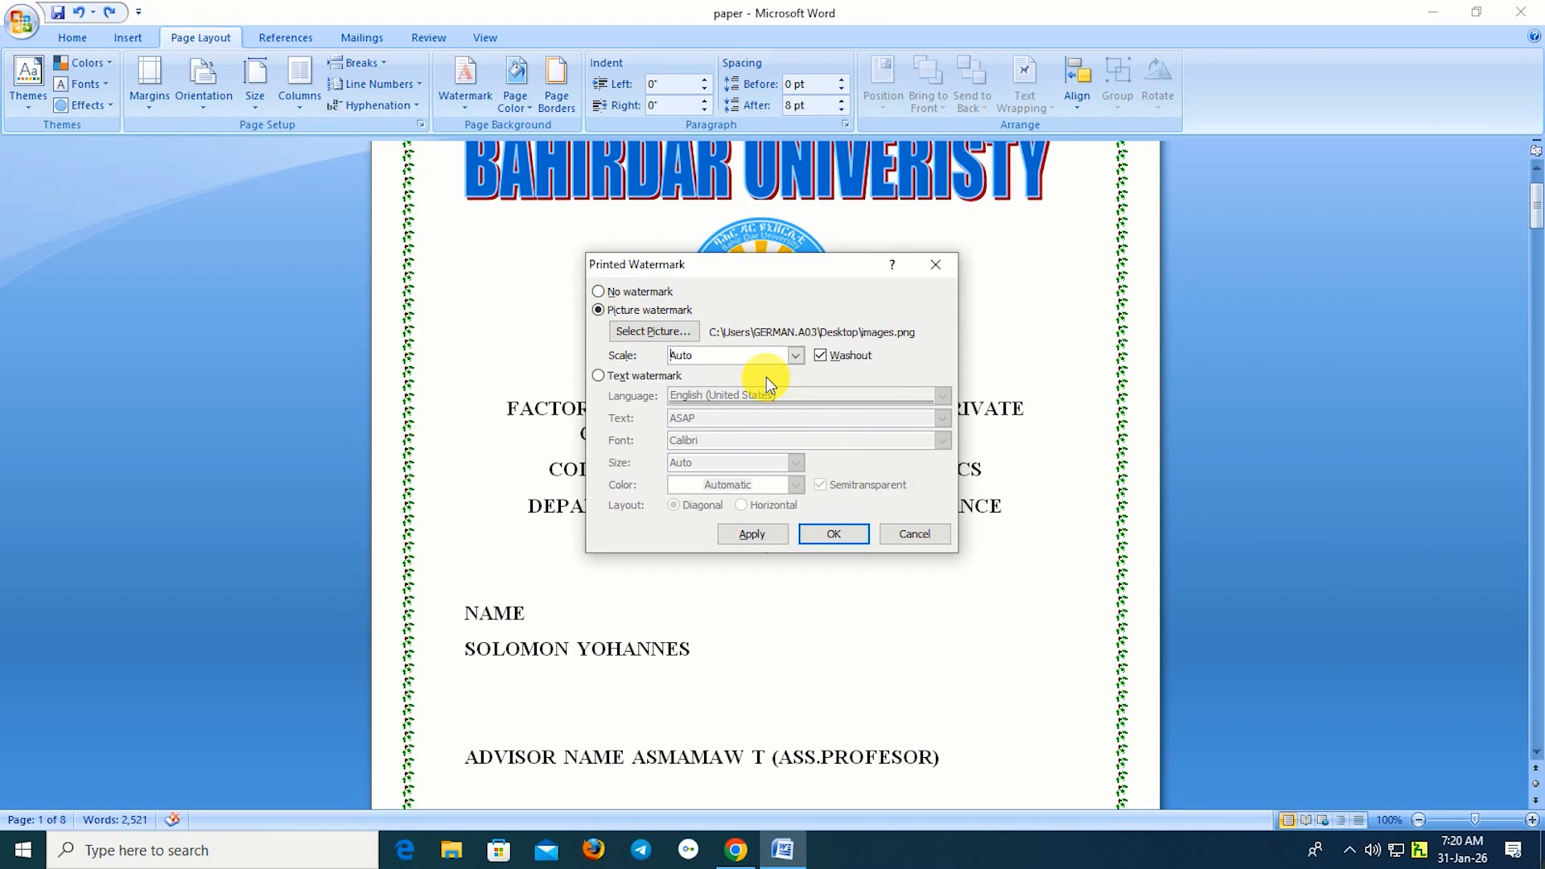
Set the watermark scale to 200% and apply it to the cover page.
{"action": "key", "text": "Delete"}
{"action": "key", "text": "Delete"}
{"action": "key", "text": "Delete"}
{"action": "key", "text": "Delete"}
{"action": "type", "text": "200"}
{"action": "left_click", "coordinate": [821, 538]}
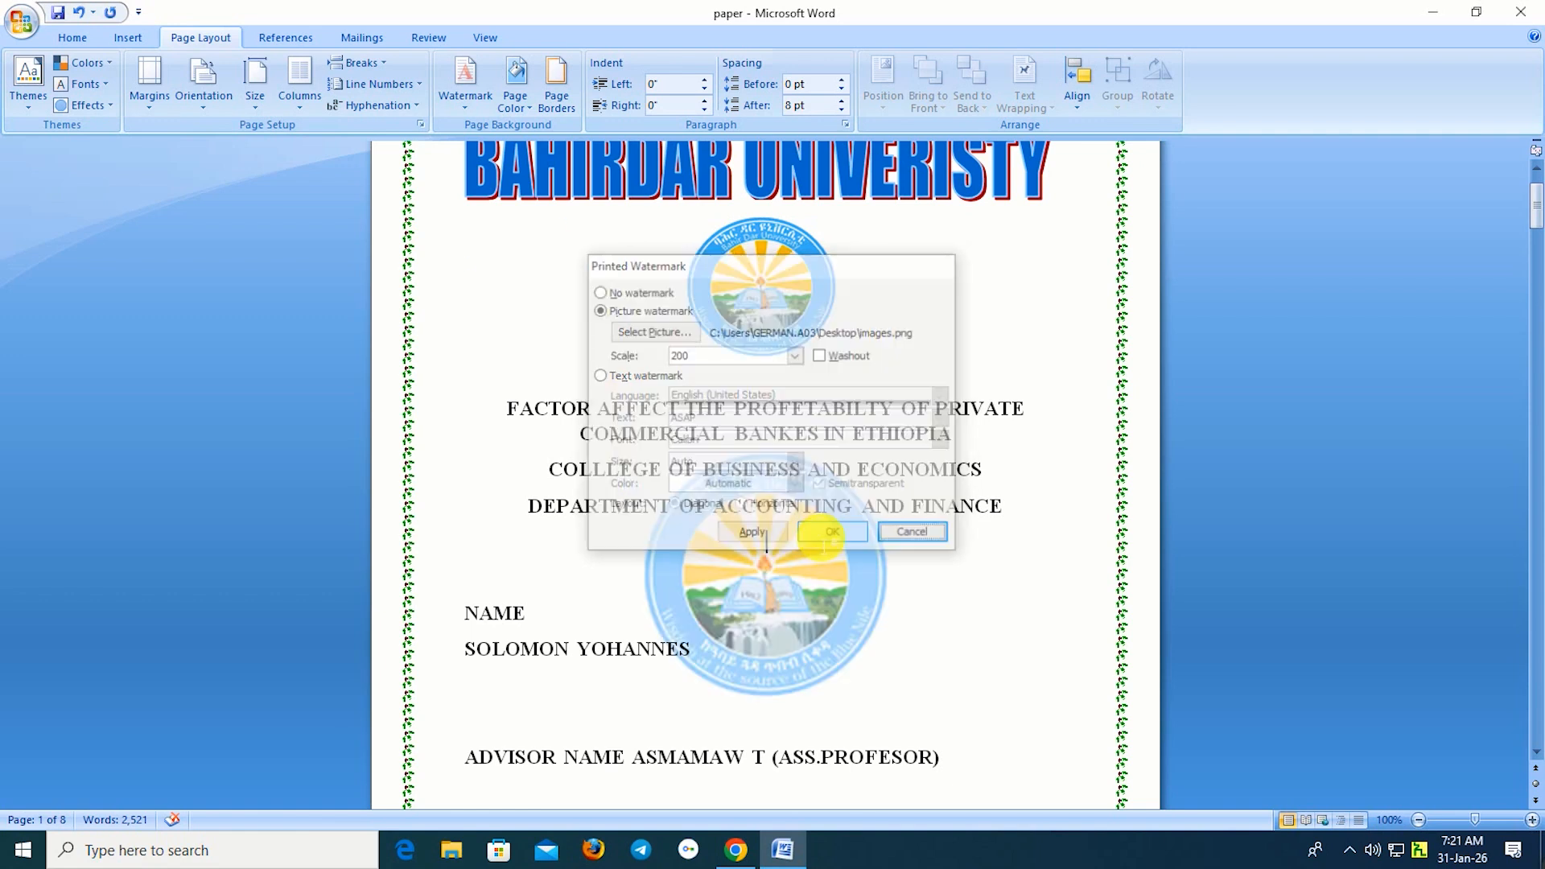
{"action": "scroll", "coordinate": [841, 632], "scroll_direction": "down", "scroll_amount": 2}
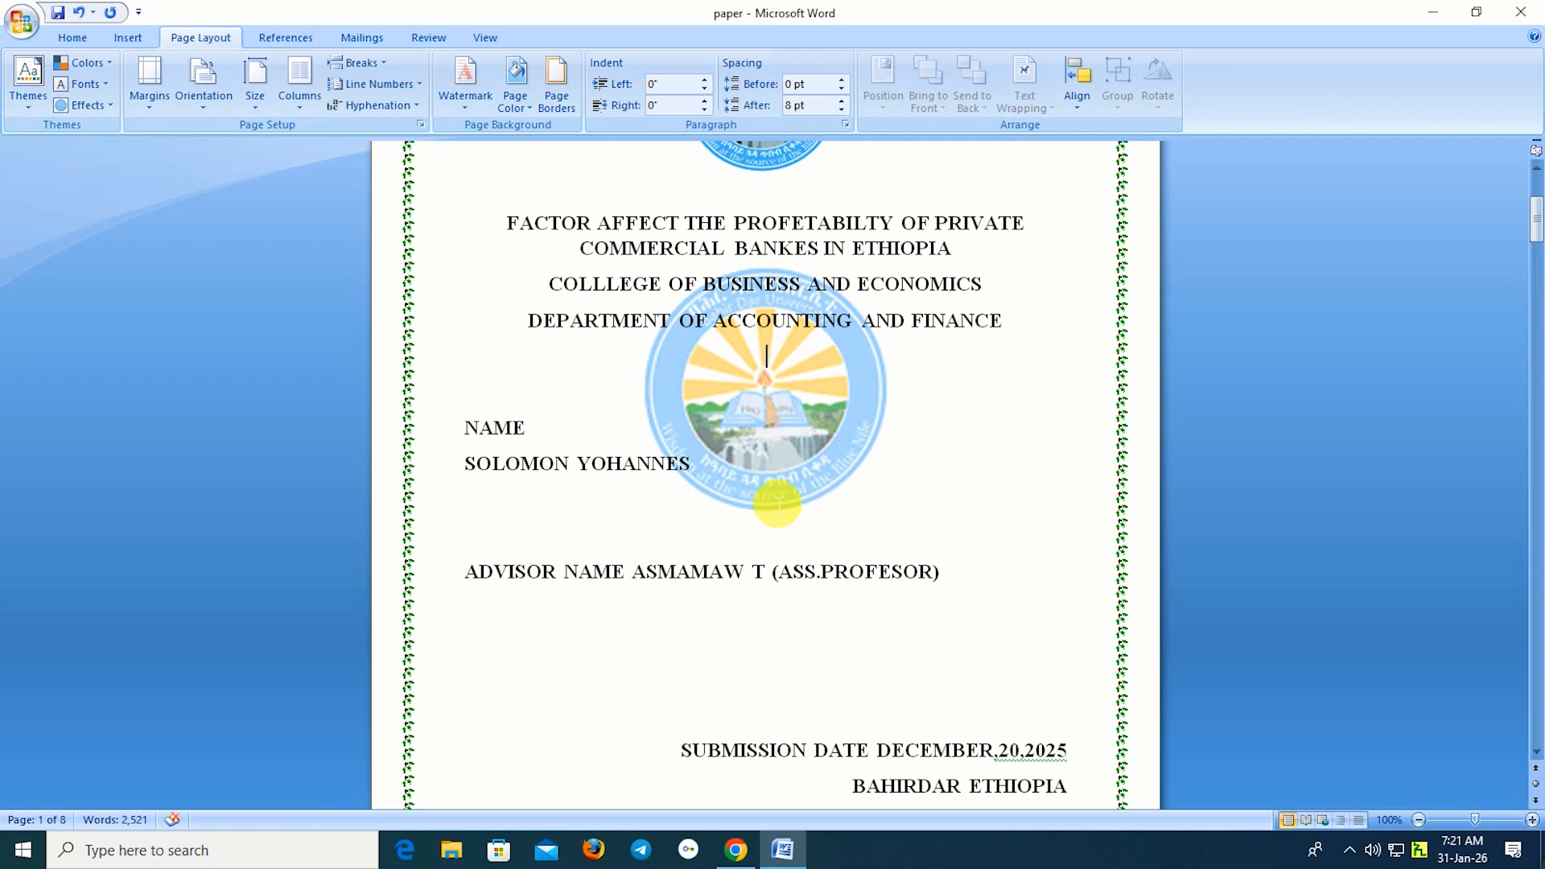
Change the custom logo watermark's scale value to 300% and apply it.
{"action": "left_click", "coordinate": [466, 93]}
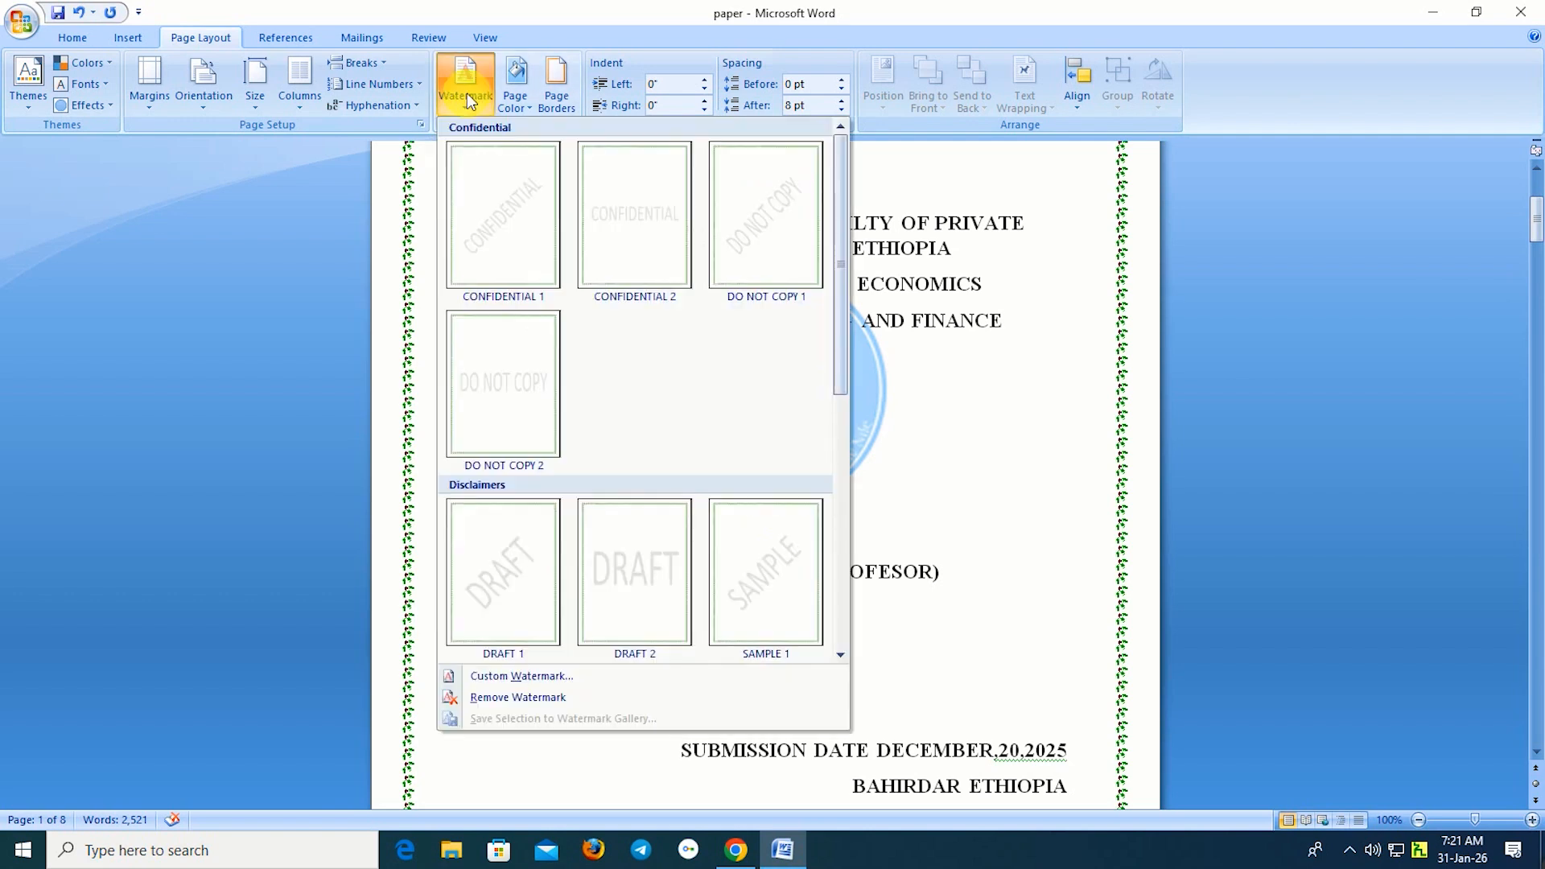
{"action": "left_click", "coordinate": [495, 679]}
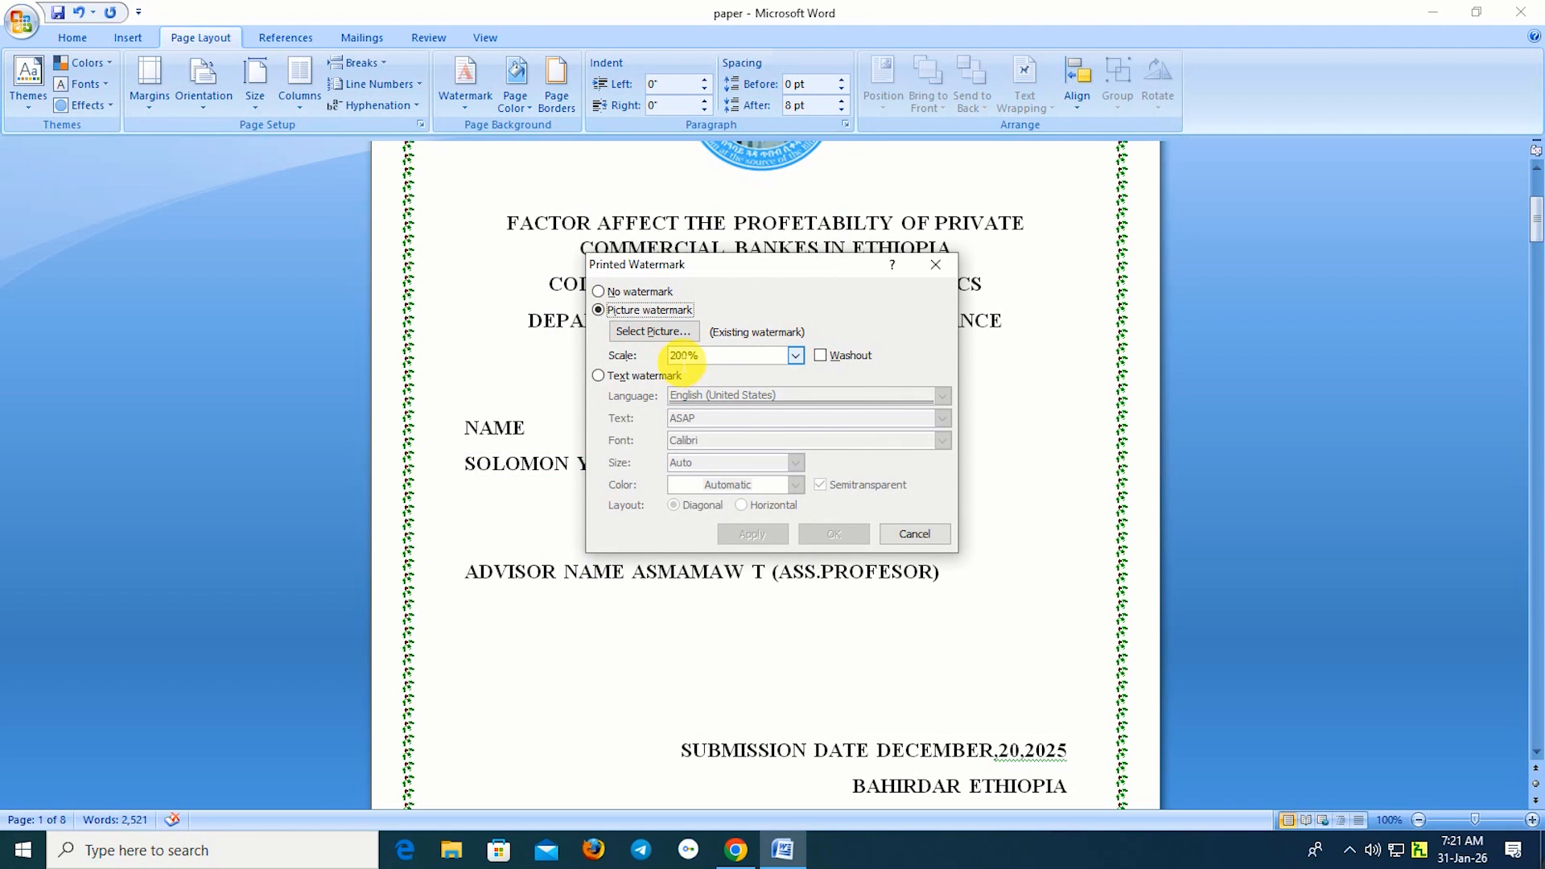
{"action": "left_click", "coordinate": [678, 357]}
{"action": "double_click", "coordinate": [677, 357]}
{"action": "double_click", "coordinate": [677, 355]}
{"action": "type", "text": "300"}
{"action": "left_click", "coordinate": [825, 535]}
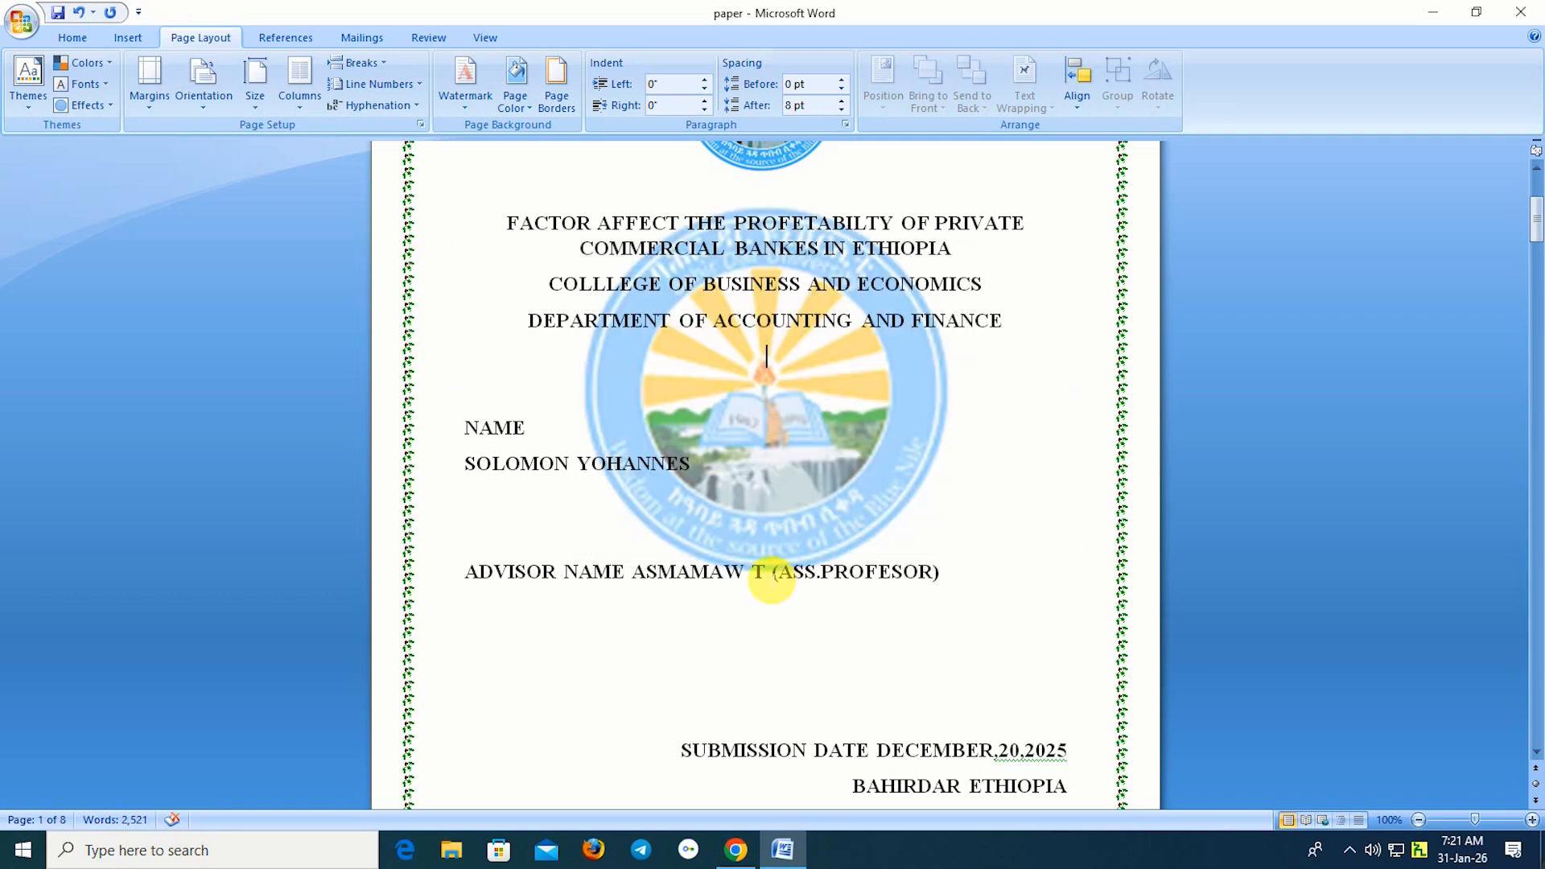
{"action": "scroll", "coordinate": [808, 688], "scroll_direction": "up", "scroll_amount": 5}
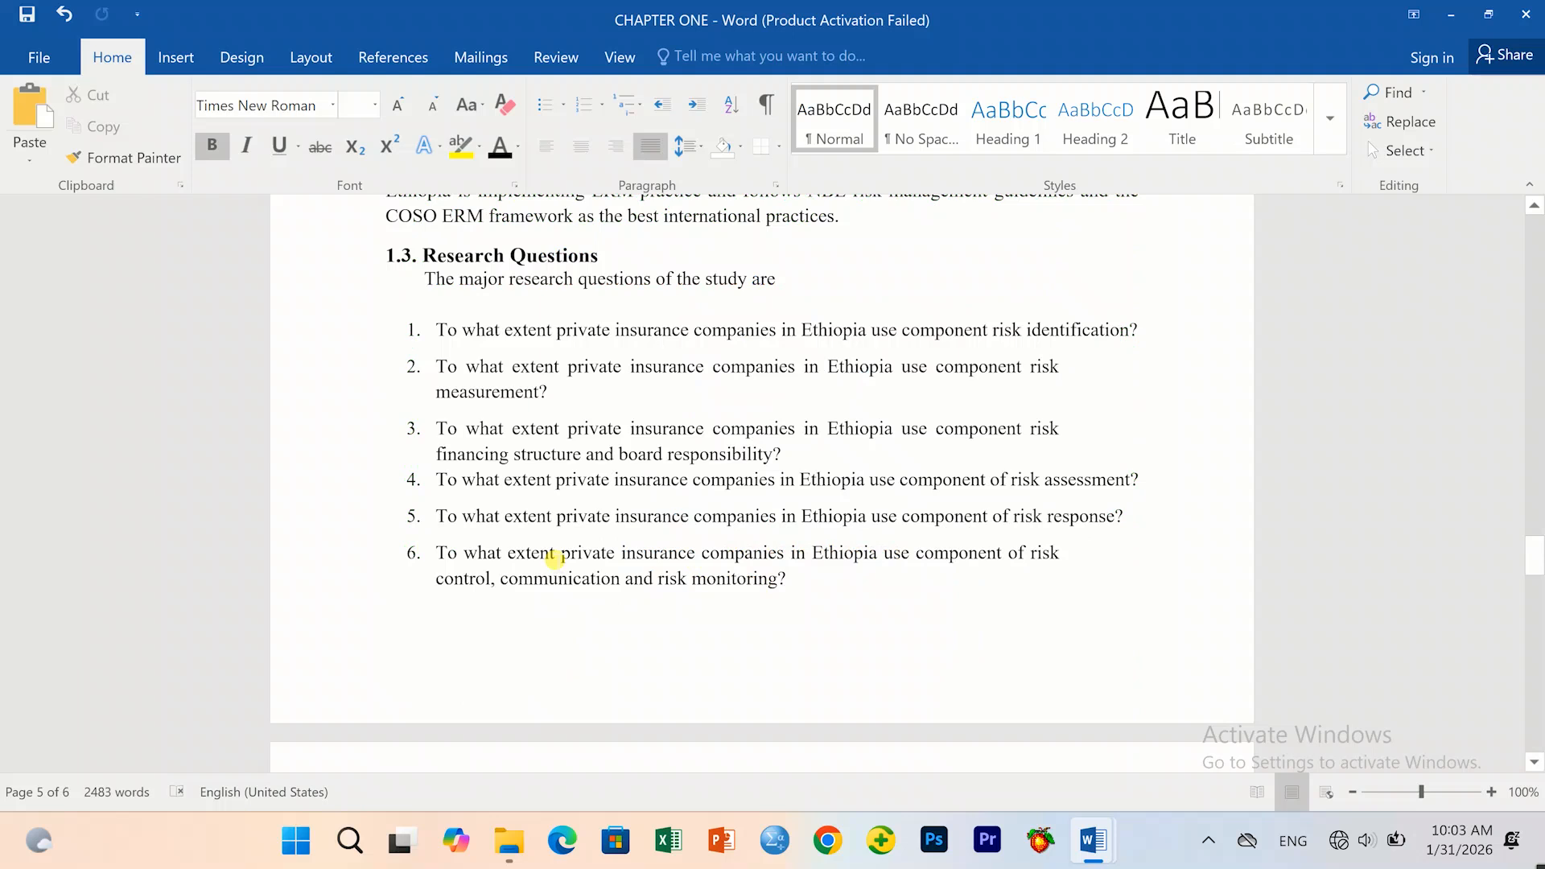
Go to paper1's CHAPTER ONE INTRODUCTION page and expand the Styles gallery.
{"action": "scroll", "coordinate": [545, 552], "scroll_direction": "up", "scroll_amount": 10}
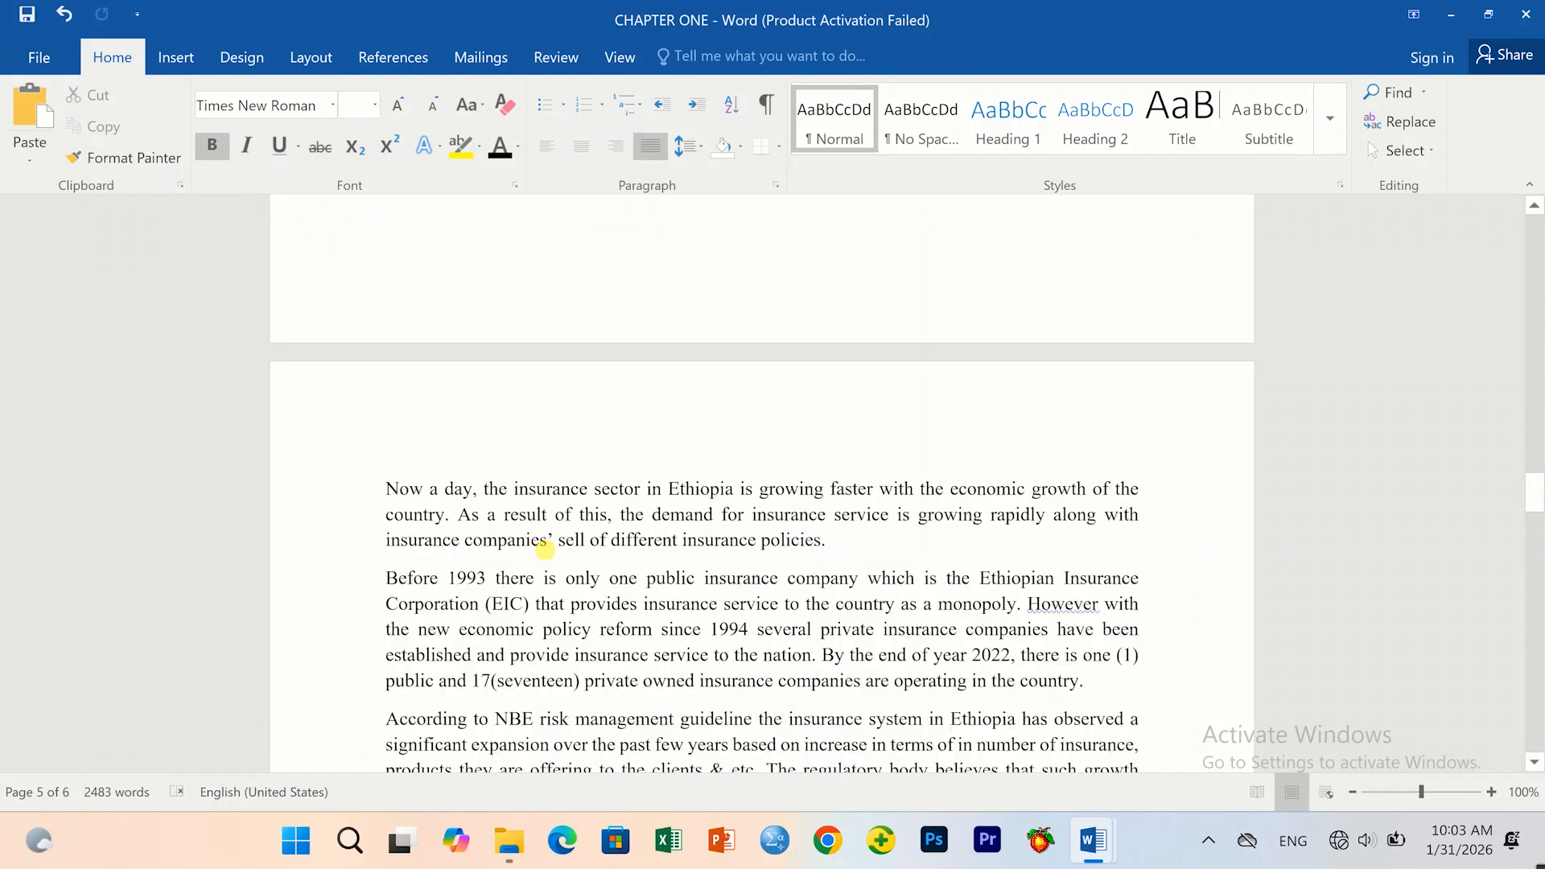
{"action": "scroll", "coordinate": [545, 552], "scroll_direction": "up", "scroll_amount": 15}
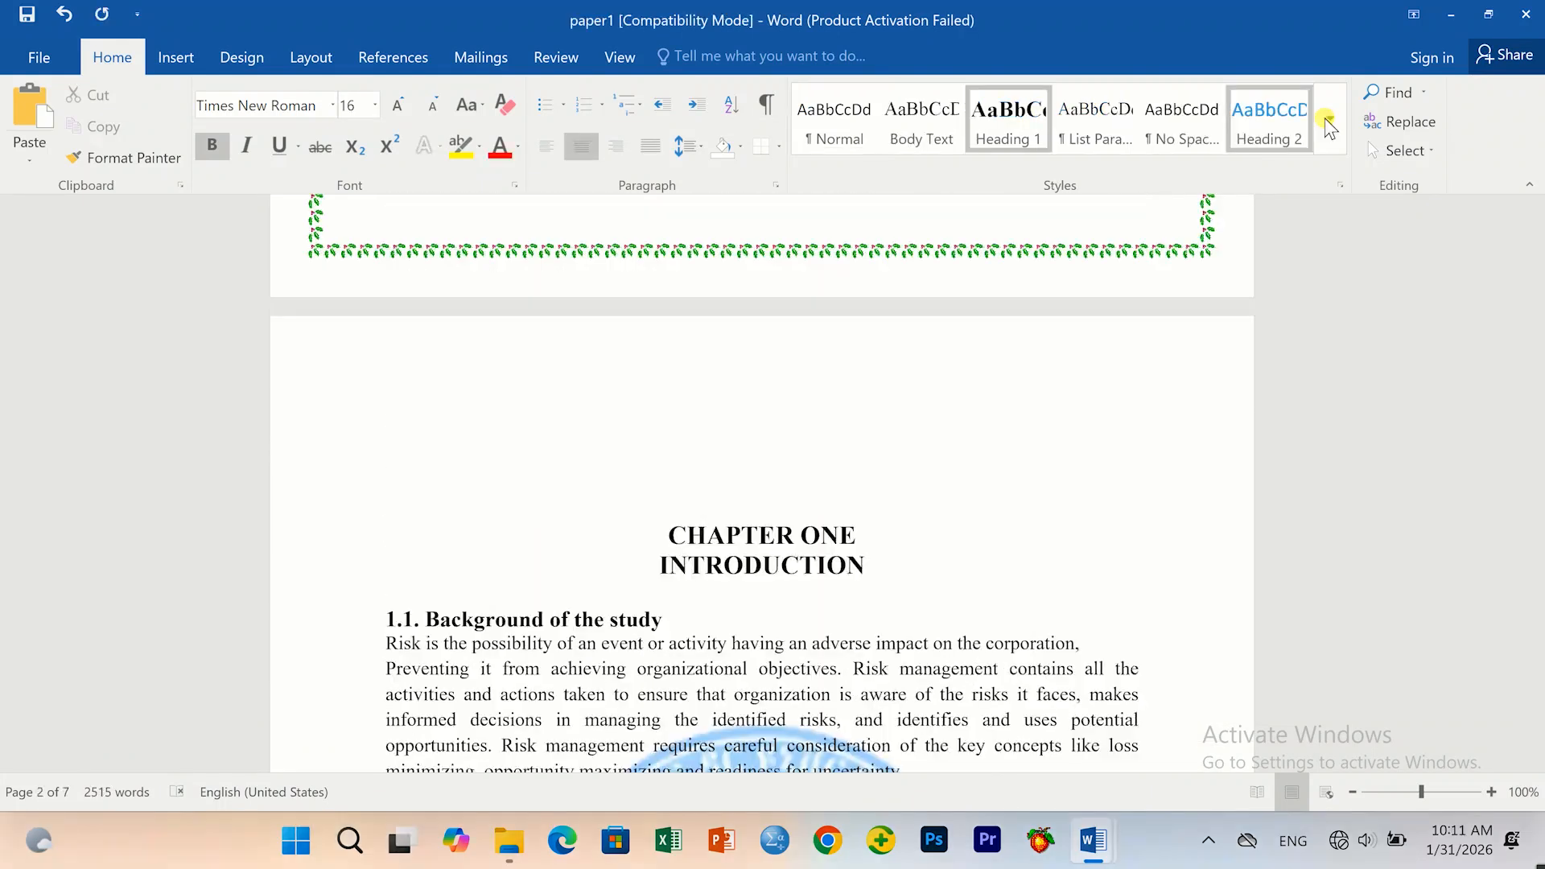
{"action": "left_click", "coordinate": [1327, 122]}
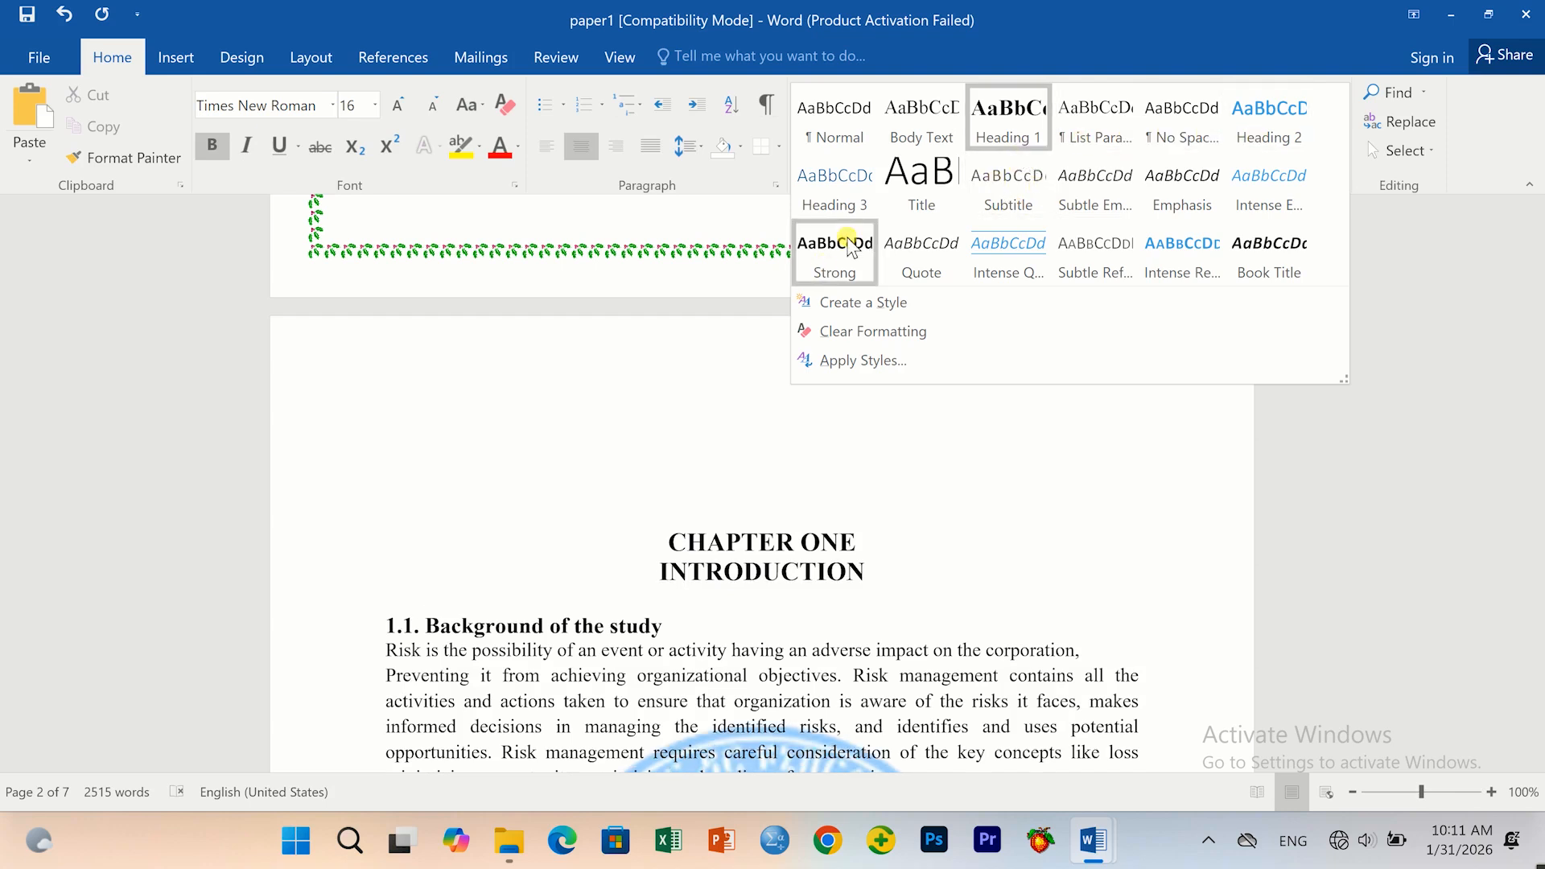
Apply Heading 1 to CHAPTER ONE INTRODUCTION and Heading 2 to 1.1 Background of the study.
{"action": "left_click", "coordinate": [771, 443]}
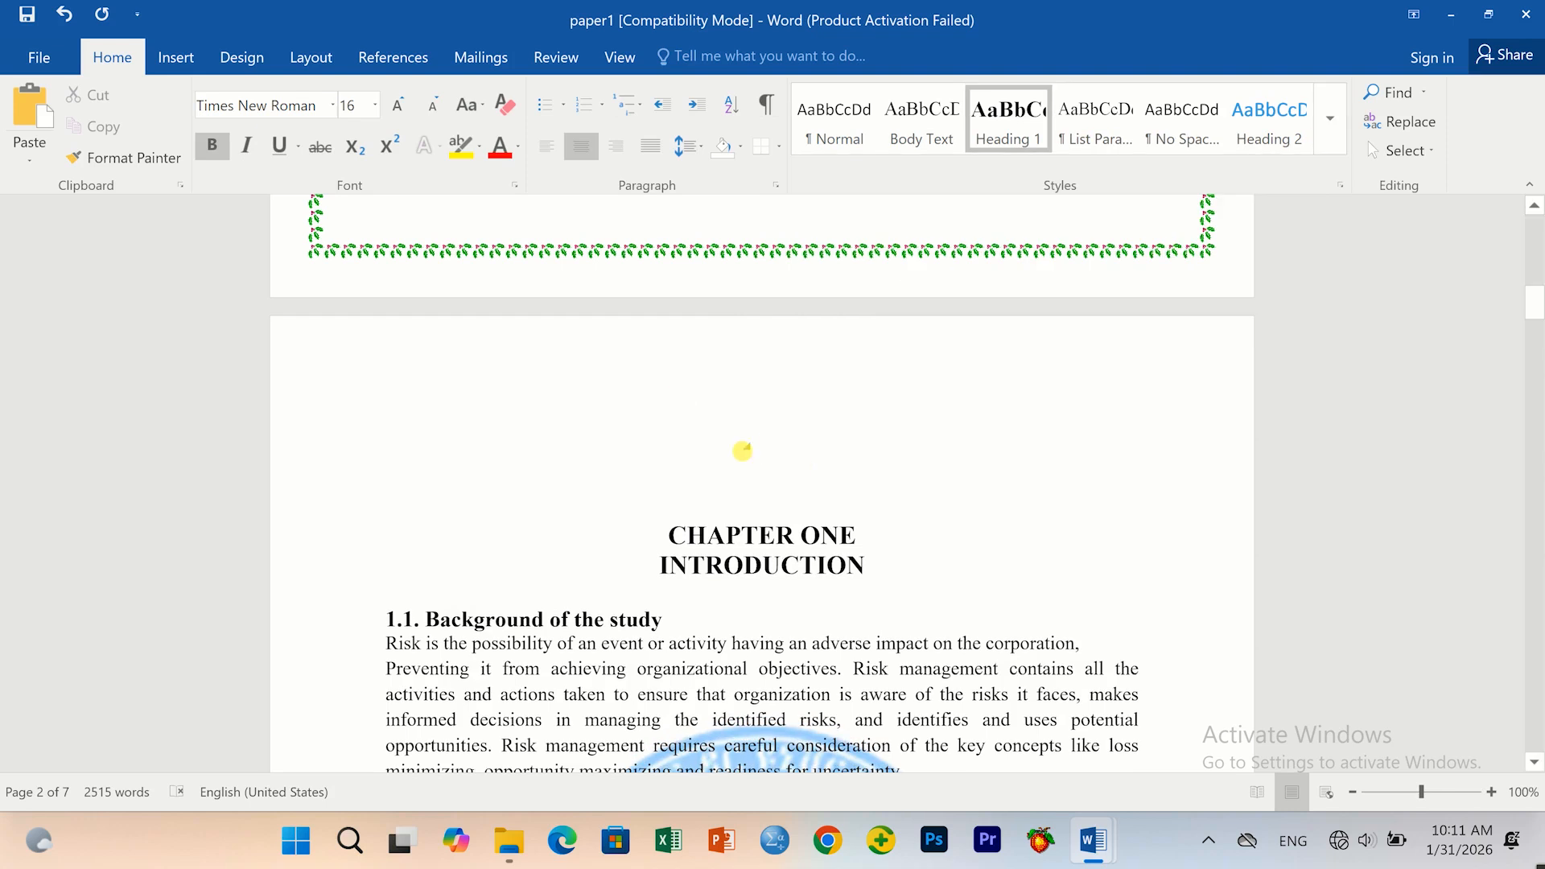
{"action": "left_click", "coordinate": [865, 563], "text": "shift"}
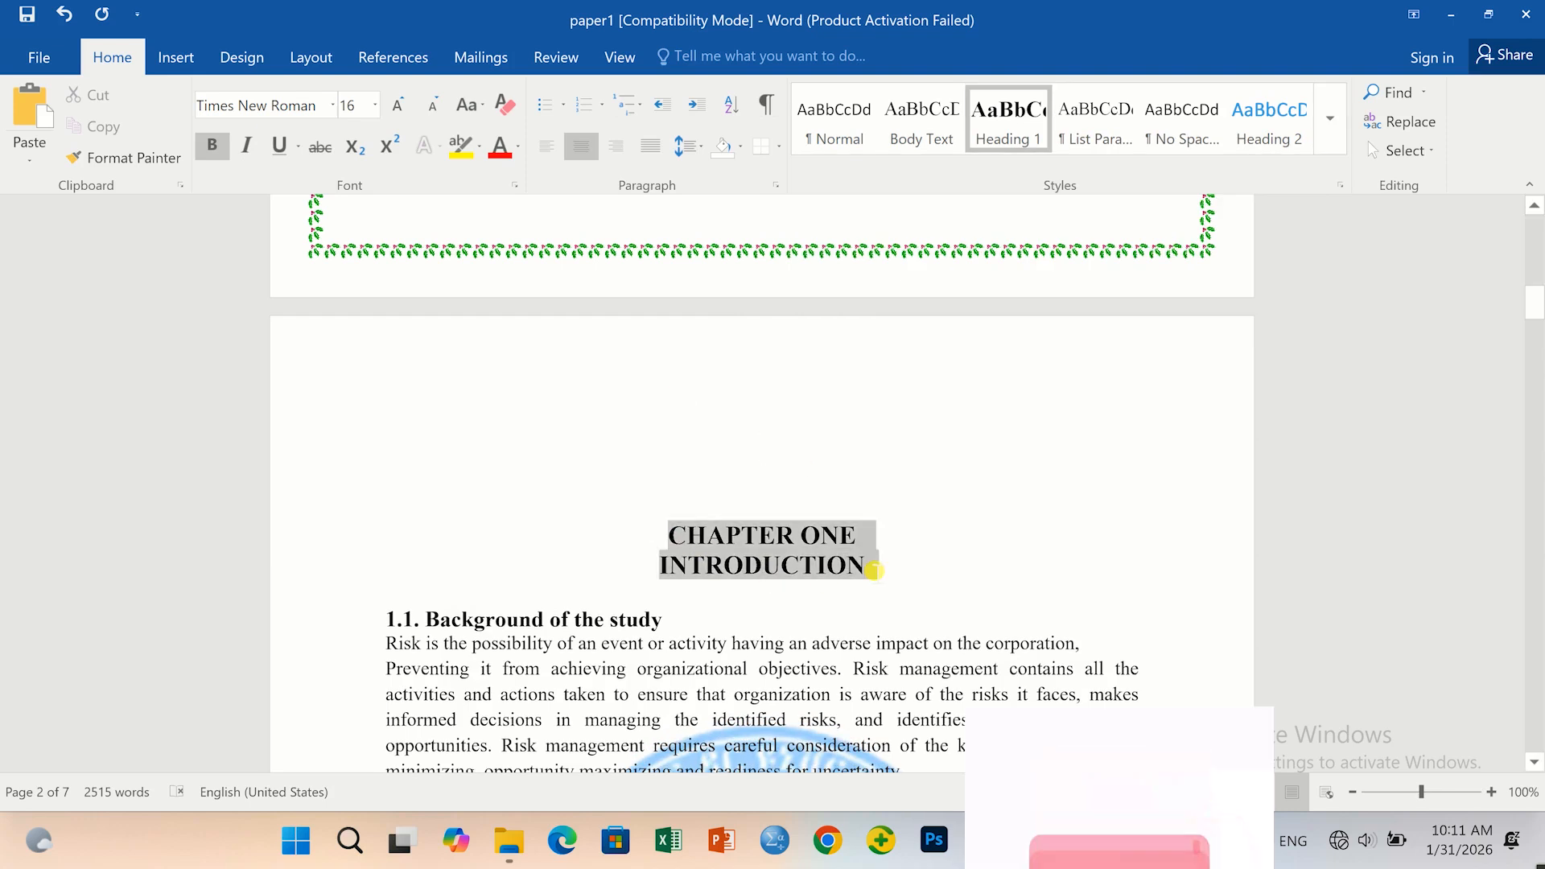
{"action": "left_click", "coordinate": [1016, 135]}
{"action": "scroll", "coordinate": [548, 501], "scroll_direction": "down", "scroll_amount": 3}
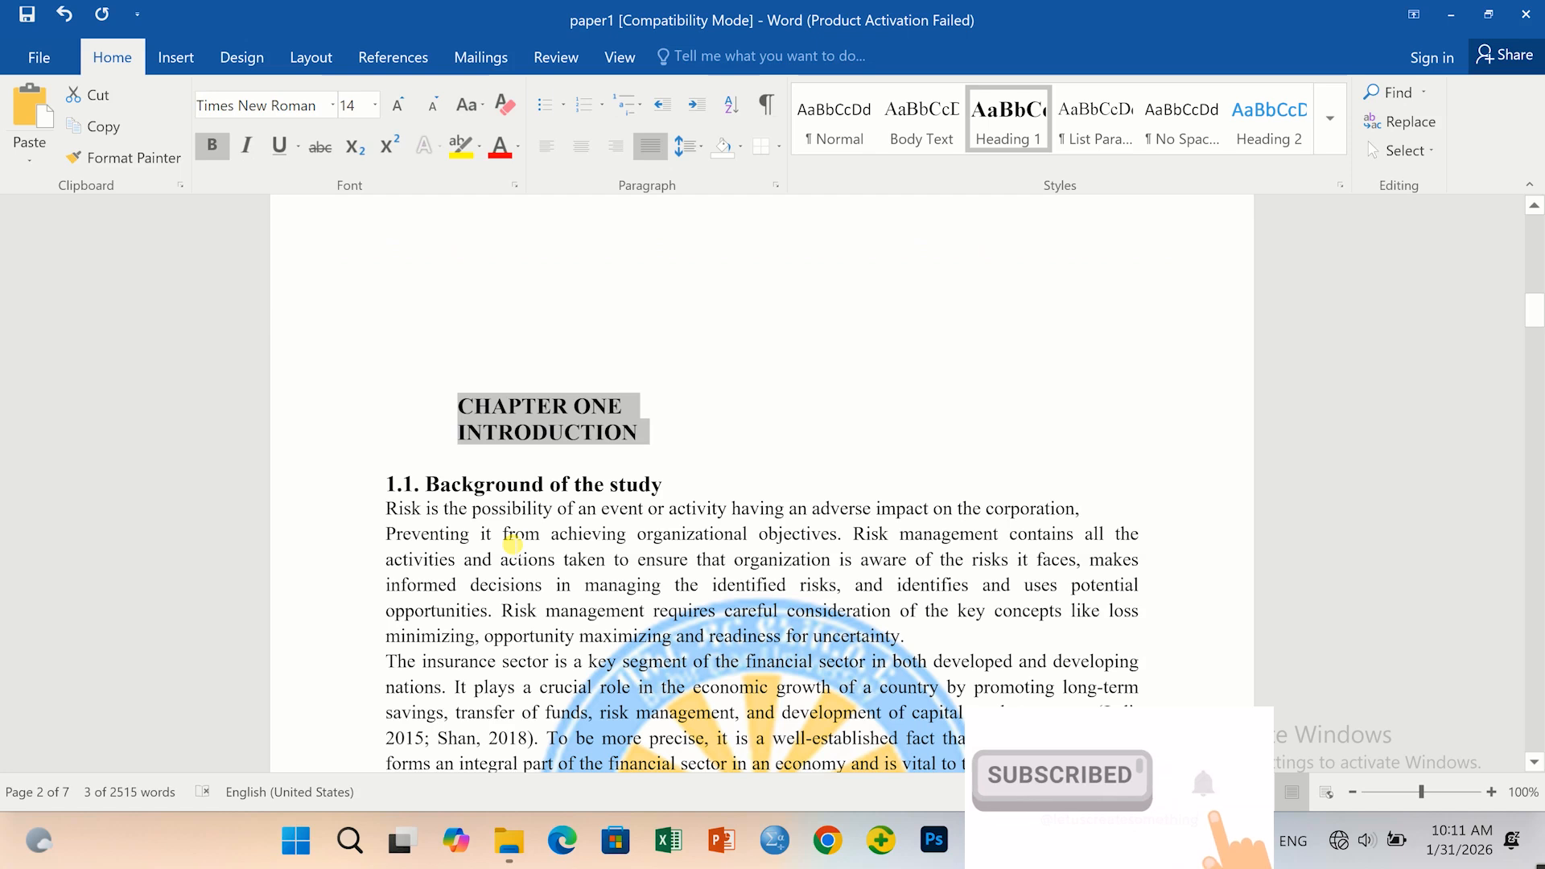
{"action": "left_click", "coordinate": [569, 480]}
{"action": "left_click", "coordinate": [341, 445]}
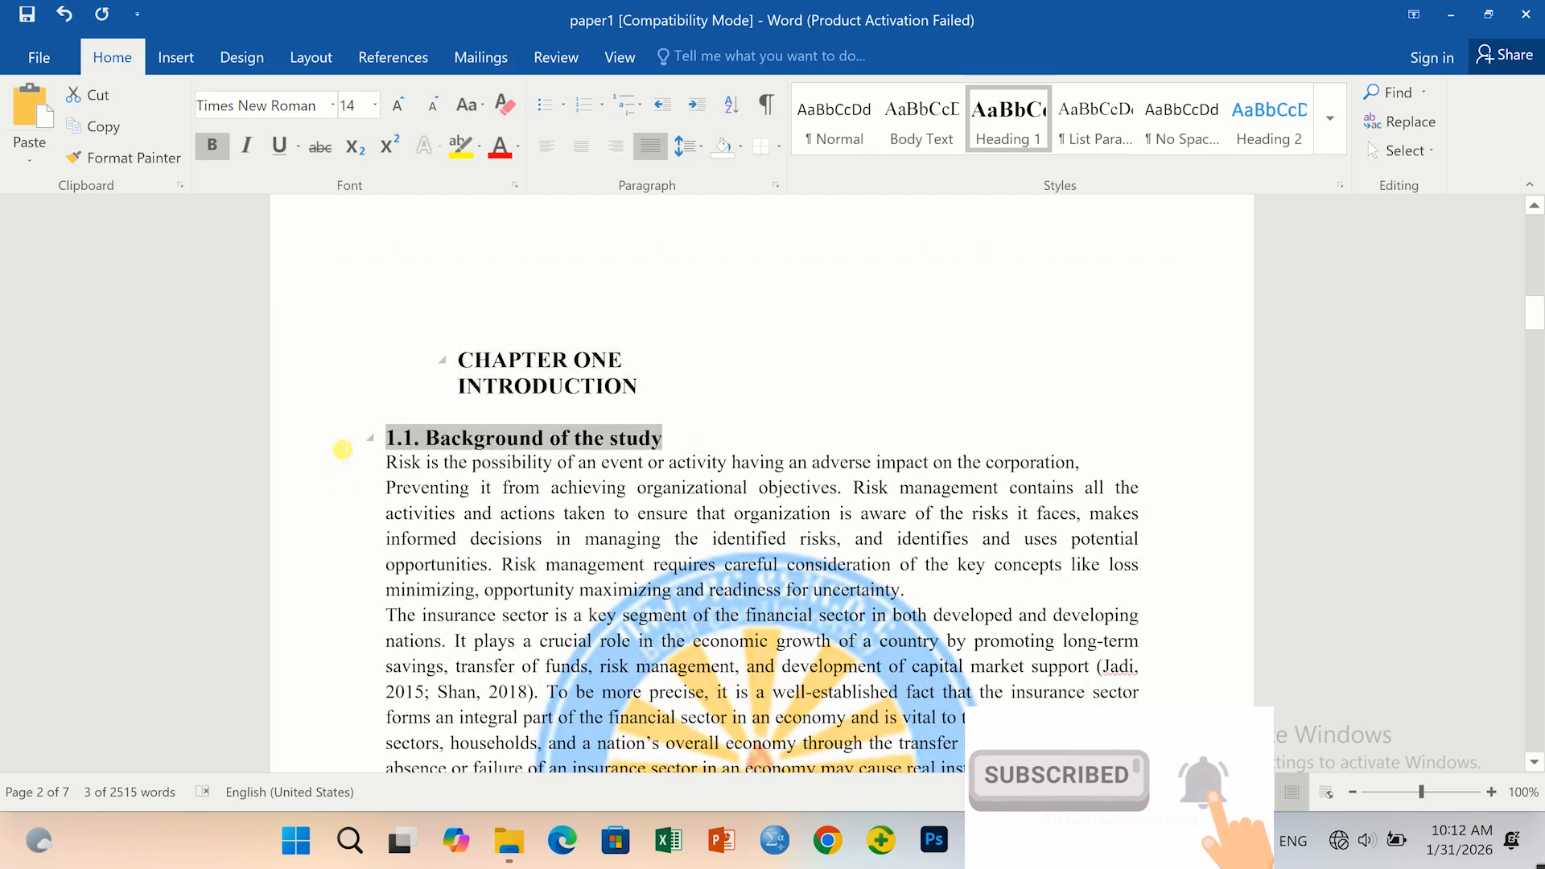
{"action": "left_click", "coordinate": [1268, 135]}
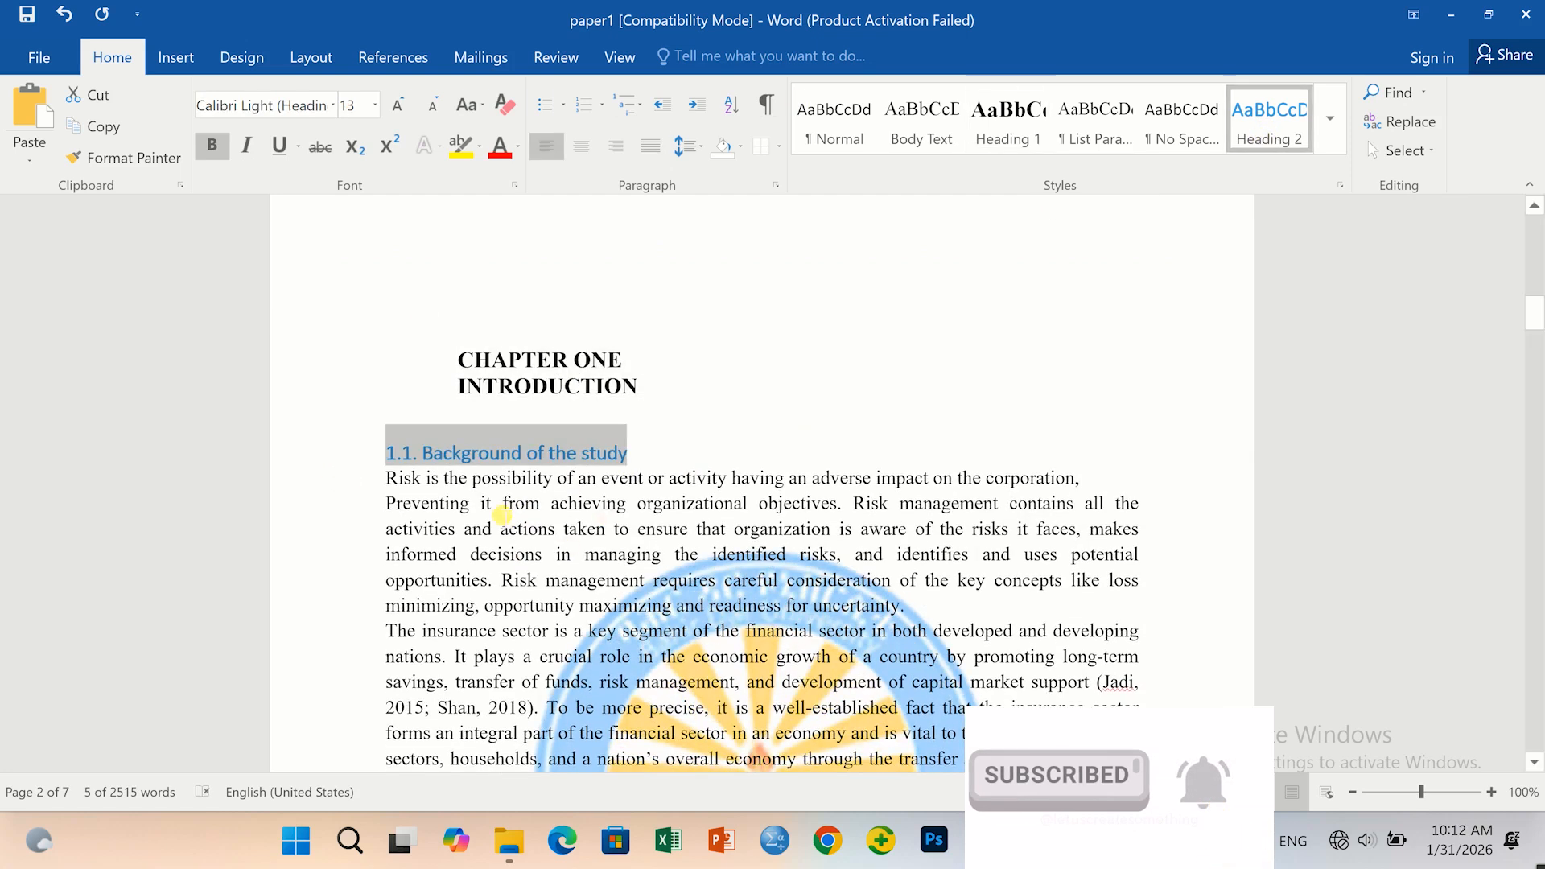
Apply Heading 2 to 1.2 Statement of the Problem and 1.3 Research Questions.
{"action": "scroll", "coordinate": [560, 545], "scroll_direction": "down", "scroll_amount": 11}
{"action": "scroll", "coordinate": [561, 544], "scroll_direction": "down", "scroll_amount": 20}
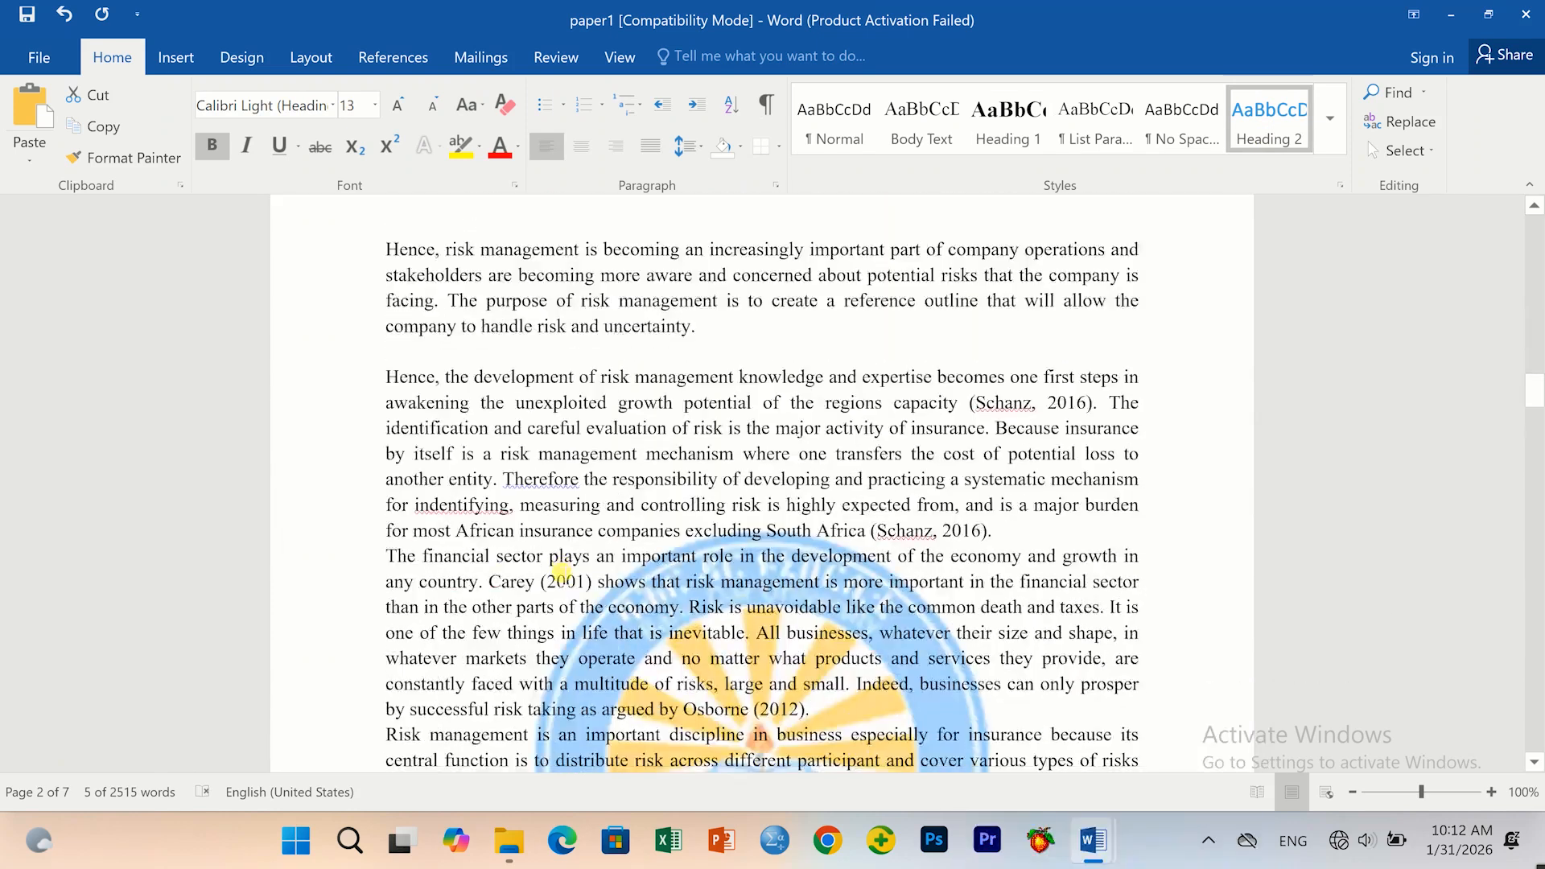
{"action": "scroll", "coordinate": [561, 571], "scroll_direction": "down", "scroll_amount": 10}
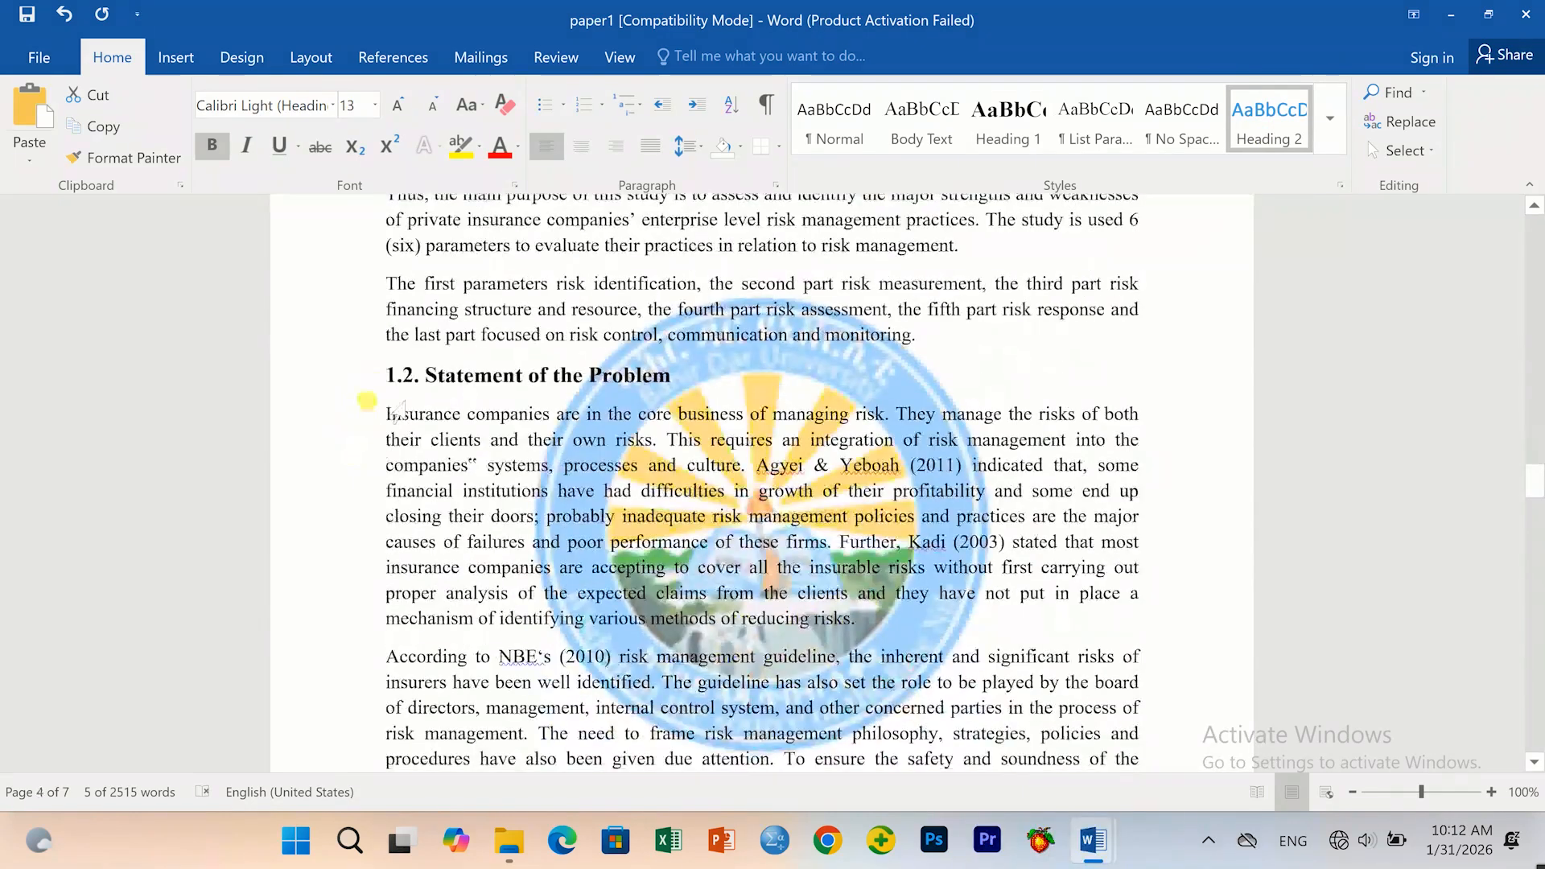
{"action": "left_click_drag", "start_coordinate": [388, 378], "coordinate": [681, 378]}
{"action": "left_click", "coordinate": [1267, 135]}
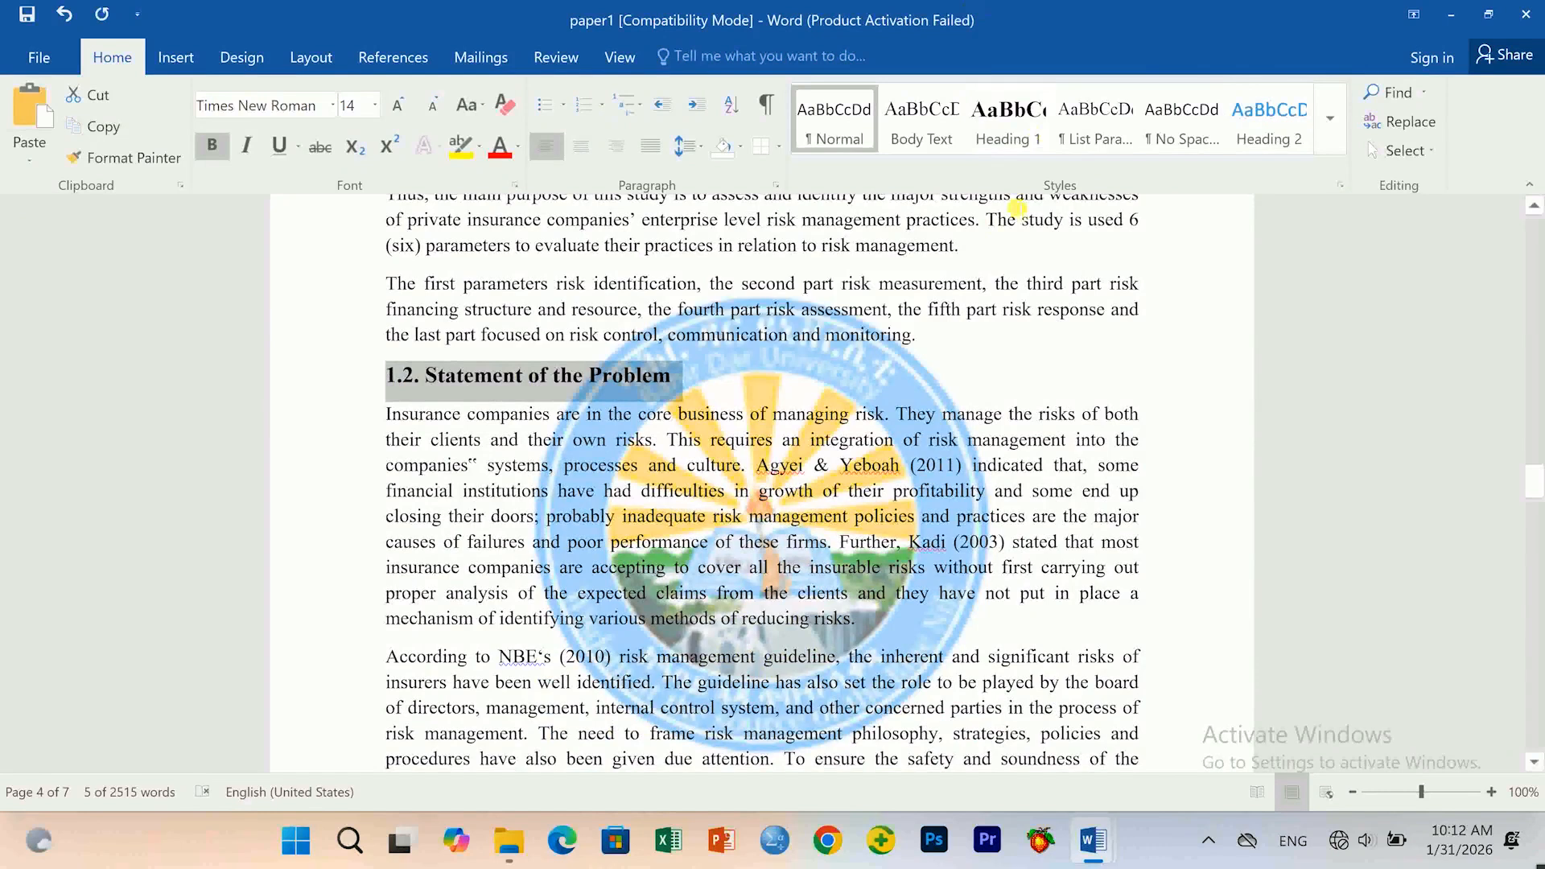
{"action": "left_click", "coordinate": [1306, 145]}
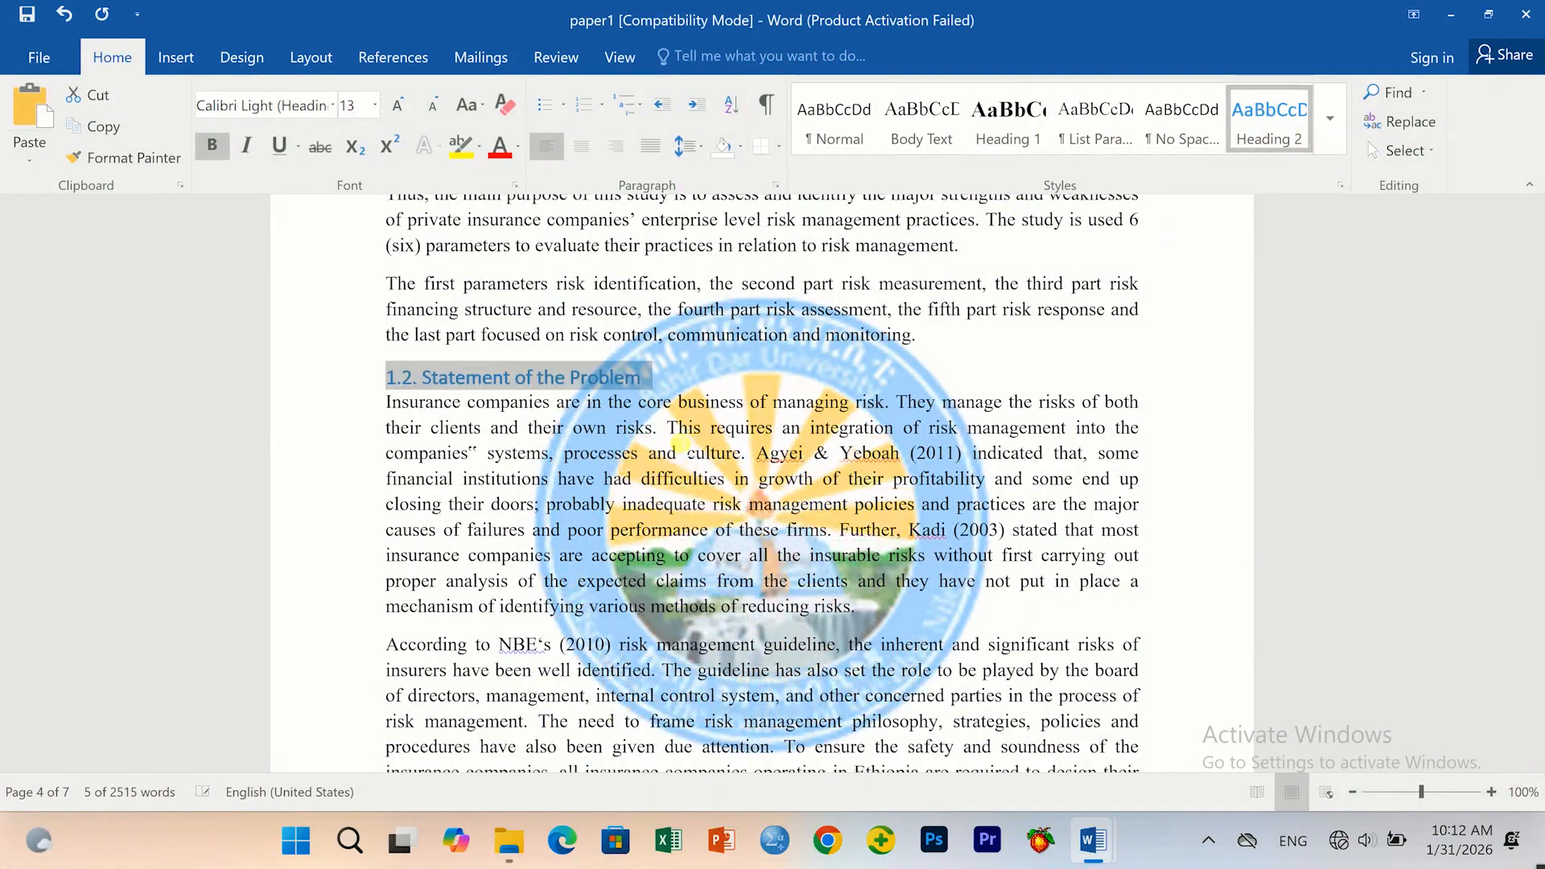
{"action": "scroll", "coordinate": [515, 614], "scroll_direction": "down", "scroll_amount": 6}
{"action": "scroll", "coordinate": [515, 615], "scroll_direction": "down", "scroll_amount": 10}
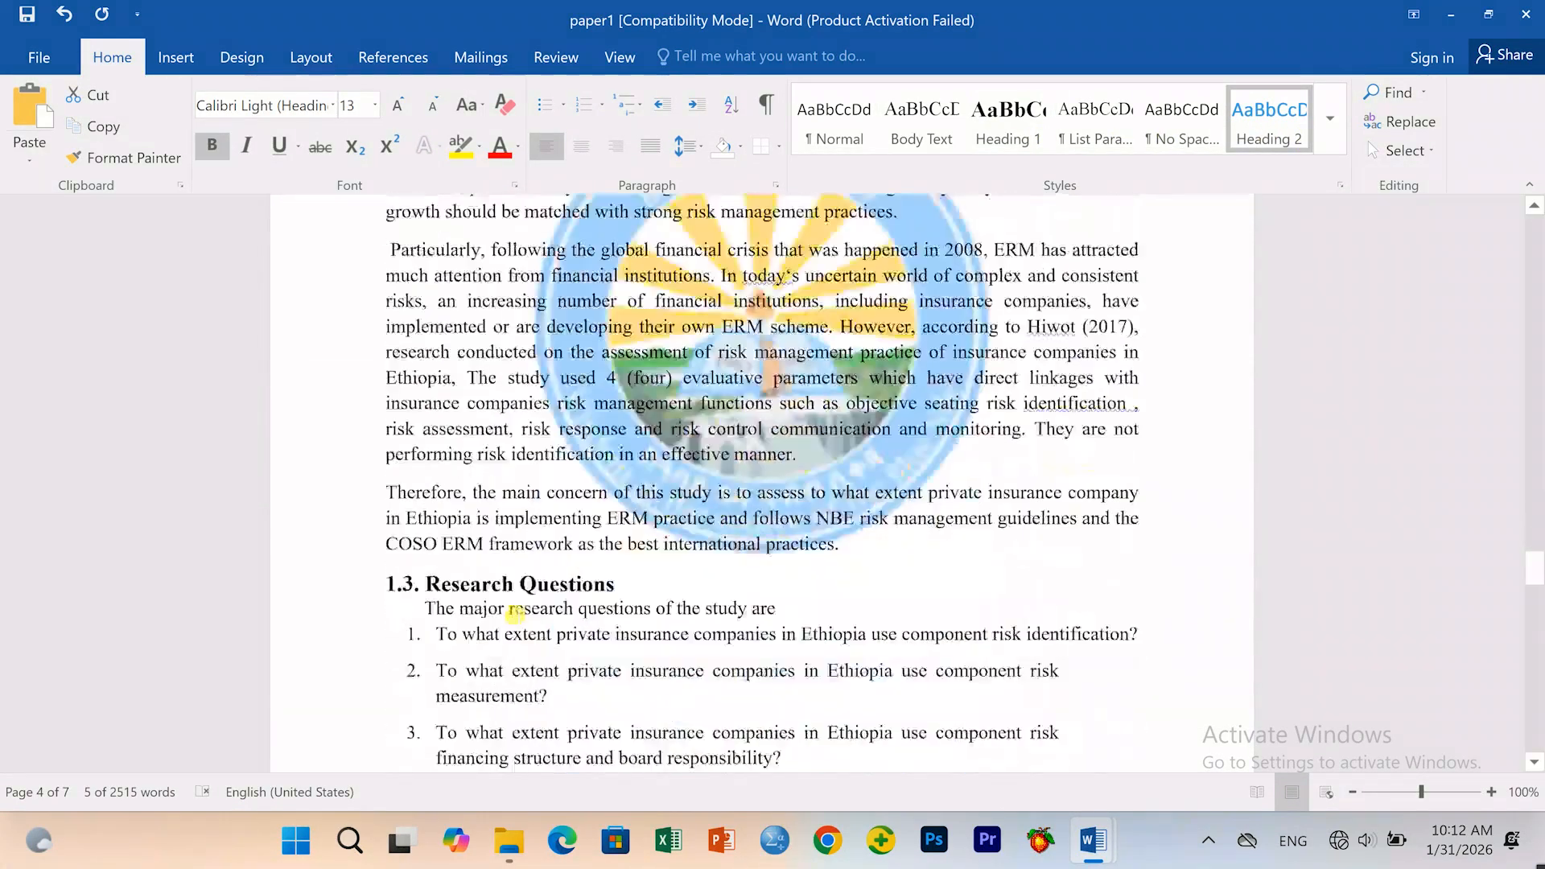
{"action": "left_click", "coordinate": [372, 290]}
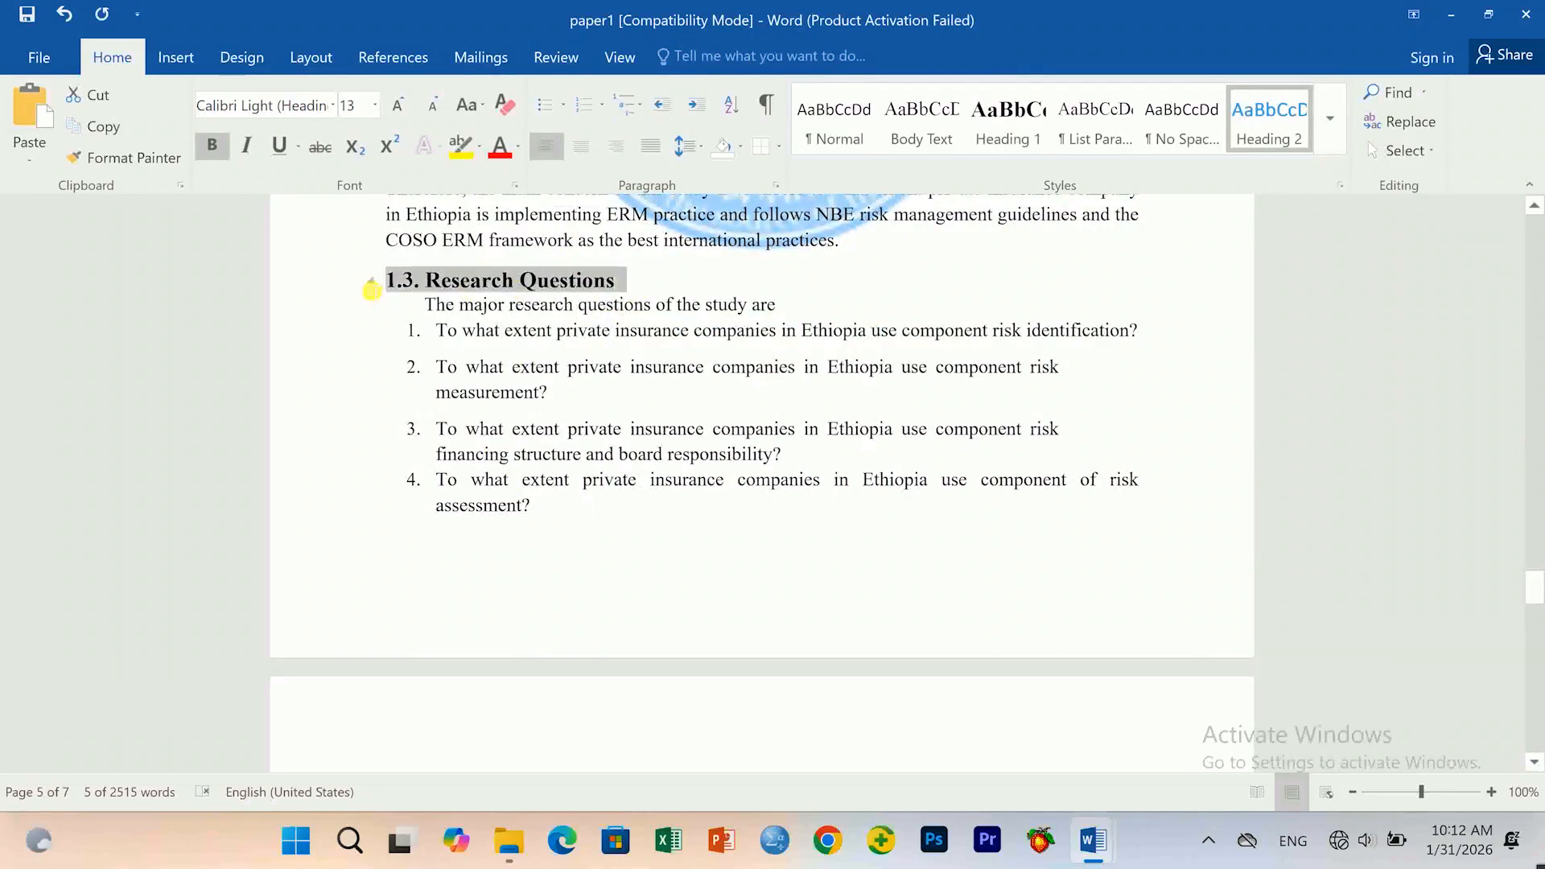
{"action": "left_click", "coordinate": [1008, 121]}
{"action": "left_click", "coordinate": [1252, 130]}
Apply Heading 2 to 1.4 Objectives of the Study, then select the 1.4.1 heading.
{"action": "scroll", "coordinate": [477, 435], "scroll_direction": "down", "scroll_amount": 8}
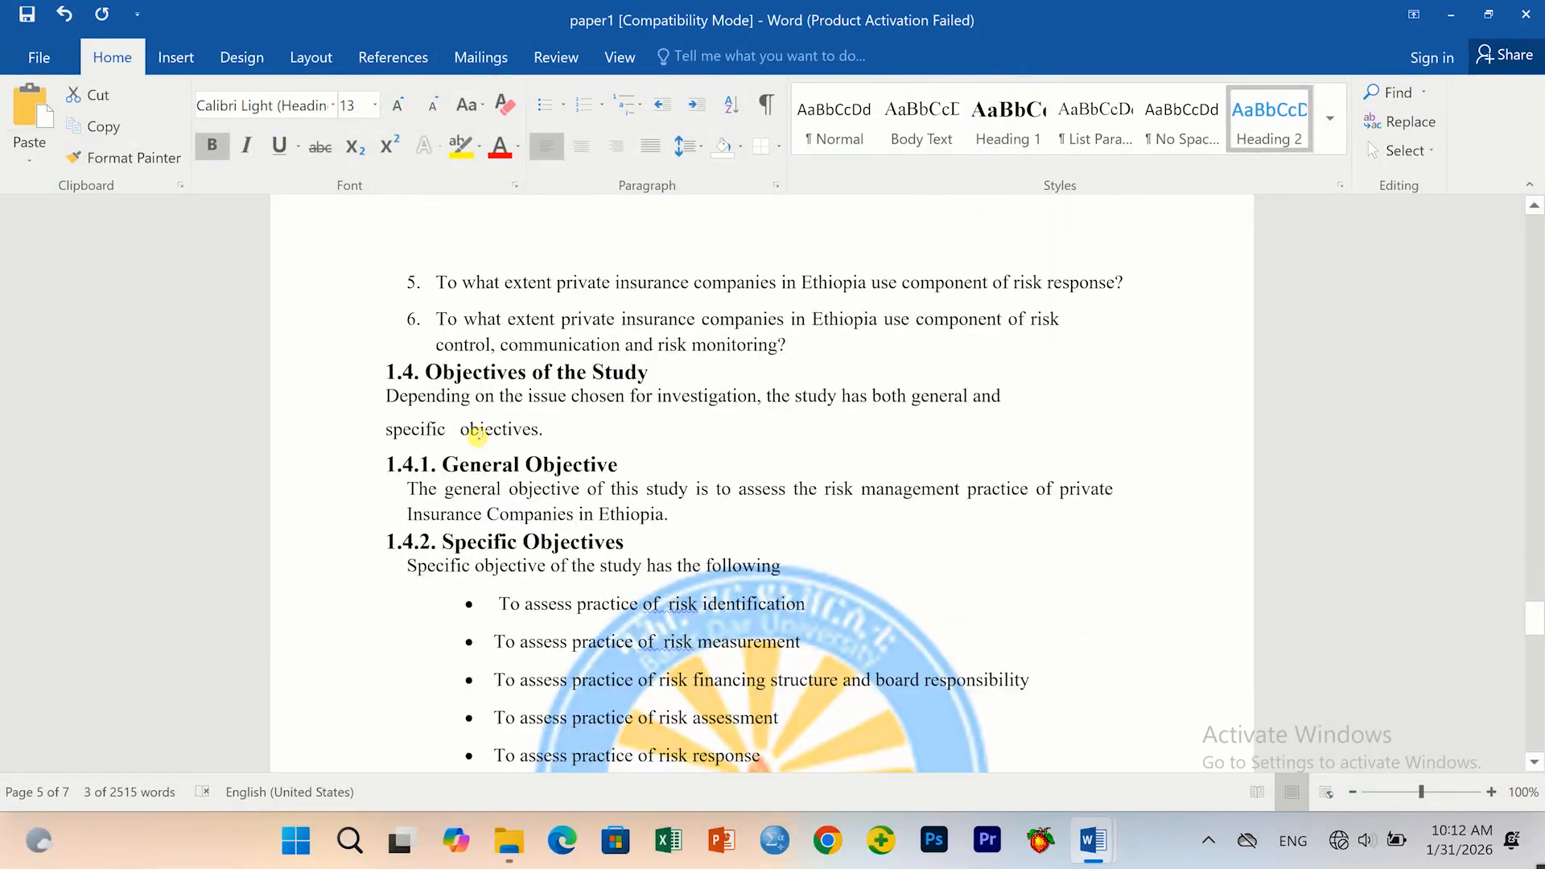
{"action": "left_click_drag", "start_coordinate": [661, 374], "coordinate": [359, 383]}
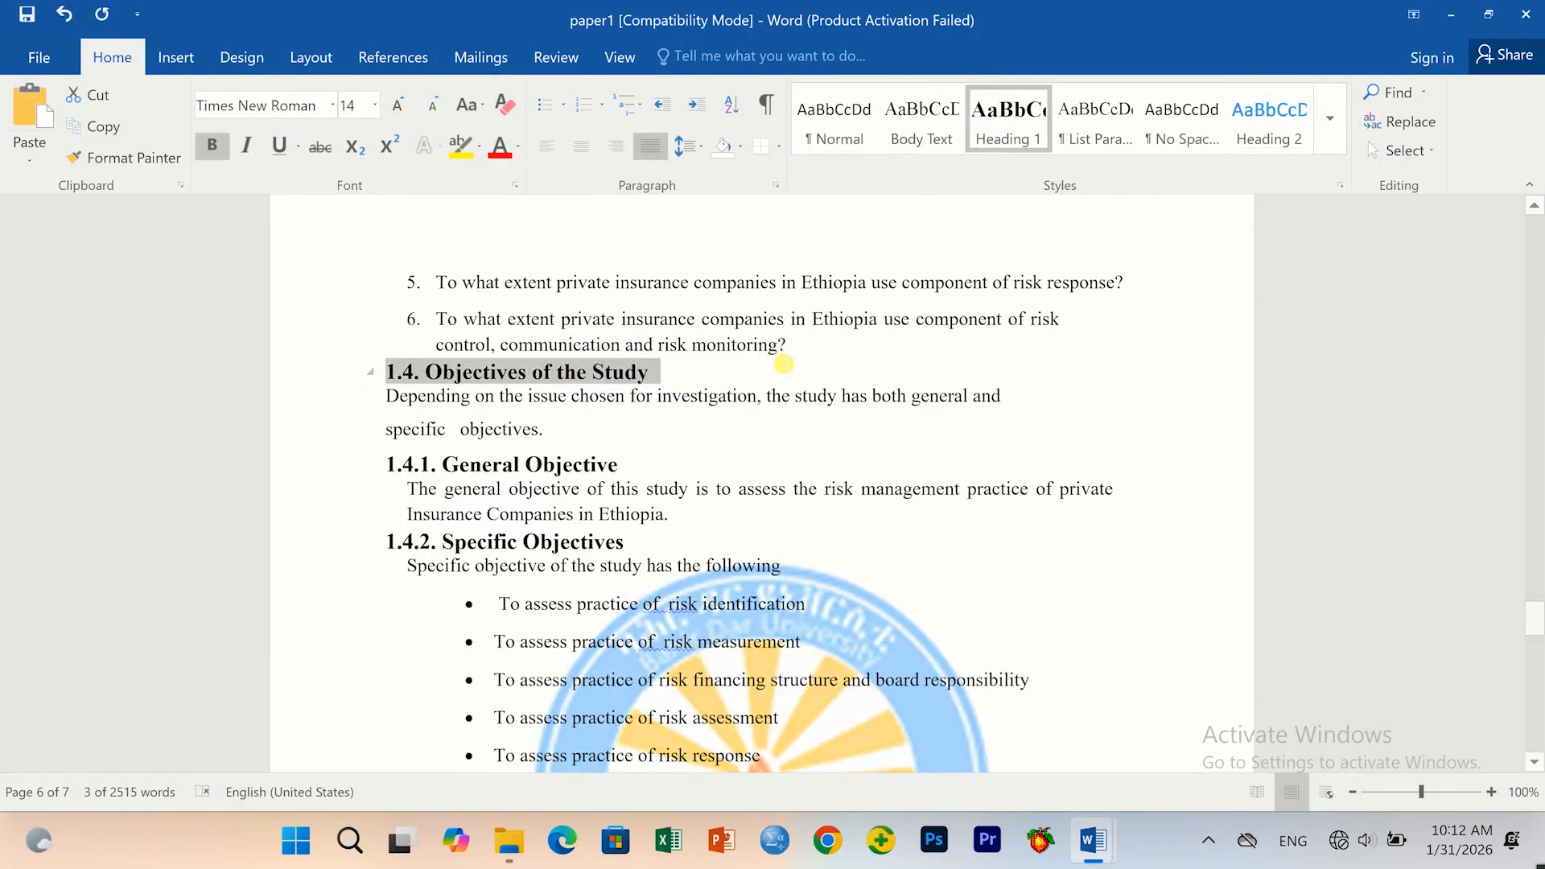
{"action": "left_click", "coordinate": [1264, 130]}
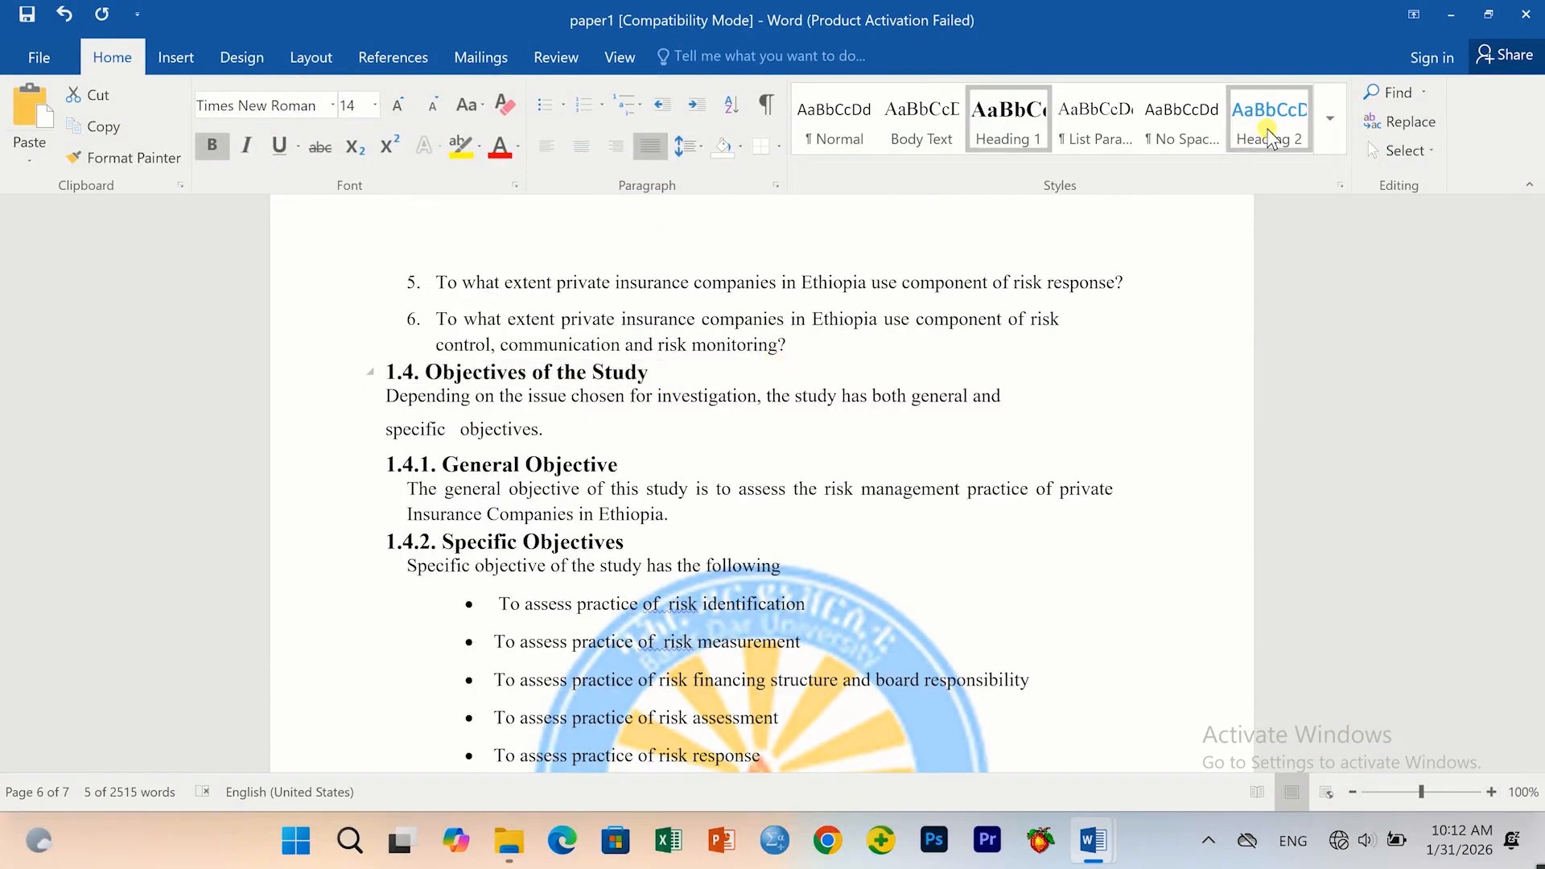
{"action": "left_click_drag", "start_coordinate": [620, 482], "coordinate": [373, 480]}
{"action": "left_click", "coordinate": [1329, 129]}
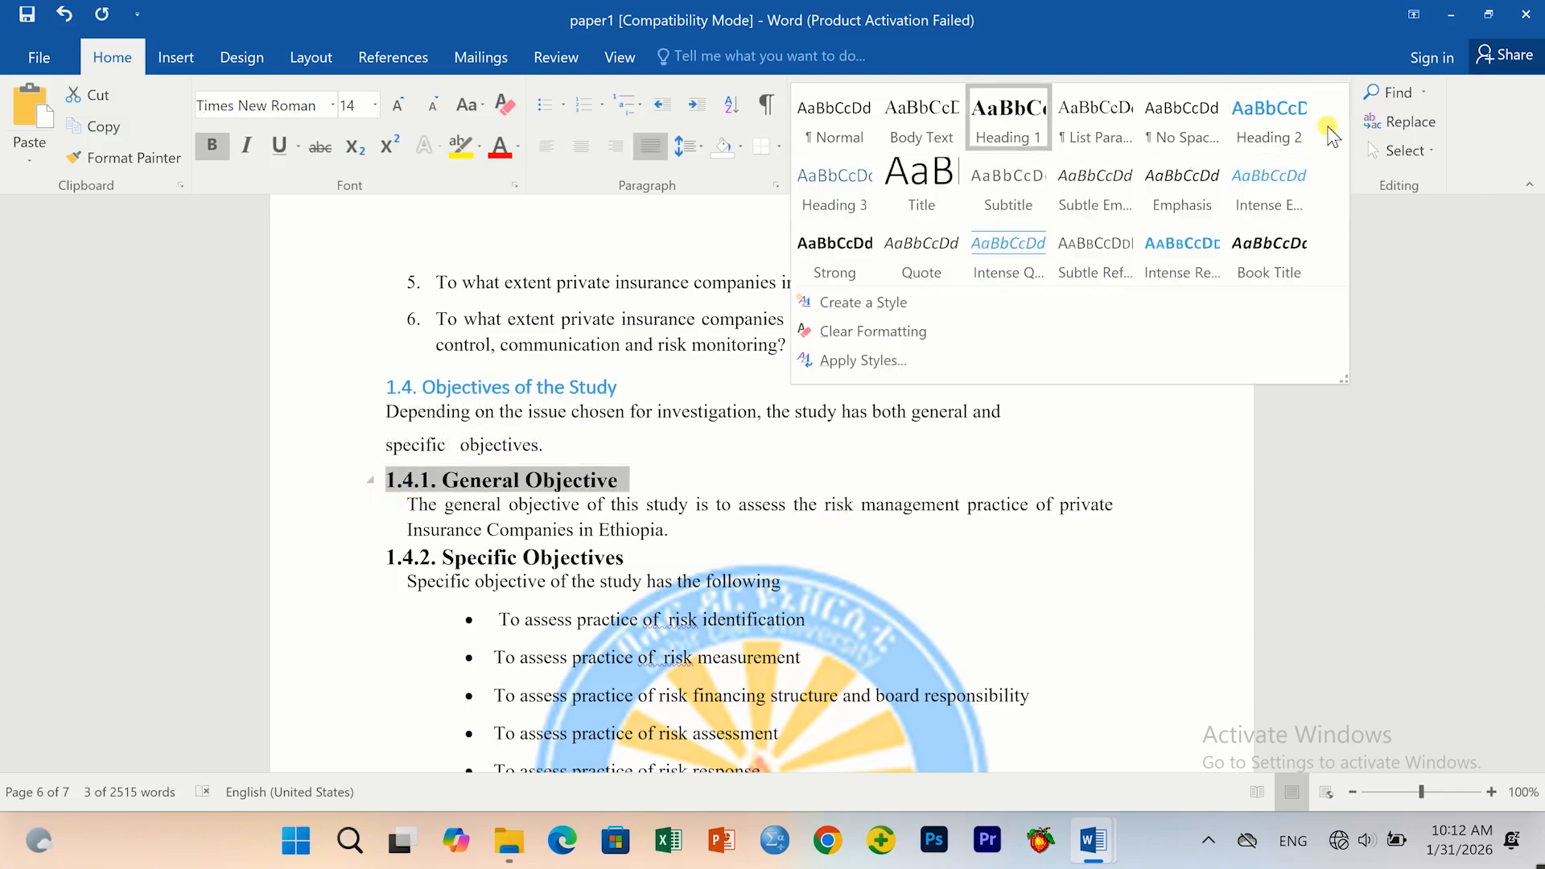
Apply Heading 3 to 1.4.1 and 1.4.2, and Heading 2 to 1.5 Significance of the Study.
{"action": "left_click", "coordinate": [837, 203]}
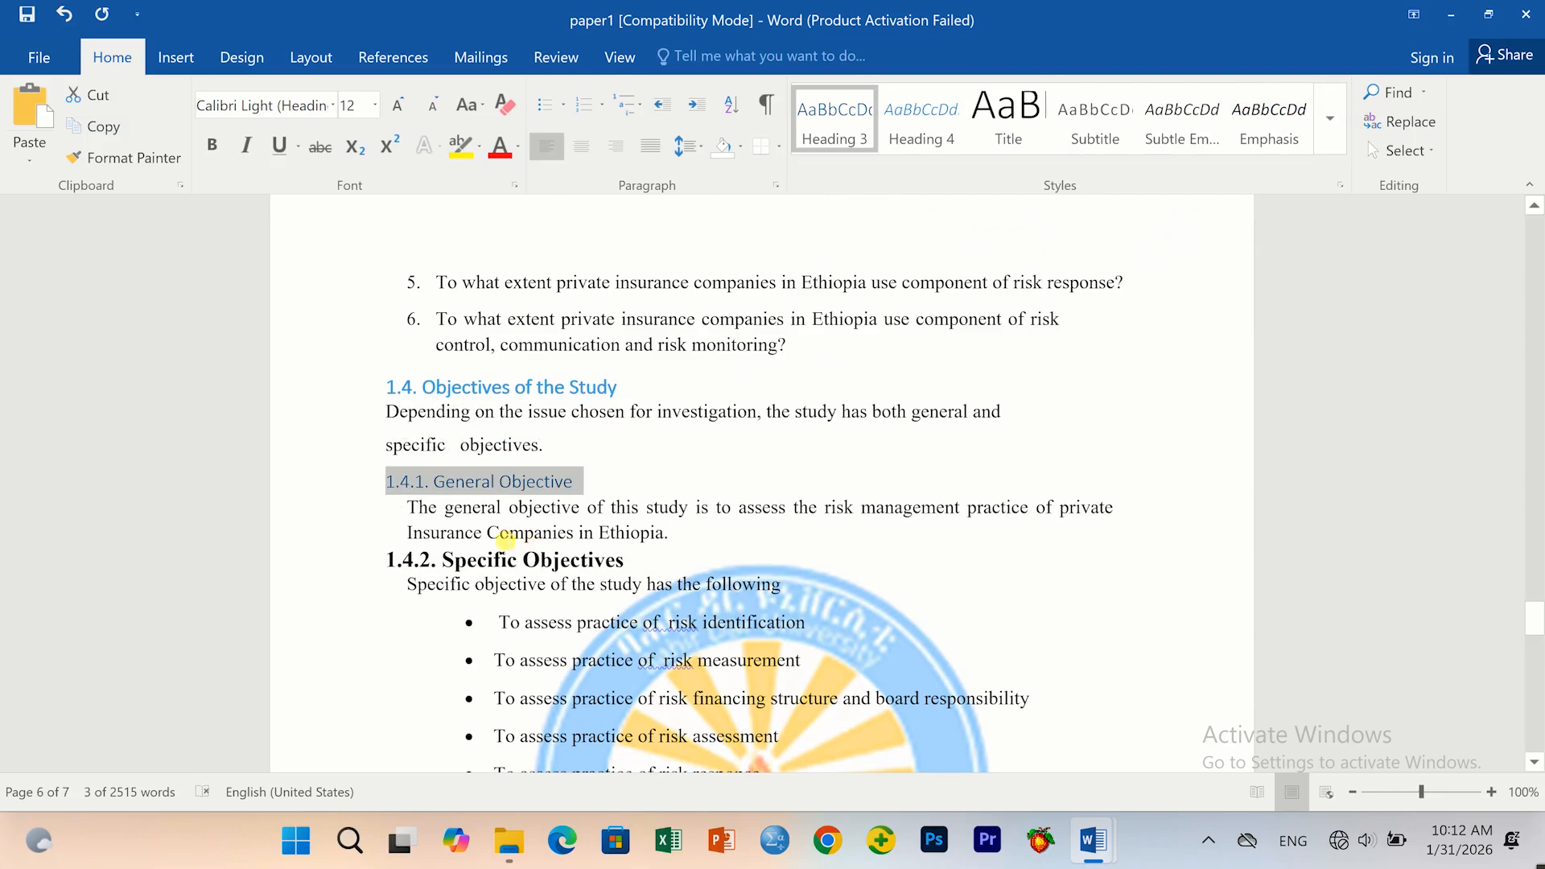
{"action": "left_click_drag", "start_coordinate": [648, 563], "coordinate": [386, 561]}
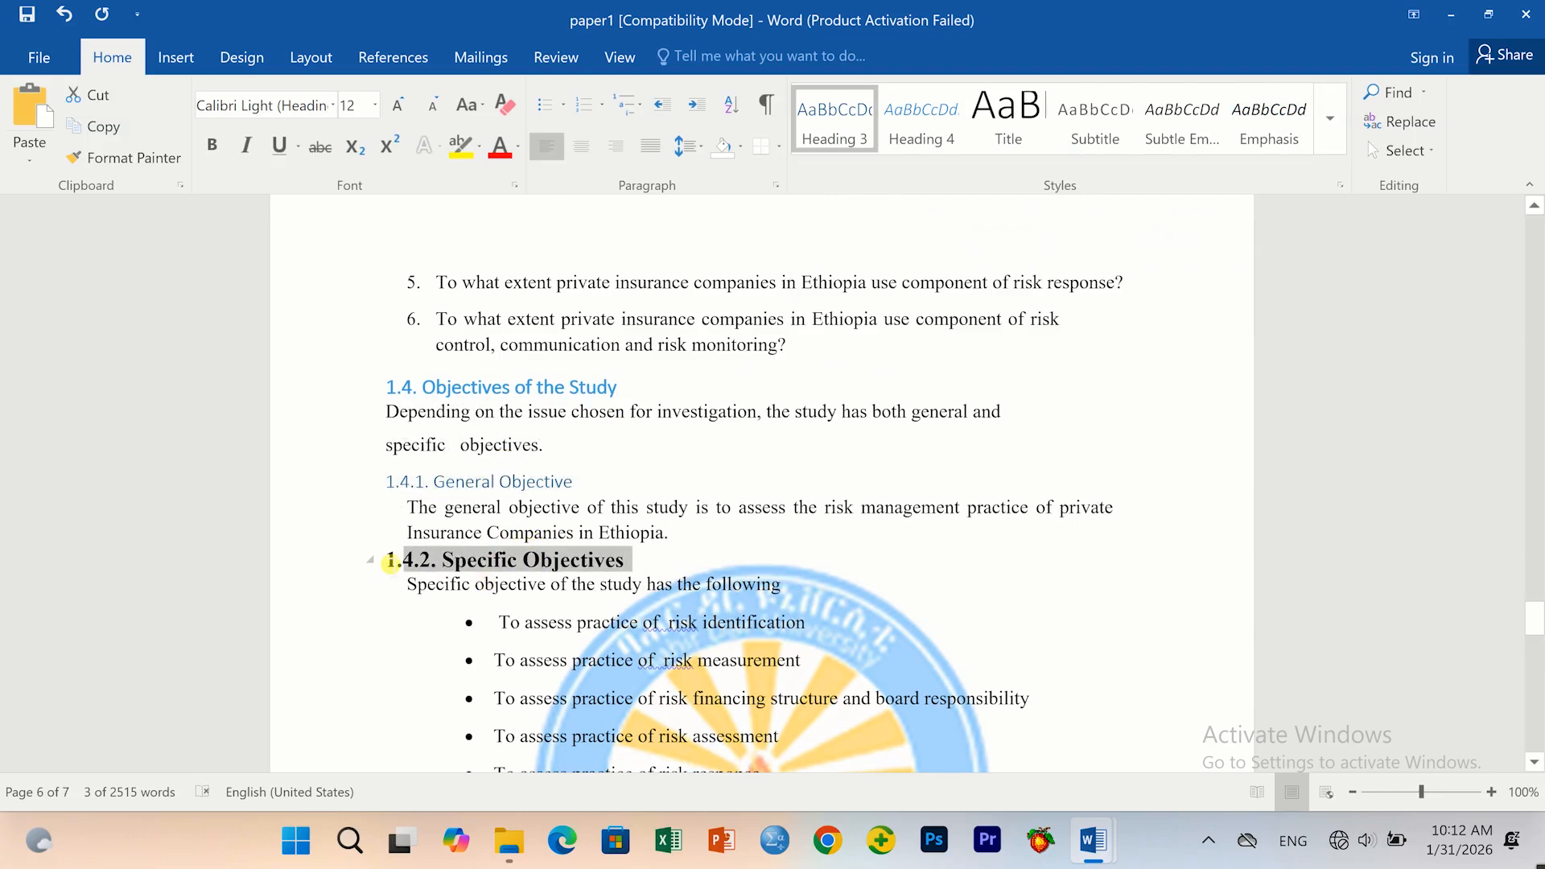
{"action": "left_click", "coordinate": [822, 123]}
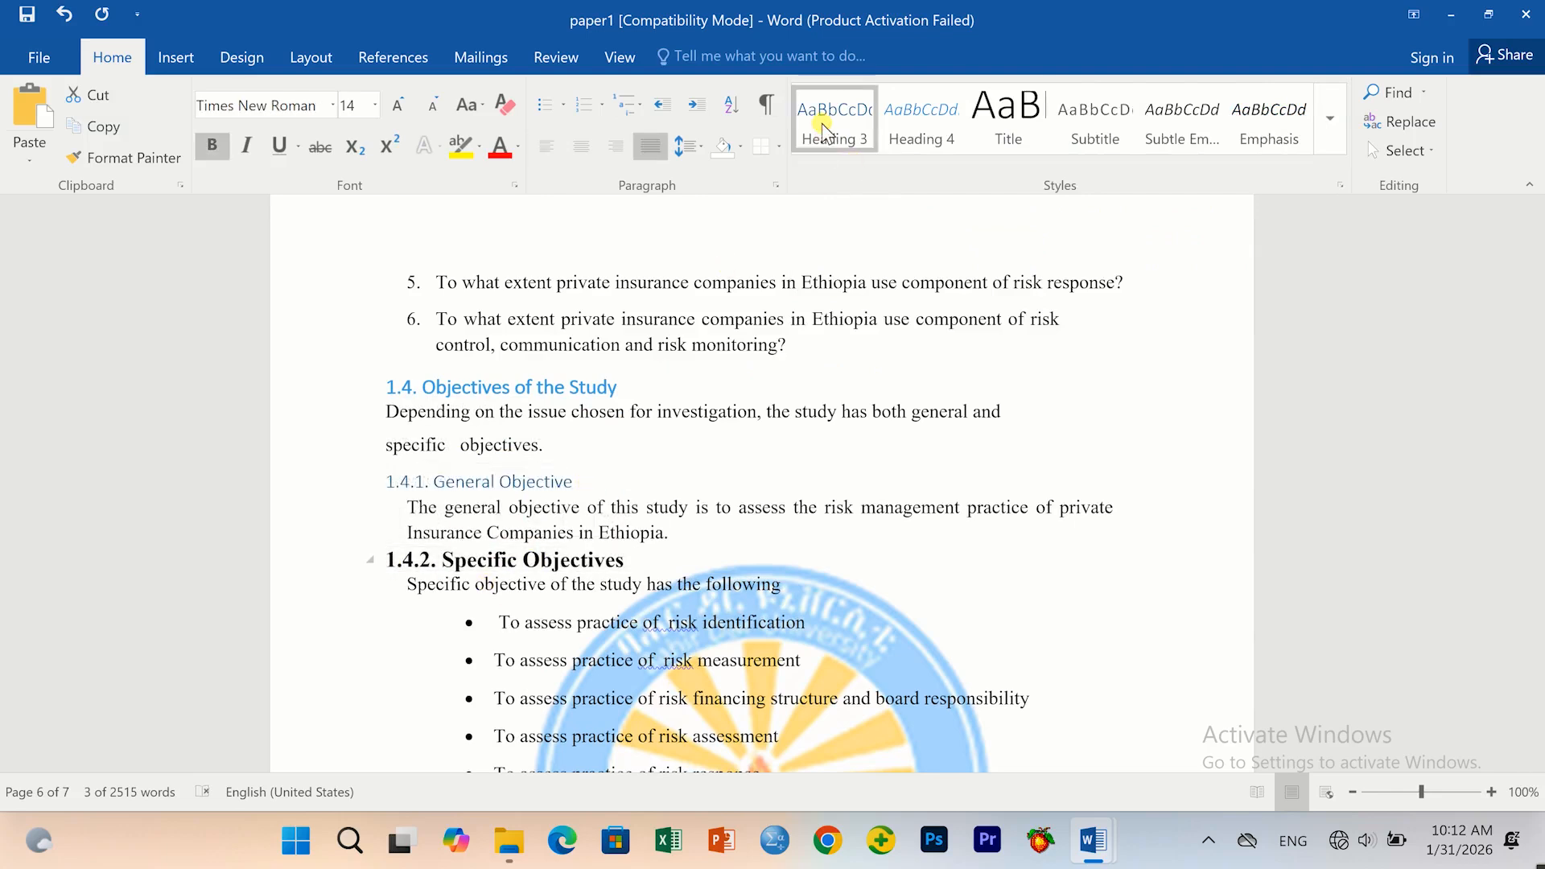
{"action": "scroll", "coordinate": [555, 645], "scroll_direction": "down", "scroll_amount": 5}
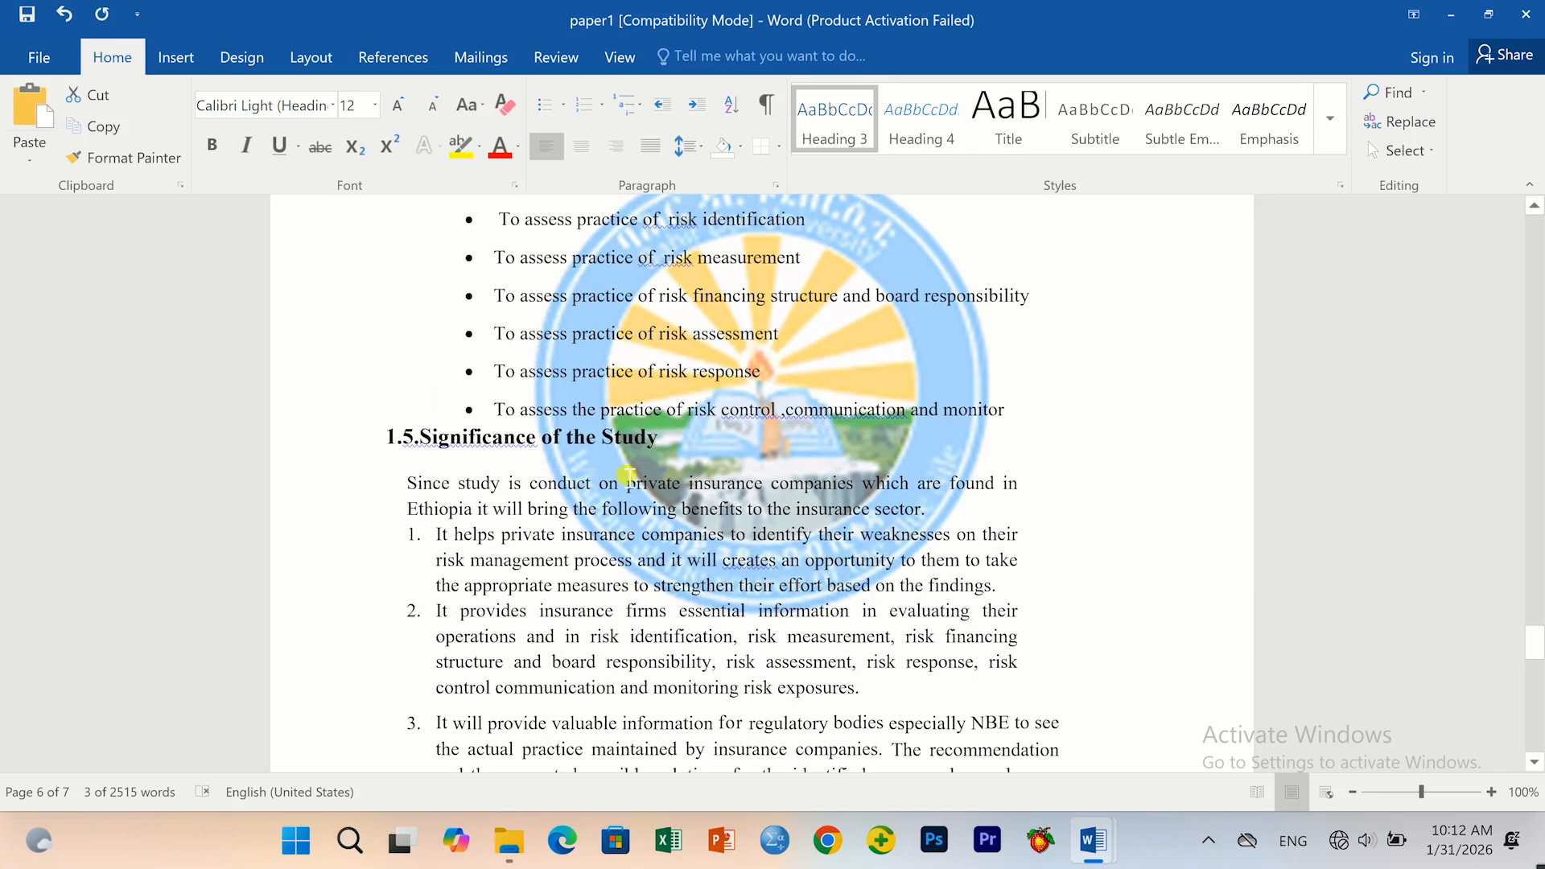
{"action": "left_click_drag", "start_coordinate": [704, 448], "coordinate": [385, 438]}
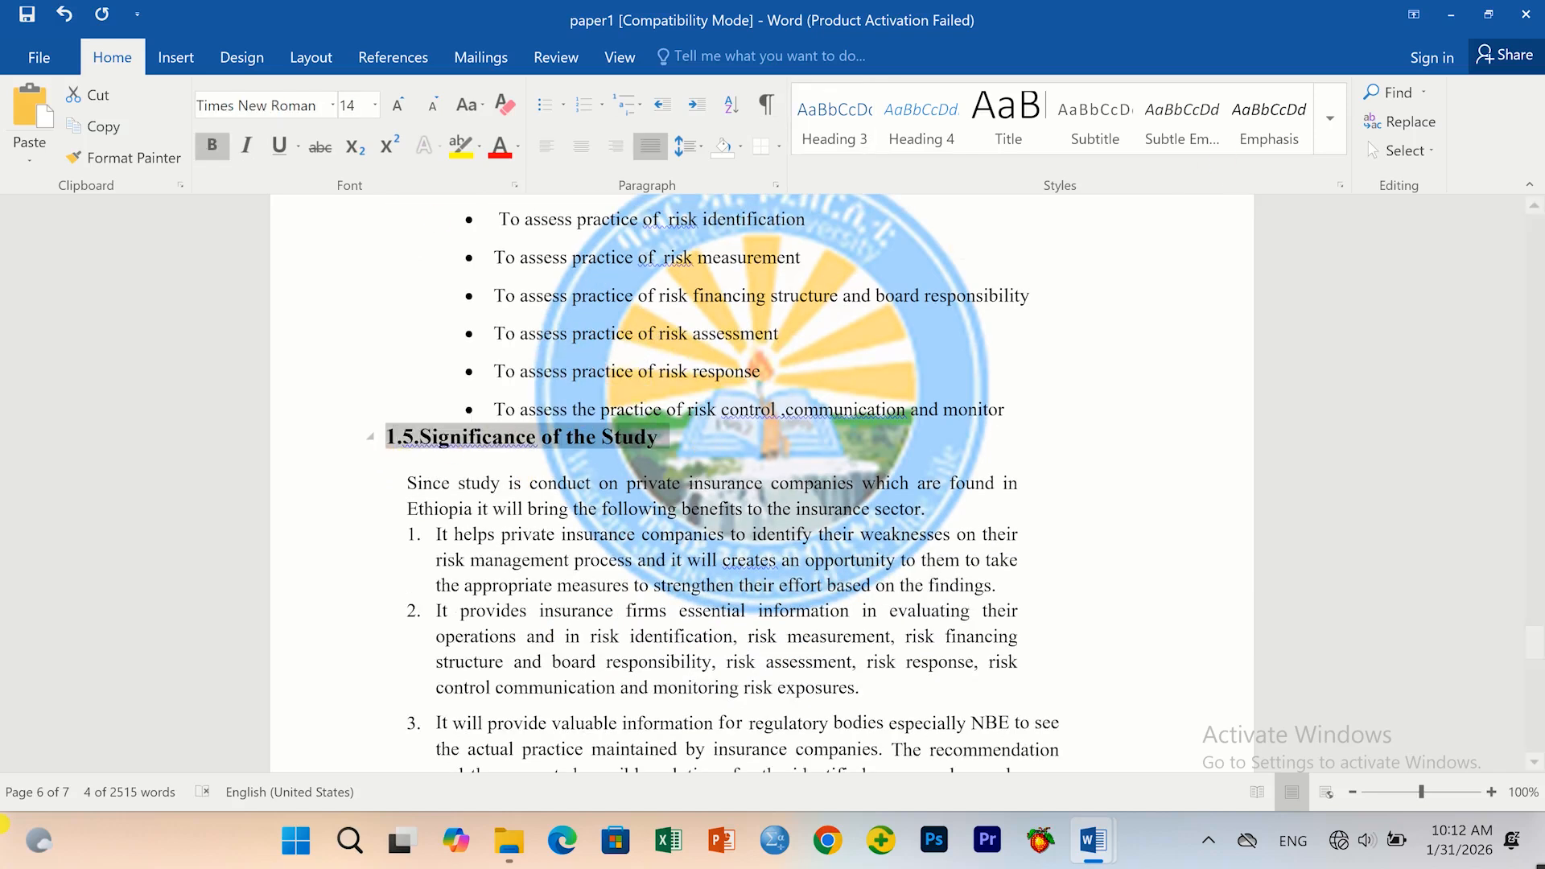
{"action": "left_click", "coordinate": [1330, 118]}
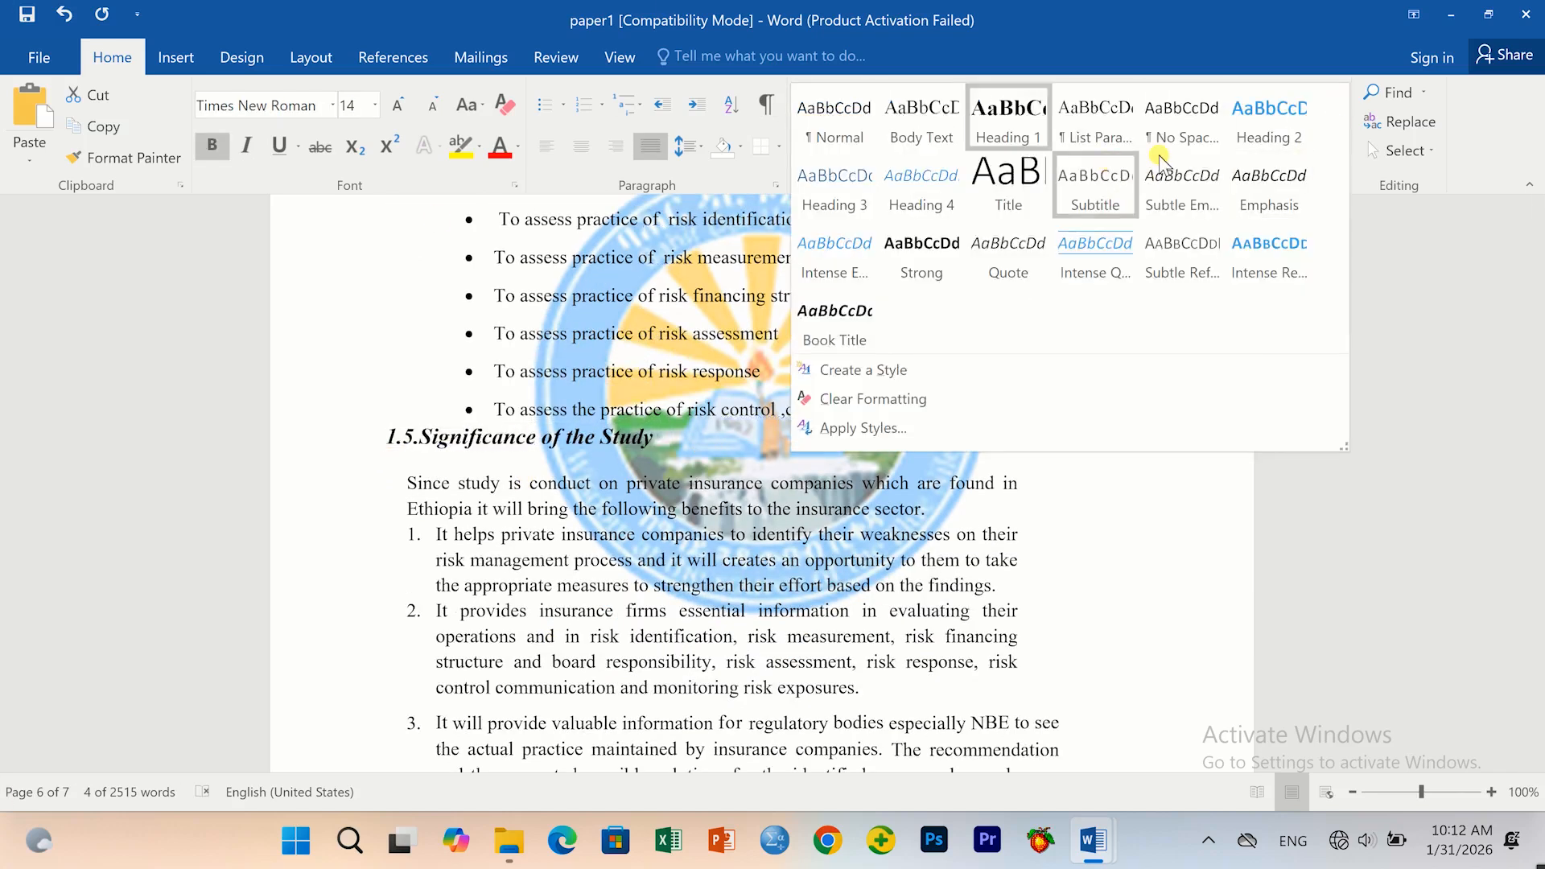
{"action": "left_click", "coordinate": [1268, 130]}
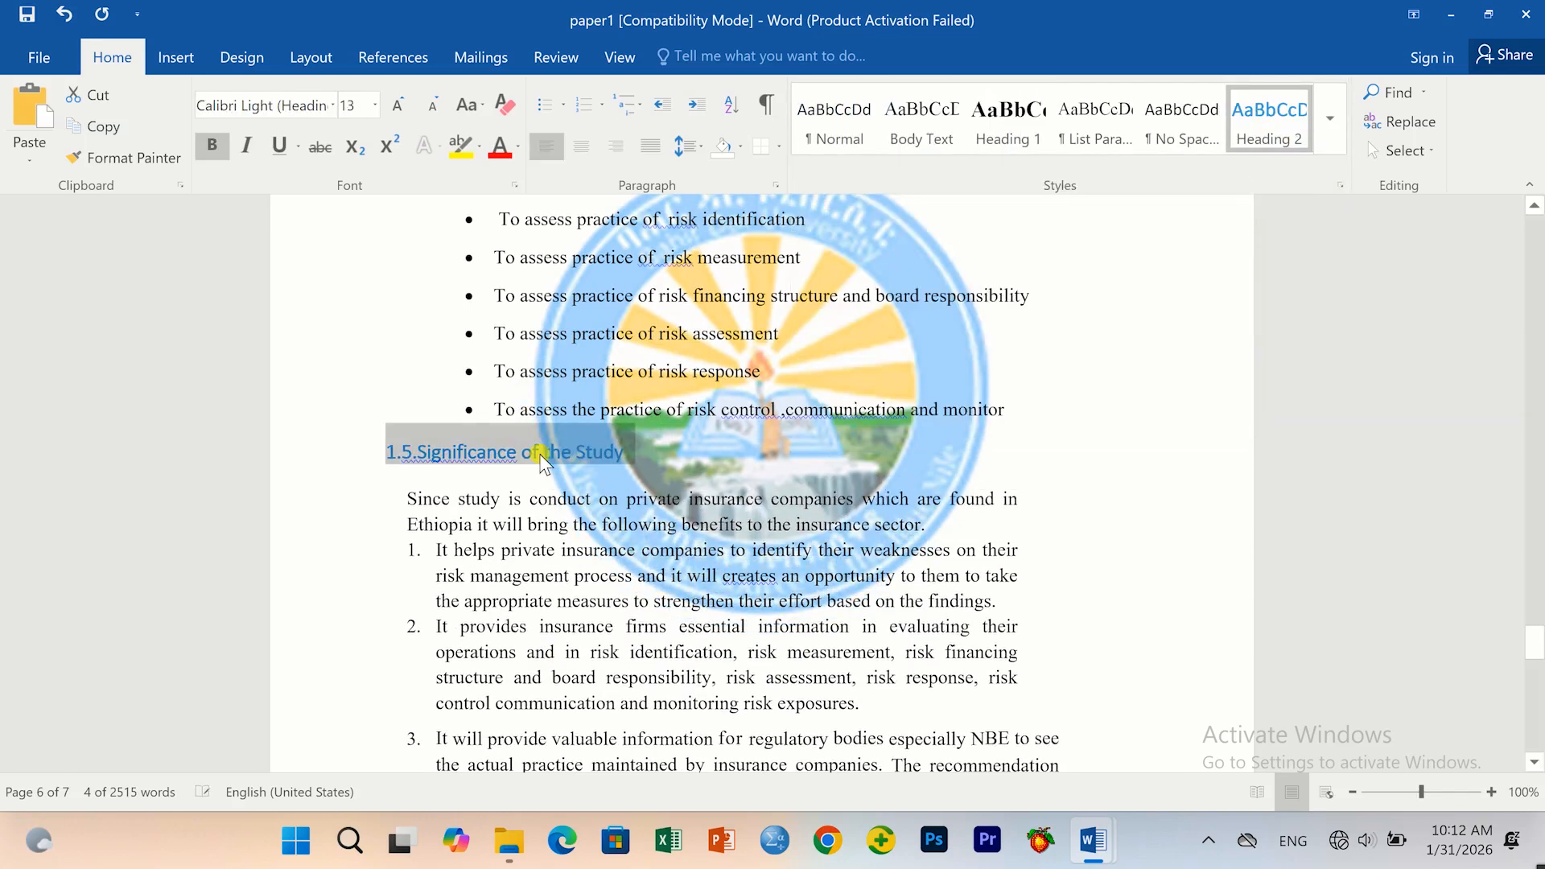
Apply Heading 2 to sections 1.6 Scope, 1.7 Limitations and 1.8 Organization of the Study.
{"action": "scroll", "coordinate": [562, 525], "scroll_direction": "down", "scroll_amount": 3}
{"action": "scroll", "coordinate": [563, 525], "scroll_direction": "down", "scroll_amount": 5}
{"action": "left_click_drag", "start_coordinate": [644, 534], "coordinate": [345, 532]}
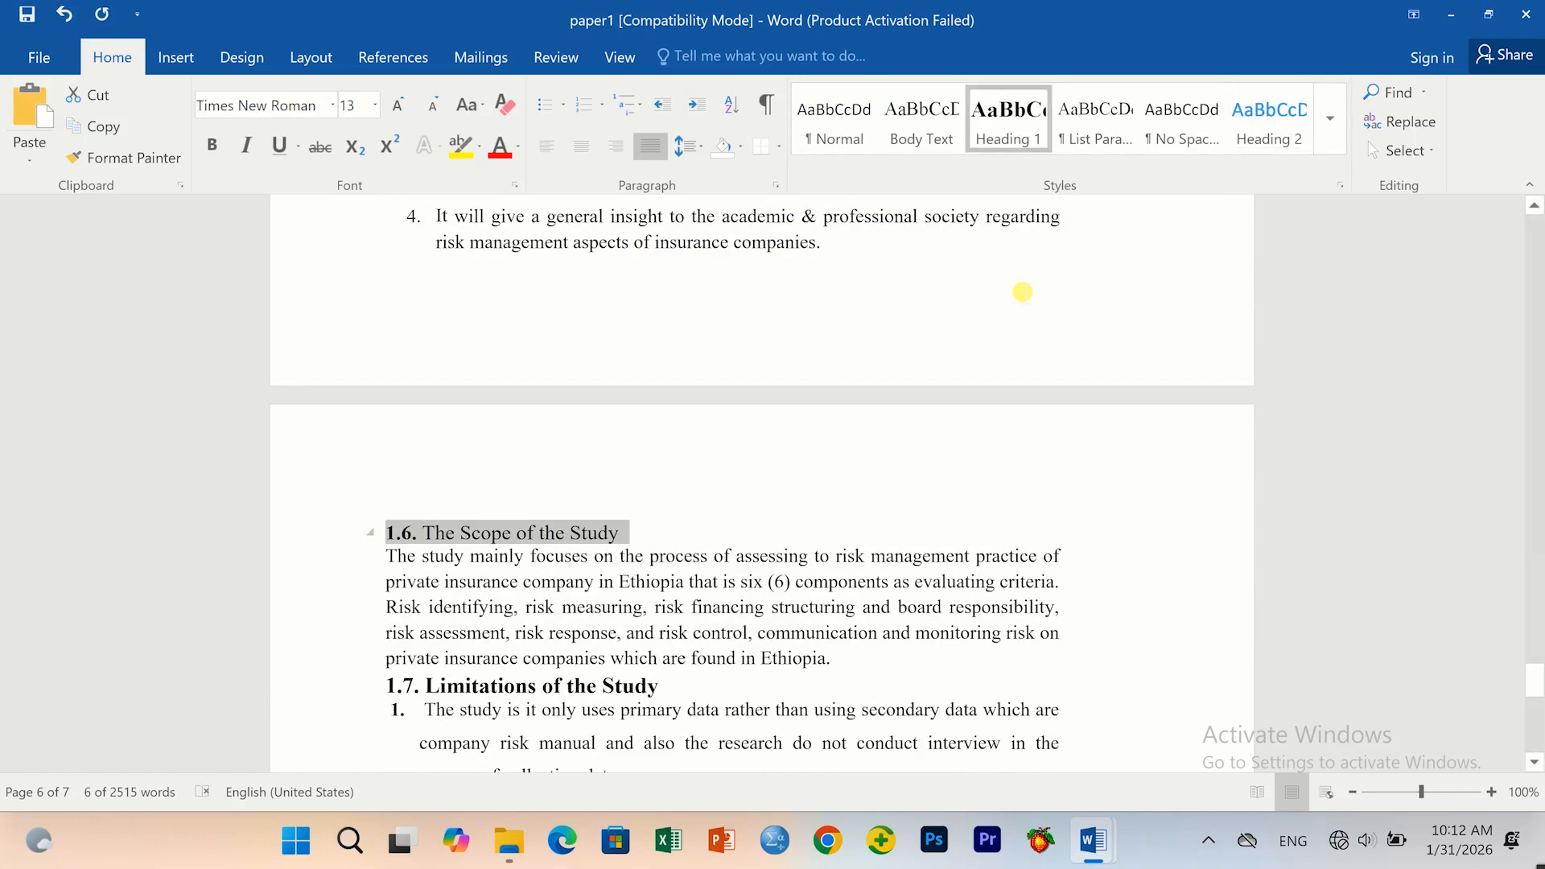
{"action": "left_click", "coordinate": [1269, 128]}
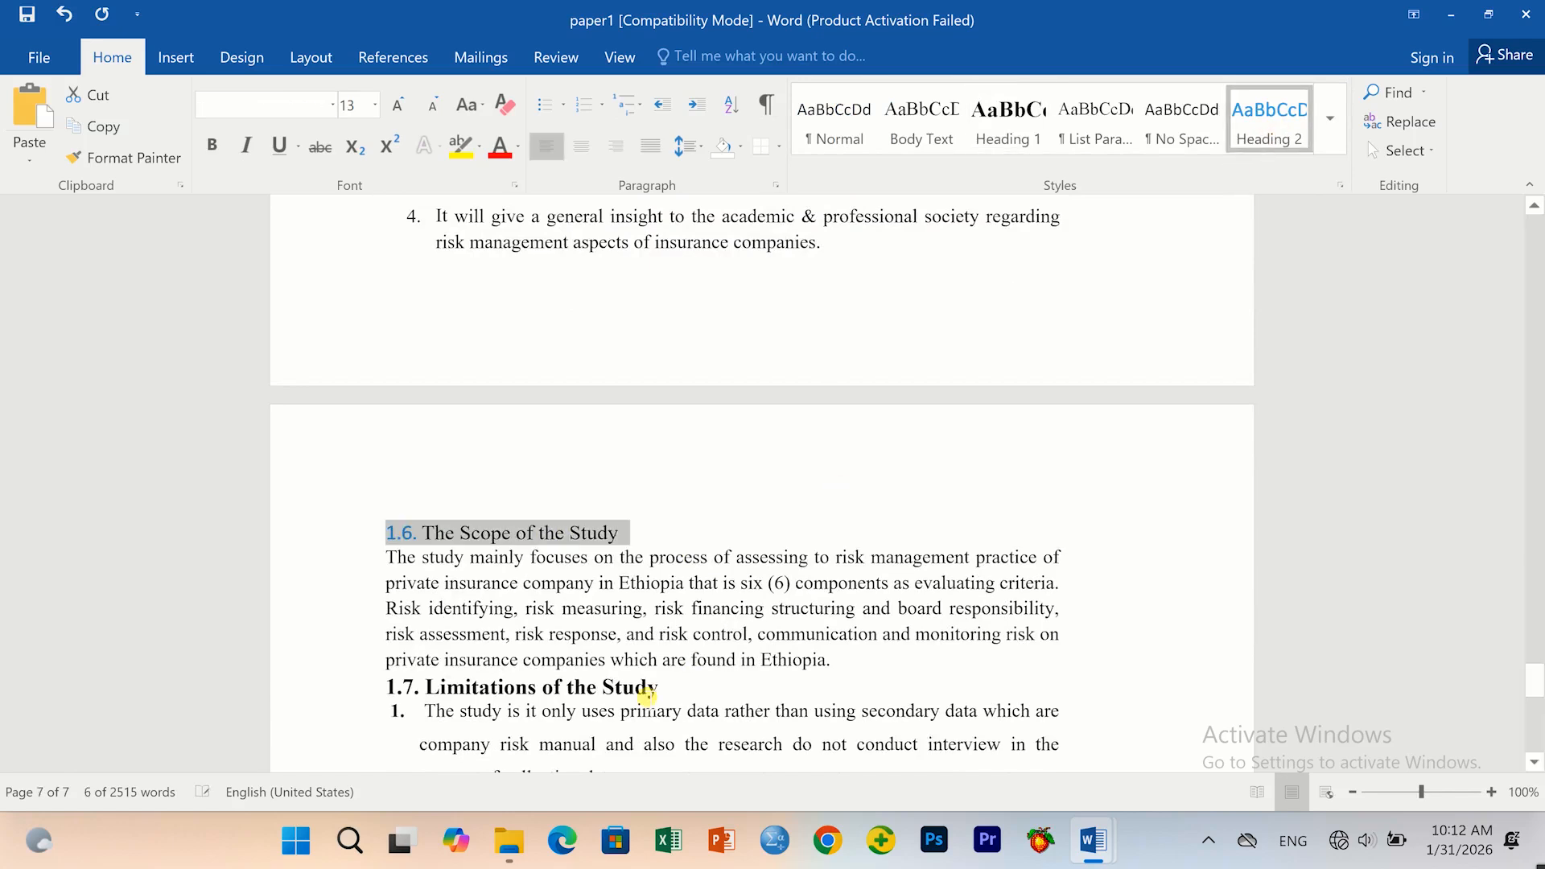
{"action": "left_click_drag", "start_coordinate": [662, 689], "coordinate": [326, 685]}
{"action": "left_click", "coordinate": [1269, 125]}
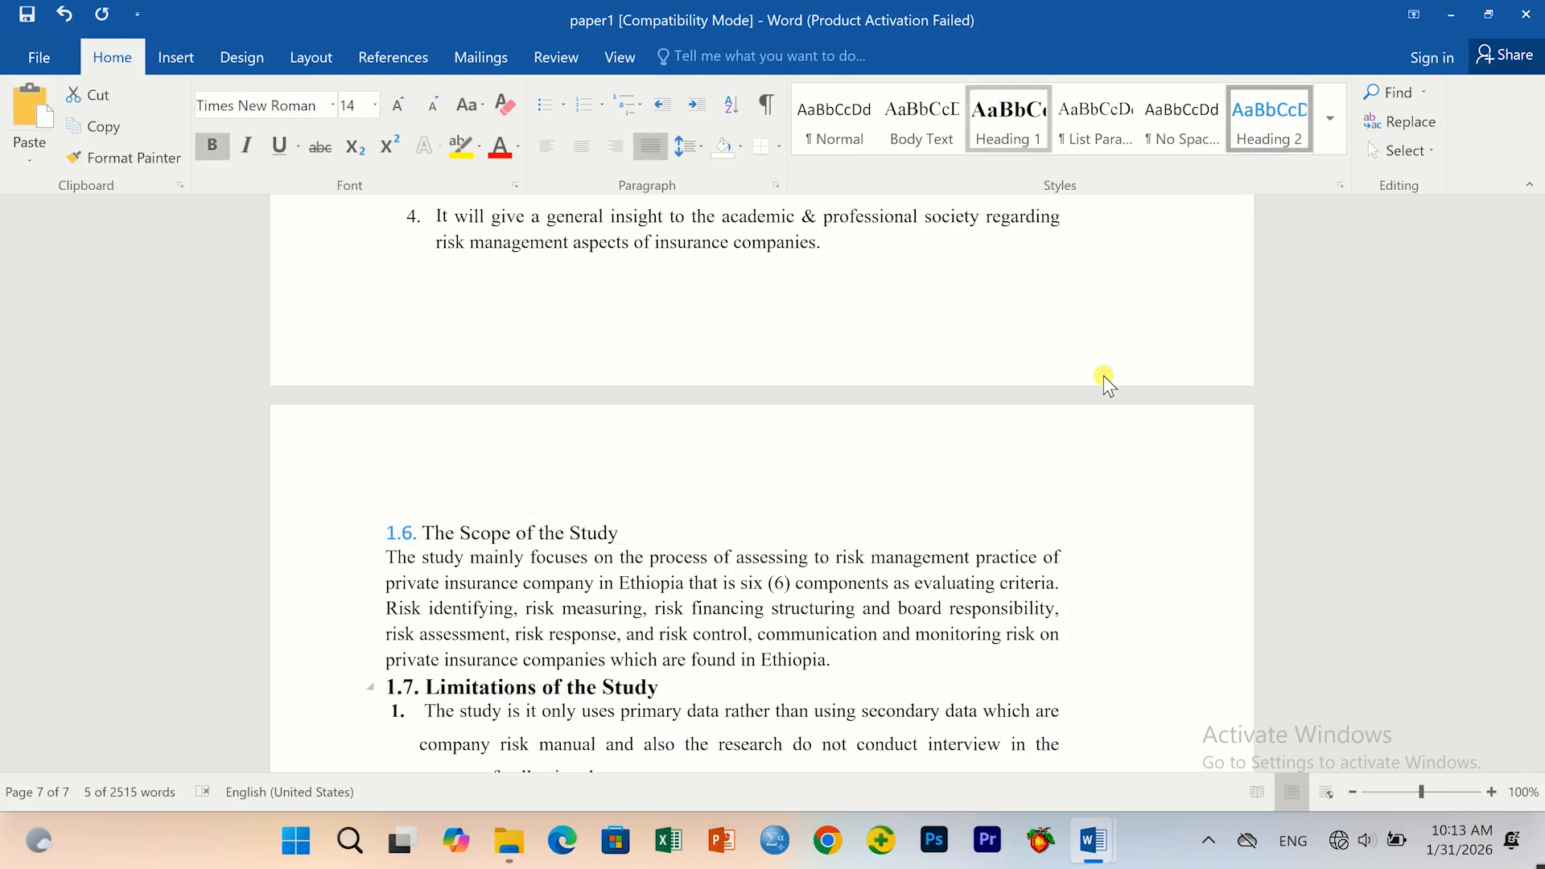
{"action": "scroll", "coordinate": [373, 463], "scroll_direction": "down", "scroll_amount": 7}
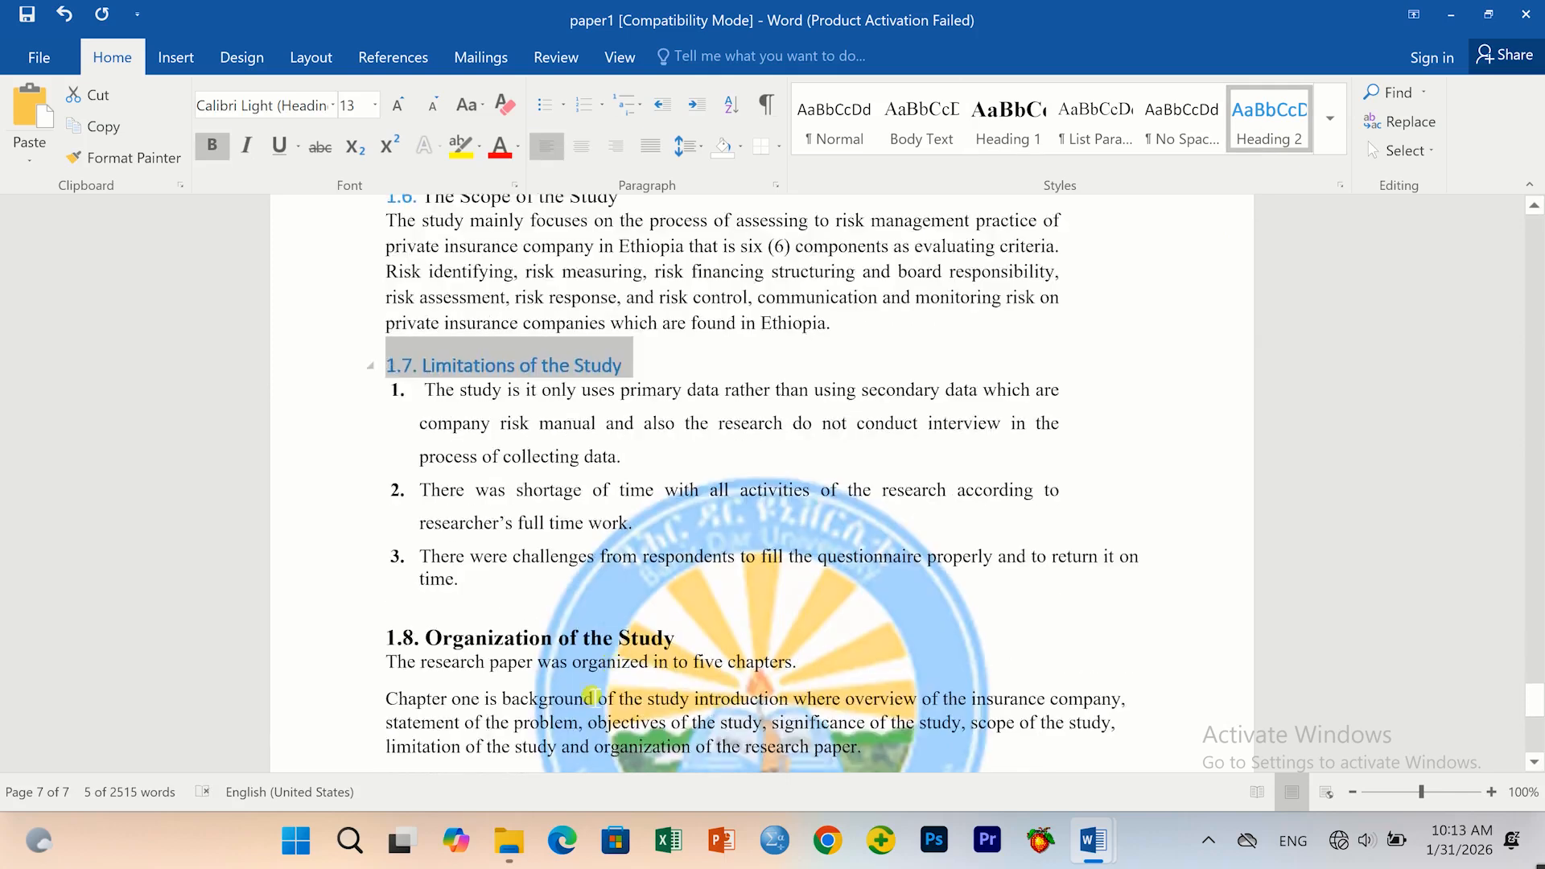
{"action": "left_click_drag", "start_coordinate": [680, 395], "coordinate": [364, 419]}
{"action": "left_click", "coordinate": [364, 397]}
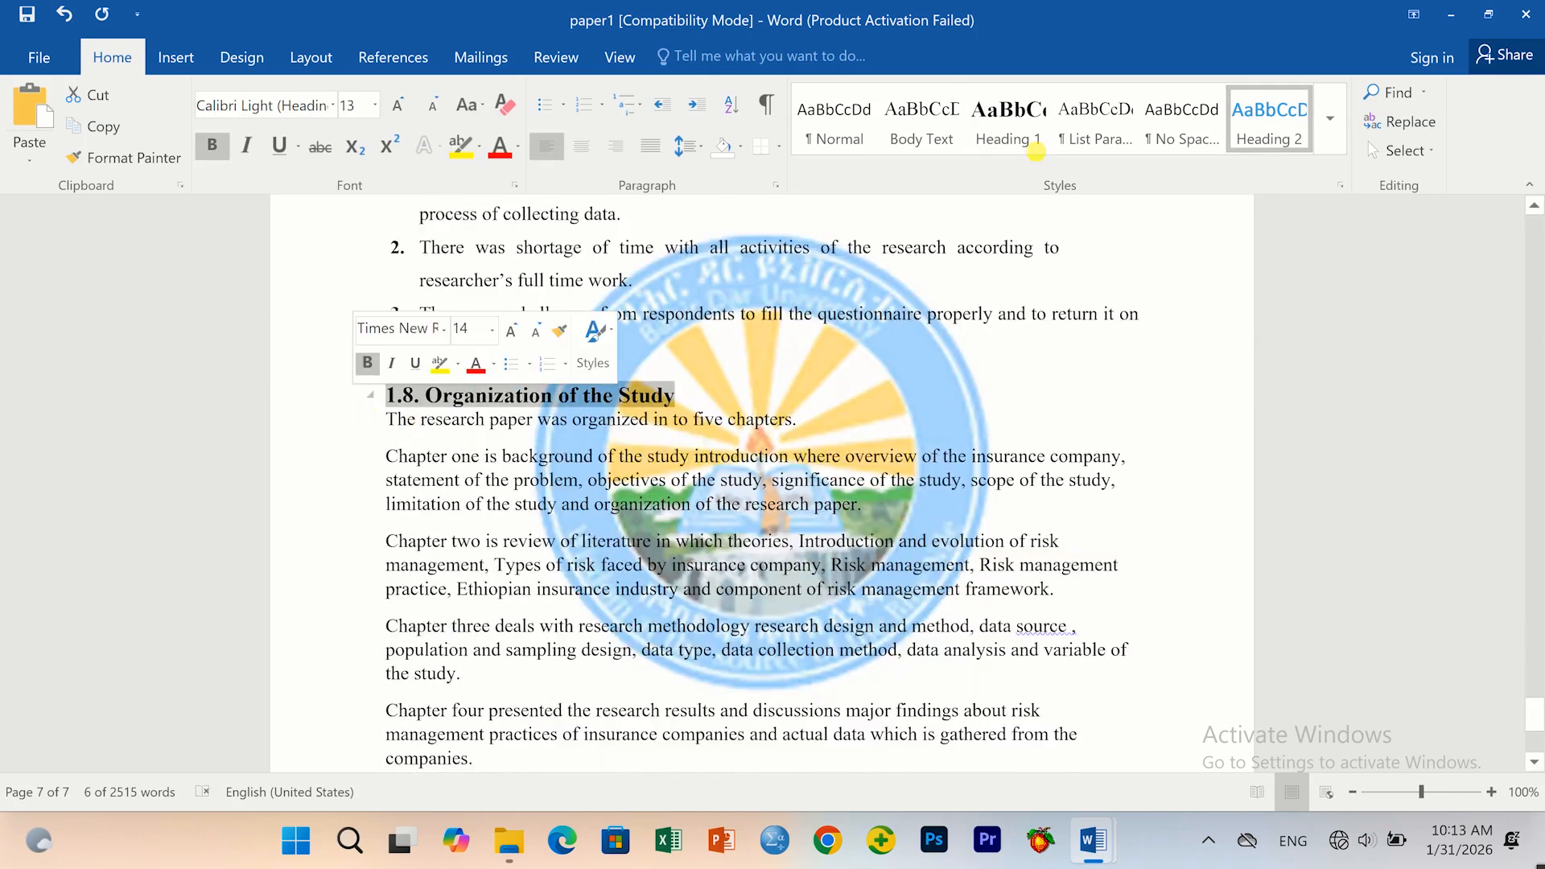
{"action": "left_click", "coordinate": [1007, 120]}
{"action": "left_click", "coordinate": [1269, 120]}
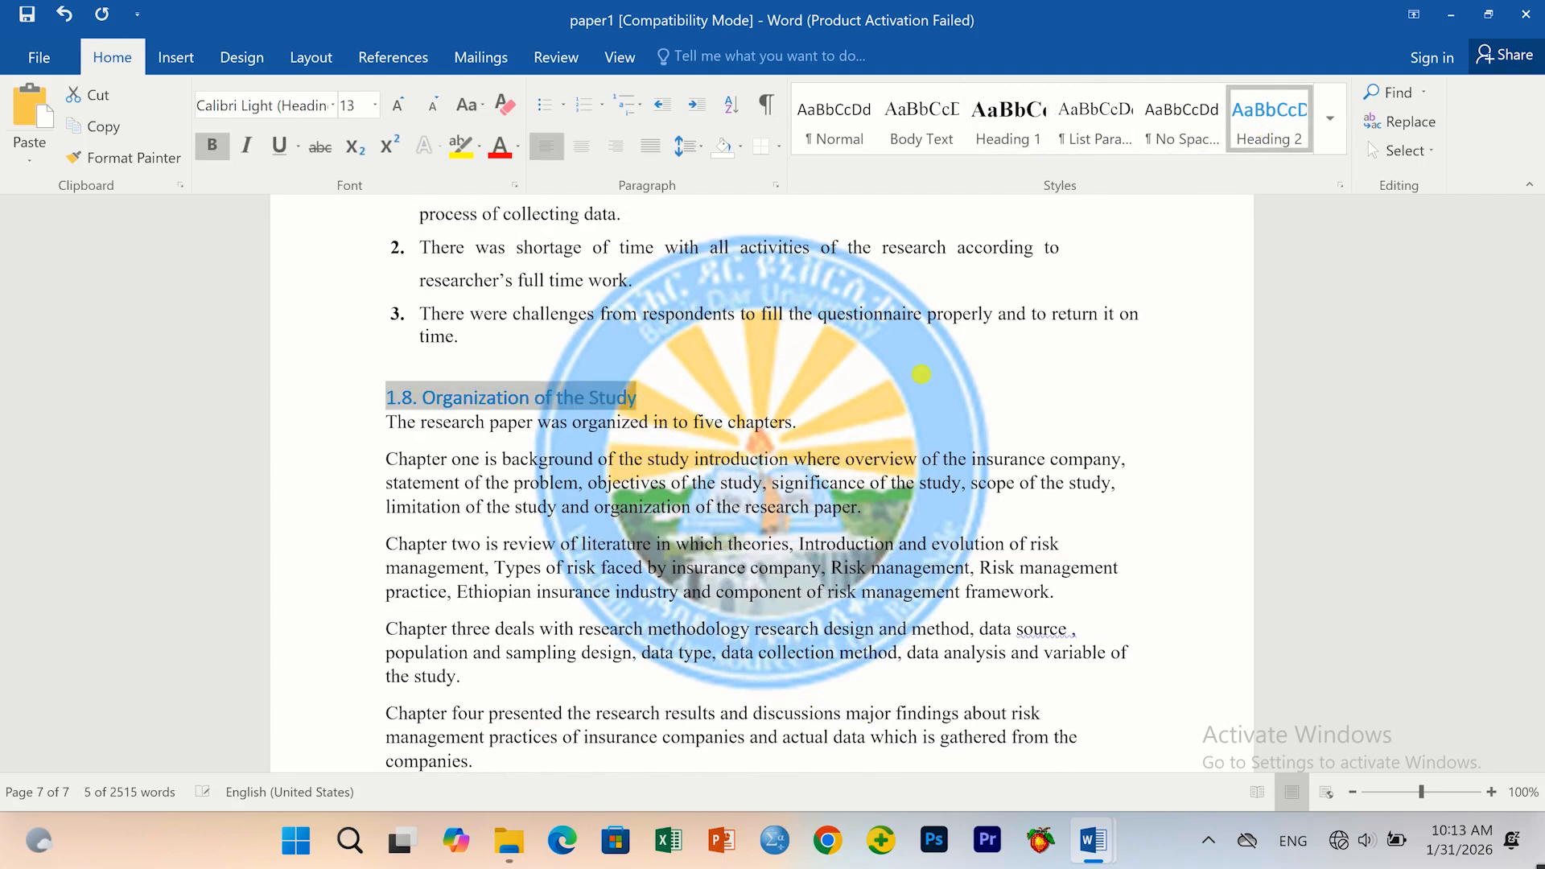
Return to the chapter start and place the cursor above CHAPTER ONE.
{"action": "scroll", "coordinate": [596, 653], "scroll_direction": "down", "scroll_amount": 4}
{"action": "scroll", "coordinate": [596, 654], "scroll_direction": "up", "scroll_amount": 15}
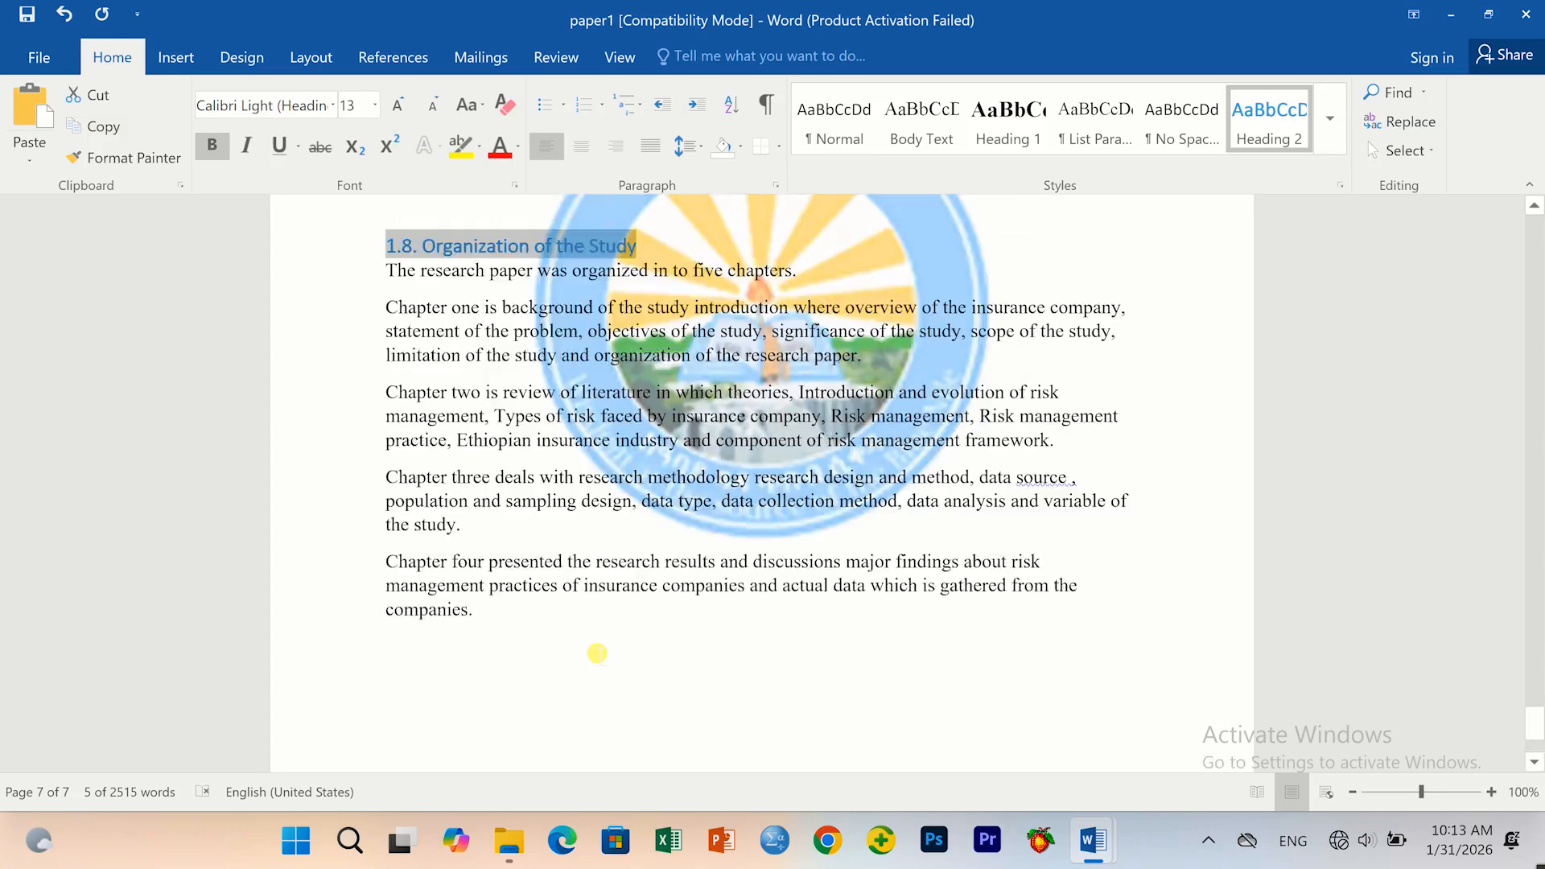
{"action": "scroll", "coordinate": [579, 649], "scroll_direction": "up", "scroll_amount": 15}
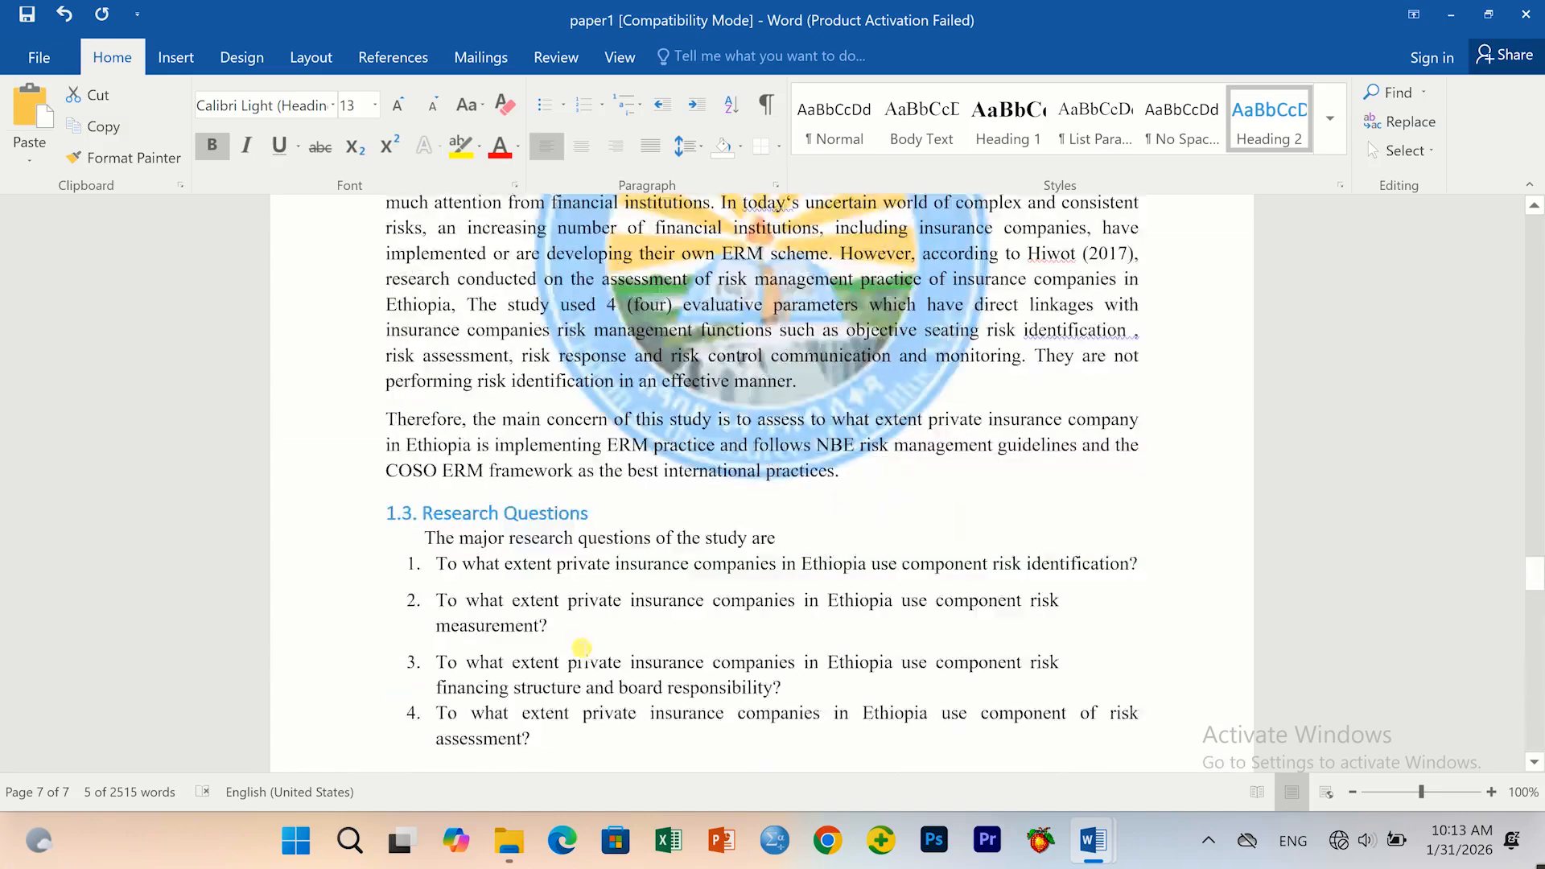
{"action": "scroll", "coordinate": [579, 648], "scroll_direction": "up", "scroll_amount": 15}
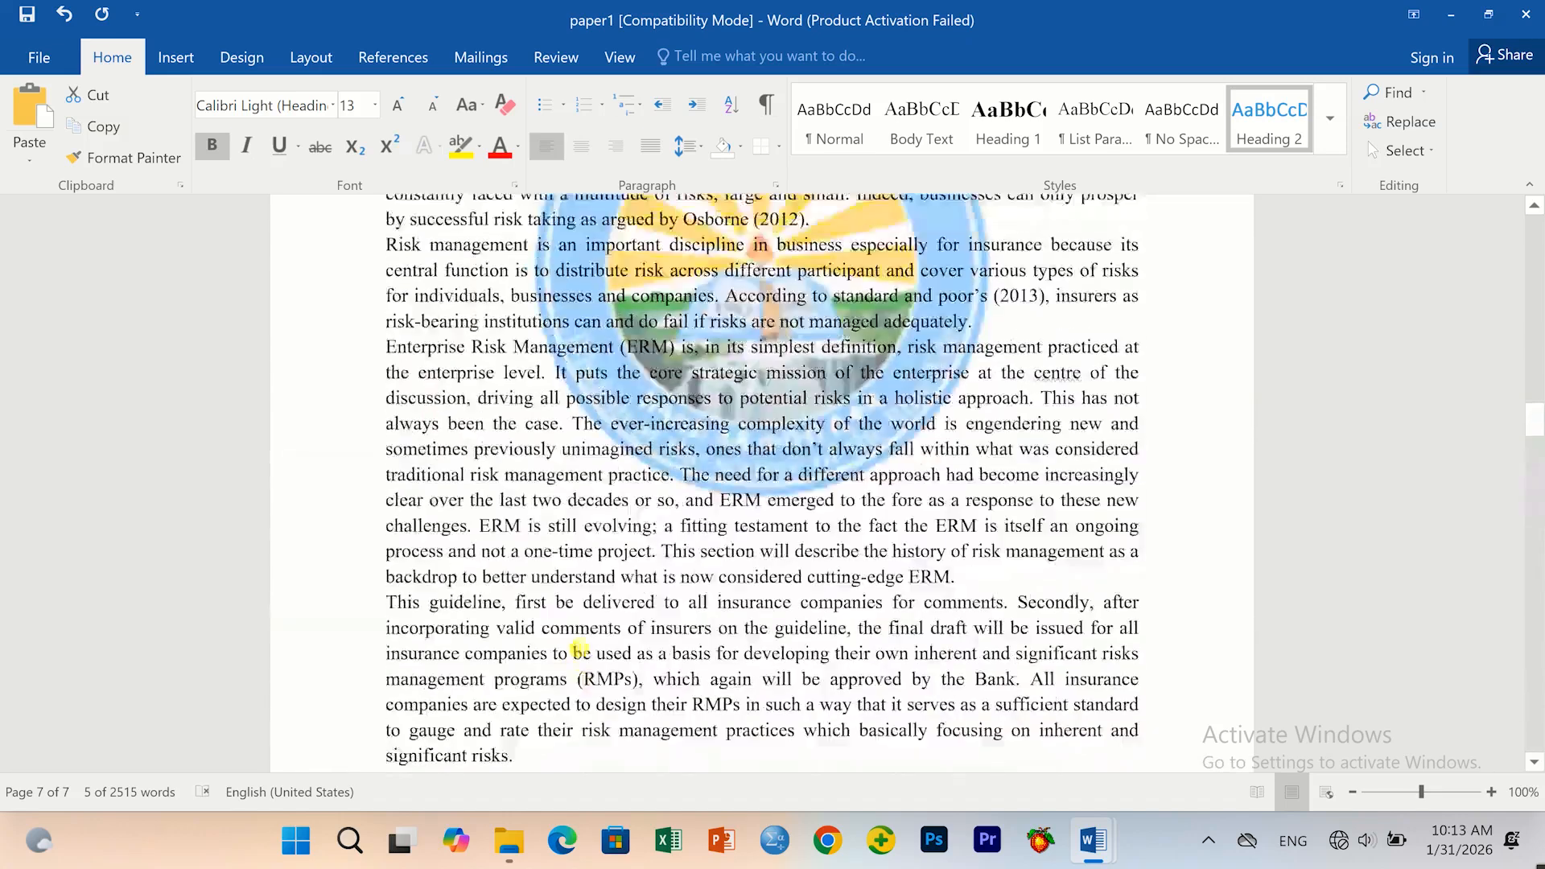
{"action": "scroll", "coordinate": [578, 649], "scroll_direction": "up", "scroll_amount": 15}
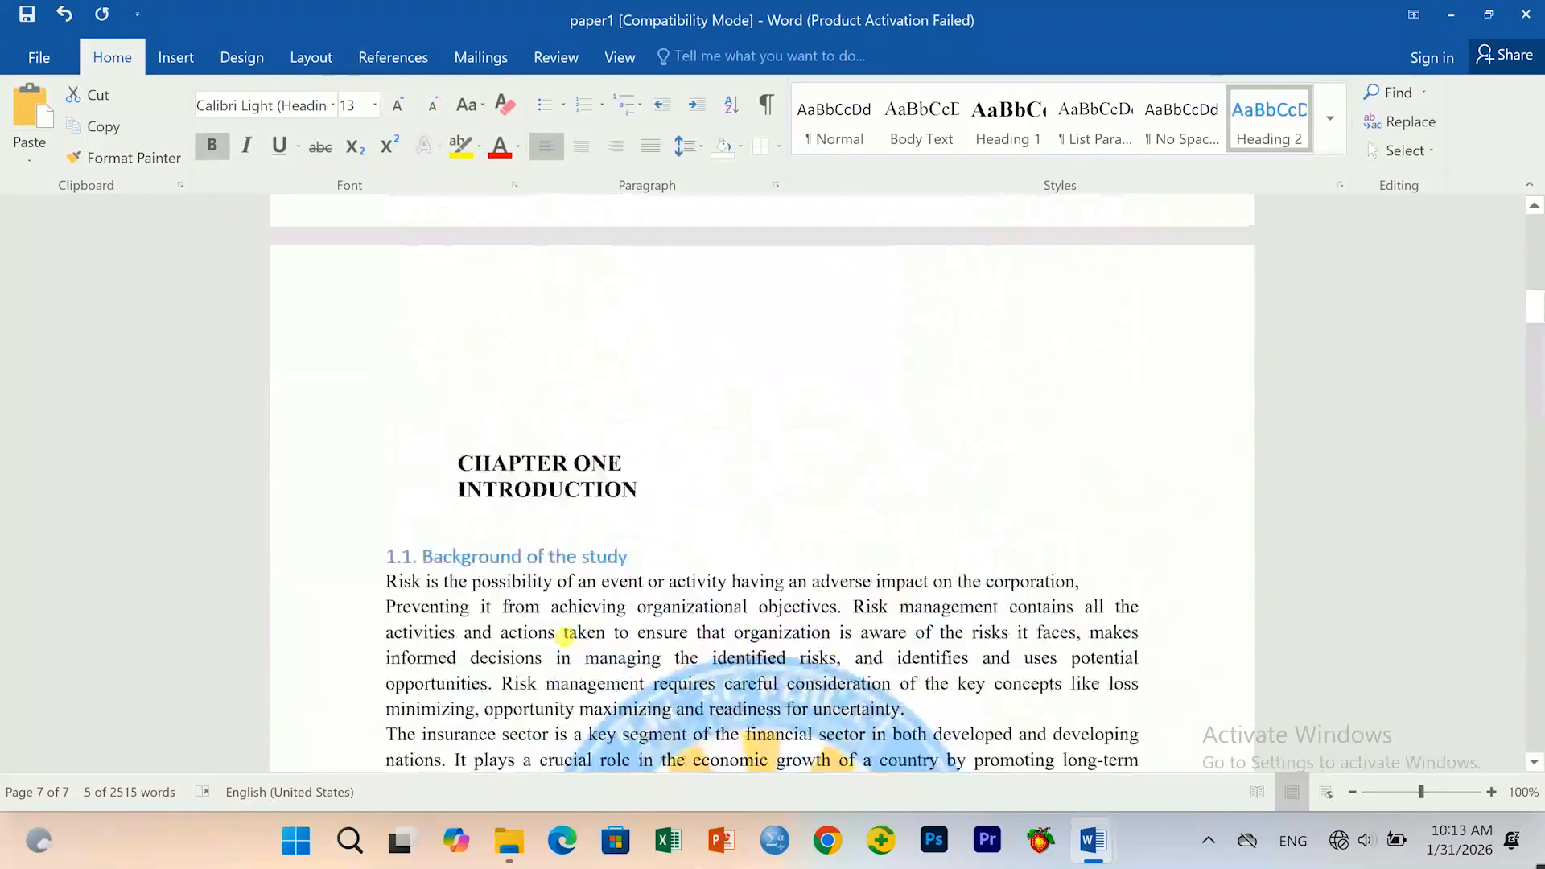
{"action": "scroll", "coordinate": [523, 734], "scroll_direction": "down", "scroll_amount": 3}
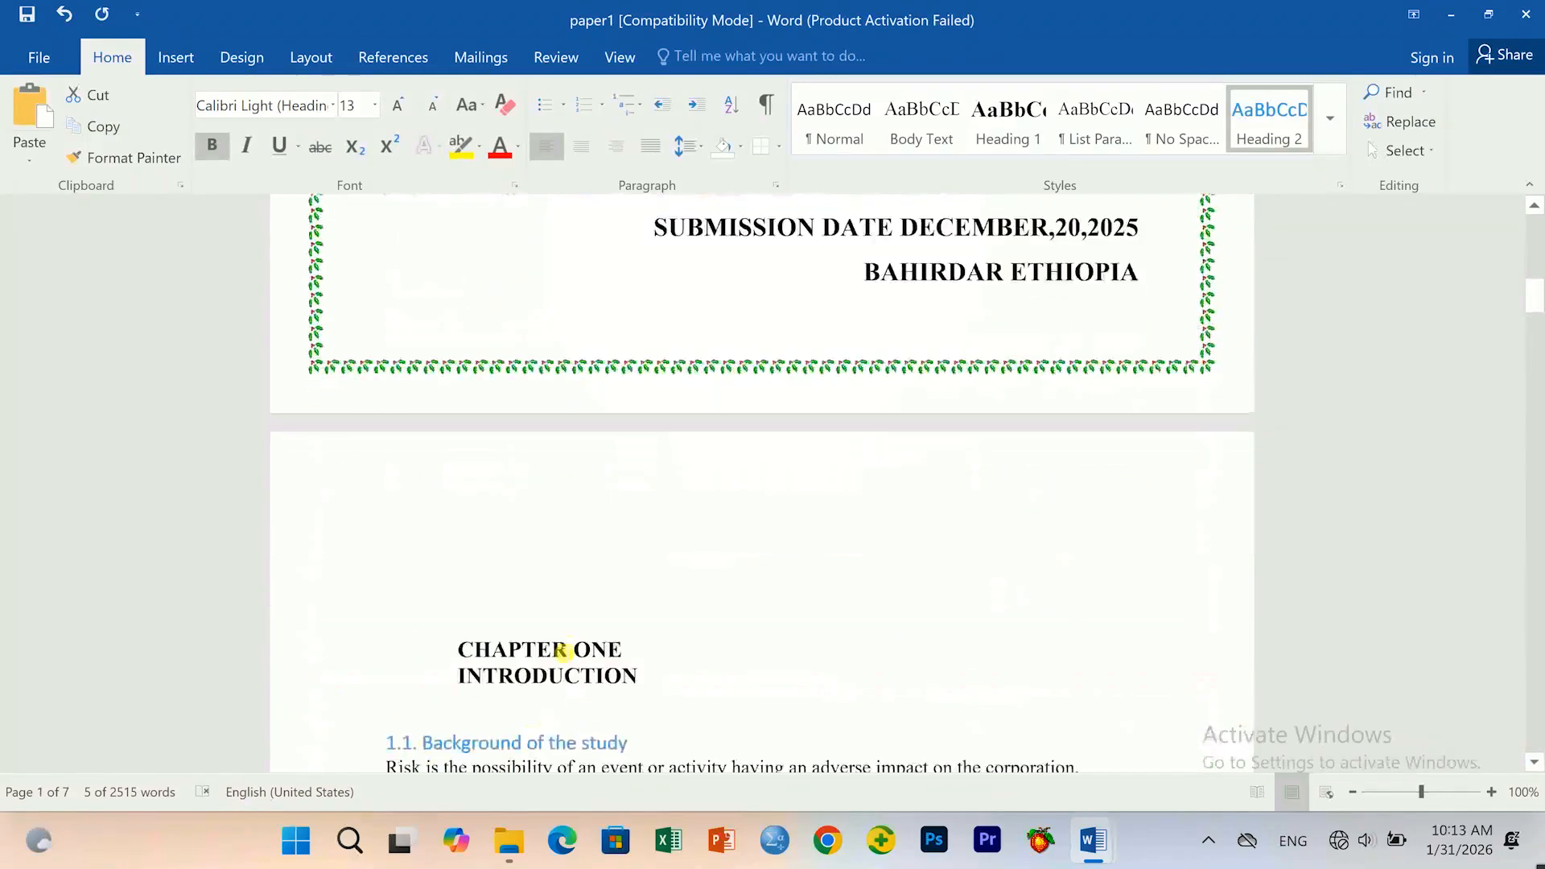
{"action": "left_click", "coordinate": [561, 542]}
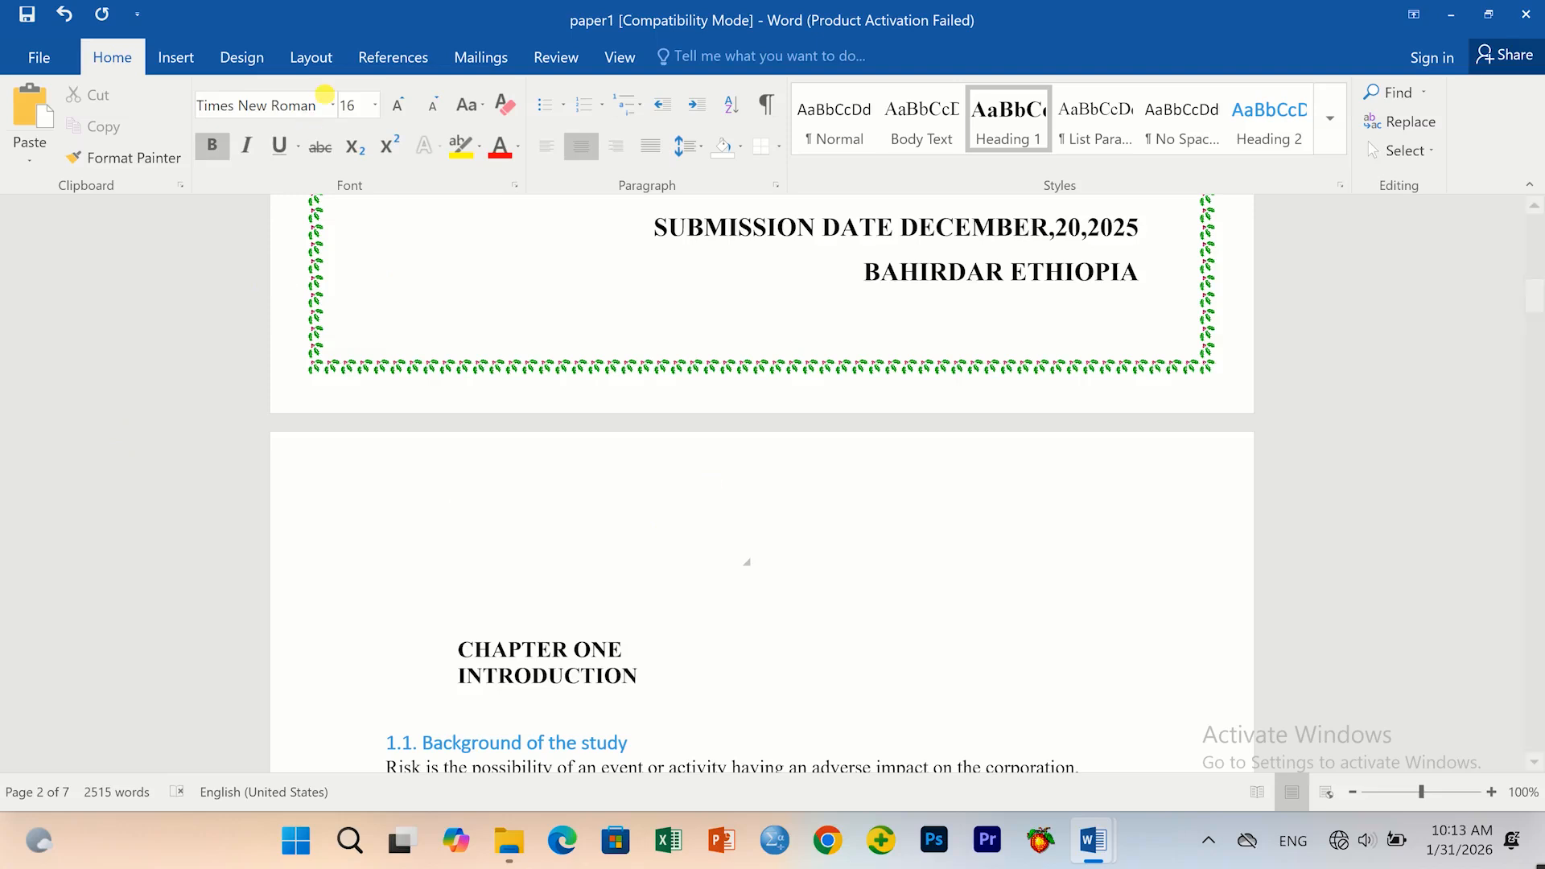
Insert an Automatic Table 1 table of contents above CHAPTER ONE, followed by blank lines.
{"action": "left_click", "coordinate": [398, 60]}
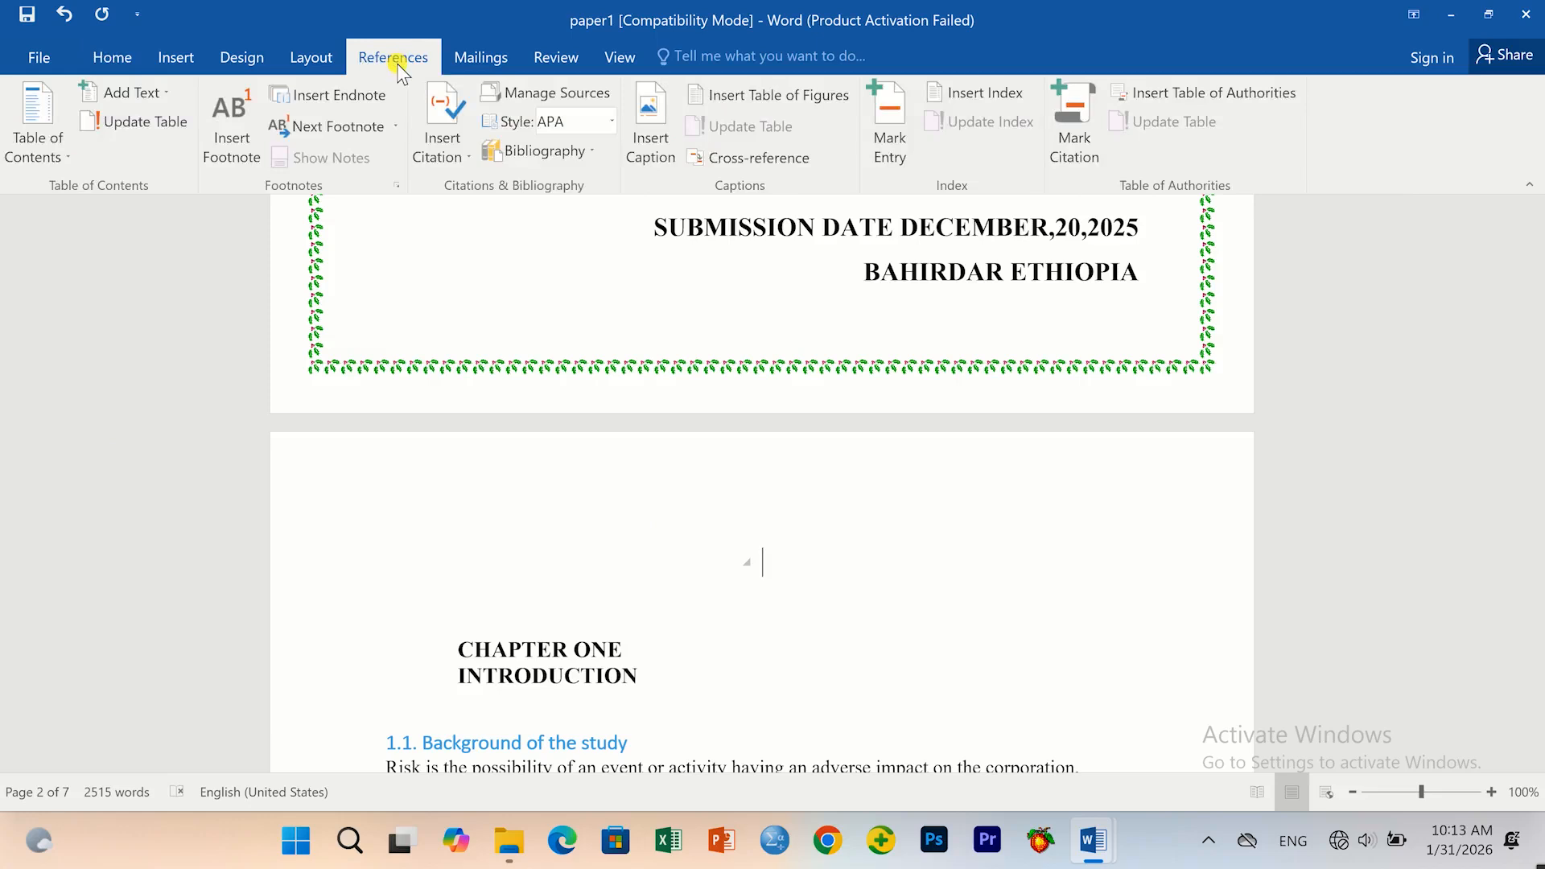
{"action": "left_click", "coordinate": [41, 153]}
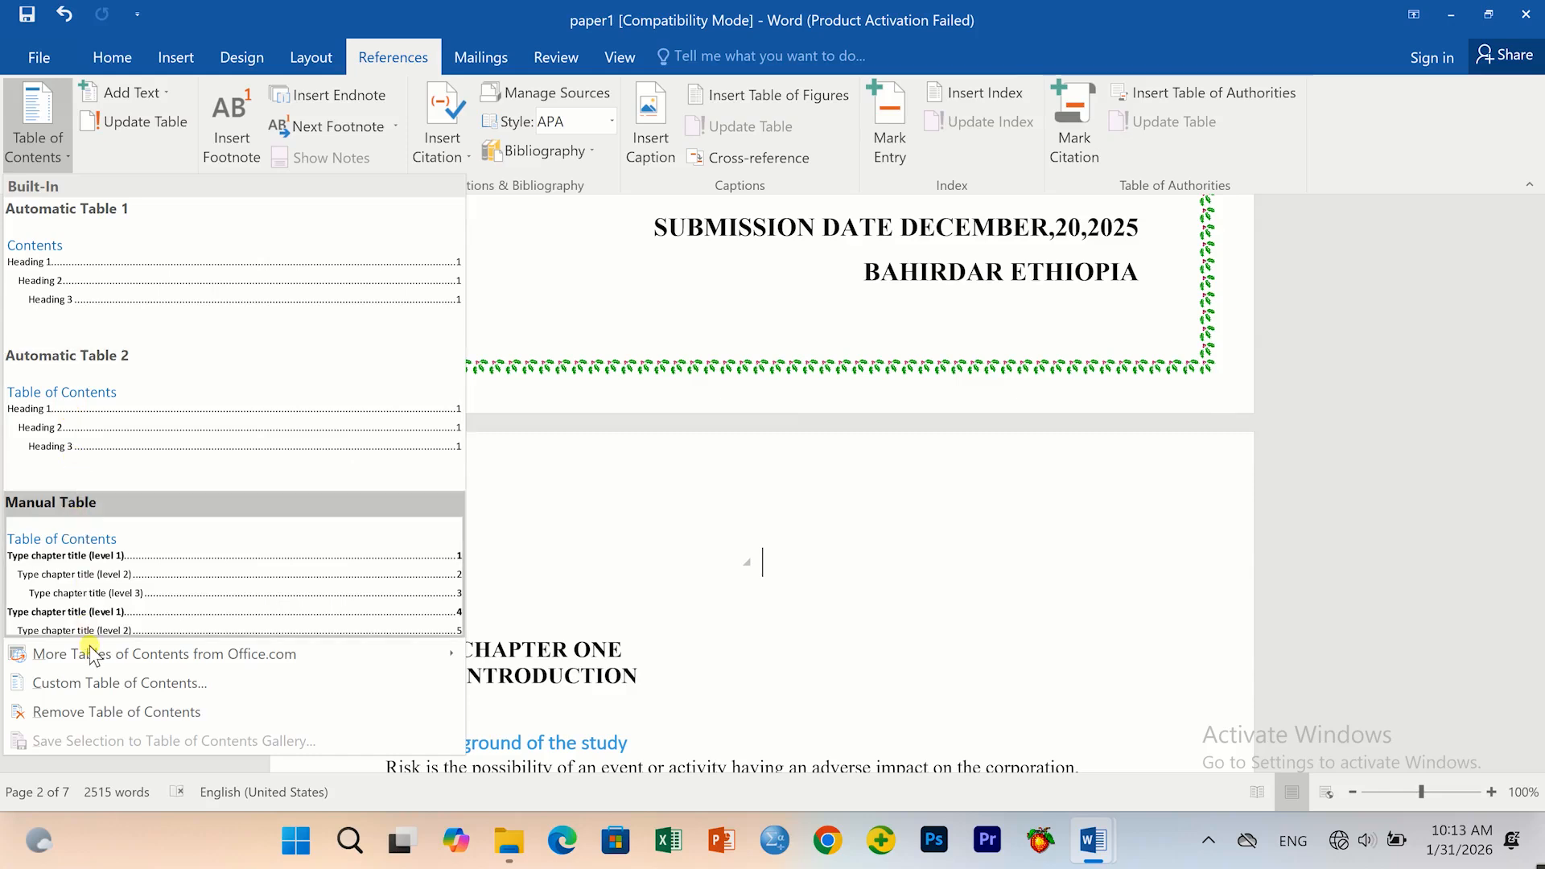
{"action": "left_click", "coordinate": [86, 287]}
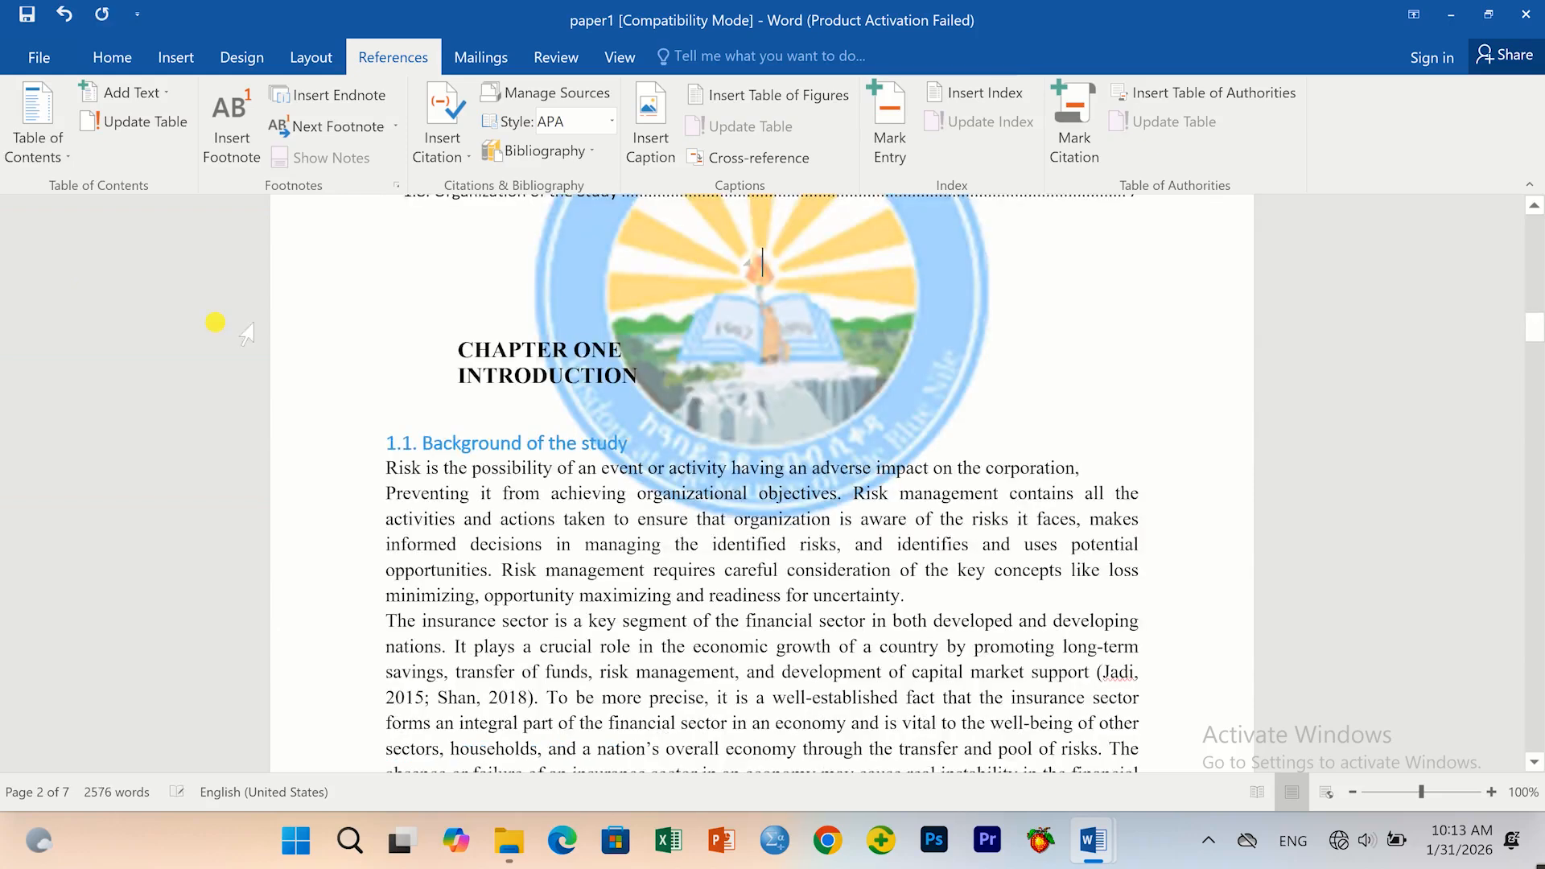
{"action": "scroll", "coordinate": [708, 699], "scroll_direction": "up", "scroll_amount": 7}
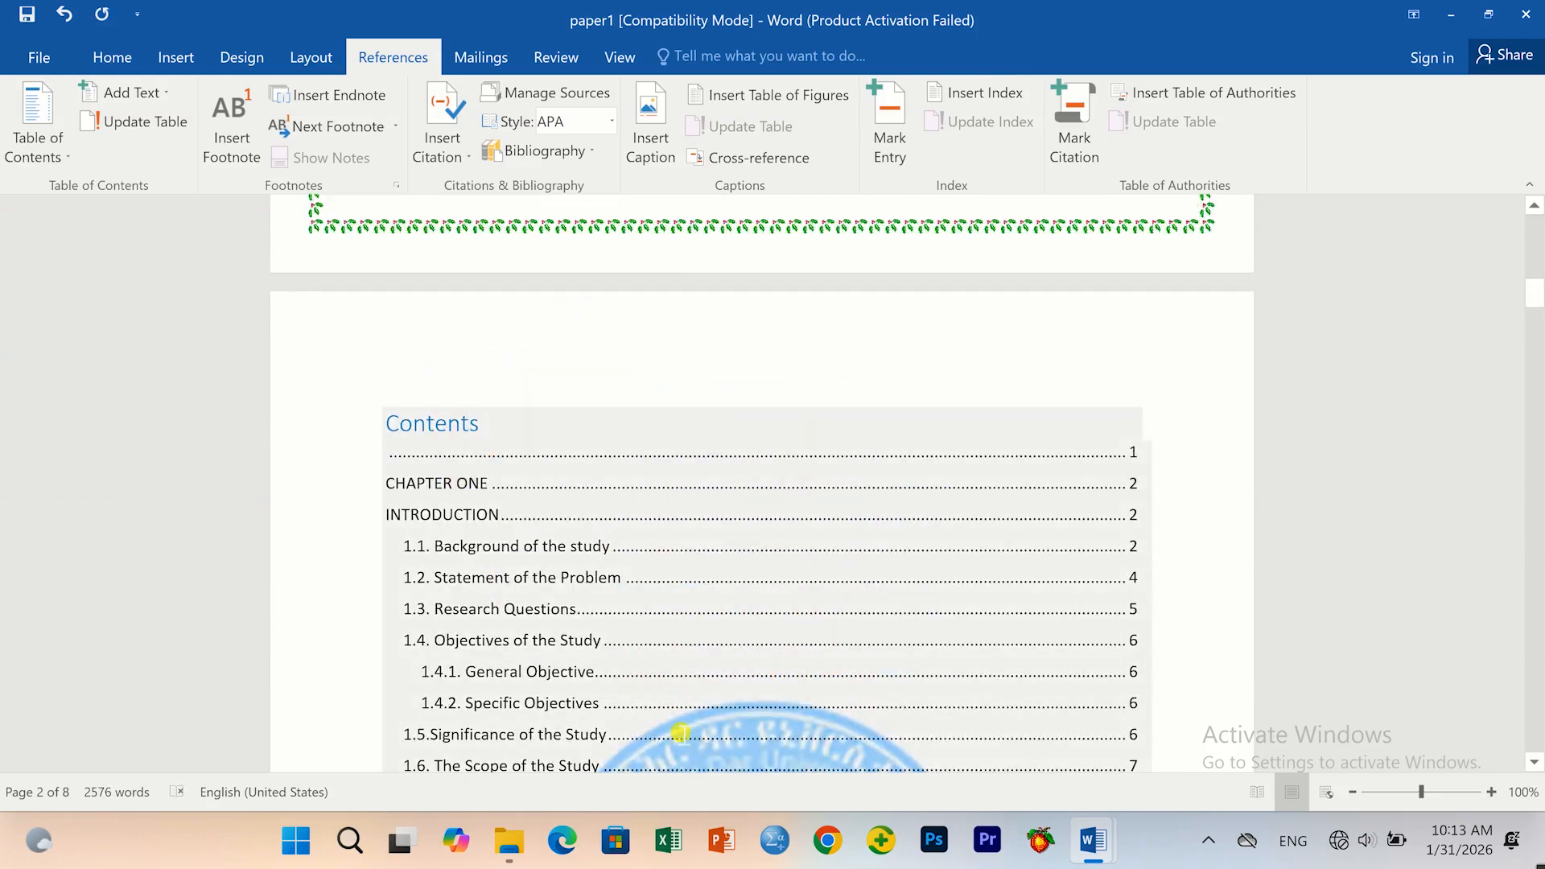
{"action": "scroll", "coordinate": [682, 734], "scroll_direction": "down", "scroll_amount": 7}
{"action": "key", "text": "Return"}
{"action": "key", "text": "Return"}
{"action": "key", "text": "Return"}
{"action": "key", "text": "Return"}
{"action": "key", "text": "Return"}
{"action": "key", "text": "Return"}
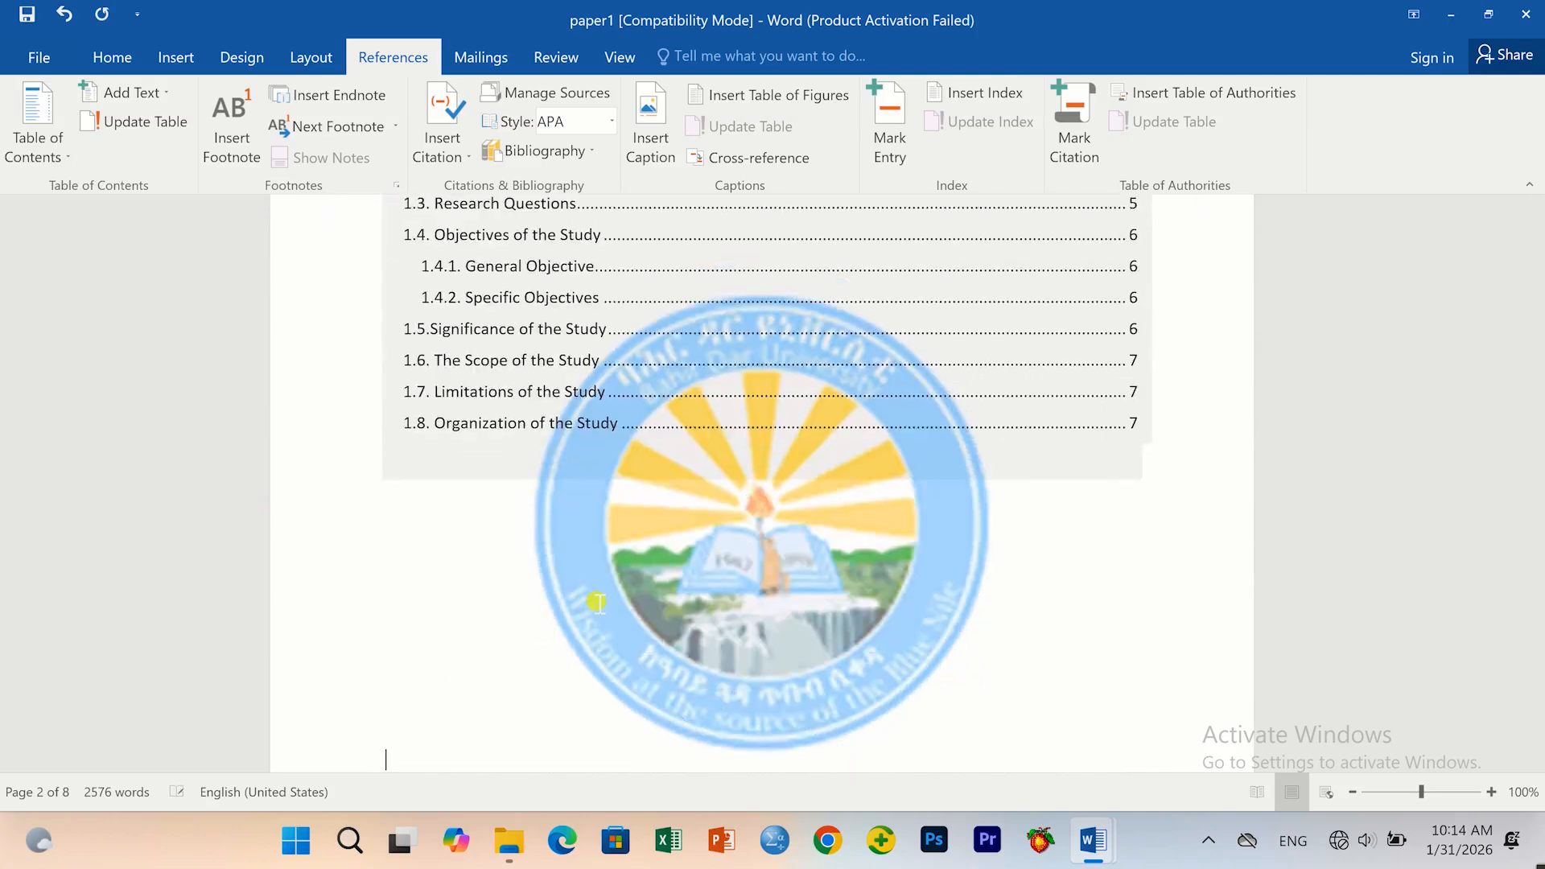
{"action": "scroll", "coordinate": [591, 592], "scroll_direction": "down", "scroll_amount": 6}
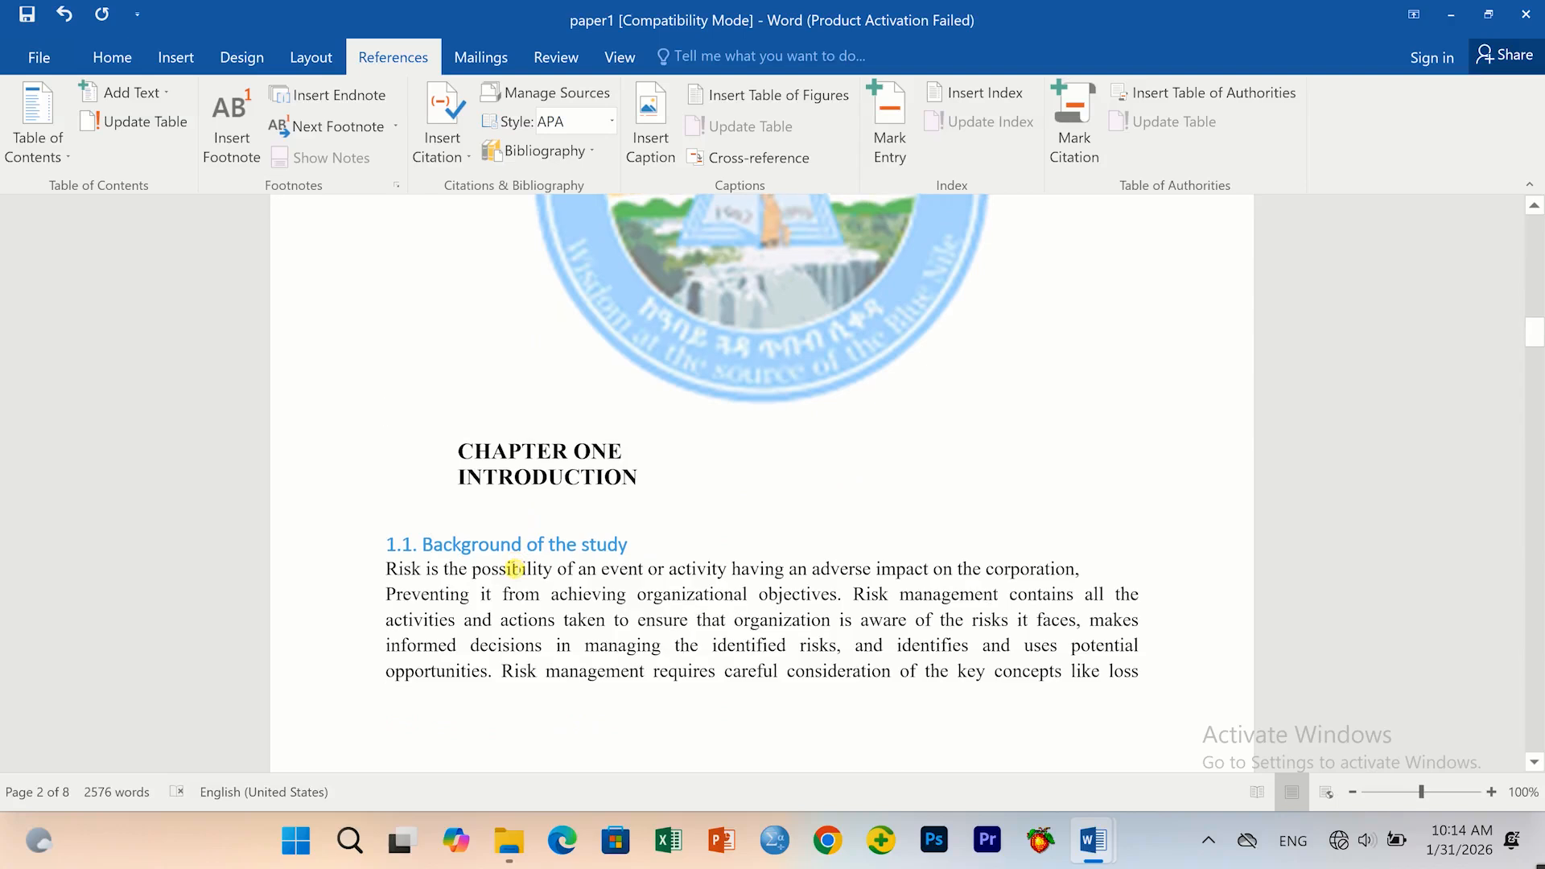
{"action": "key", "text": "Return"}
{"action": "key", "text": "Return"}
{"action": "key", "text": "Return"}
{"action": "key", "text": "Return"}
{"action": "key", "text": "Return"}
{"action": "key", "text": "Return"}
{"action": "key", "text": "Return"}
{"action": "scroll", "coordinate": [515, 568], "scroll_direction": "down", "scroll_amount": 4}
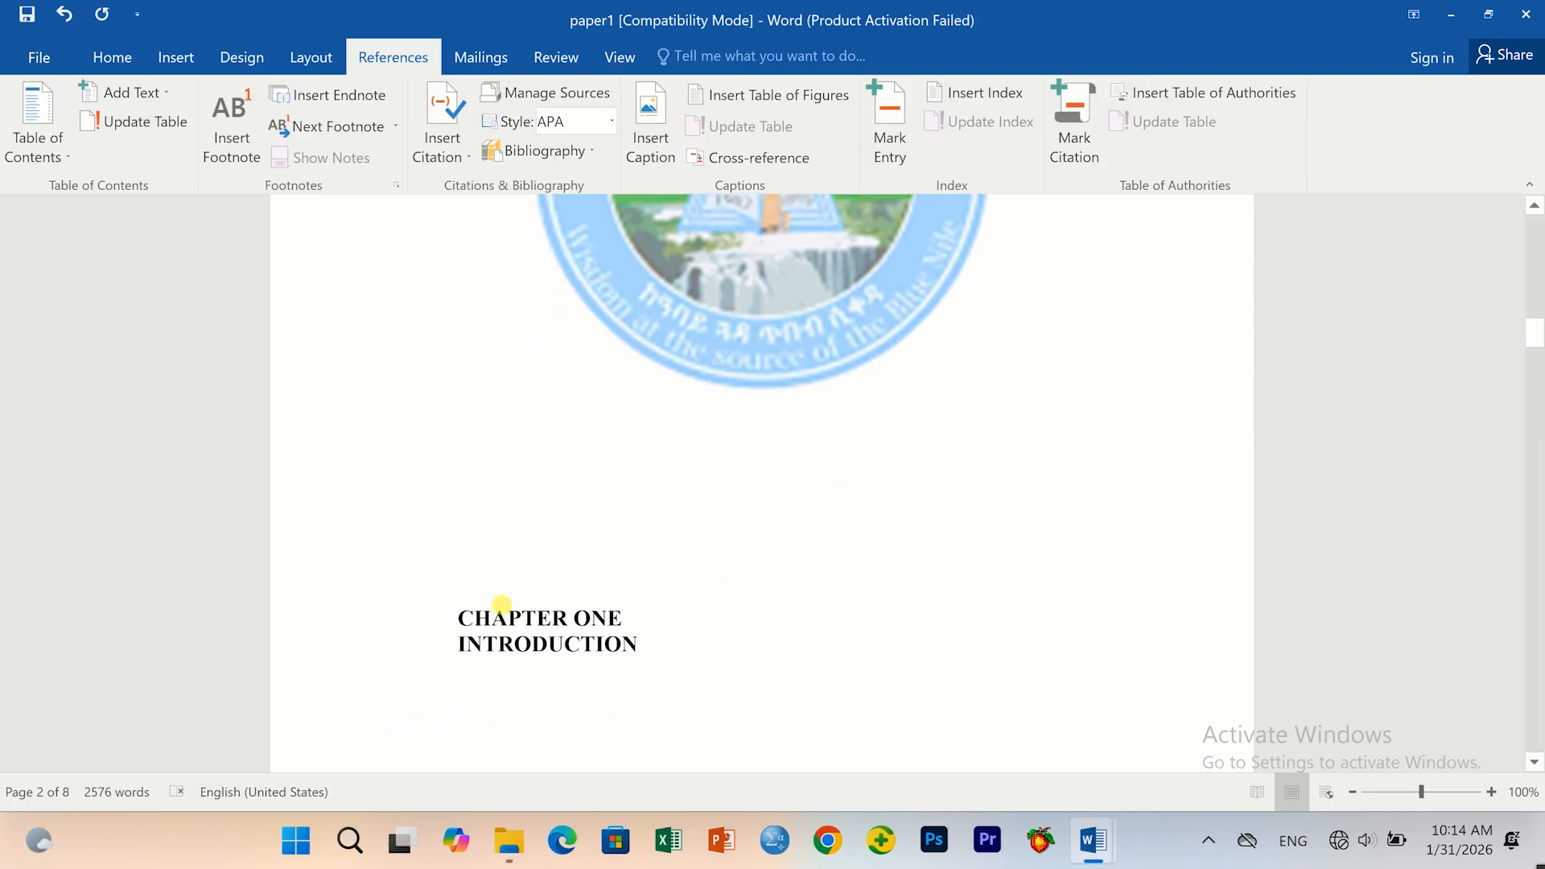
Push CHAPTER ONE down a line and set all document text to automatic black.
{"action": "key", "text": "Return"}
{"action": "key", "text": "Return"}
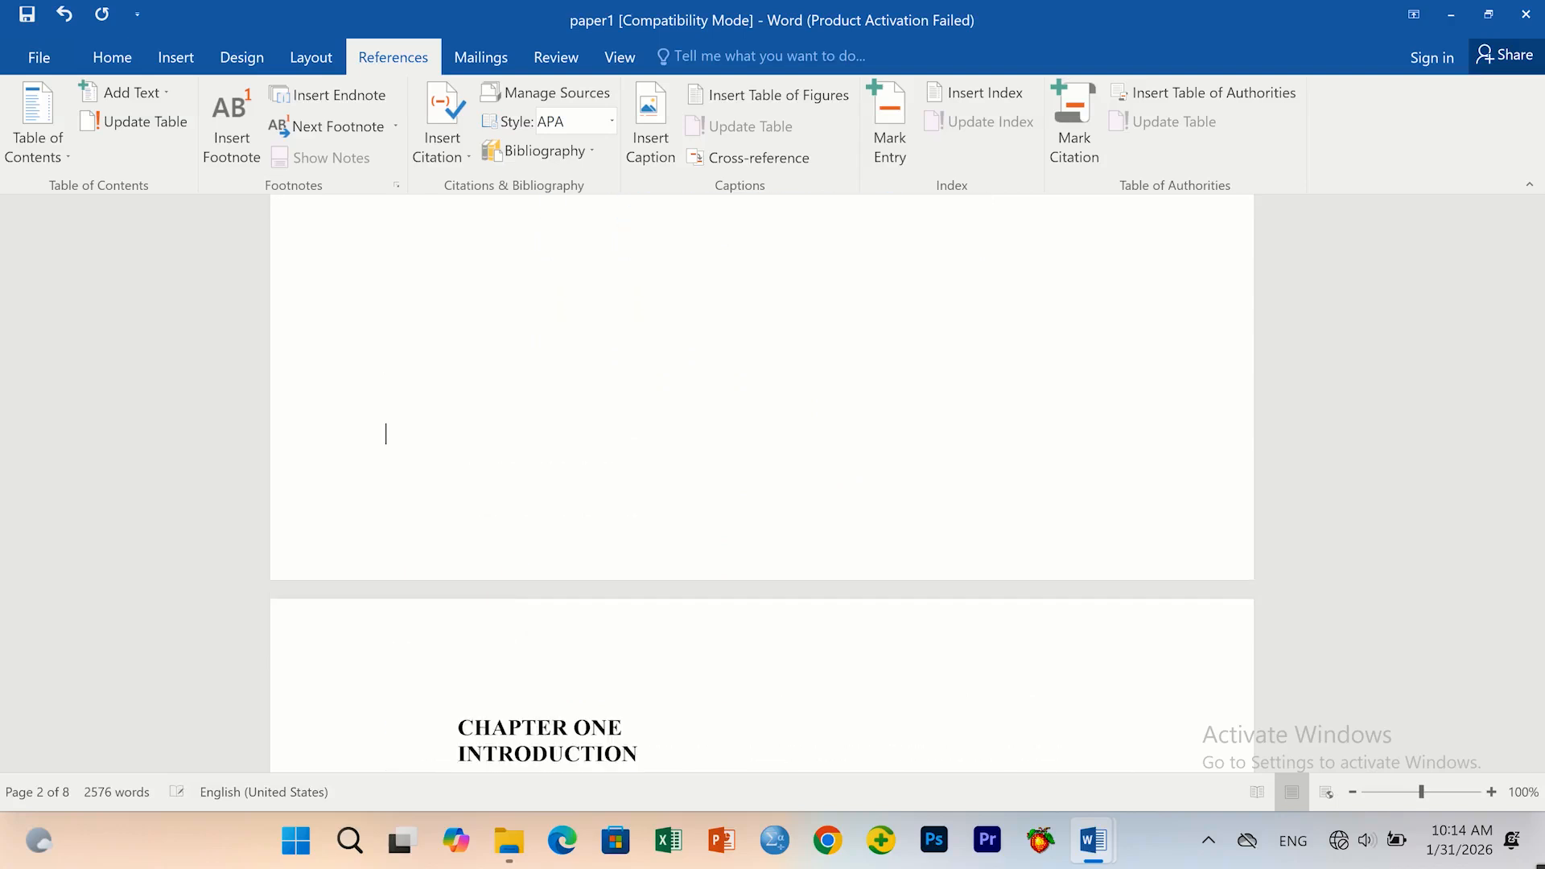
{"action": "scroll", "coordinate": [649, 648], "scroll_direction": "down", "scroll_amount": 3}
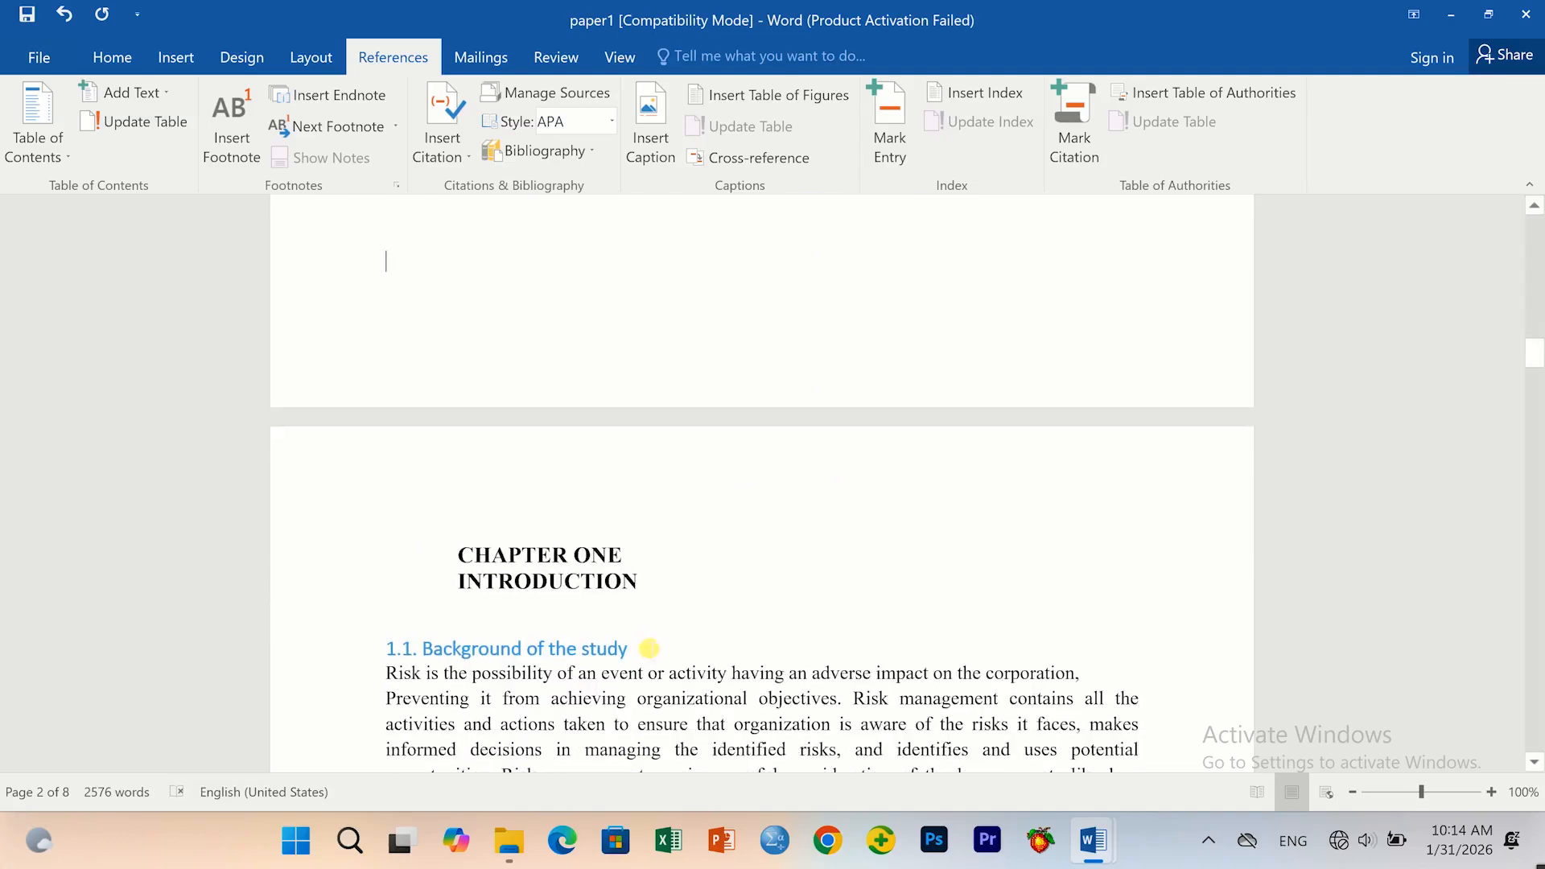
{"action": "key", "text": "ctrl+a"}
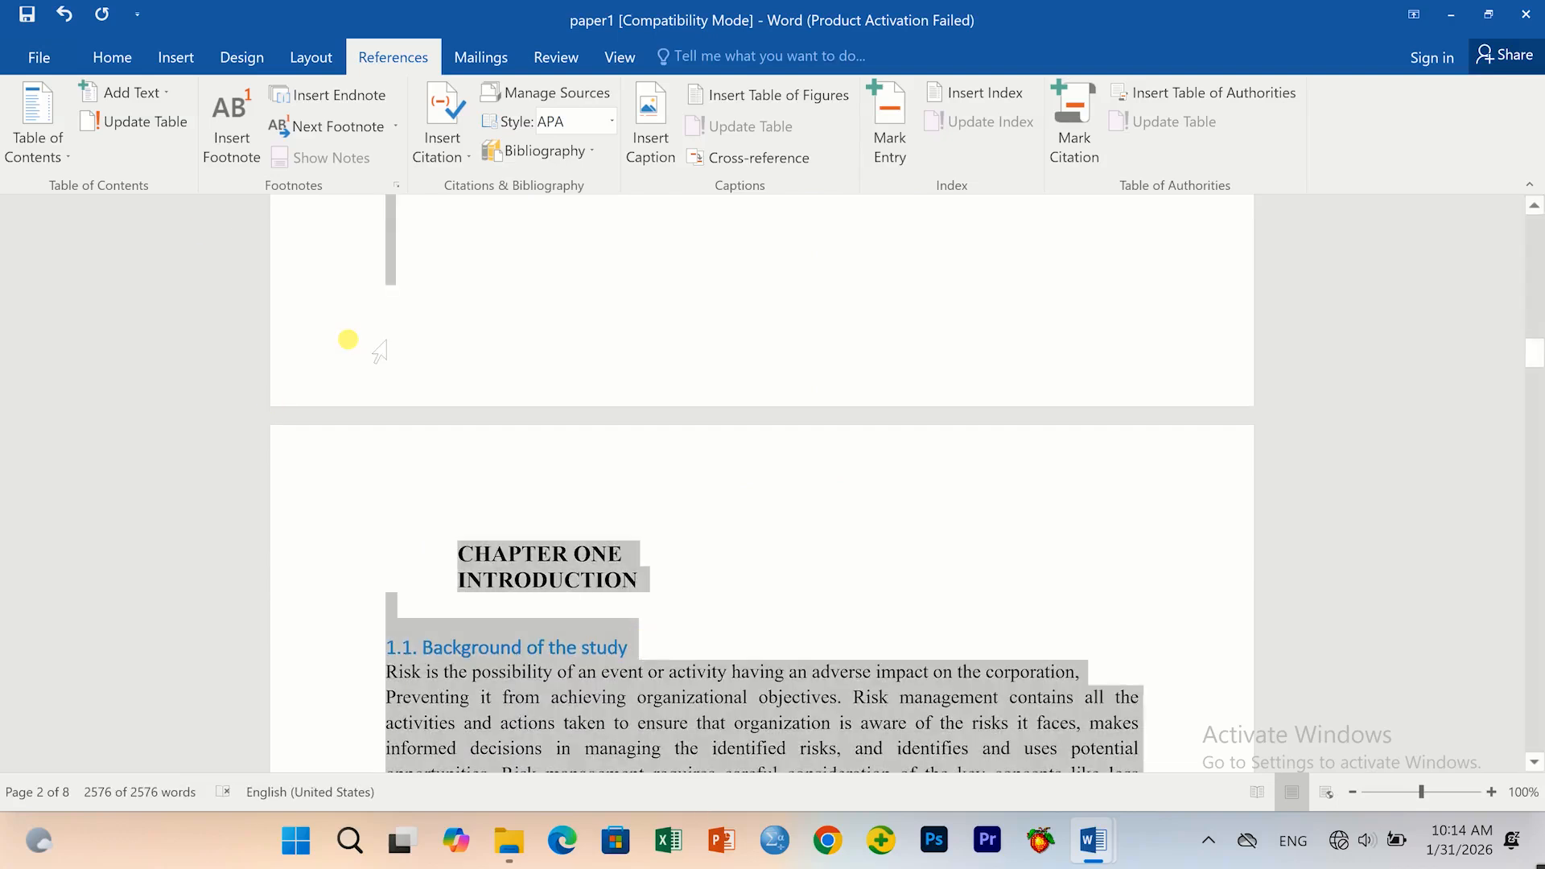
{"action": "left_click", "coordinate": [112, 58]}
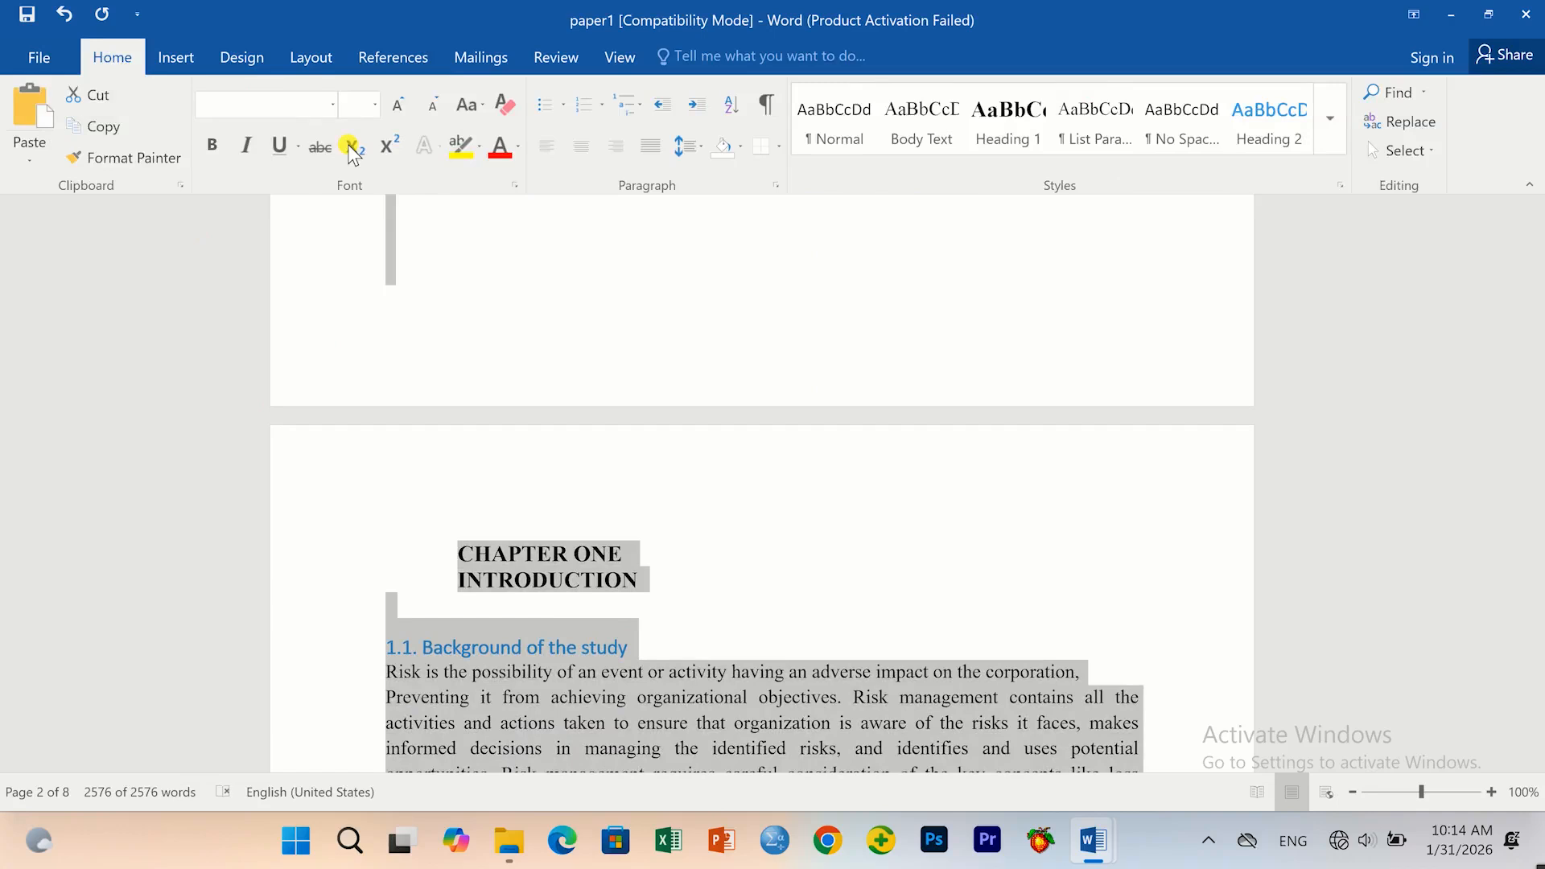
{"action": "left_click", "coordinate": [520, 150]}
{"action": "left_click", "coordinate": [495, 174]}
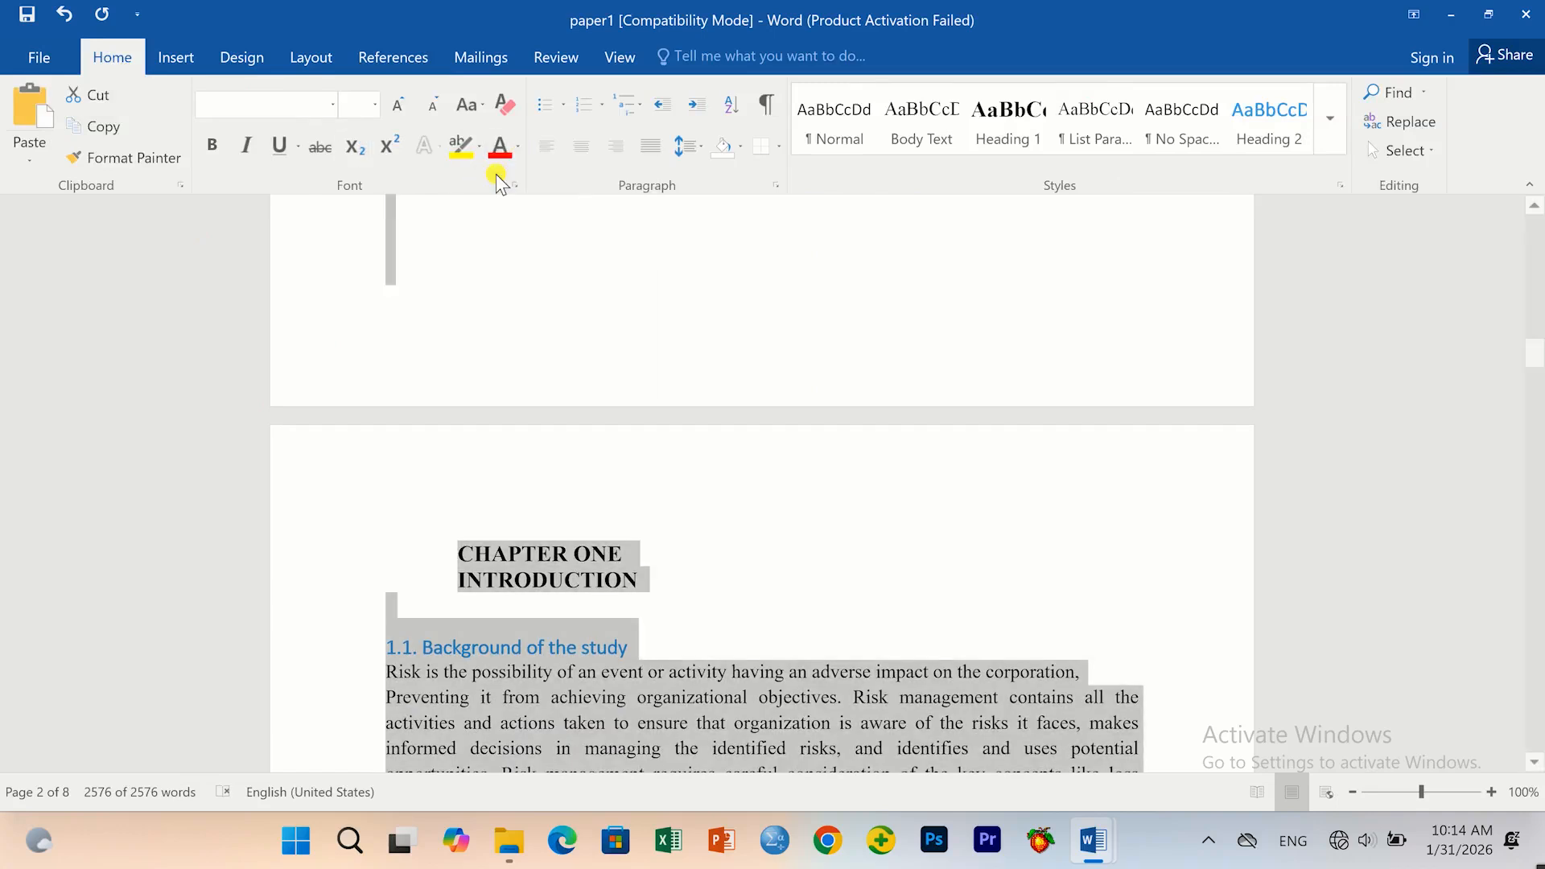
{"action": "left_click", "coordinate": [760, 599]}
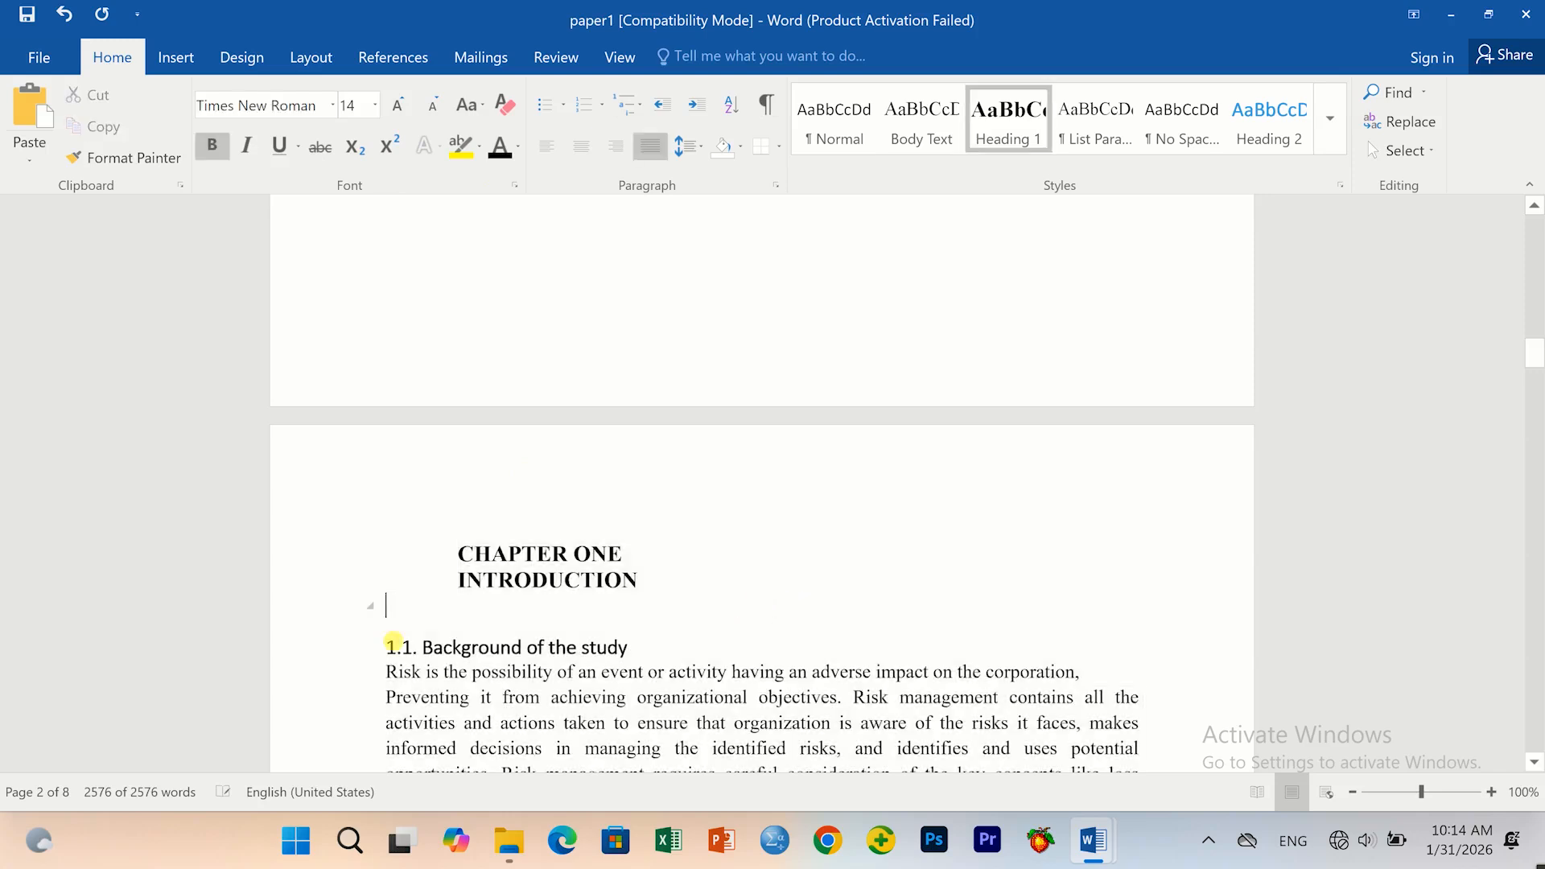
Center the CHAPTER ONE INTRODUCTION title.
{"action": "left_click_drag", "start_coordinate": [456, 552], "coordinate": [652, 576]}
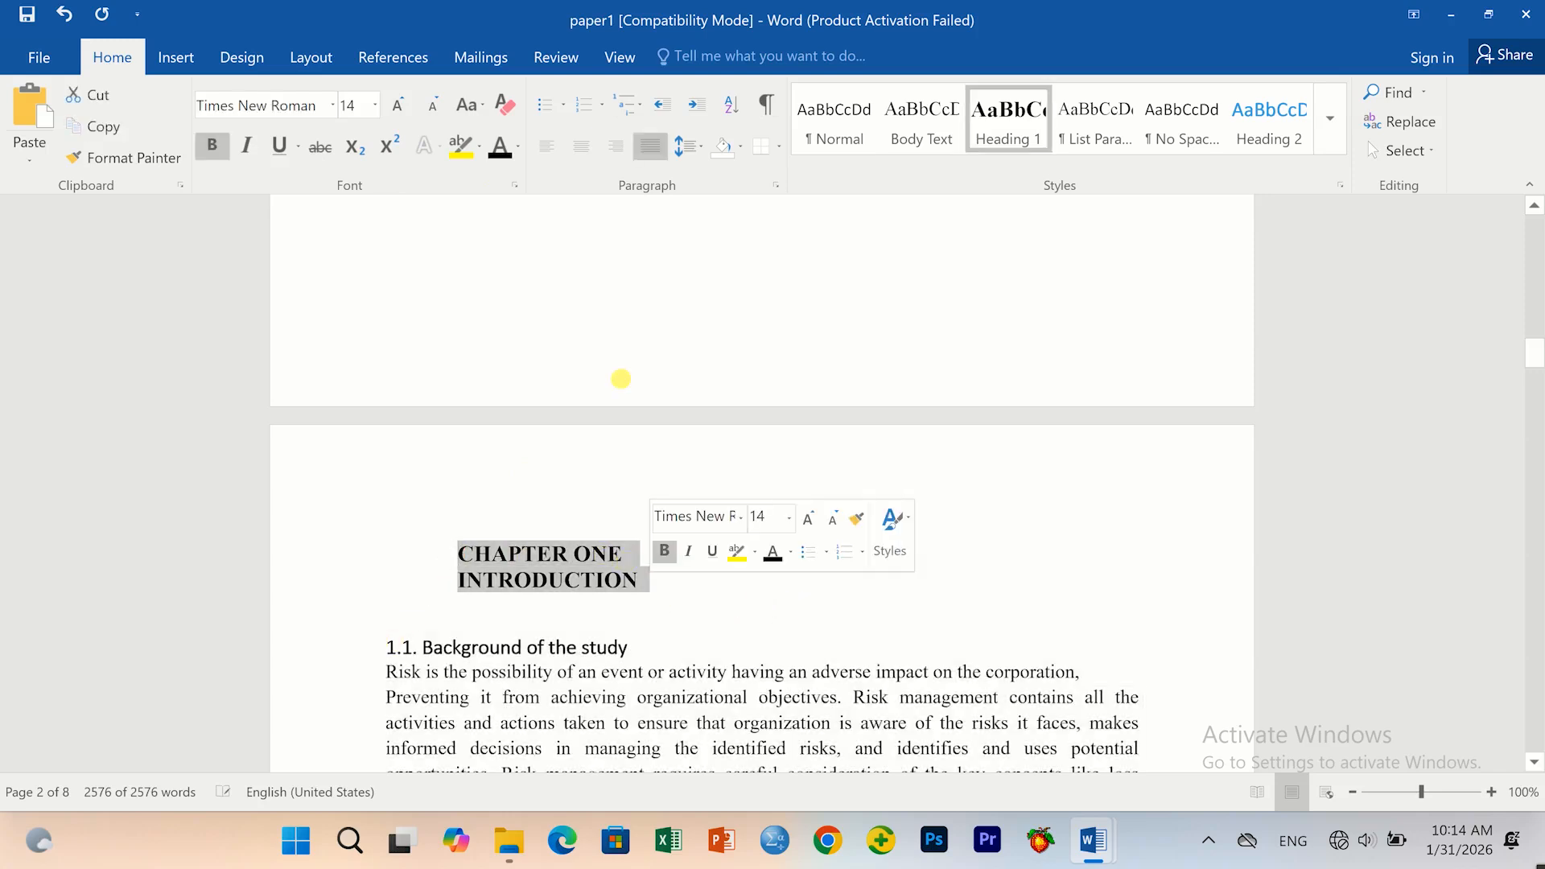
{"action": "left_click", "coordinate": [591, 152]}
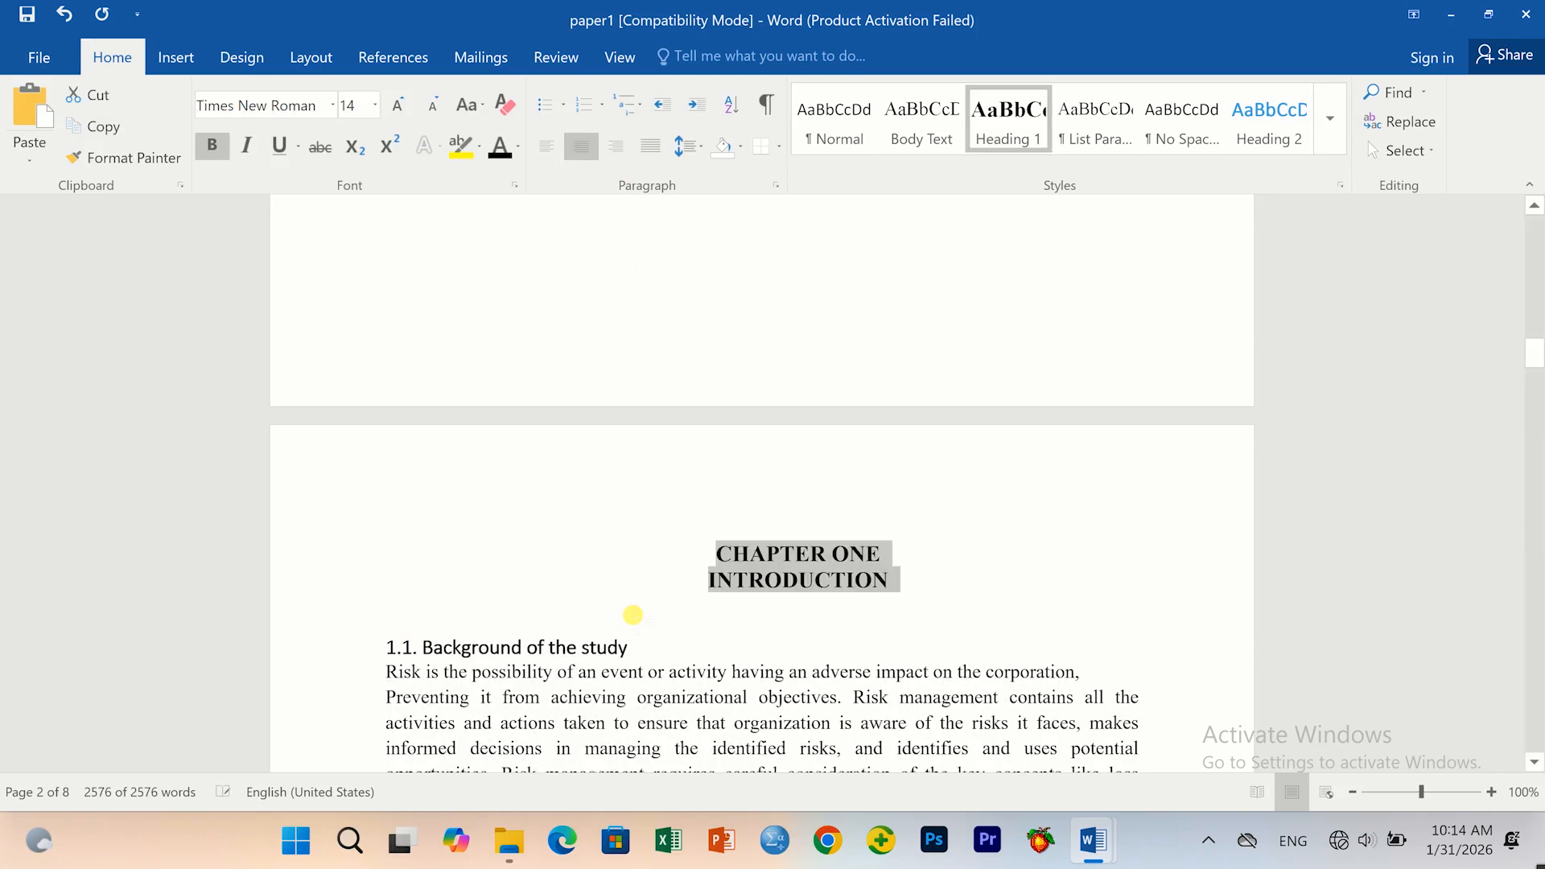
{"action": "scroll", "coordinate": [665, 622], "scroll_direction": "down", "scroll_amount": 3}
{"action": "left_click", "coordinate": [665, 610]}
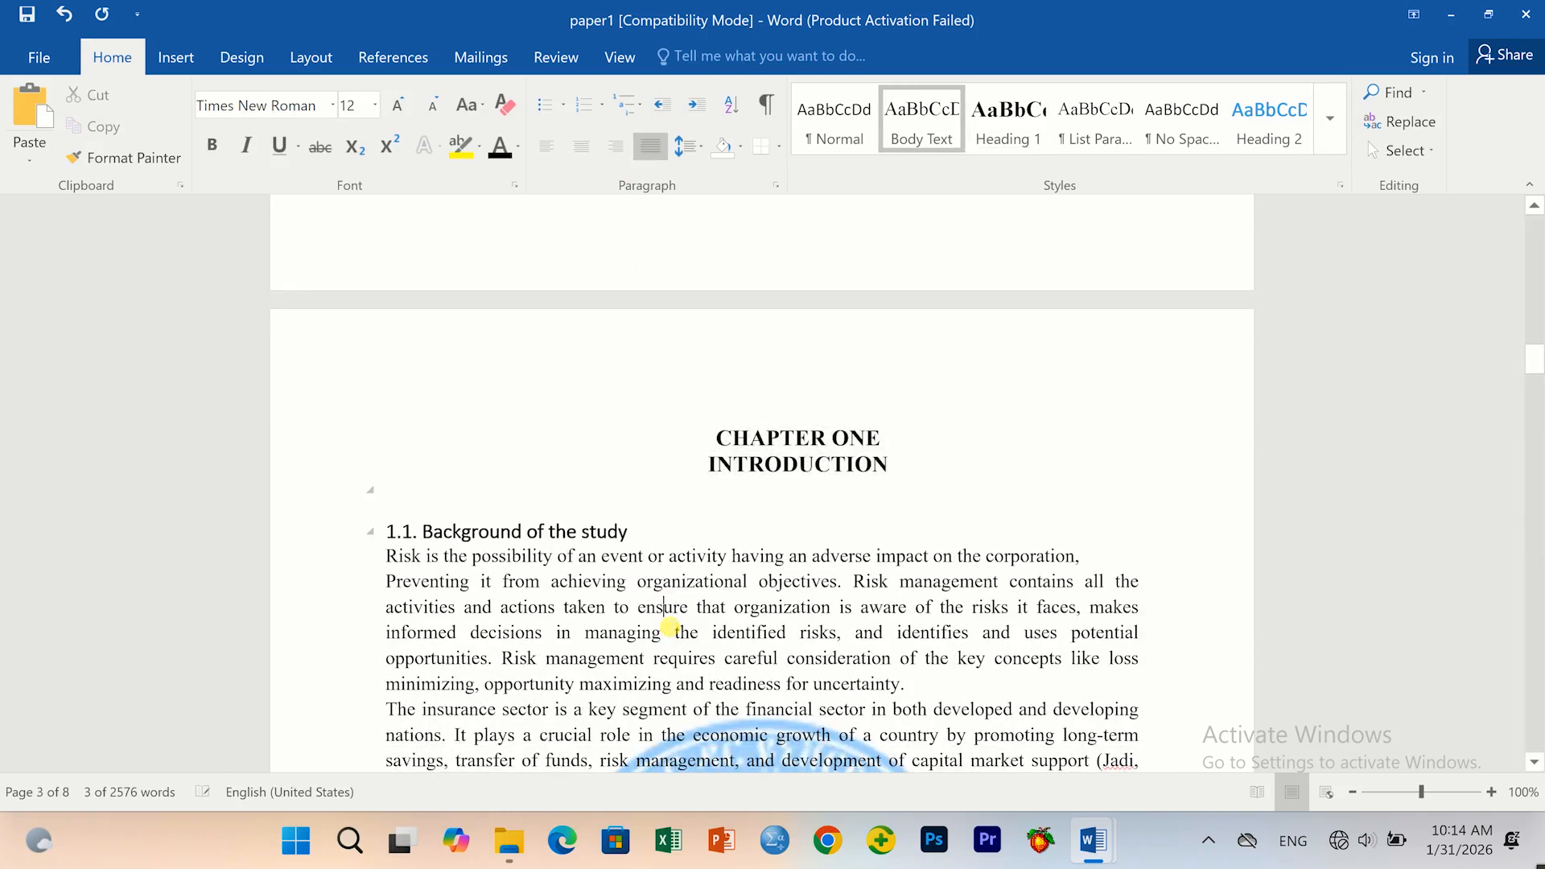
{"action": "left_click", "coordinate": [492, 532]}
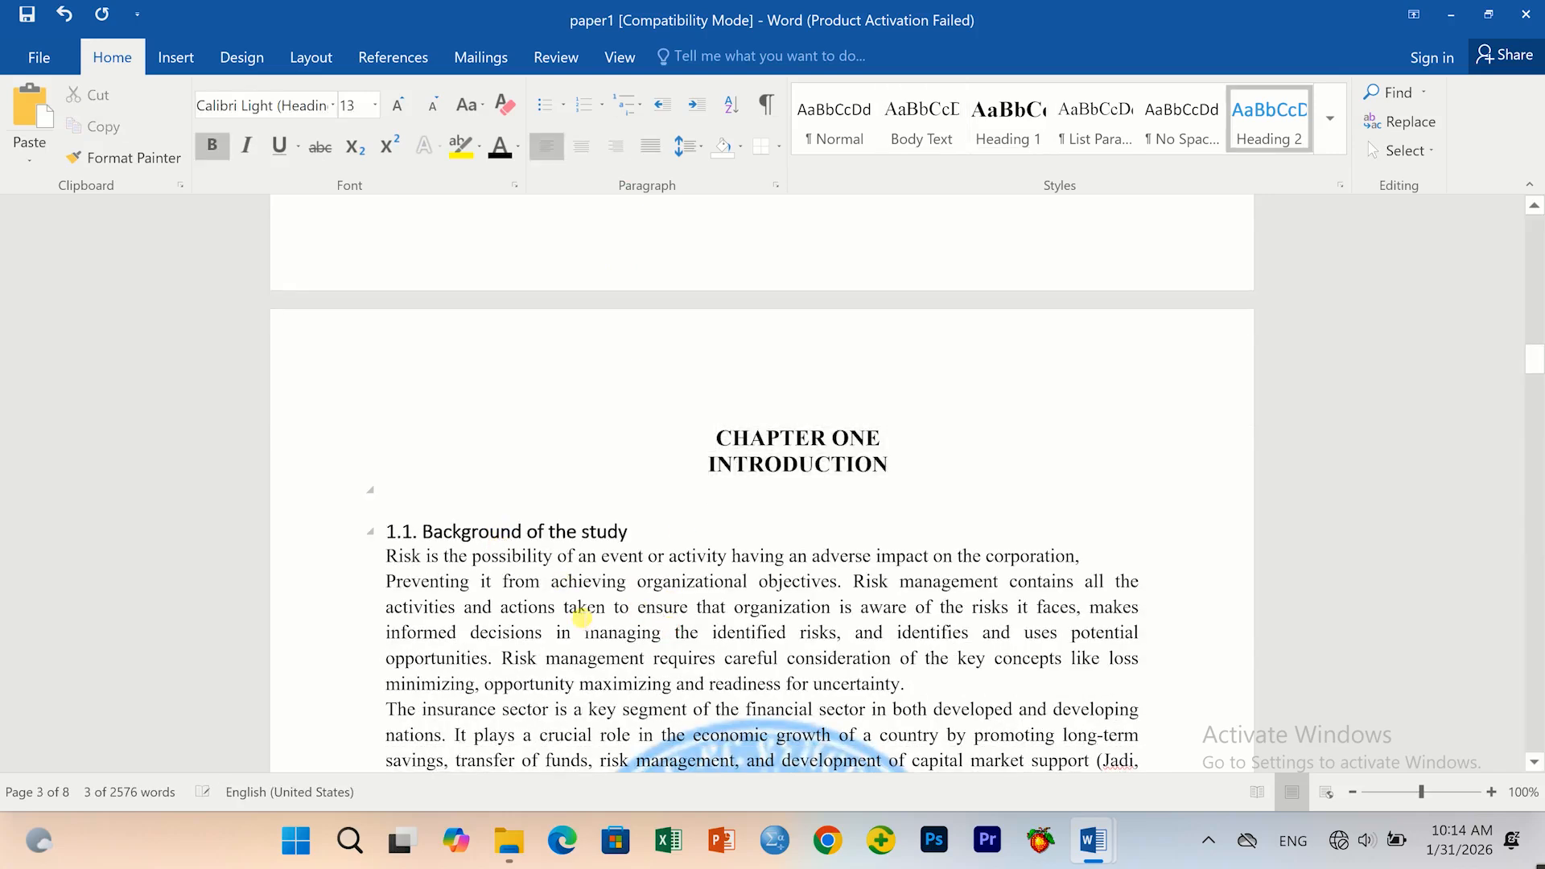
Select the whole document and apply Times New Roman.
{"action": "key", "text": "ctrl+a"}
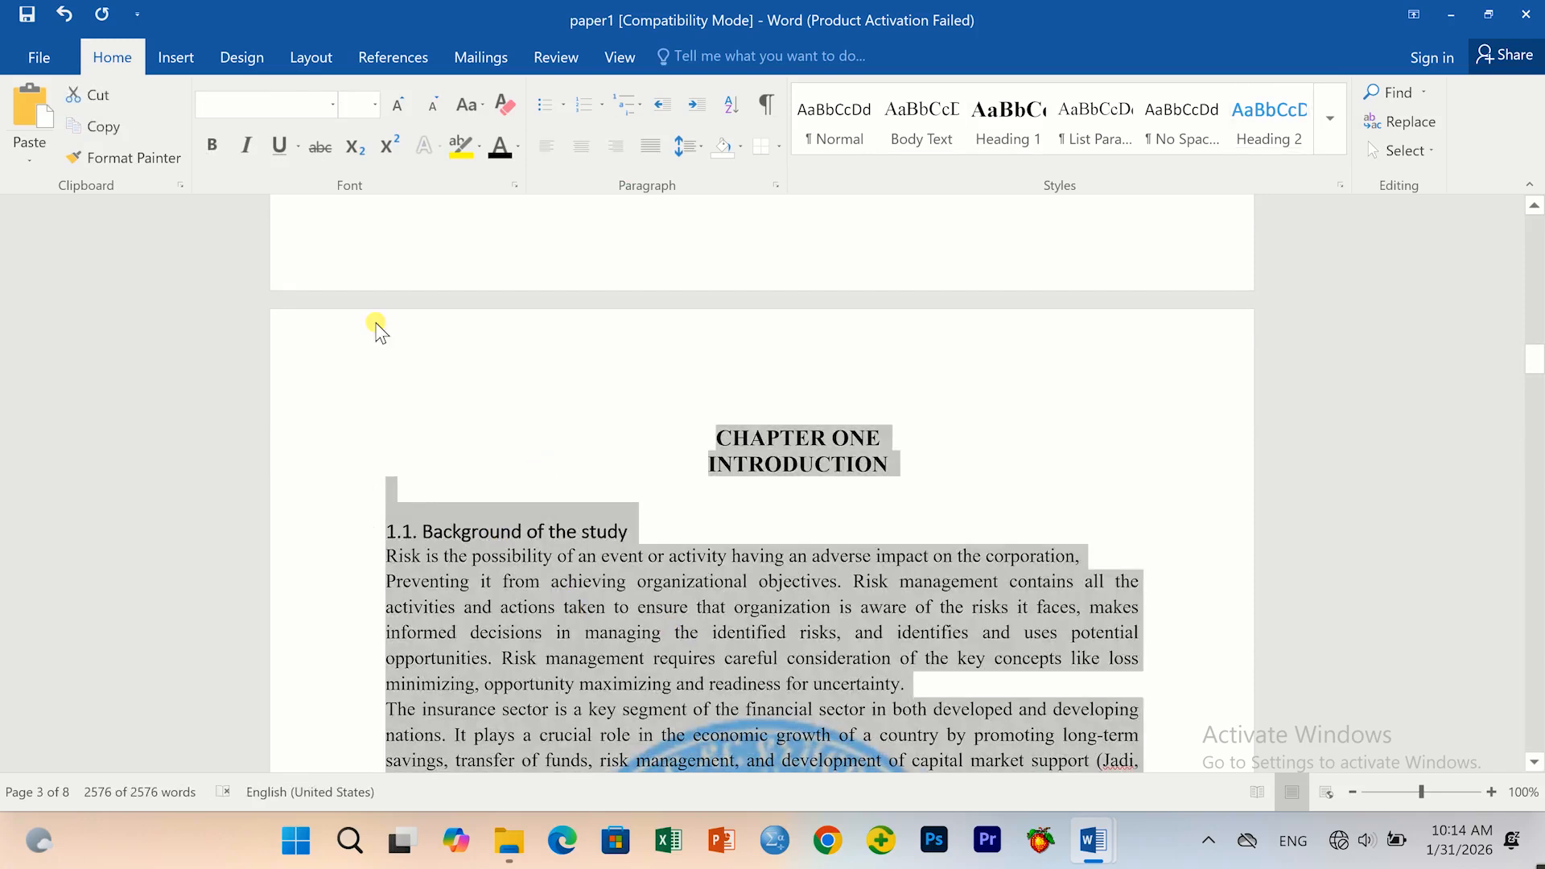
{"action": "left_click", "coordinate": [334, 107]}
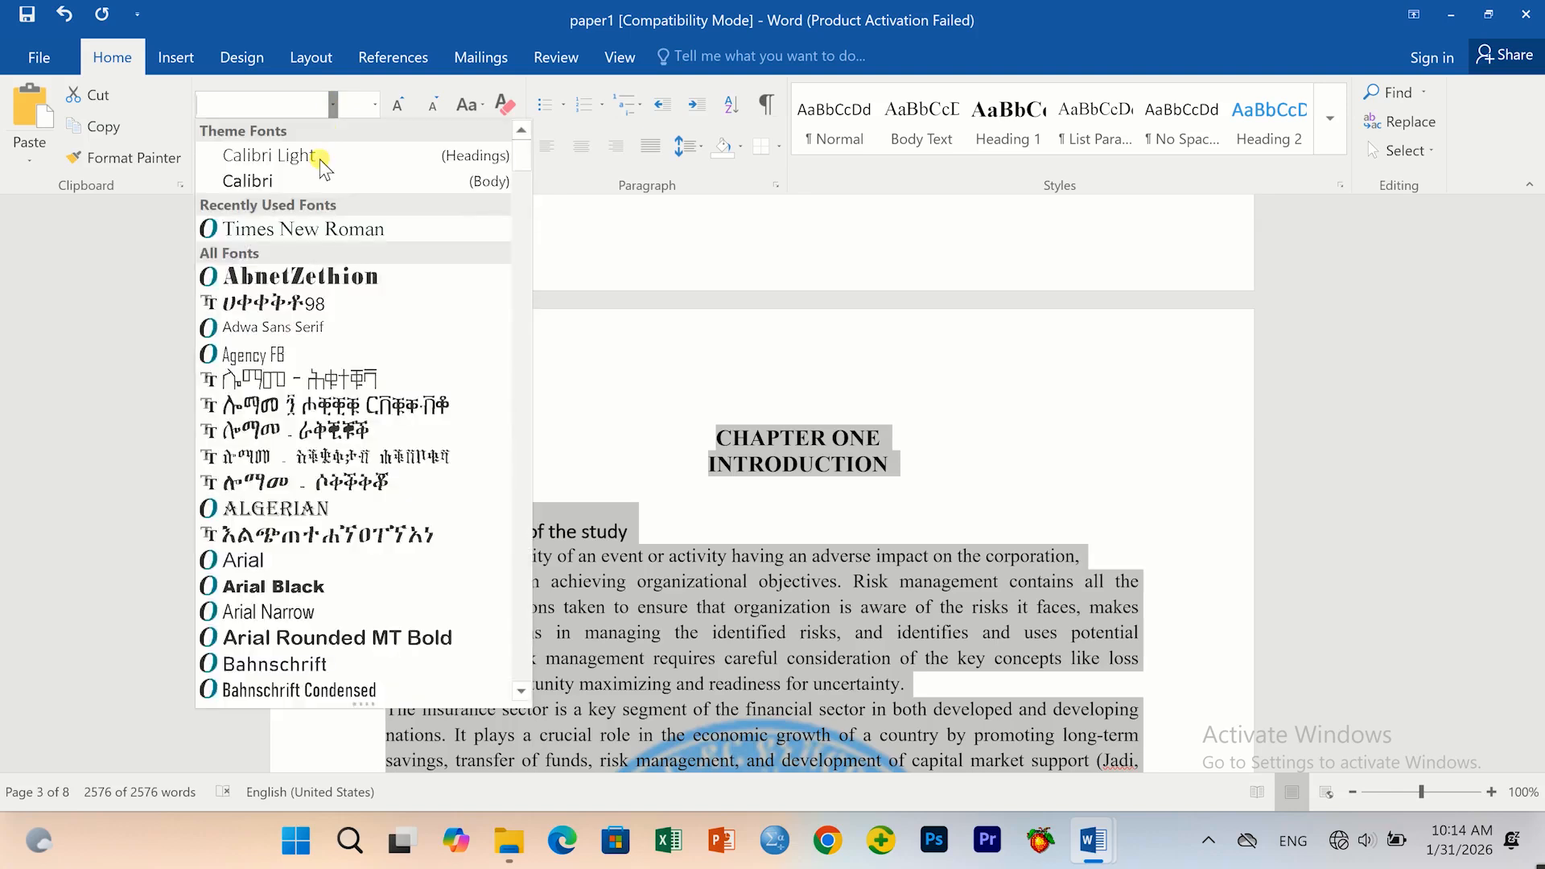
{"action": "left_click", "coordinate": [303, 230]}
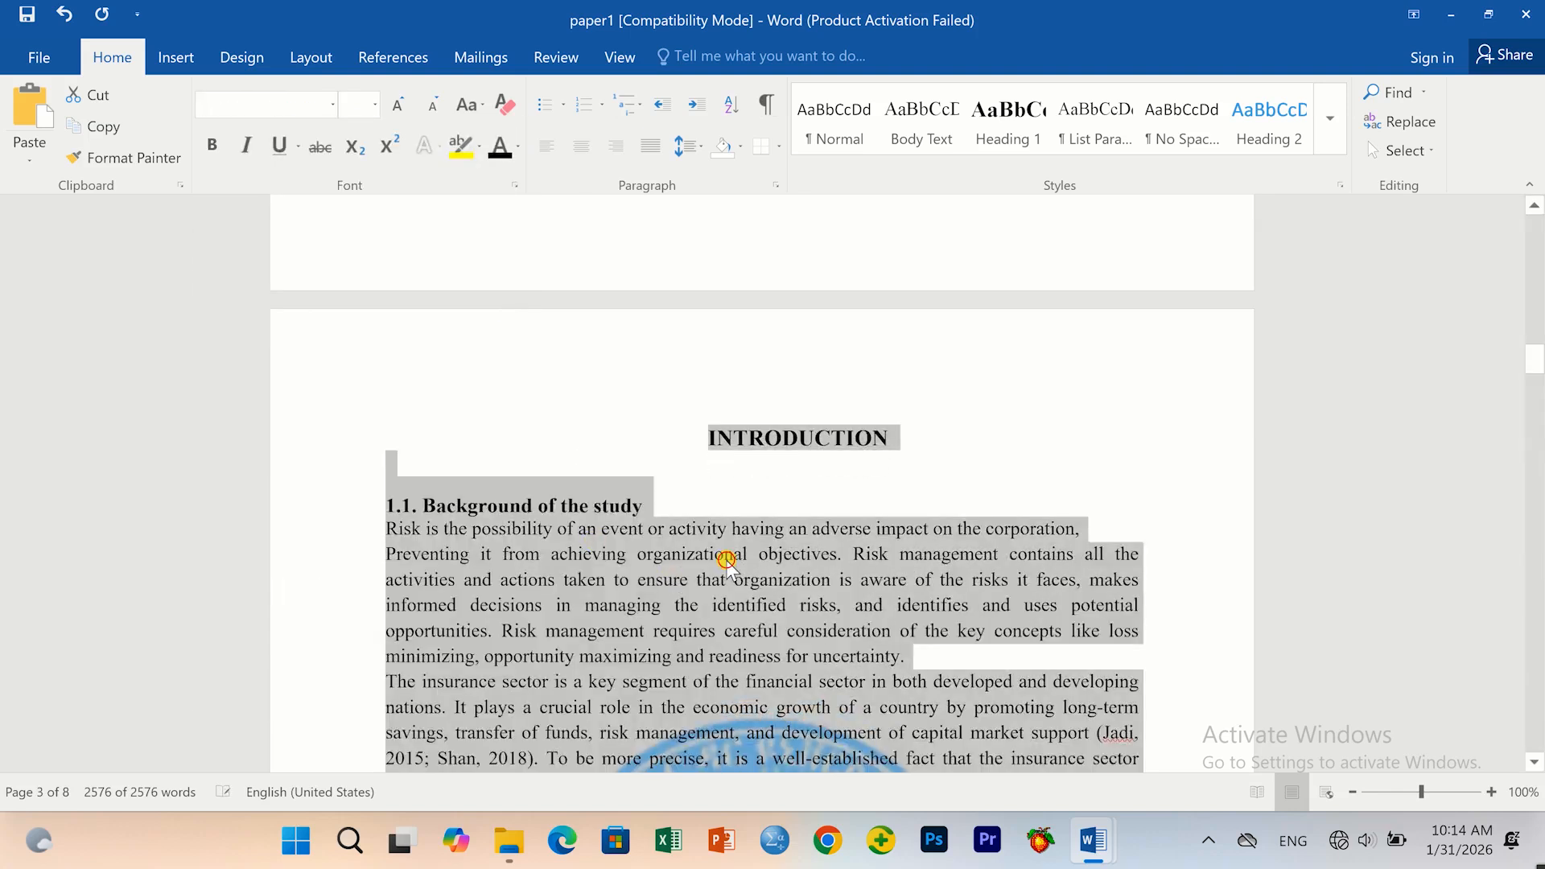
{"action": "left_click", "coordinate": [727, 559]}
{"action": "scroll", "coordinate": [631, 612], "scroll_direction": "up", "scroll_amount": 10}
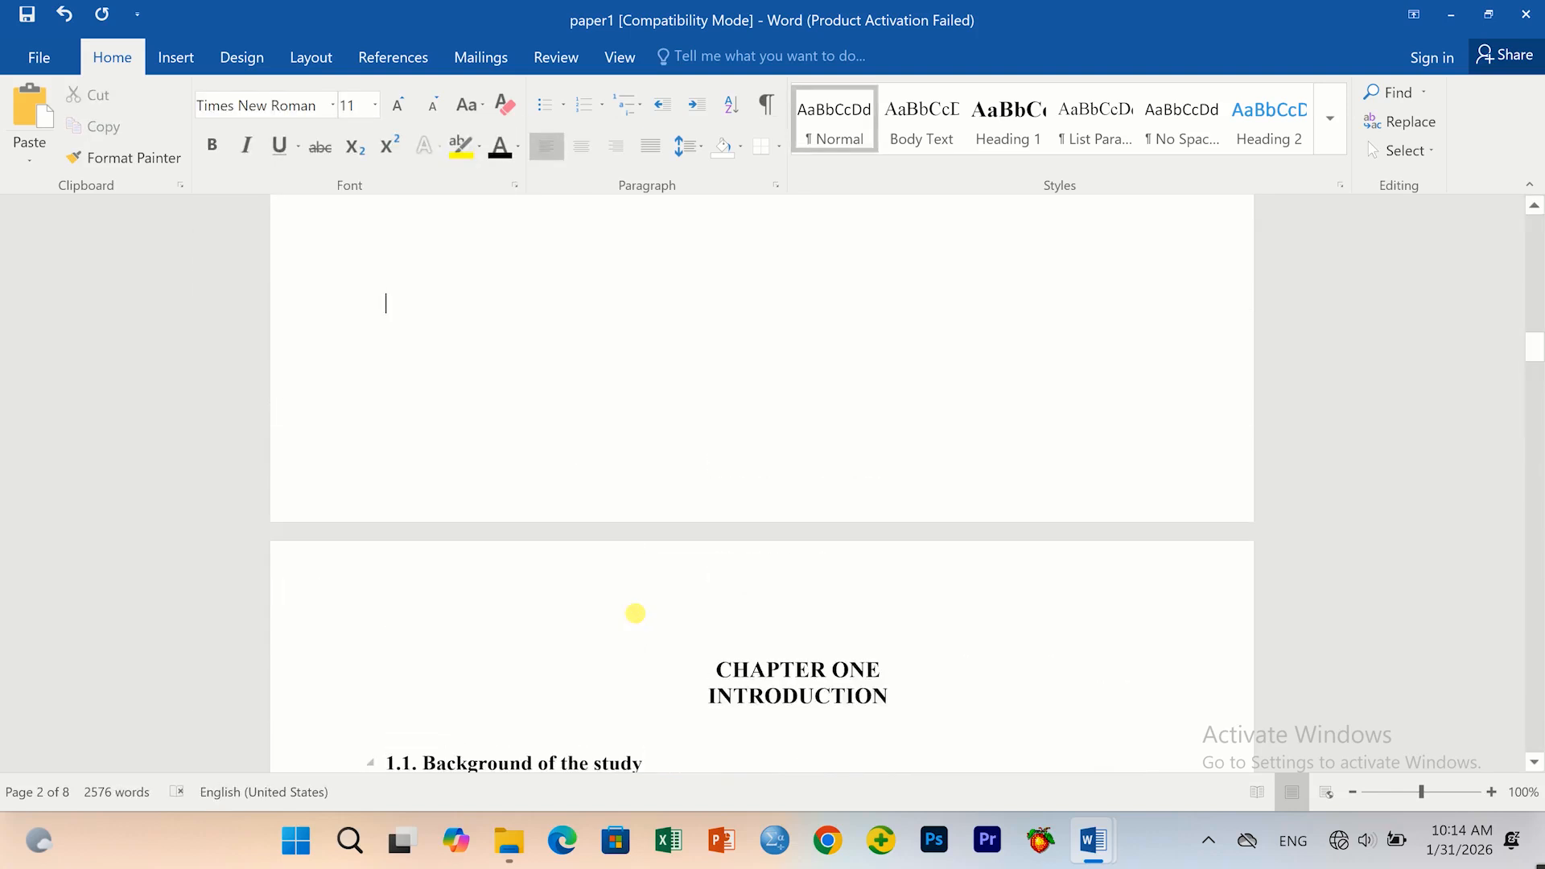
{"action": "scroll", "coordinate": [646, 623], "scroll_direction": "up", "scroll_amount": 5}
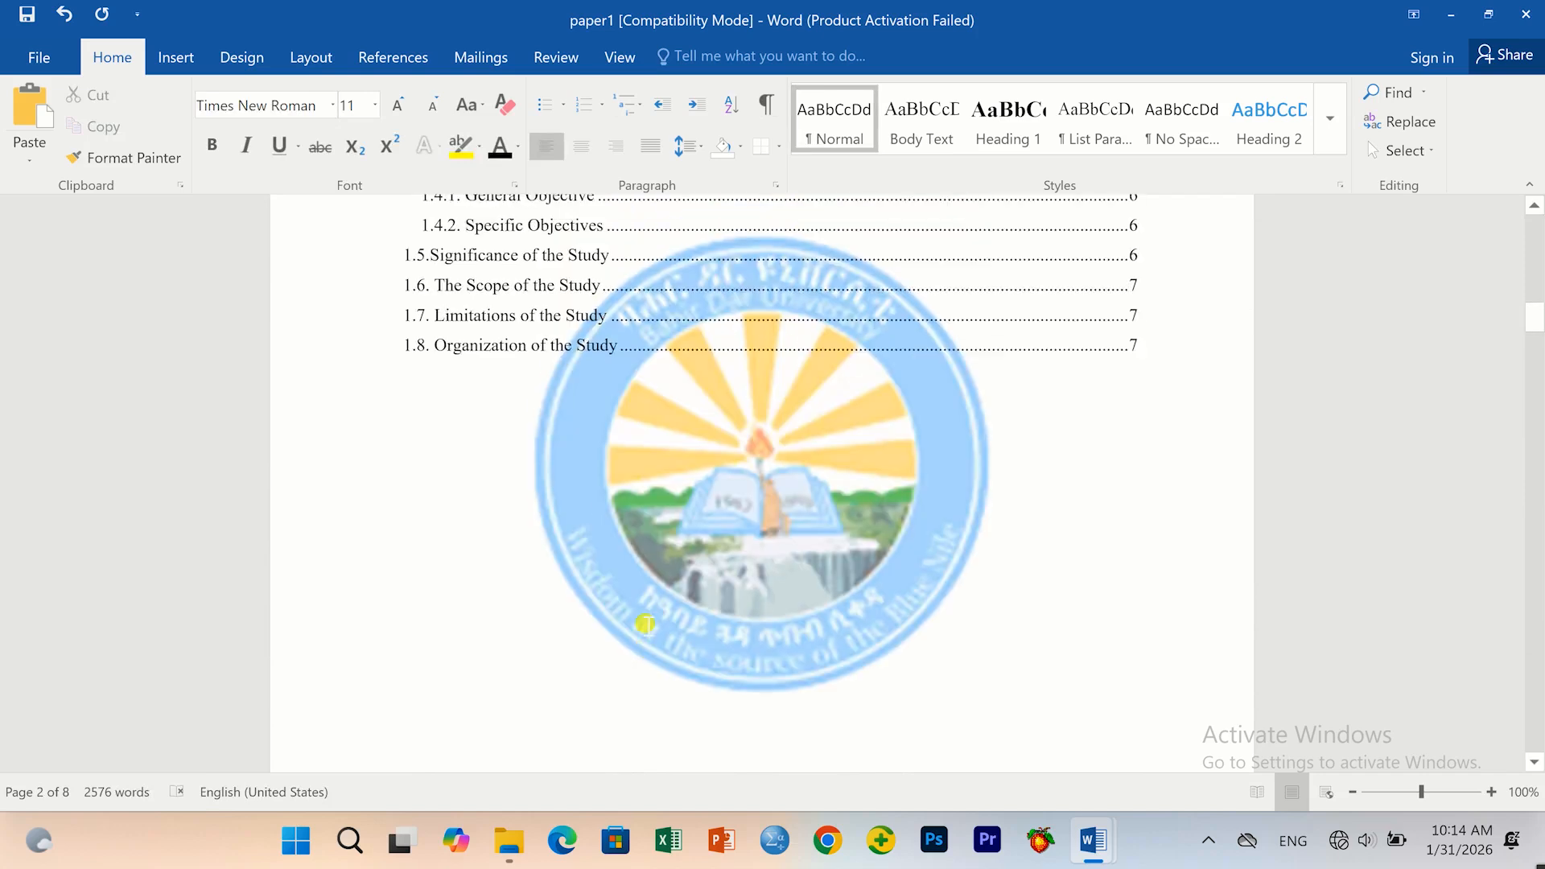
{"action": "scroll", "coordinate": [645, 623], "scroll_direction": "up", "scroll_amount": 5}
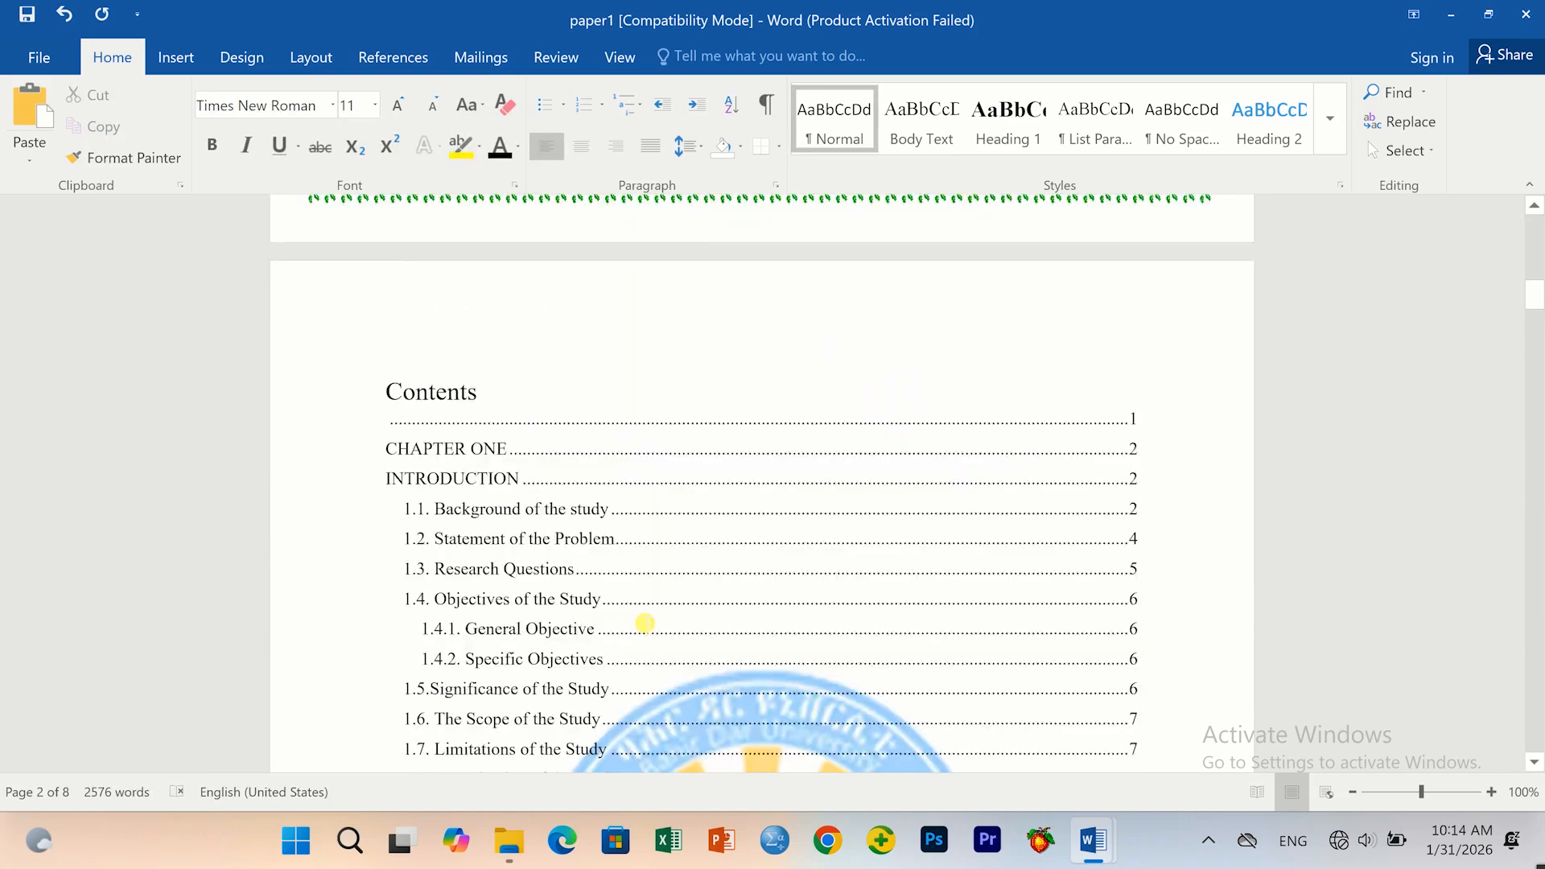
{"action": "scroll", "coordinate": [640, 614], "scroll_direction": "up", "scroll_amount": 5}
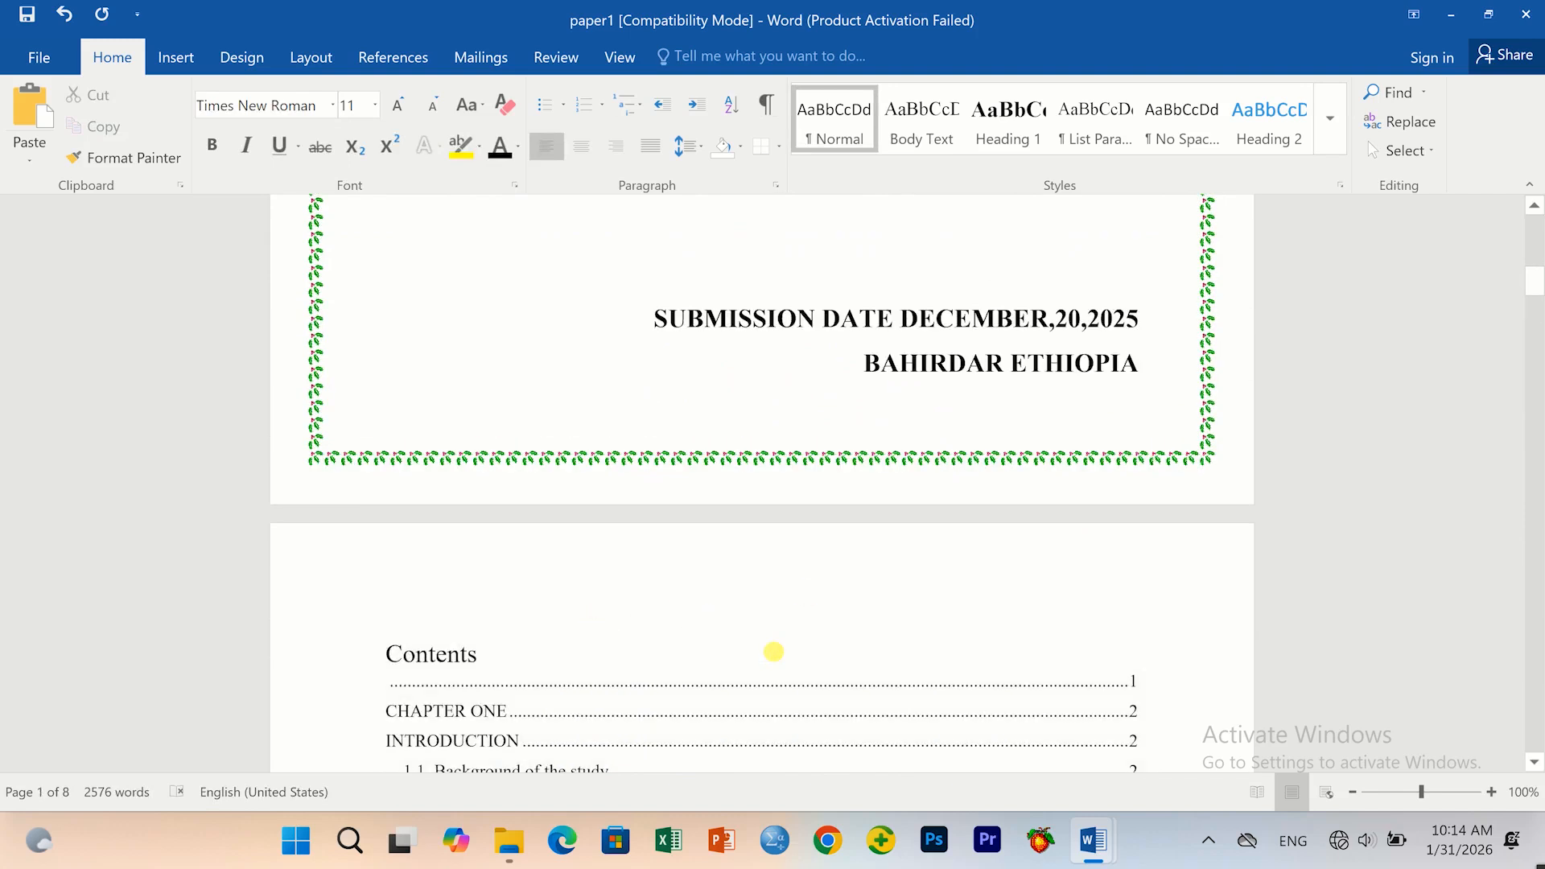
{"action": "scroll", "coordinate": [697, 668], "scroll_direction": "up", "scroll_amount": 5}
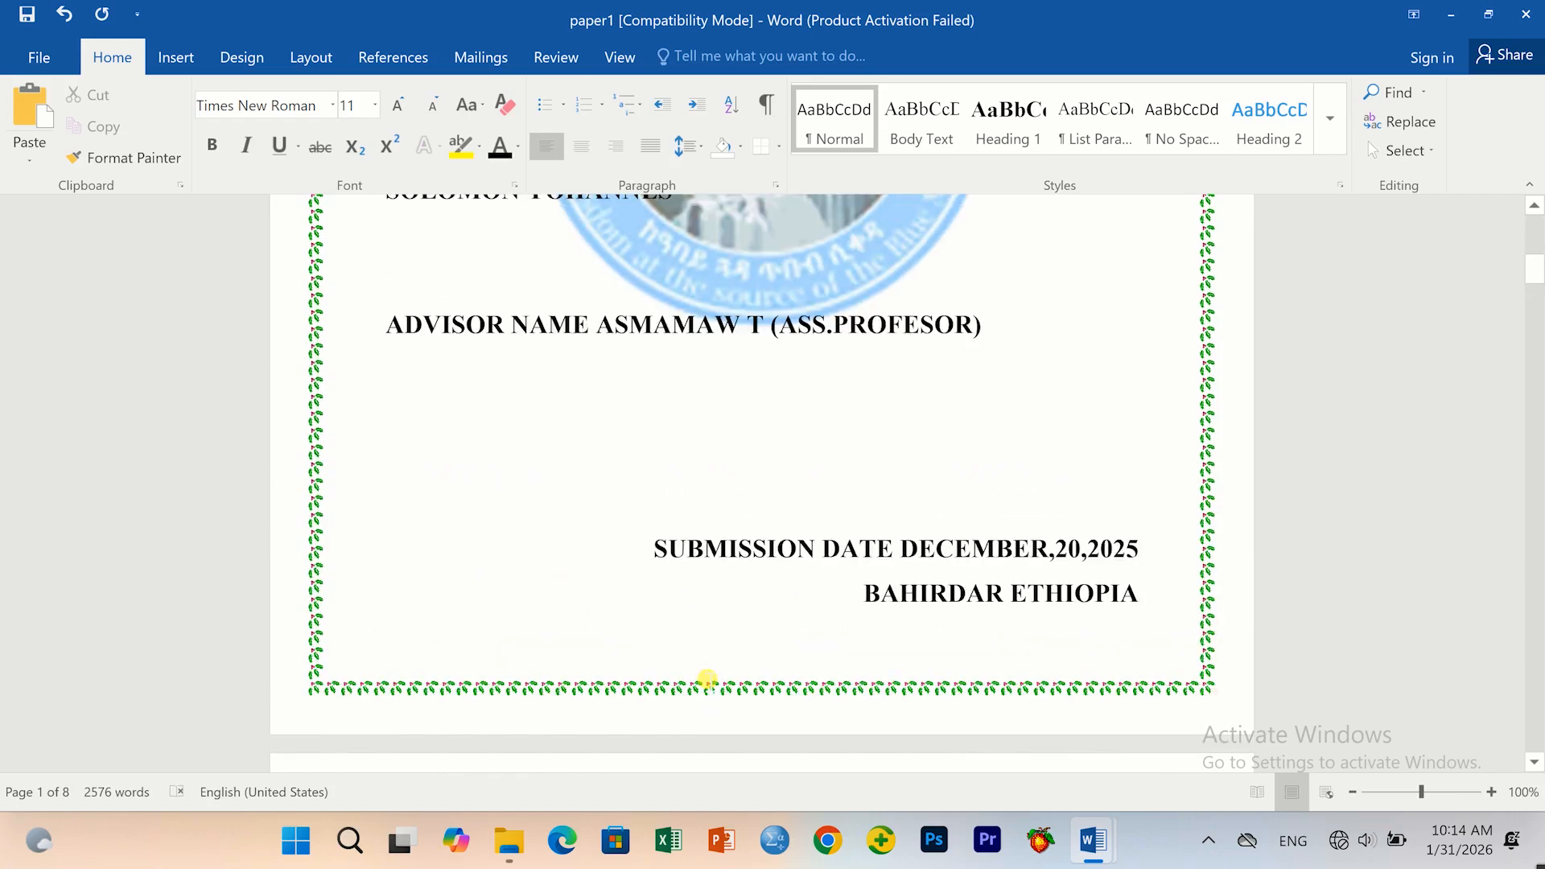
{"action": "scroll", "coordinate": [706, 680], "scroll_direction": "up", "scroll_amount": 10}
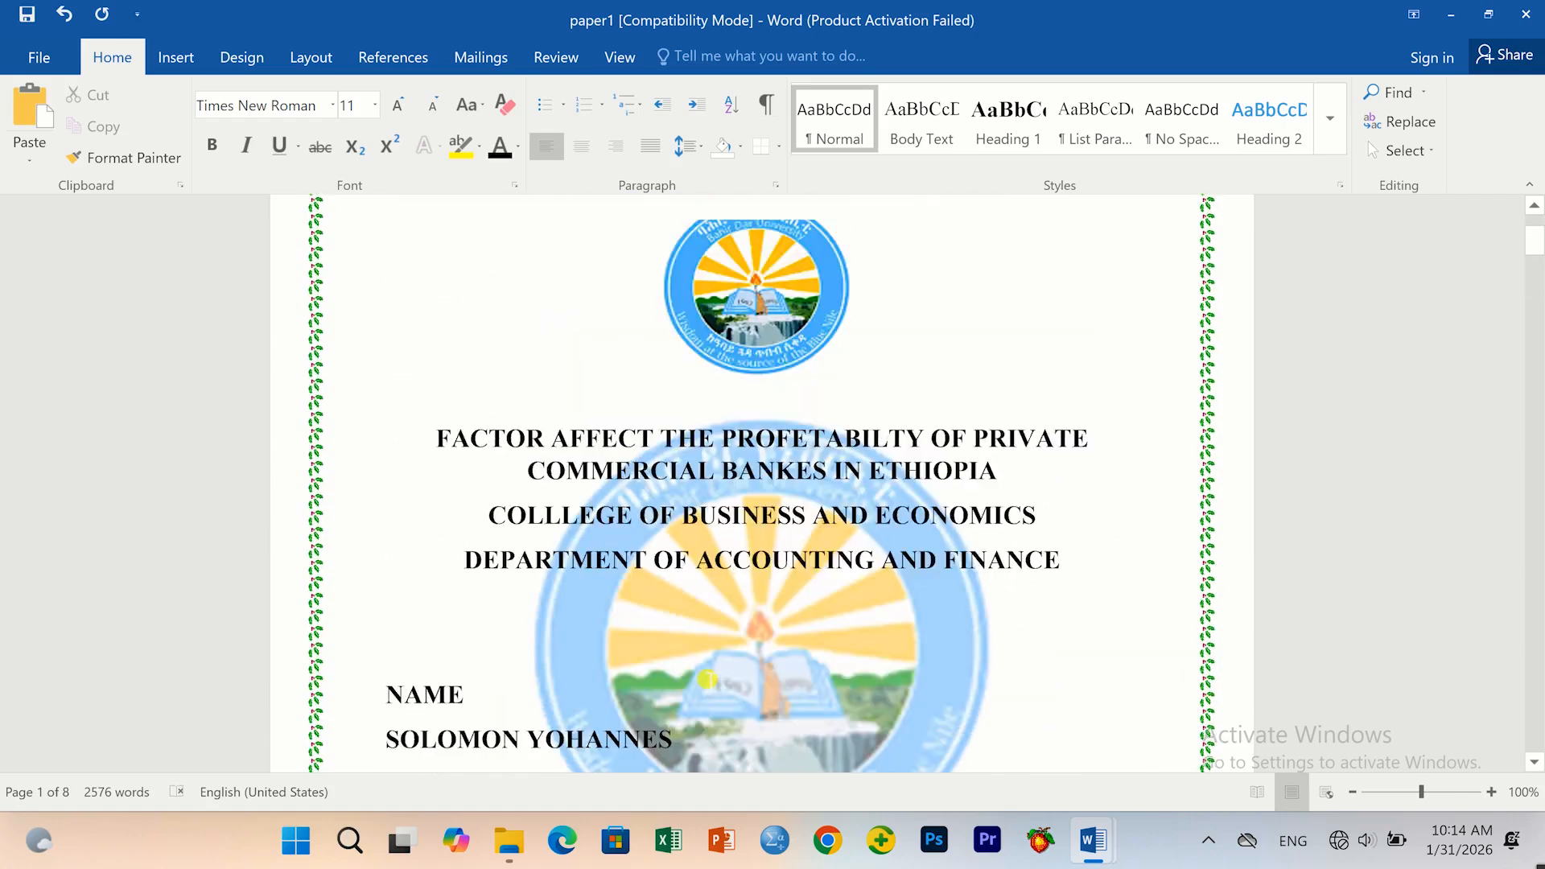
{"action": "scroll", "coordinate": [707, 680], "scroll_direction": "up", "scroll_amount": 5}
{"action": "scroll", "coordinate": [638, 558], "scroll_direction": "down", "scroll_amount": 20}
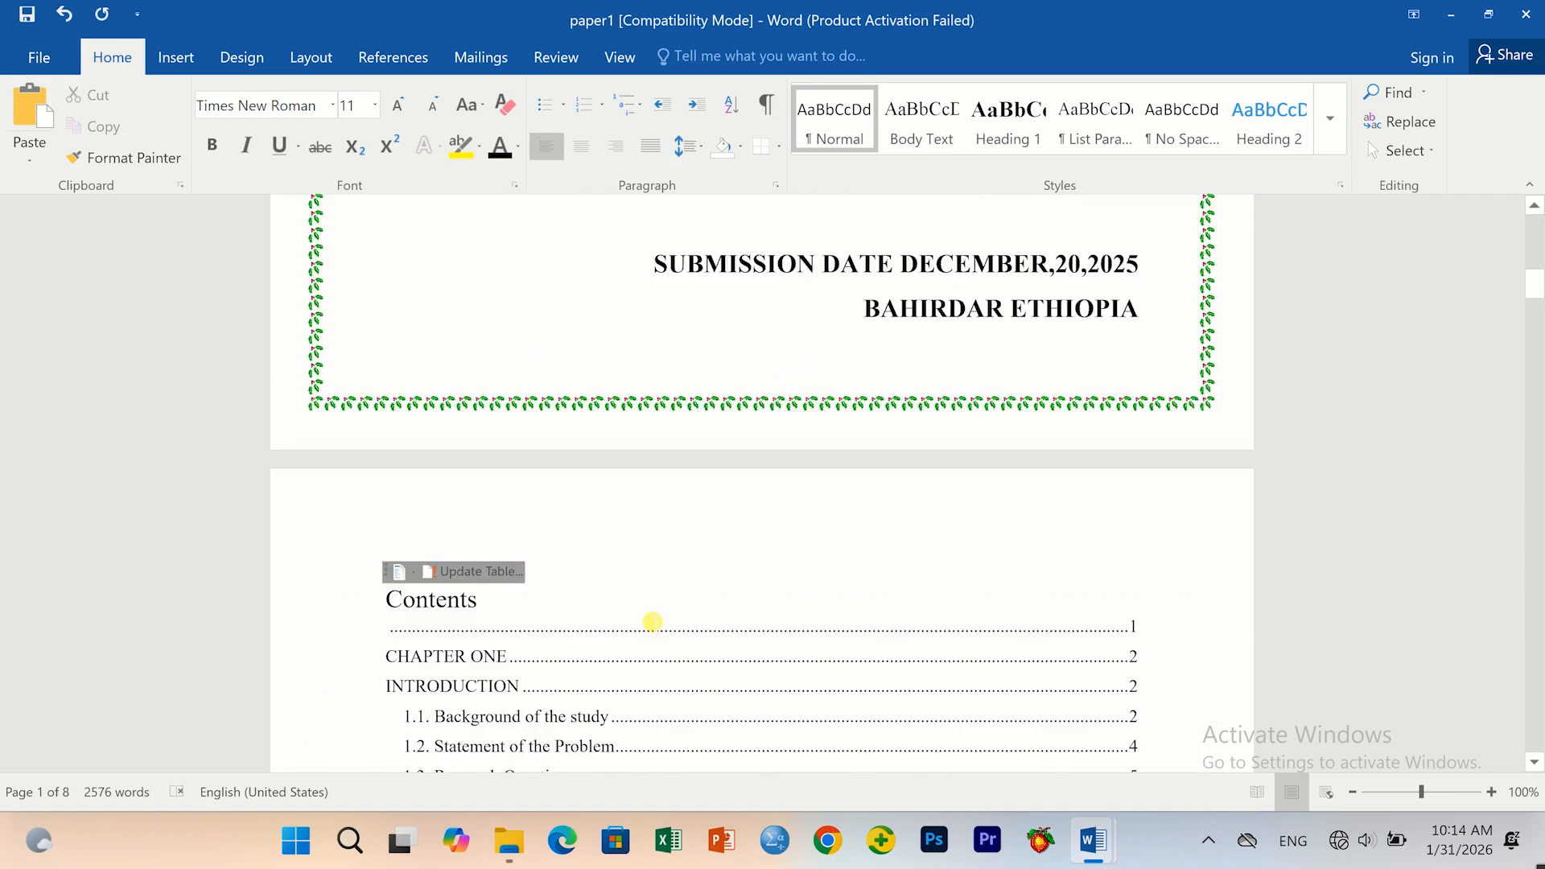
{"action": "scroll", "coordinate": [653, 622], "scroll_direction": "down", "scroll_amount": 1}
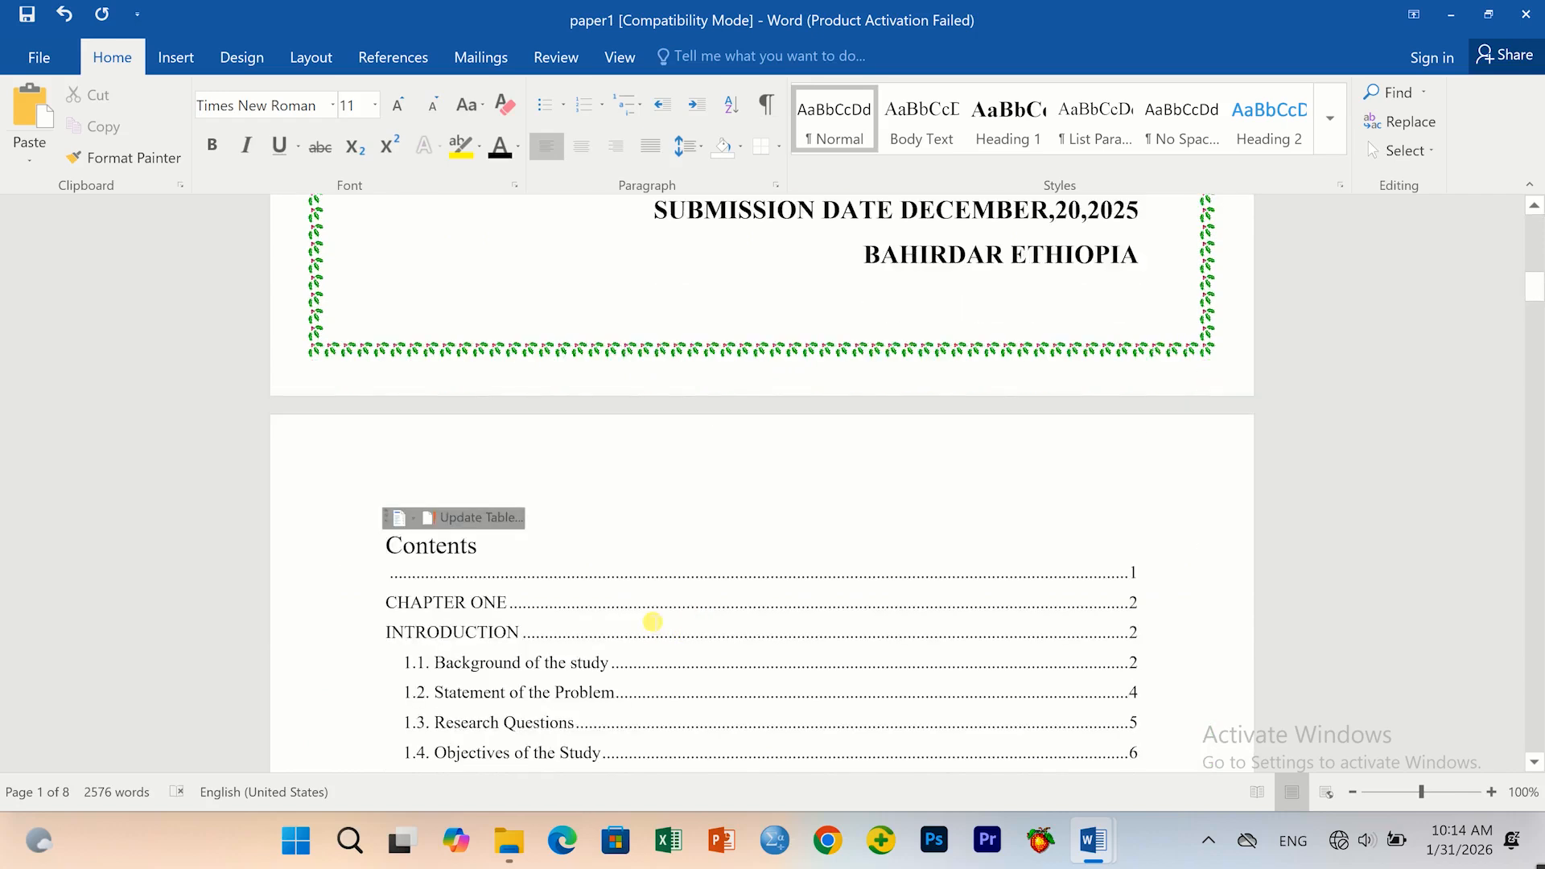
{"action": "scroll", "coordinate": [653, 622], "scroll_direction": "down", "scroll_amount": 3}
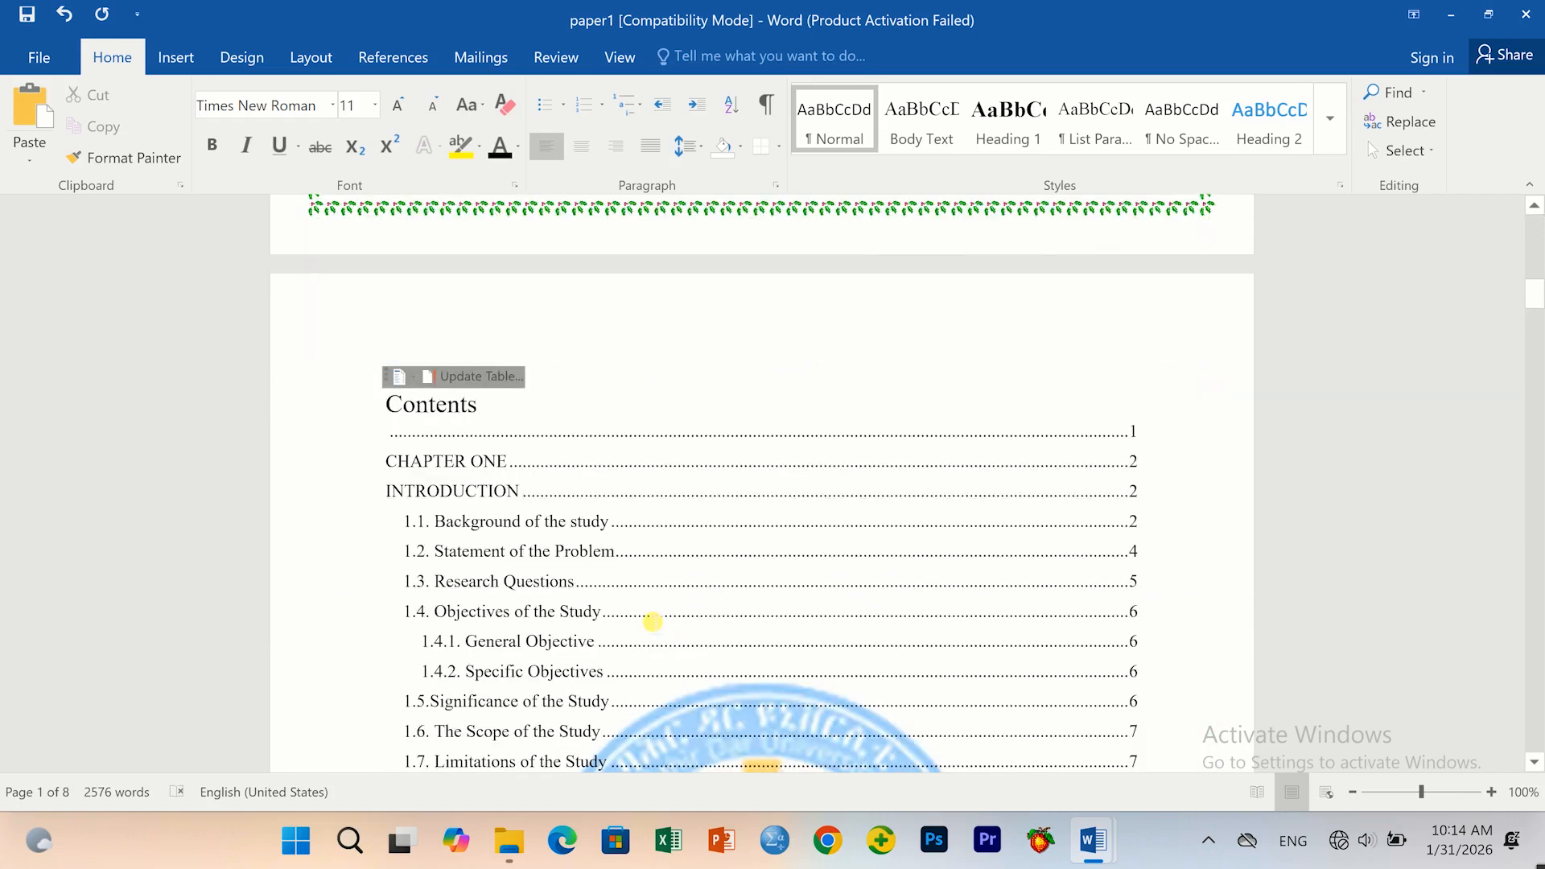
{"action": "scroll", "coordinate": [653, 622], "scroll_direction": "down", "scroll_amount": 1}
{"action": "scroll", "coordinate": [499, 523], "scroll_direction": "down", "scroll_amount": 1}
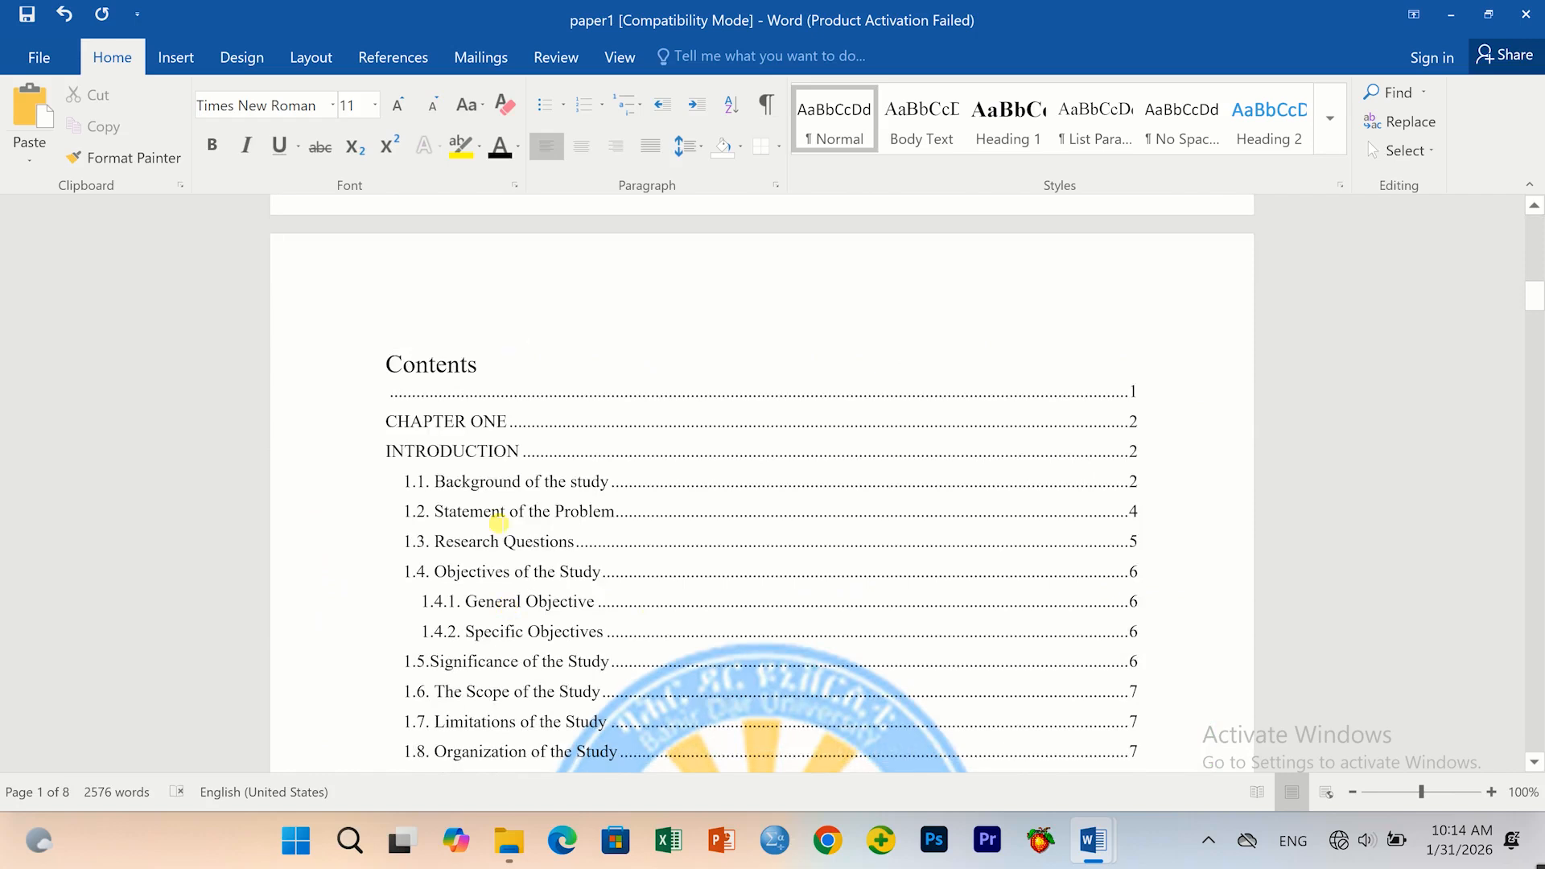
{"action": "left_click", "coordinate": [443, 535]}
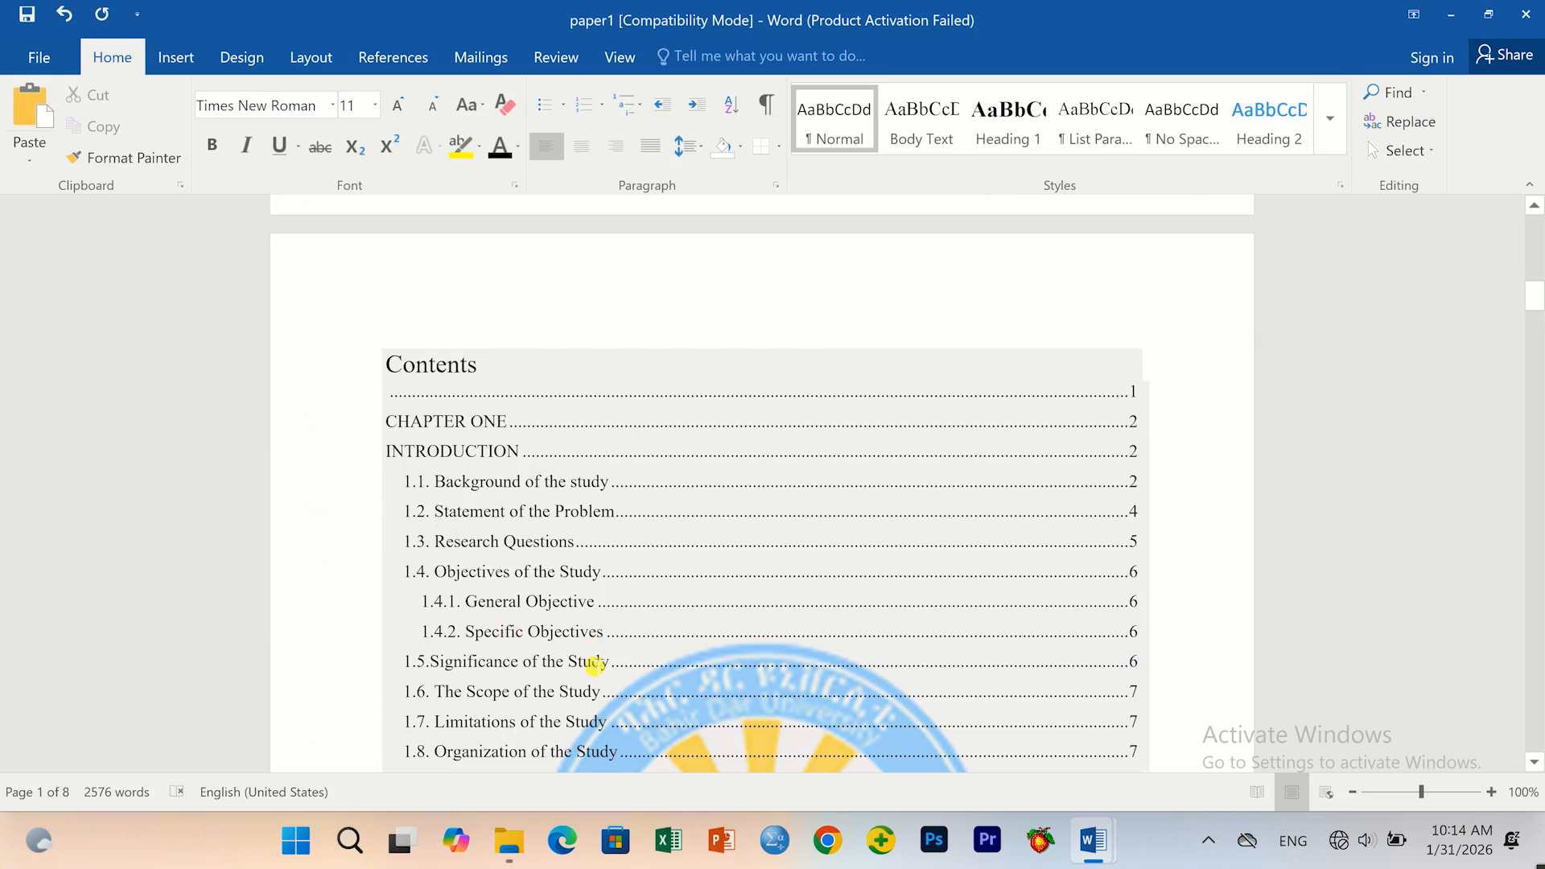
{"action": "scroll", "coordinate": [594, 664], "scroll_direction": "down", "scroll_amount": 3}
{"action": "scroll", "coordinate": [596, 668], "scroll_direction": "down", "scroll_amount": 1}
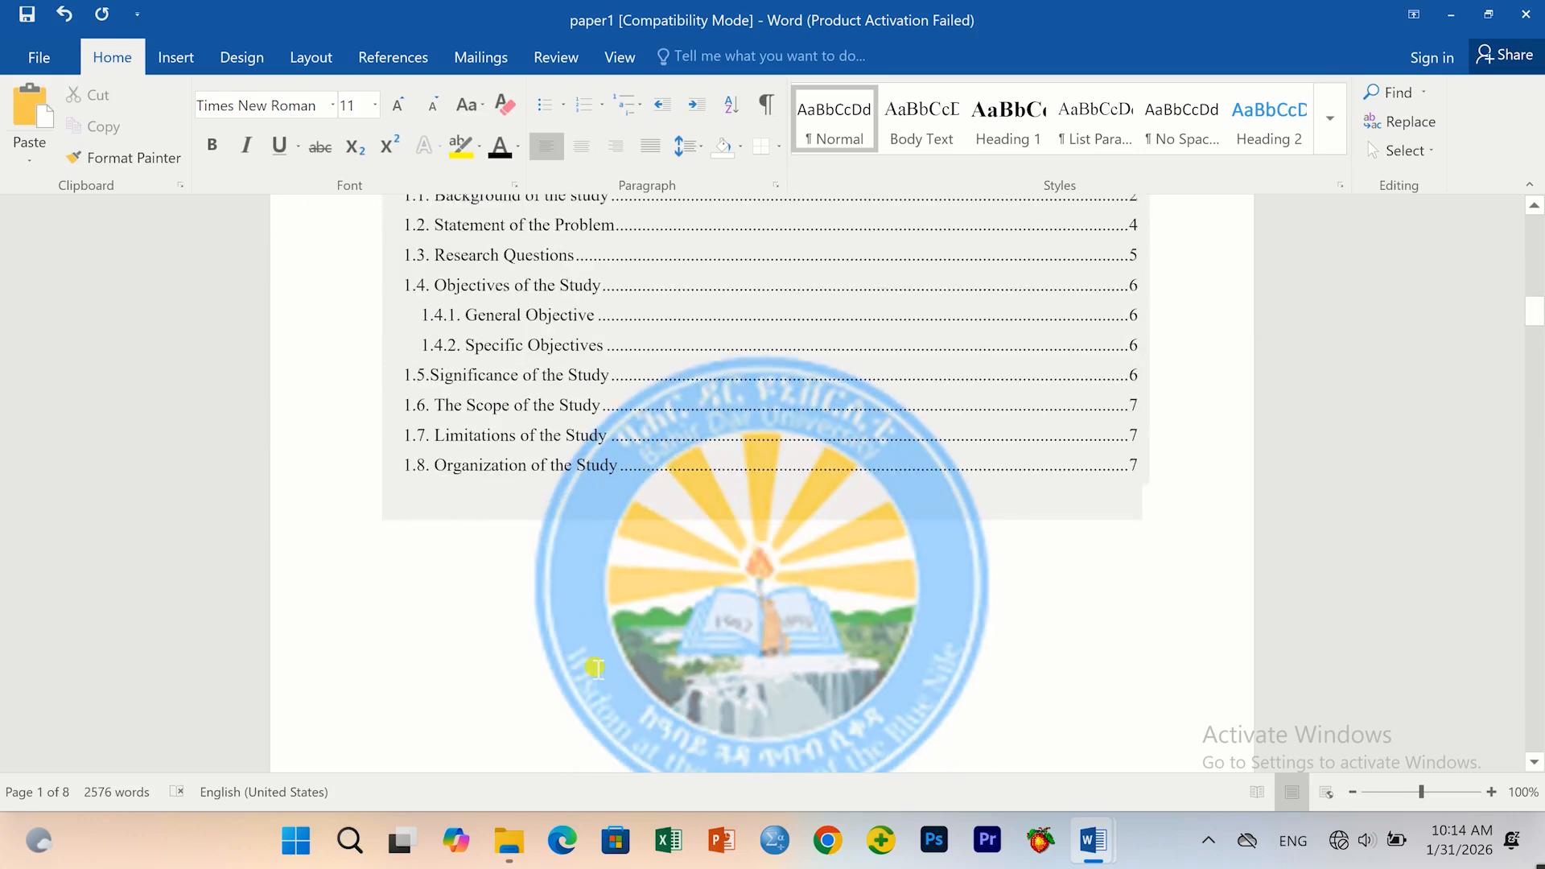
{"action": "scroll", "coordinate": [595, 668], "scroll_direction": "down", "scroll_amount": 2}
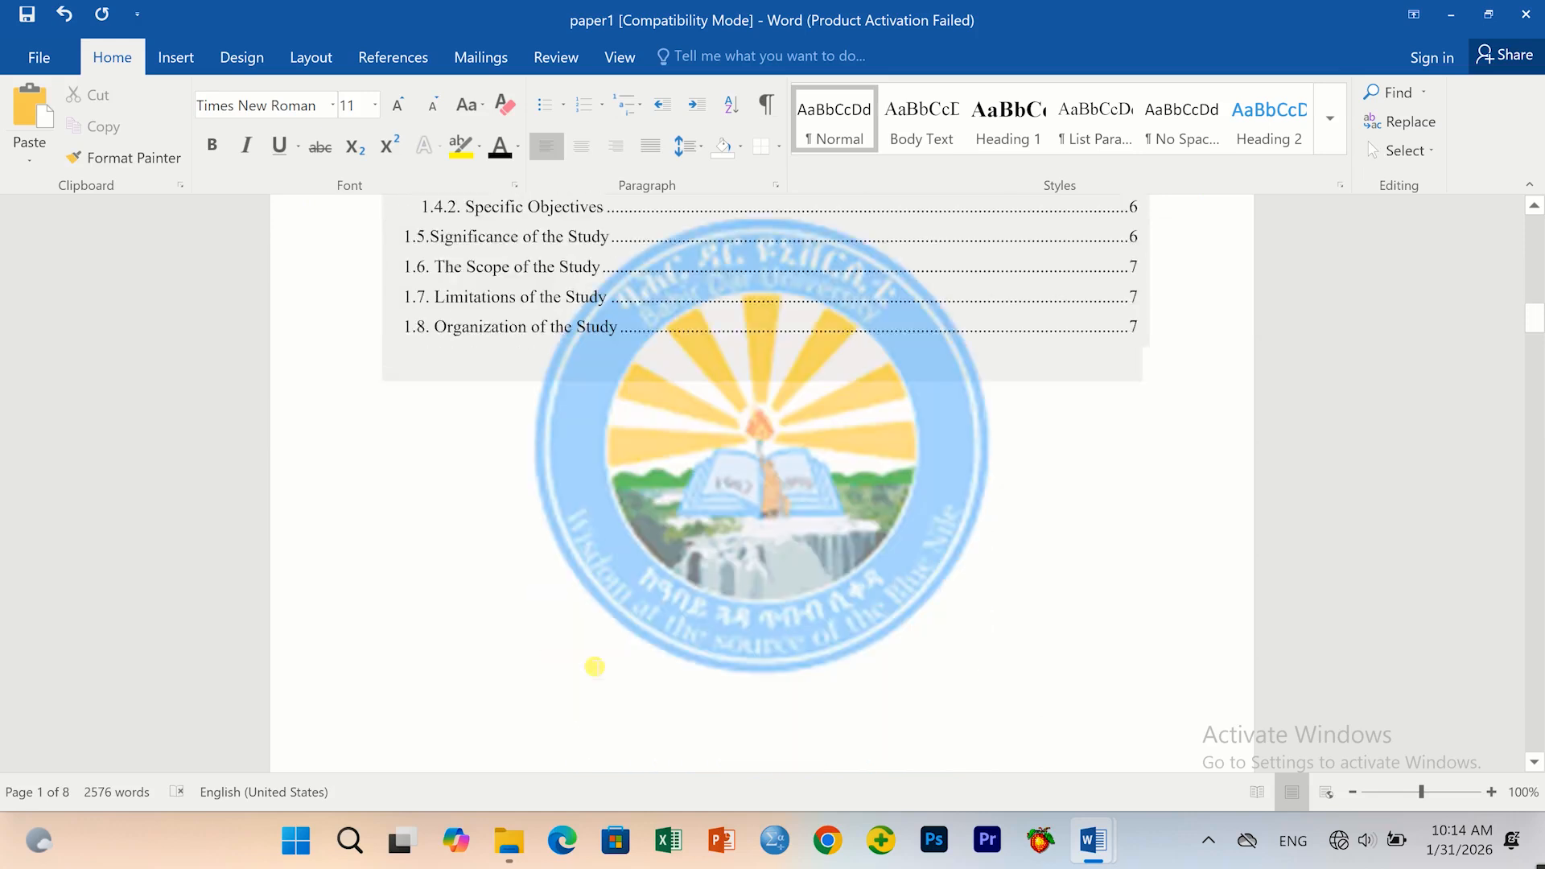
{"action": "scroll", "coordinate": [595, 667], "scroll_direction": "down", "scroll_amount": 1}
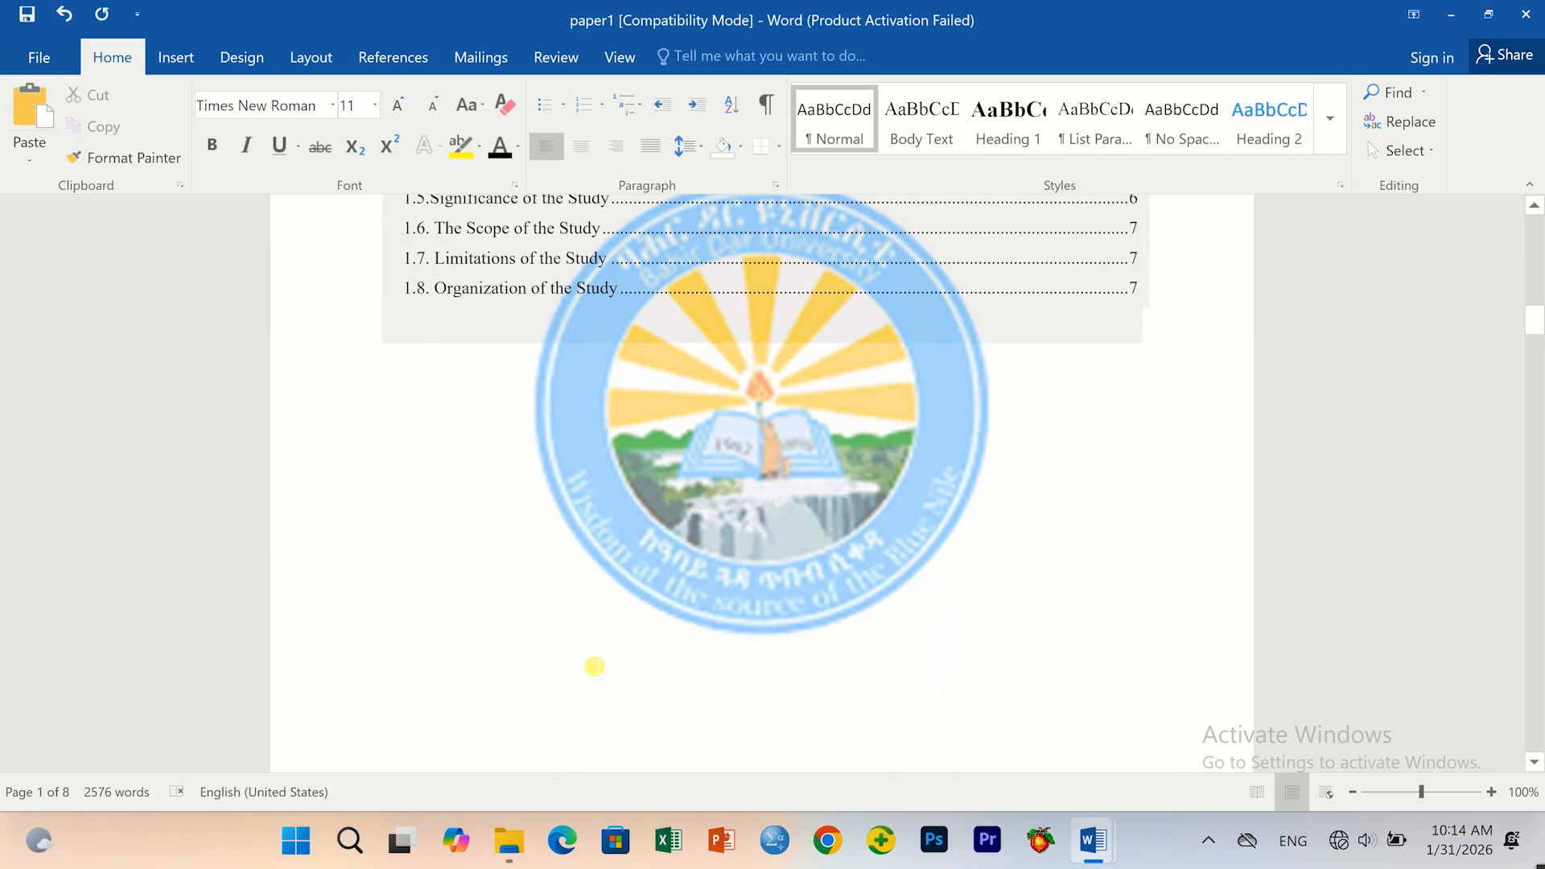
{"action": "scroll", "coordinate": [595, 666], "scroll_direction": "down", "scroll_amount": 3}
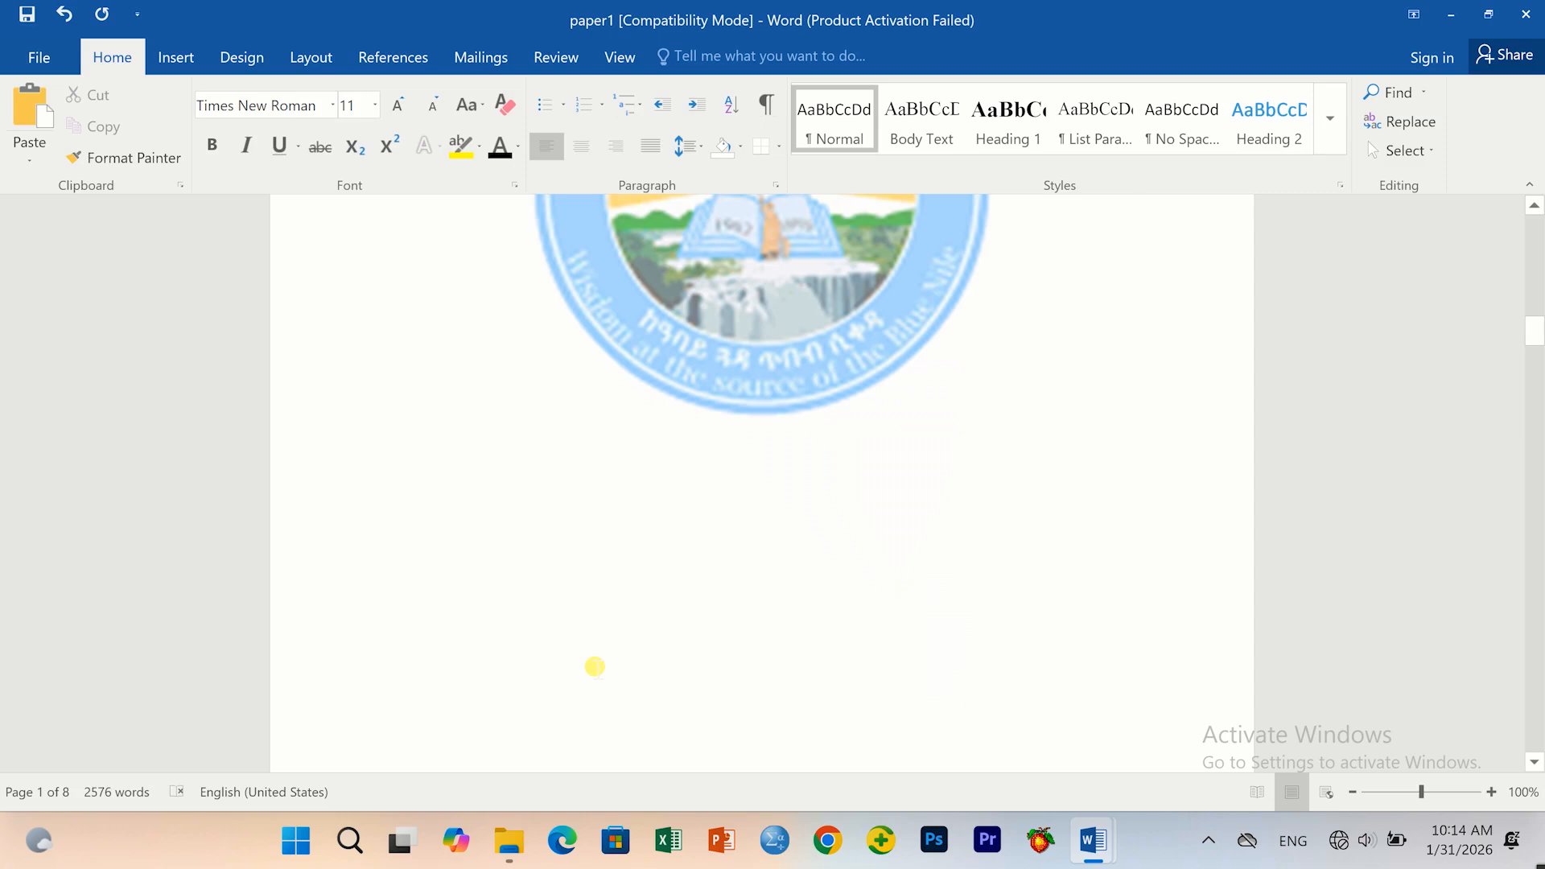
{"action": "scroll", "coordinate": [595, 666], "scroll_direction": "down", "scroll_amount": 1}
{"action": "scroll", "coordinate": [587, 661], "scroll_direction": "down", "scroll_amount": 1}
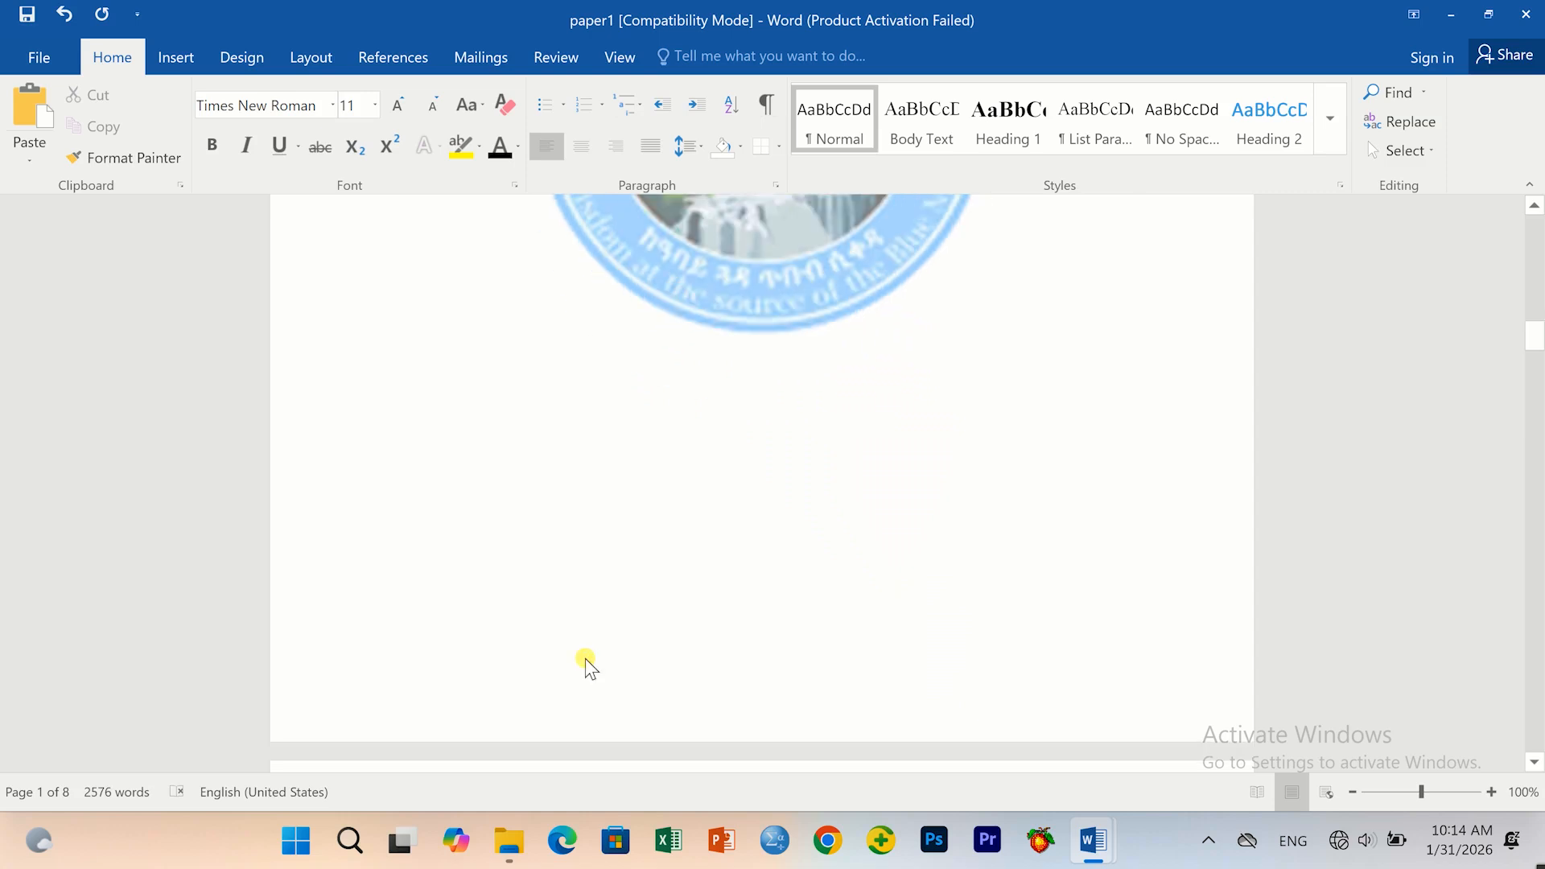
{"action": "scroll", "coordinate": [586, 658], "scroll_direction": "down", "scroll_amount": 1}
{"action": "scroll", "coordinate": [586, 659], "scroll_direction": "down", "scroll_amount": 1}
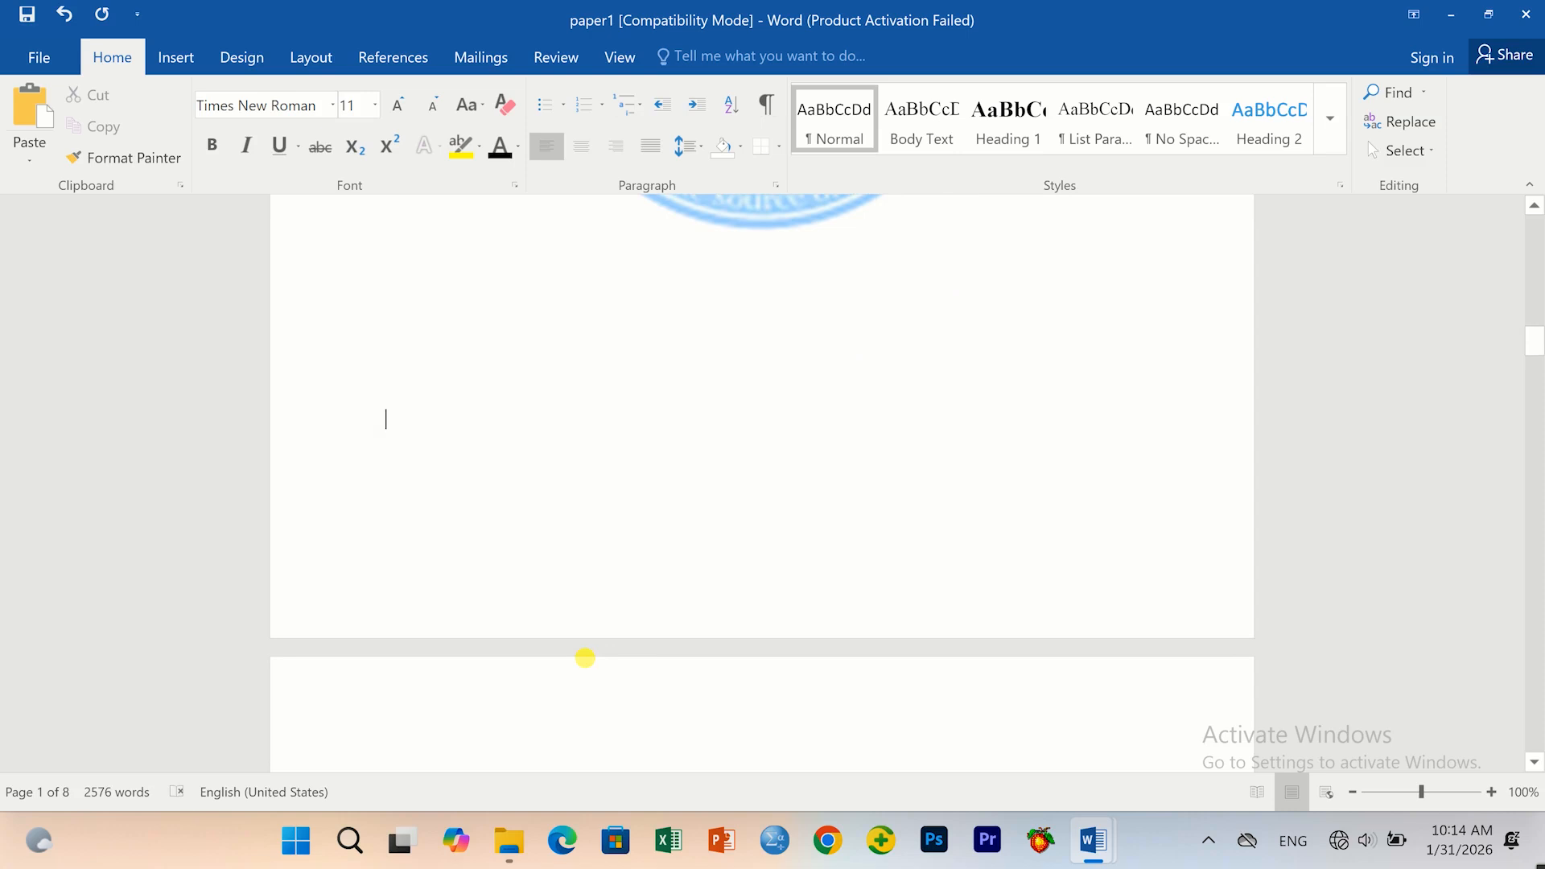
{"action": "scroll", "coordinate": [585, 658], "scroll_direction": "down", "scroll_amount": 1}
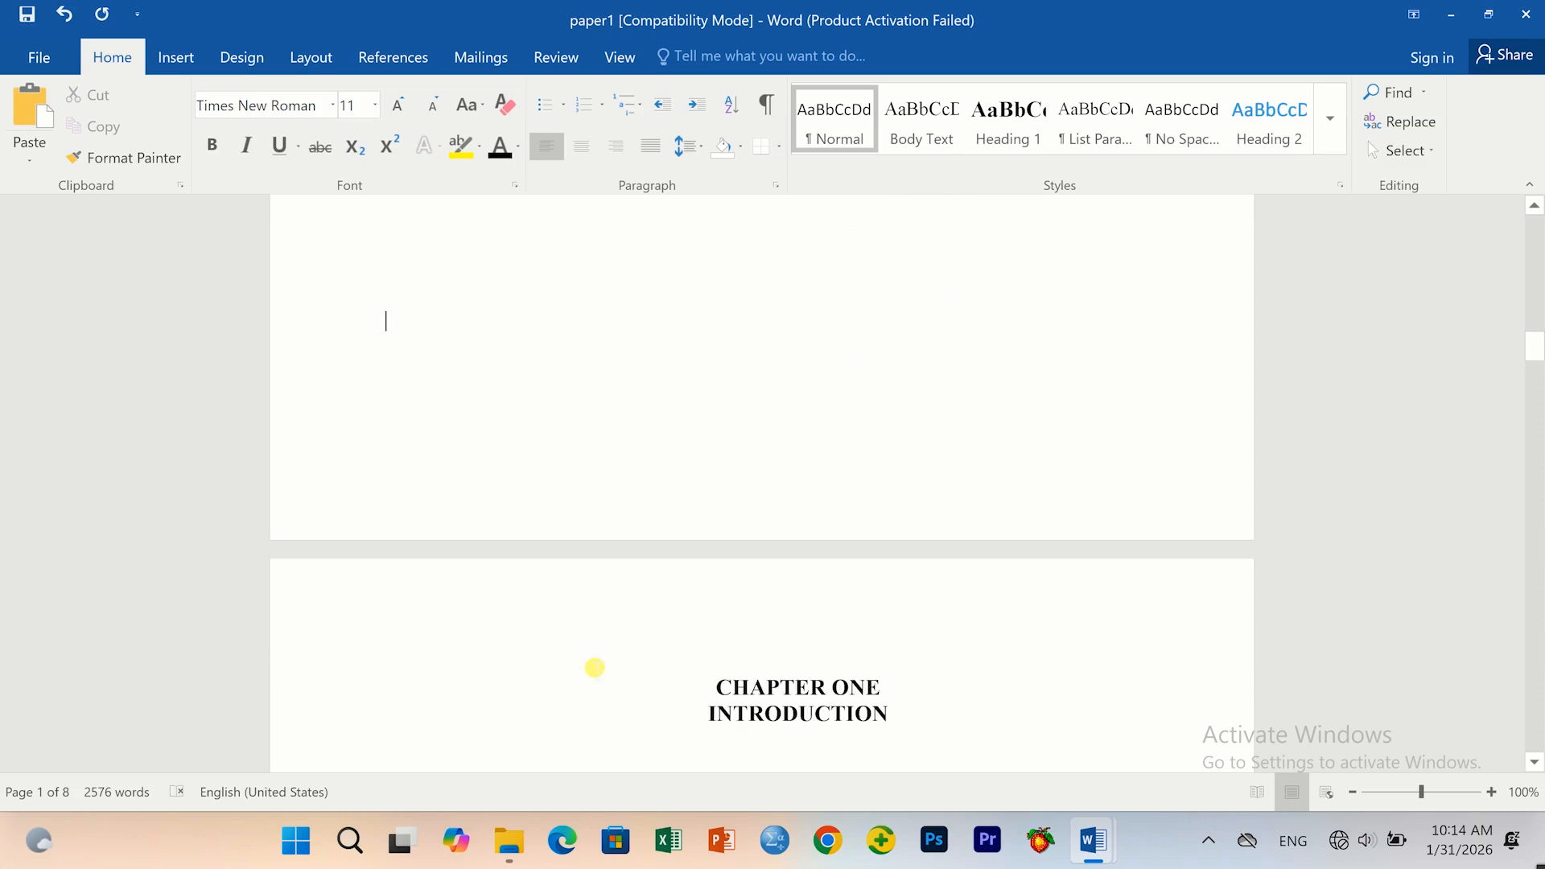
{"action": "scroll", "coordinate": [594, 668], "scroll_direction": "down", "scroll_amount": 1}
{"action": "scroll", "coordinate": [594, 667], "scroll_direction": "down", "scroll_amount": 1}
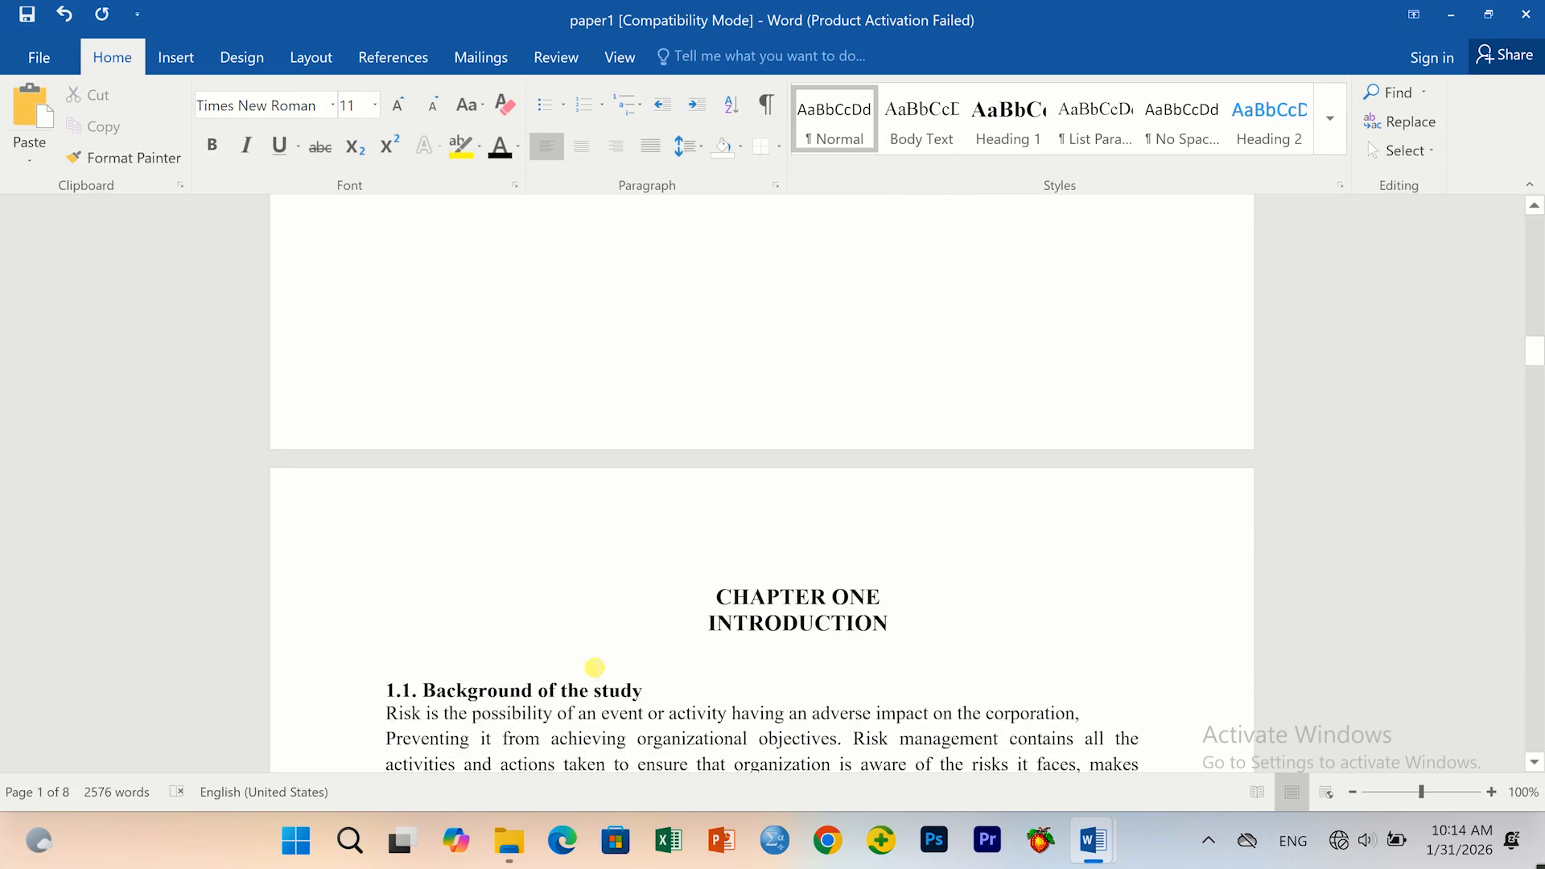
{"action": "scroll", "coordinate": [594, 667], "scroll_direction": "down", "scroll_amount": 4}
{"action": "scroll", "coordinate": [504, 563], "scroll_direction": "down", "scroll_amount": 15}
{"action": "scroll", "coordinate": [716, 573], "scroll_direction": "down", "scroll_amount": 3}
{"action": "scroll", "coordinate": [716, 573], "scroll_direction": "down", "scroll_amount": 12}
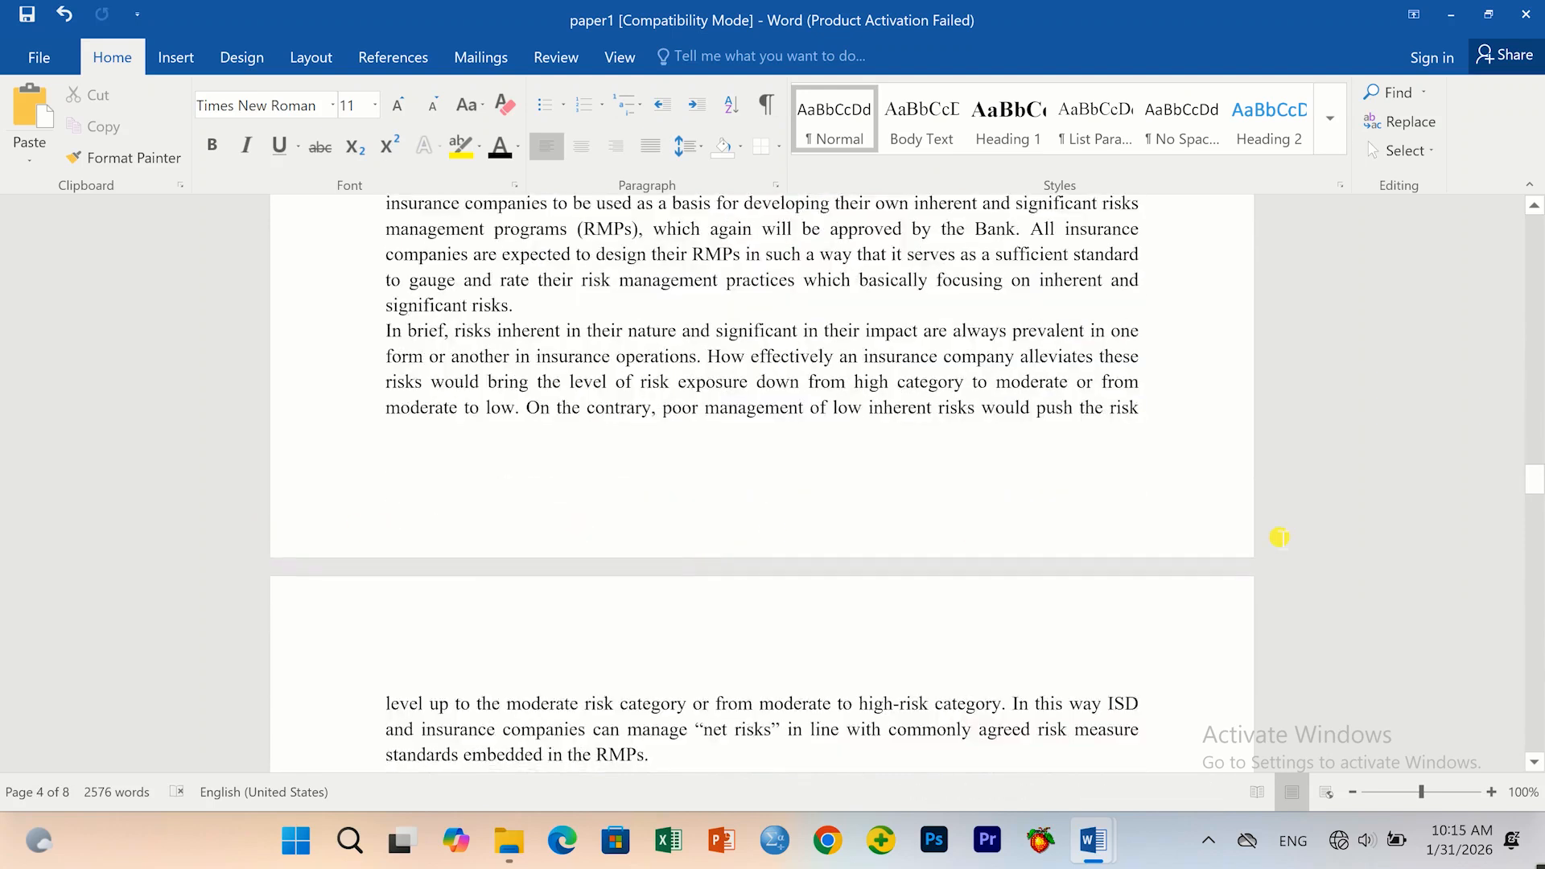
{"action": "scroll", "coordinate": [636, 588], "scroll_direction": "up", "scroll_amount": 20}
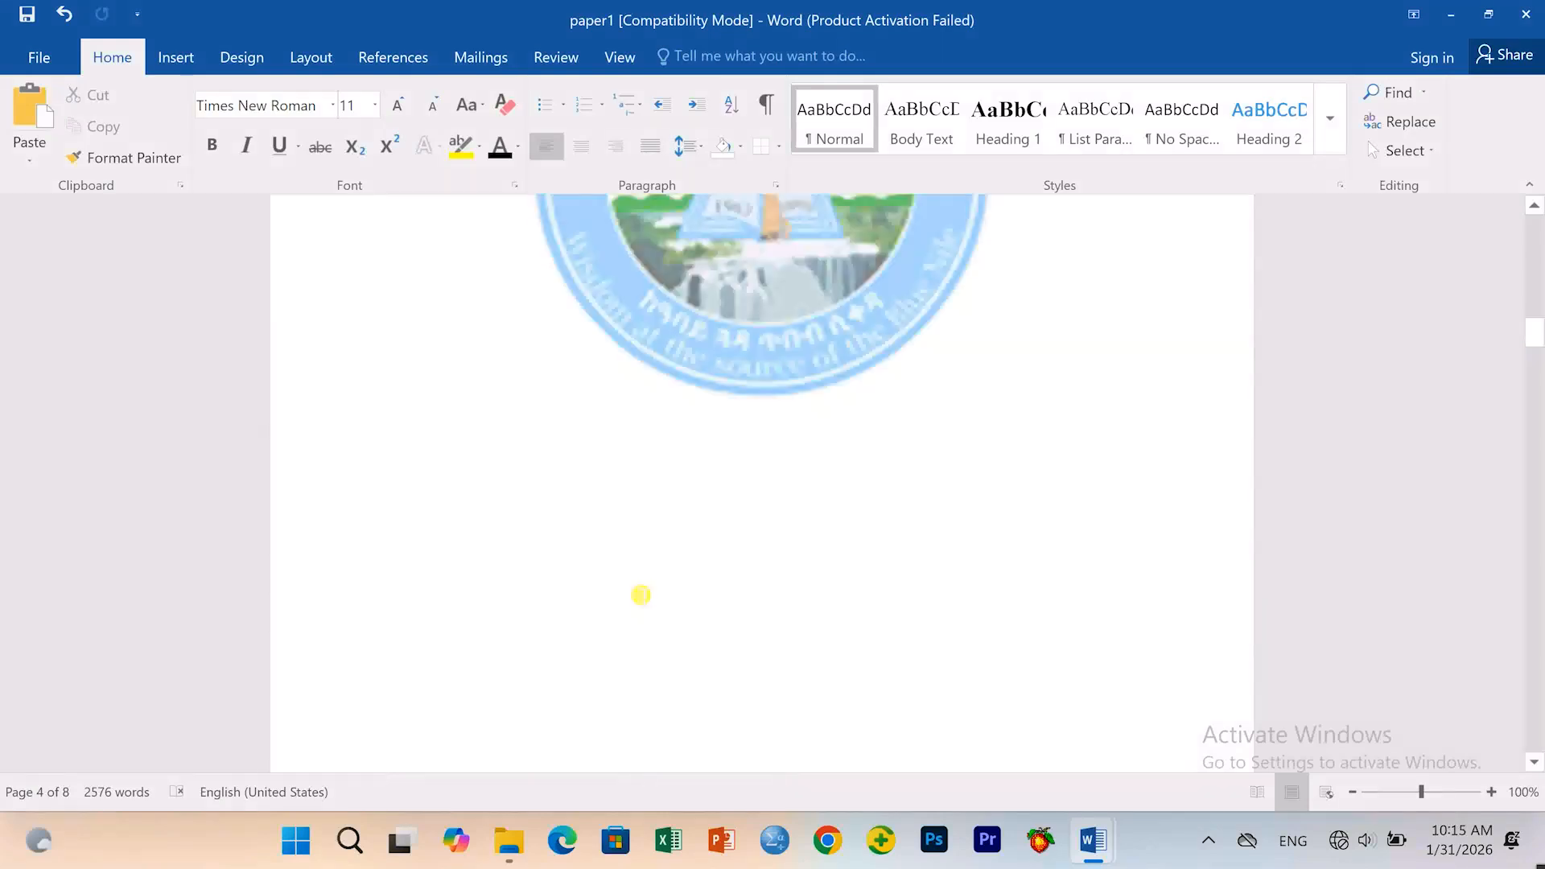
{"action": "scroll", "coordinate": [640, 595], "scroll_direction": "up", "scroll_amount": 10}
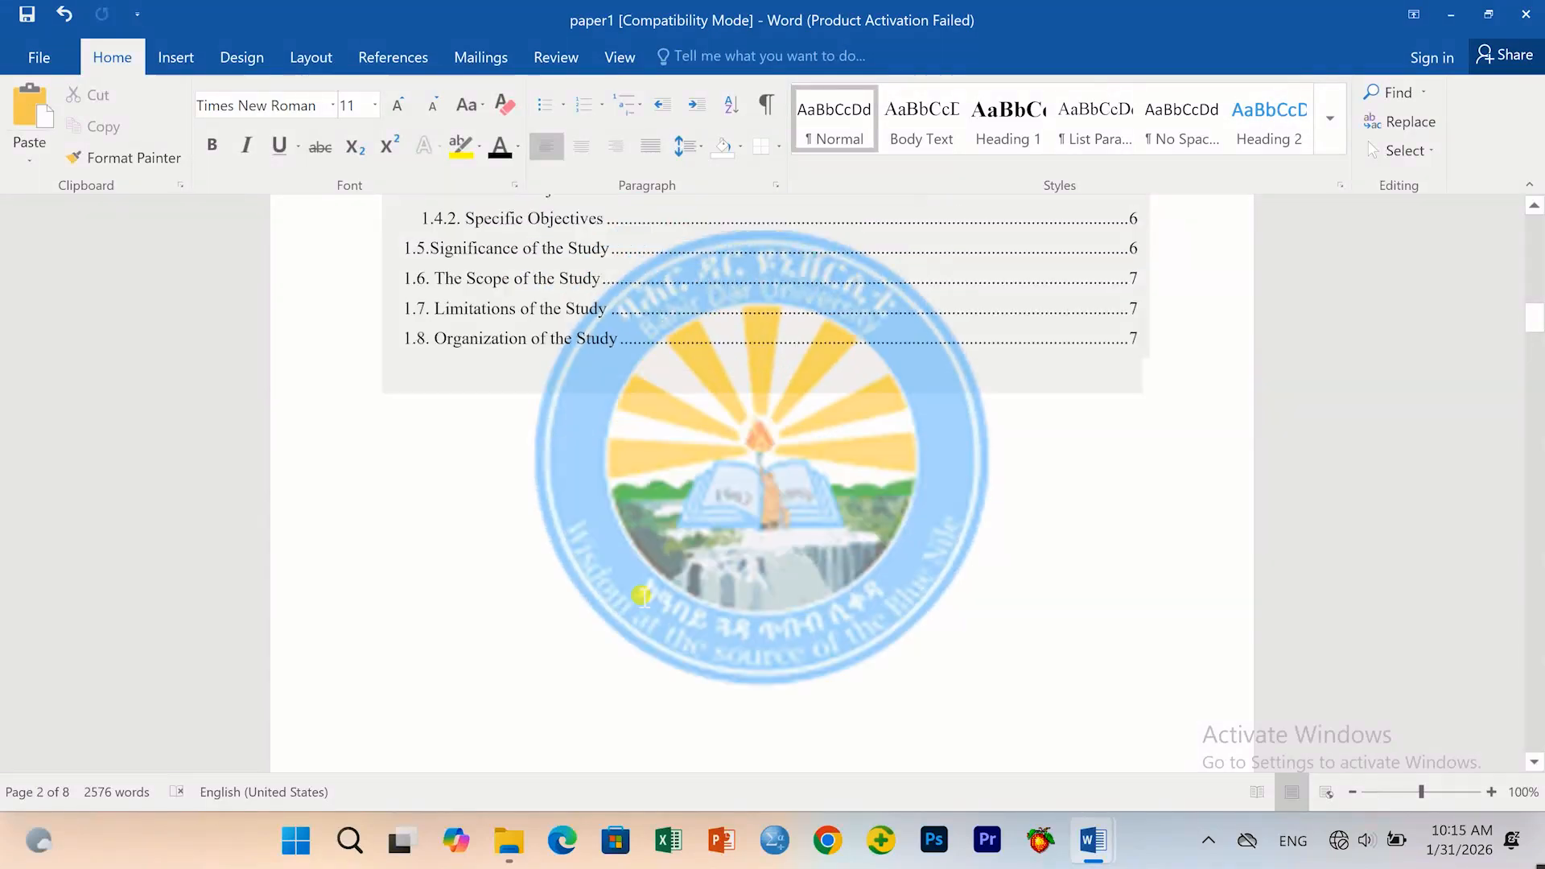
{"action": "scroll", "coordinate": [642, 595], "scroll_direction": "up", "scroll_amount": 10}
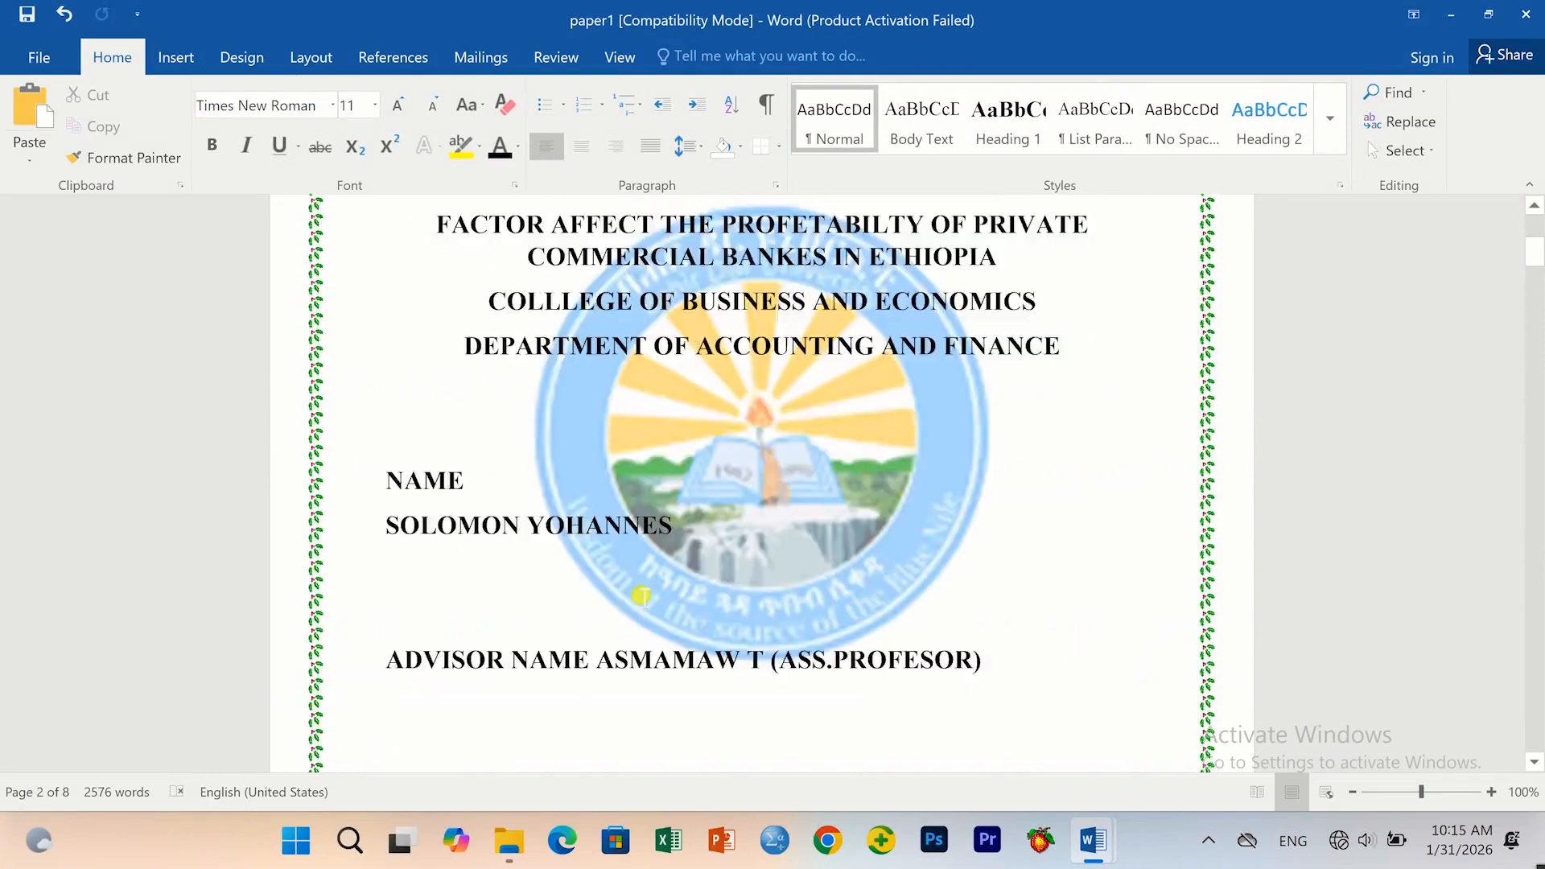
{"action": "scroll", "coordinate": [641, 595], "scroll_direction": "up", "scroll_amount": 2}
{"action": "scroll", "coordinate": [714, 565], "scroll_direction": "down", "scroll_amount": 5}
{"action": "scroll", "coordinate": [717, 565], "scroll_direction": "down", "scroll_amount": 5}
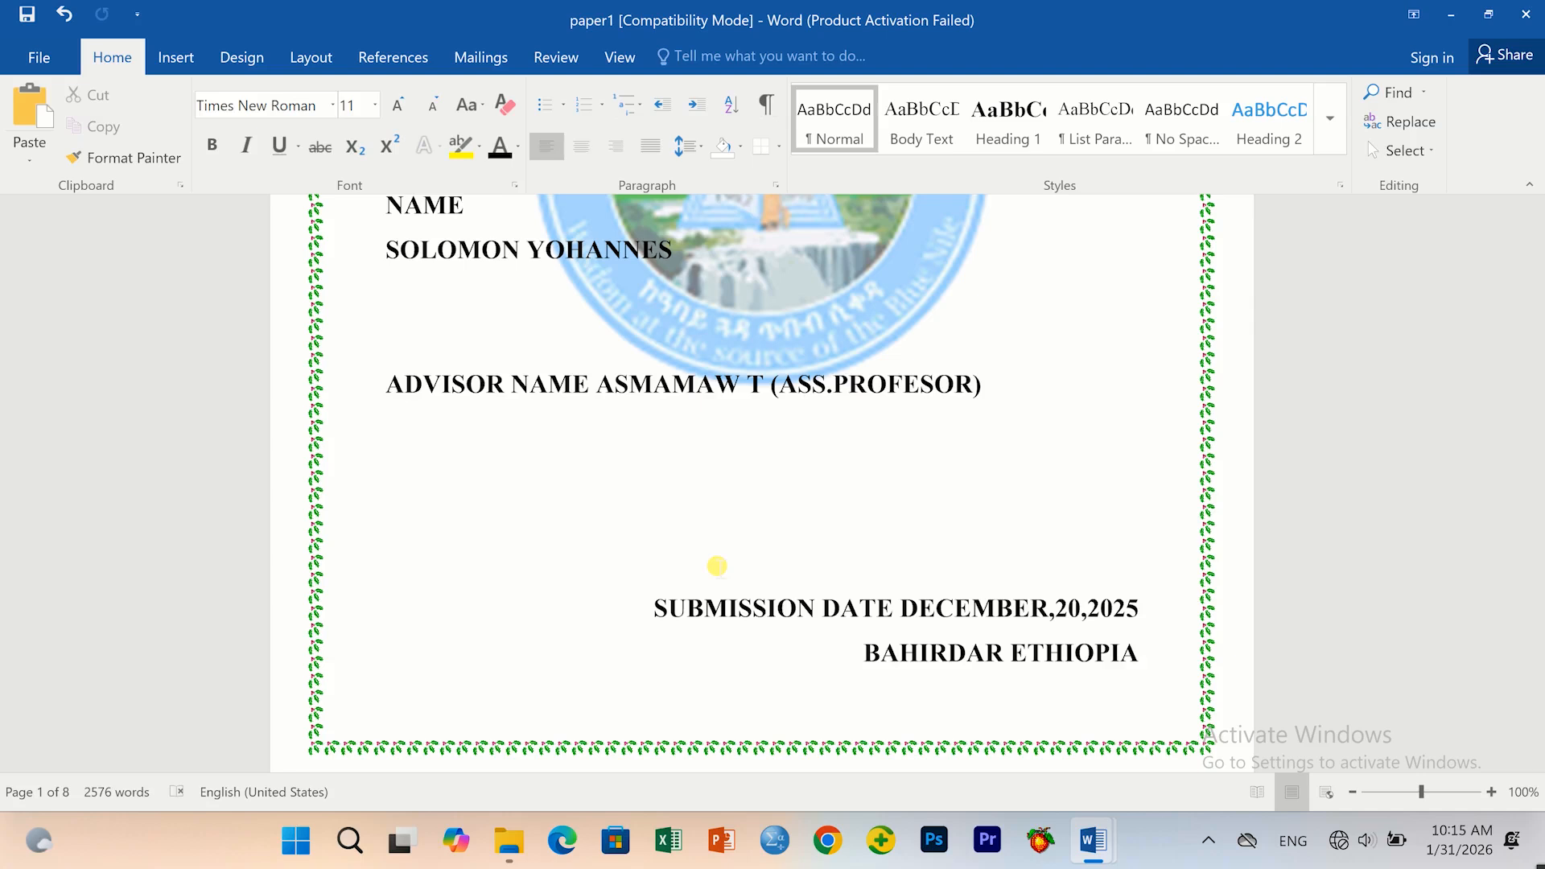
{"action": "scroll", "coordinate": [717, 566], "scroll_direction": "down", "scroll_amount": 5}
Insert a centred page number at the bottom of each page.
{"action": "left_click", "coordinate": [172, 58]}
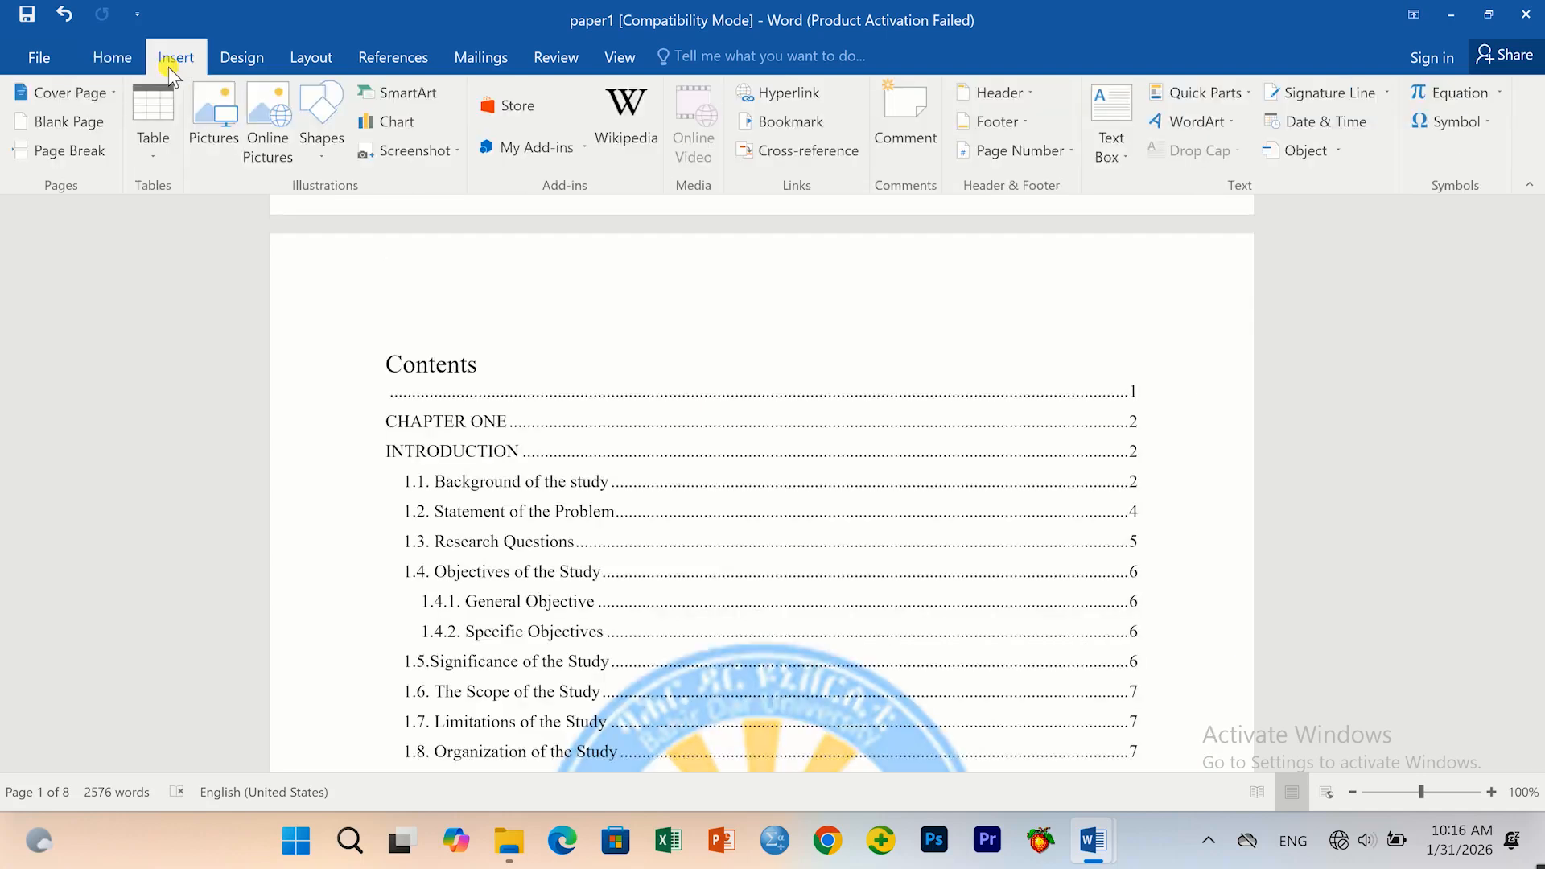
{"action": "left_click", "coordinate": [1043, 151]}
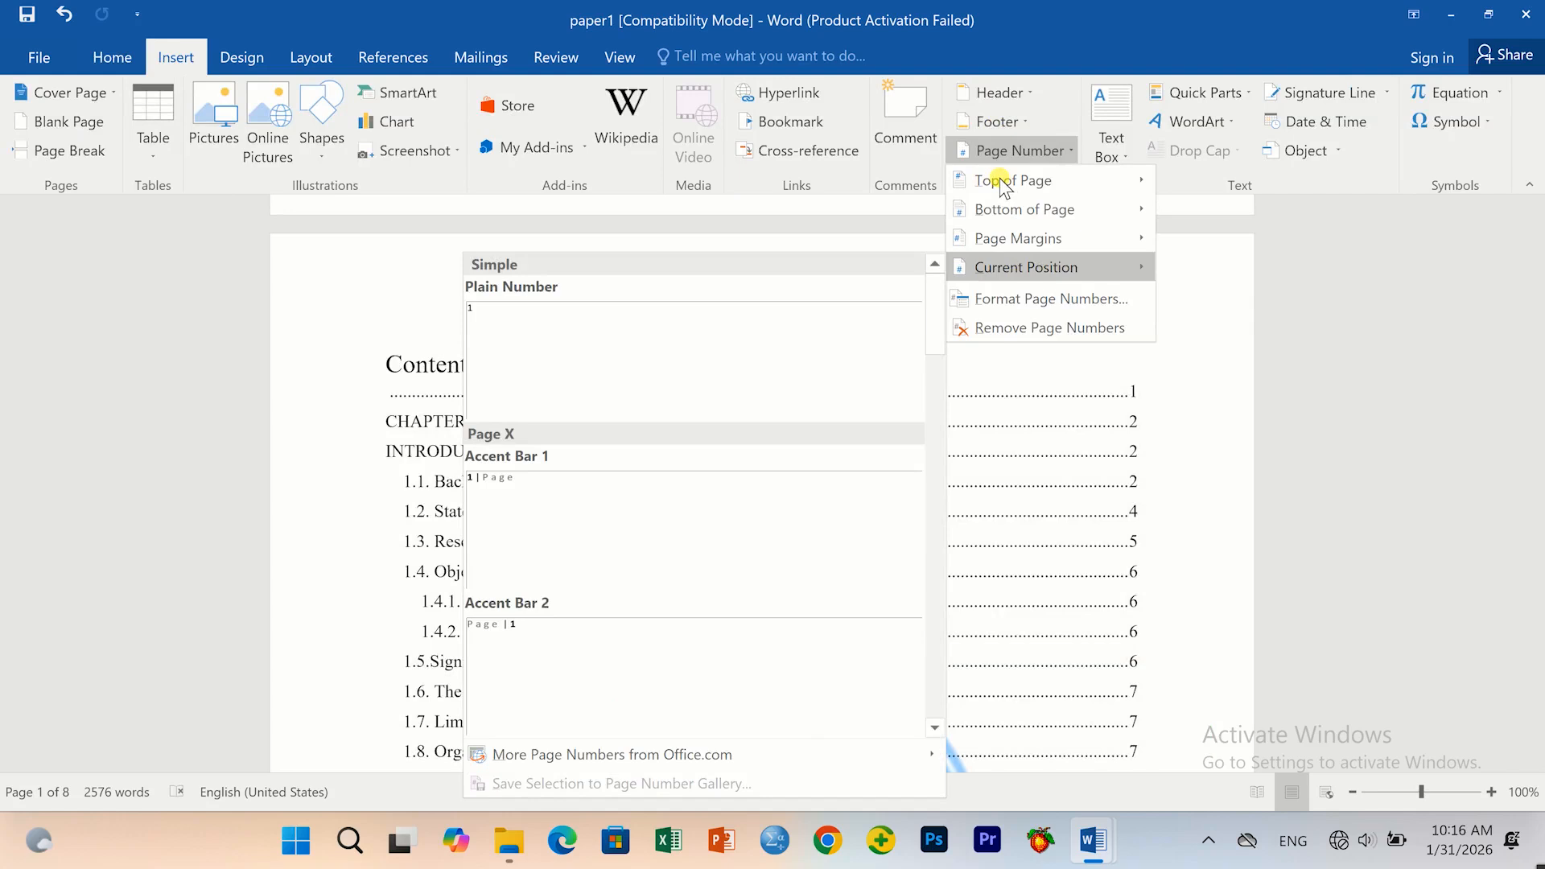
{"action": "mouse_move", "coordinate": [1001, 183]}
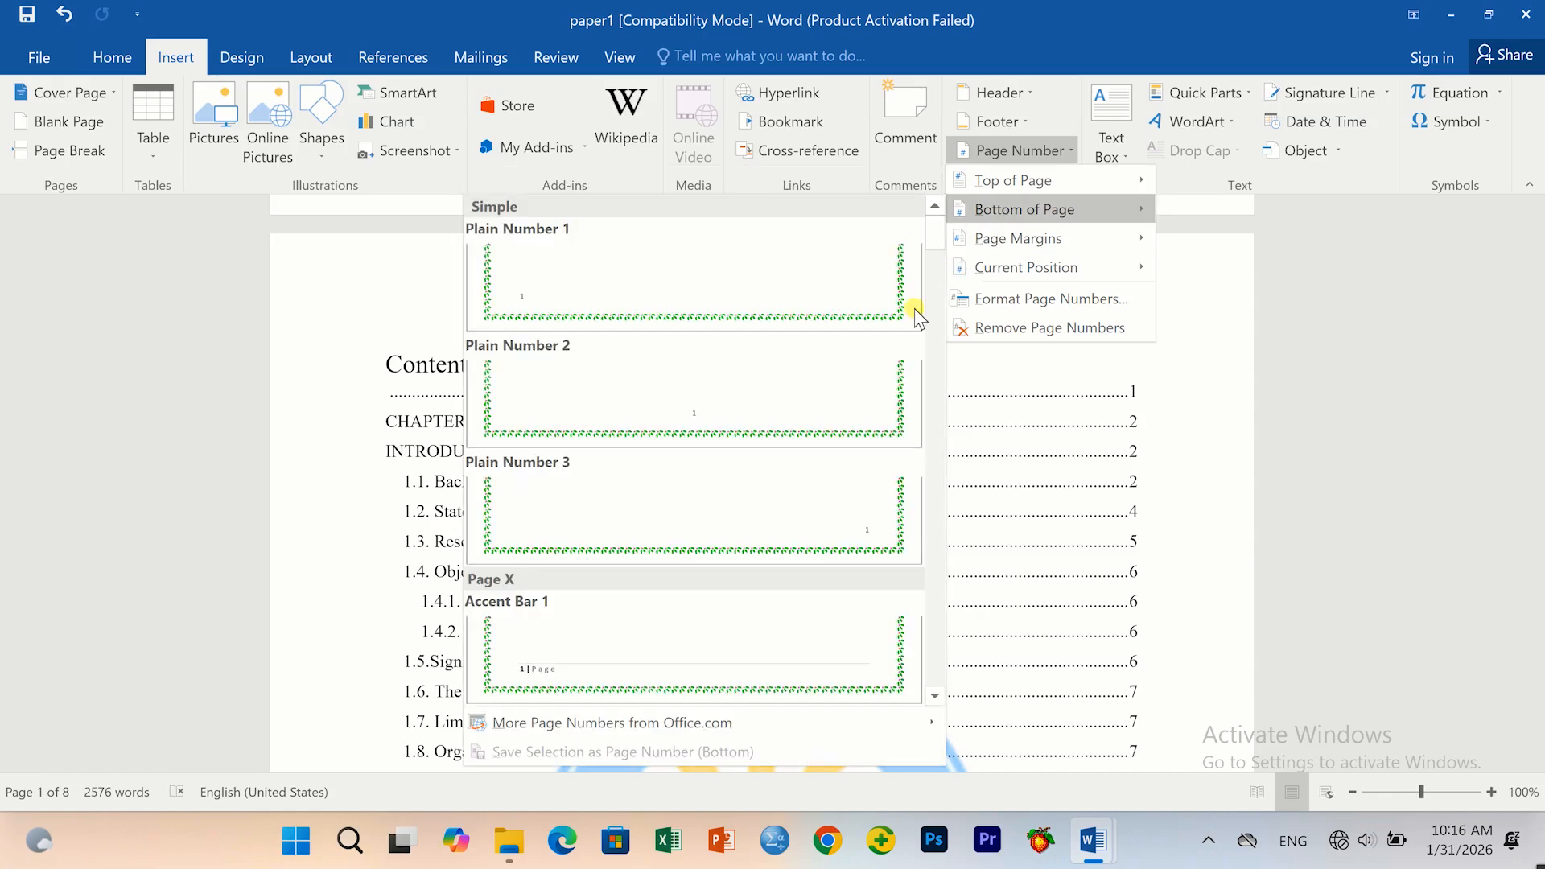
{"action": "left_click", "coordinate": [742, 404]}
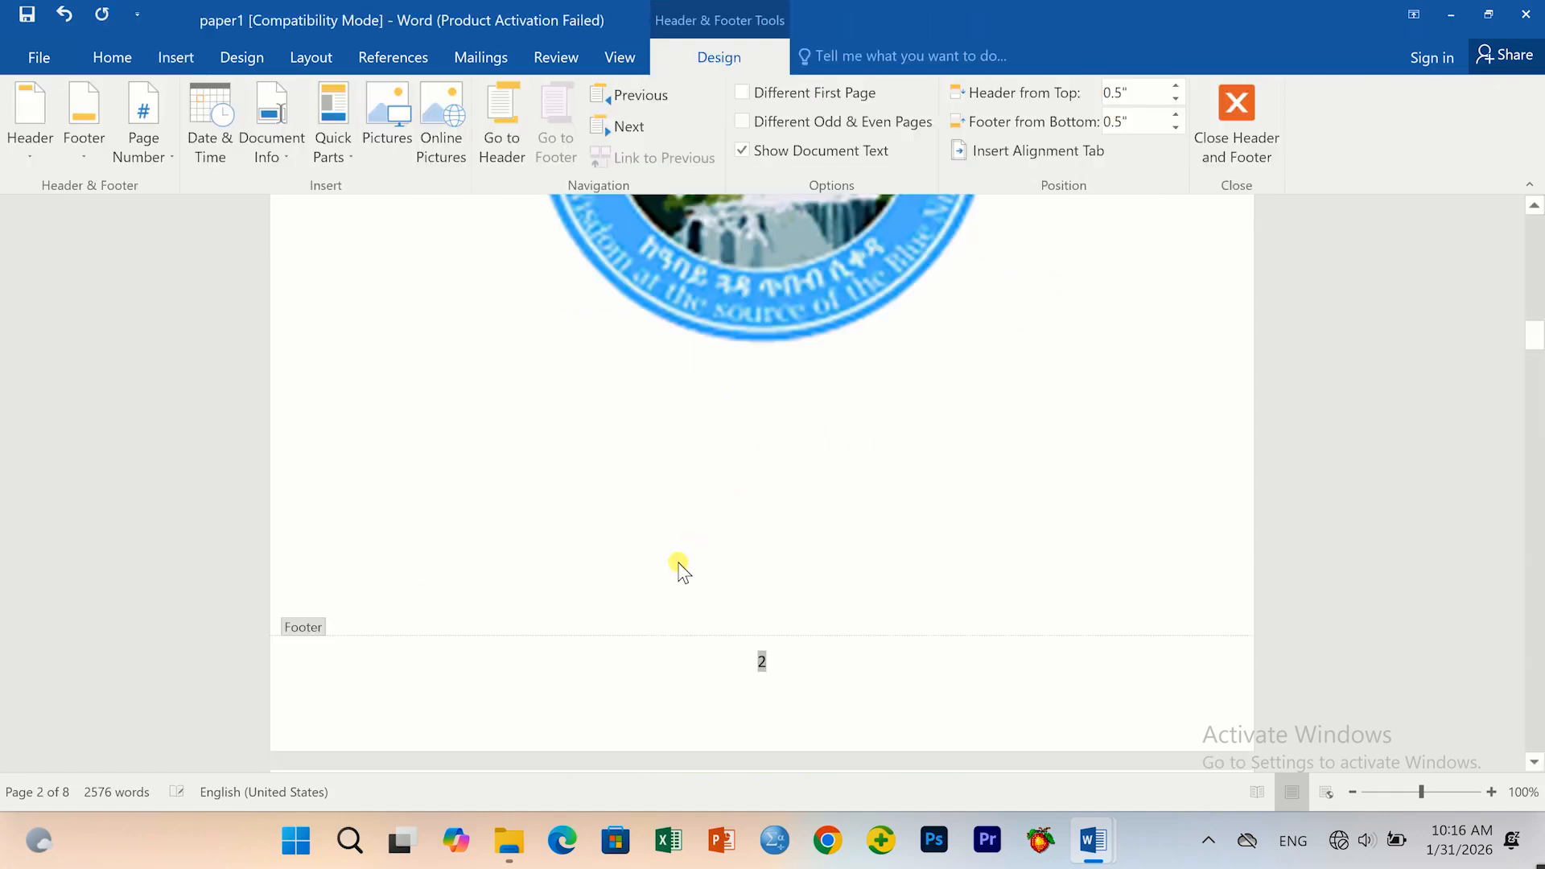
Select the logo watermark on page 4 and the neighbouring pages to inspect it.
{"action": "scroll", "coordinate": [676, 562], "scroll_direction": "up", "scroll_amount": 3}
{"action": "scroll", "coordinate": [676, 561], "scroll_direction": "down", "scroll_amount": 9}
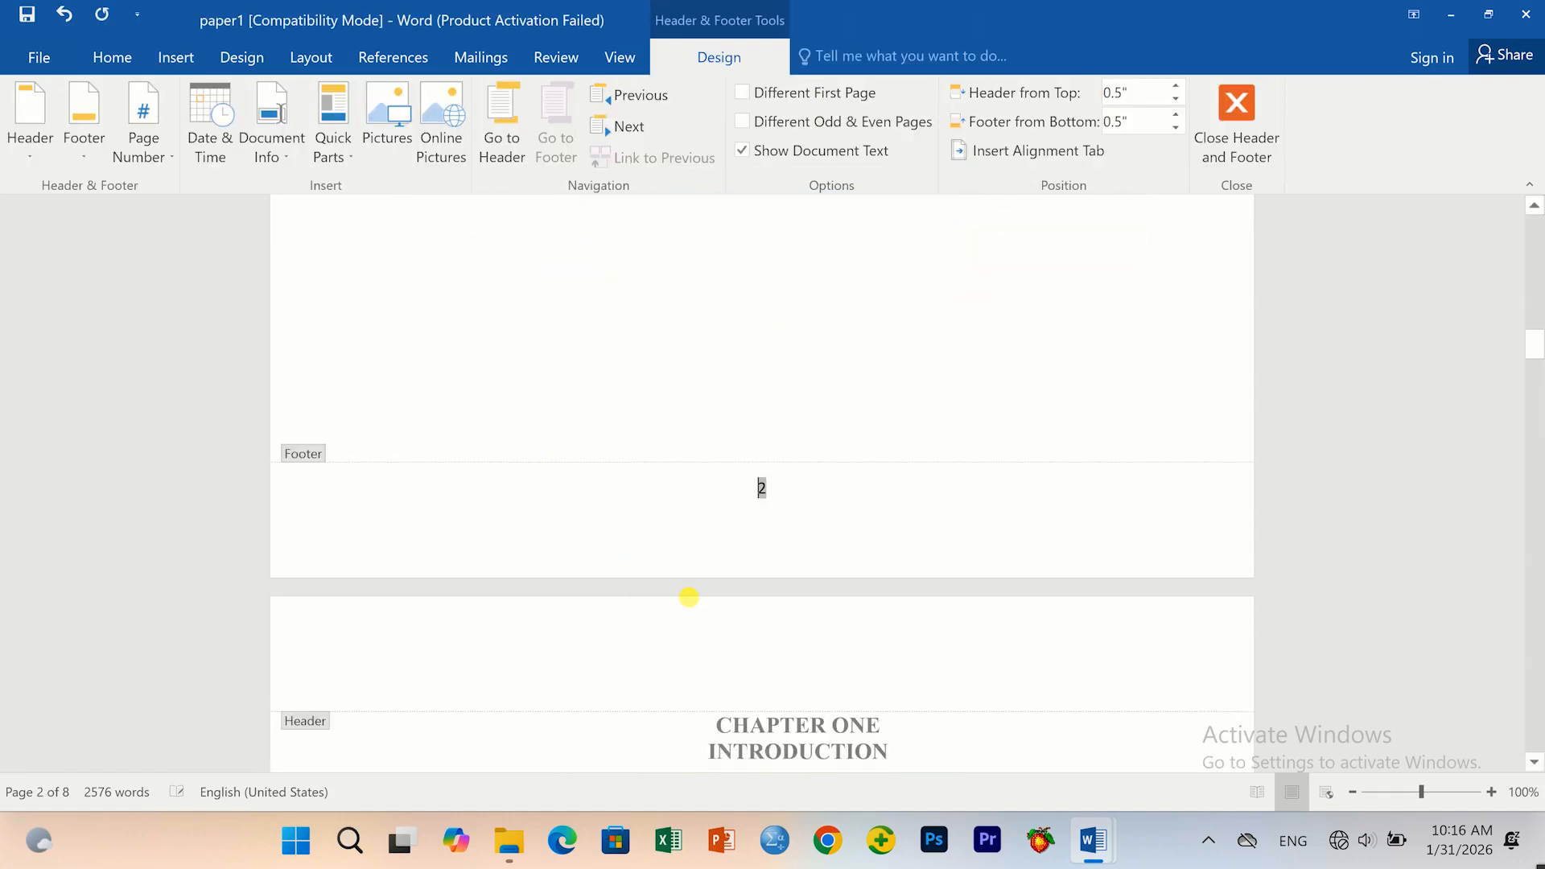
{"action": "scroll", "coordinate": [690, 605], "scroll_direction": "down", "scroll_amount": 10}
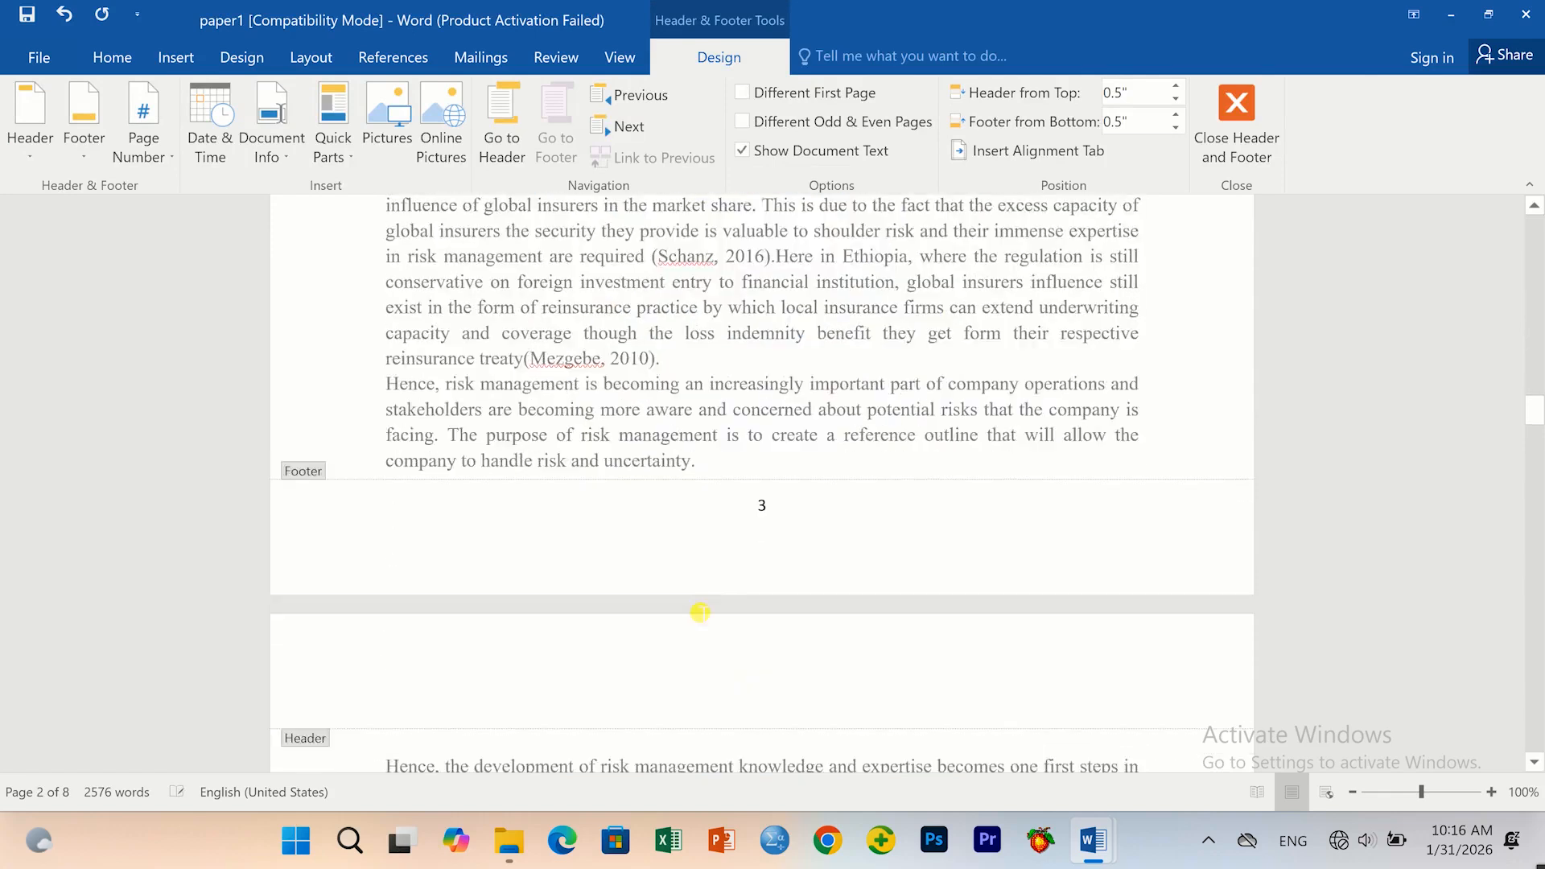
{"action": "scroll", "coordinate": [690, 606], "scroll_direction": "down", "scroll_amount": 5}
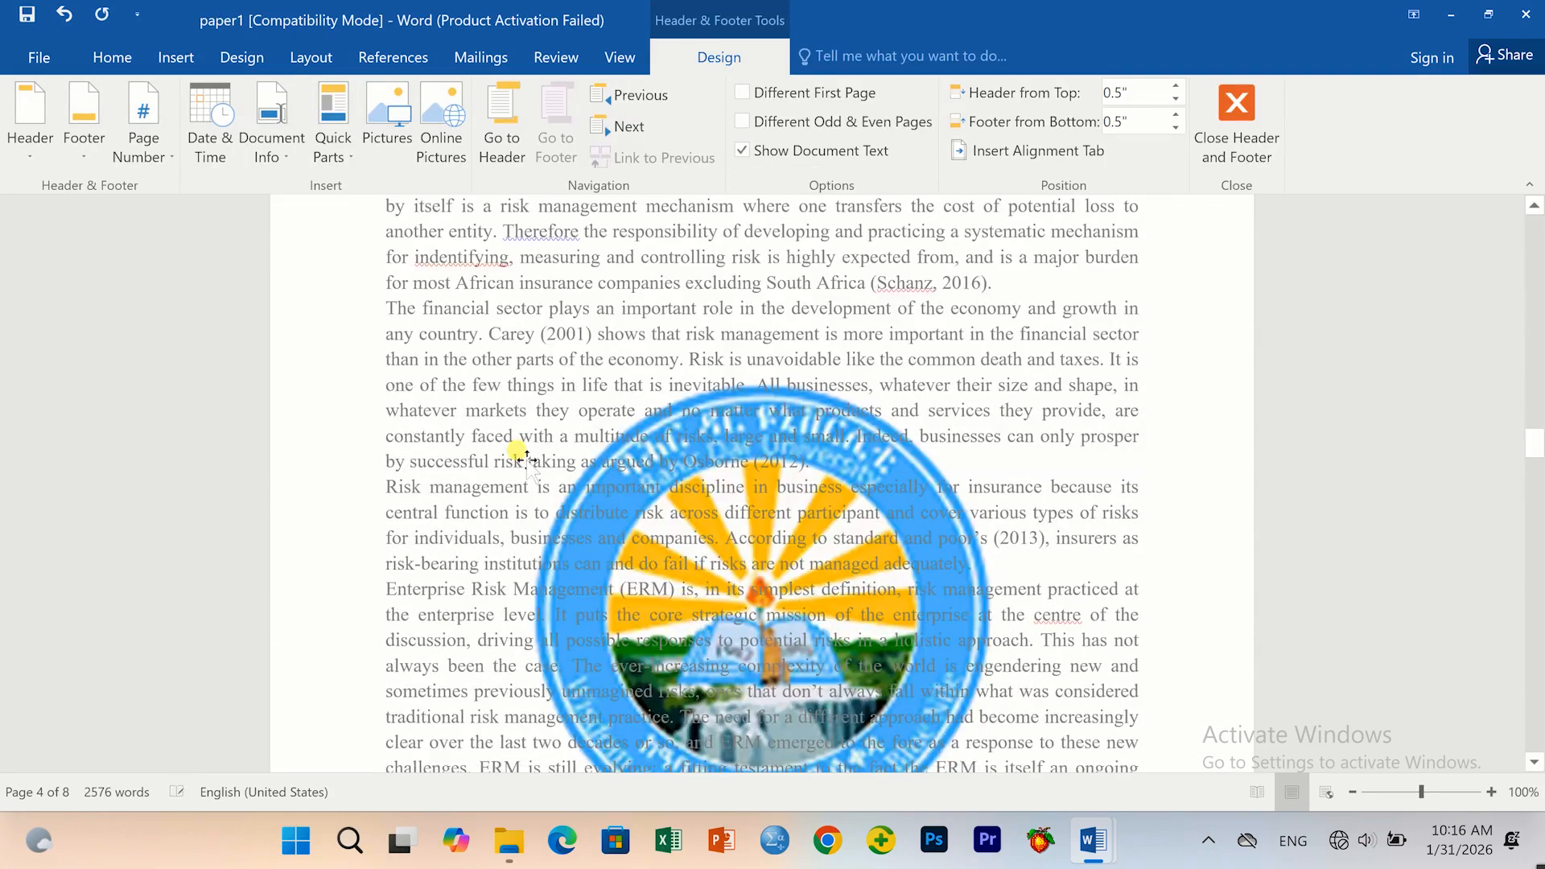
{"action": "left_click", "coordinate": [527, 460]}
{"action": "scroll", "coordinate": [582, 476], "scroll_direction": "up", "scroll_amount": 9}
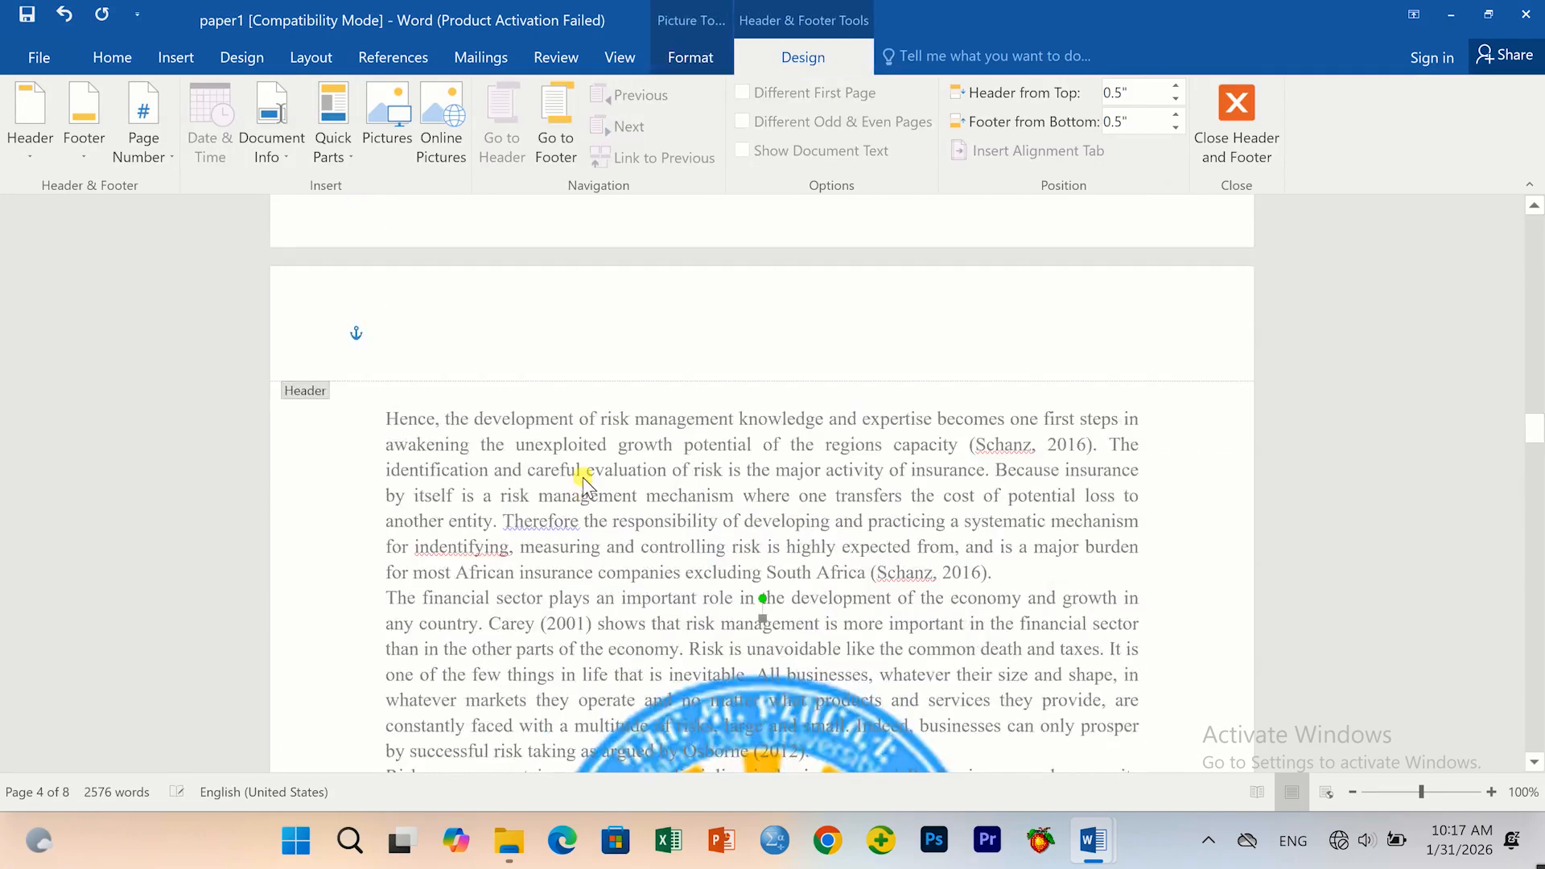
{"action": "scroll", "coordinate": [588, 483], "scroll_direction": "up", "scroll_amount": 1}
{"action": "left_click", "coordinate": [620, 563]}
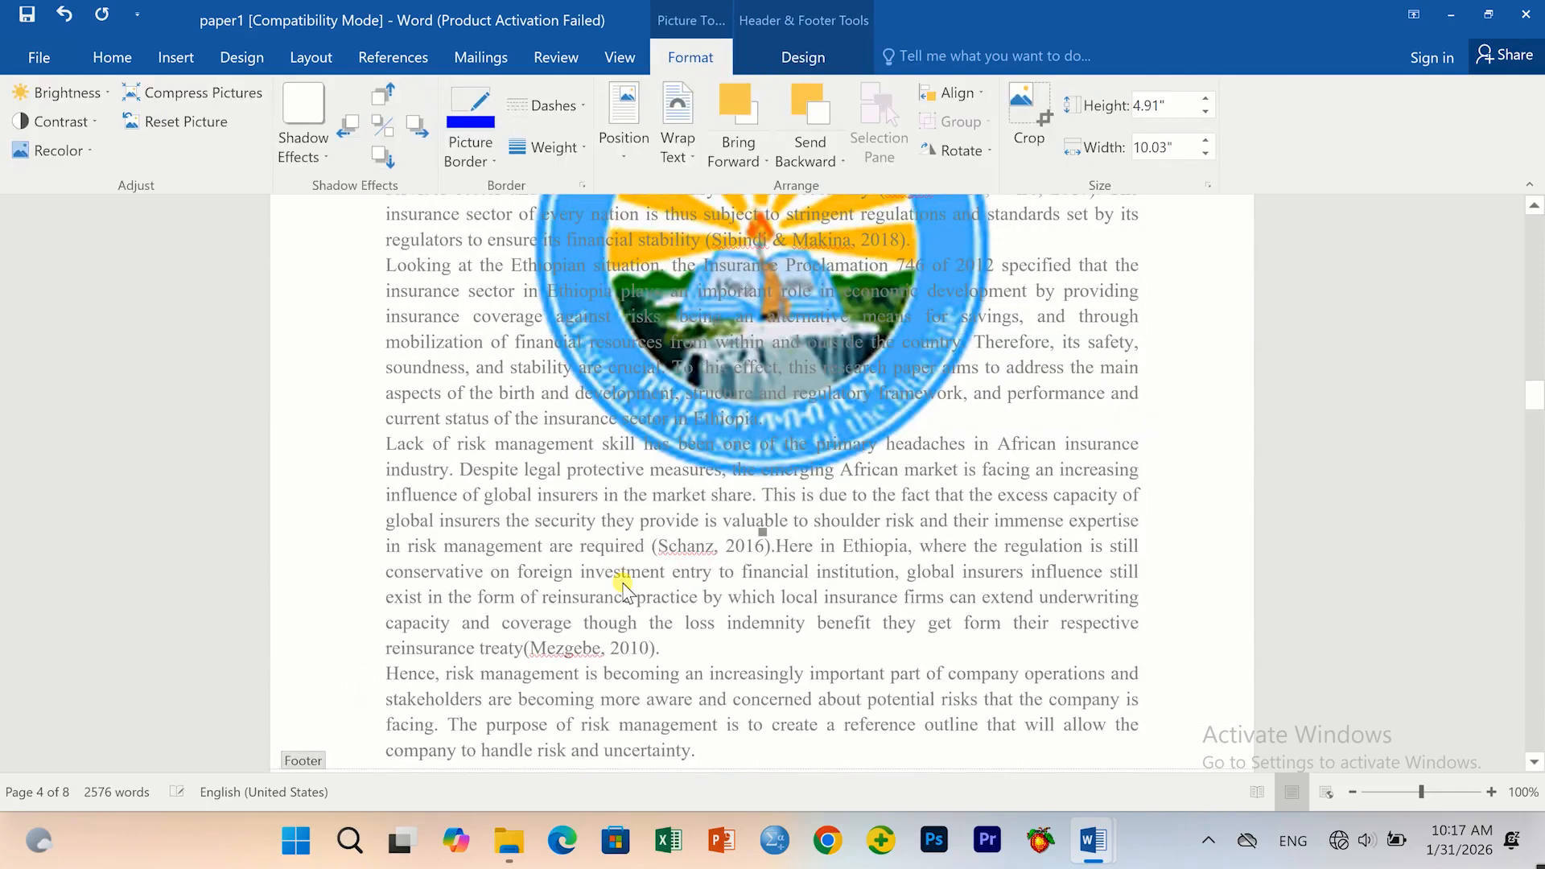
Deselect the watermark and leave header editing, returning to the document body.
{"action": "scroll", "coordinate": [631, 593], "scroll_direction": "up", "scroll_amount": 8}
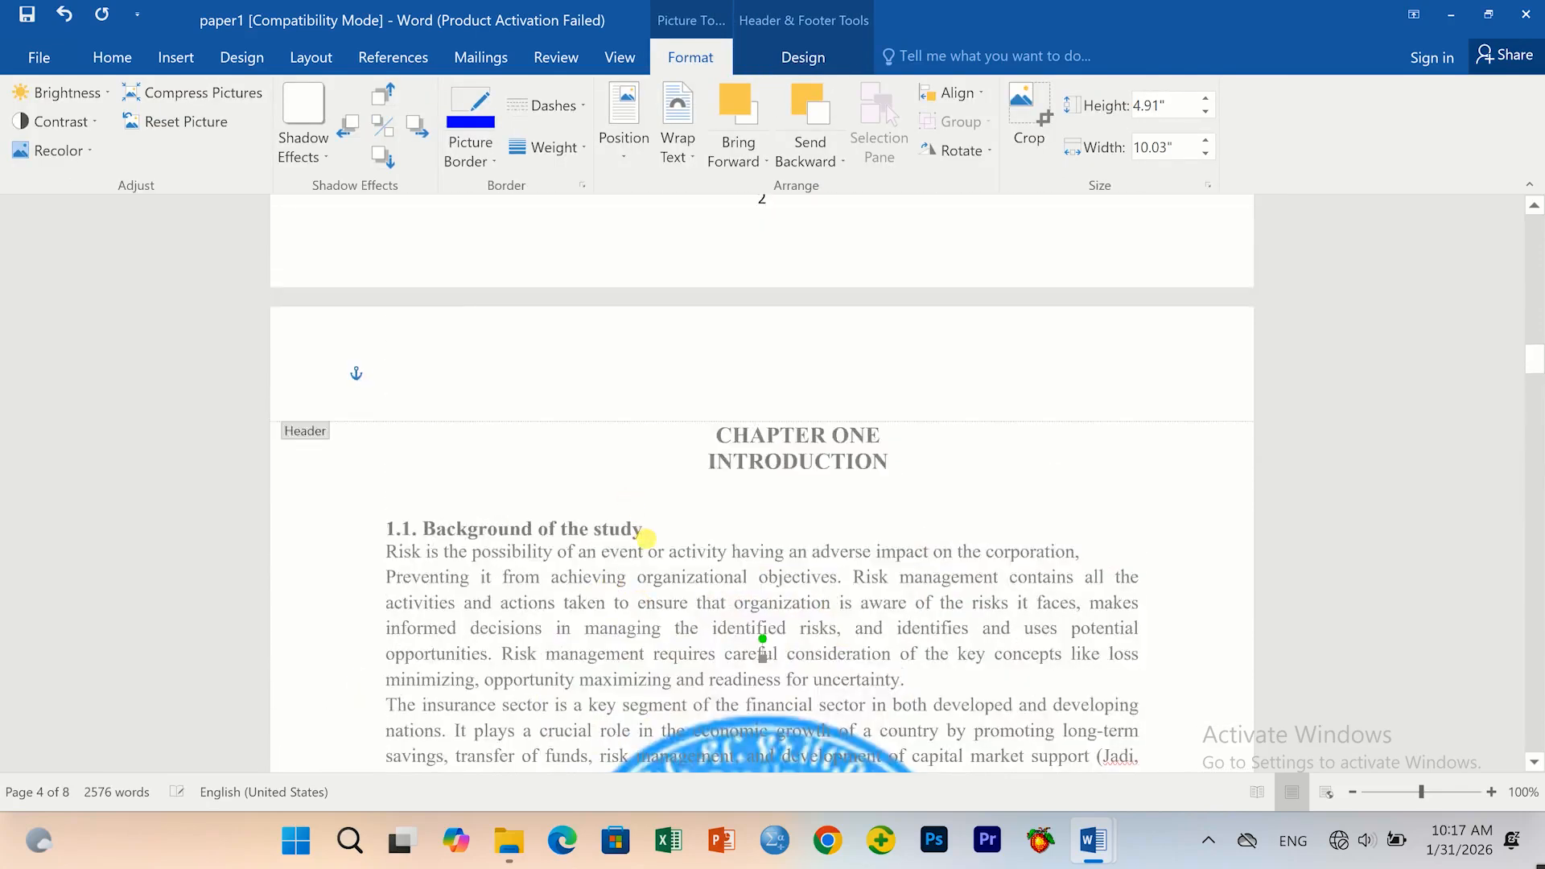
{"action": "scroll", "coordinate": [644, 539], "scroll_direction": "up", "scroll_amount": 5}
{"action": "scroll", "coordinate": [644, 541], "scroll_direction": "up", "scroll_amount": 3}
{"action": "left_click", "coordinate": [641, 540]}
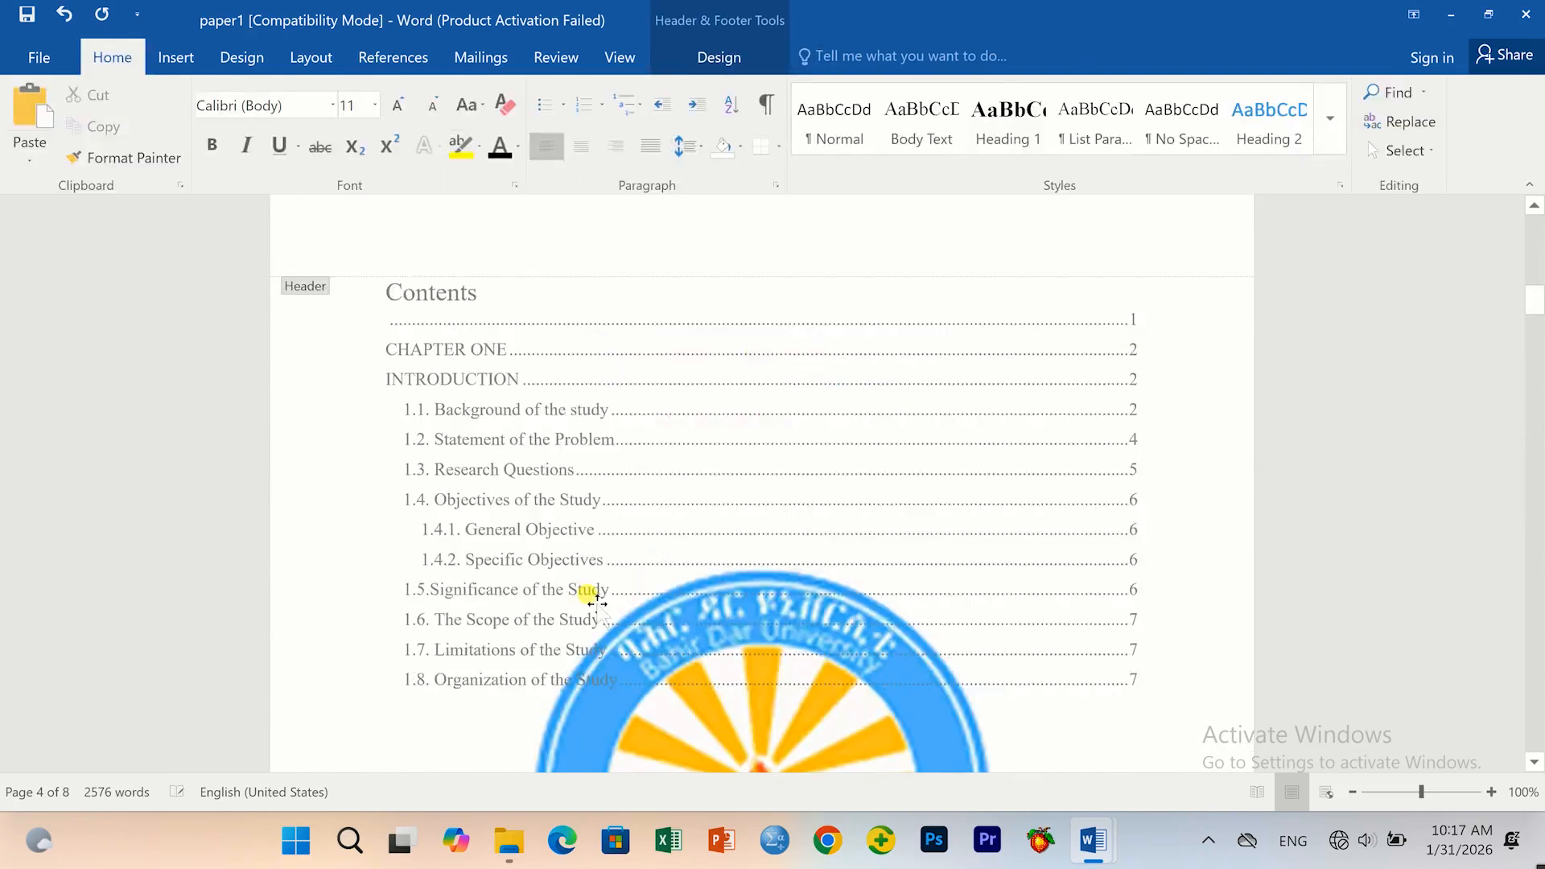
{"action": "scroll", "coordinate": [556, 526], "scroll_direction": "up", "scroll_amount": 1}
{"action": "scroll", "coordinate": [554, 525], "scroll_direction": "up", "scroll_amount": 6}
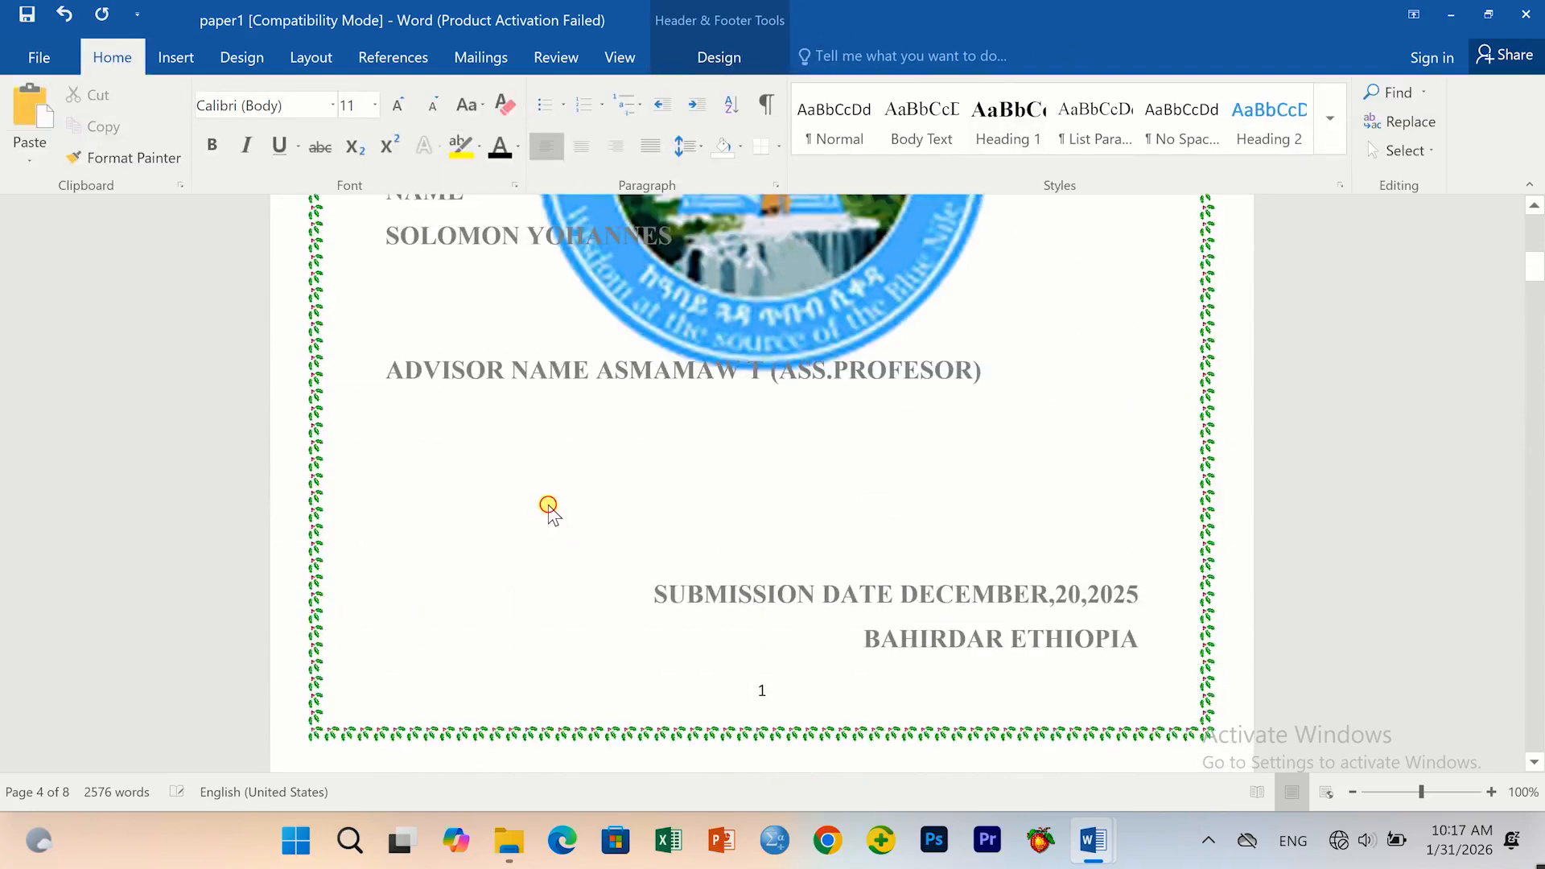
{"action": "double_click", "coordinate": [568, 541]}
{"action": "left_click", "coordinate": [532, 524]}
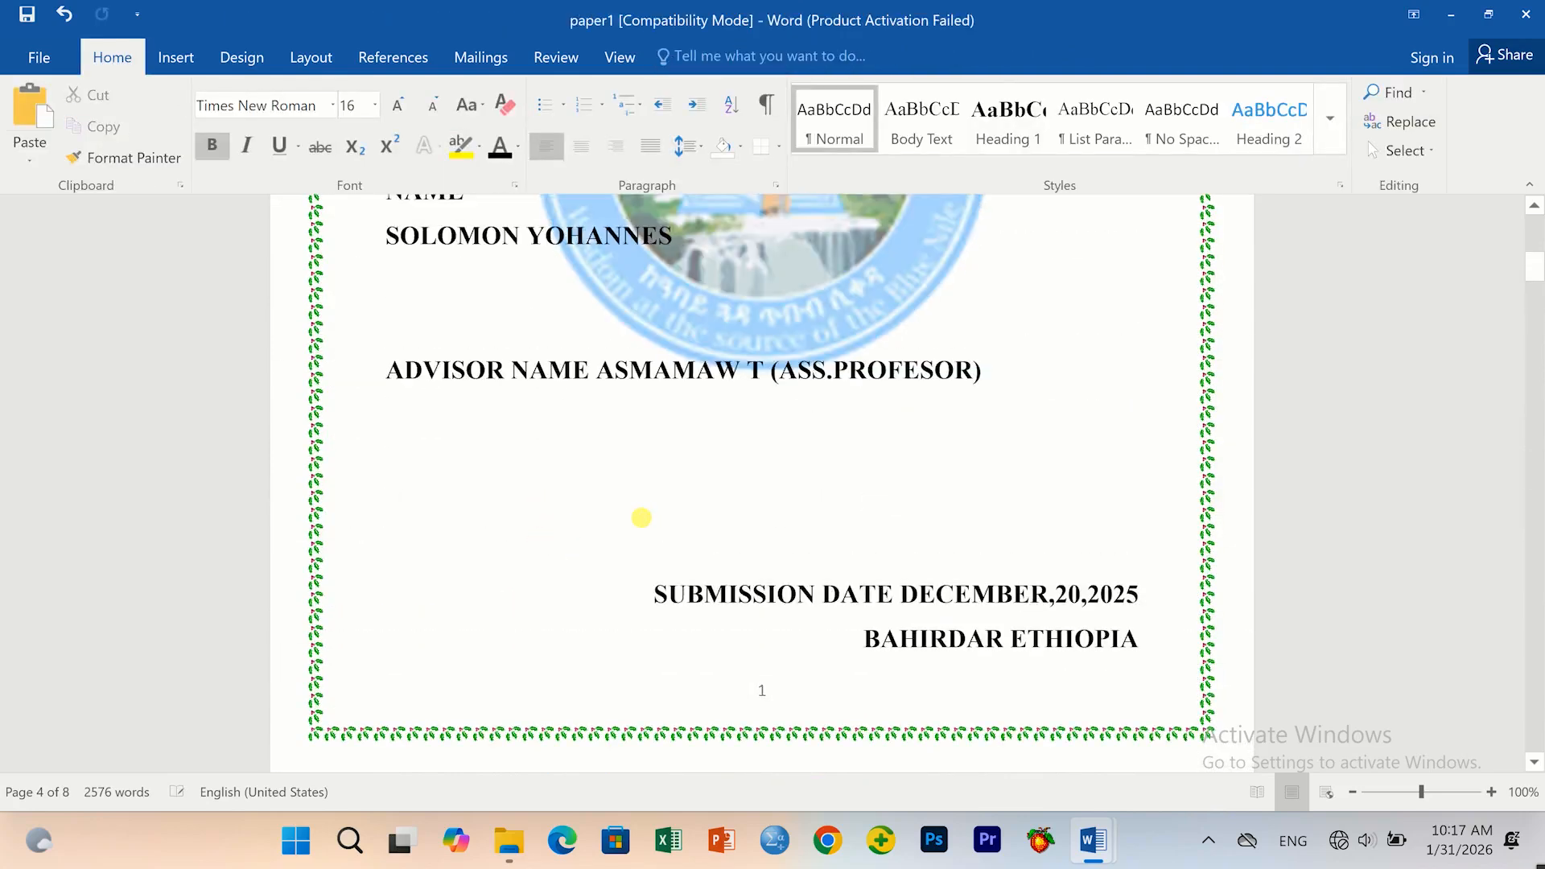
{"action": "scroll", "coordinate": [725, 500], "scroll_direction": "down", "scroll_amount": 2}
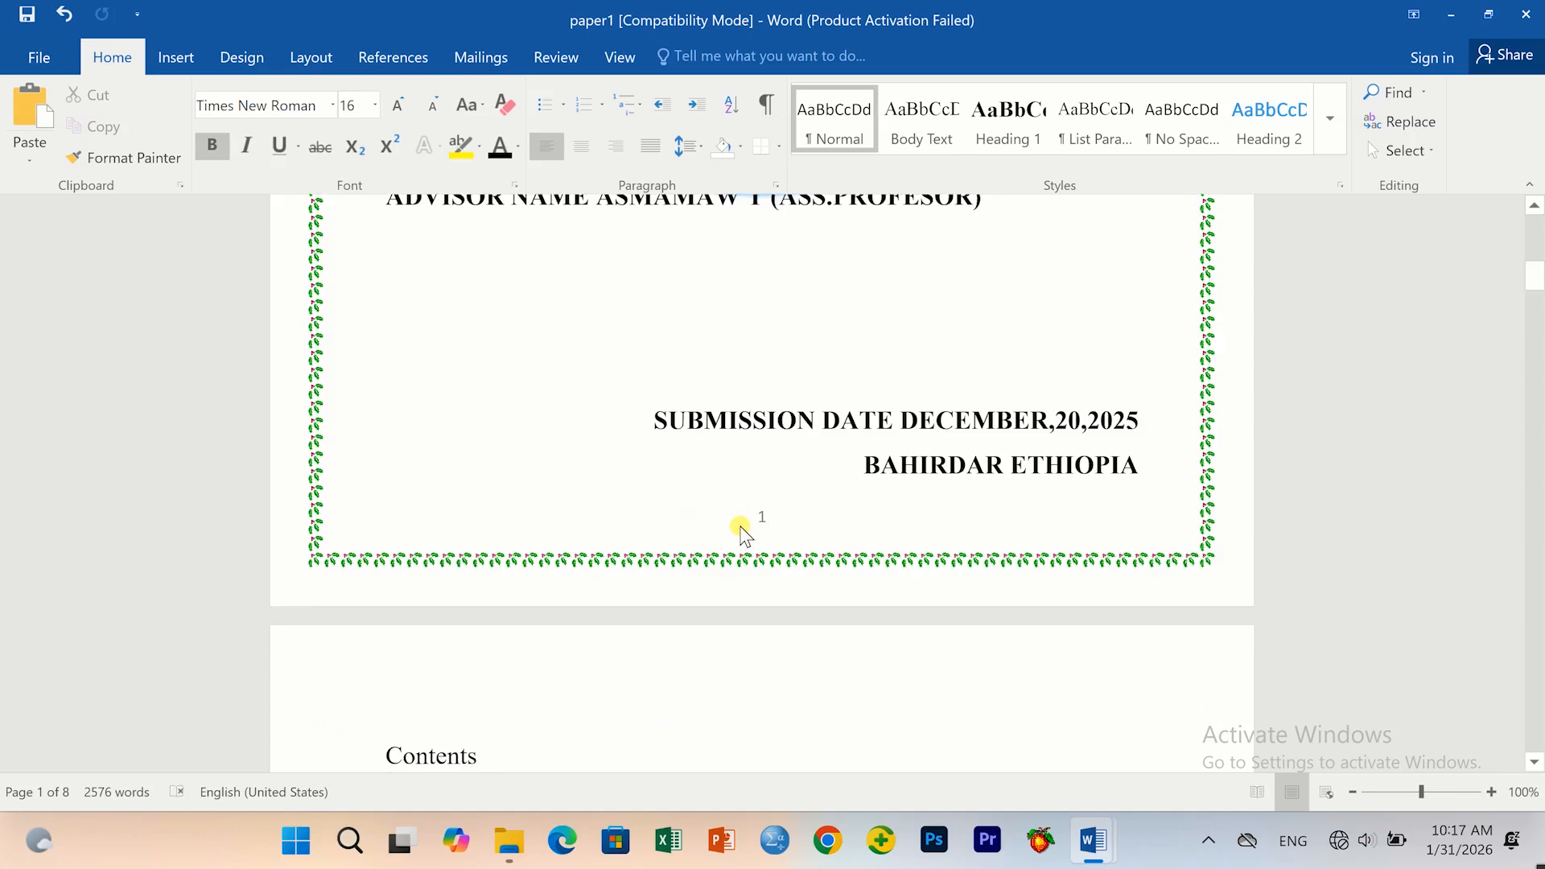
{"action": "scroll", "coordinate": [766, 528], "scroll_direction": "down", "scroll_amount": 1}
{"action": "scroll", "coordinate": [766, 528], "scroll_direction": "down", "scroll_amount": 11}
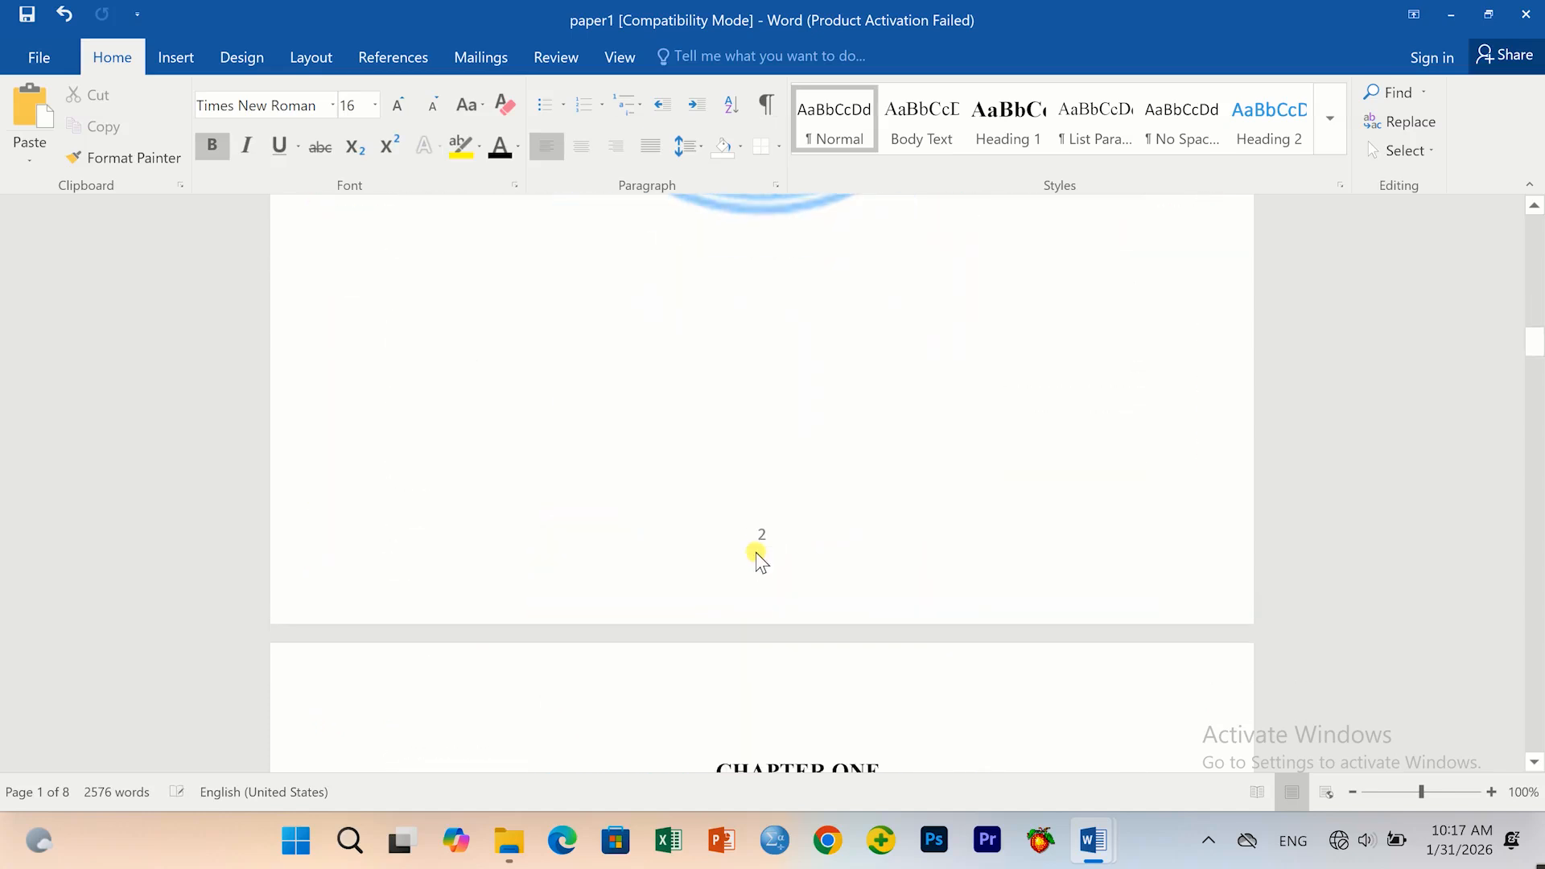
{"action": "scroll", "coordinate": [759, 579], "scroll_direction": "down", "scroll_amount": 13}
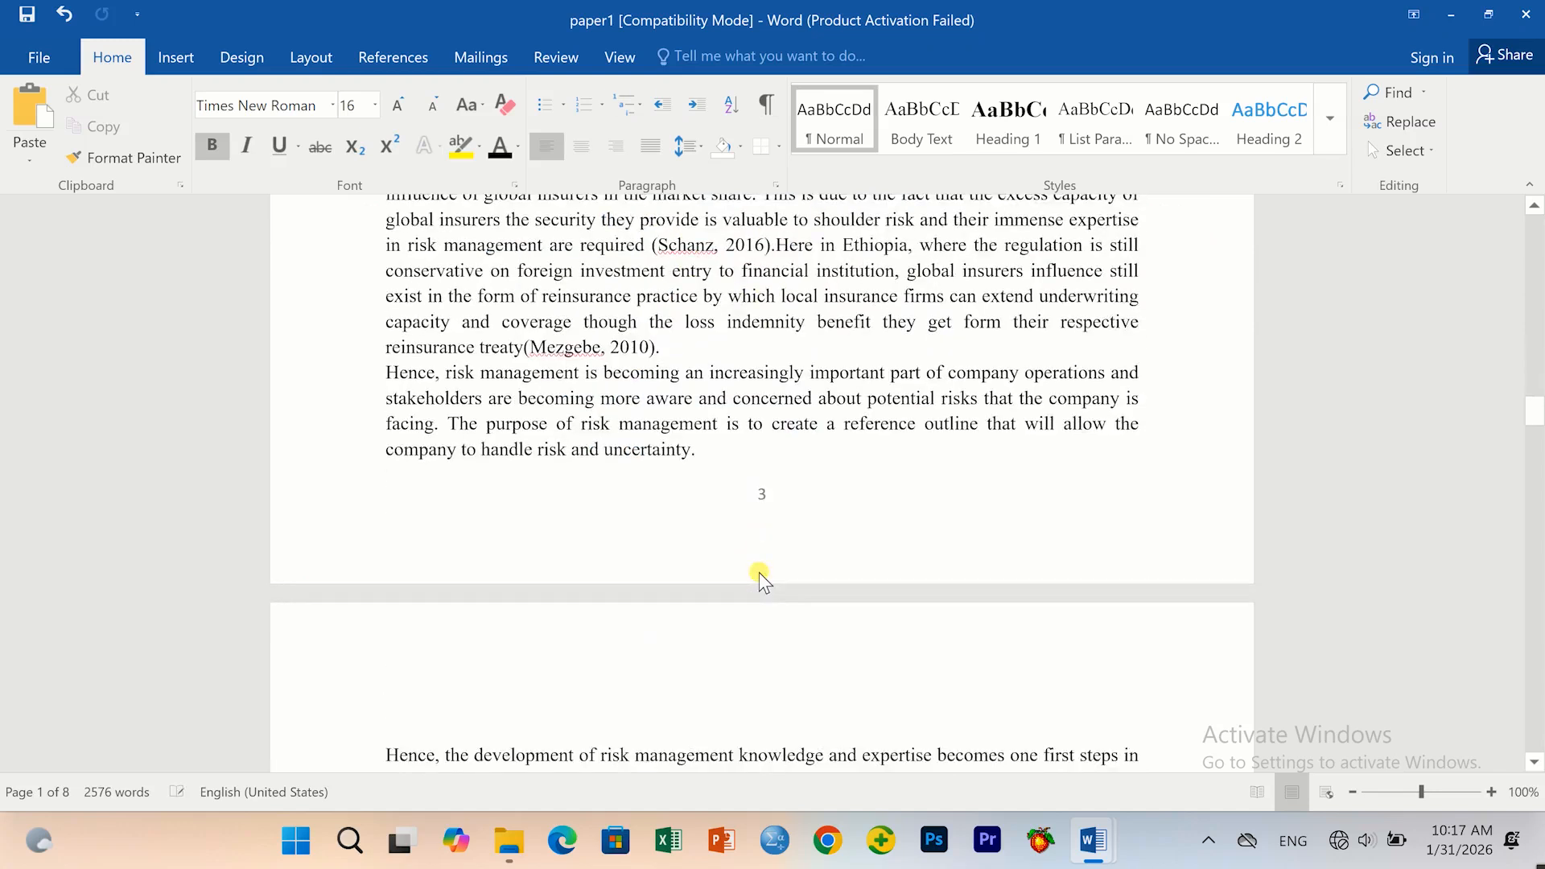
{"action": "scroll", "coordinate": [768, 577], "scroll_direction": "down", "scroll_amount": 12}
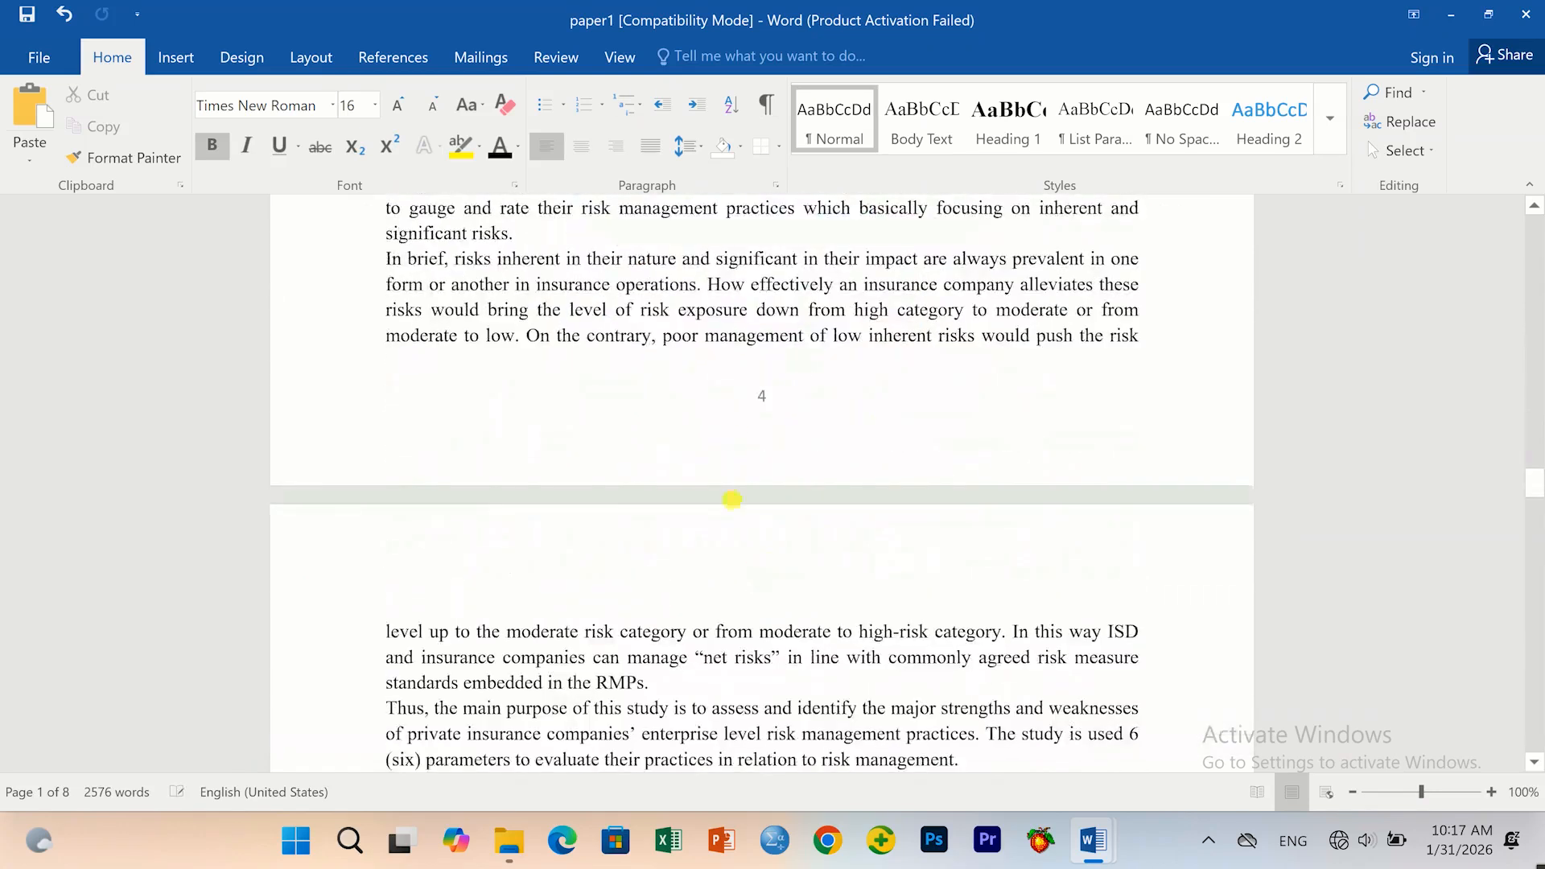
{"action": "scroll", "coordinate": [777, 531], "scroll_direction": "down", "scroll_amount": 10}
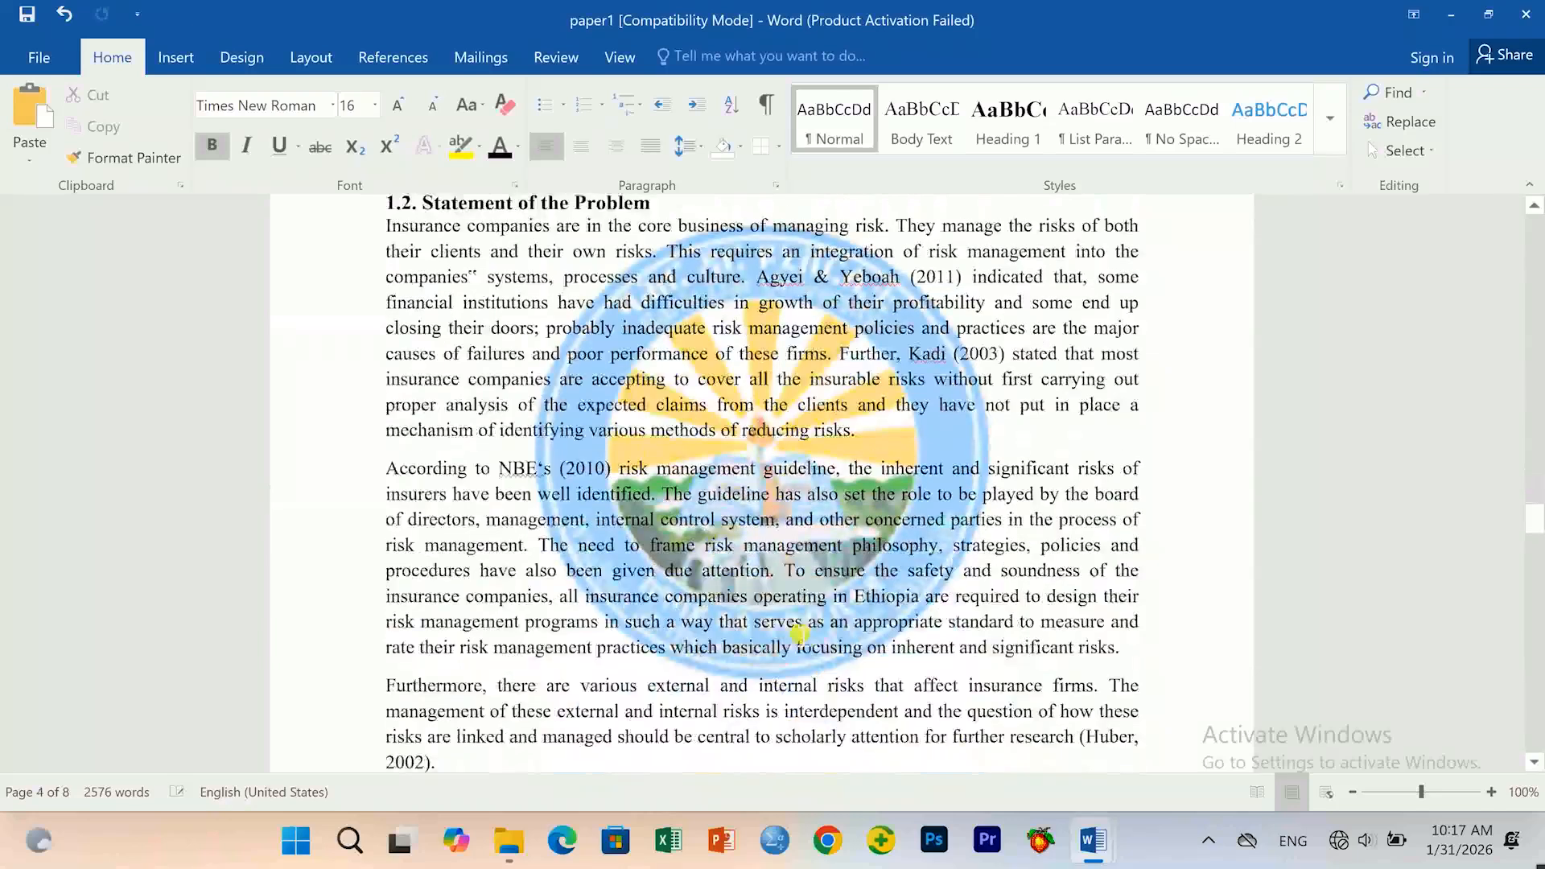
{"action": "scroll", "coordinate": [764, 620], "scroll_direction": "up", "scroll_amount": 15}
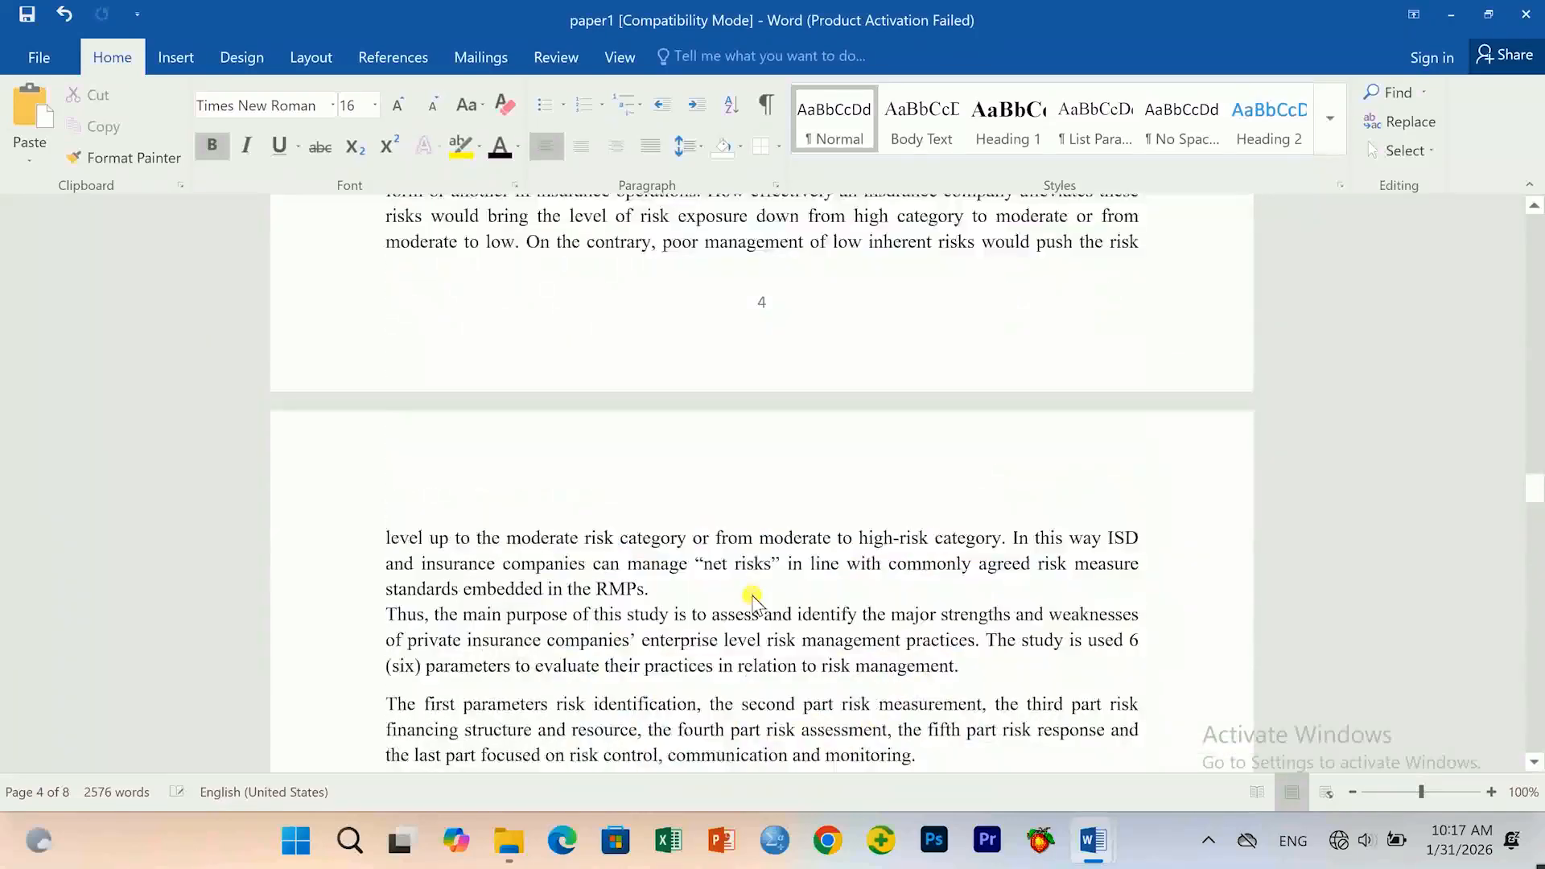
{"action": "scroll", "coordinate": [761, 605], "scroll_direction": "up", "scroll_amount": 20}
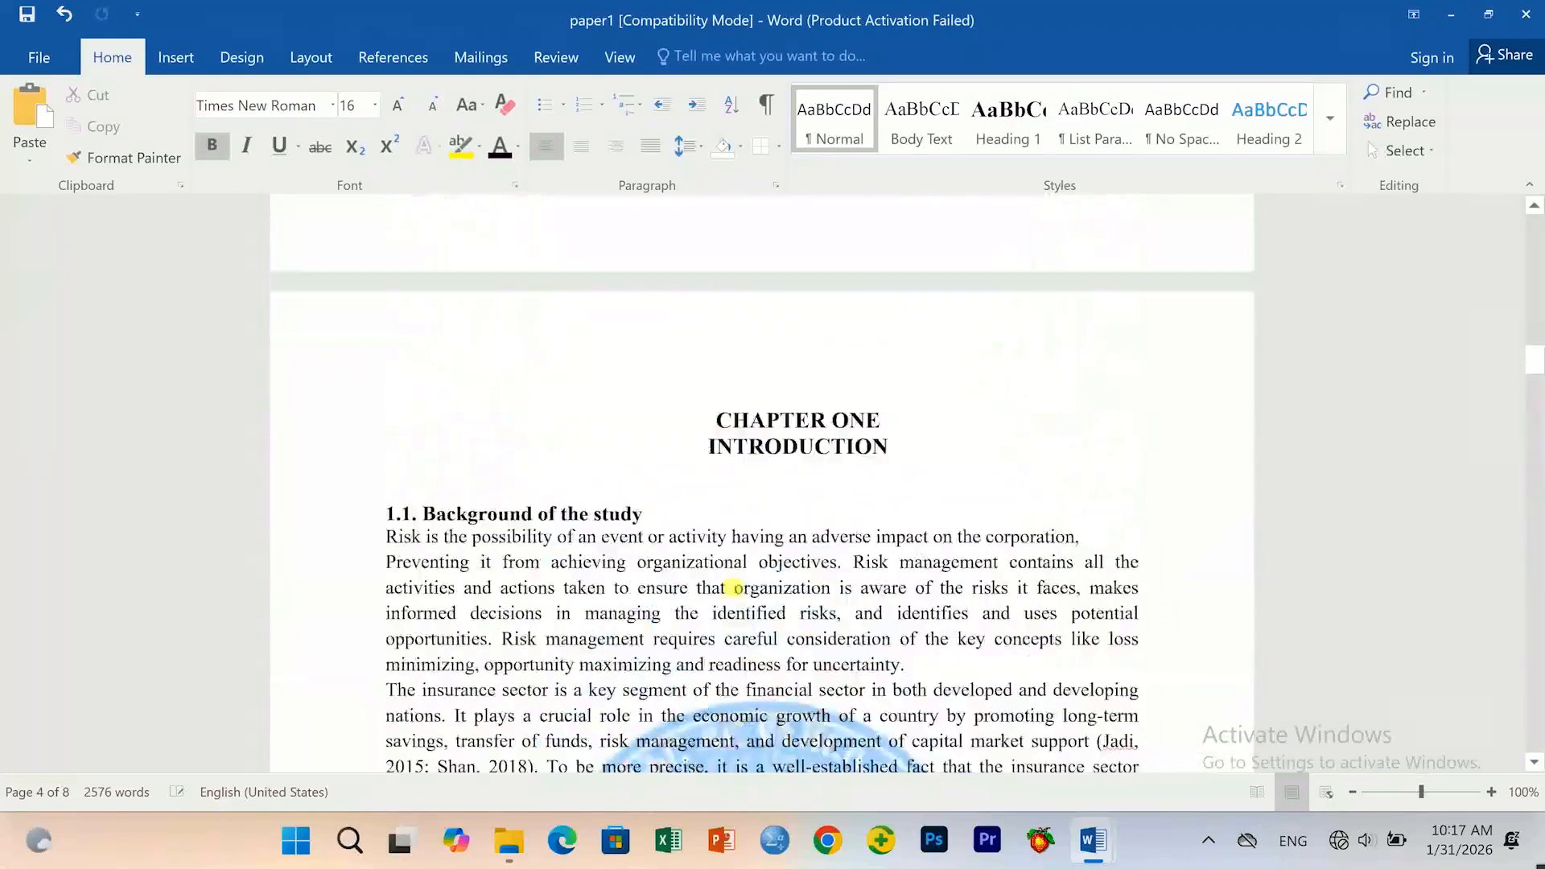
{"action": "scroll", "coordinate": [742, 597], "scroll_direction": "up", "scroll_amount": 20}
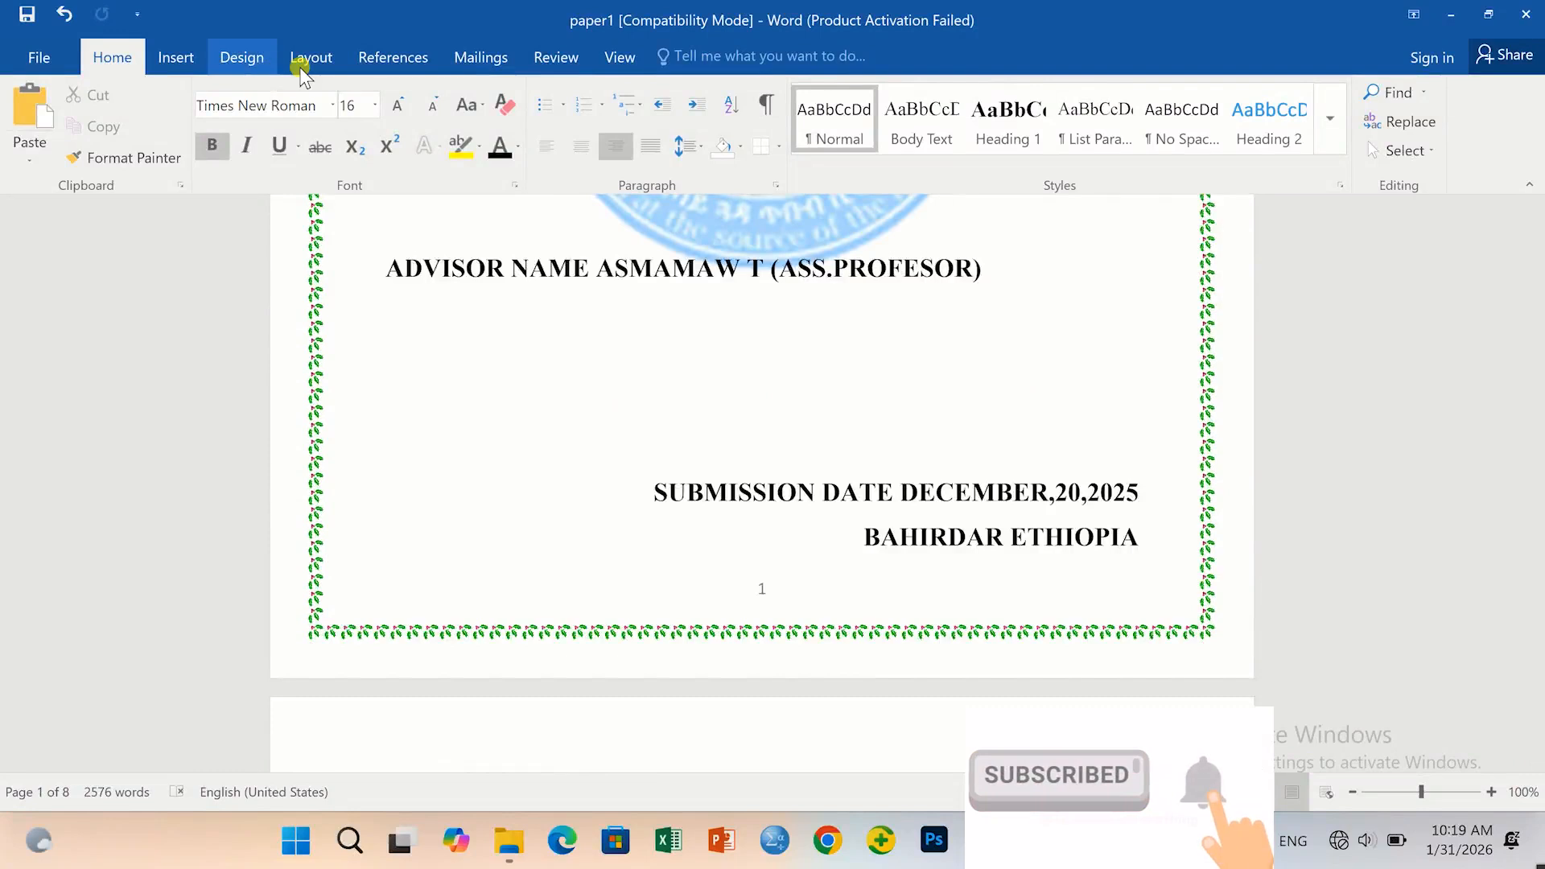
Insert a Next Page section break after the cover page.
{"action": "left_click", "coordinate": [309, 56]}
{"action": "left_click", "coordinate": [308, 92]}
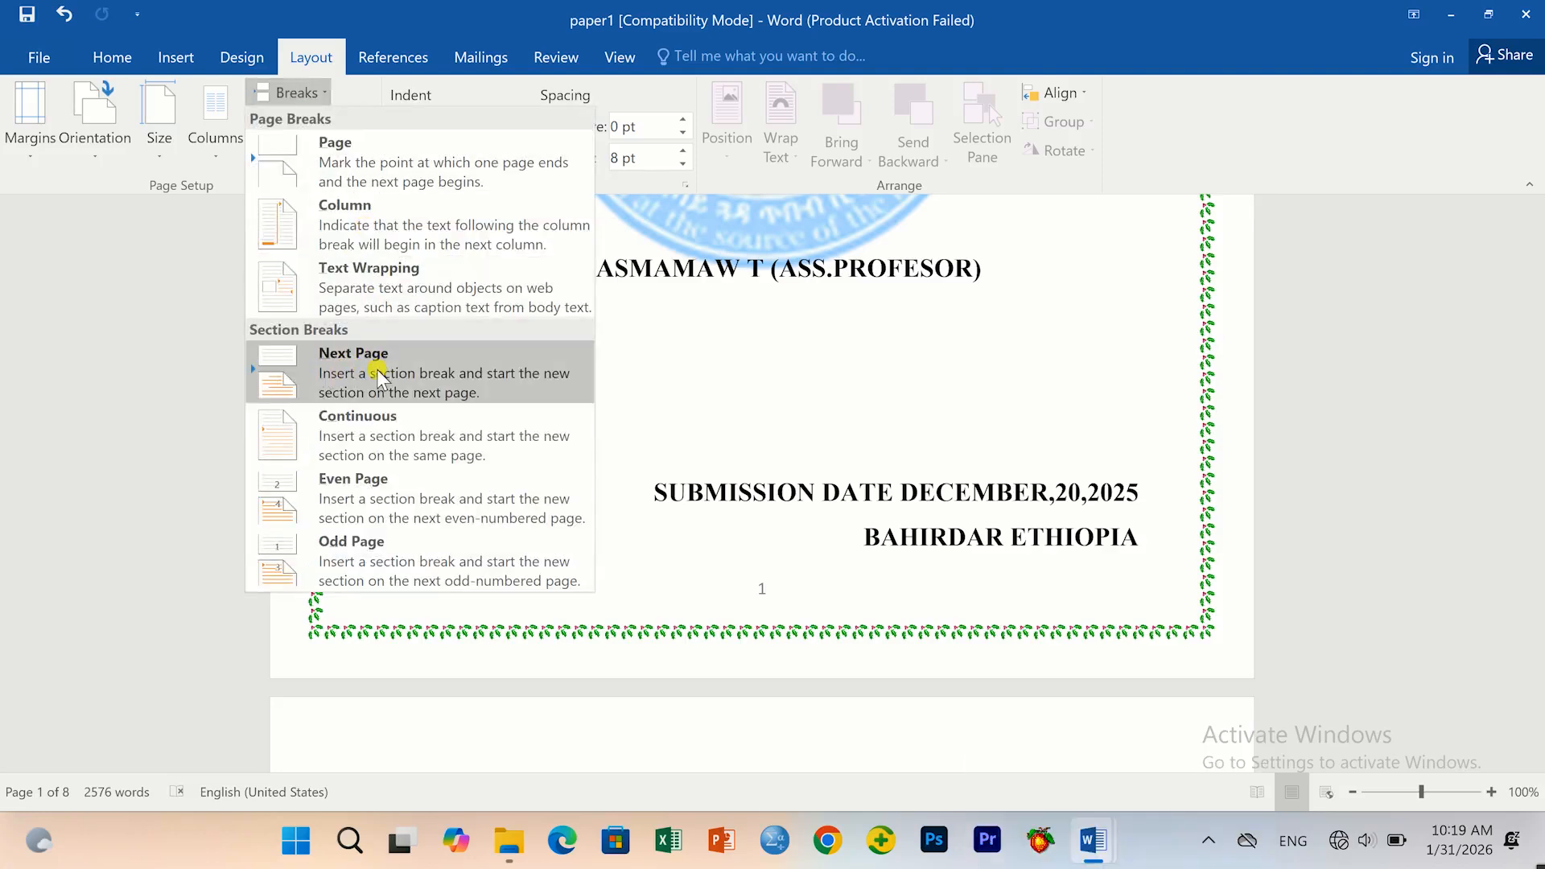
{"action": "left_click", "coordinate": [378, 374]}
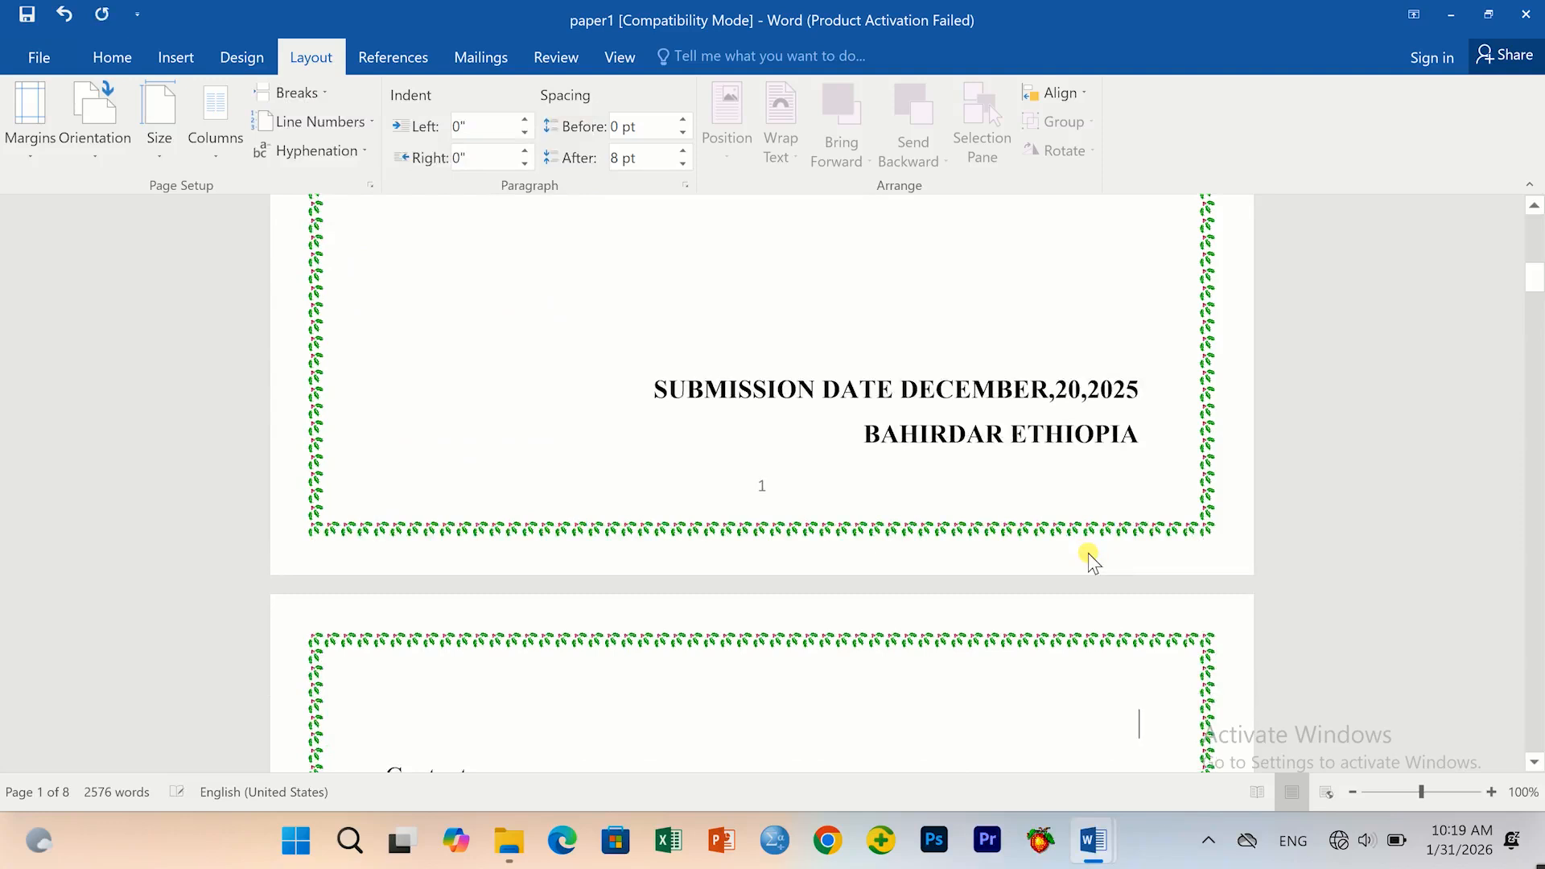
{"action": "scroll", "coordinate": [789, 586], "scroll_direction": "down", "scroll_amount": 4}
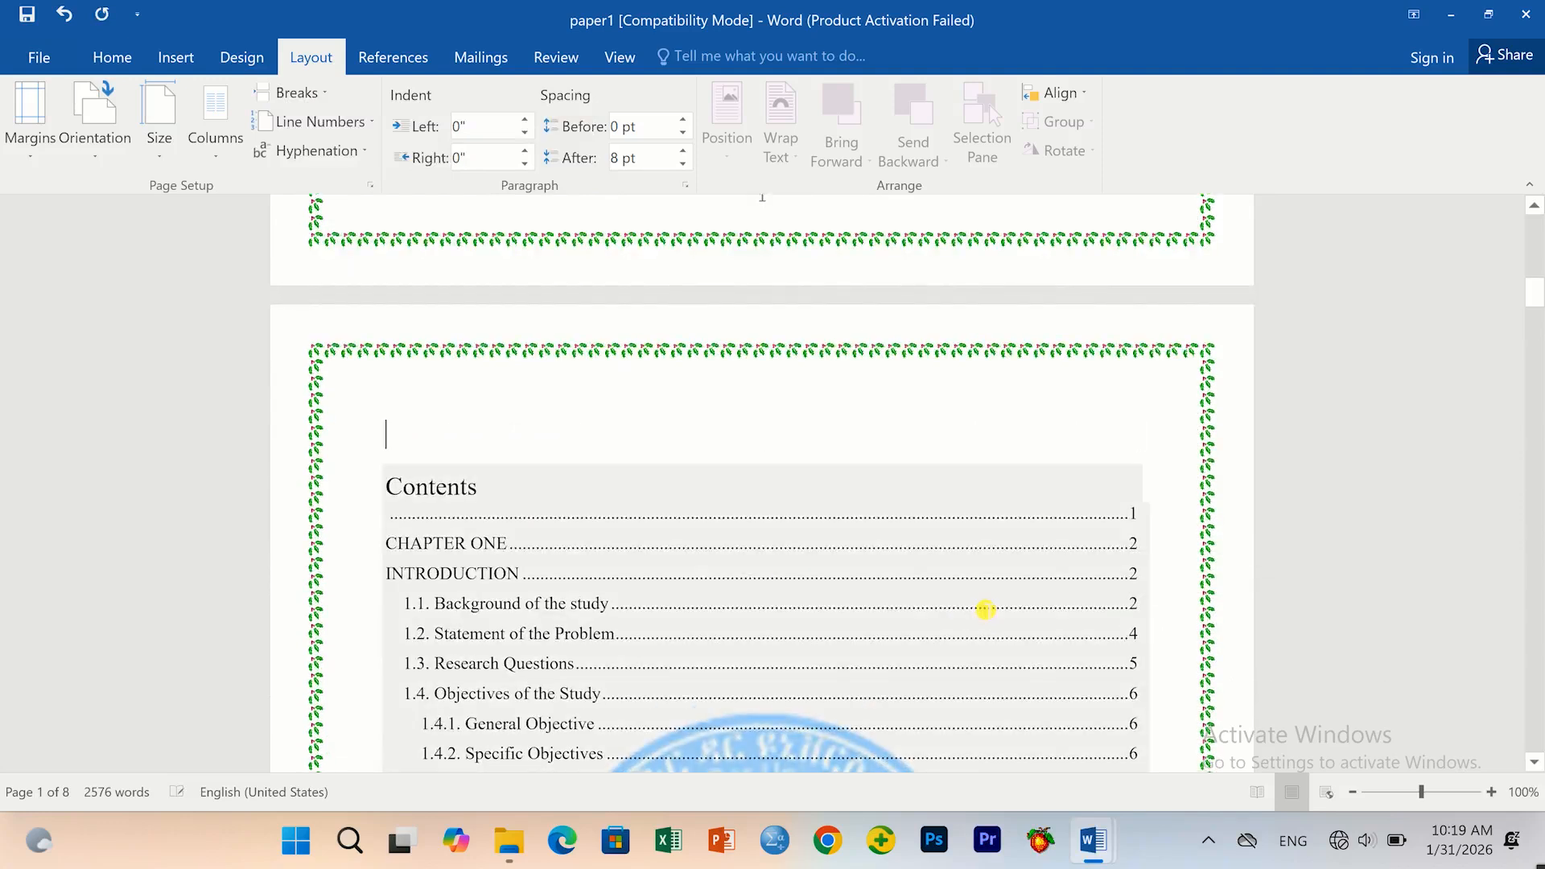
Fix the cover's last line so it reads BAHIRDAR ETHIOPA.
{"action": "key", "text": "BackSpace"}
{"action": "key", "text": "BackSpace"}
{"action": "key", "text": "BackSpace"}
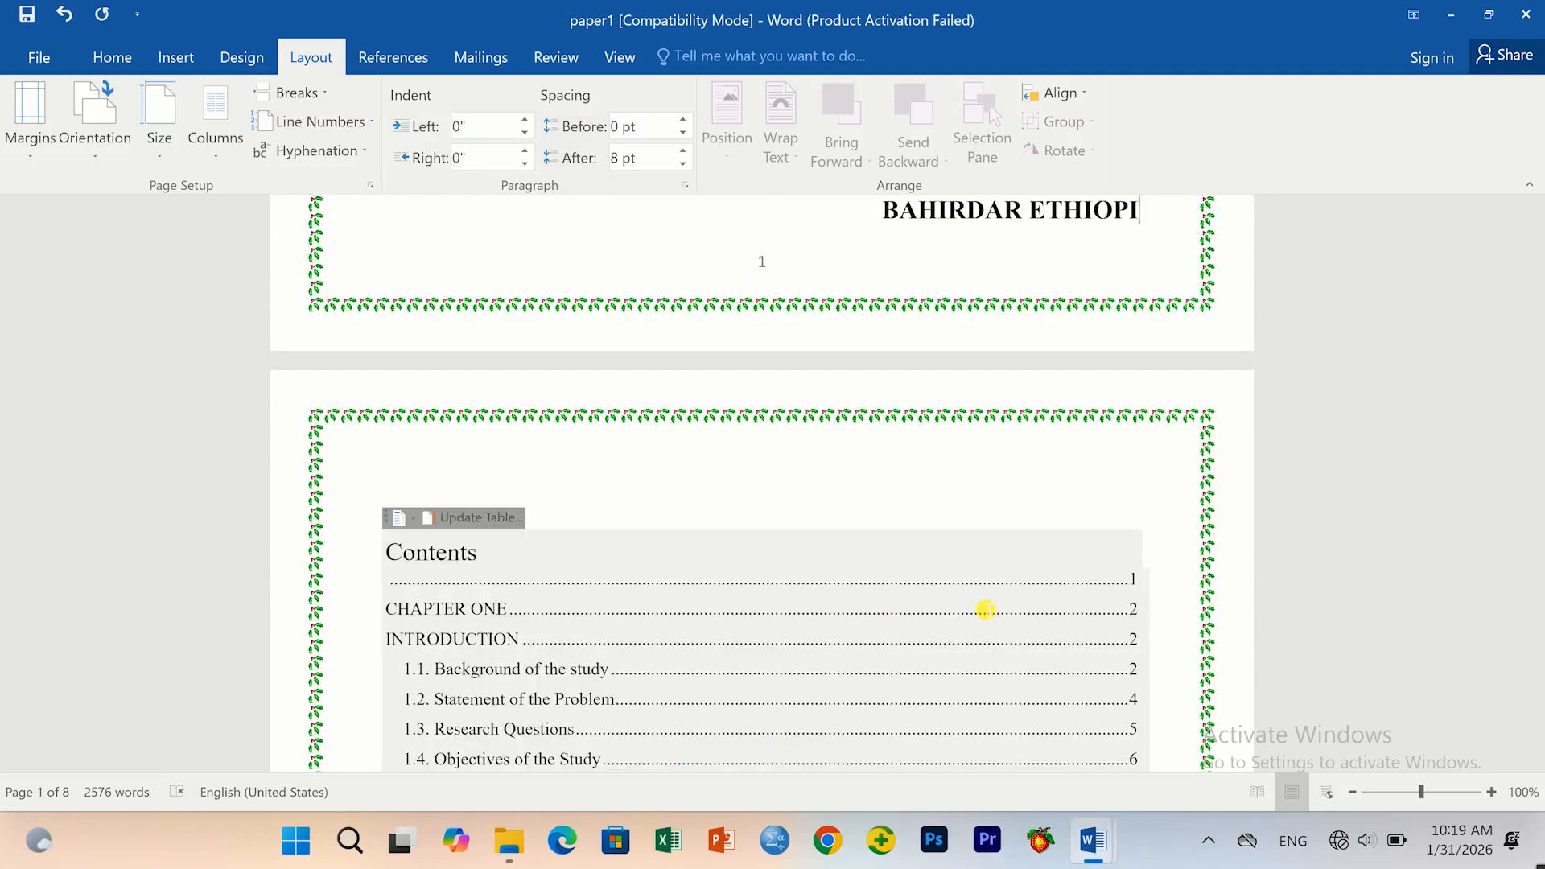
{"action": "scroll", "coordinate": [552, 634], "scroll_direction": "down", "scroll_amount": 3}
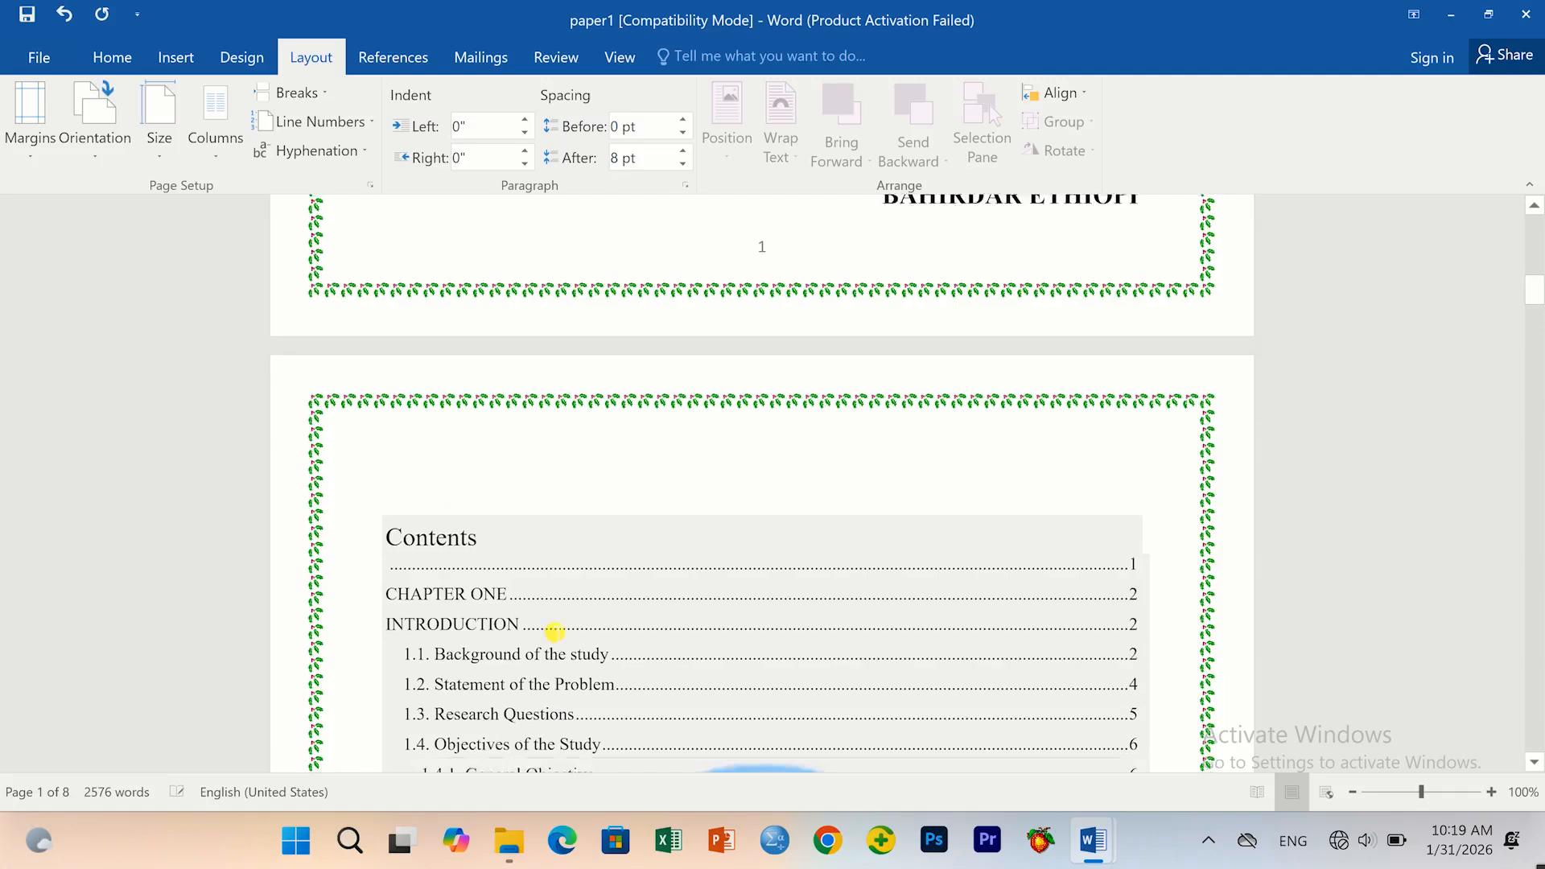
{"action": "scroll", "coordinate": [551, 654], "scroll_direction": "down", "scroll_amount": 15}
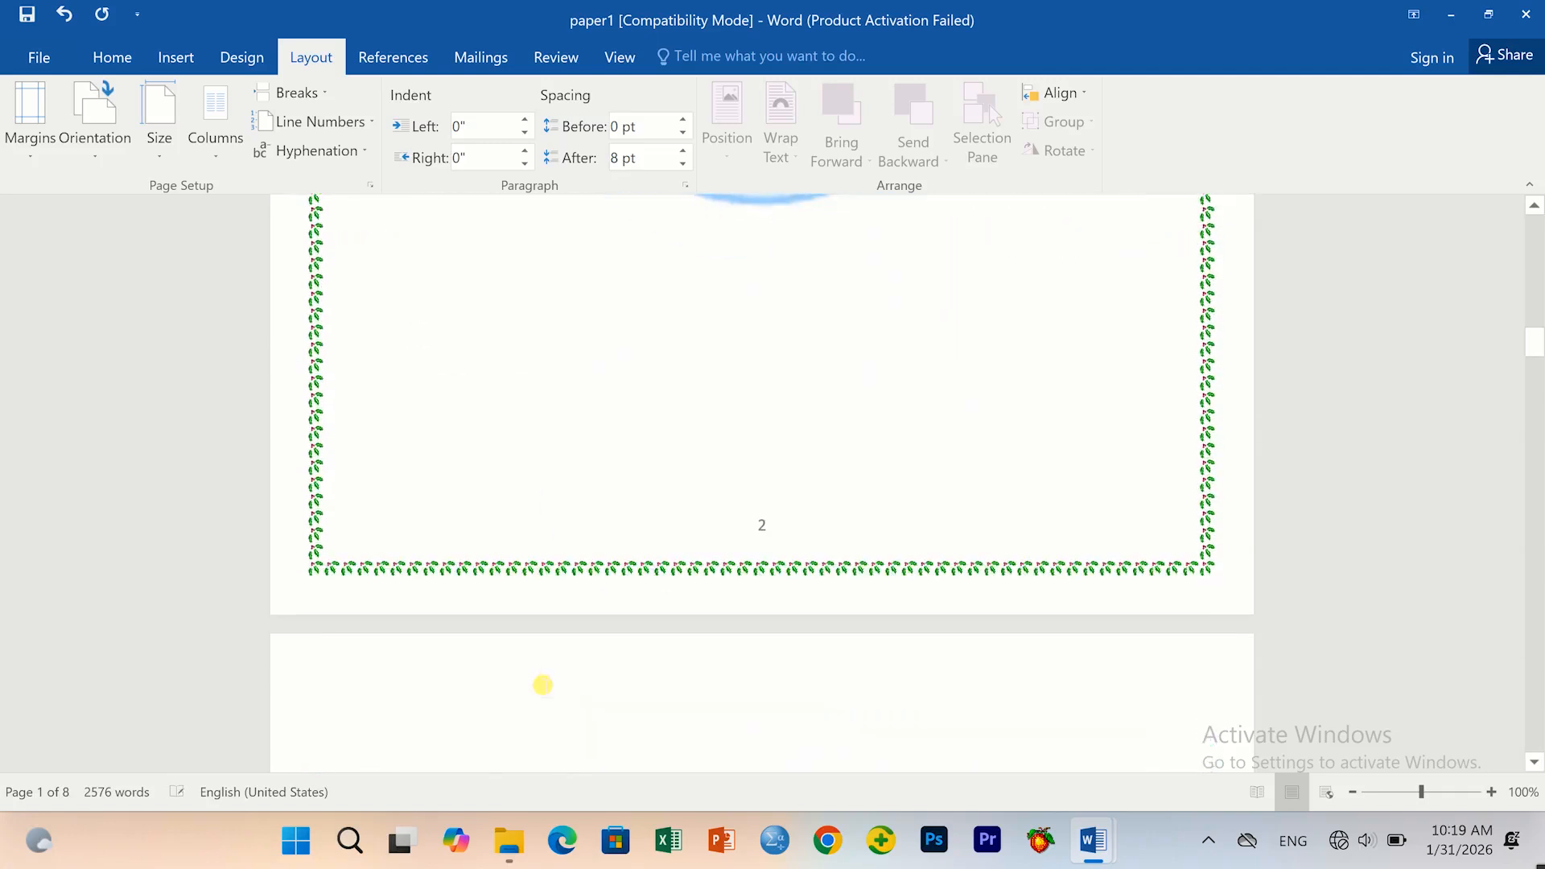
{"action": "scroll", "coordinate": [535, 672], "scroll_direction": "up", "scroll_amount": 5}
{"action": "scroll", "coordinate": [533, 675], "scroll_direction": "up", "scroll_amount": 13}
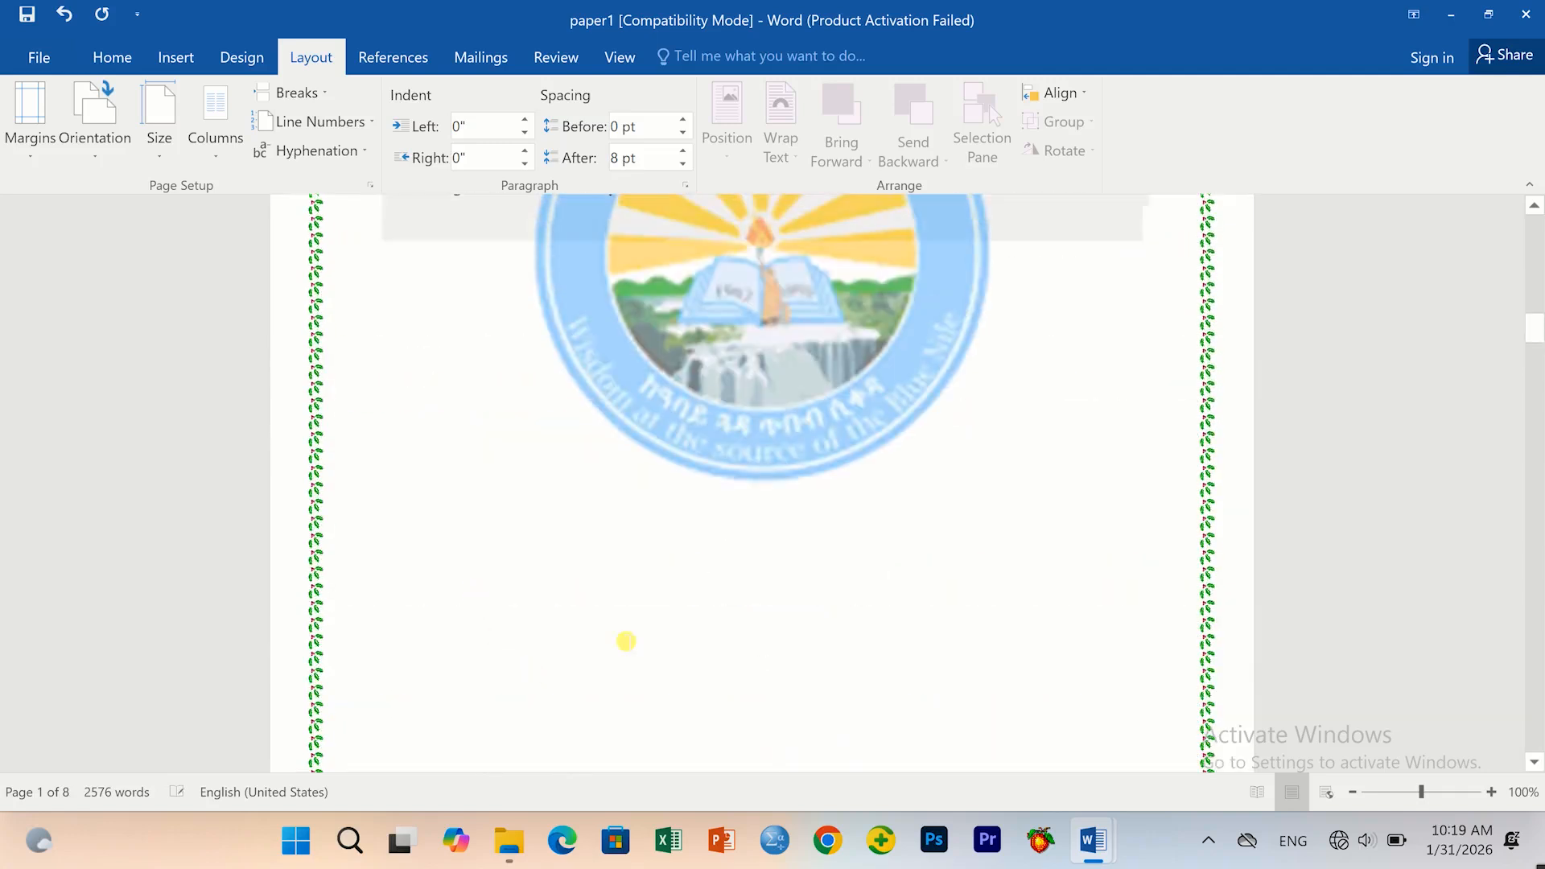
{"action": "scroll", "coordinate": [459, 493], "scroll_direction": "up", "scroll_amount": 4}
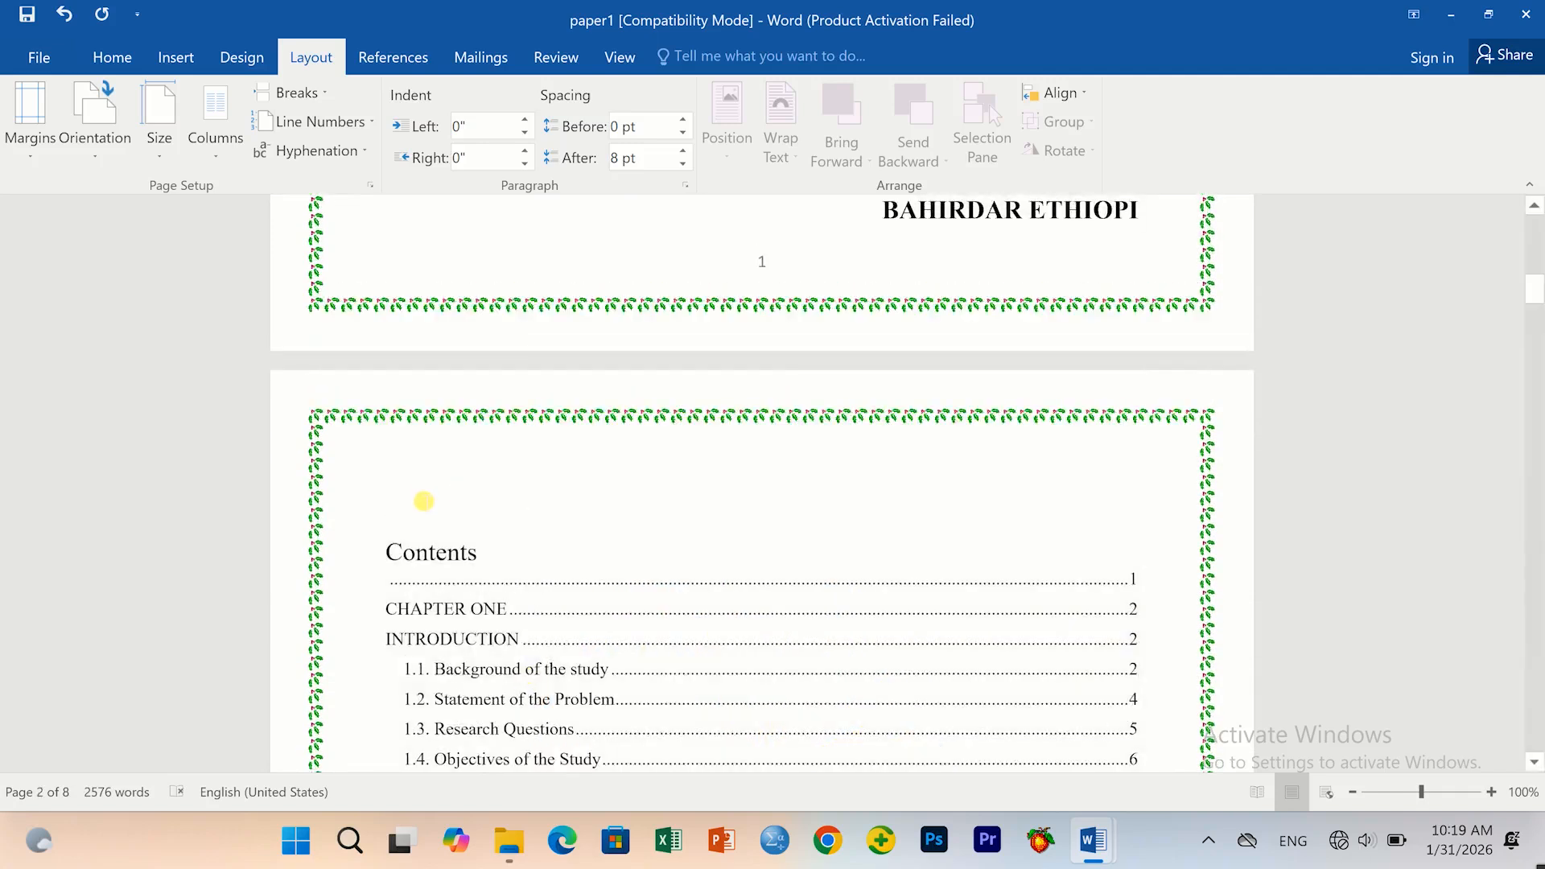
{"action": "key", "text": "ctrl+z"}
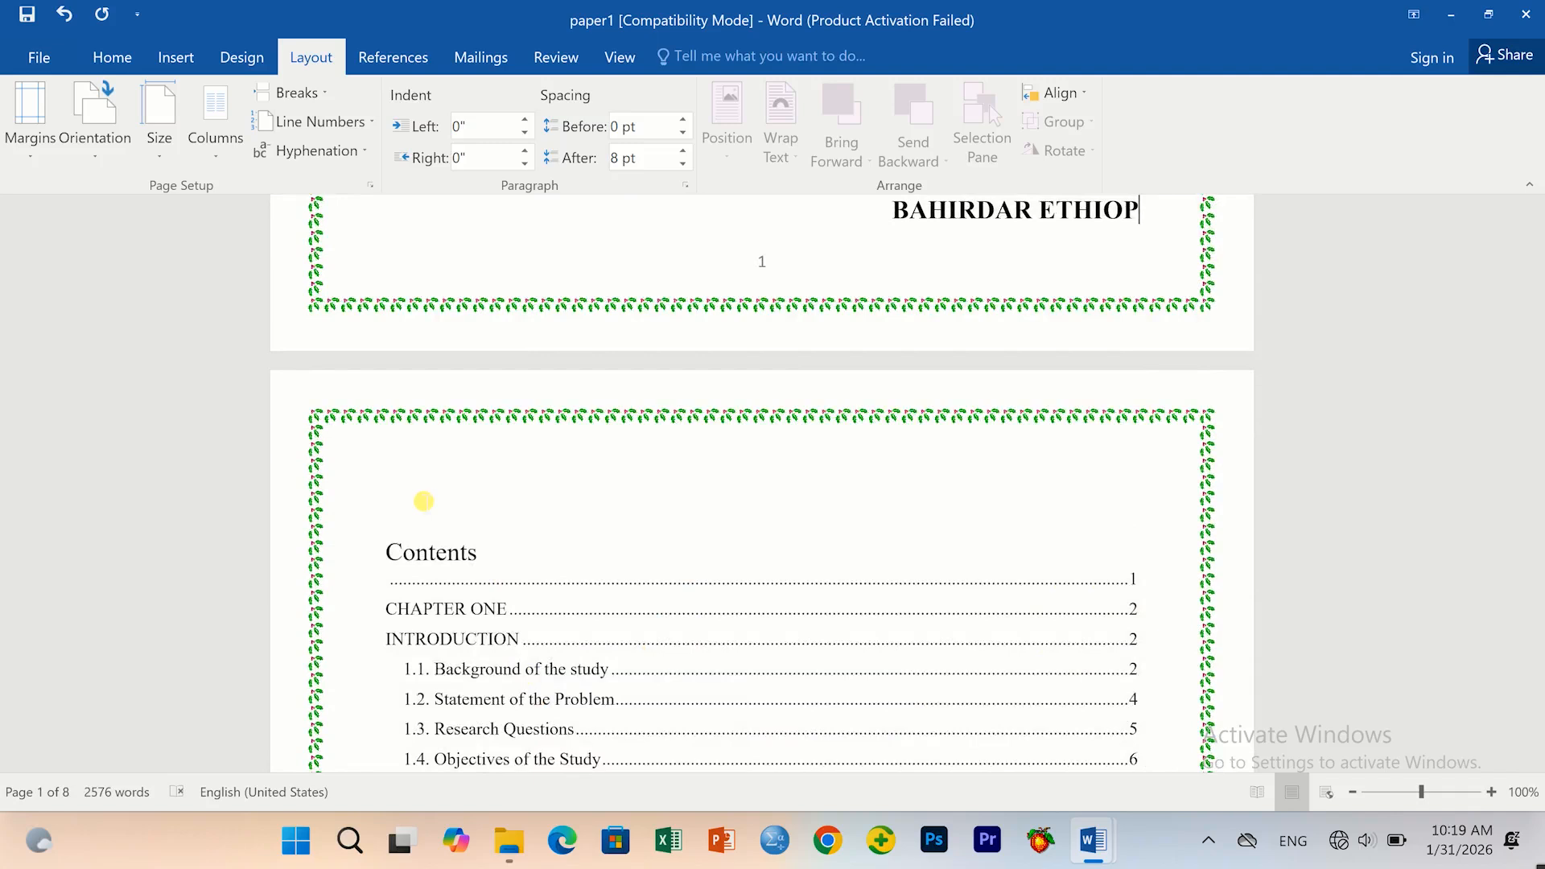
{"action": "type", "text": "a"}
{"action": "key", "text": "BackSpace"}
{"action": "type", "text": "A"}
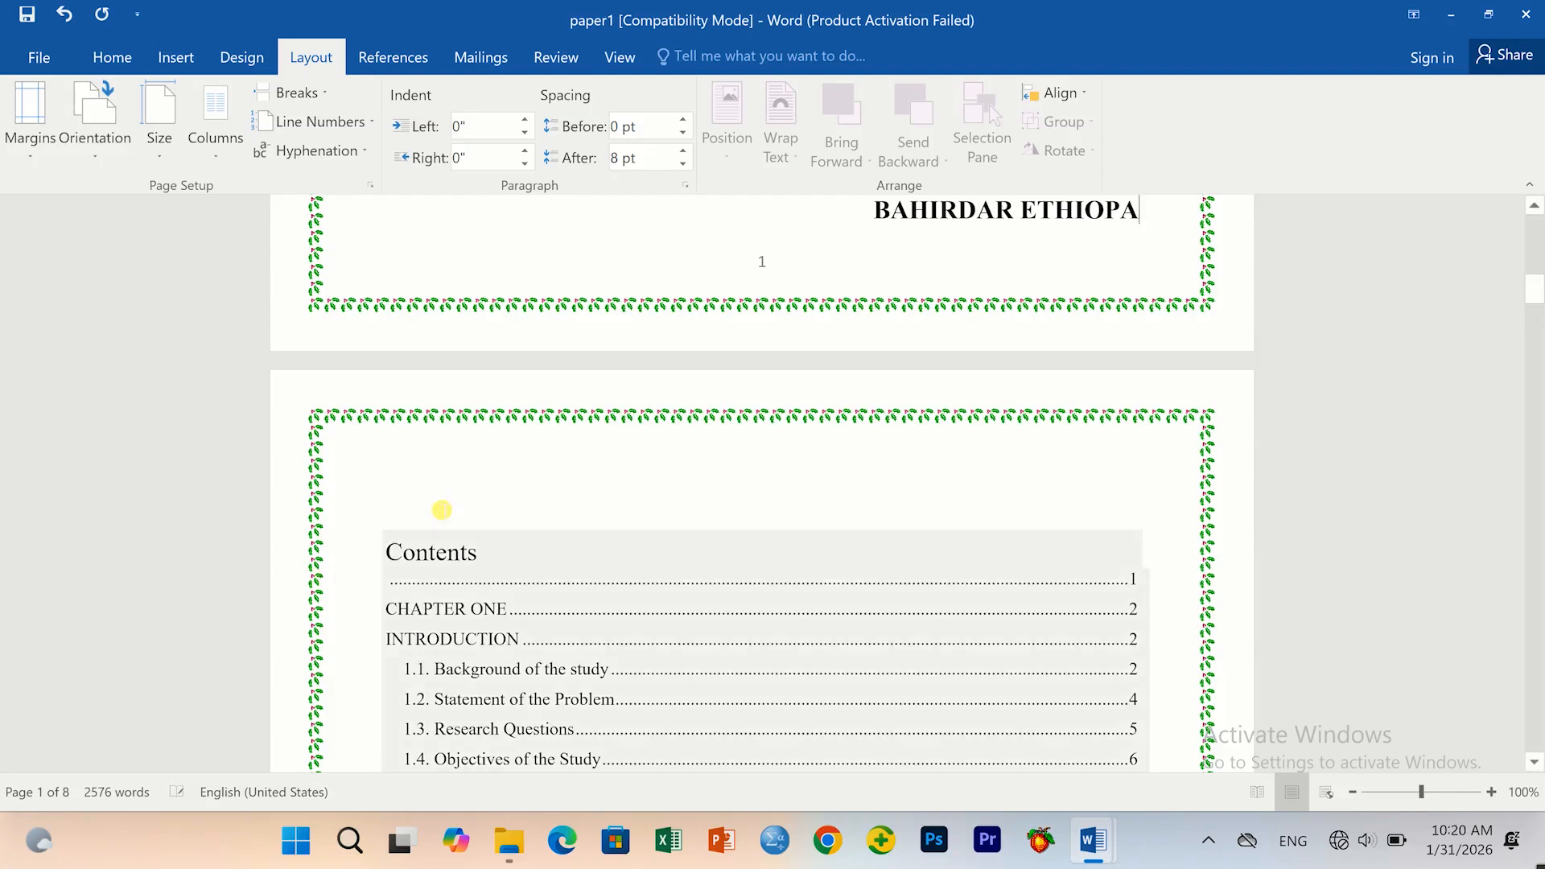
{"action": "scroll", "coordinate": [379, 570], "scroll_direction": "up", "scroll_amount": 1}
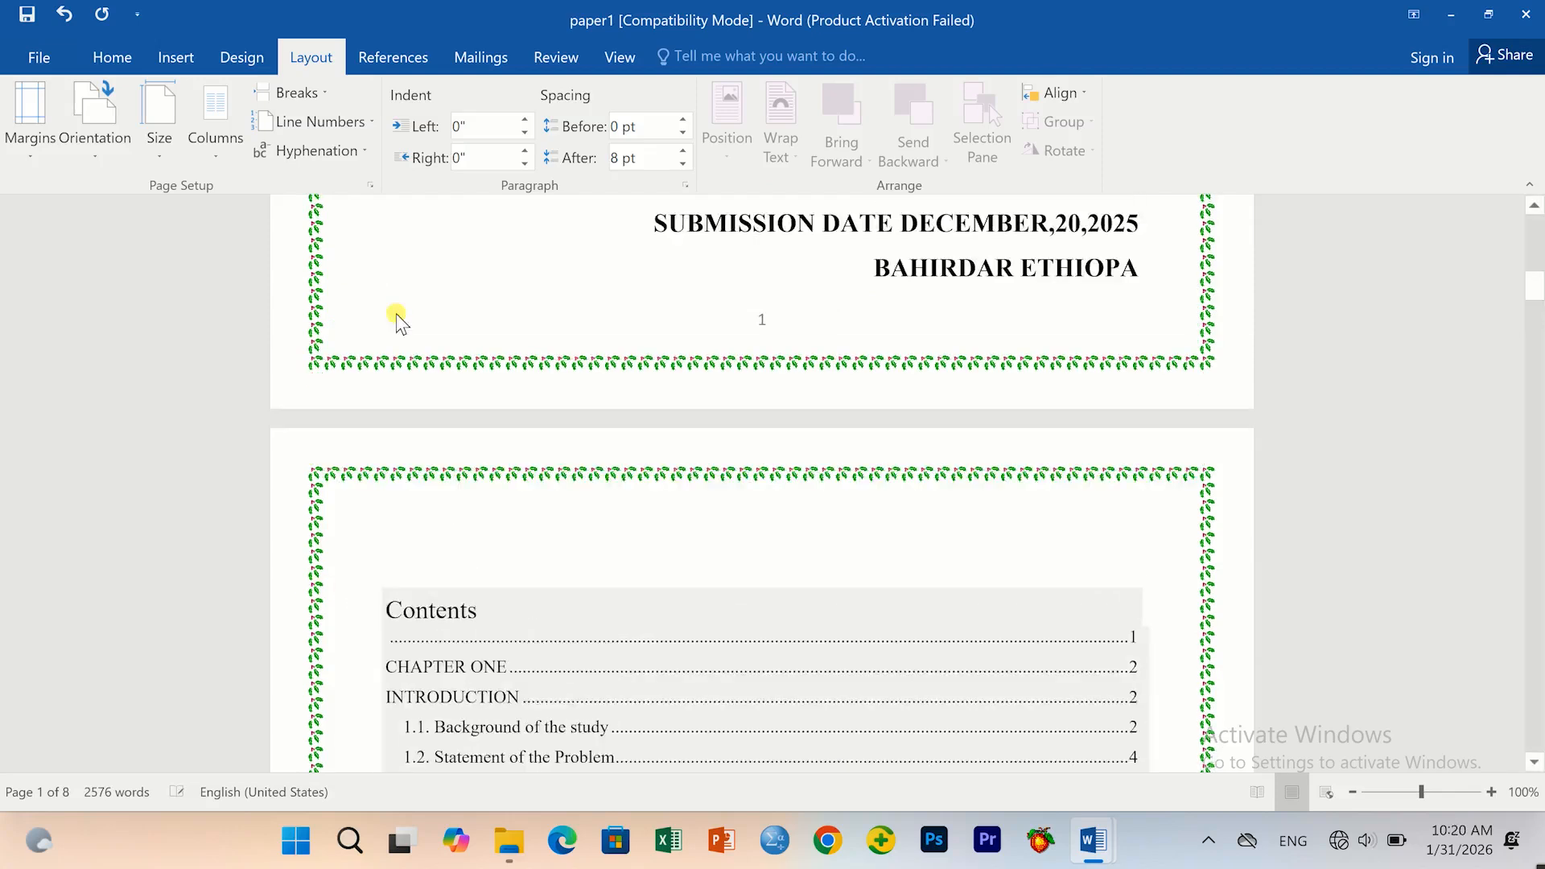
Insert a Next Page section break at the end of the Contents page.
{"action": "double_click", "coordinate": [298, 392]}
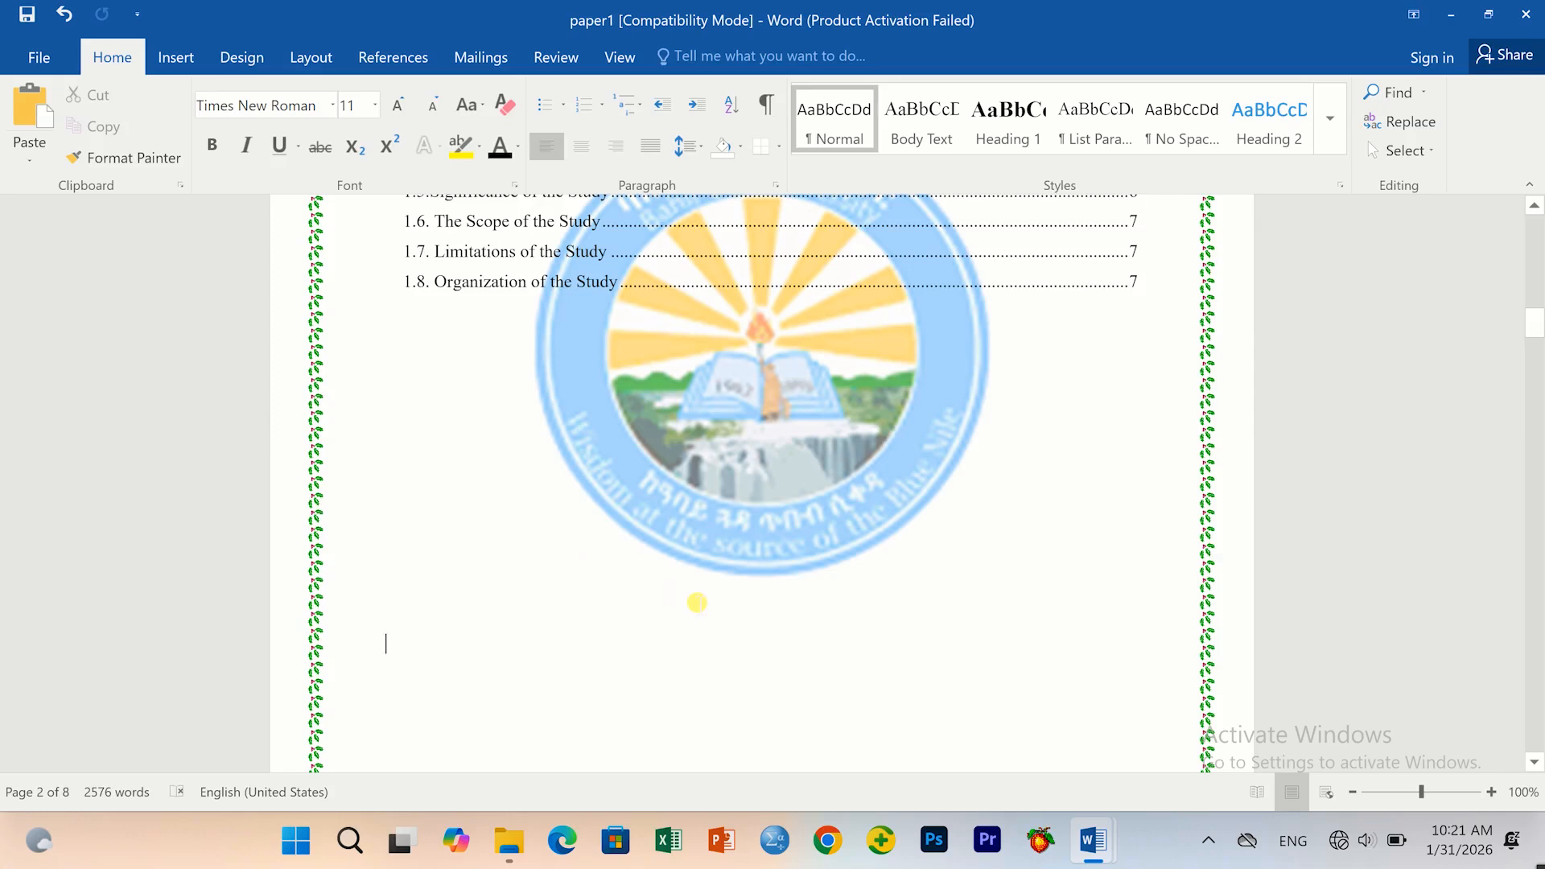
{"action": "scroll", "coordinate": [697, 603], "scroll_direction": "down", "scroll_amount": 2}
{"action": "scroll", "coordinate": [748, 589], "scroll_direction": "down", "scroll_amount": 2}
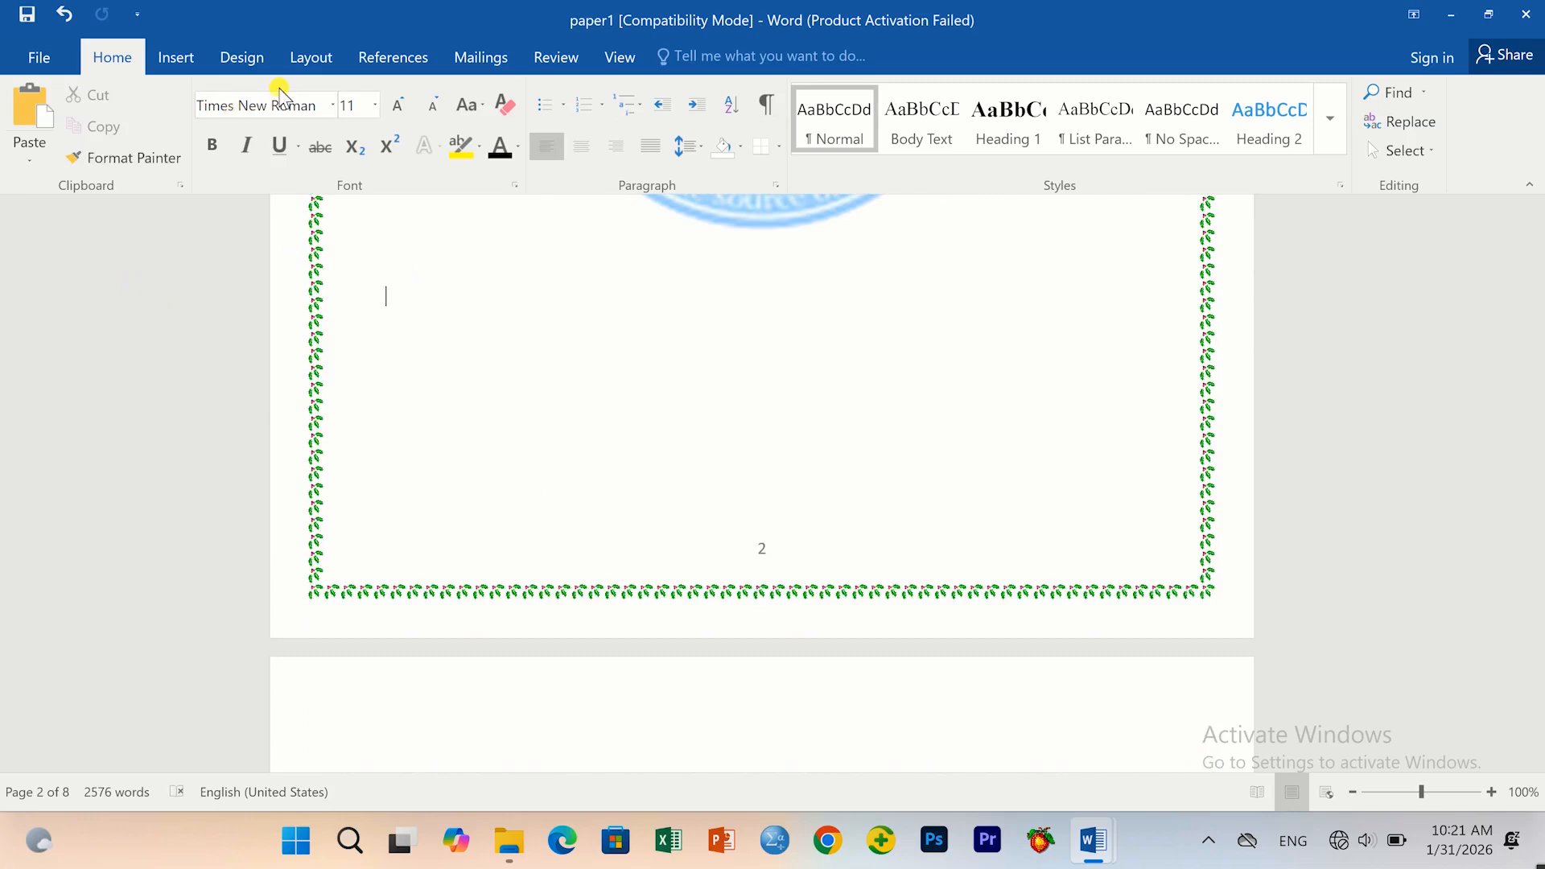
{"action": "left_click", "coordinate": [298, 60]}
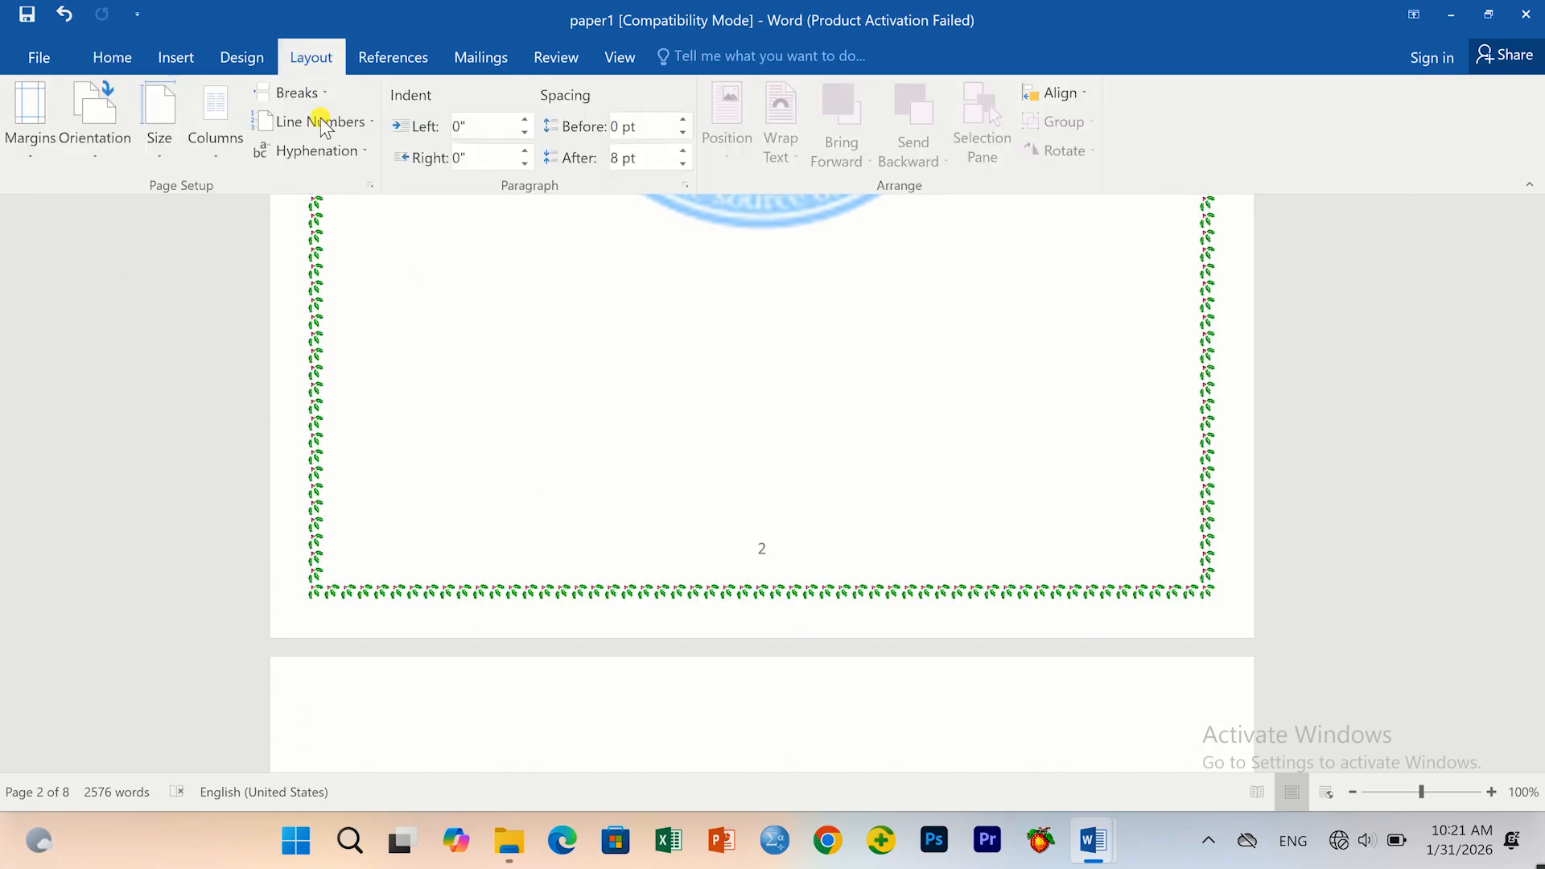
{"action": "left_click", "coordinate": [320, 94]}
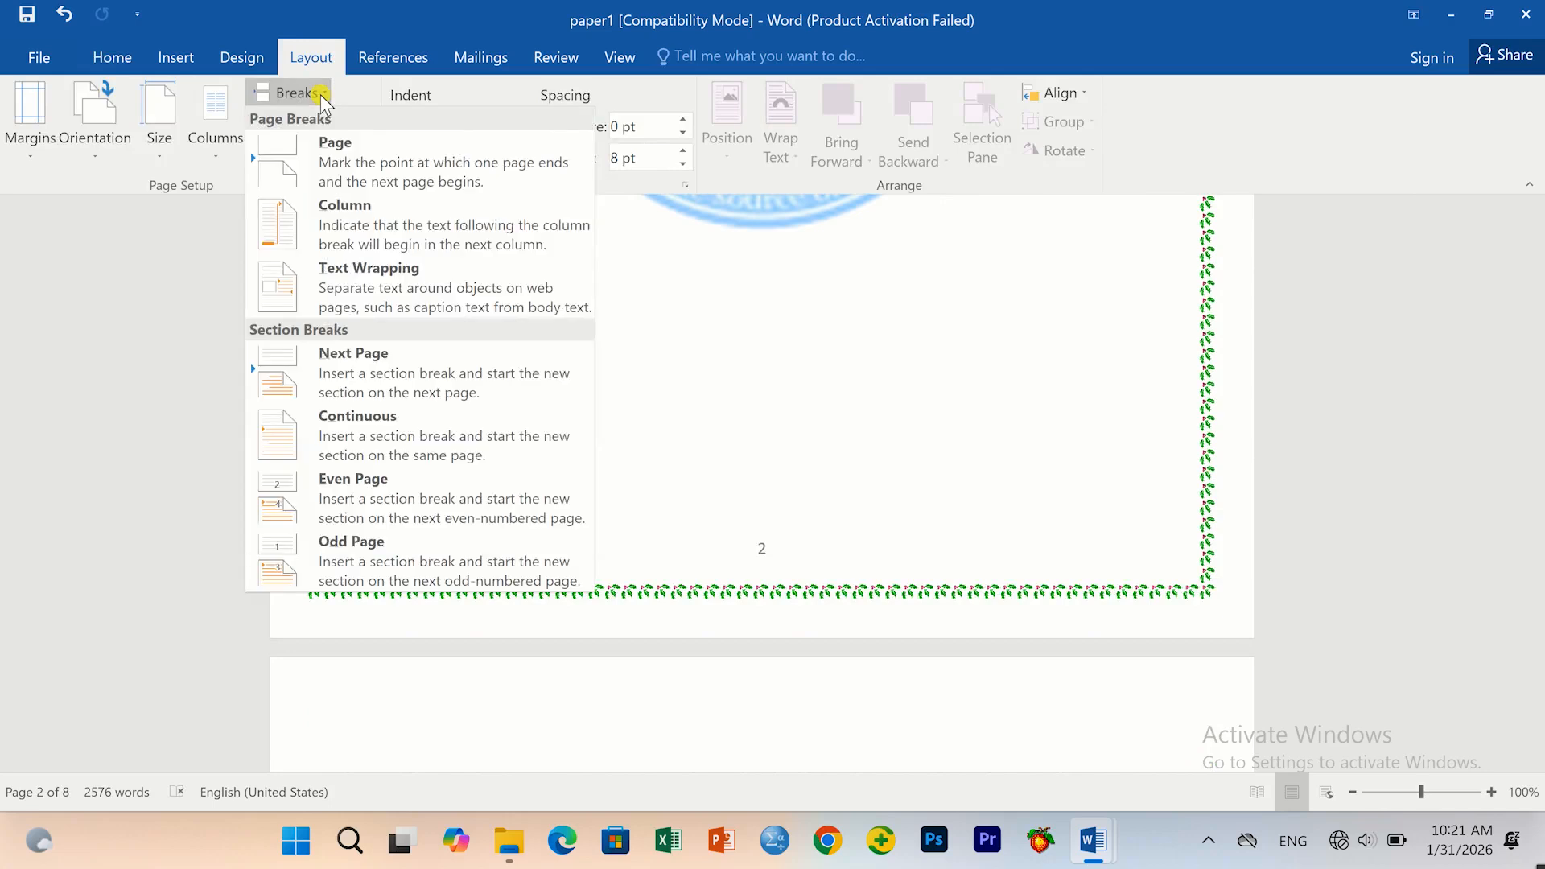
{"action": "left_click", "coordinate": [364, 385]}
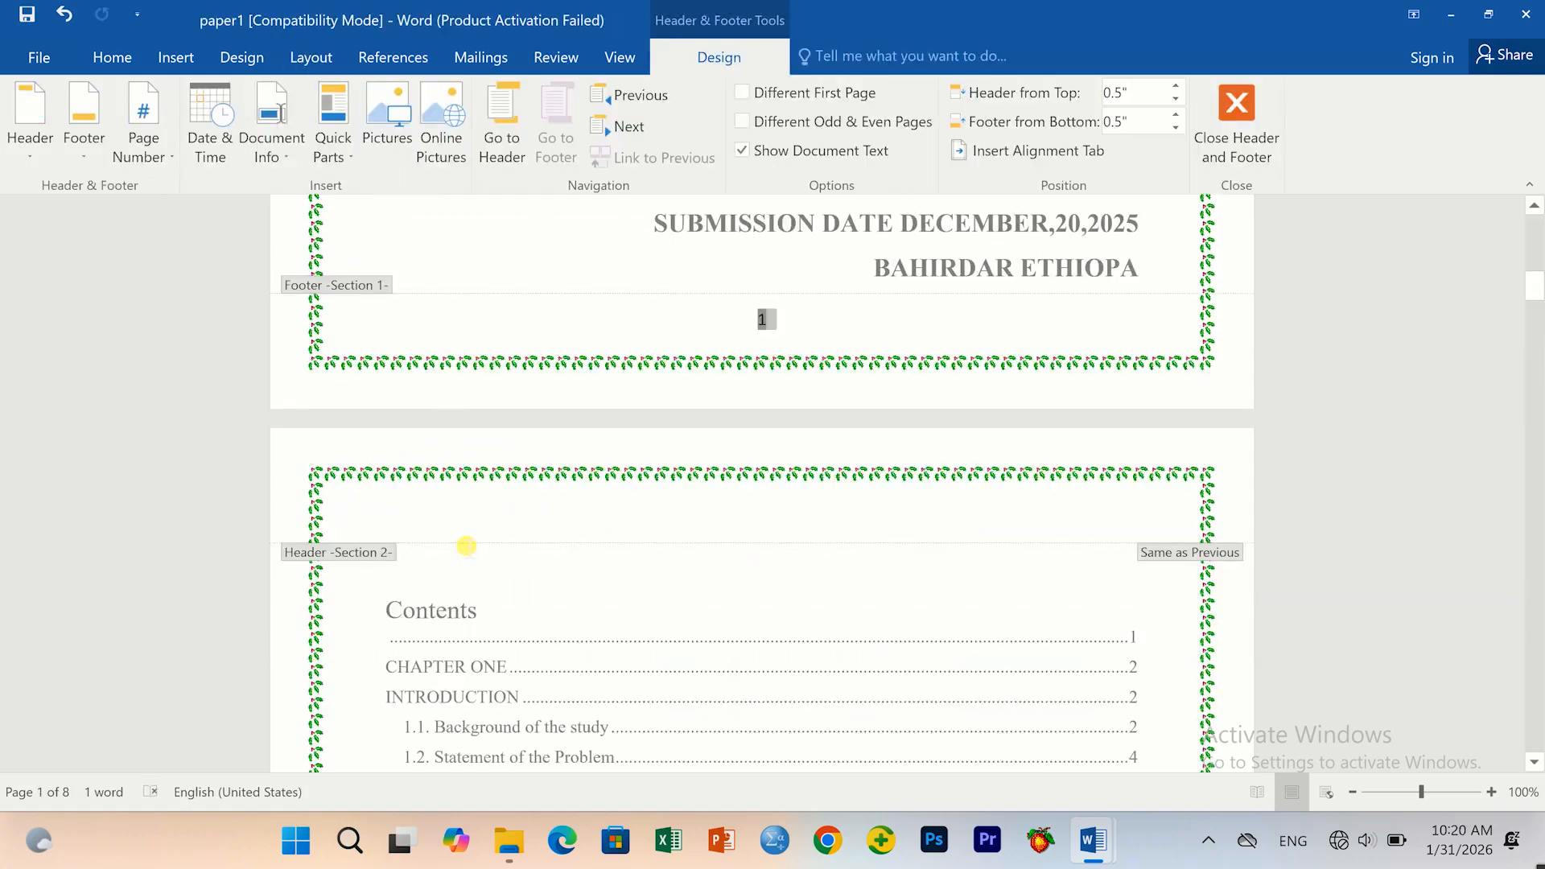
Check the contents page header, then reopen the contents page footer for editing.
{"action": "left_click", "coordinate": [466, 544]}
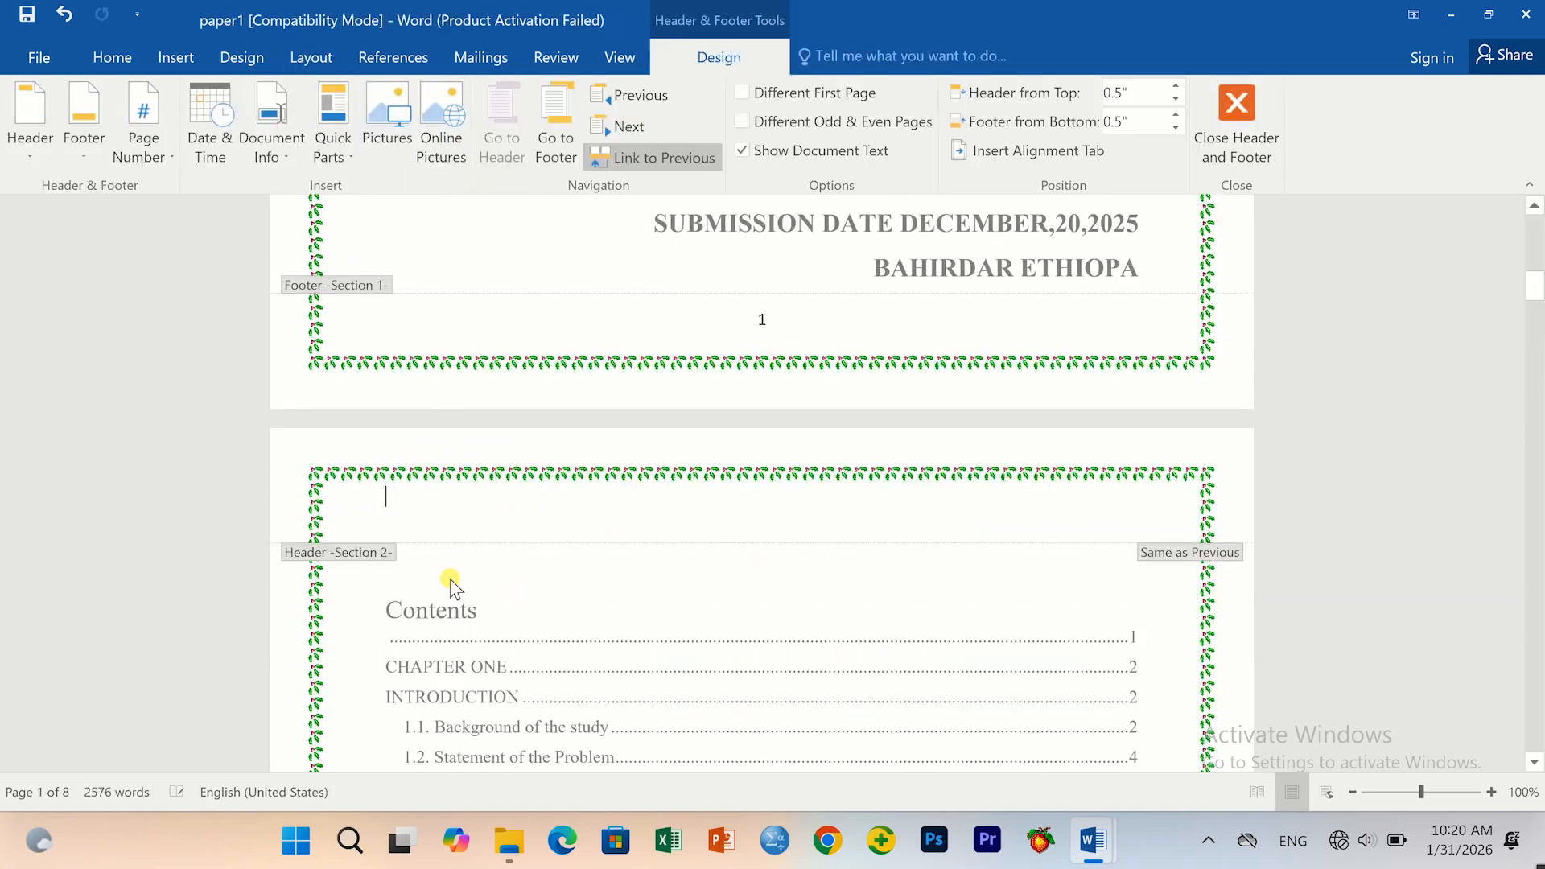
{"action": "double_click", "coordinate": [403, 584]}
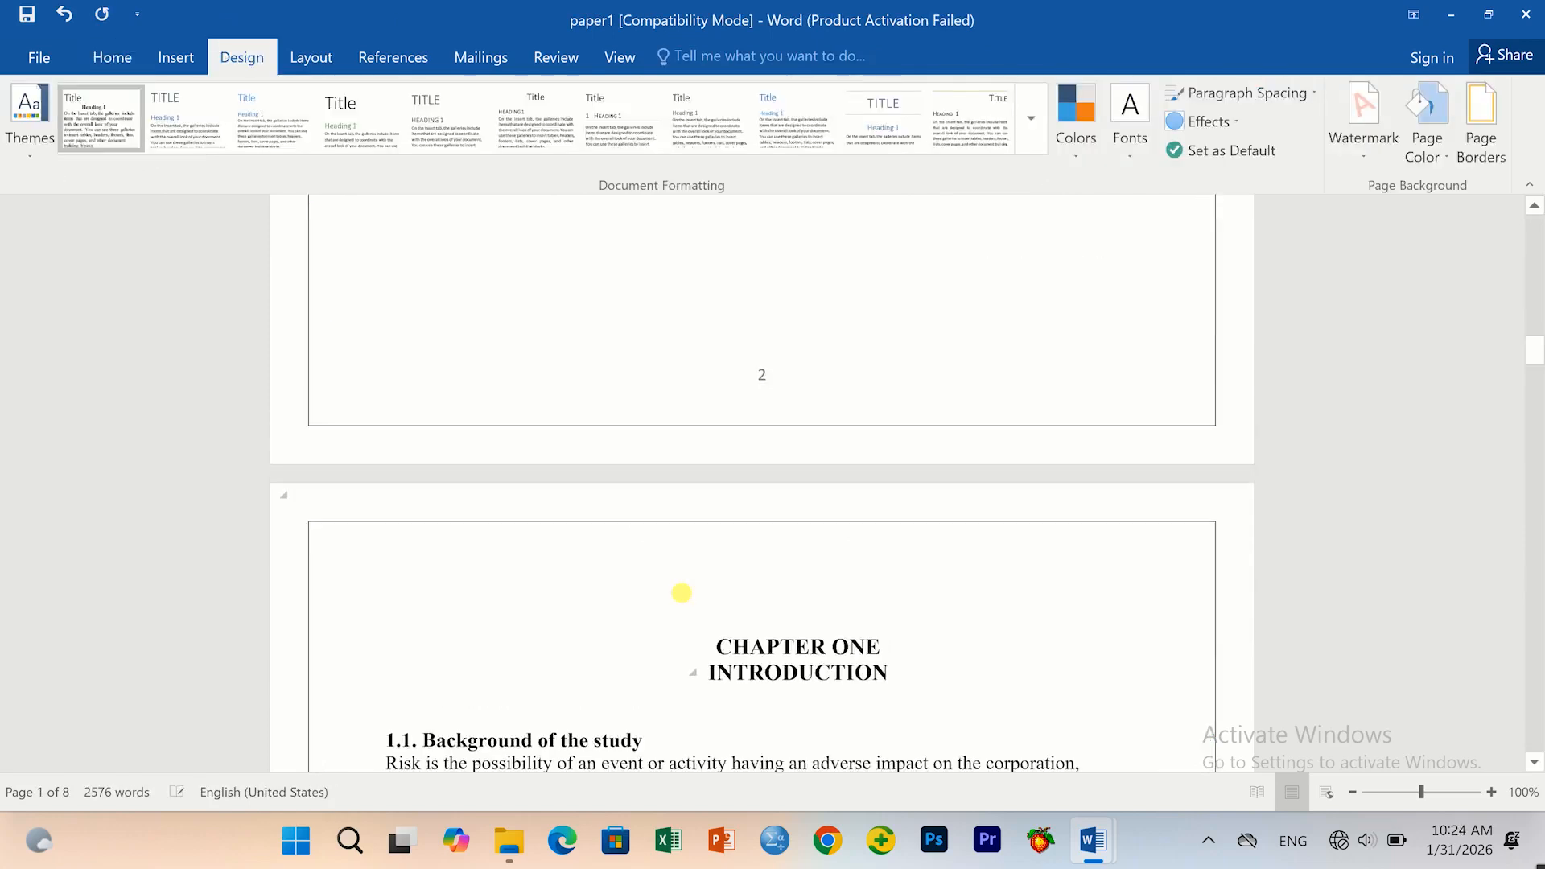
{"action": "scroll", "coordinate": [682, 594], "scroll_direction": "up", "scroll_amount": 15}
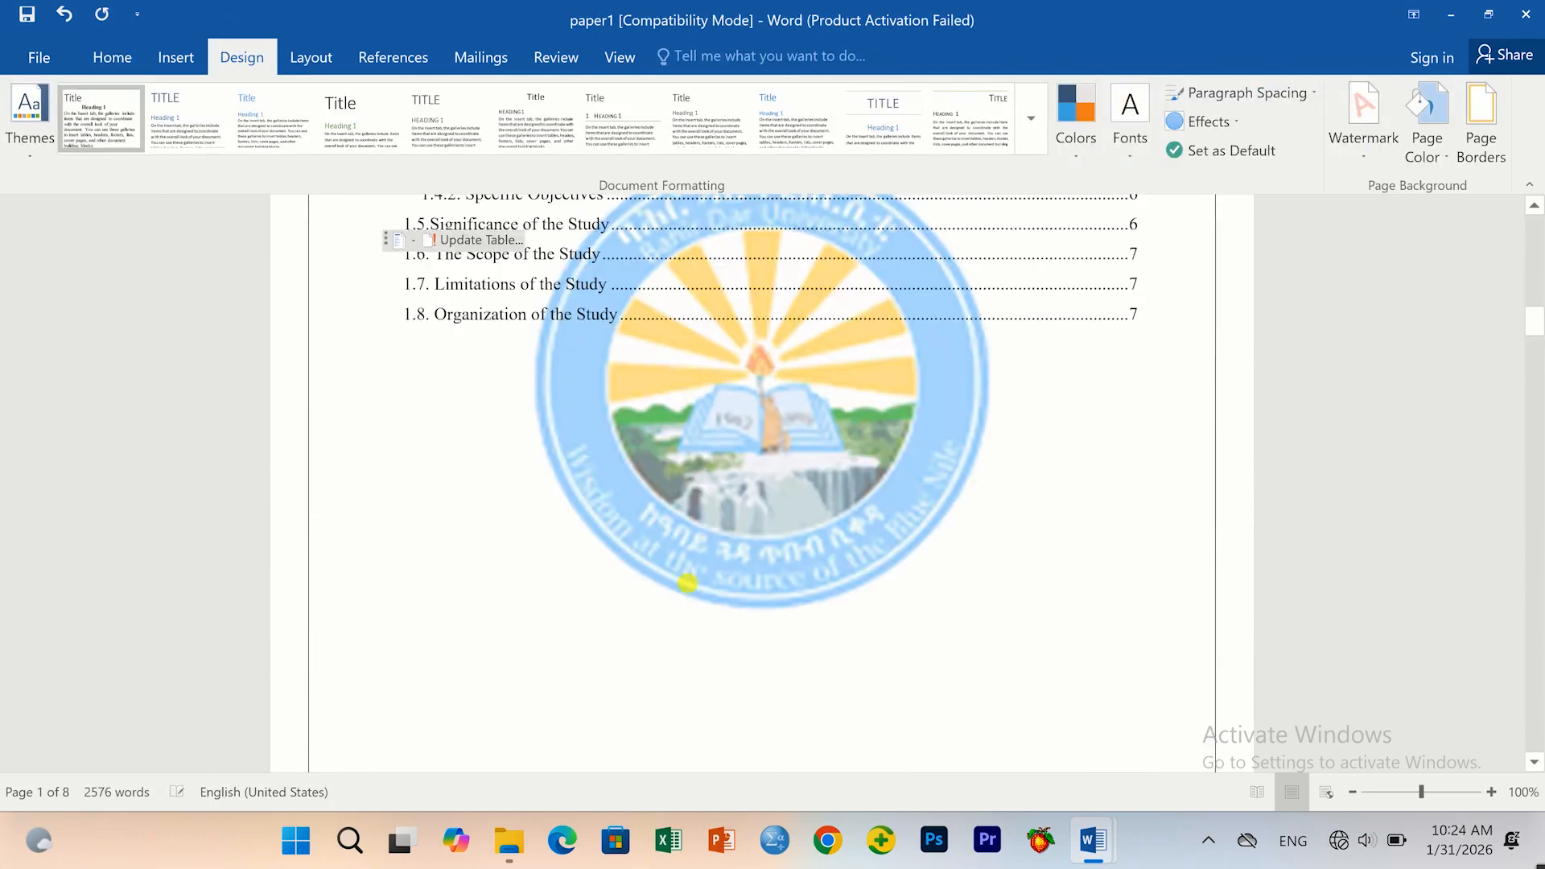
{"action": "scroll", "coordinate": [497, 605], "scroll_direction": "down", "scroll_amount": 10}
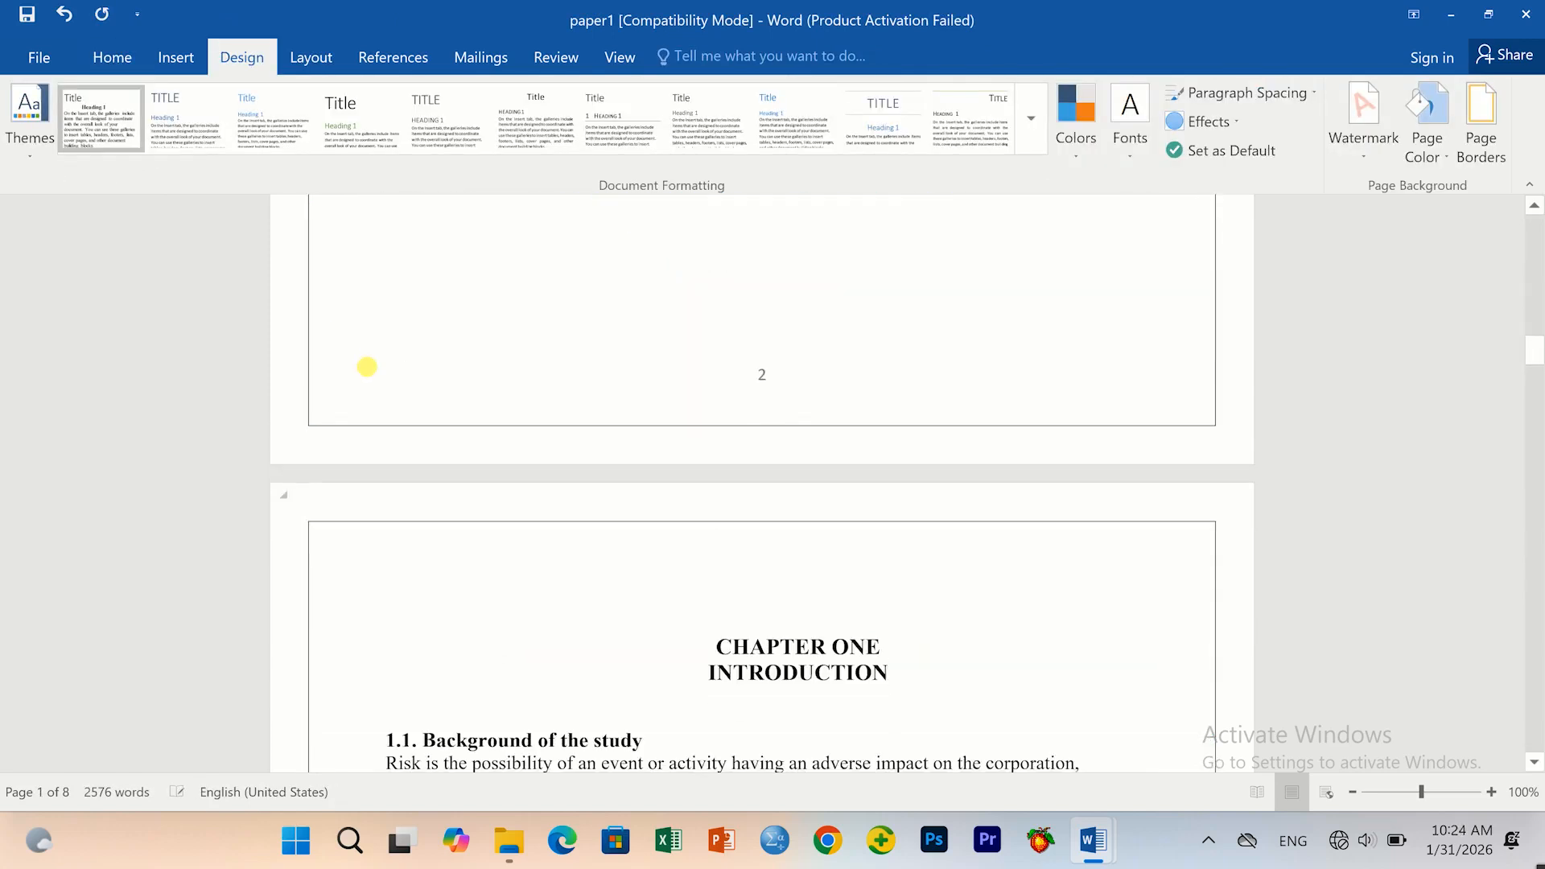
{"action": "double_click", "coordinate": [368, 369]}
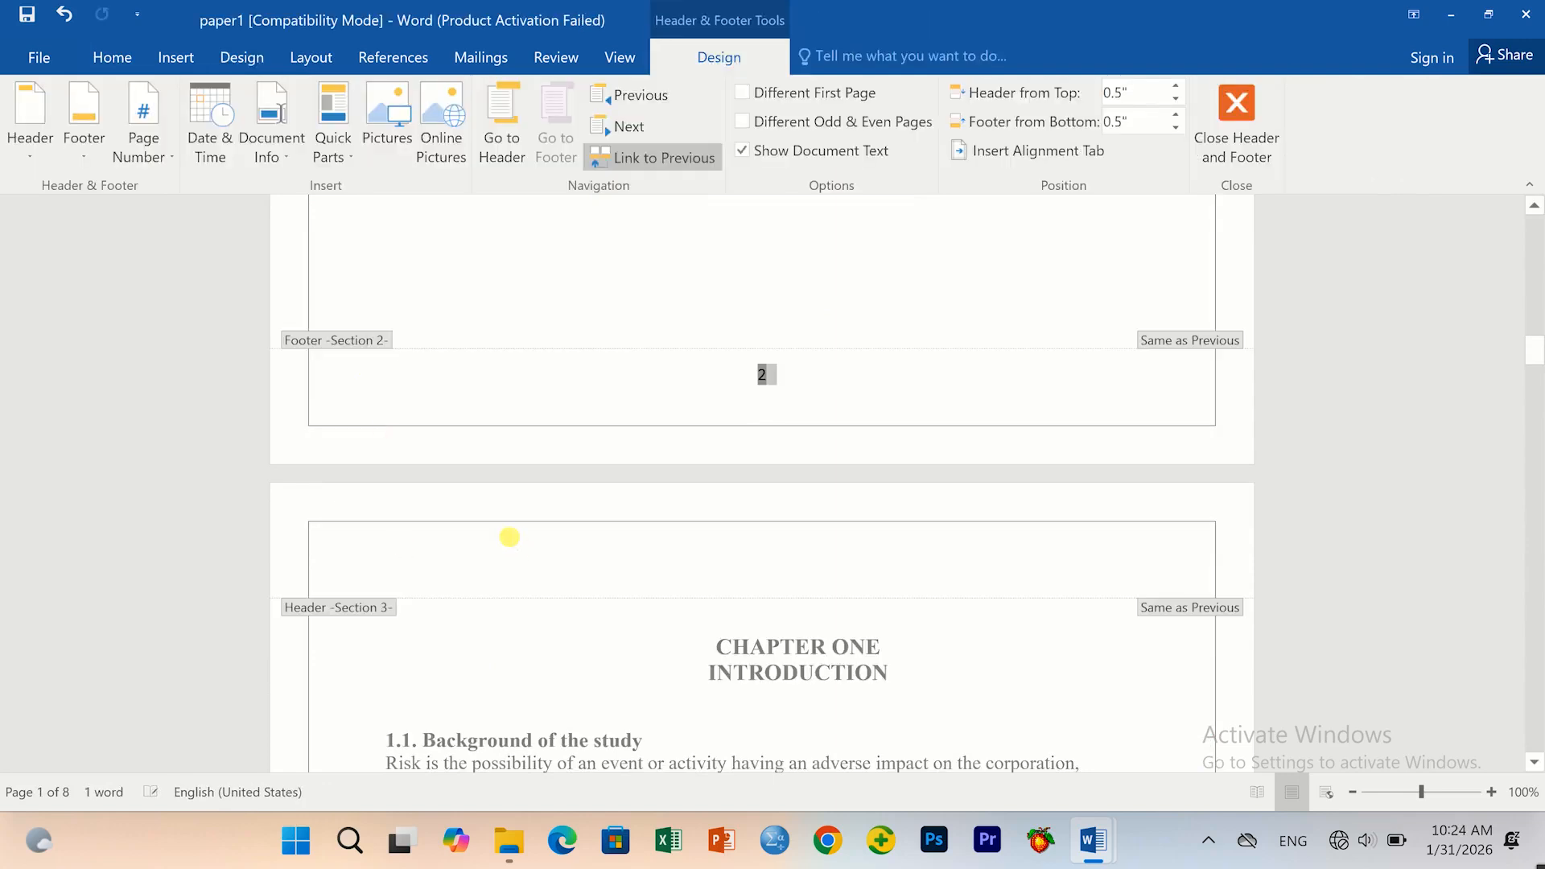
{"action": "scroll", "coordinate": [507, 535], "scroll_direction": "up", "scroll_amount": 3}
{"action": "scroll", "coordinate": [504, 531], "scroll_direction": "up", "scroll_amount": 20}
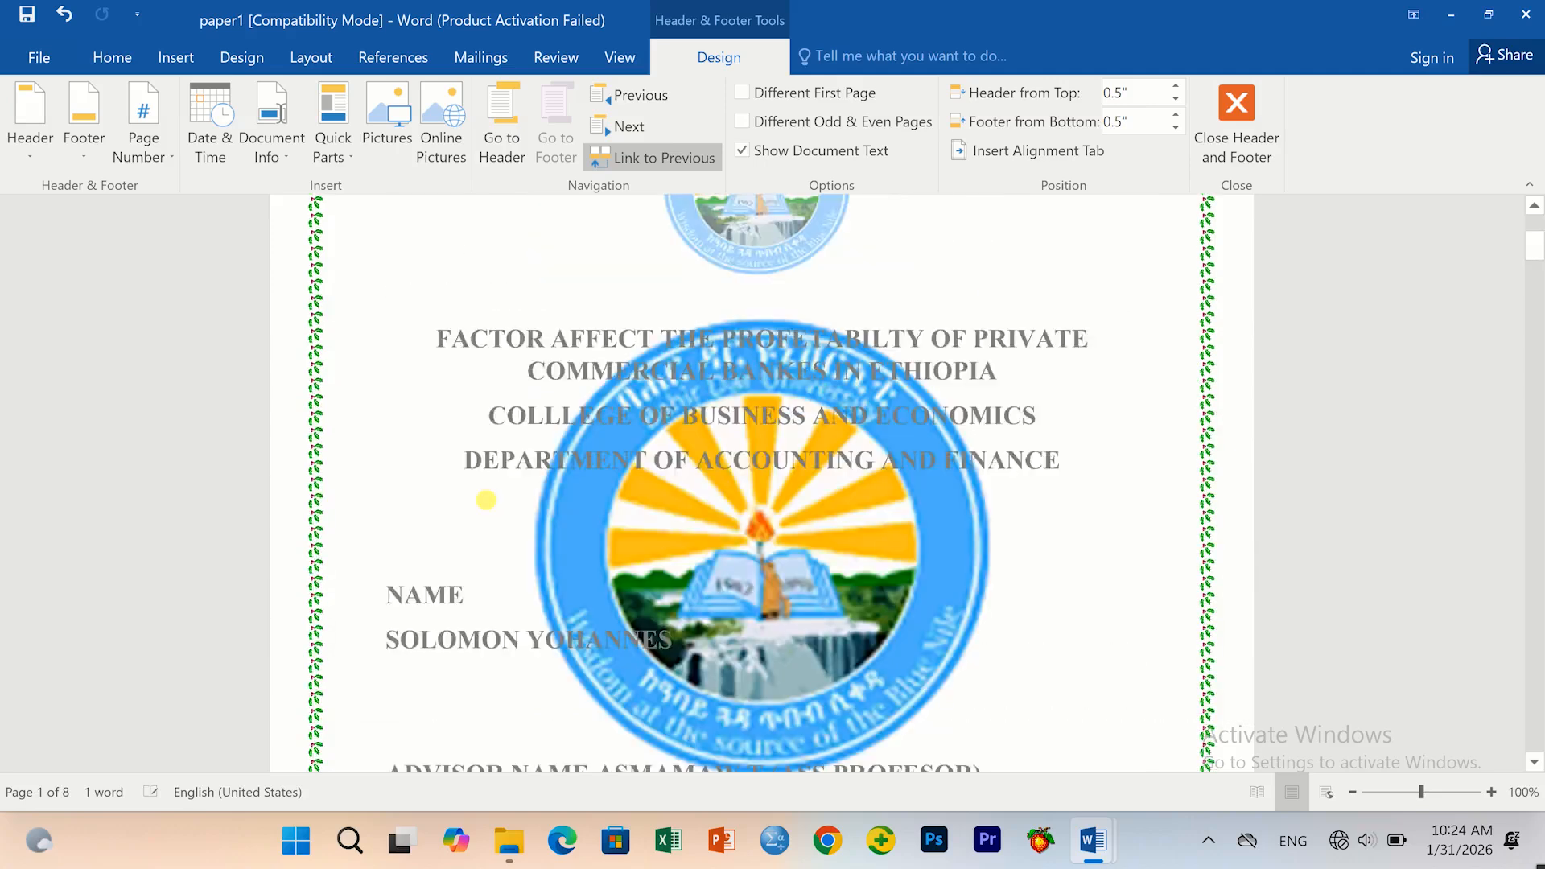
{"action": "scroll", "coordinate": [512, 539], "scroll_direction": "down", "scroll_amount": 10}
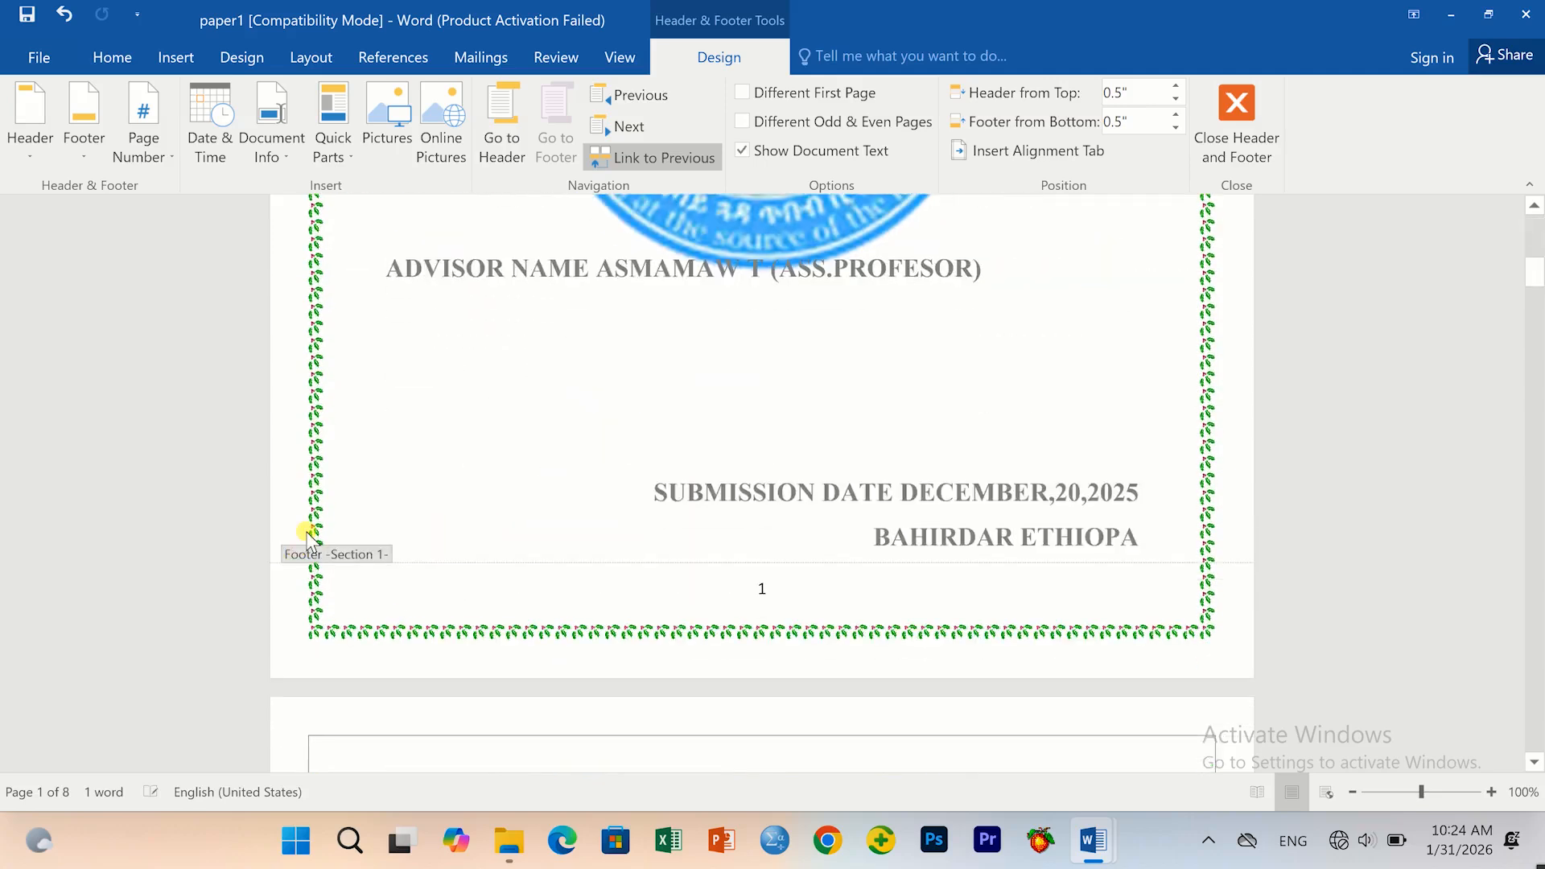
{"action": "scroll", "coordinate": [542, 607], "scroll_direction": "down", "scroll_amount": 4}
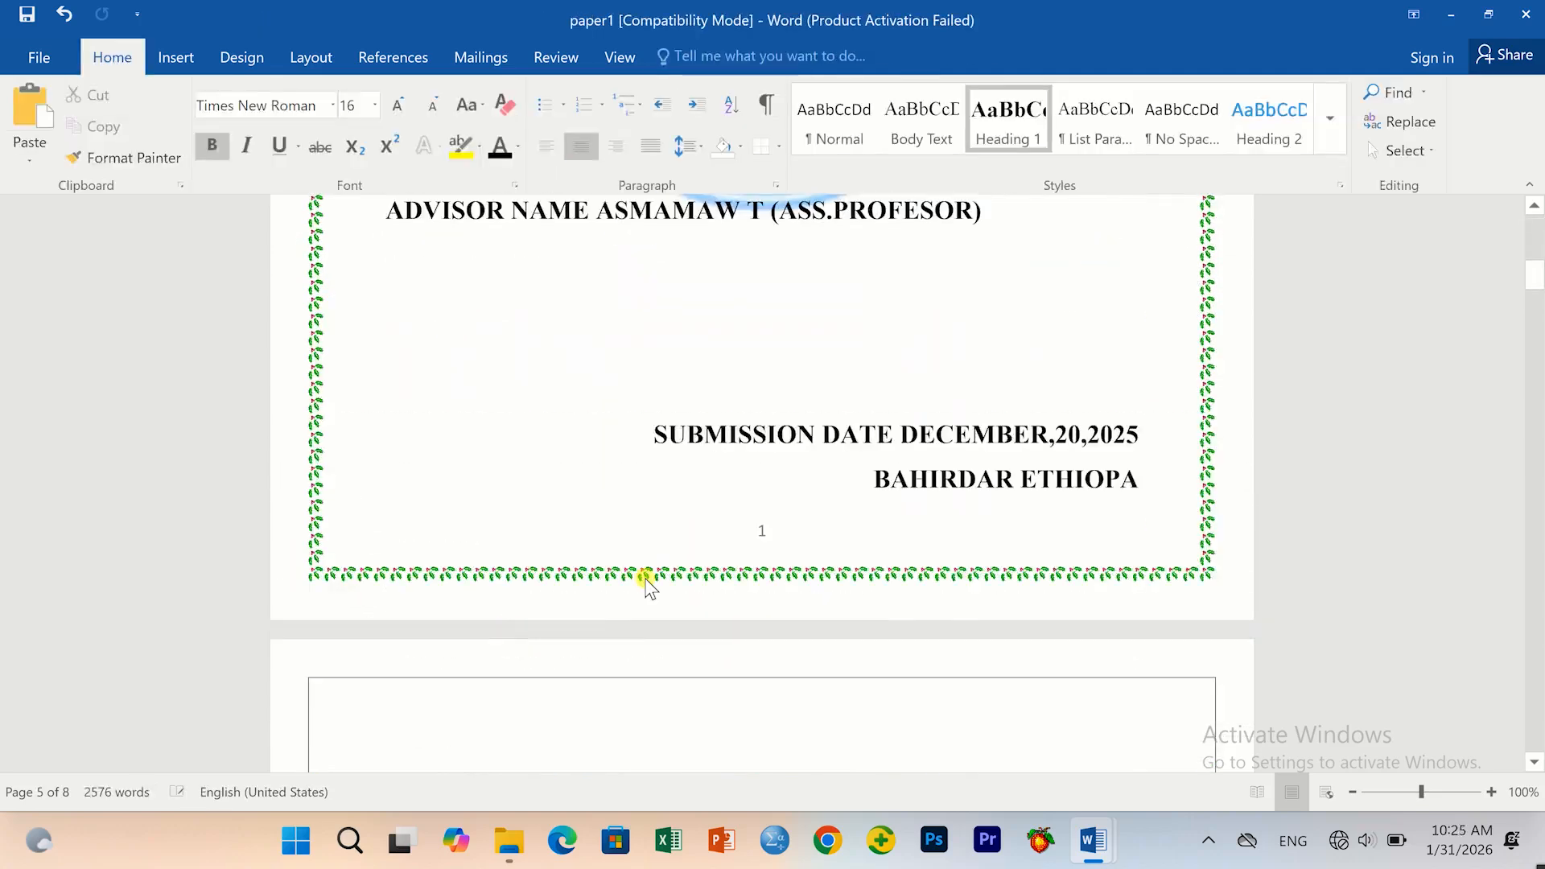
Tick Different First Page in the cover footer so the cover shows no page number.
{"action": "double_click", "coordinate": [761, 535]}
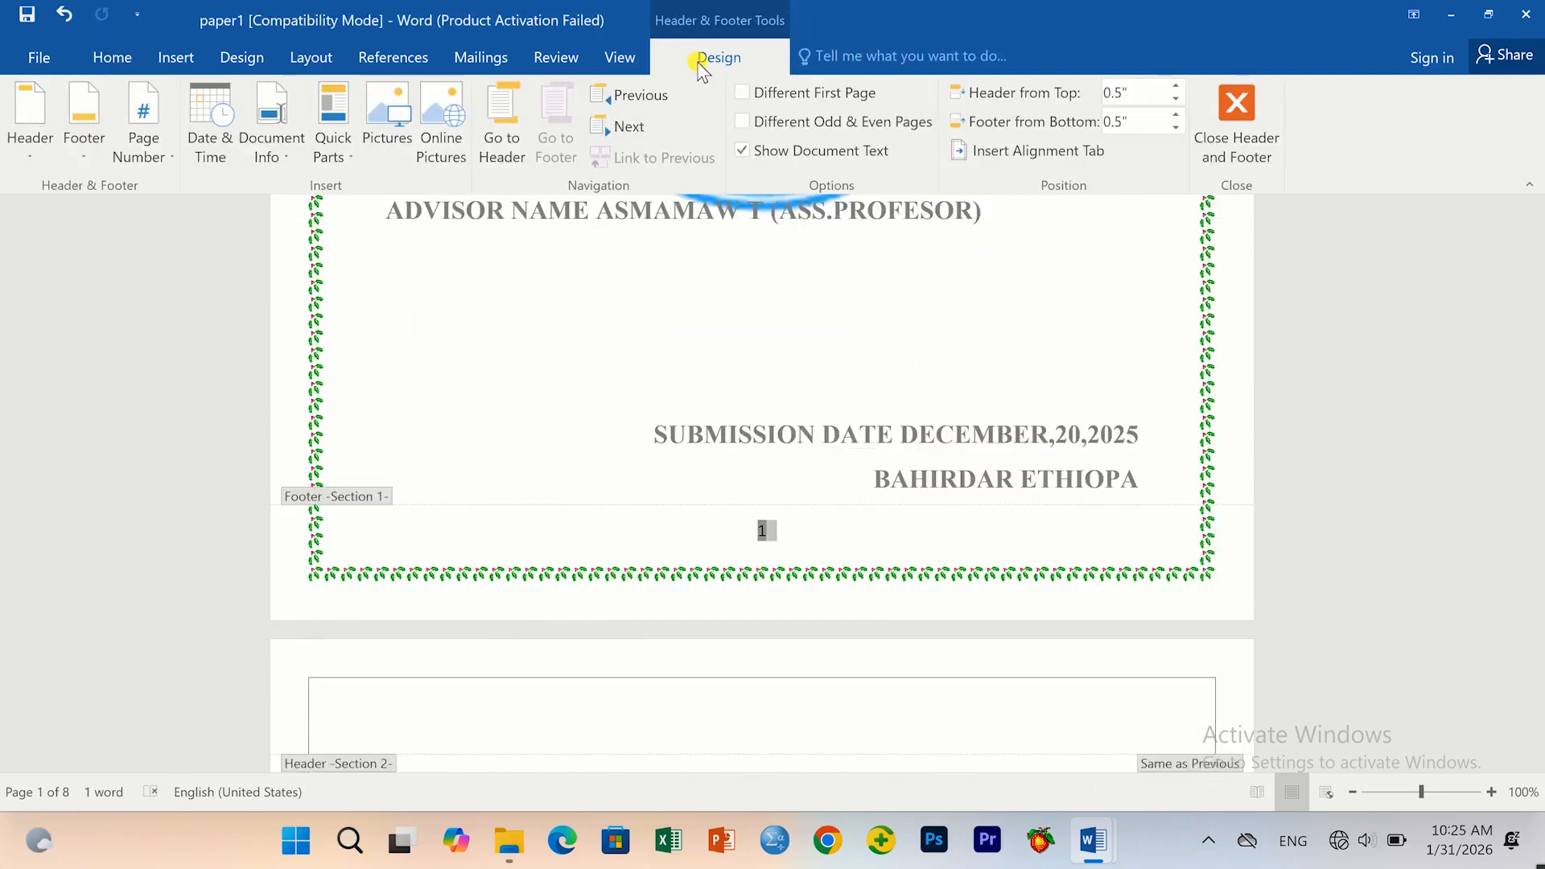
{"action": "left_click", "coordinate": [742, 91]}
{"action": "scroll", "coordinate": [776, 277], "scroll_direction": "up", "scroll_amount": 3}
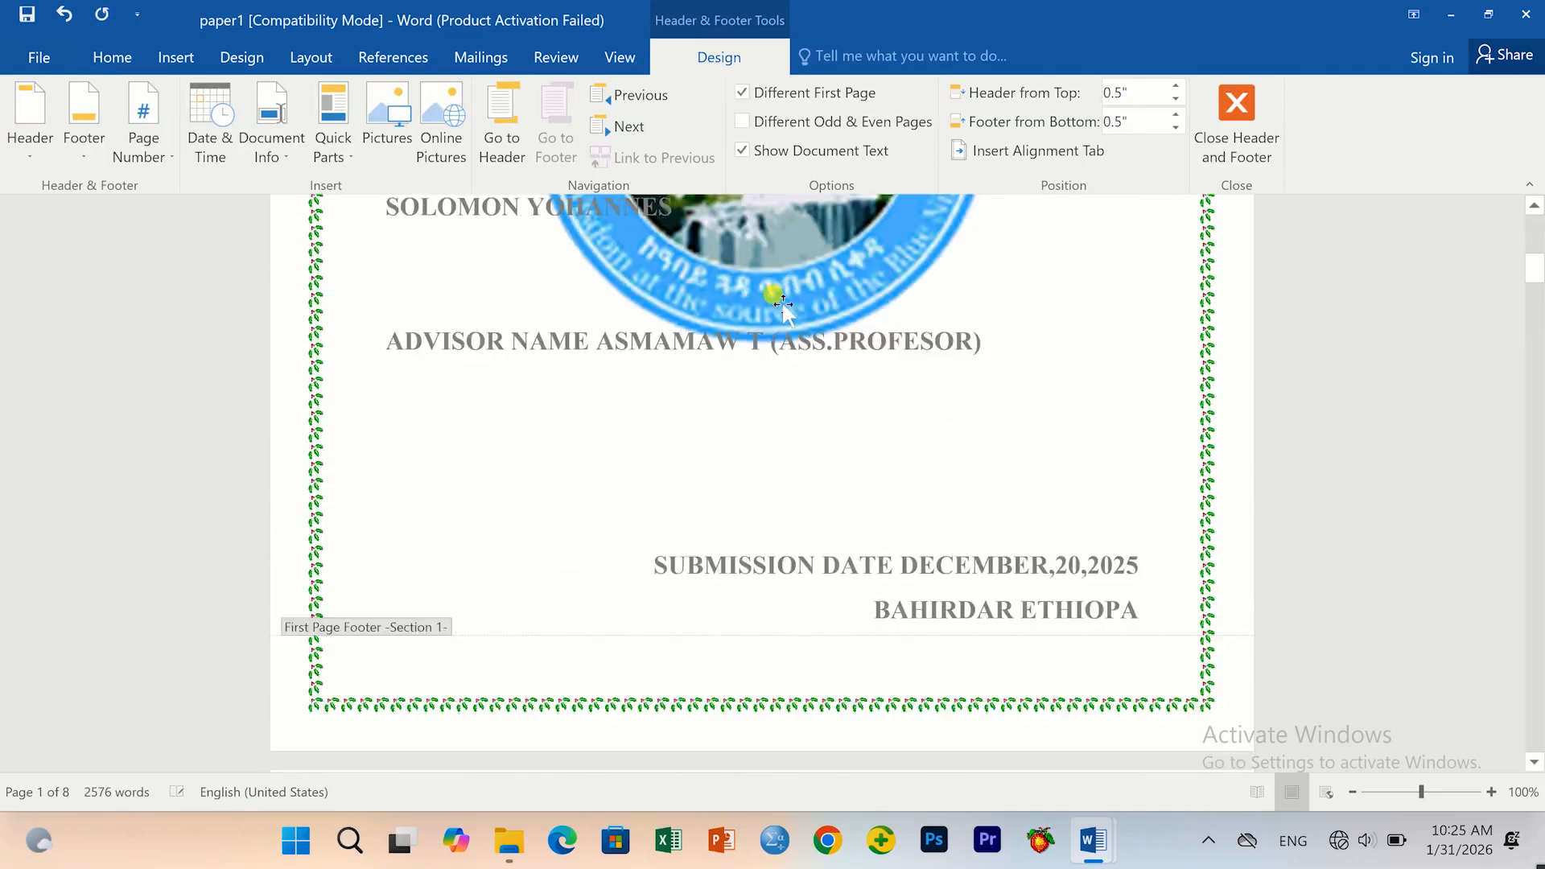
{"action": "double_click", "coordinate": [677, 487]}
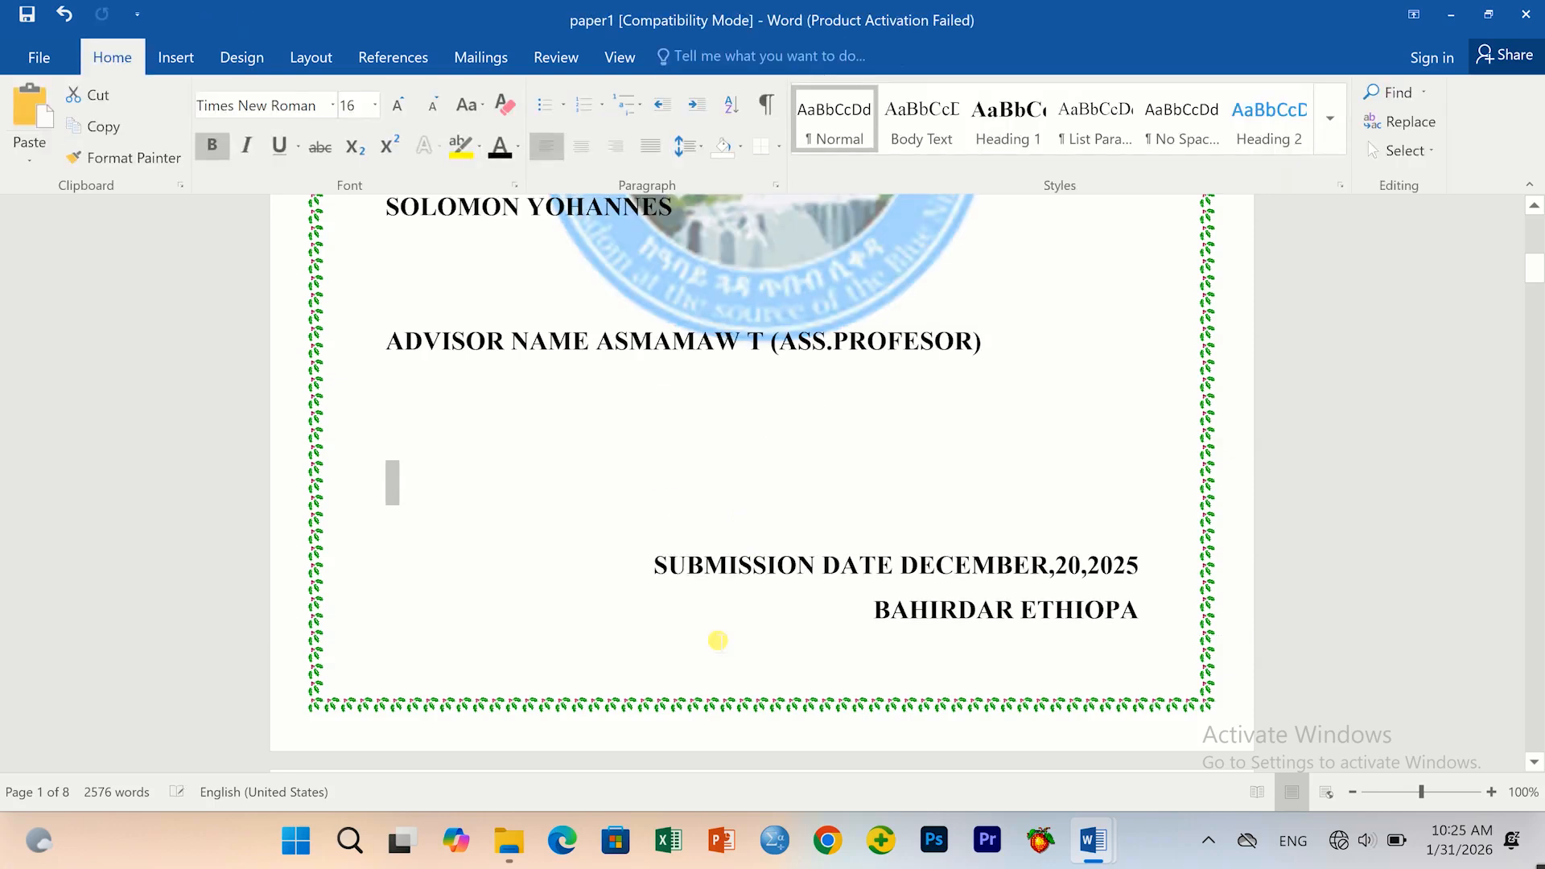
Open the Contents page footer for editing.
{"action": "scroll", "coordinate": [816, 579], "scroll_direction": "down", "scroll_amount": 10}
{"action": "scroll", "coordinate": [809, 591], "scroll_direction": "down", "scroll_amount": 7}
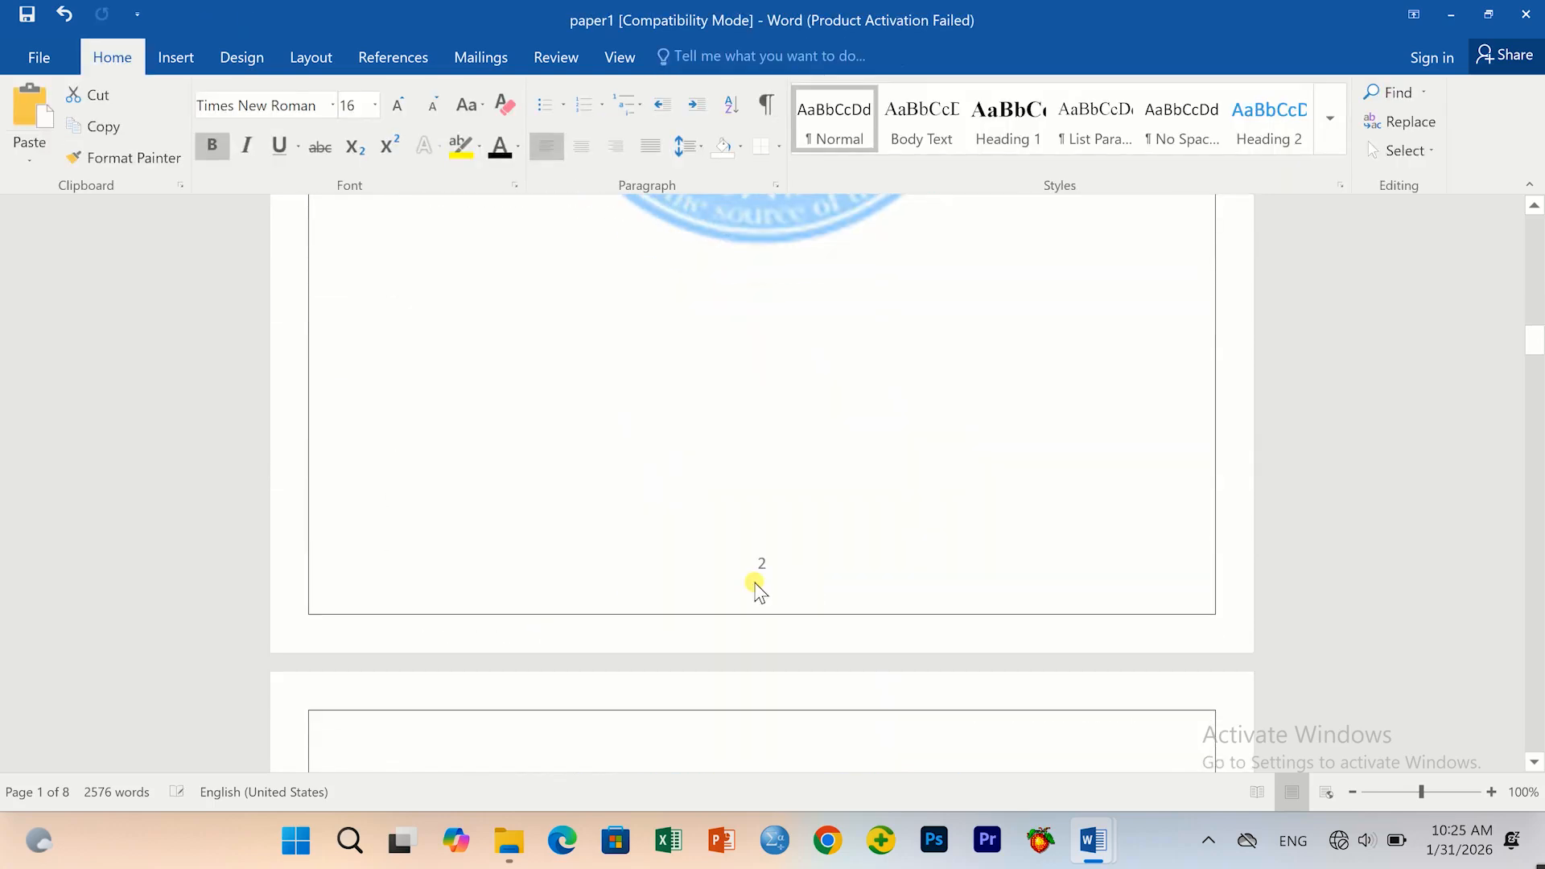
{"action": "scroll", "coordinate": [745, 625], "scroll_direction": "up", "scroll_amount": 2}
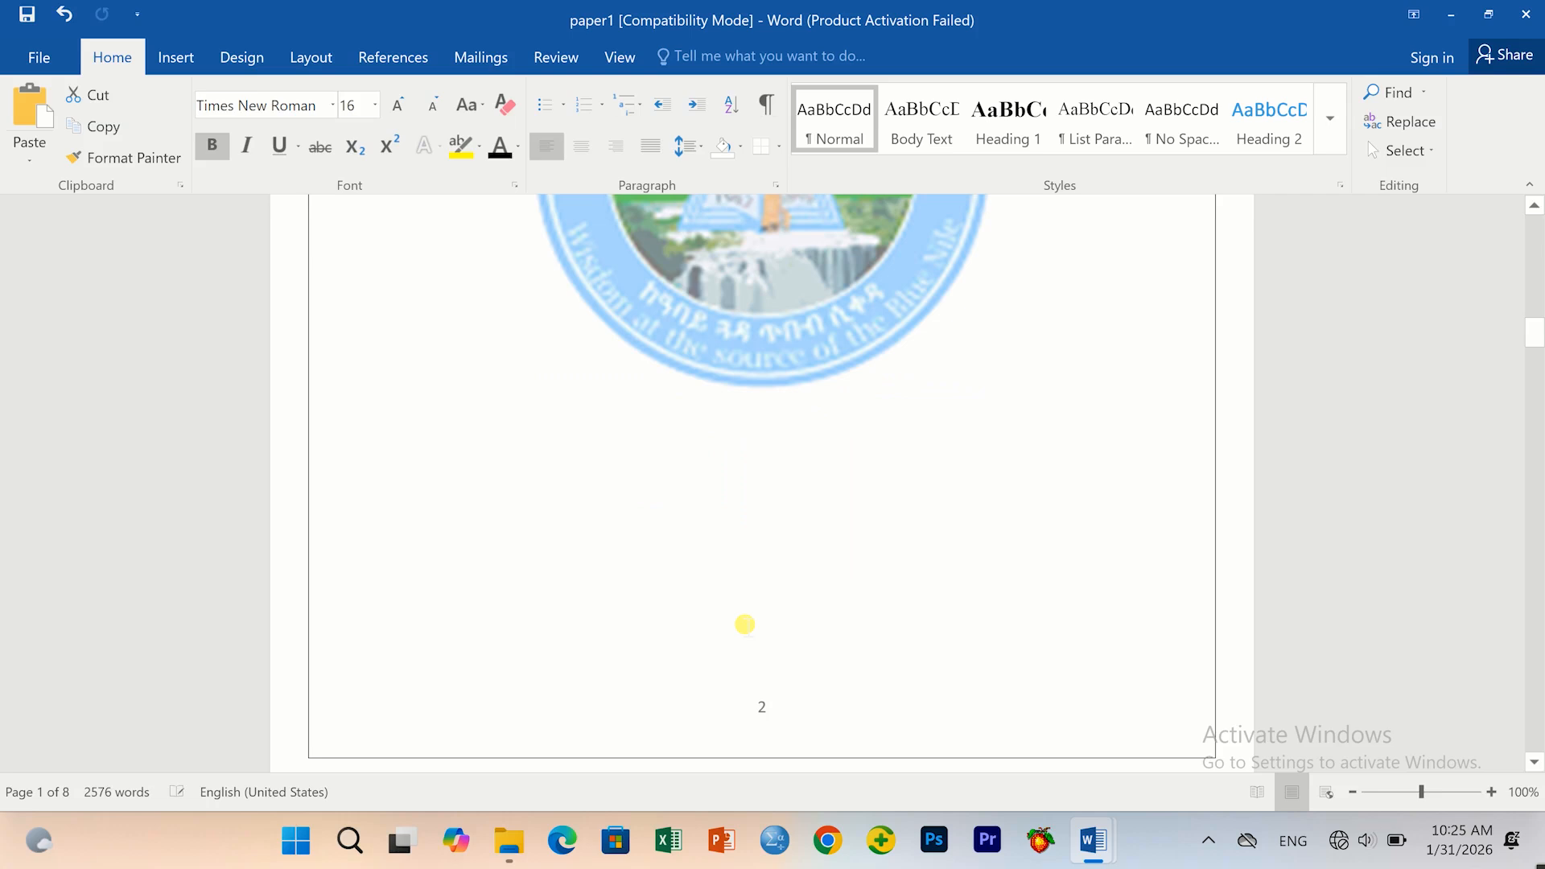
{"action": "scroll", "coordinate": [741, 660], "scroll_direction": "down", "scroll_amount": 1}
{"action": "left_click", "coordinate": [761, 688]}
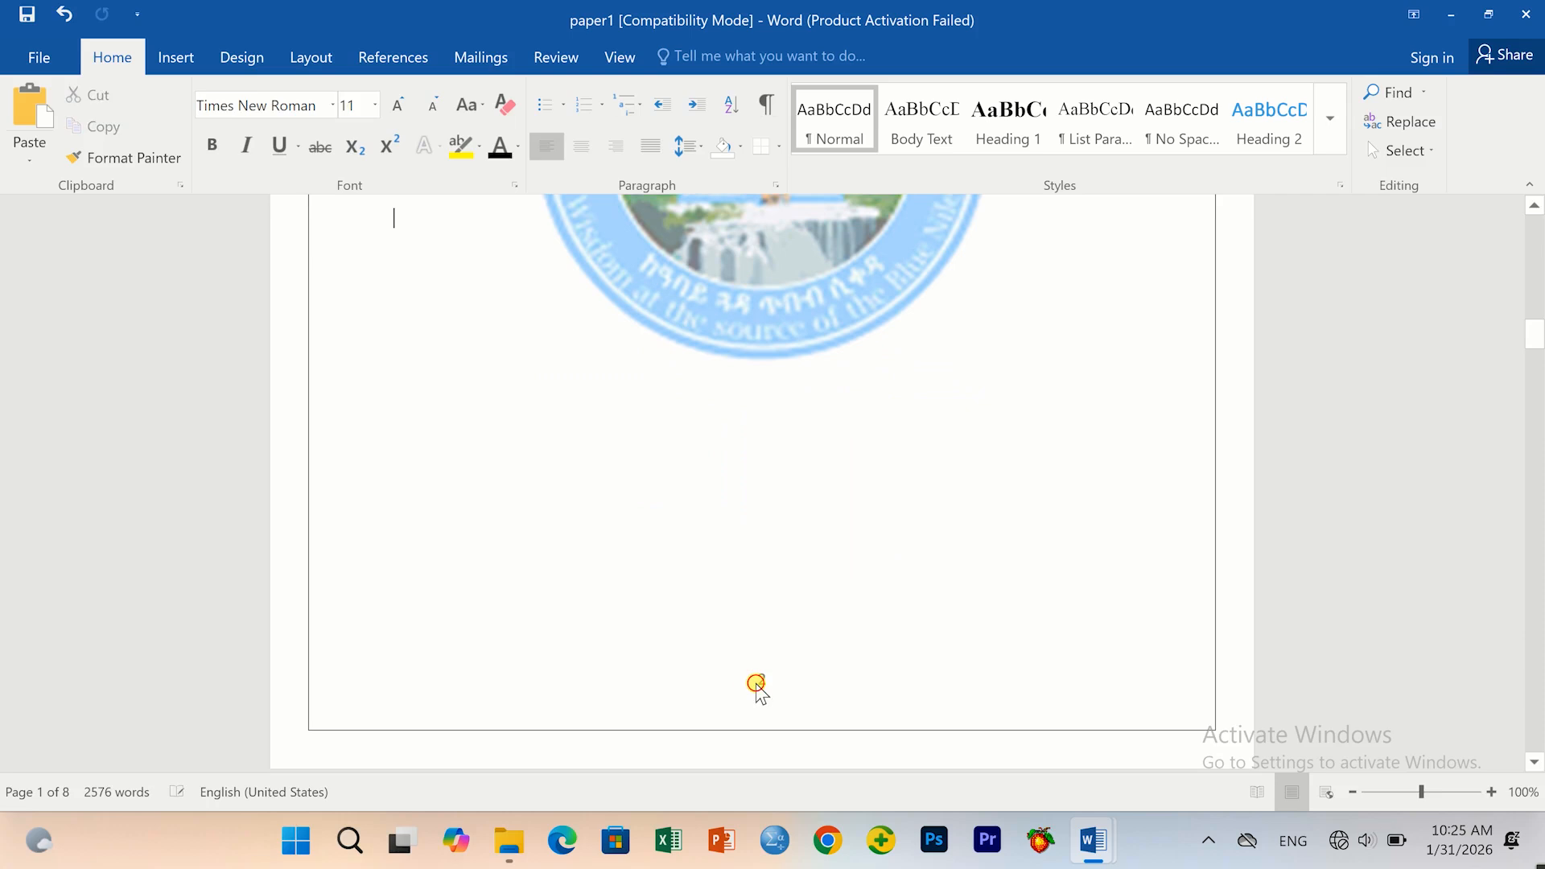
{"action": "double_click", "coordinate": [761, 687]}
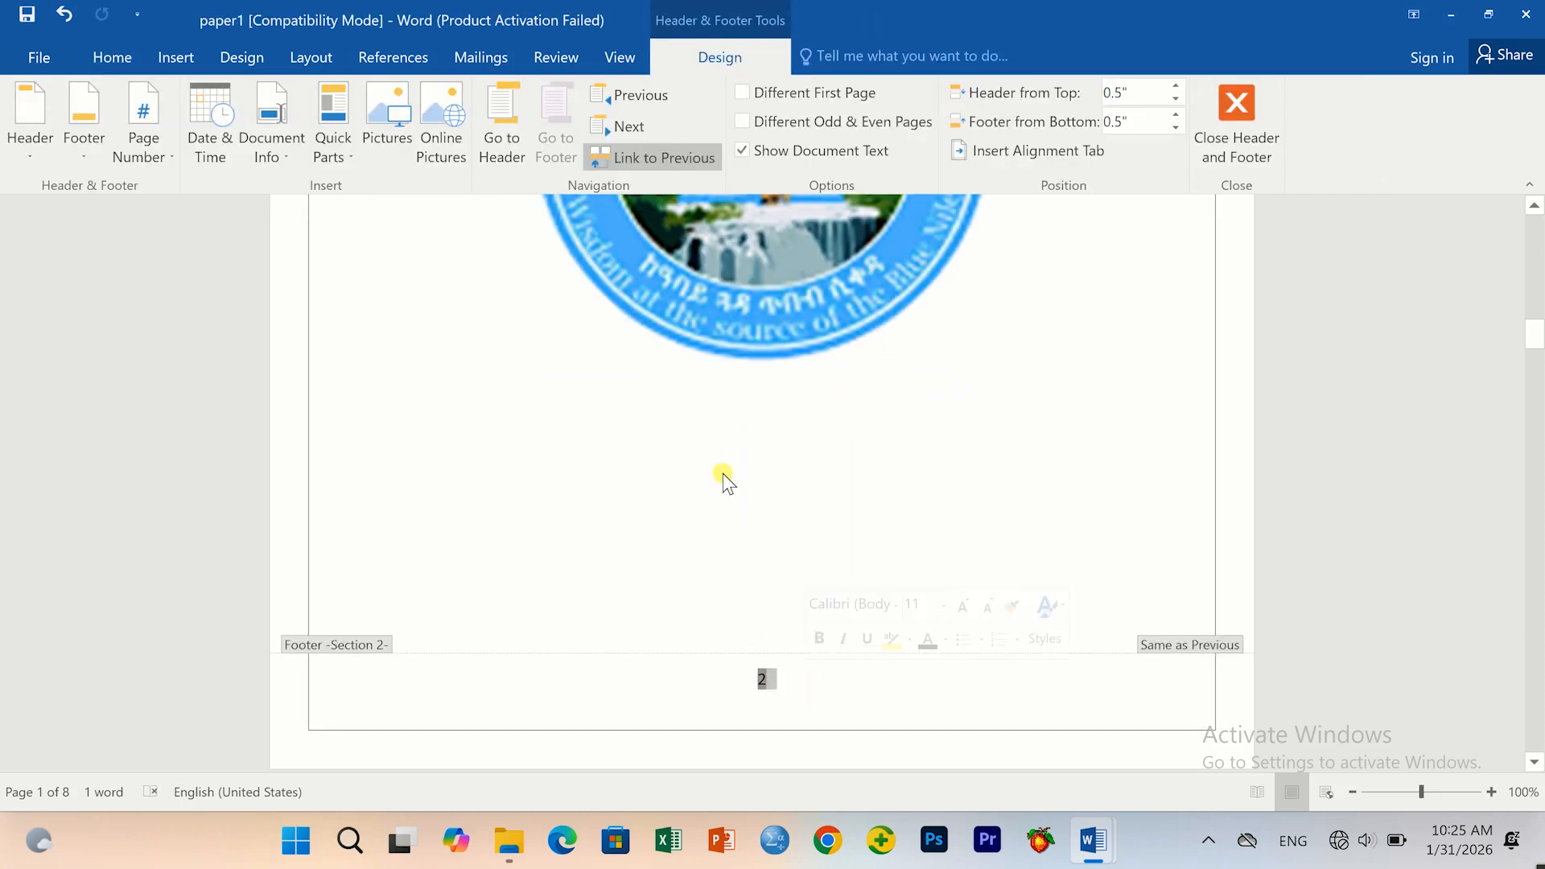
{"action": "scroll", "coordinate": [725, 483], "scroll_direction": "up", "scroll_amount": 10}
{"action": "scroll", "coordinate": [732, 528], "scroll_direction": "down", "scroll_amount": 2}
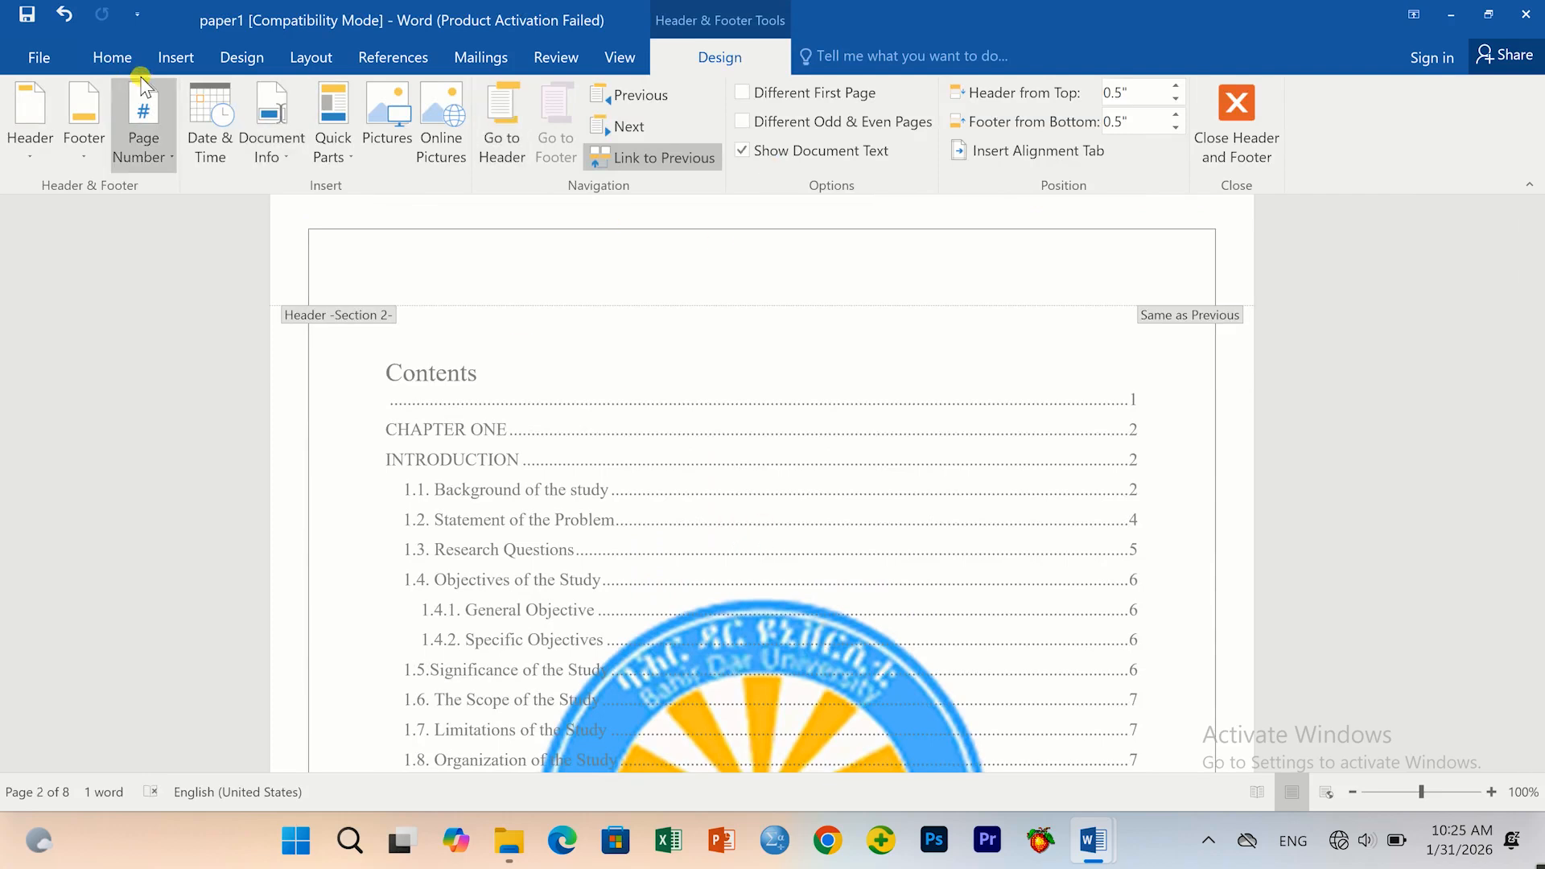
Format the page numbers as lowercase roman numerals i, ii, iii, starting at i.
{"action": "left_click", "coordinate": [165, 59]}
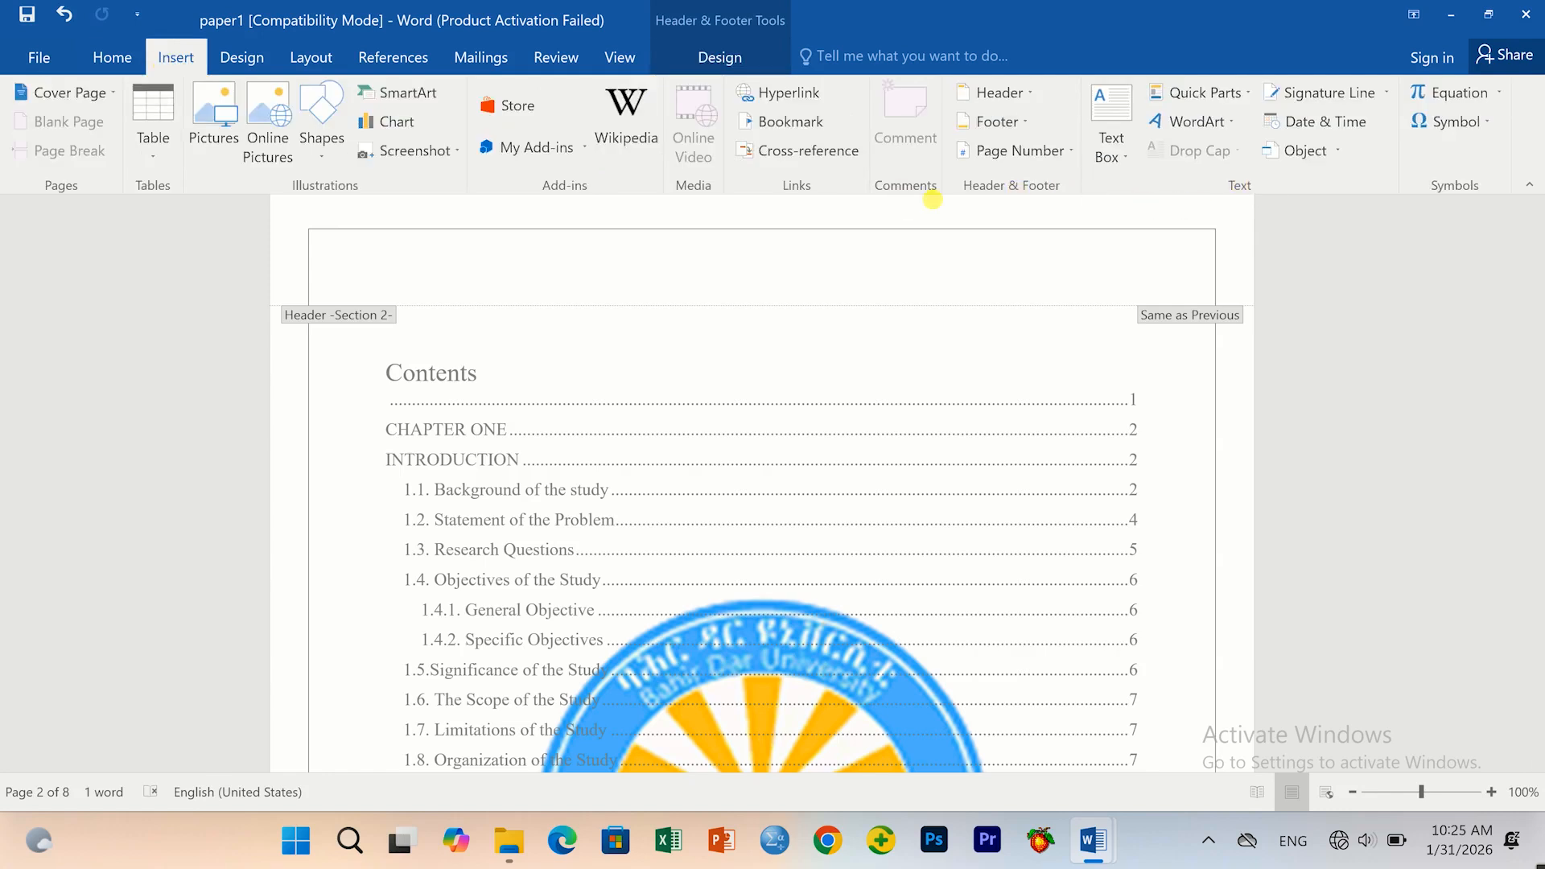
{"action": "left_click", "coordinate": [1002, 152]}
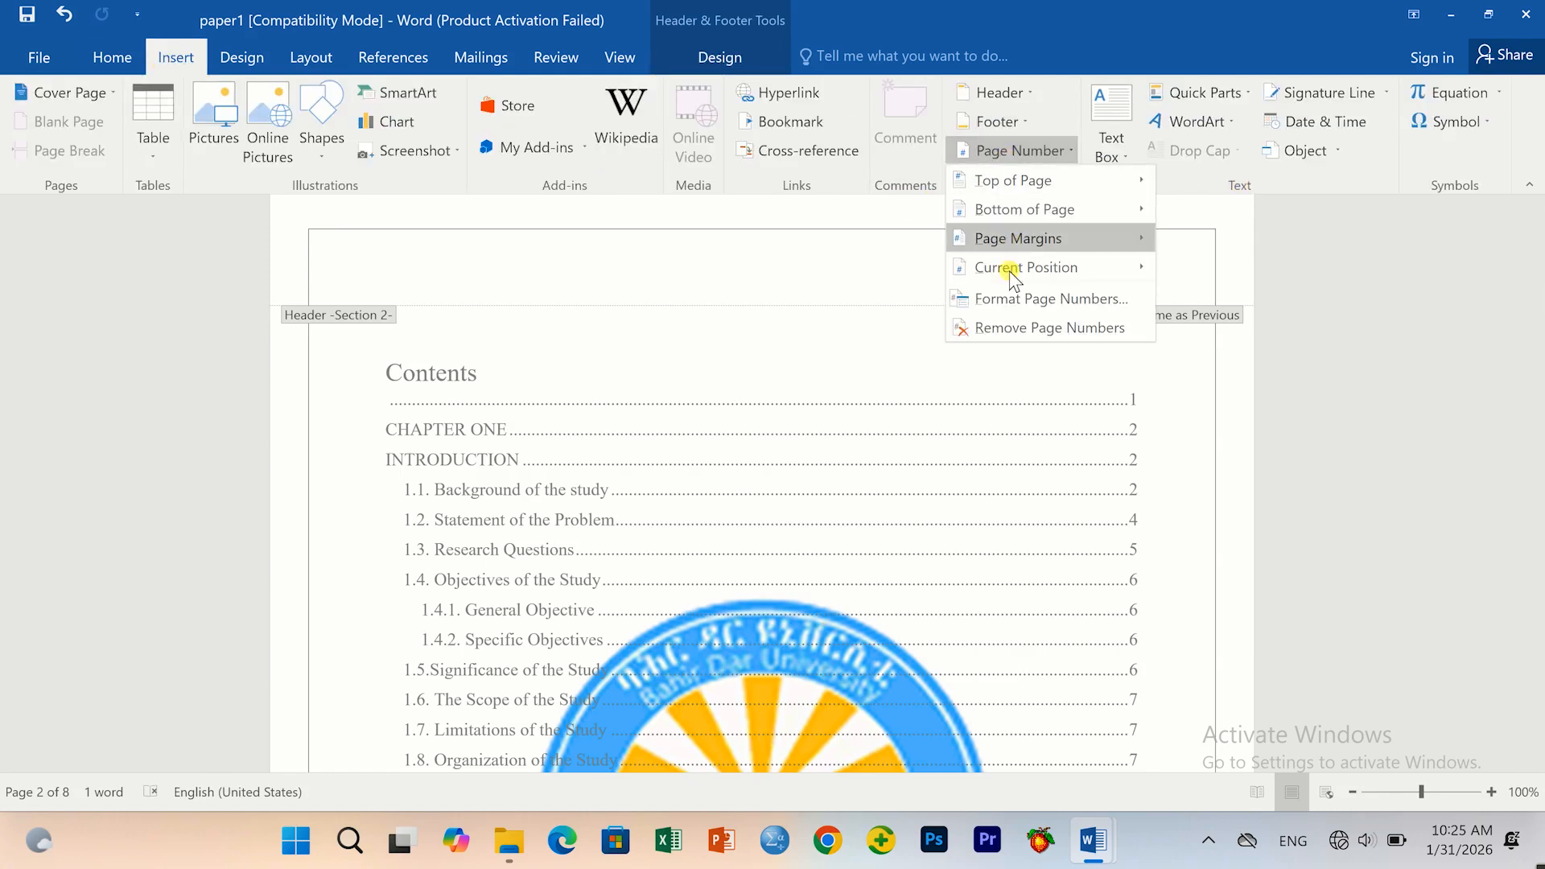
{"action": "left_click", "coordinate": [1006, 298]}
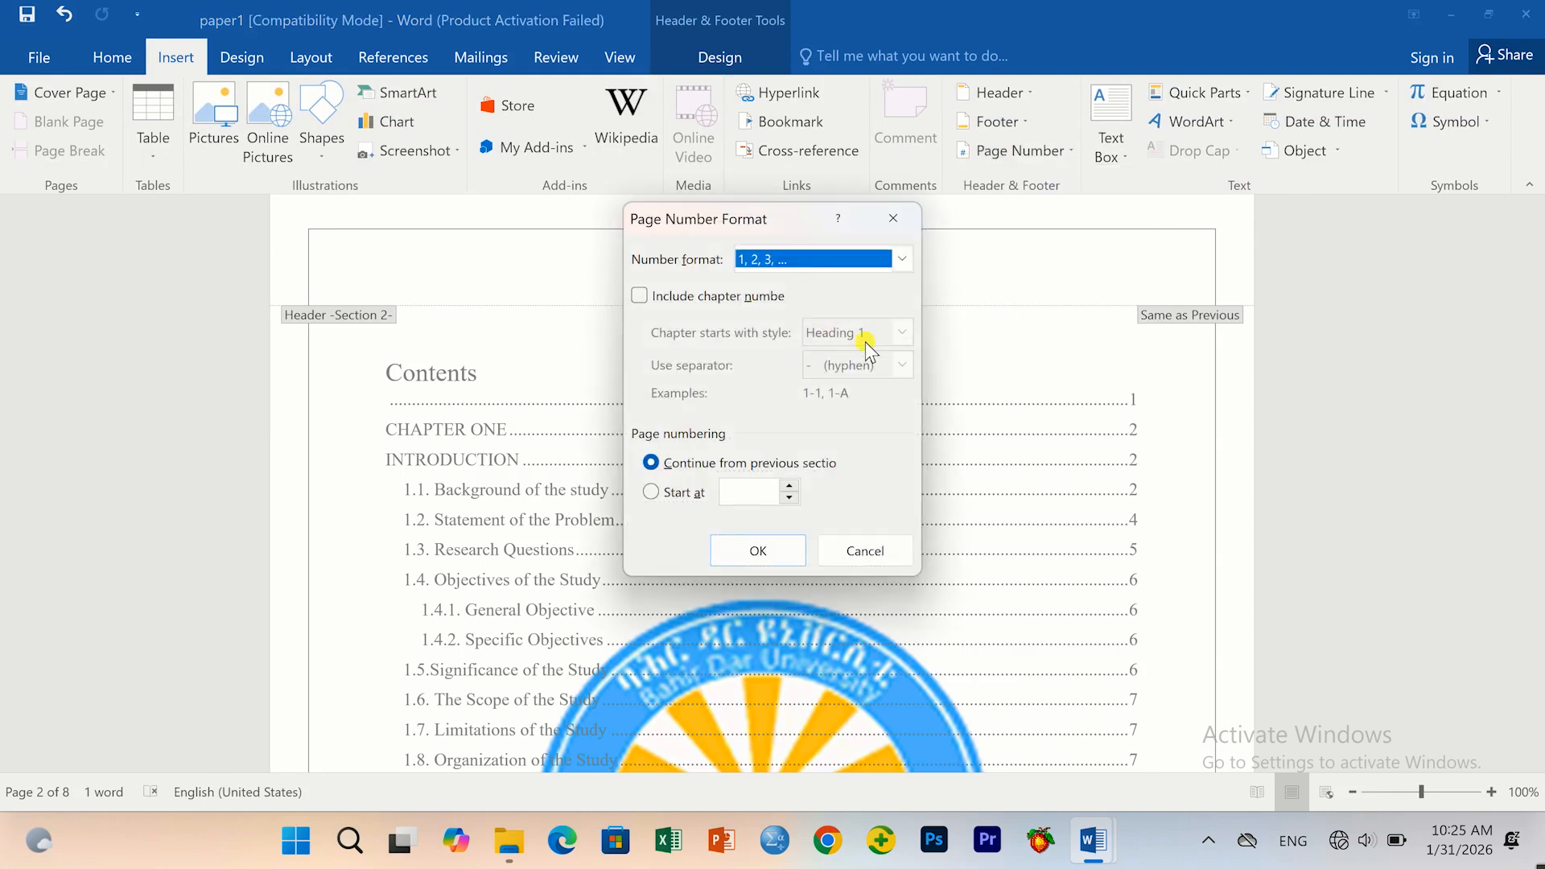
{"action": "left_click", "coordinate": [902, 258]}
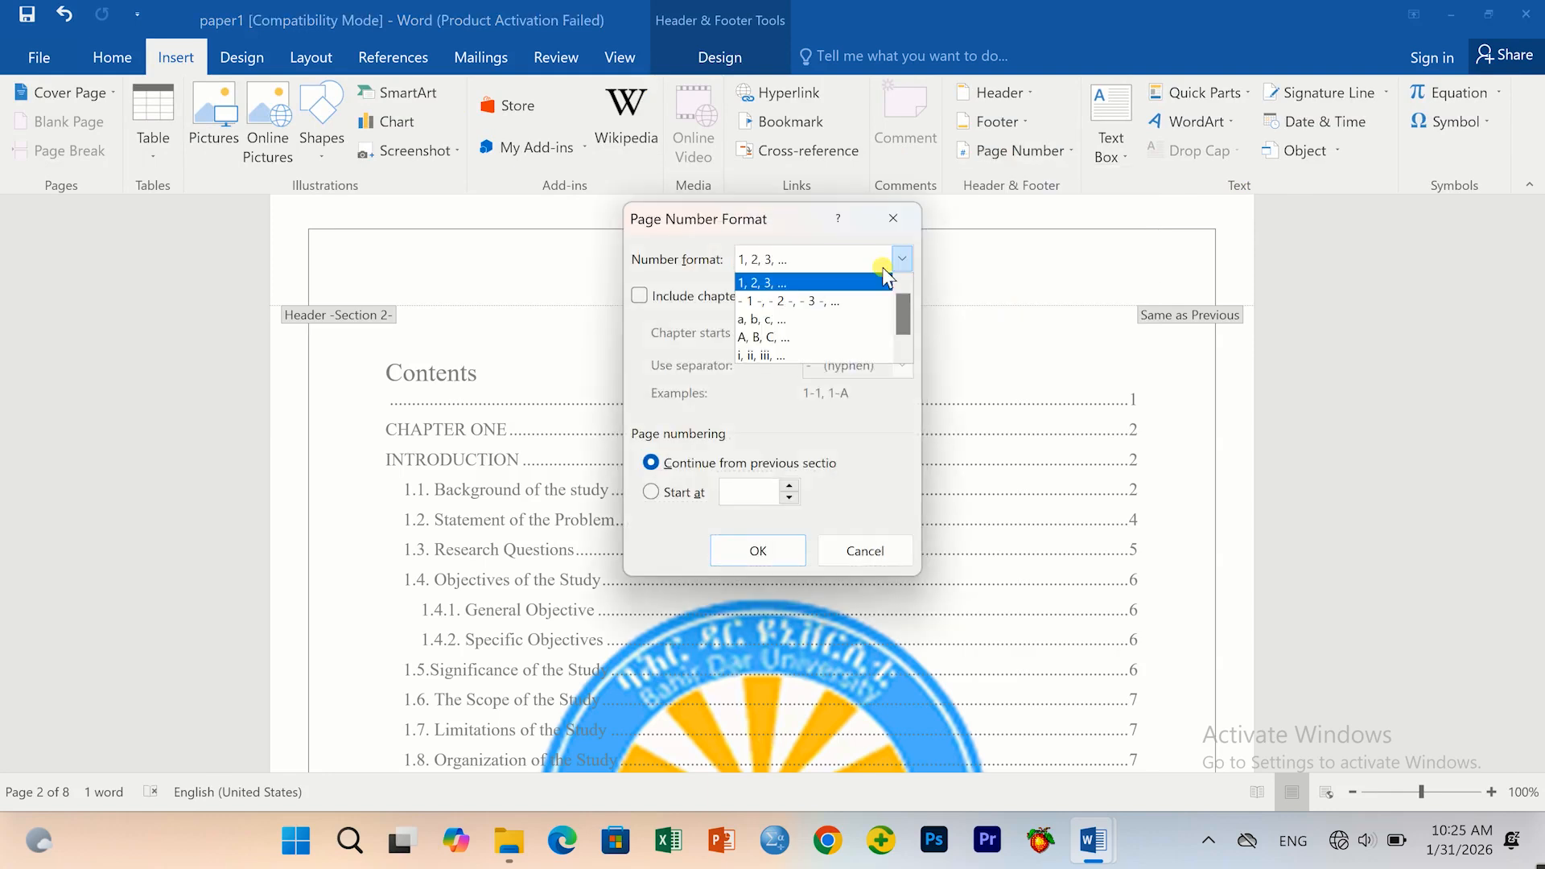
{"action": "left_click", "coordinate": [761, 356]}
{"action": "left_click", "coordinate": [787, 485]}
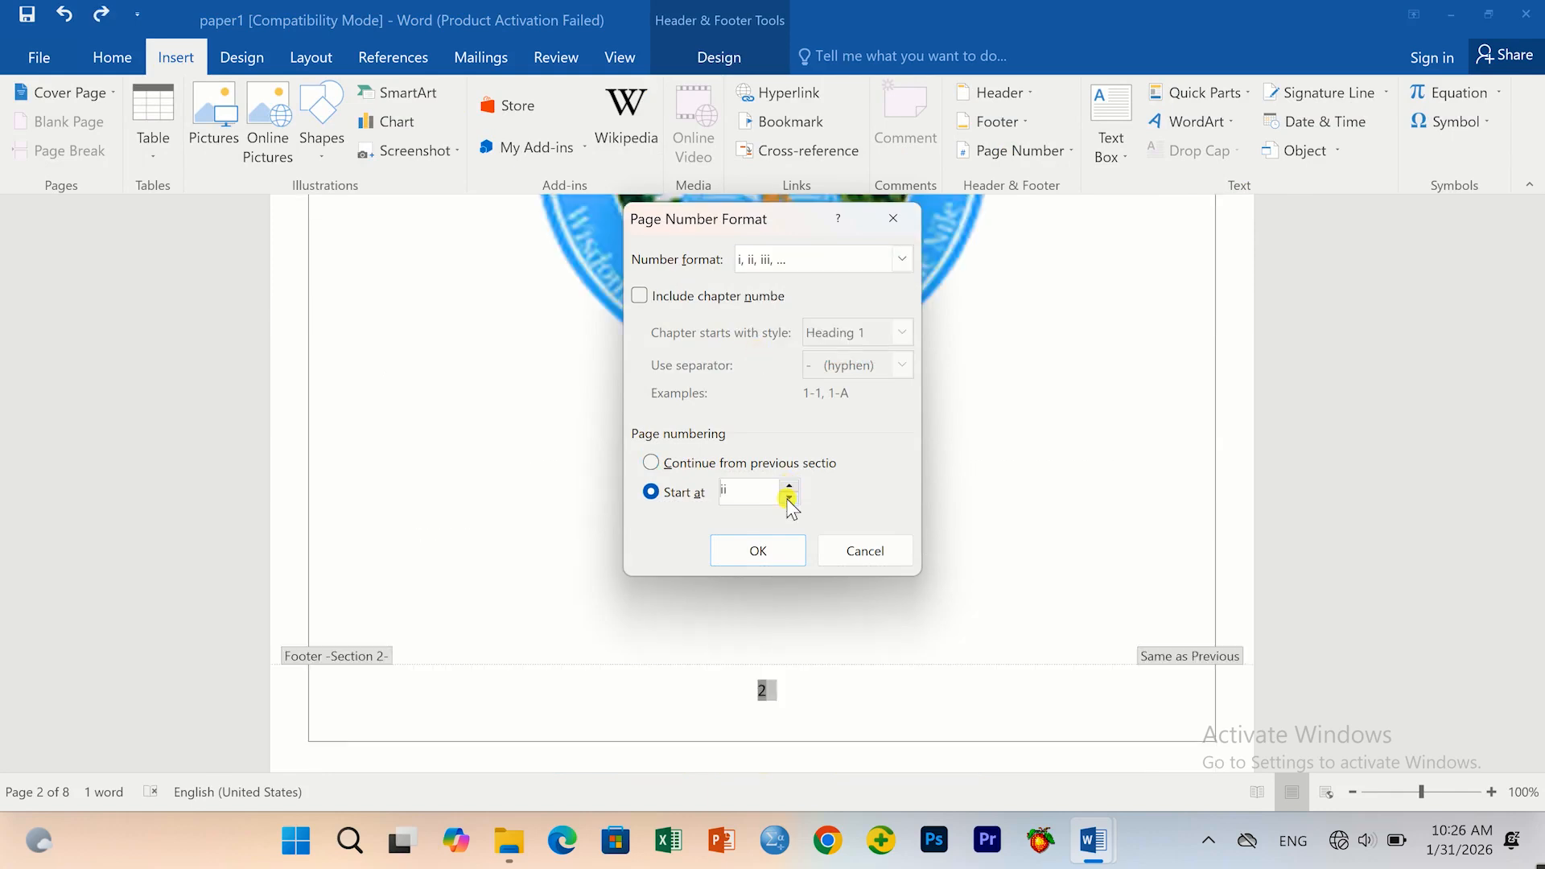
{"action": "left_click", "coordinate": [758, 551]}
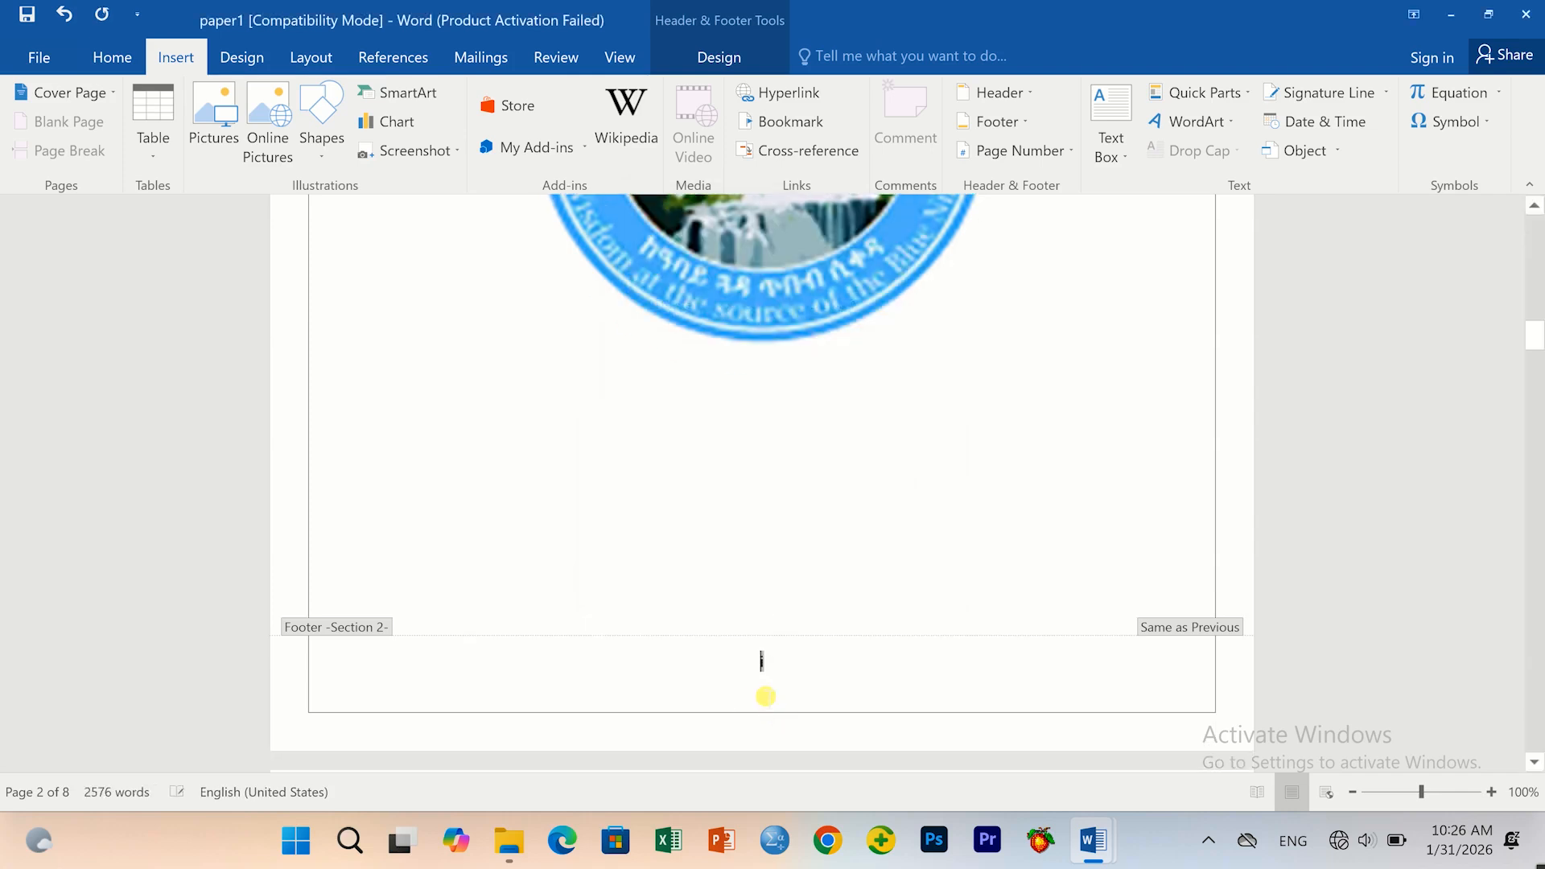
Close footer editing and return to the page body.
{"action": "scroll", "coordinate": [696, 655], "scroll_direction": "up", "scroll_amount": 5}
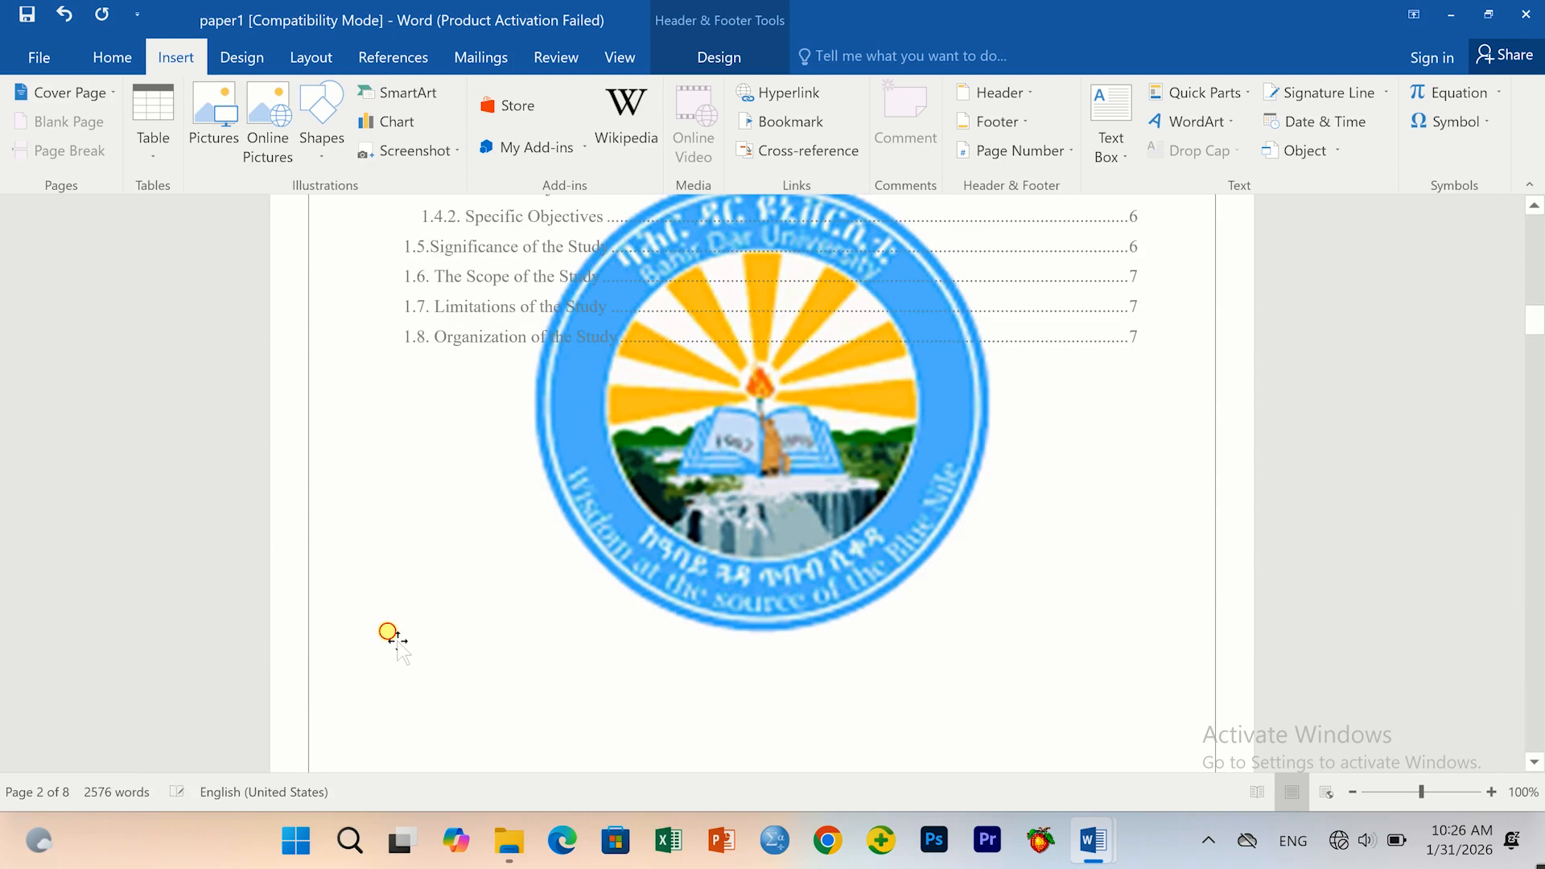
{"action": "left_click", "coordinate": [389, 633]}
{"action": "scroll", "coordinate": [631, 652], "scroll_direction": "down", "scroll_amount": 6}
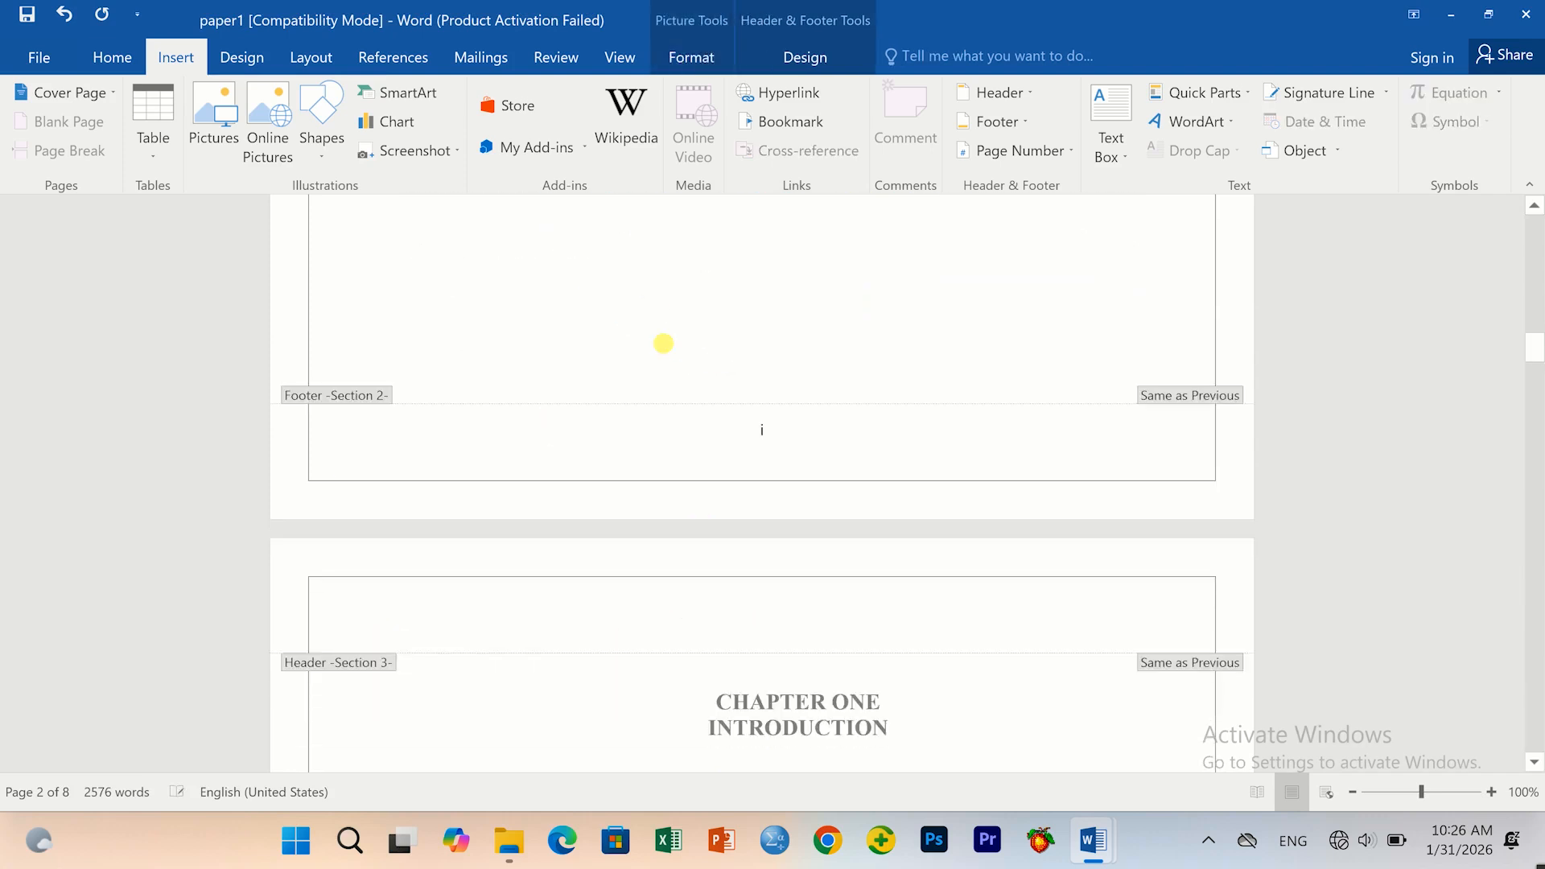
{"action": "double_click", "coordinate": [659, 317]}
{"action": "scroll", "coordinate": [666, 338], "scroll_direction": "up", "scroll_amount": 2}
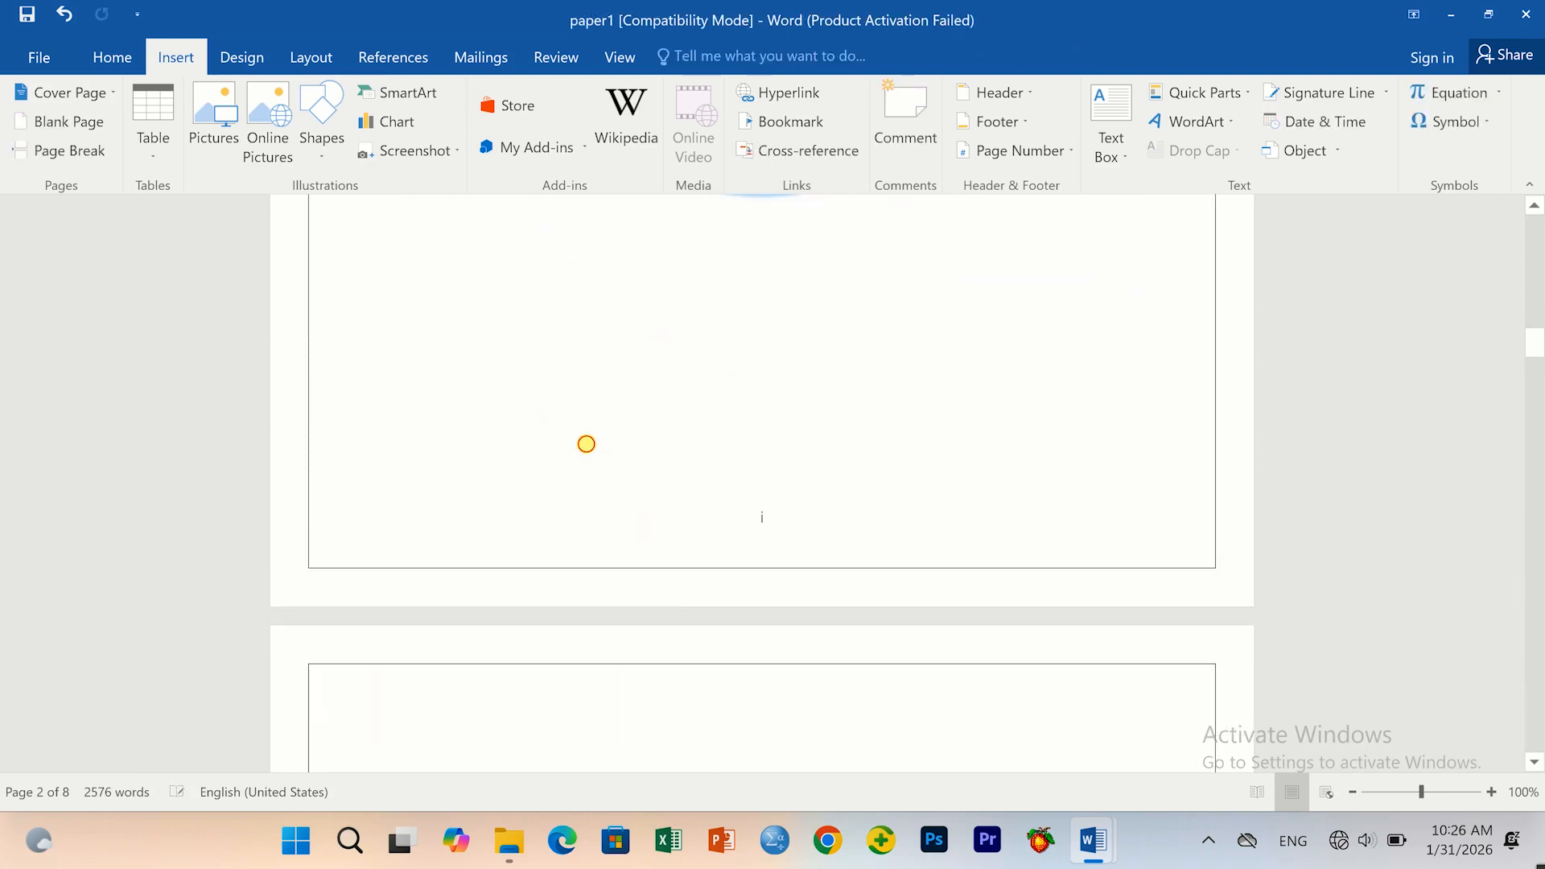
{"action": "left_click", "coordinate": [586, 443]}
{"action": "scroll", "coordinate": [703, 621], "scroll_direction": "up", "scroll_amount": 4}
{"action": "scroll", "coordinate": [728, 620], "scroll_direction": "down", "scroll_amount": 4}
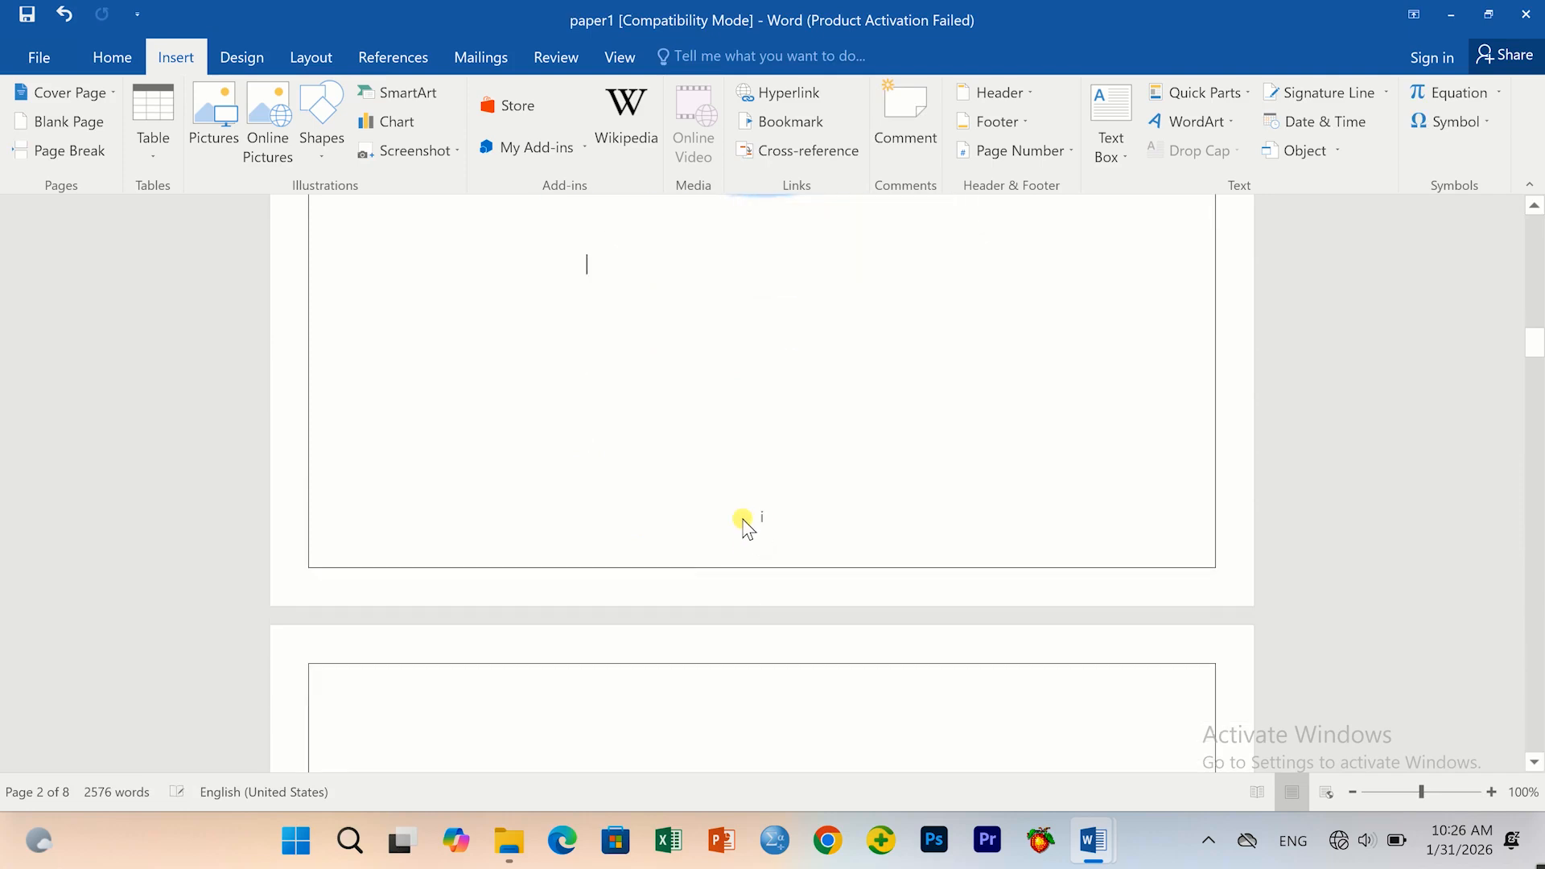
{"action": "scroll", "coordinate": [728, 493], "scroll_direction": "up", "scroll_amount": 4}
{"action": "scroll", "coordinate": [727, 543], "scroll_direction": "down", "scroll_amount": 5}
{"action": "scroll", "coordinate": [726, 543], "scroll_direction": "down", "scroll_amount": 10}
In the Chapter One footer, format page numbers as 1, 2, 3 starting at 1.
{"action": "scroll", "coordinate": [725, 563], "scroll_direction": "down", "scroll_amount": 2}
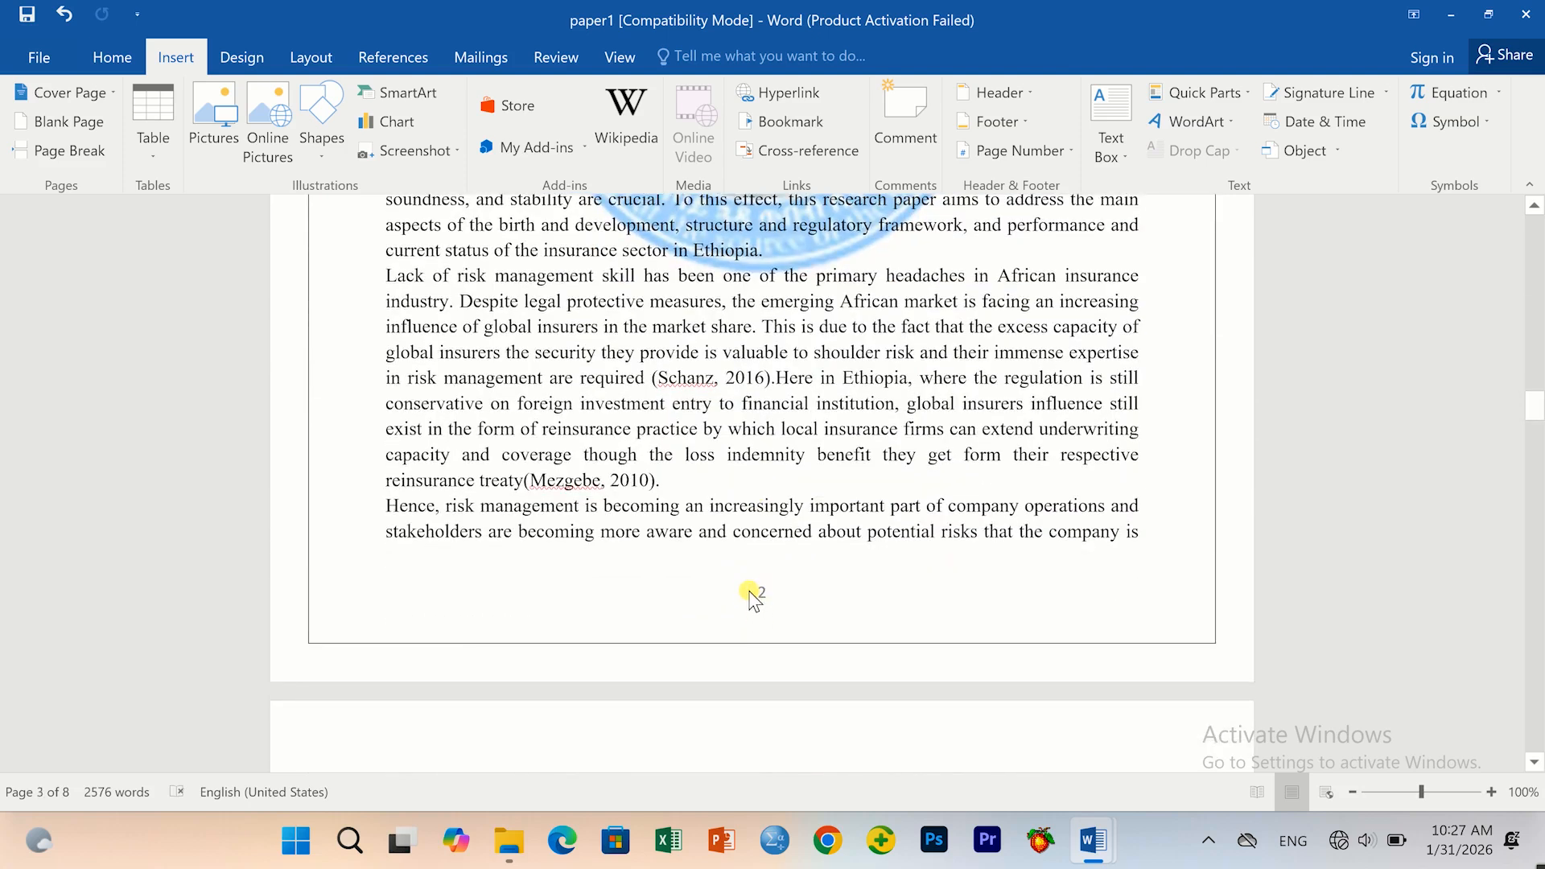
{"action": "left_click", "coordinate": [748, 592]}
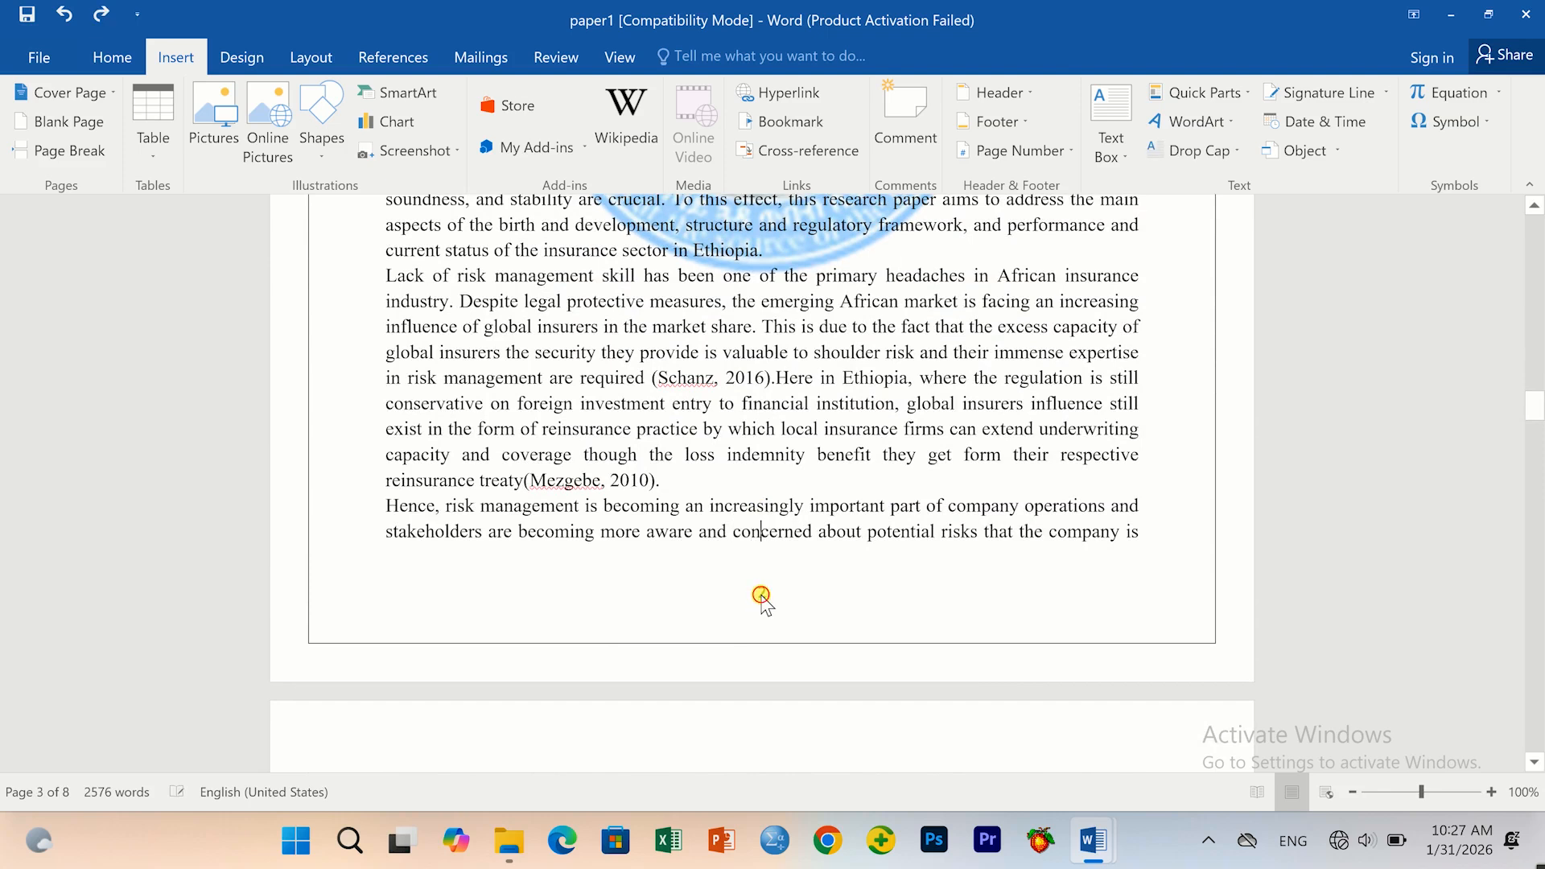
{"action": "double_click", "coordinate": [761, 600]}
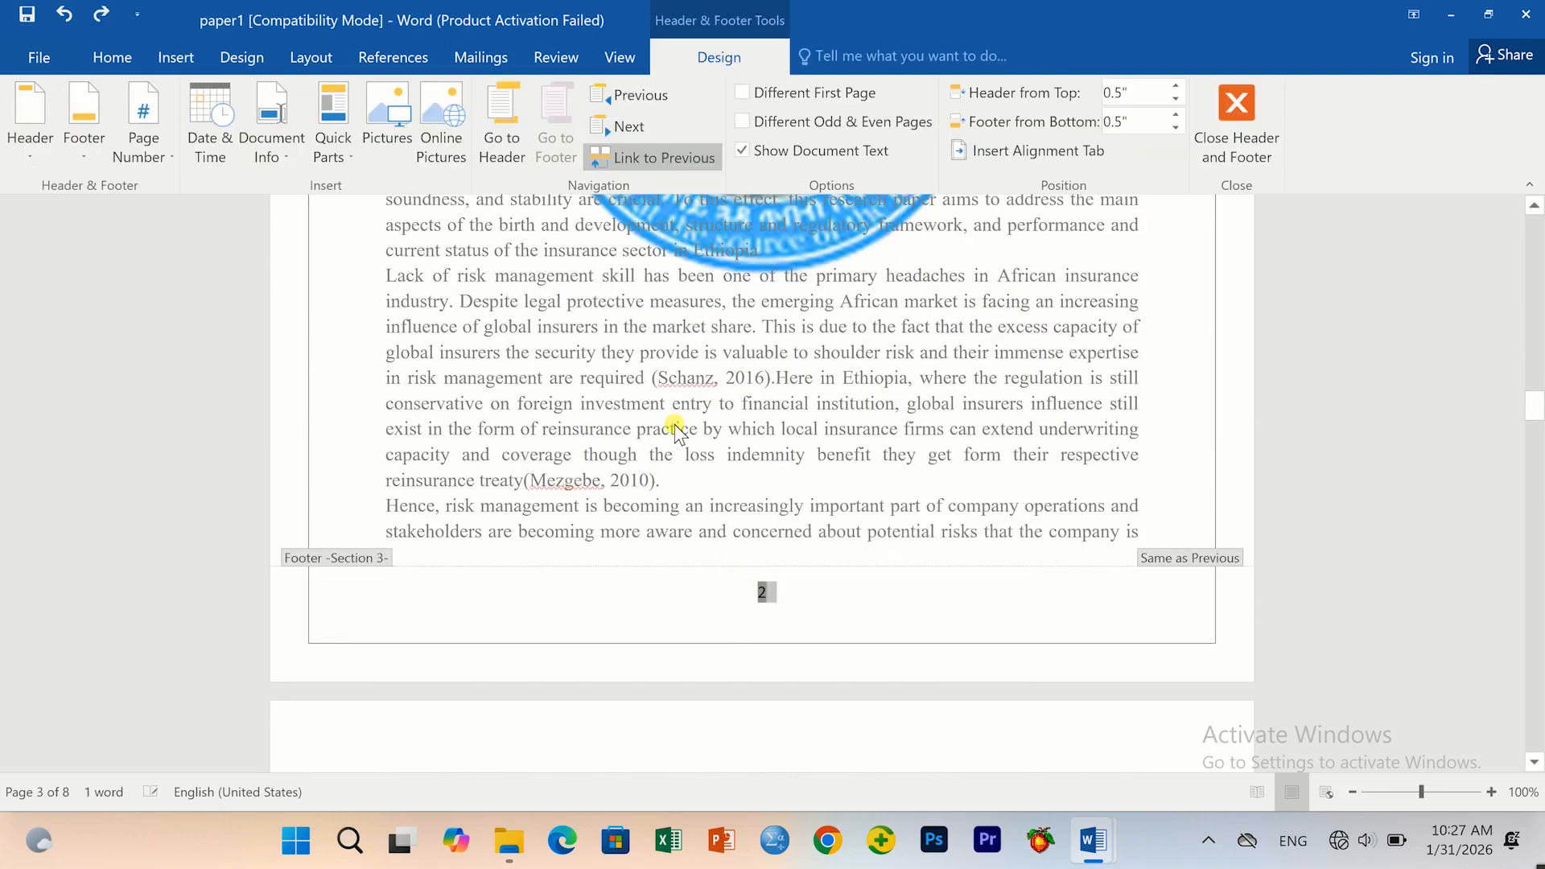
{"action": "left_click", "coordinate": [174, 57]}
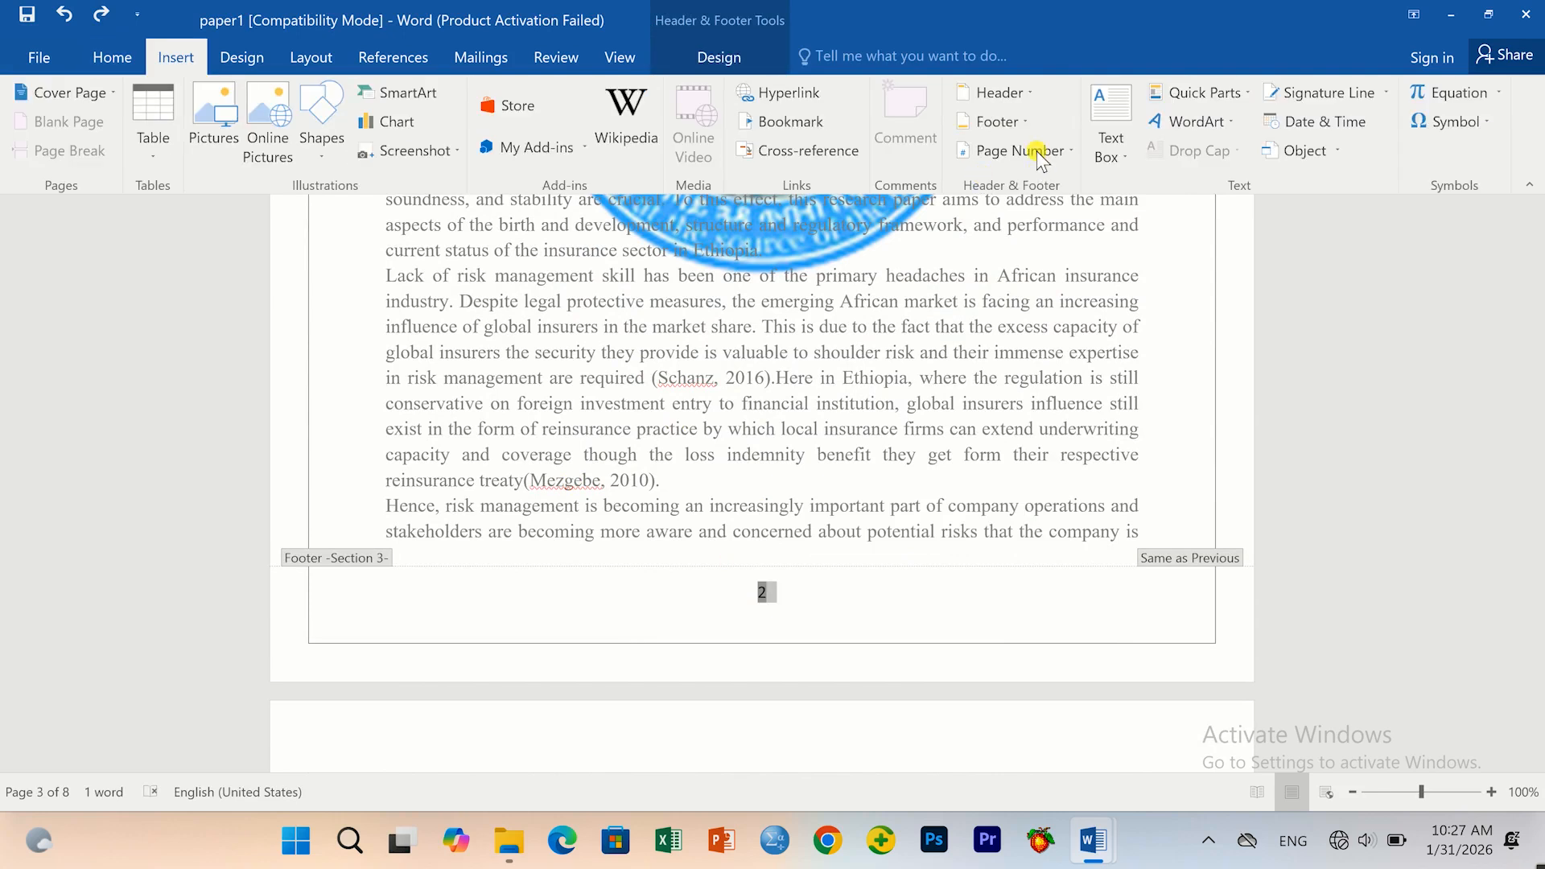
{"action": "left_click", "coordinate": [1039, 153]}
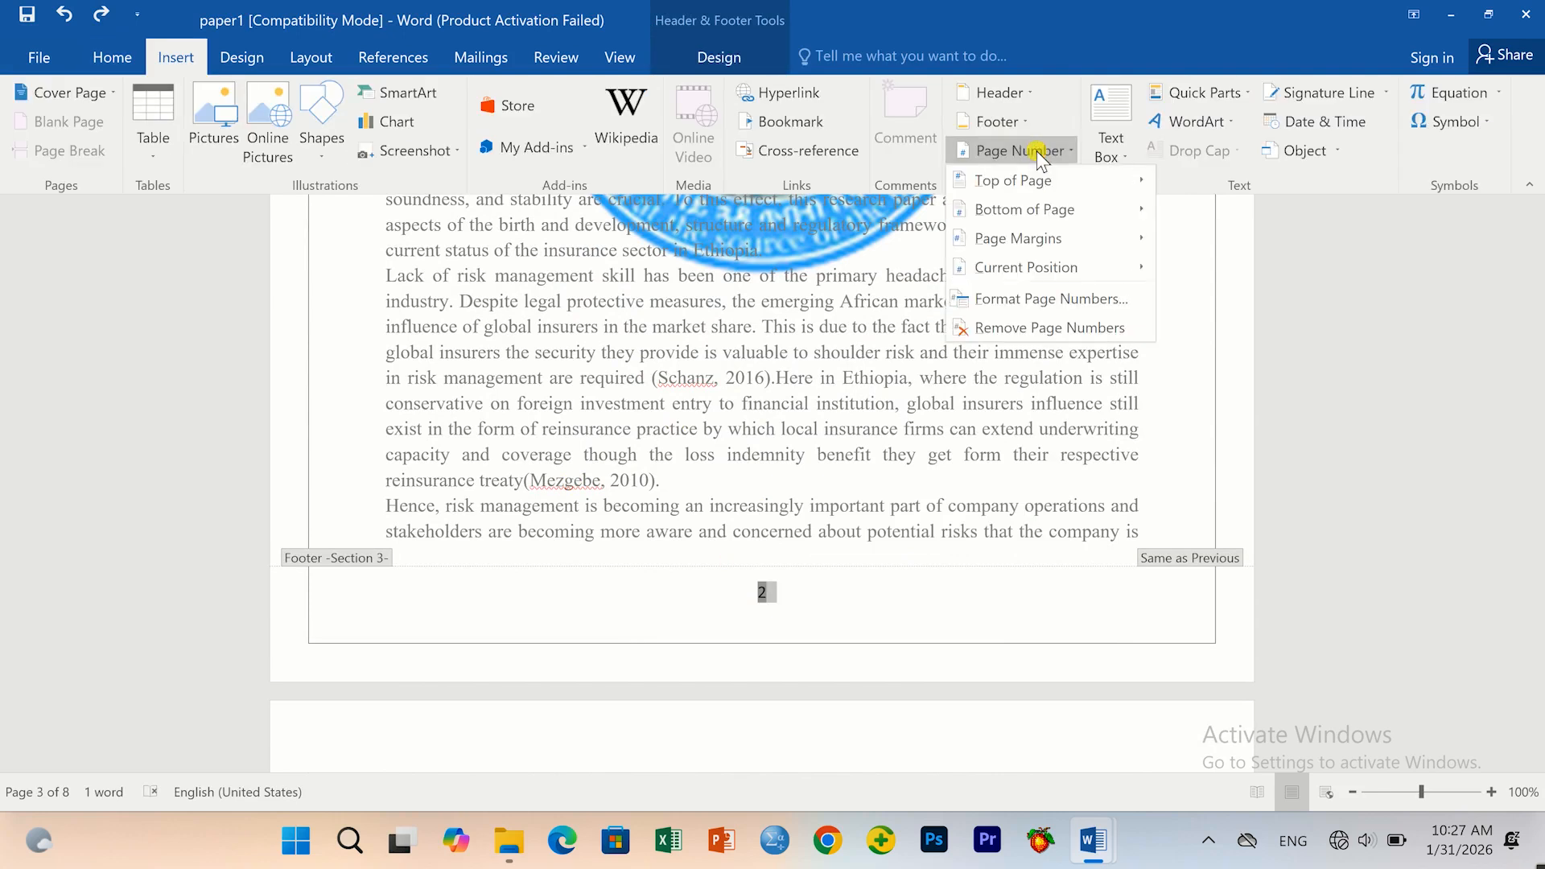
{"action": "left_click", "coordinate": [1012, 302]}
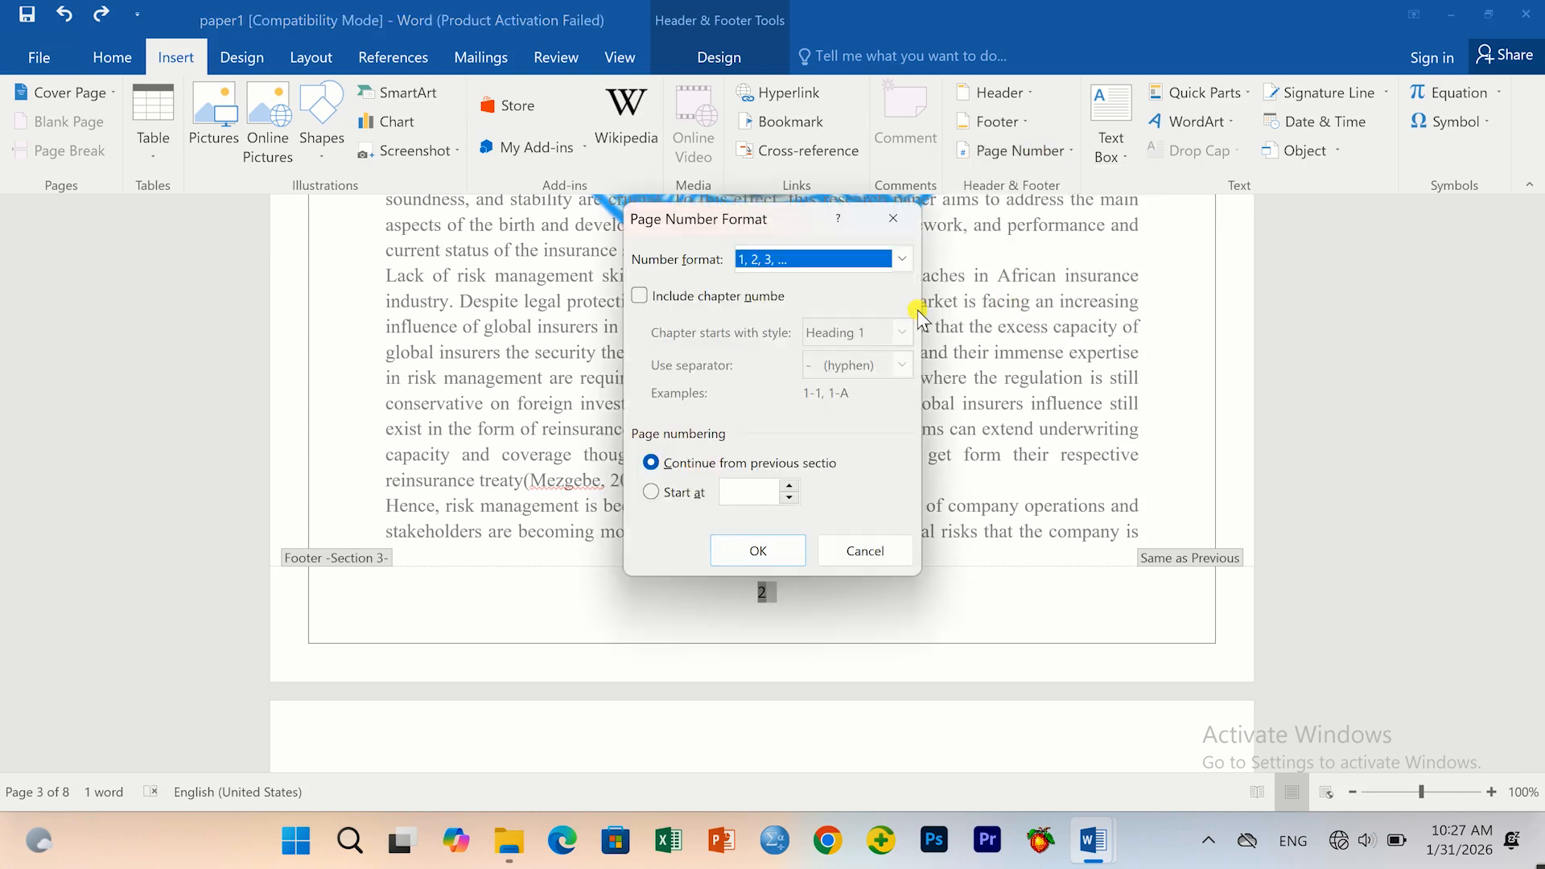
{"action": "left_click", "coordinate": [903, 259]}
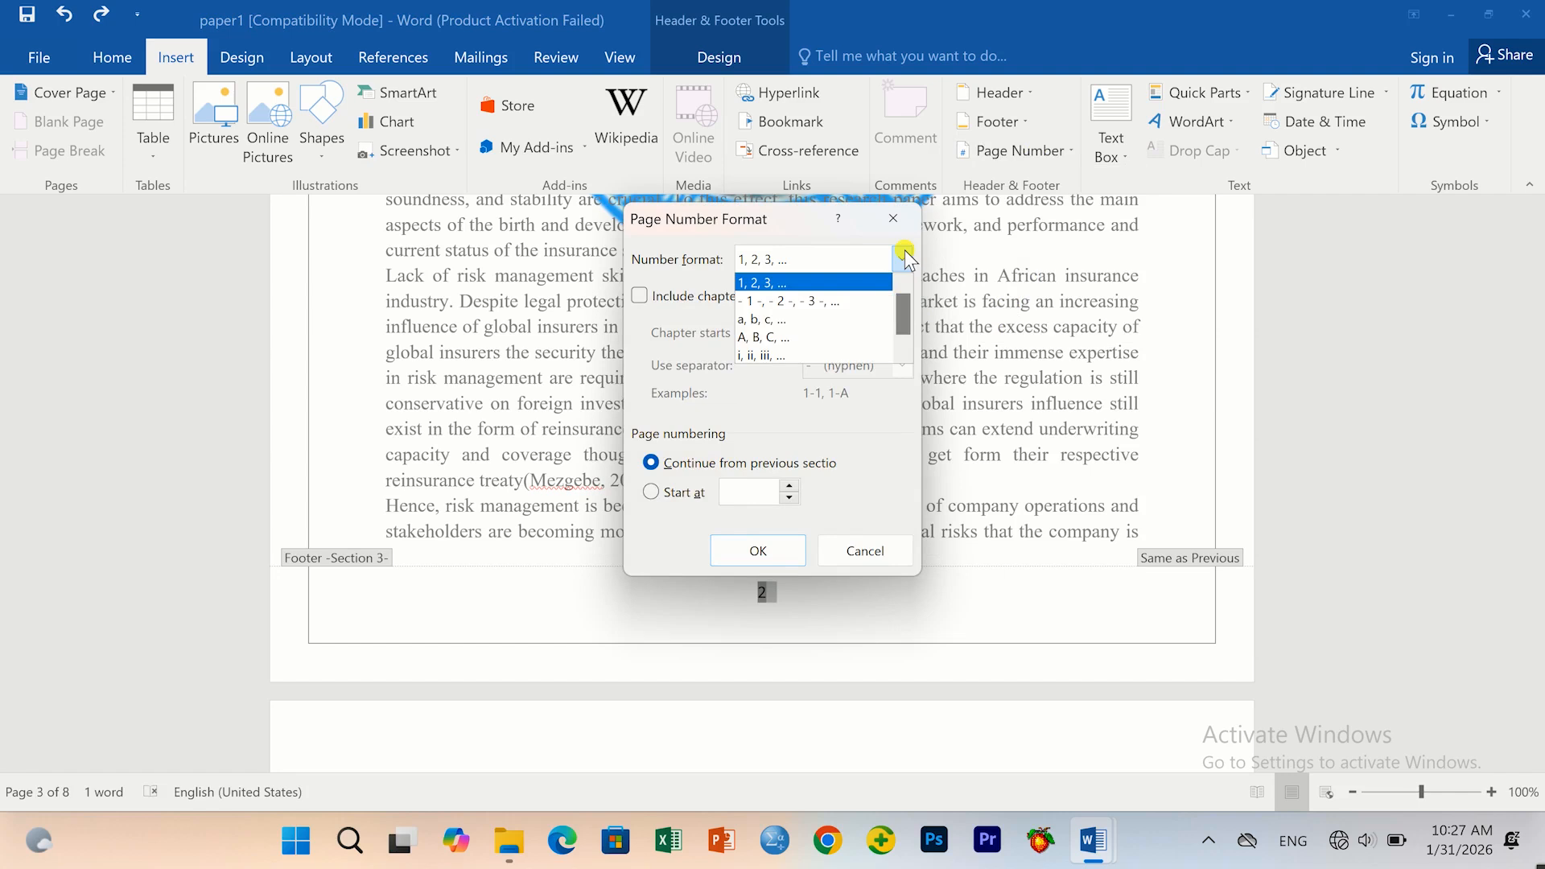
{"action": "left_click", "coordinate": [758, 285]}
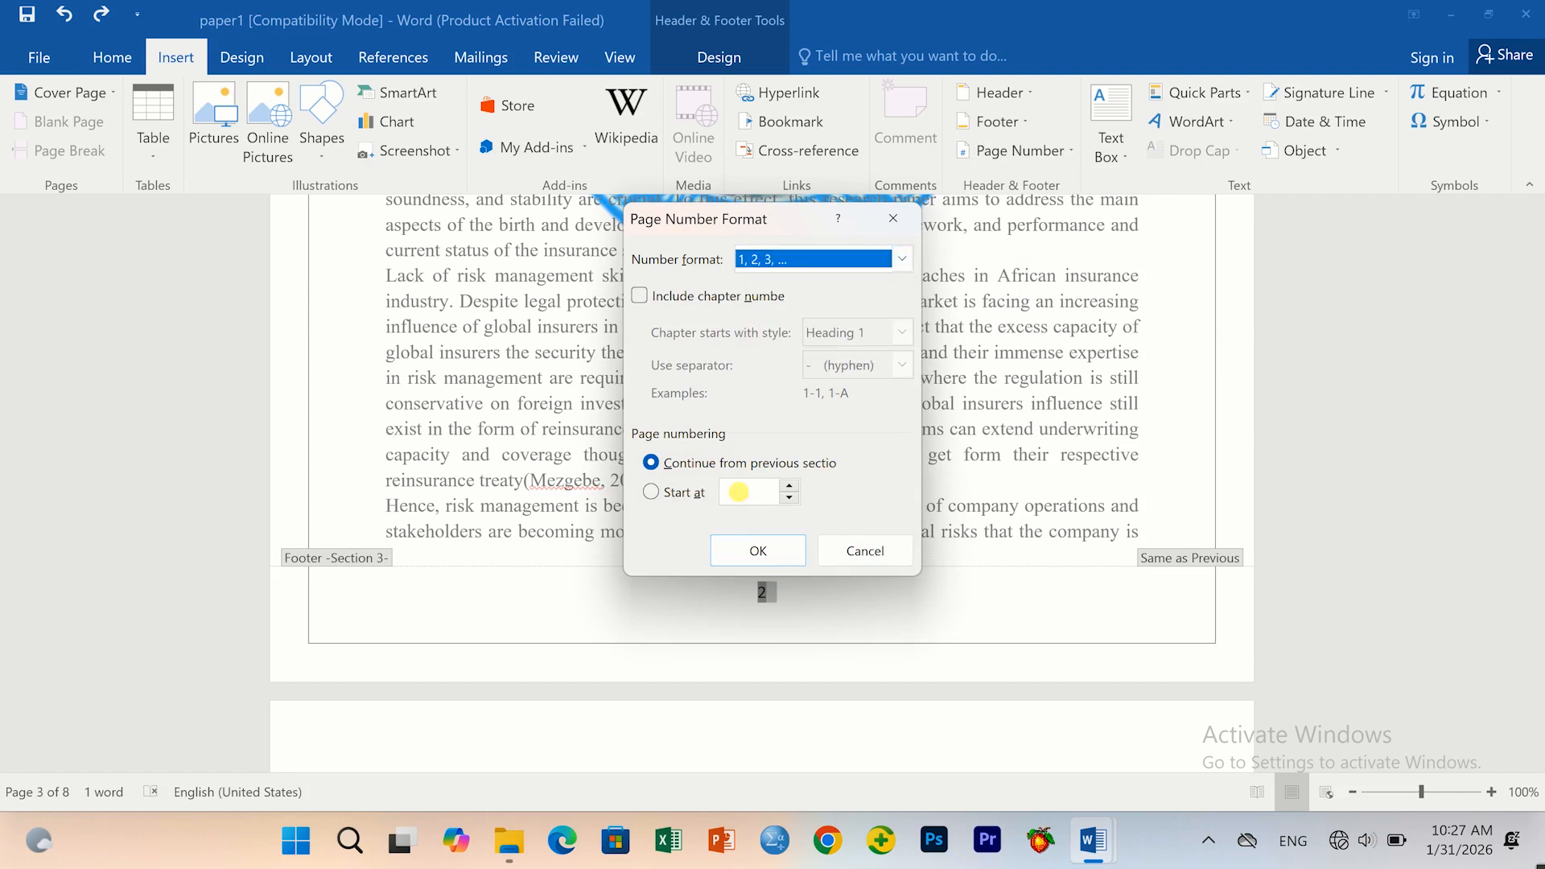
{"action": "left_click", "coordinate": [742, 503]}
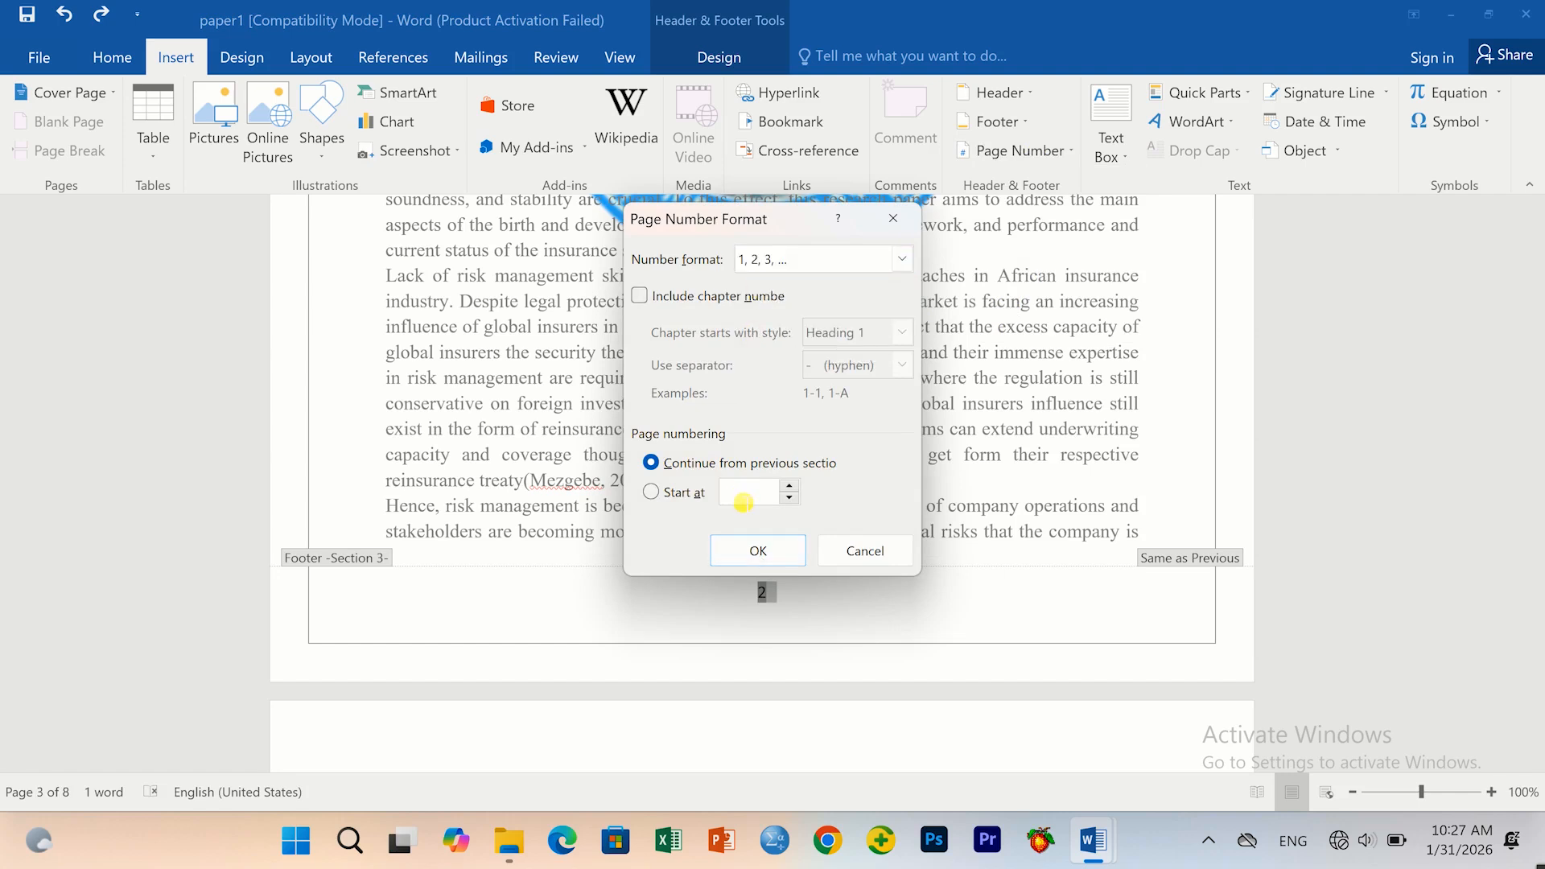
{"action": "type", "text": "1"}
{"action": "left_click", "coordinate": [759, 552]}
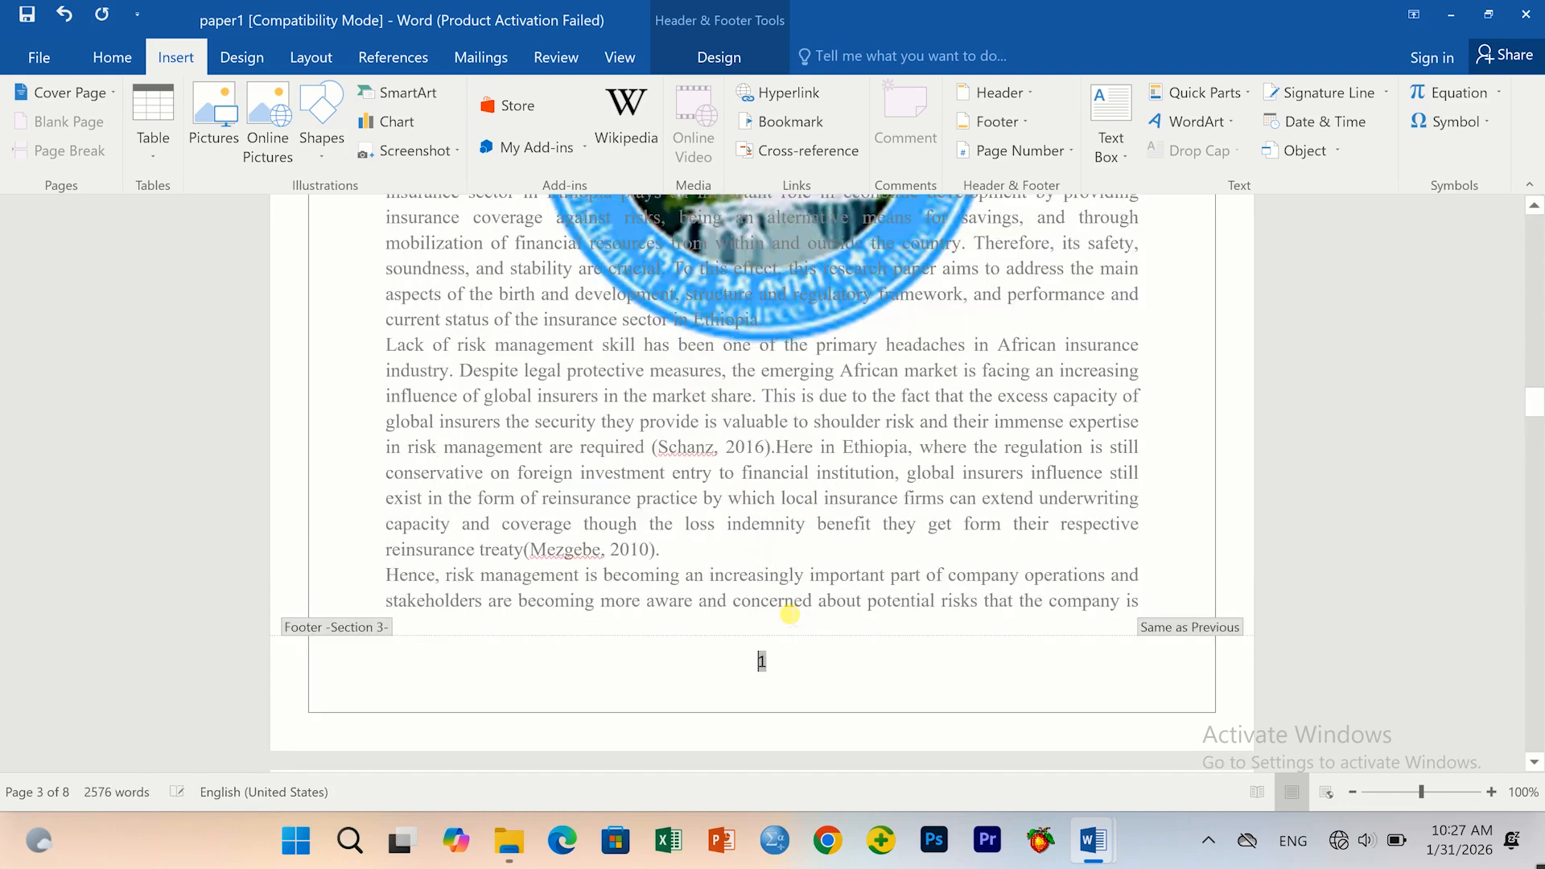
Check the footer's page number 1, then return to the body text.
{"action": "scroll", "coordinate": [762, 598], "scroll_direction": "up", "scroll_amount": 8}
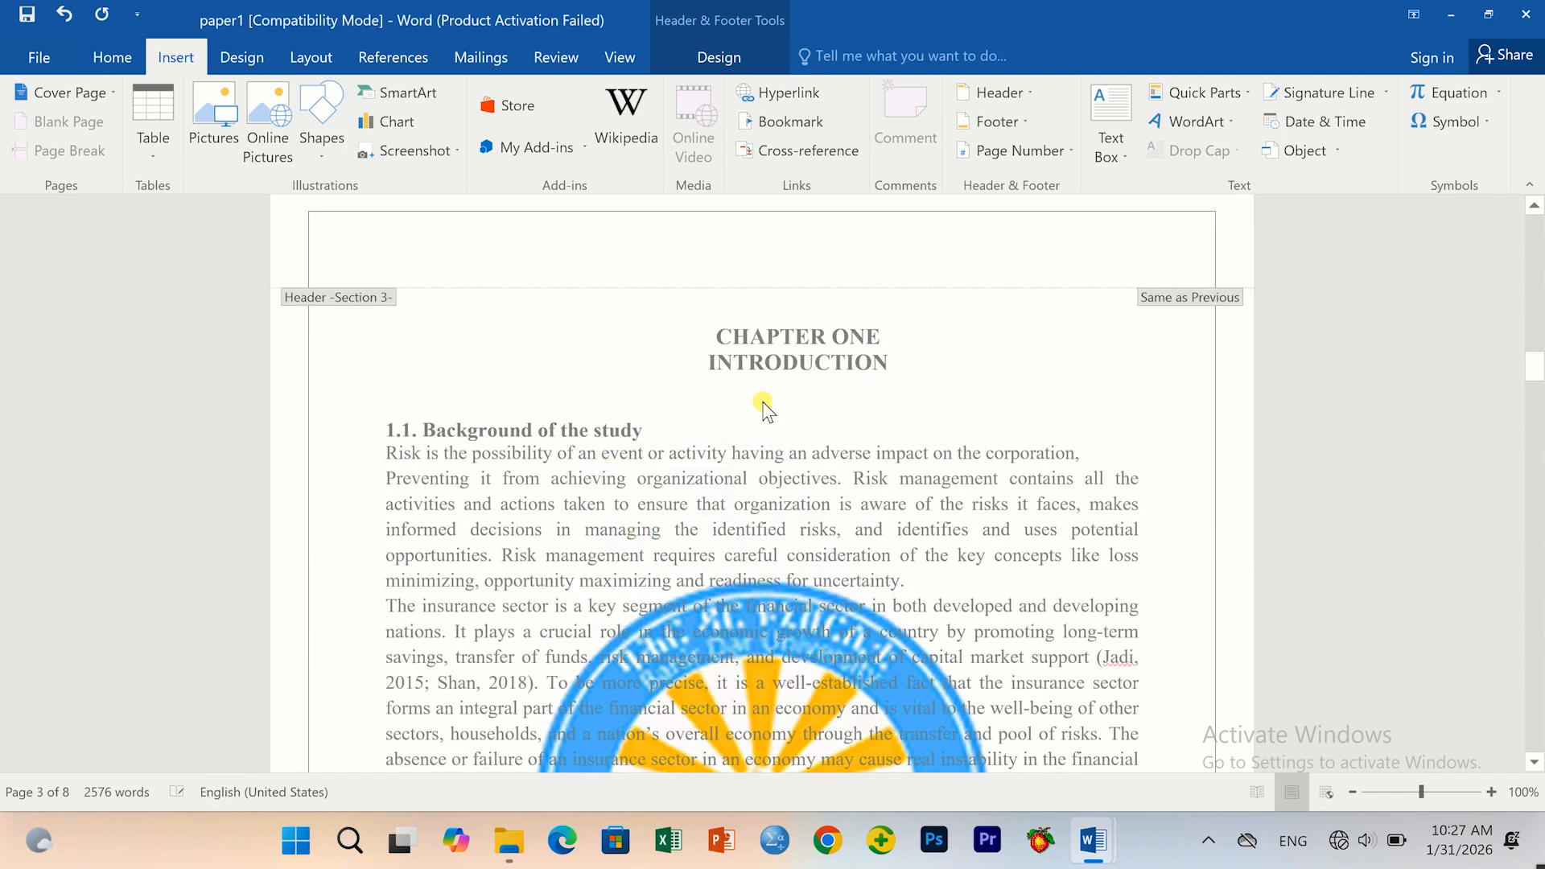
{"action": "scroll", "coordinate": [829, 491], "scroll_direction": "down", "scroll_amount": 7}
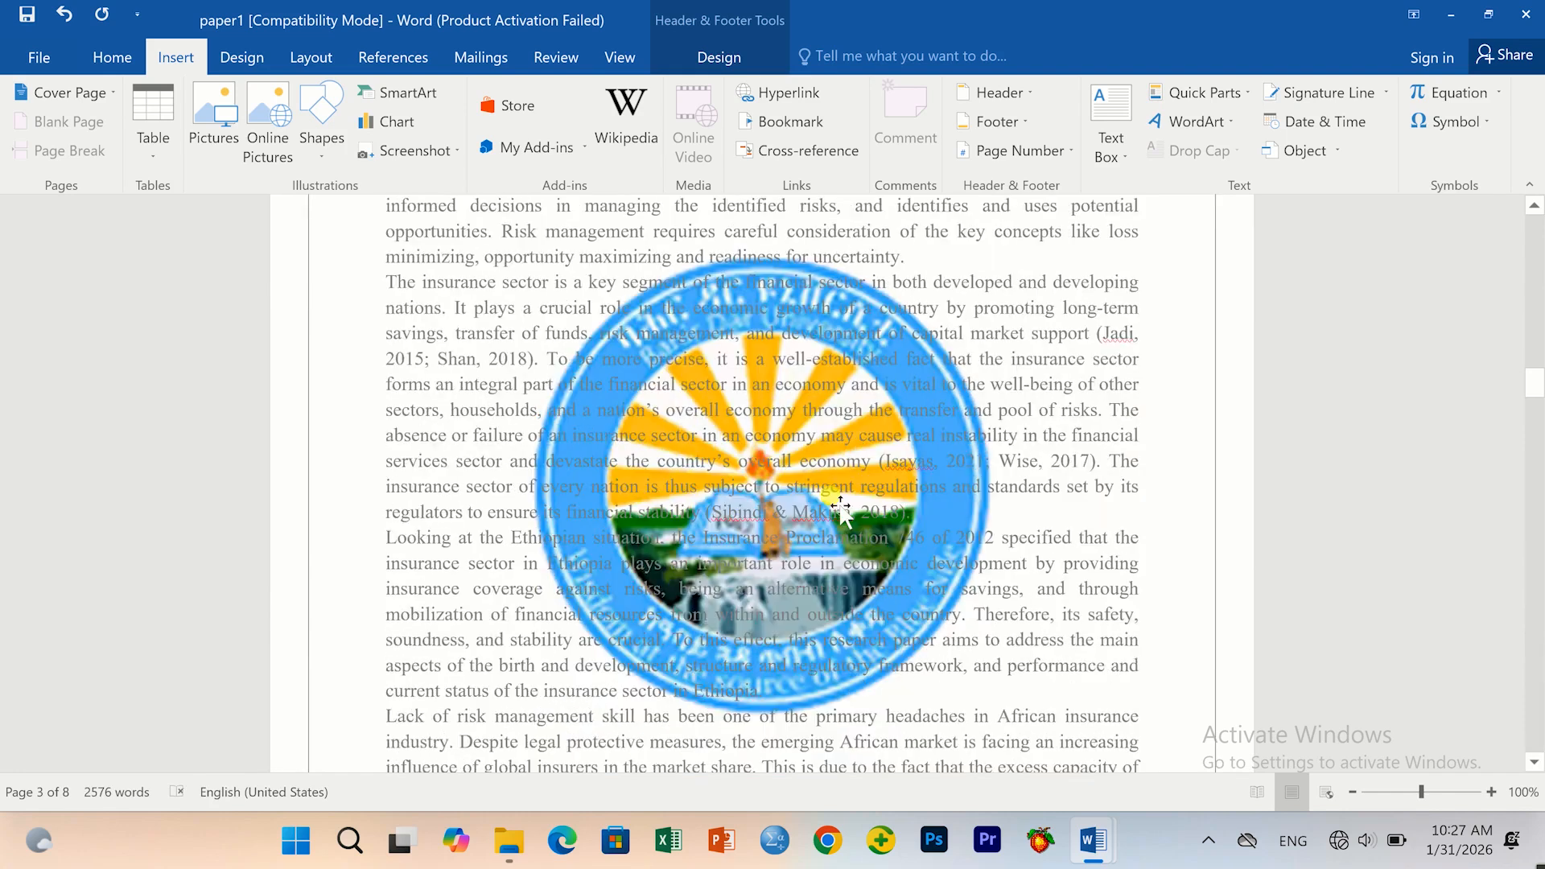
{"action": "scroll", "coordinate": [826, 507], "scroll_direction": "down", "scroll_amount": 3}
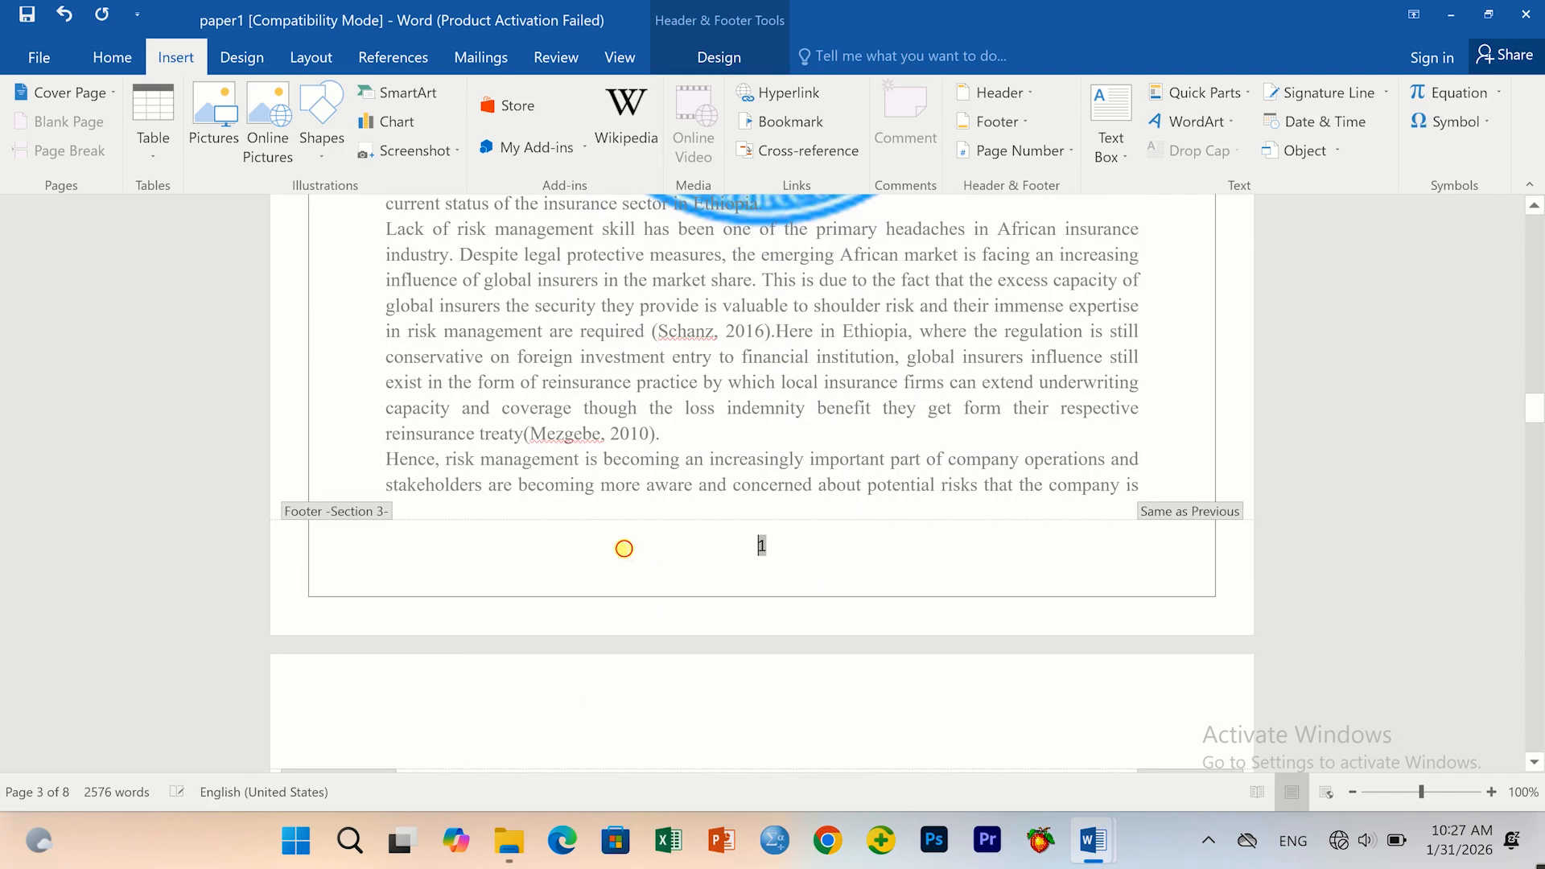
{"action": "left_click_drag", "start_coordinate": [624, 548], "coordinate": [463, 543]}
{"action": "left_click", "coordinate": [414, 479]}
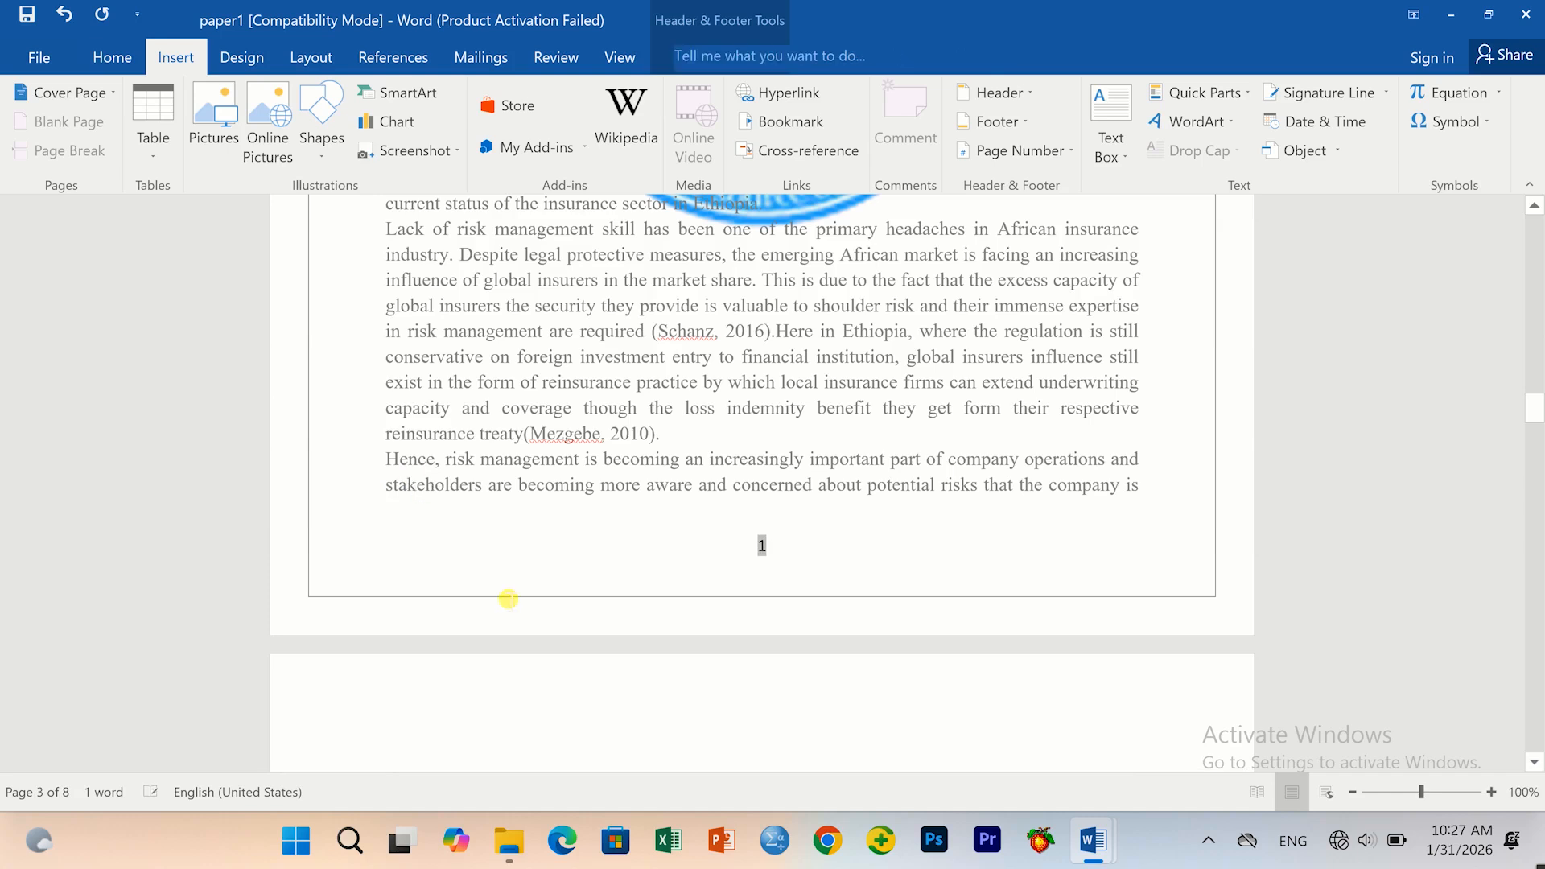
{"action": "double_click", "coordinate": [470, 483]}
{"action": "left_click", "coordinate": [470, 484]}
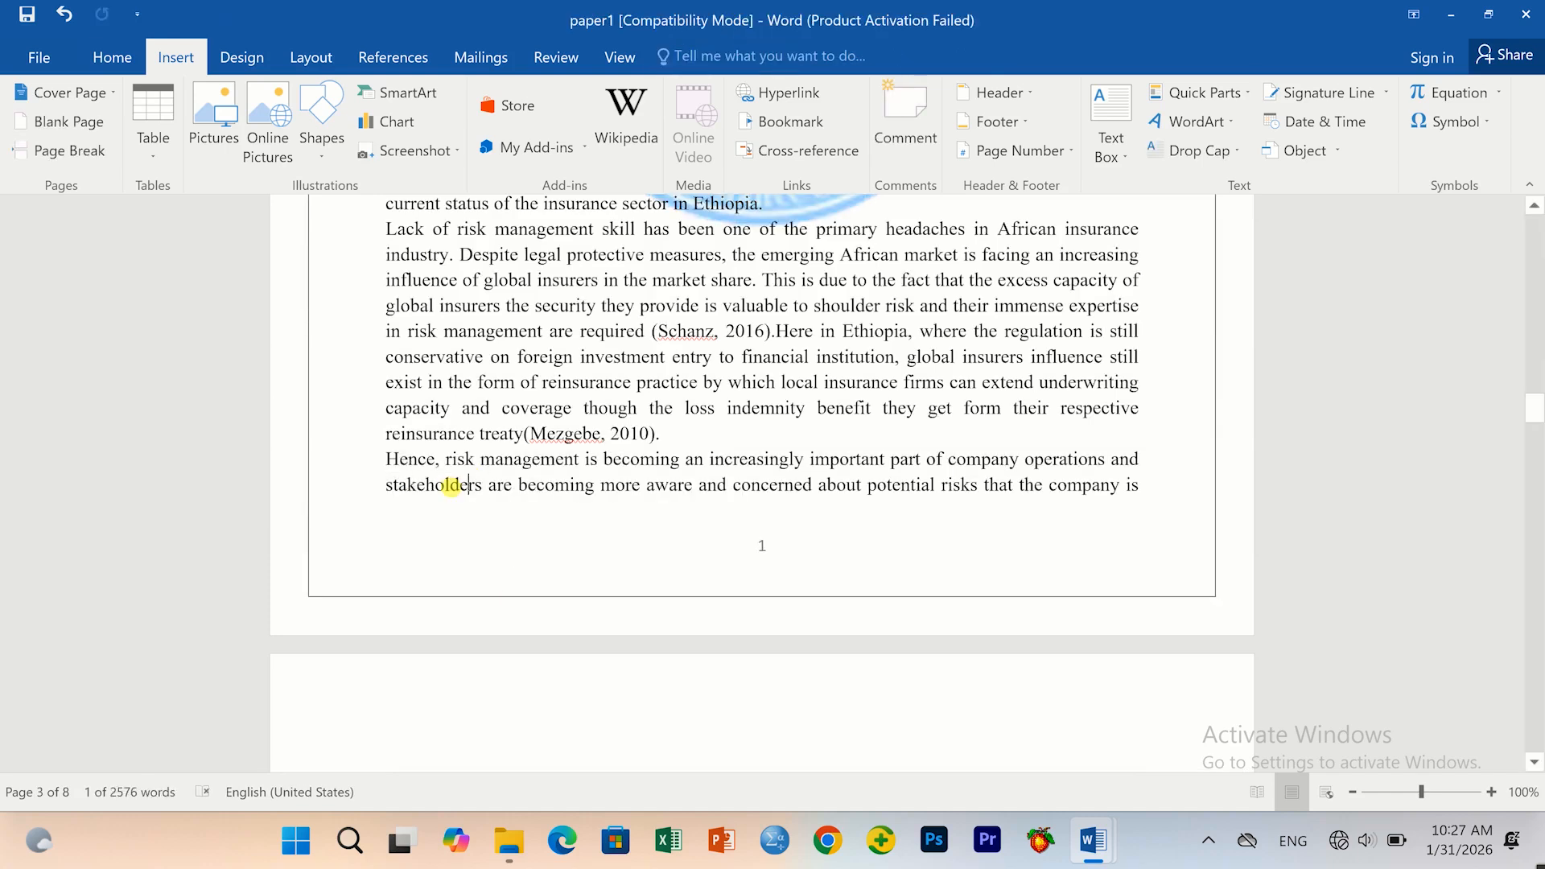
{"action": "scroll", "coordinate": [687, 524], "scroll_direction": "down", "scroll_amount": 5}
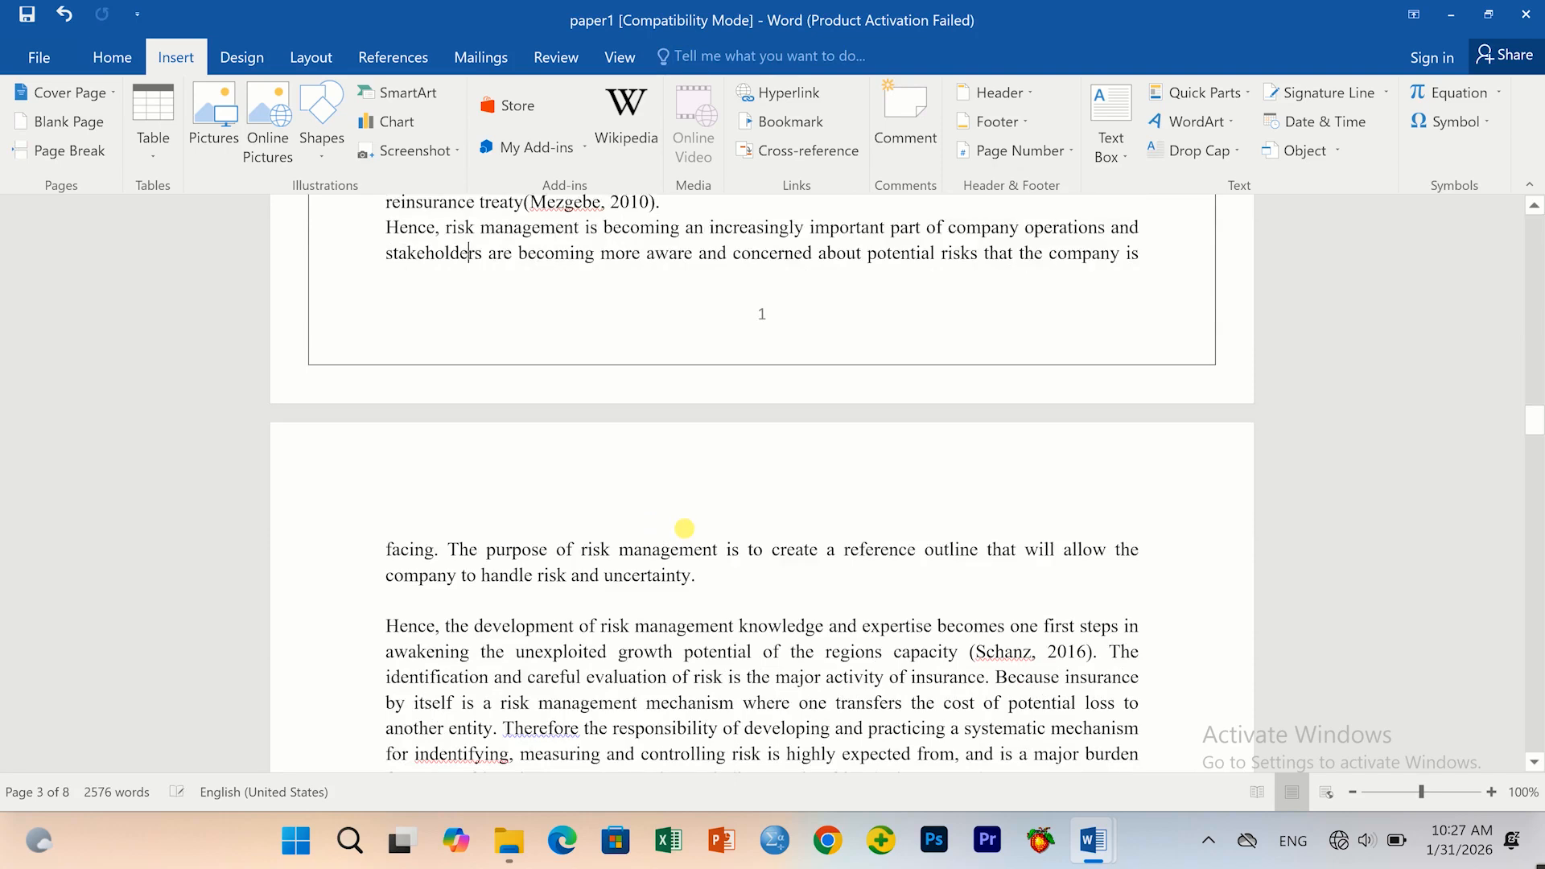
{"action": "scroll", "coordinate": [693, 535], "scroll_direction": "down", "scroll_amount": 15}
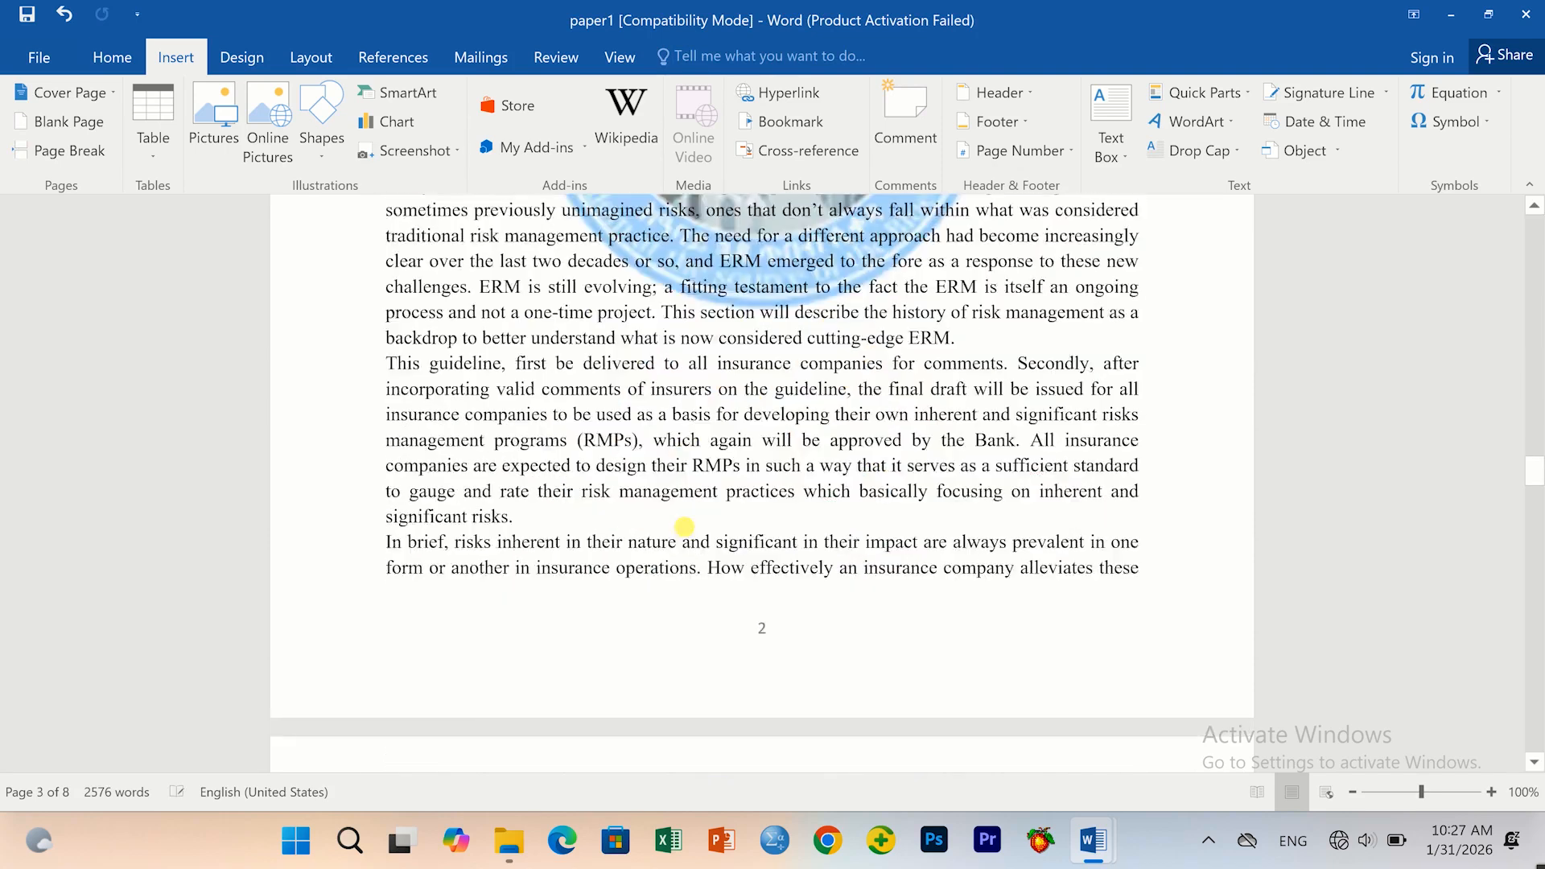
{"action": "scroll", "coordinate": [732, 487], "scroll_direction": "down", "scroll_amount": 9}
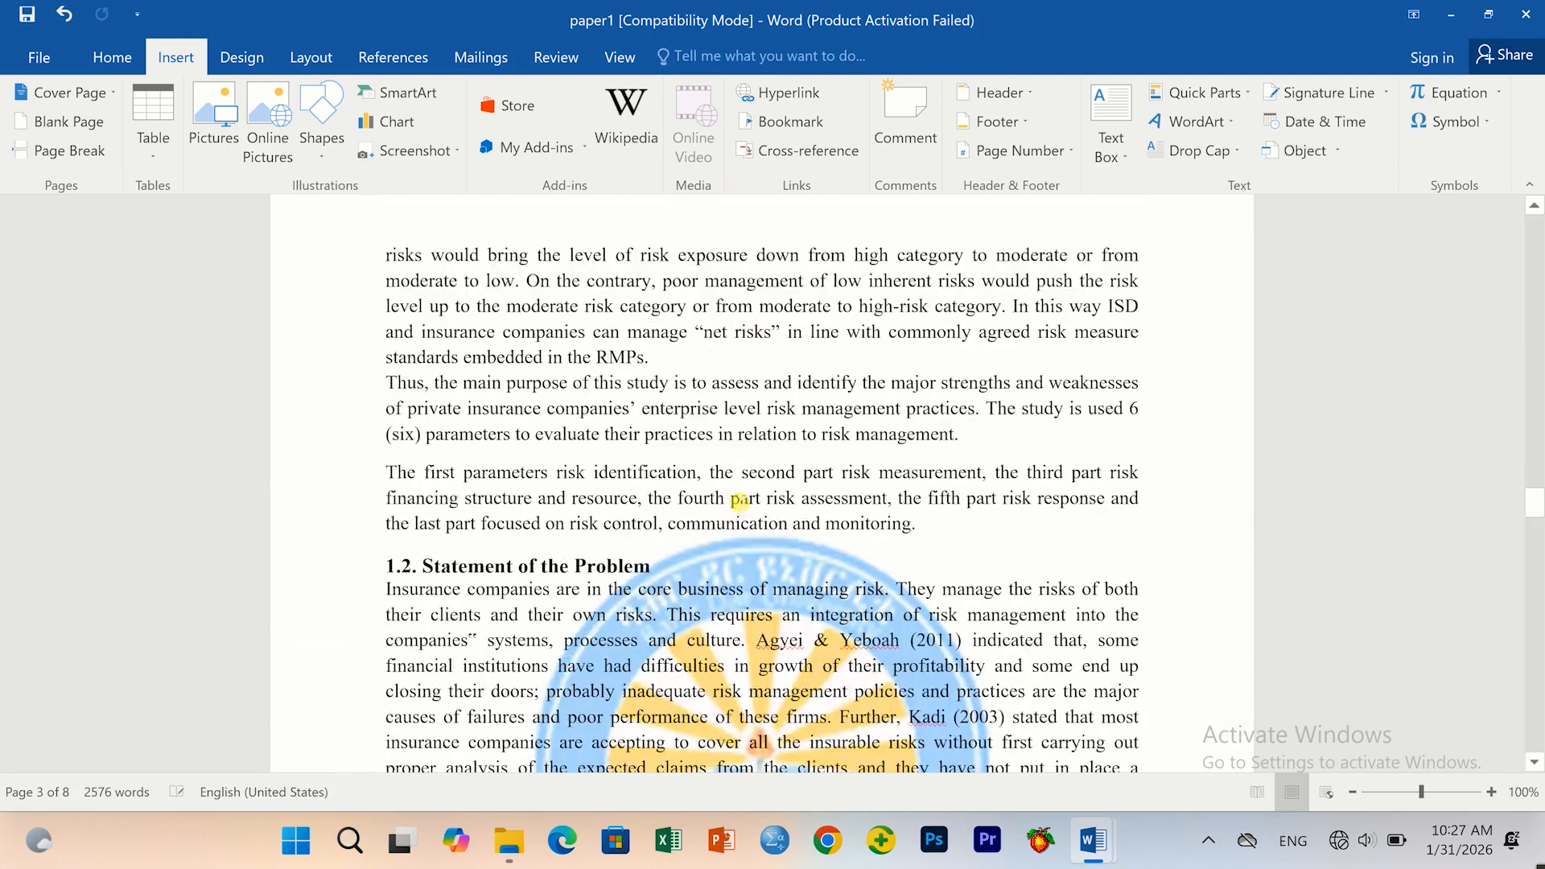
{"action": "scroll", "coordinate": [735, 504], "scroll_direction": "down", "scroll_amount": 15}
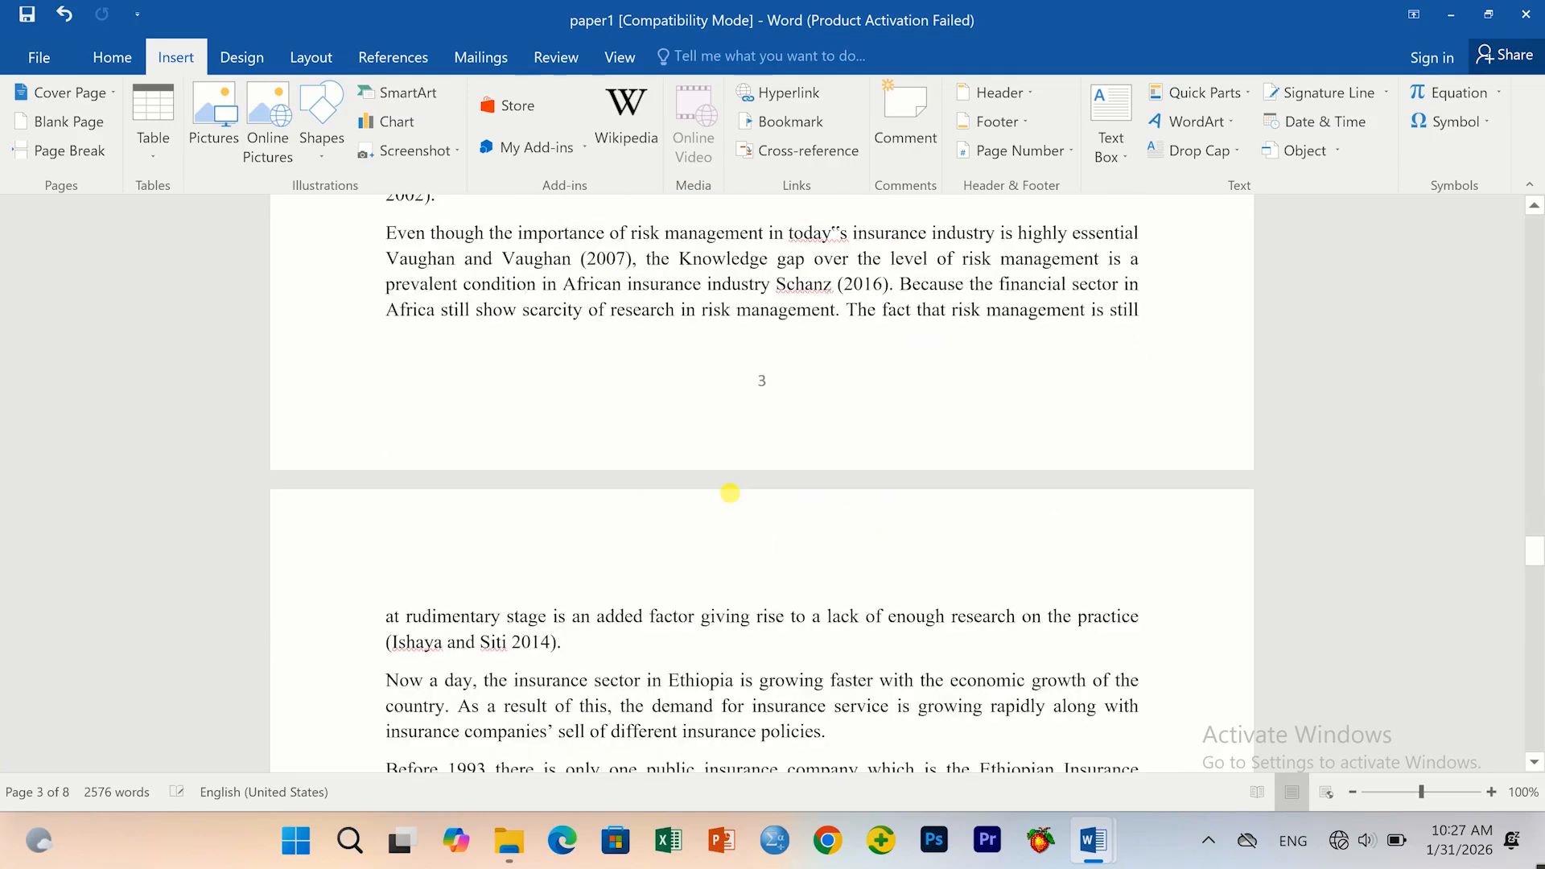
{"action": "scroll", "coordinate": [739, 501], "scroll_direction": "down", "scroll_amount": 12}
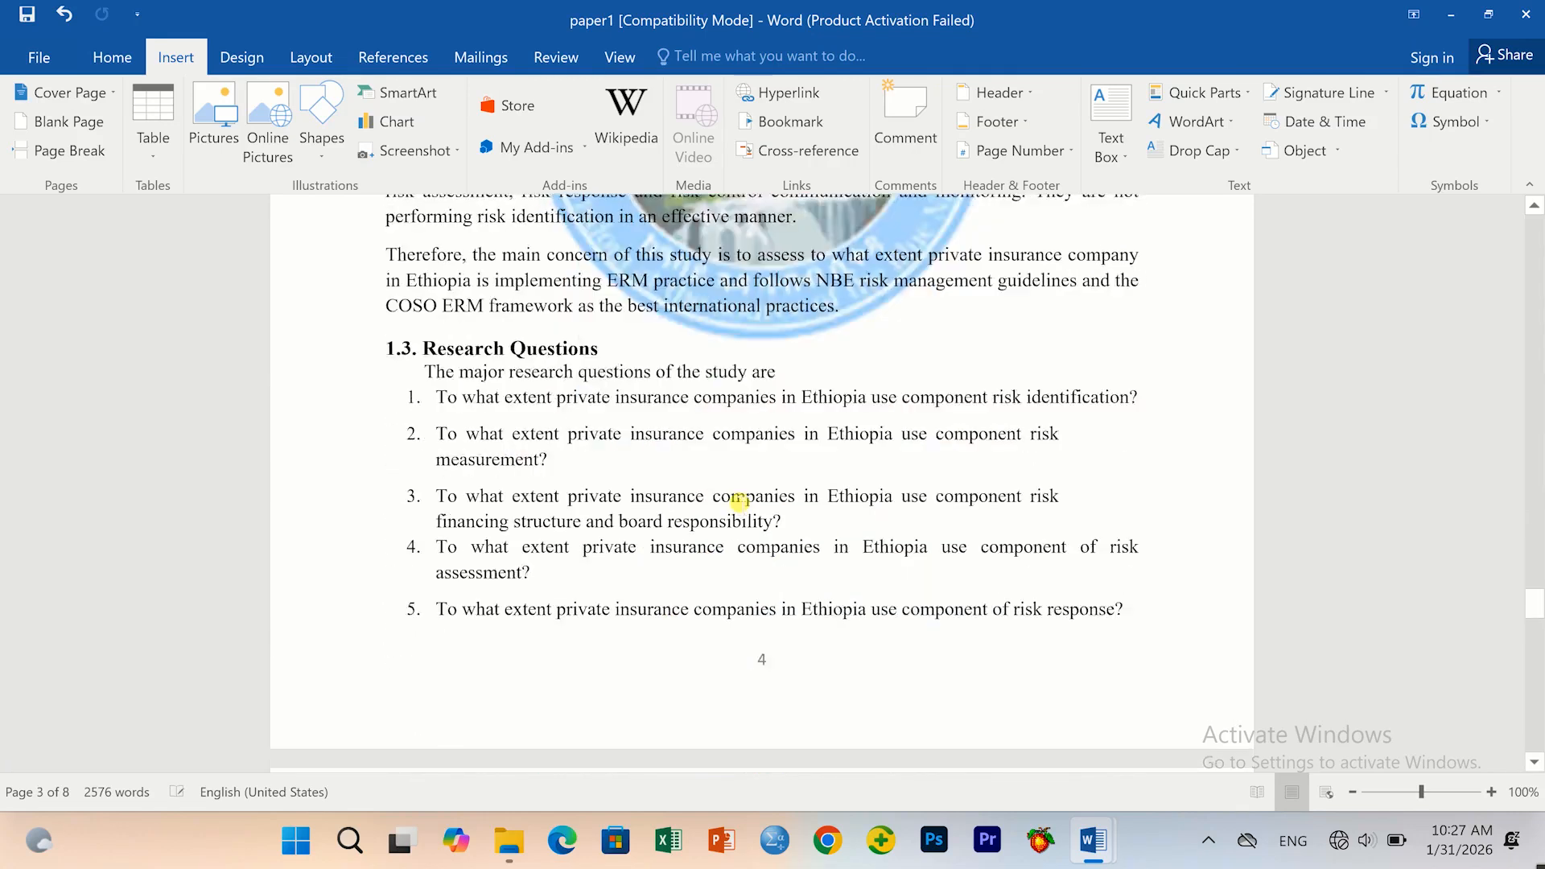
{"action": "scroll", "coordinate": [729, 493], "scroll_direction": "down", "scroll_amount": 15}
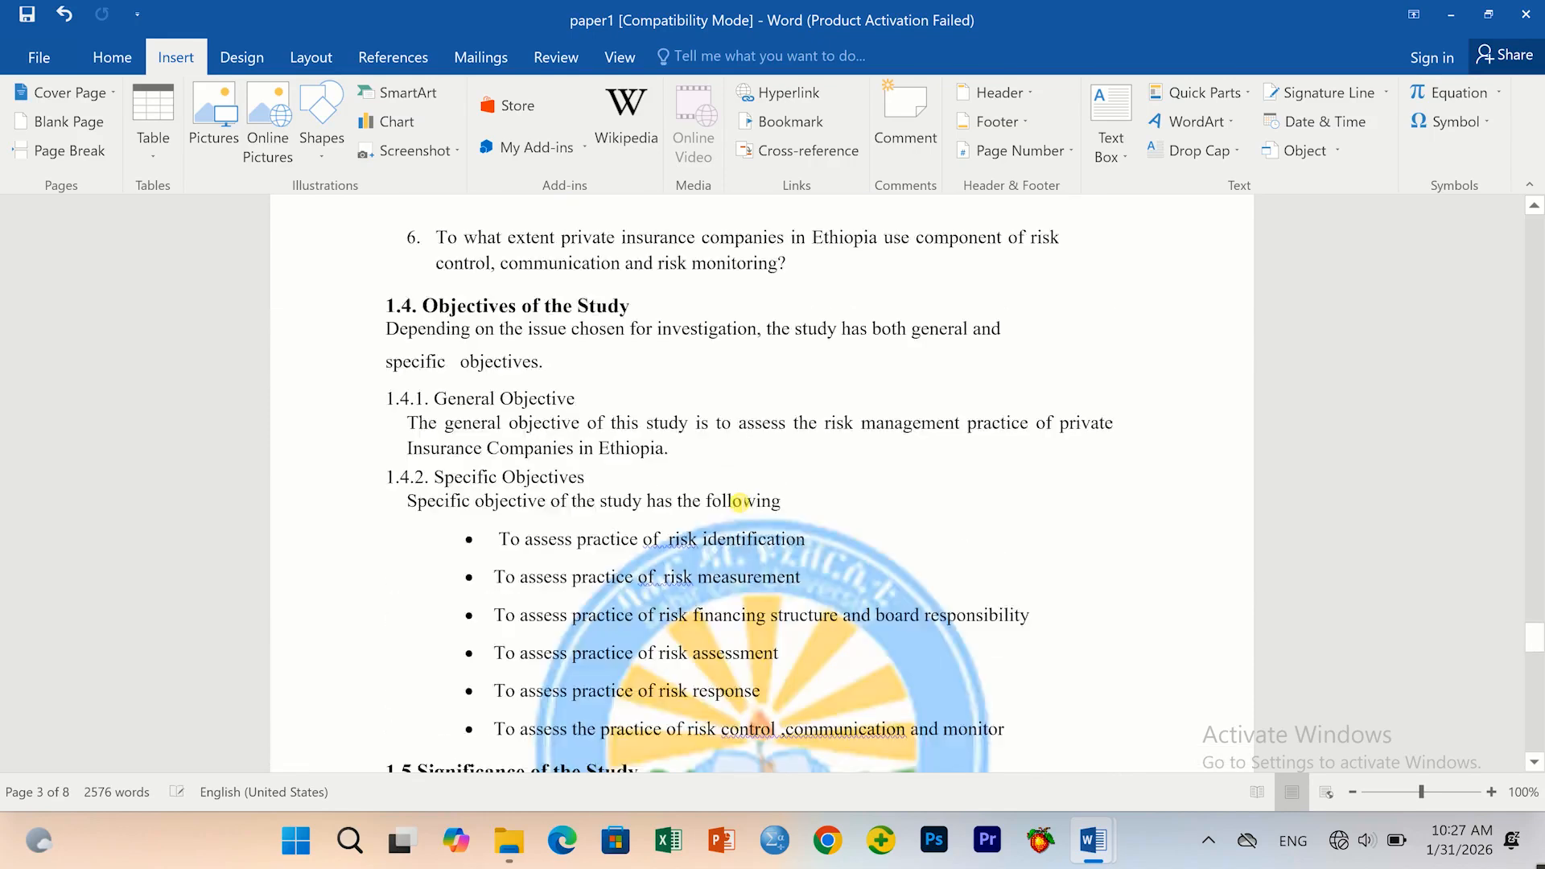
{"action": "scroll", "coordinate": [729, 491], "scroll_direction": "down", "scroll_amount": 14}
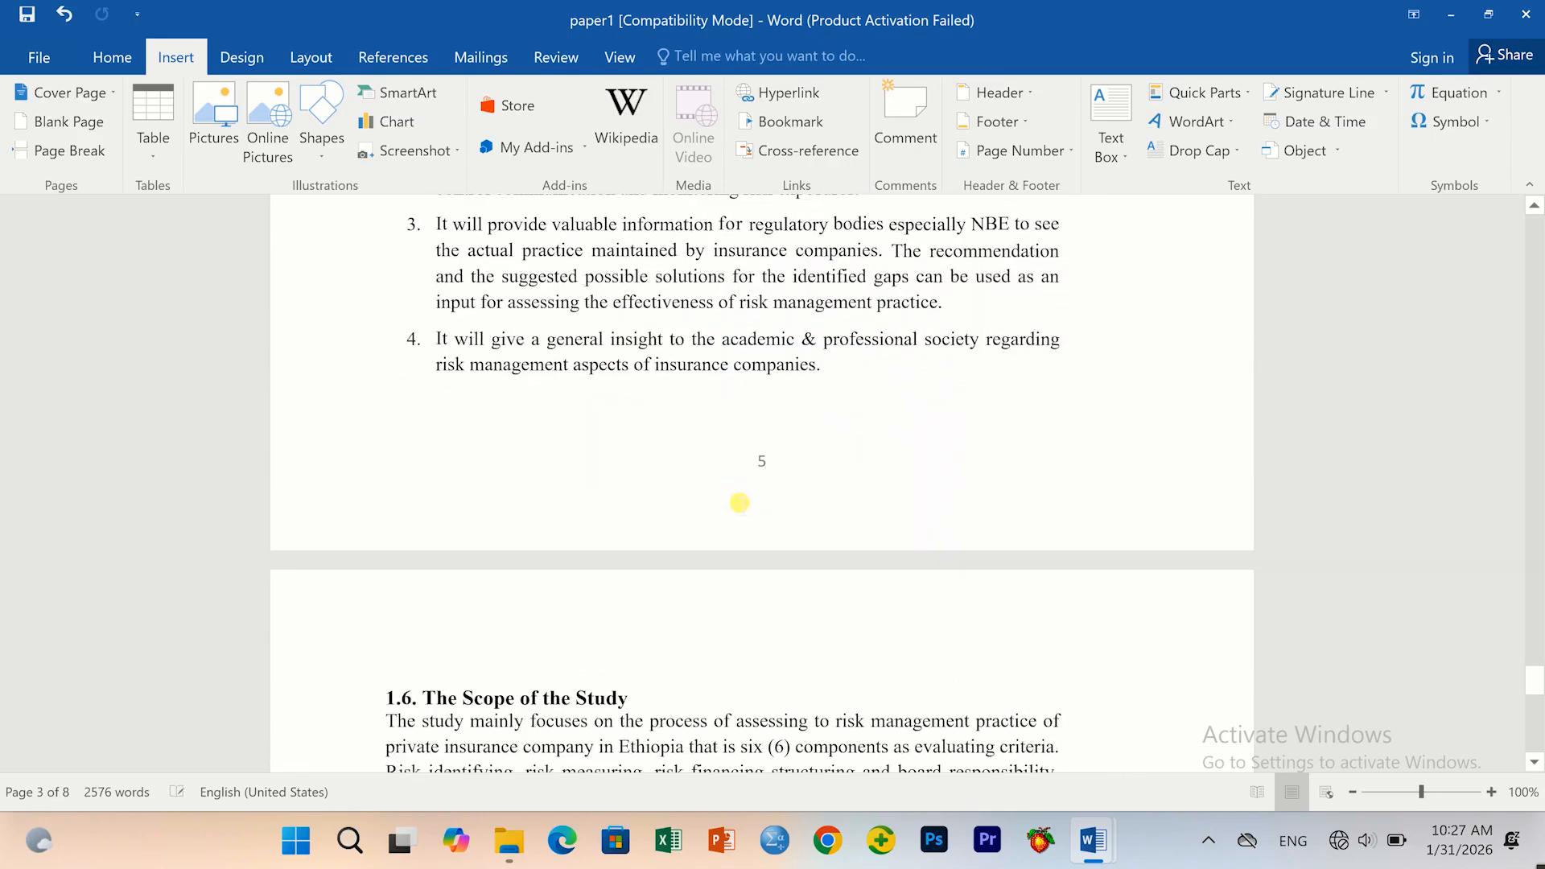
{"action": "scroll", "coordinate": [739, 503], "scroll_direction": "down", "scroll_amount": 8}
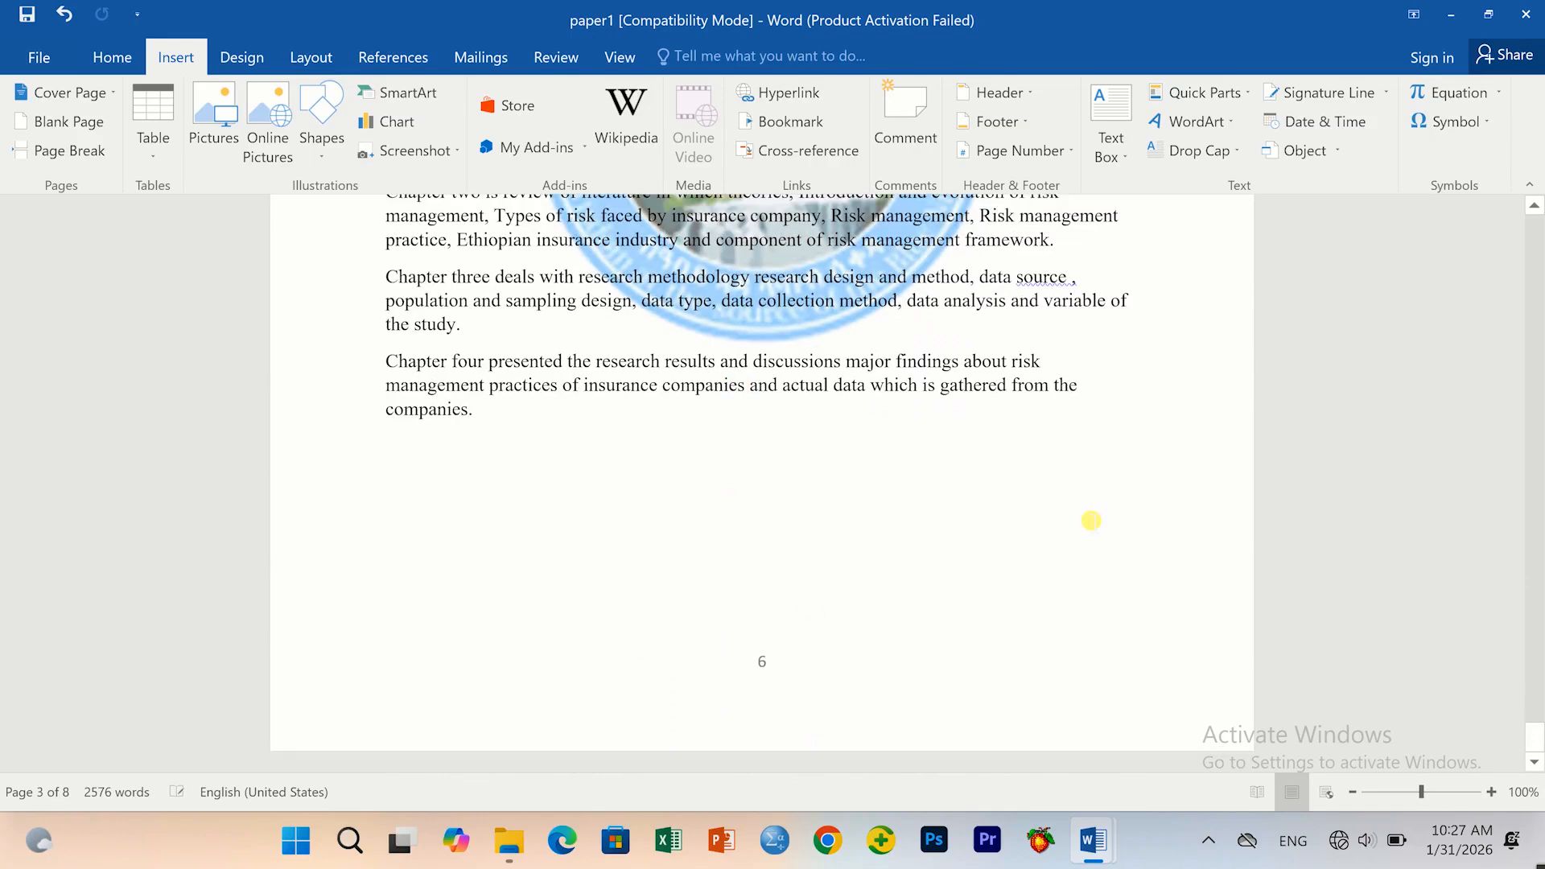
{"action": "scroll", "coordinate": [745, 568], "scroll_direction": "up", "scroll_amount": 20}
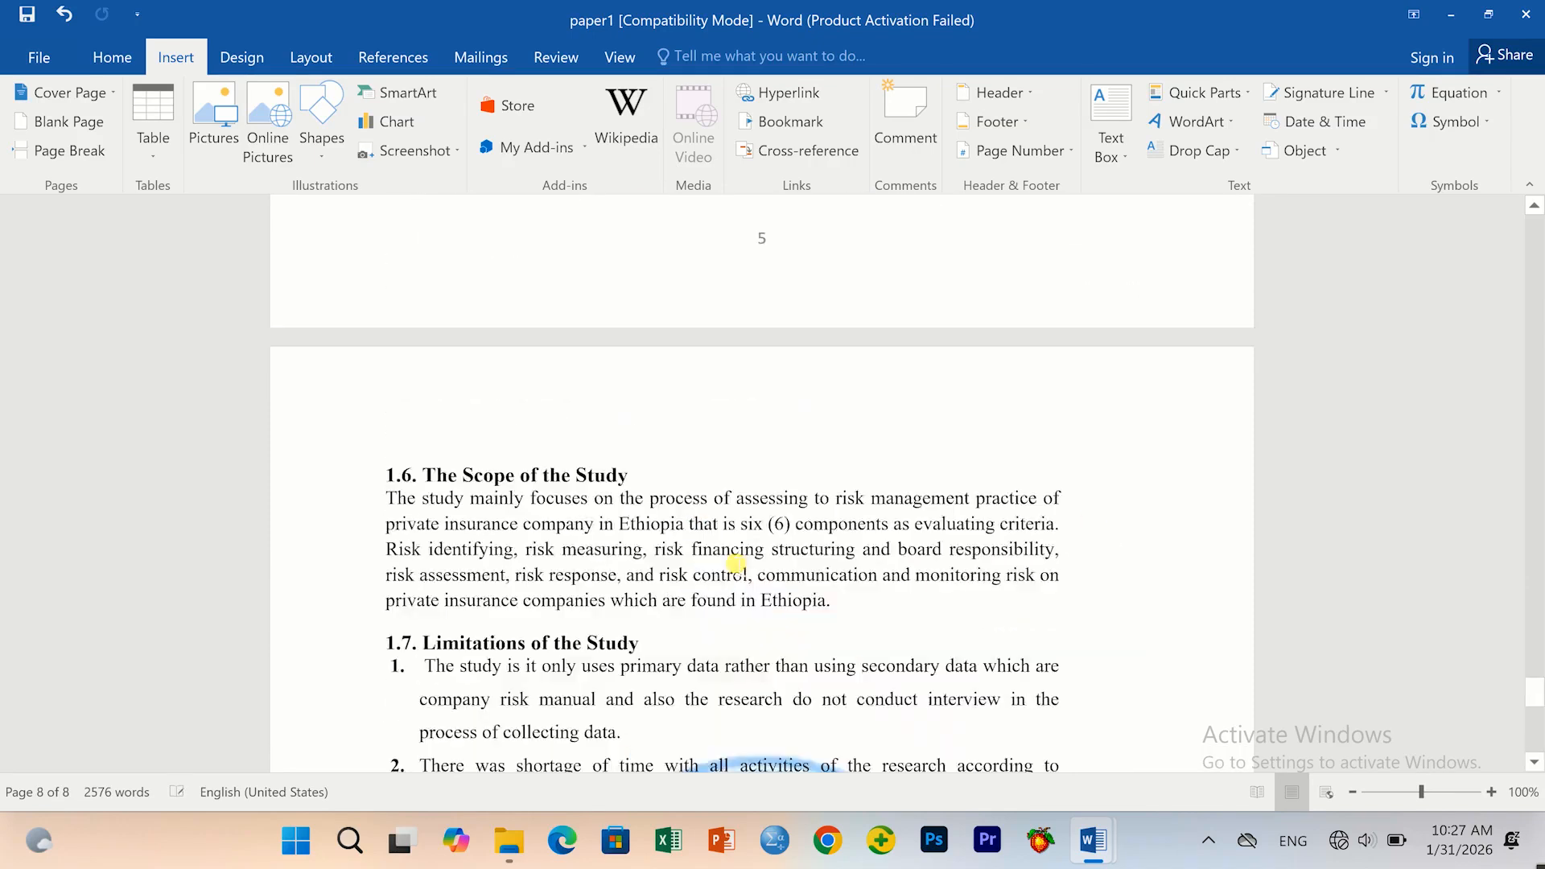
{"action": "scroll", "coordinate": [734, 563], "scroll_direction": "up", "scroll_amount": 15}
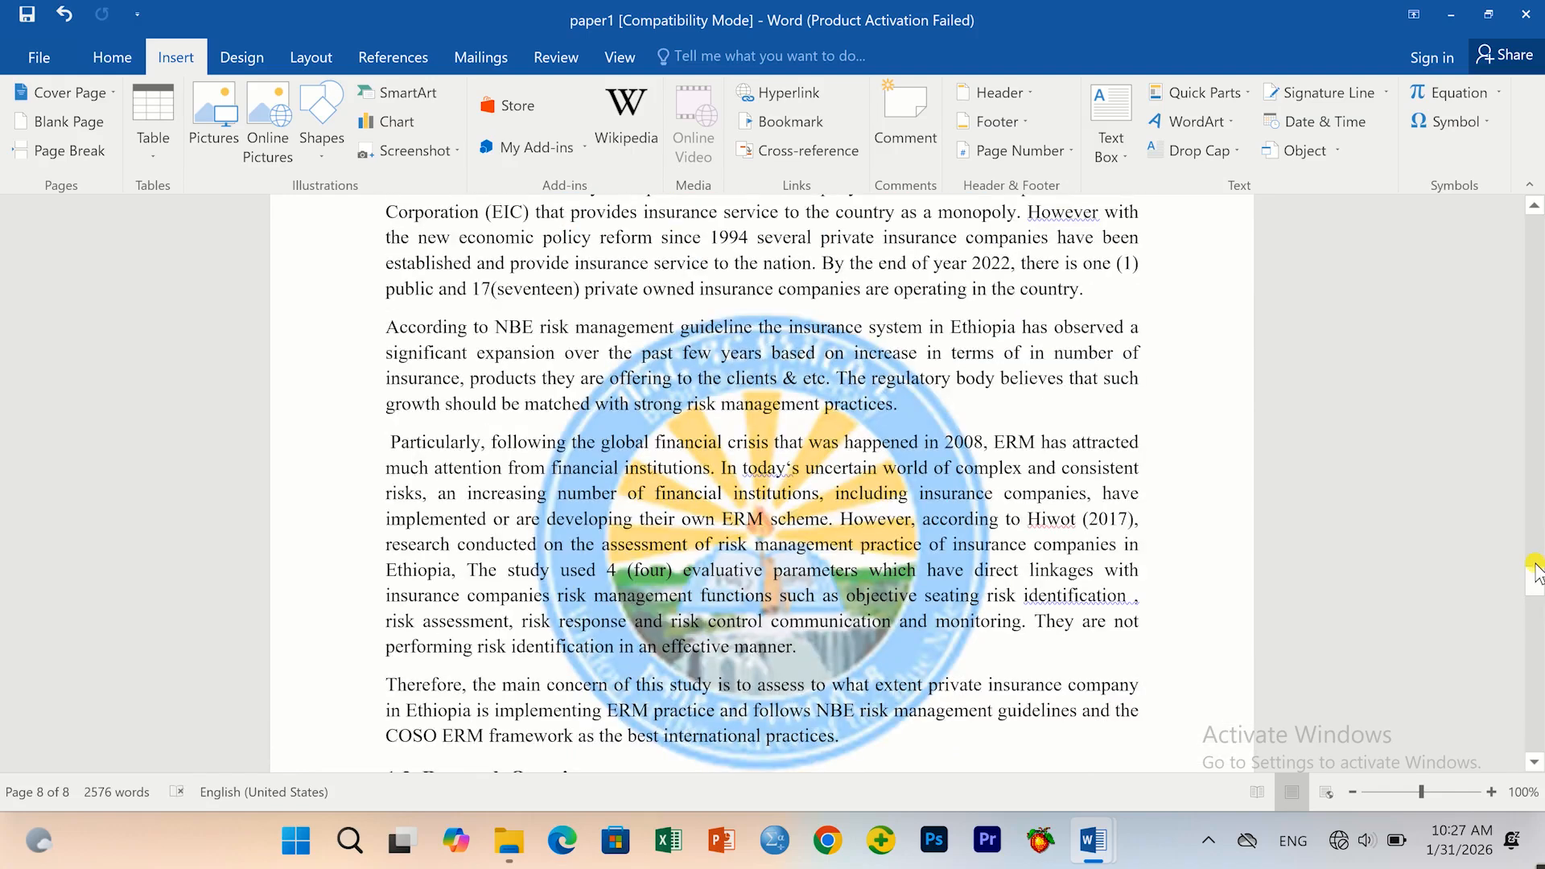
{"action": "left_click_drag", "start_coordinate": [1536, 576], "coordinate": [1537, 96]}
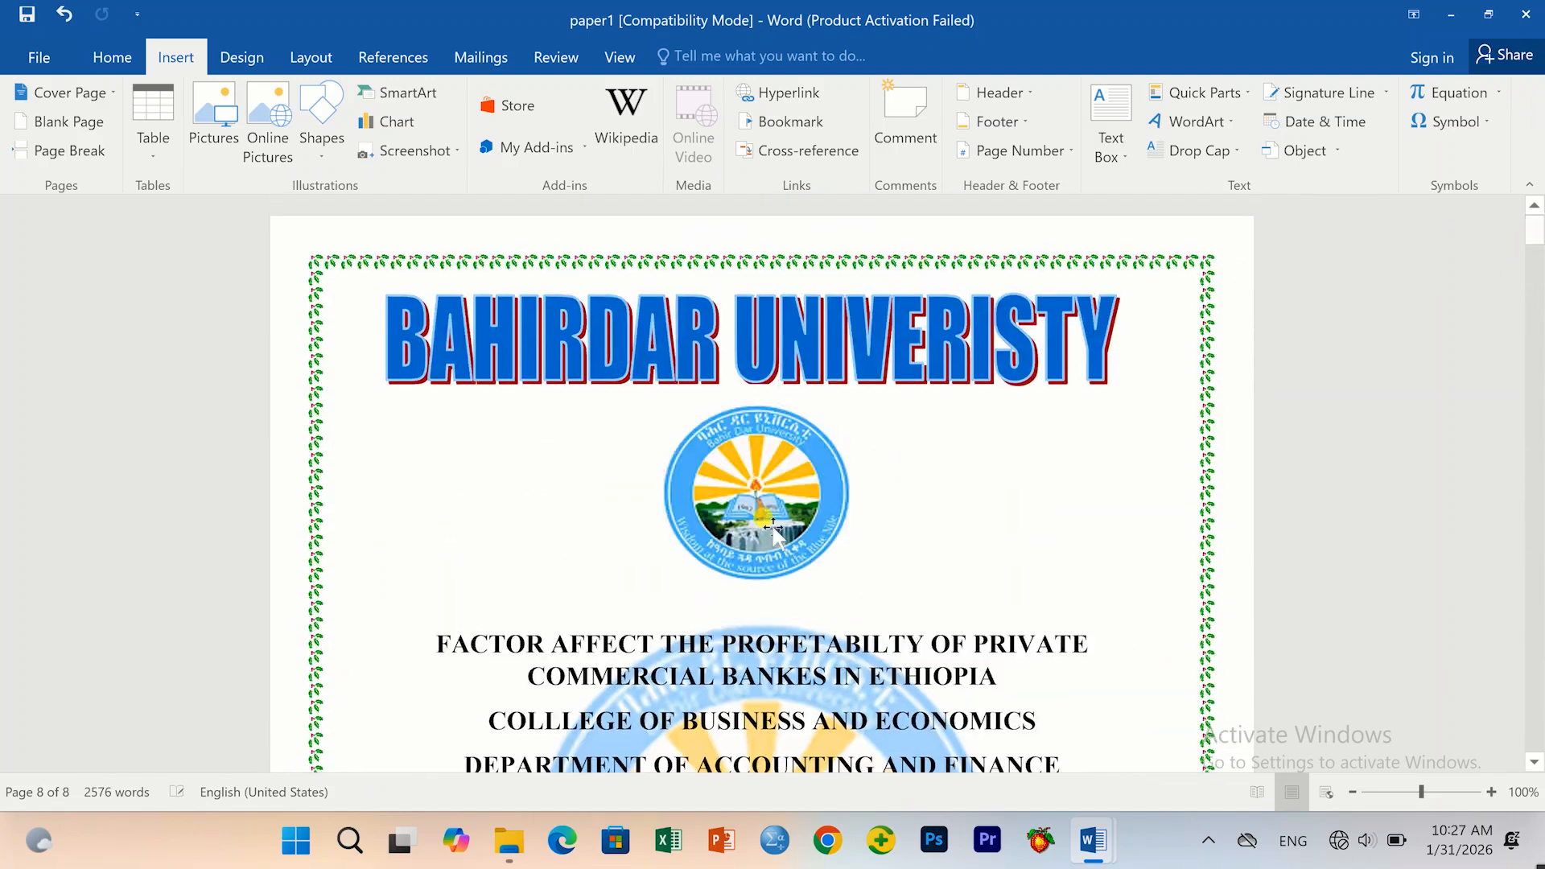
{"action": "left_click", "coordinate": [507, 233]}
{"action": "scroll", "coordinate": [845, 559], "scroll_direction": "down", "scroll_amount": 6}
{"action": "scroll", "coordinate": [827, 573], "scroll_direction": "down", "scroll_amount": 10}
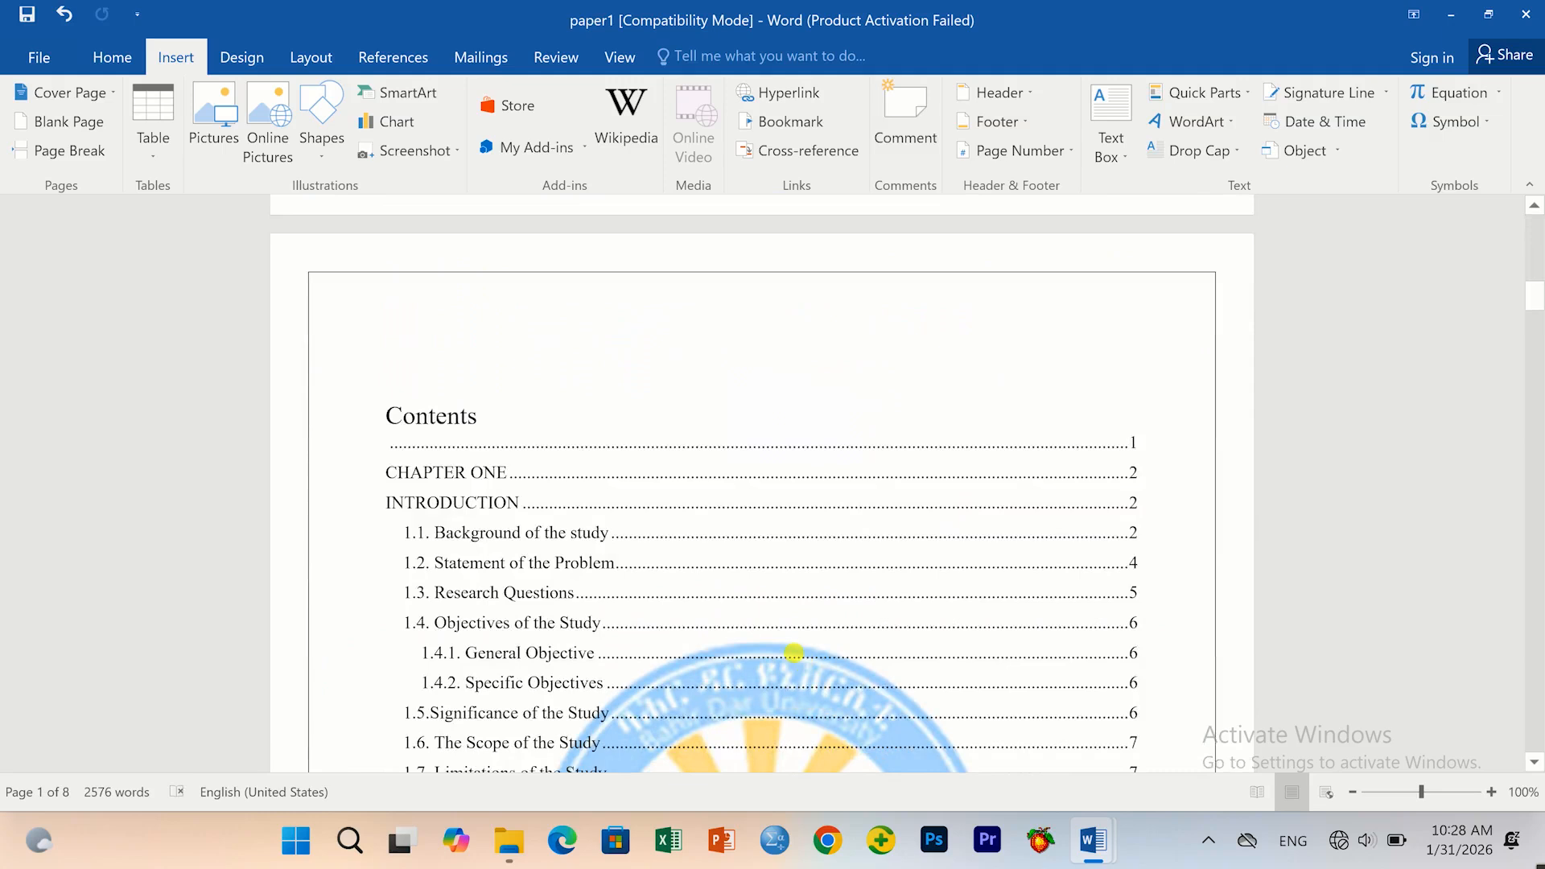
{"action": "scroll", "coordinate": [793, 653], "scroll_direction": "down", "scroll_amount": 12}
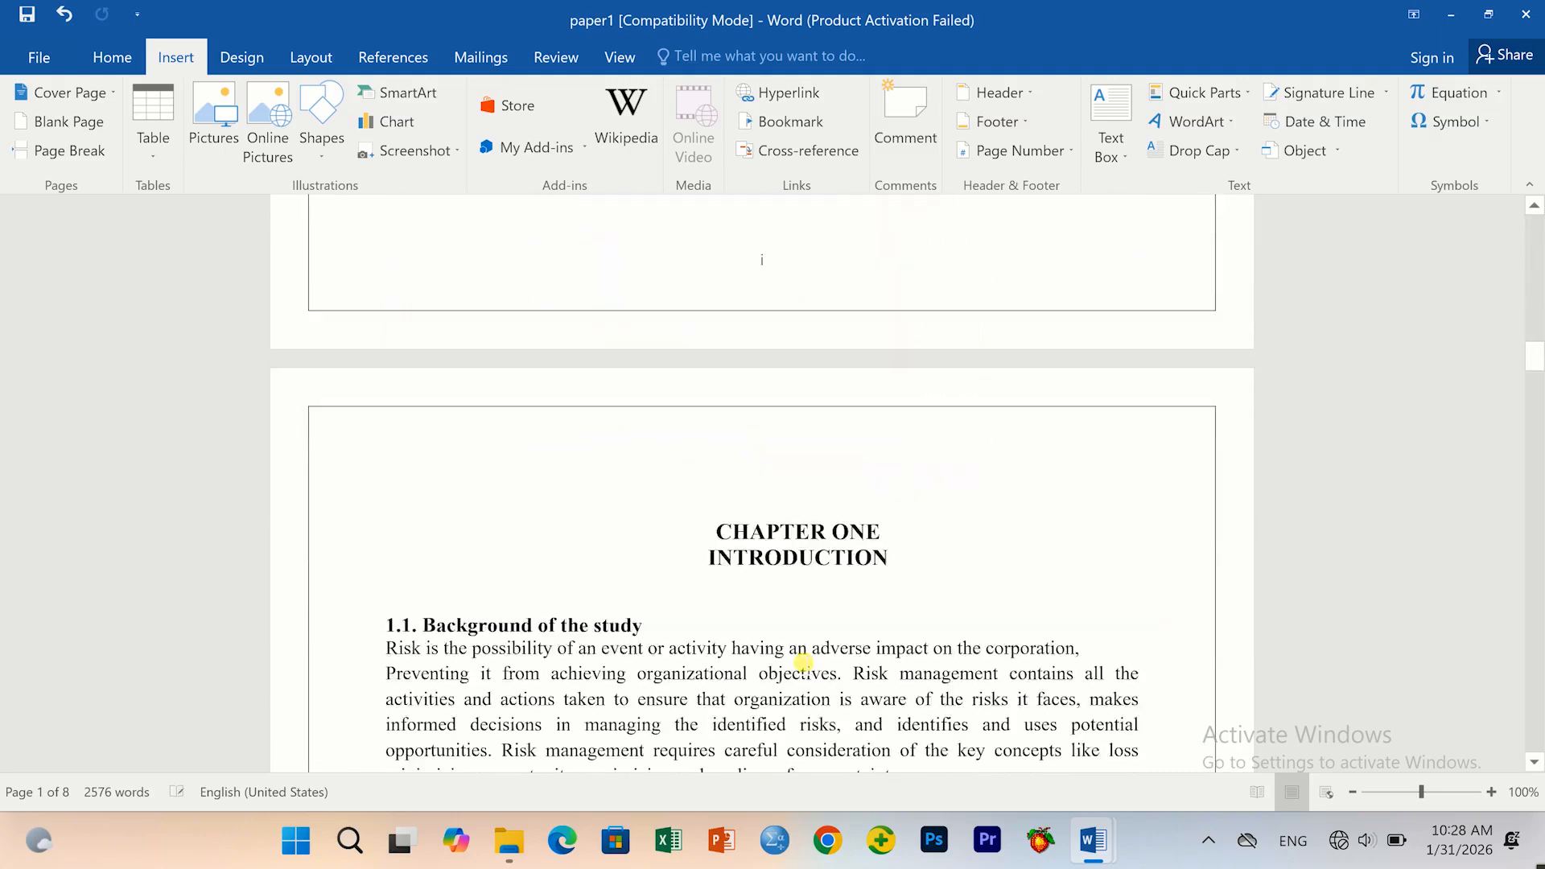
{"action": "scroll", "coordinate": [804, 662], "scroll_direction": "down", "scroll_amount": 15}
{"action": "scroll", "coordinate": [794, 654], "scroll_direction": "down", "scroll_amount": 15}
{"action": "scroll", "coordinate": [803, 661], "scroll_direction": "down", "scroll_amount": 15}
{"action": "scroll", "coordinate": [762, 379], "scroll_direction": "down", "scroll_amount": 15}
{"action": "scroll", "coordinate": [762, 379], "scroll_direction": "down", "scroll_amount": 15}
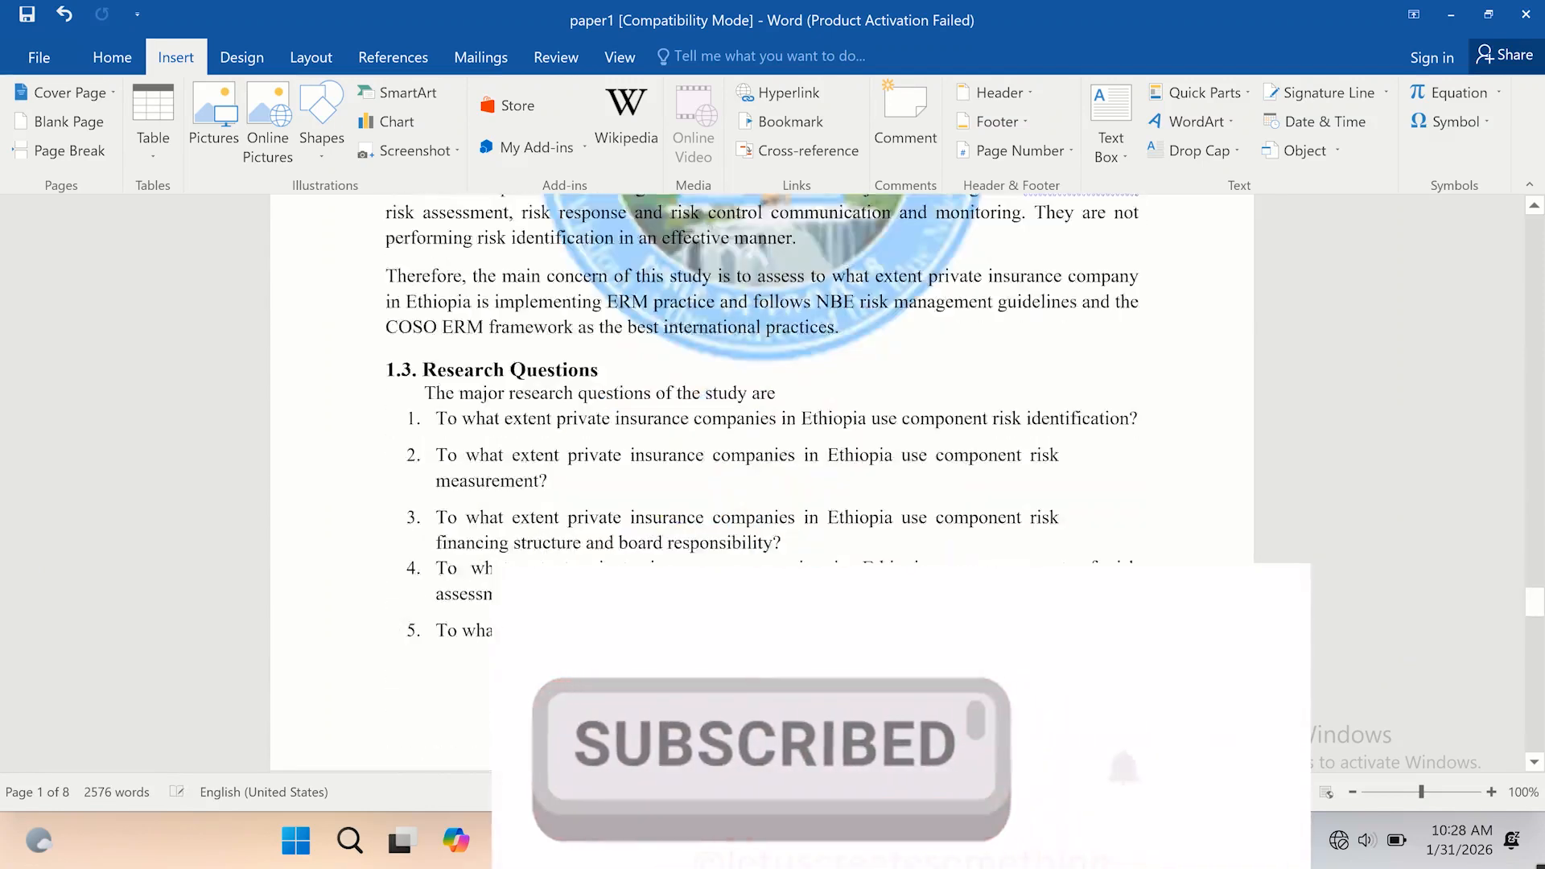
{"action": "scroll", "coordinate": [762, 378], "scroll_direction": "down", "scroll_amount": 15}
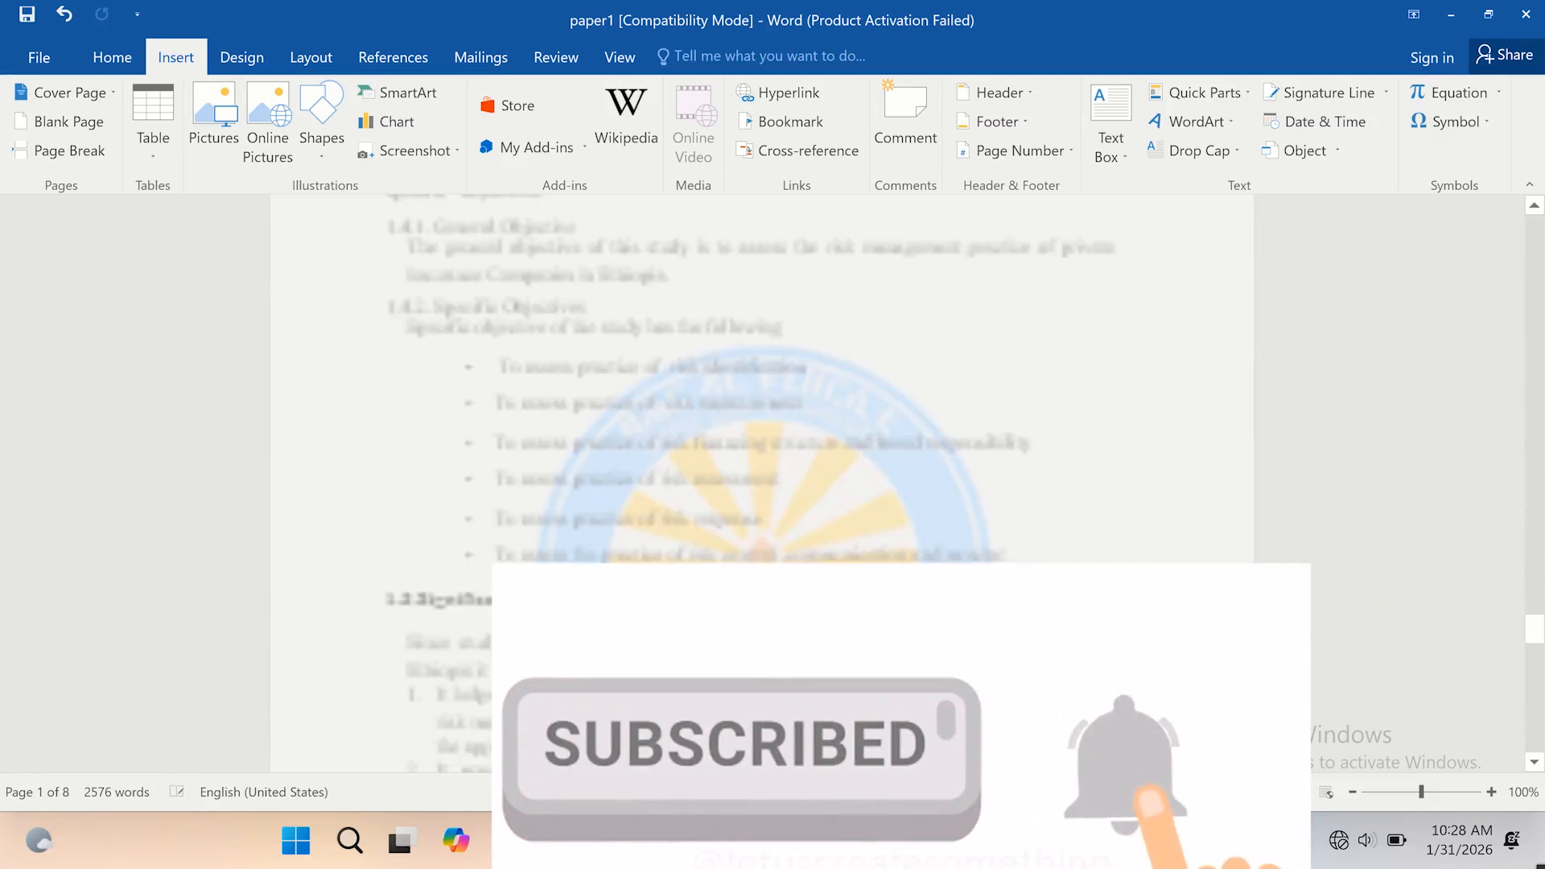
{"action": "scroll", "coordinate": [762, 378], "scroll_direction": "down", "scroll_amount": 12}
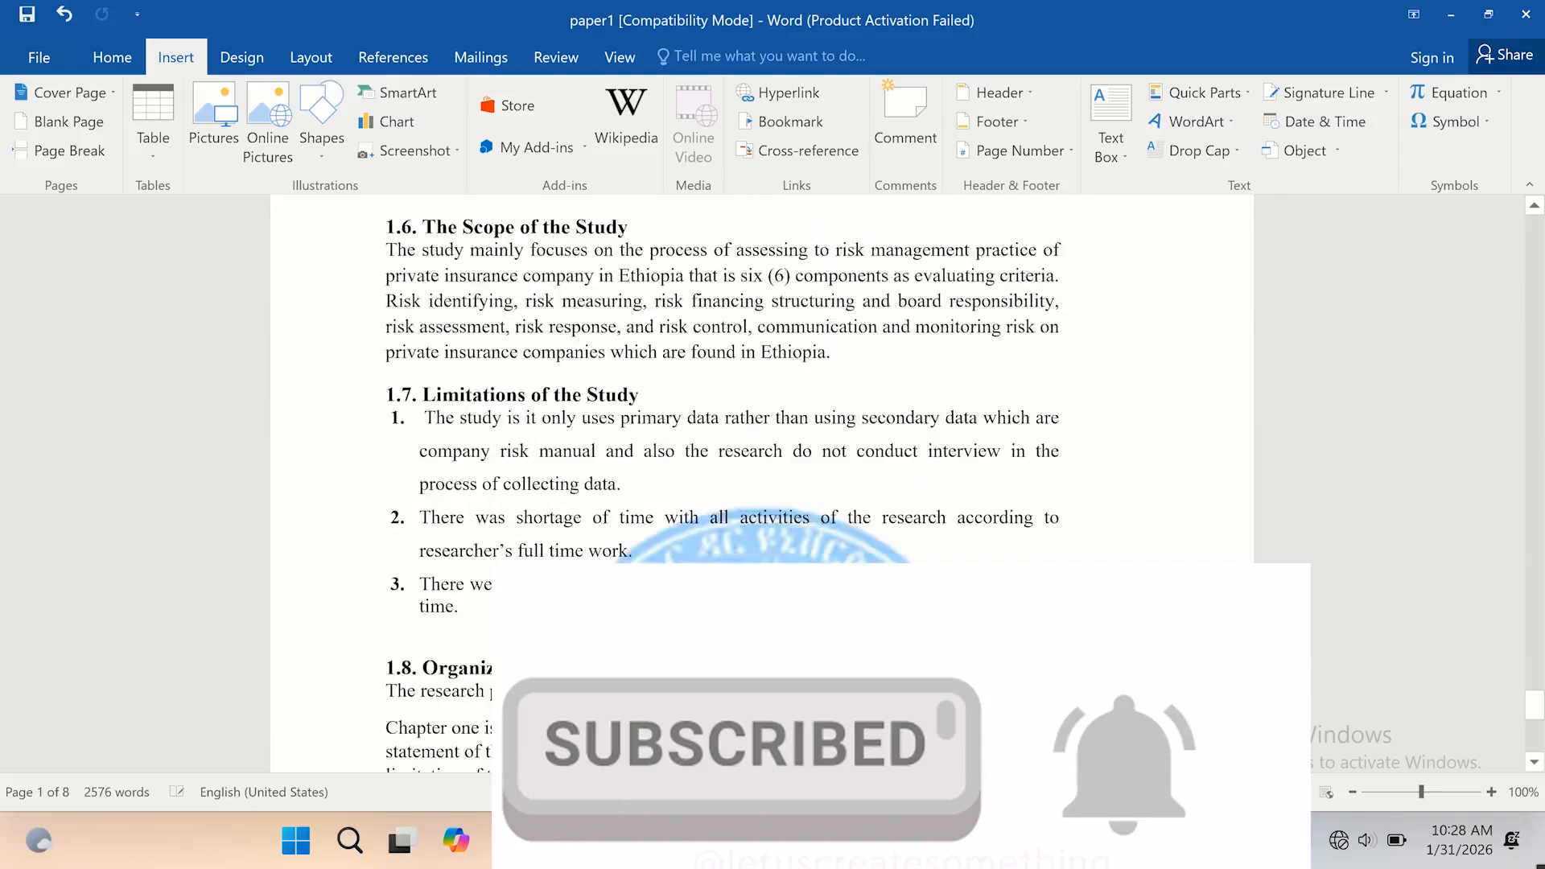
{"action": "scroll", "coordinate": [1010, 659], "scroll_direction": "down", "scroll_amount": 10}
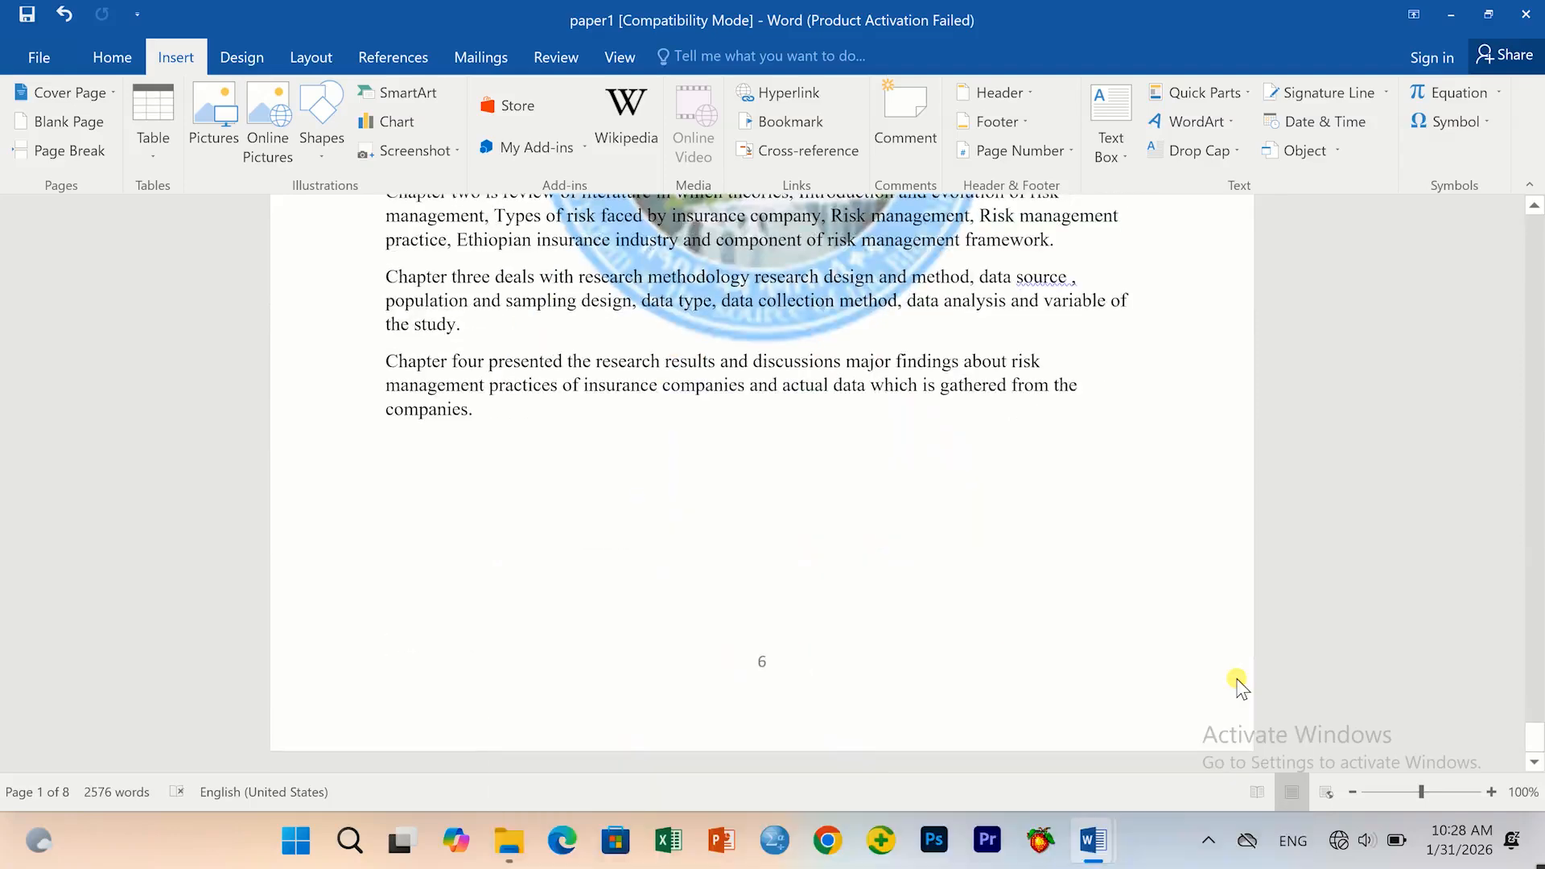